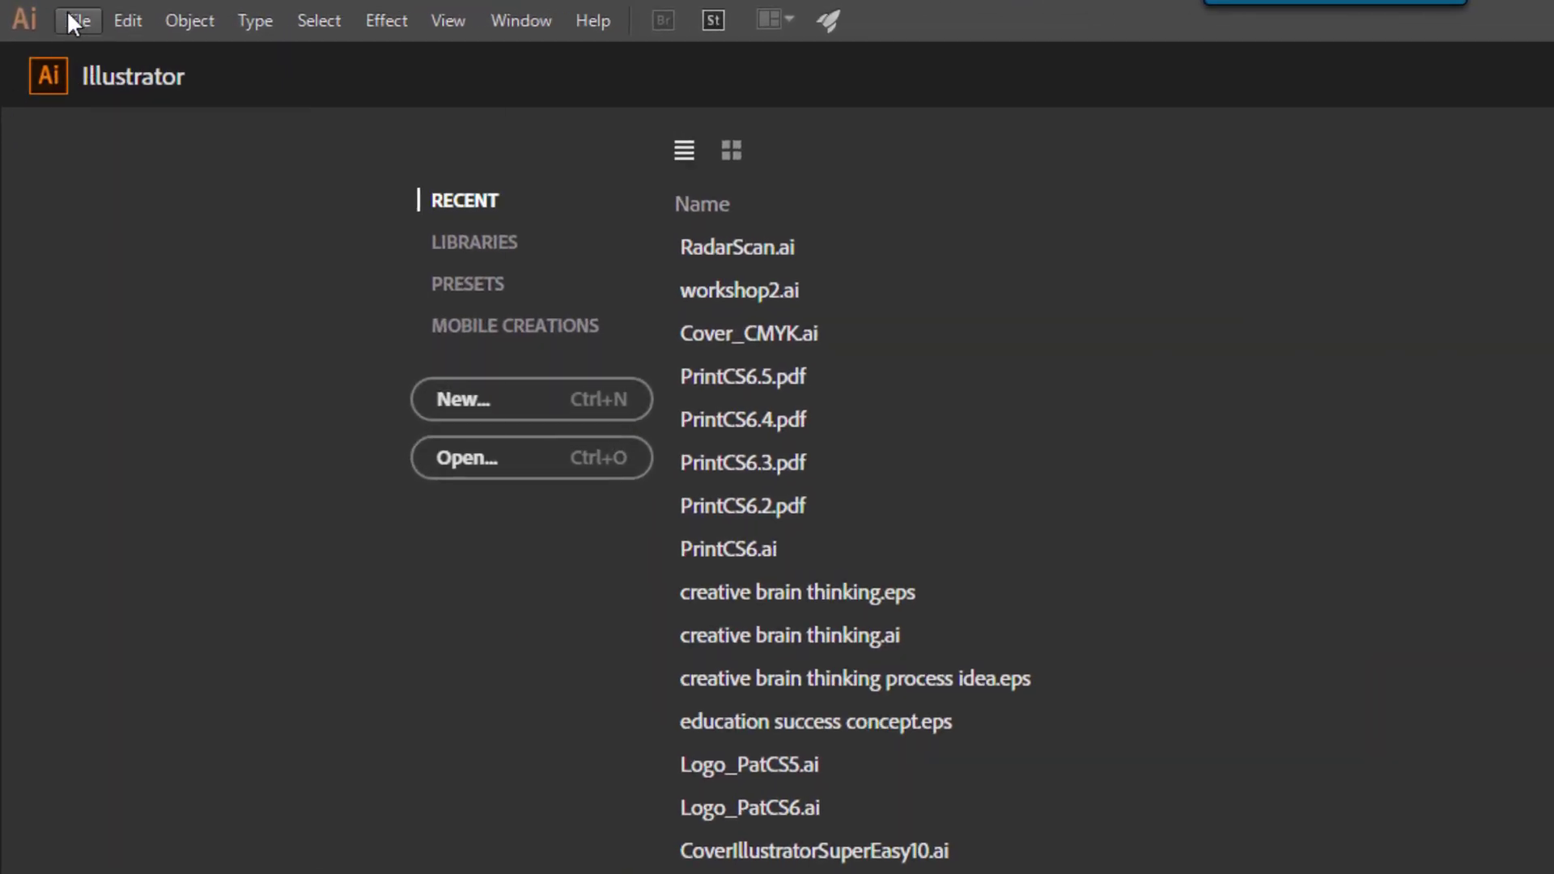
Create a new Basic RGB document 800 × 800 pixels, in RGB colour mode.
{"action": "left_click", "coordinate": [69, 14]}
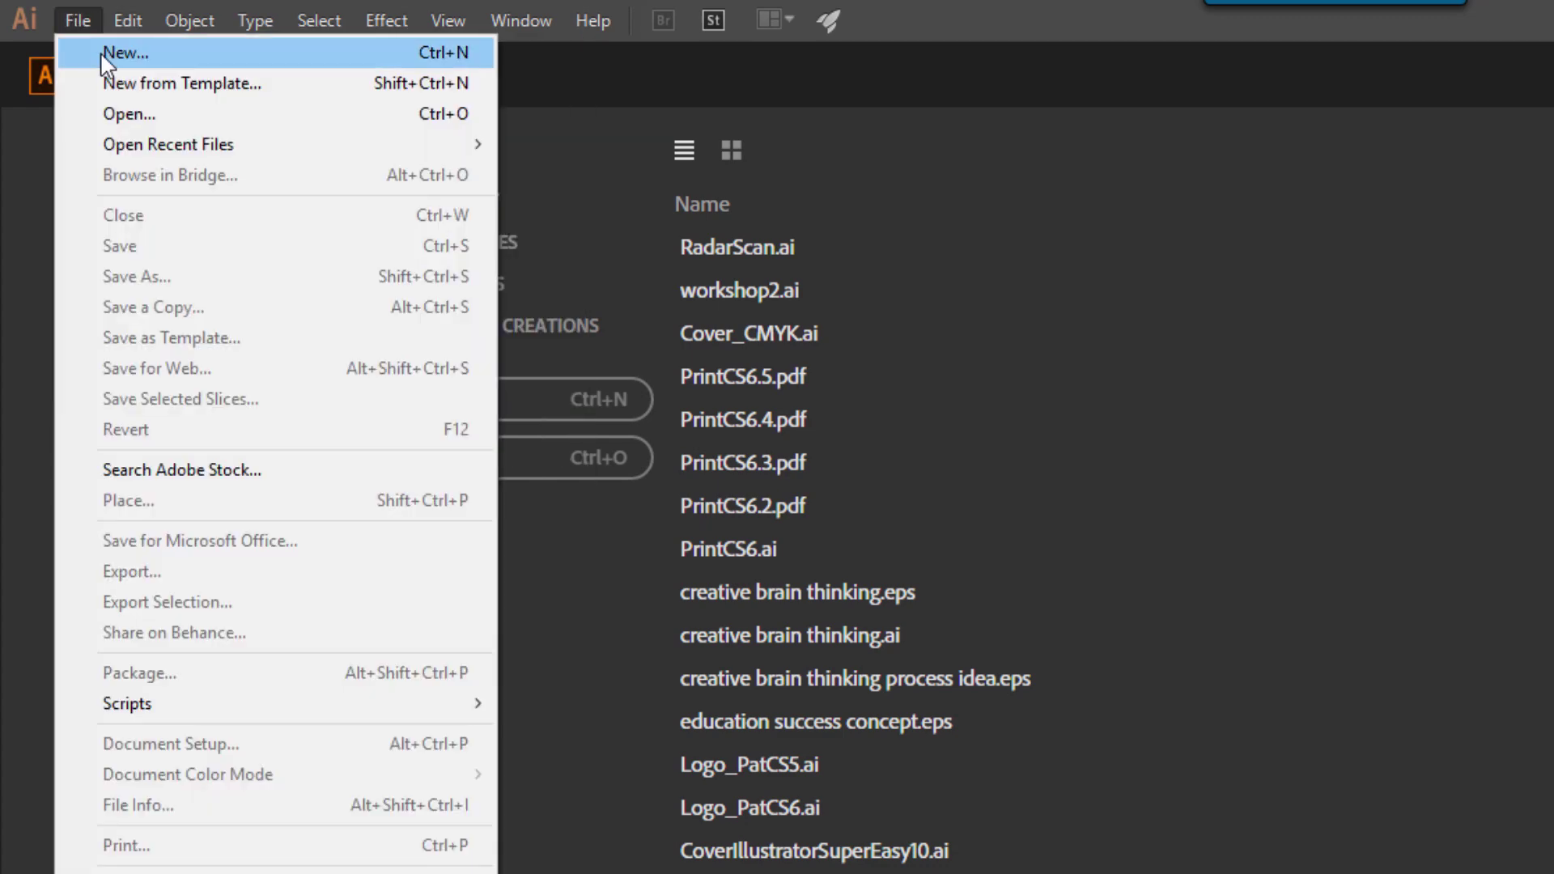
{"action": "left_click", "coordinate": [103, 55]}
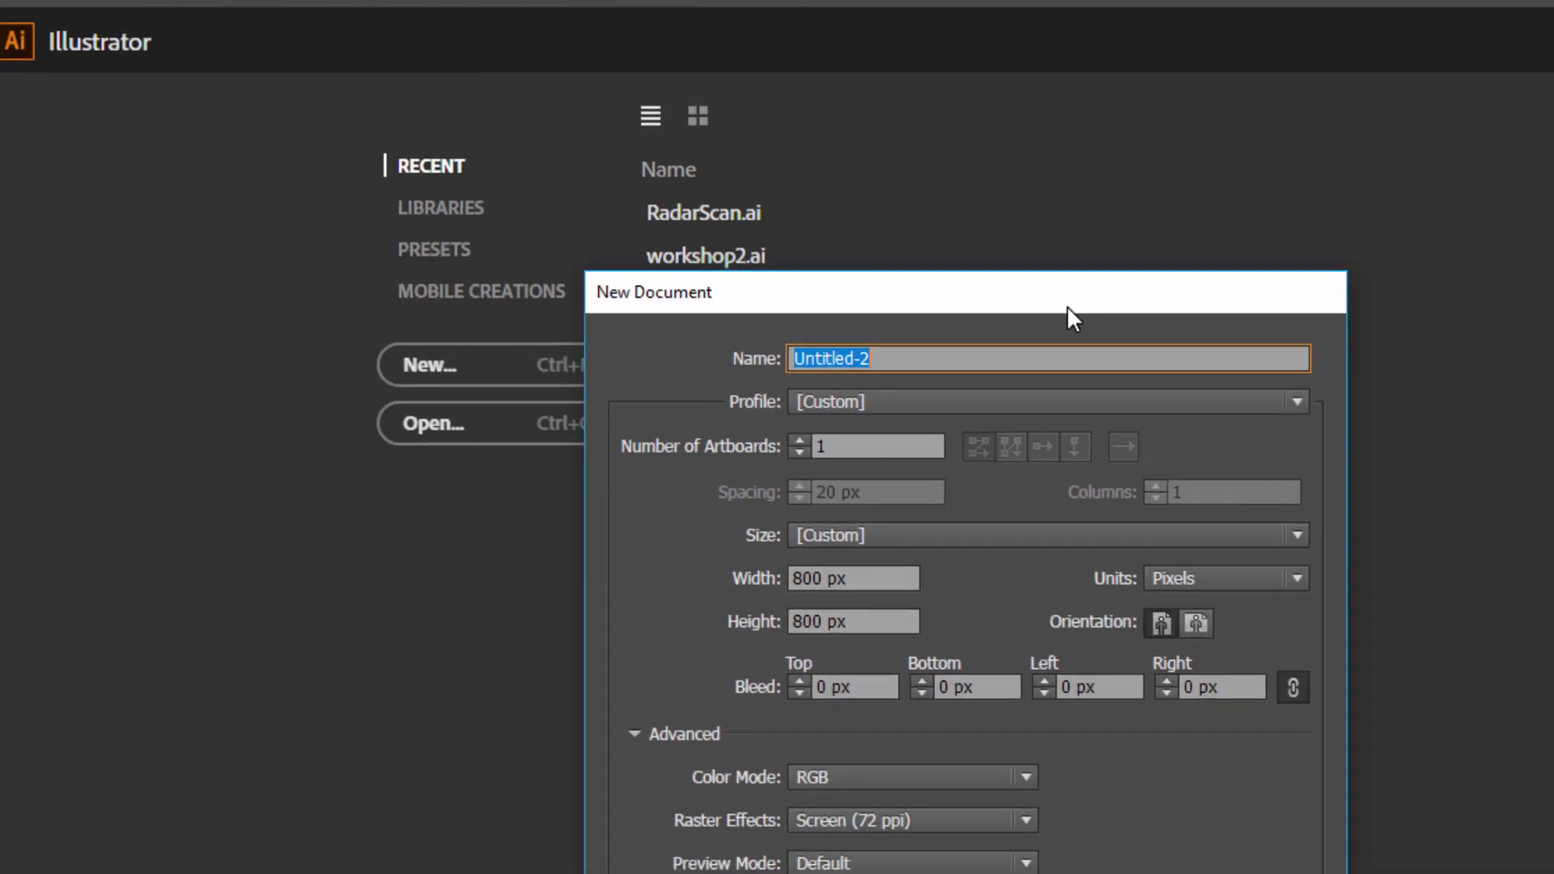
{"action": "left_click", "coordinate": [850, 172]}
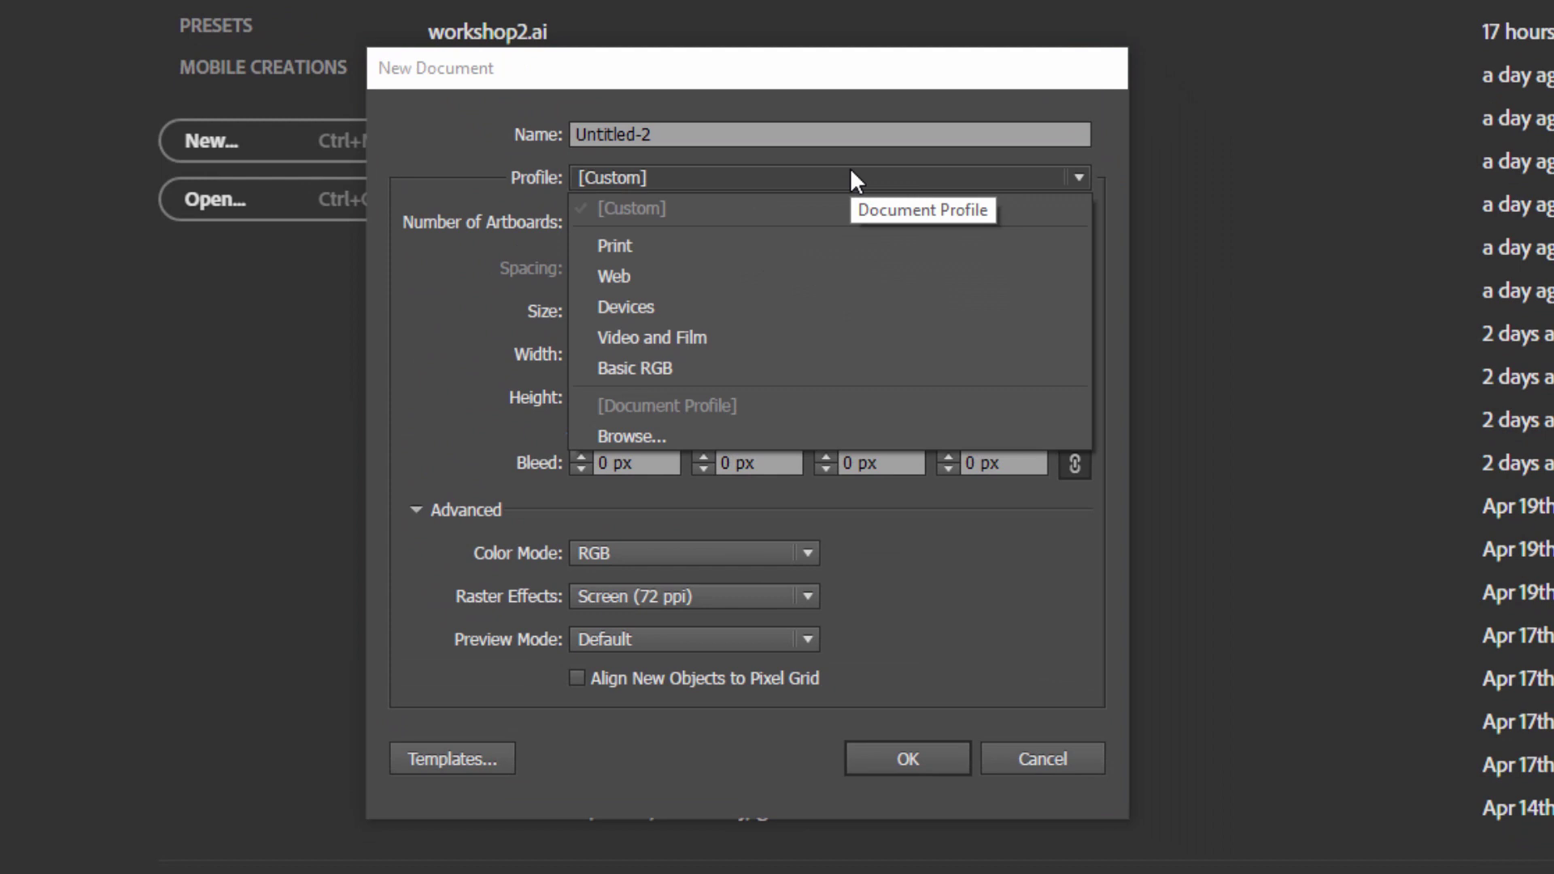
{"action": "left_click", "coordinate": [644, 368]}
{"action": "left_click", "coordinate": [1032, 356]}
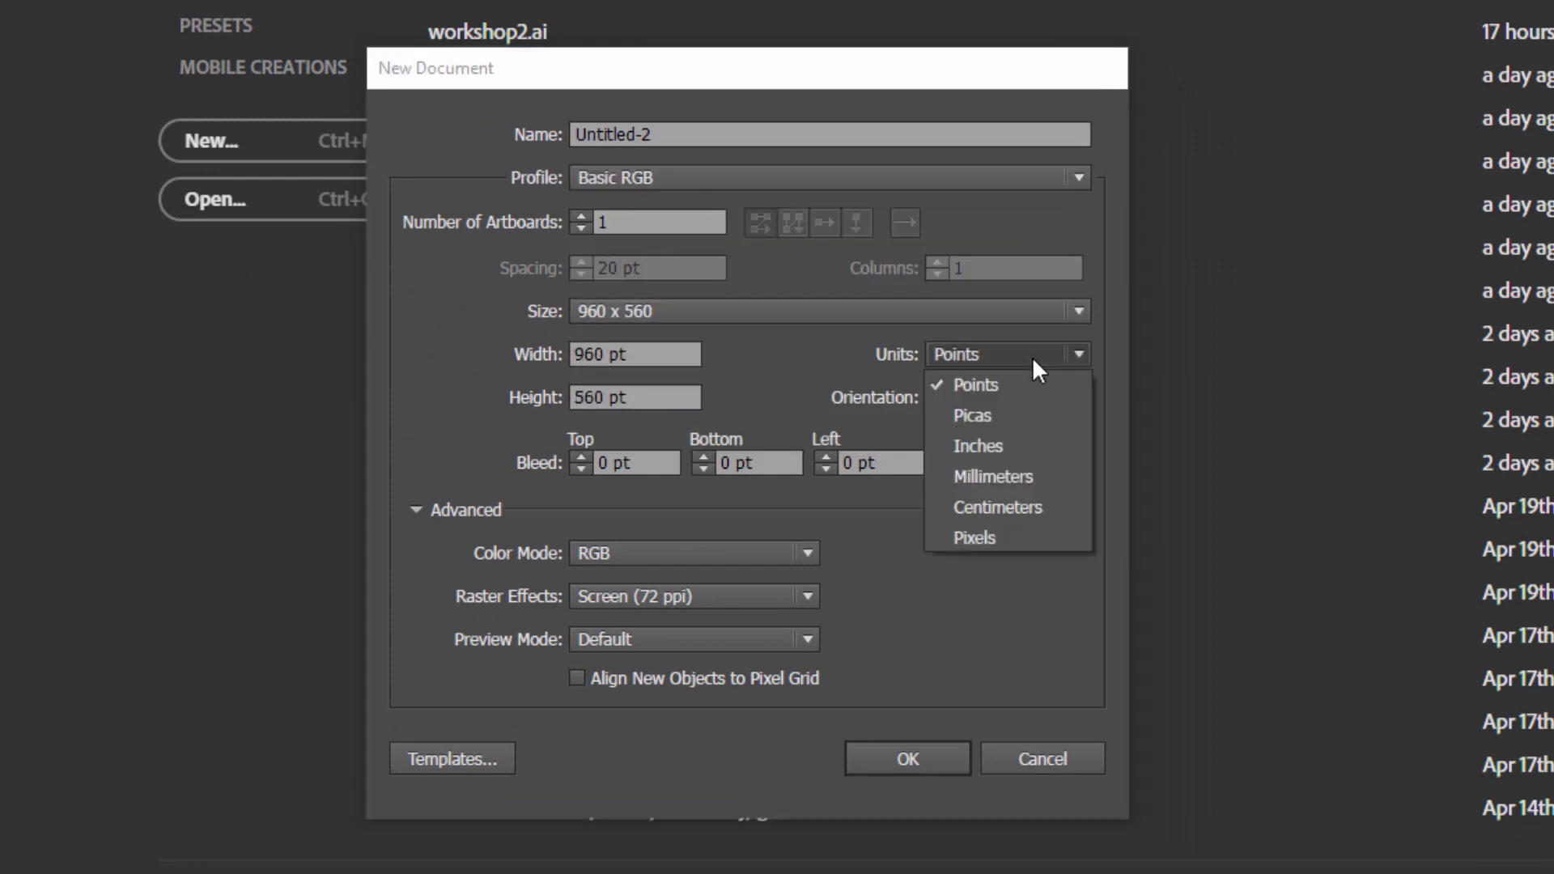
{"action": "left_click", "coordinate": [981, 536]}
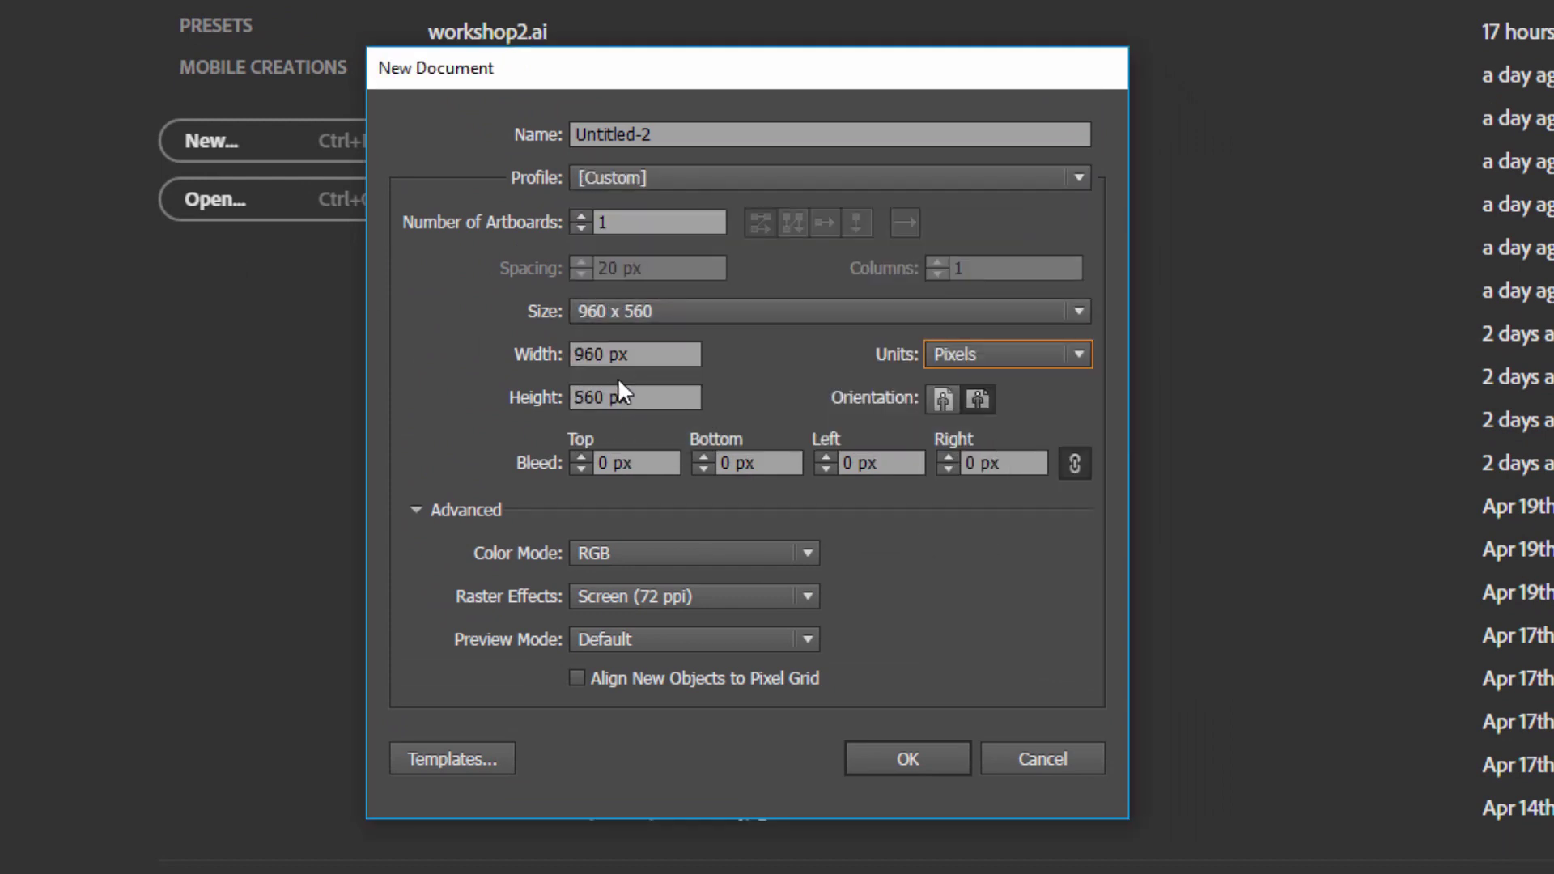
{"action": "double_click", "coordinate": [591, 355]}
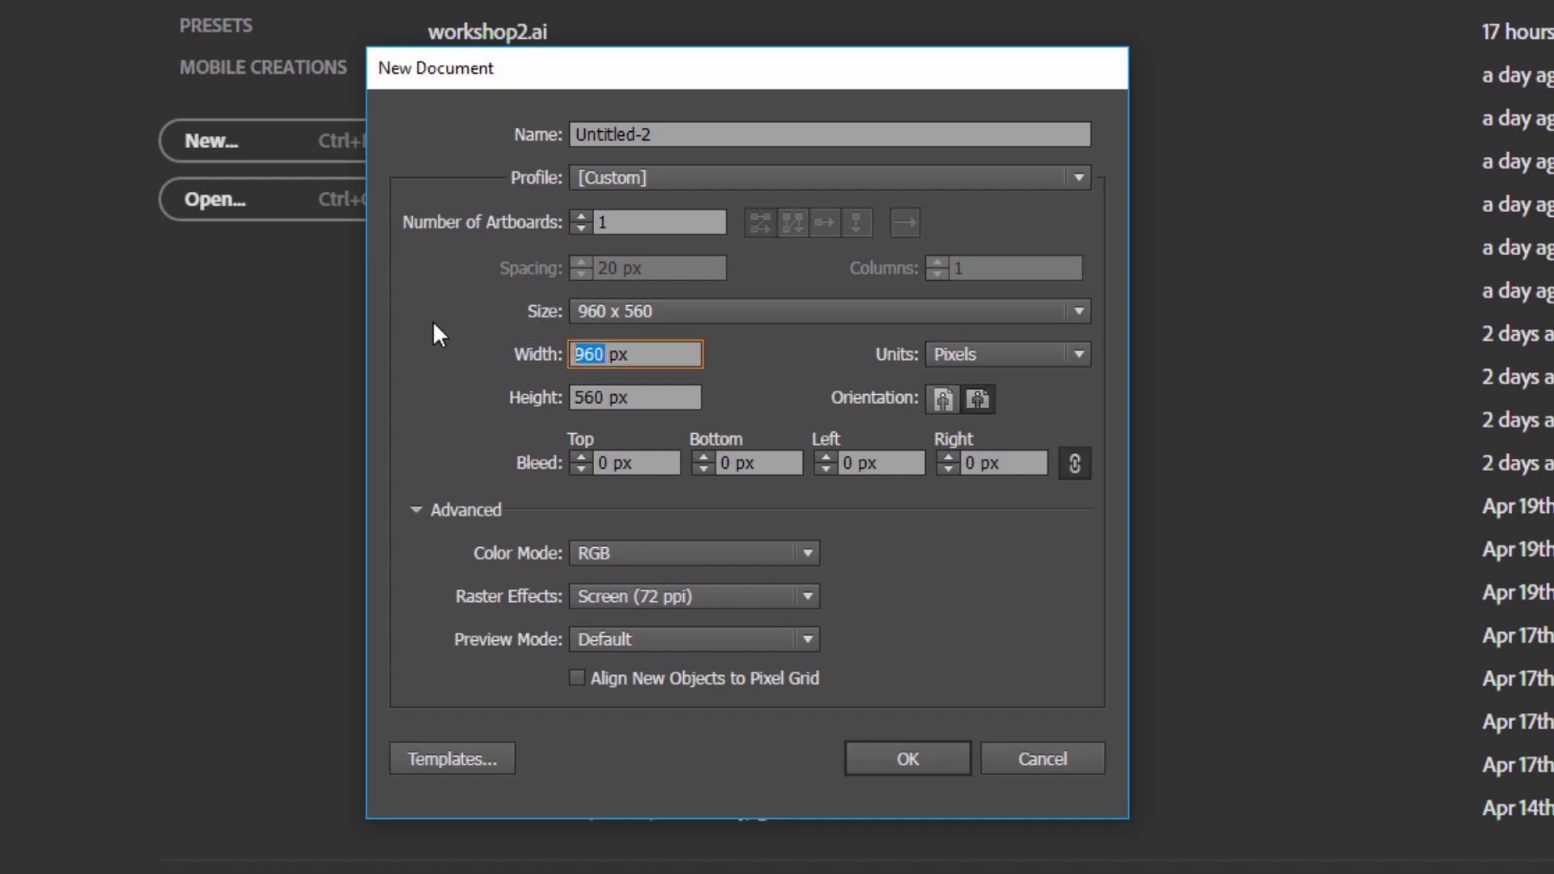
{"action": "type", "text": "80"}
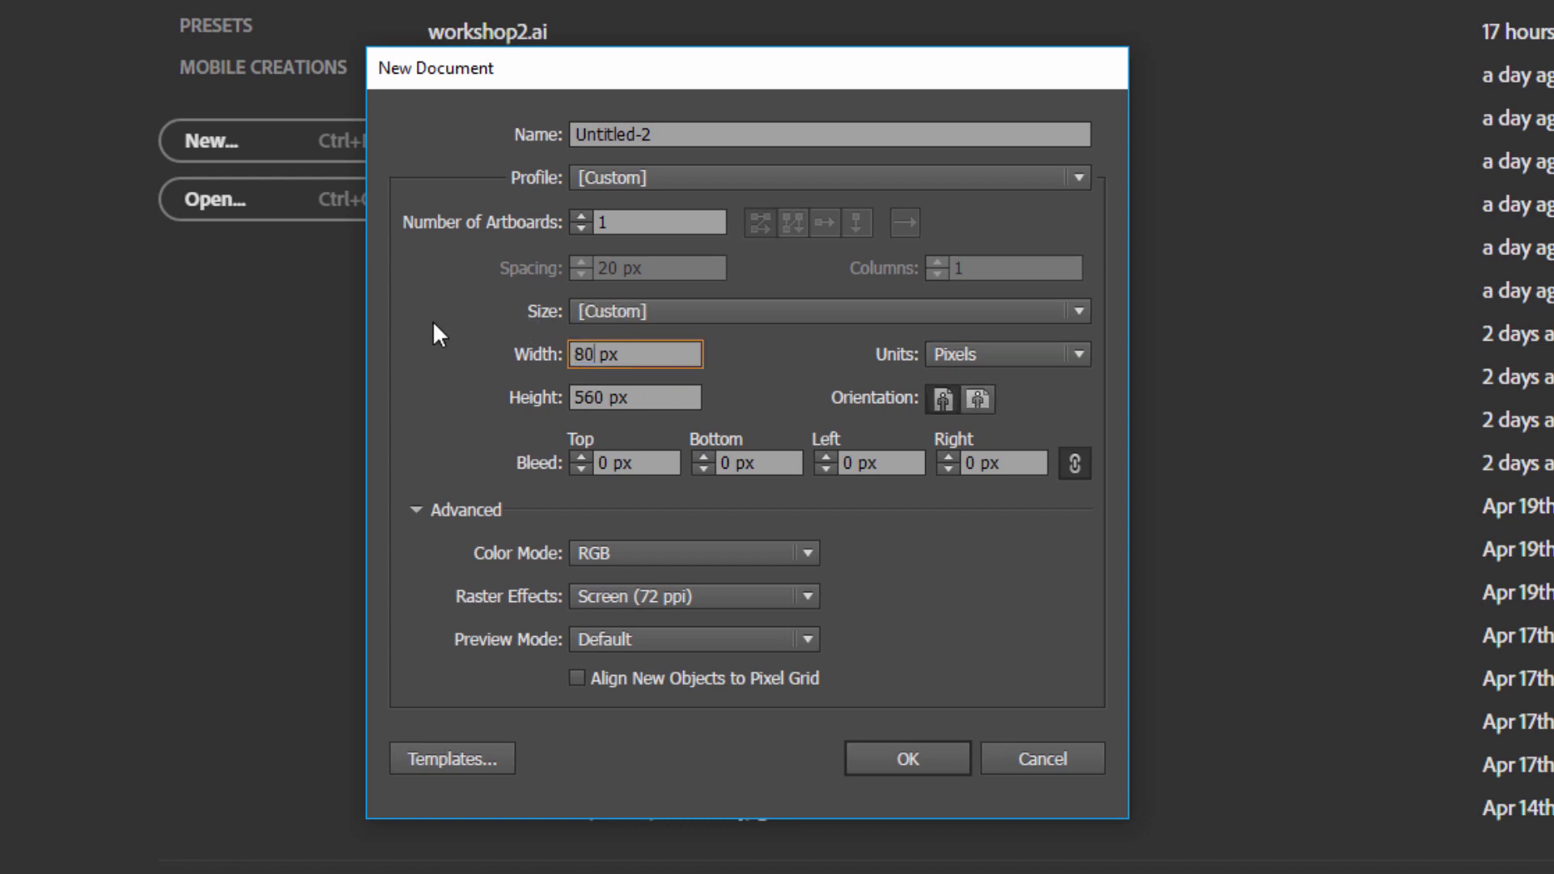
{"action": "type", "text": "0"}
{"action": "key", "text": "Tab"}
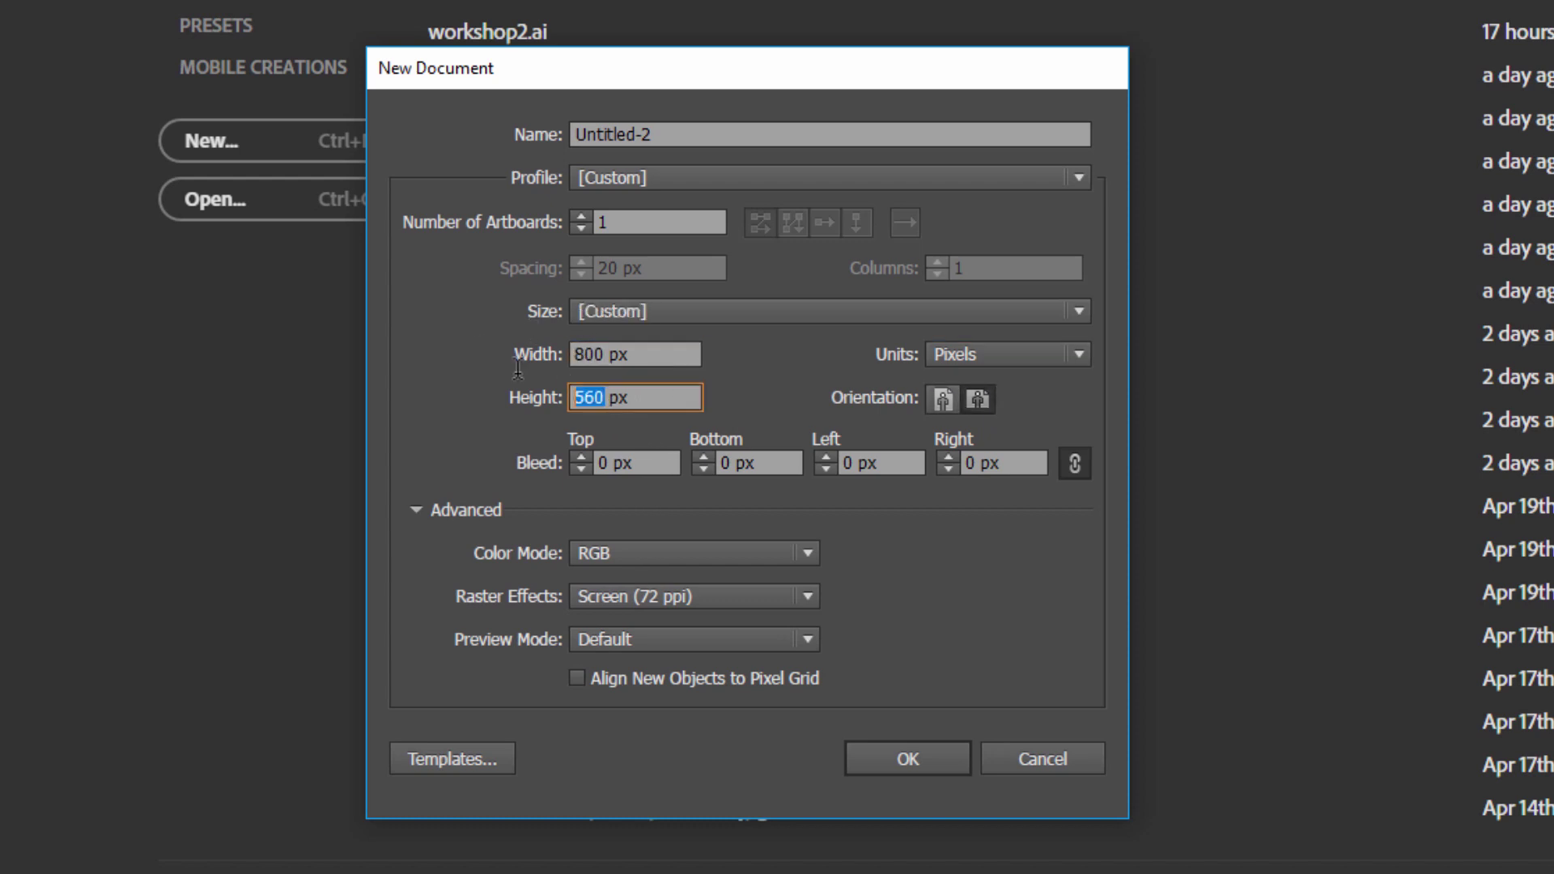
{"action": "type", "text": "800"}
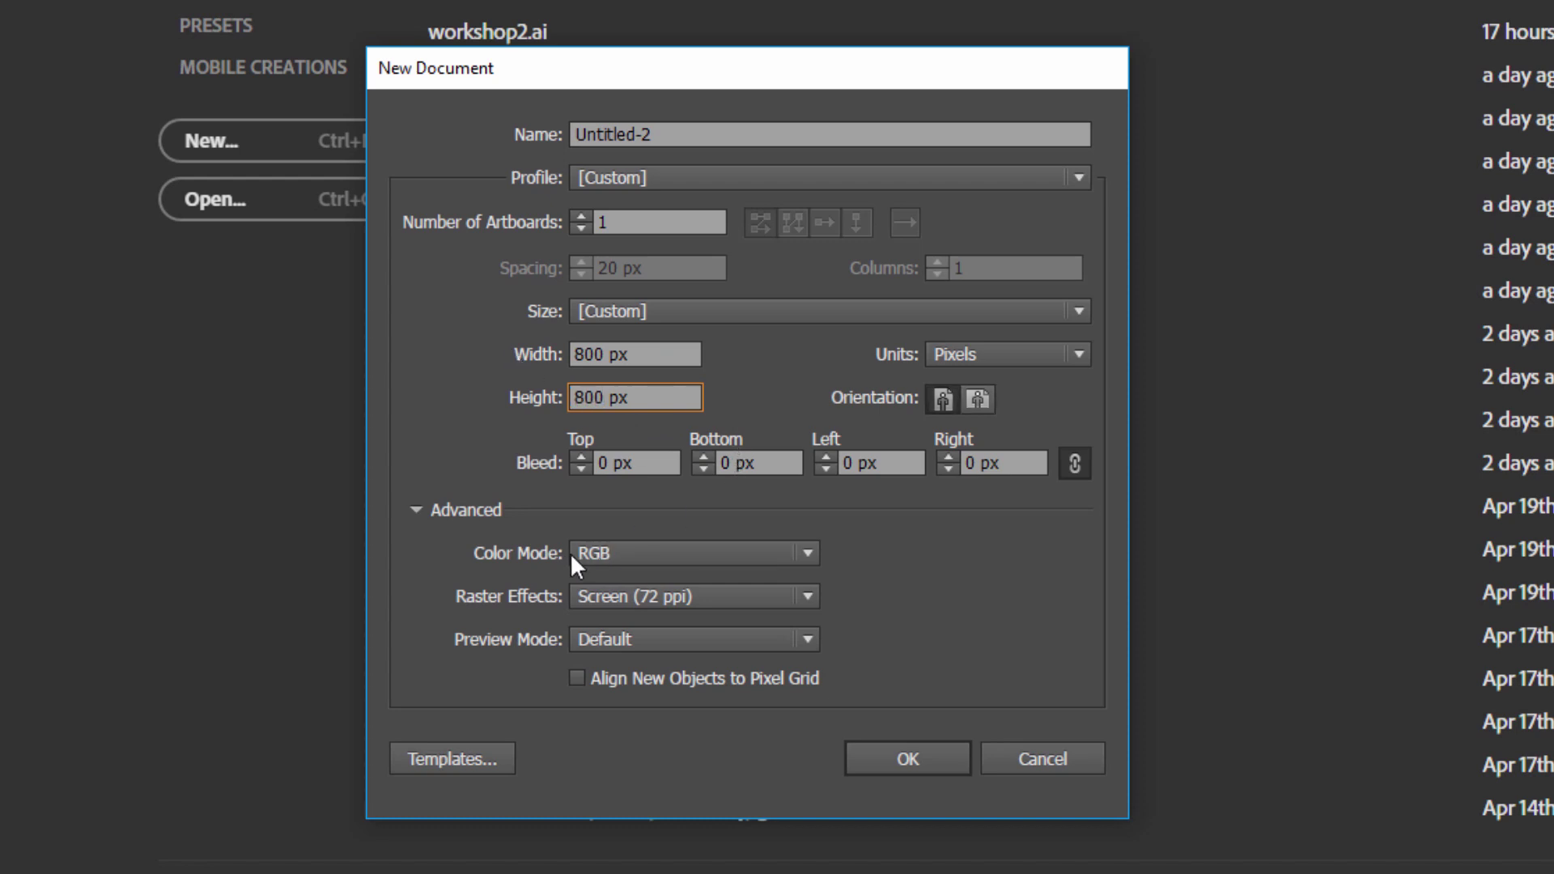
{"action": "left_click", "coordinate": [893, 755]}
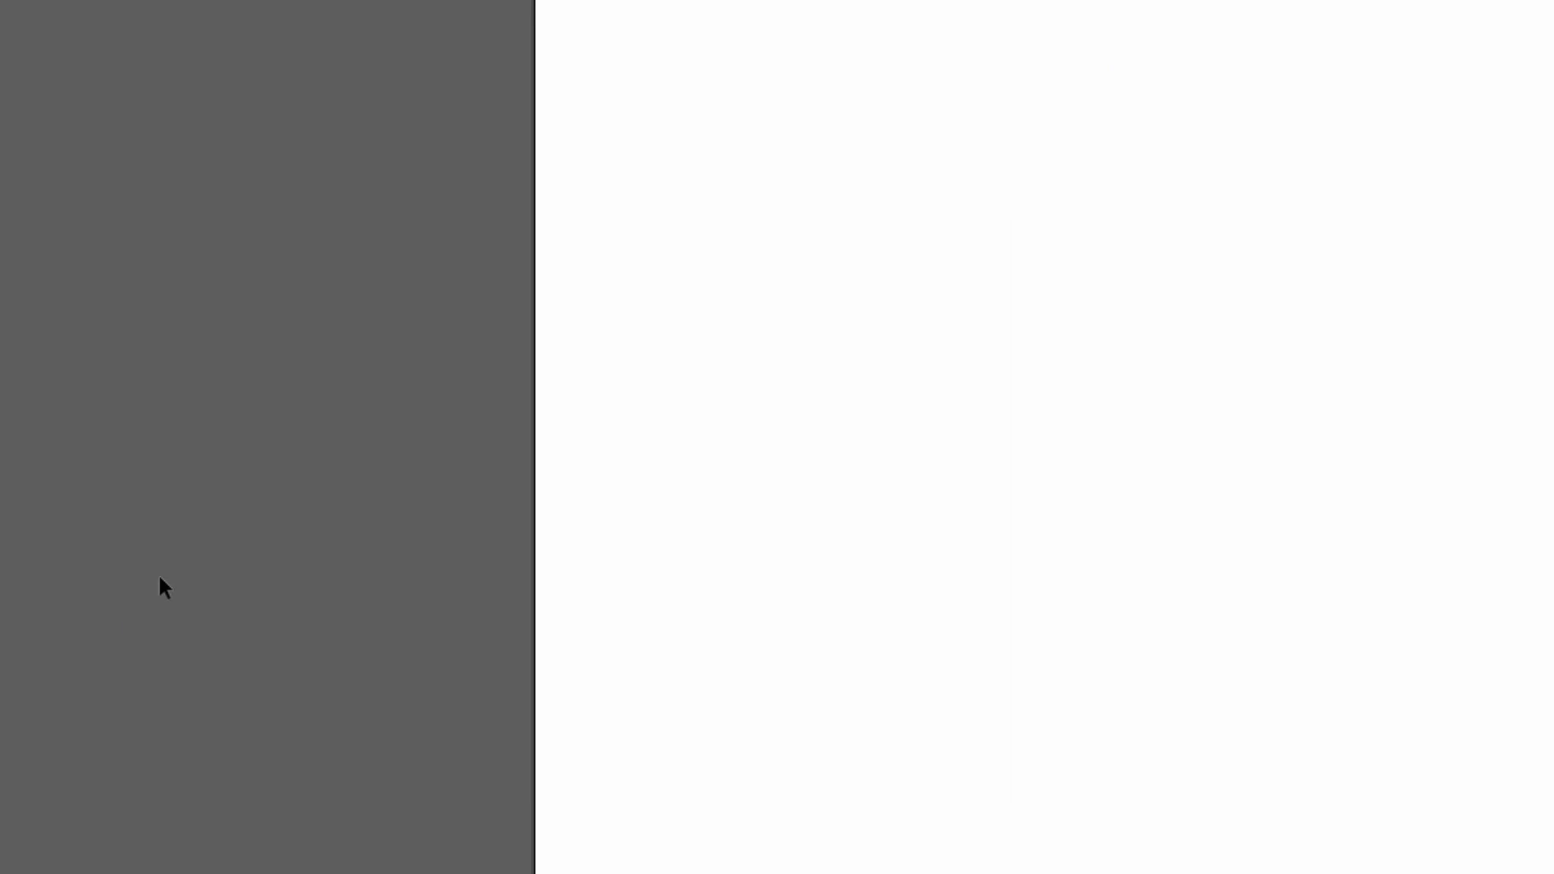
Draw a rectangle from the artboard's top-left corner to its bottom-right corner.
{"action": "left_click_drag", "start_coordinate": [1119, 525], "coordinate": [639, 347]}
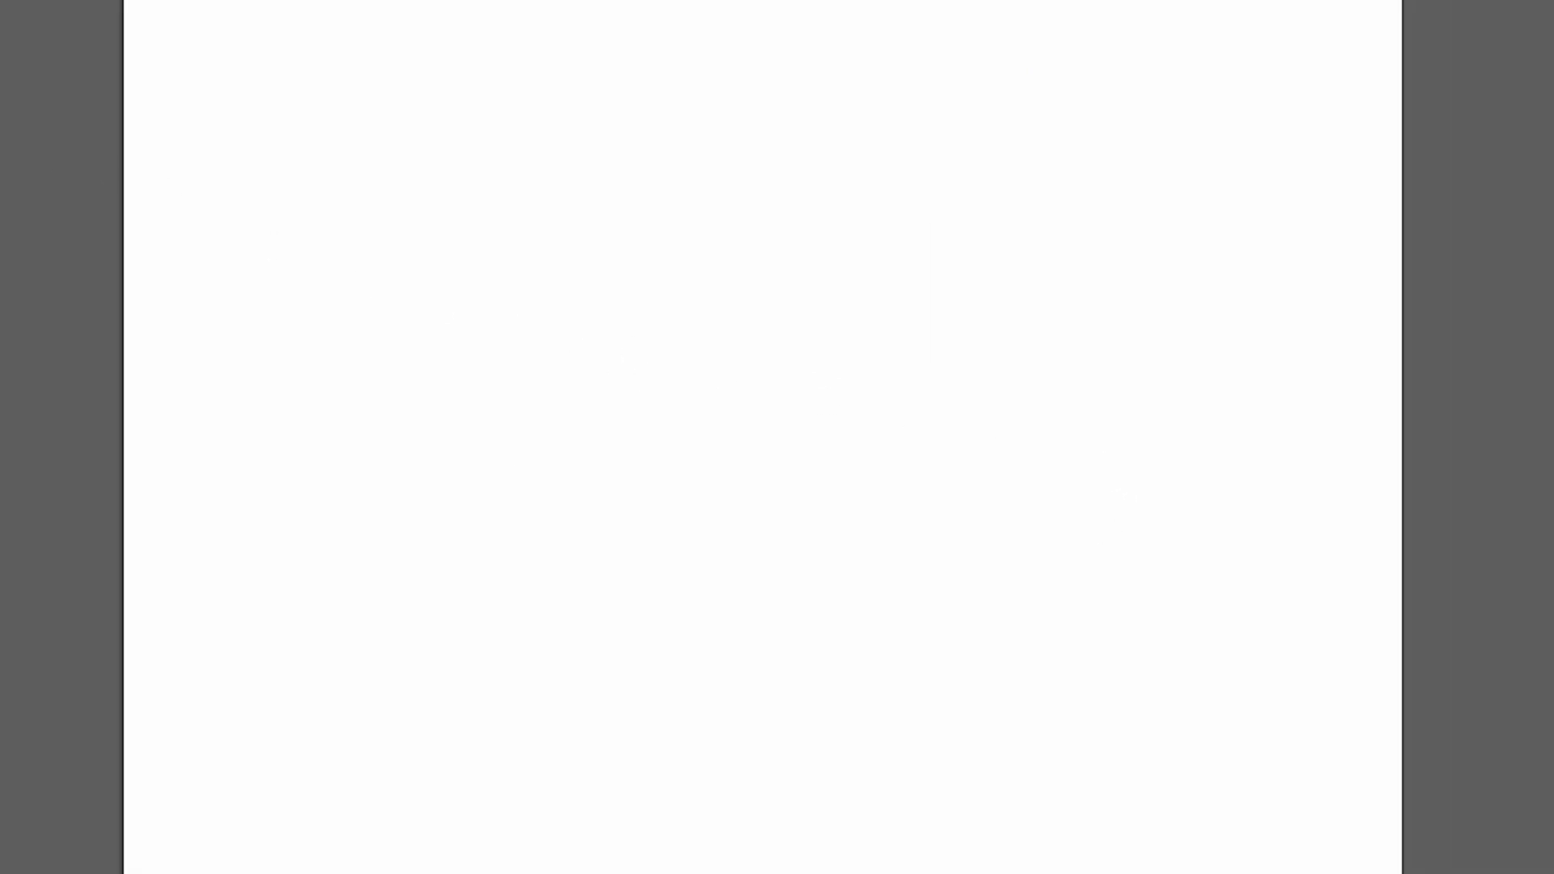
{"action": "left_click_drag", "start_coordinate": [50, 180], "coordinate": [283, 163]}
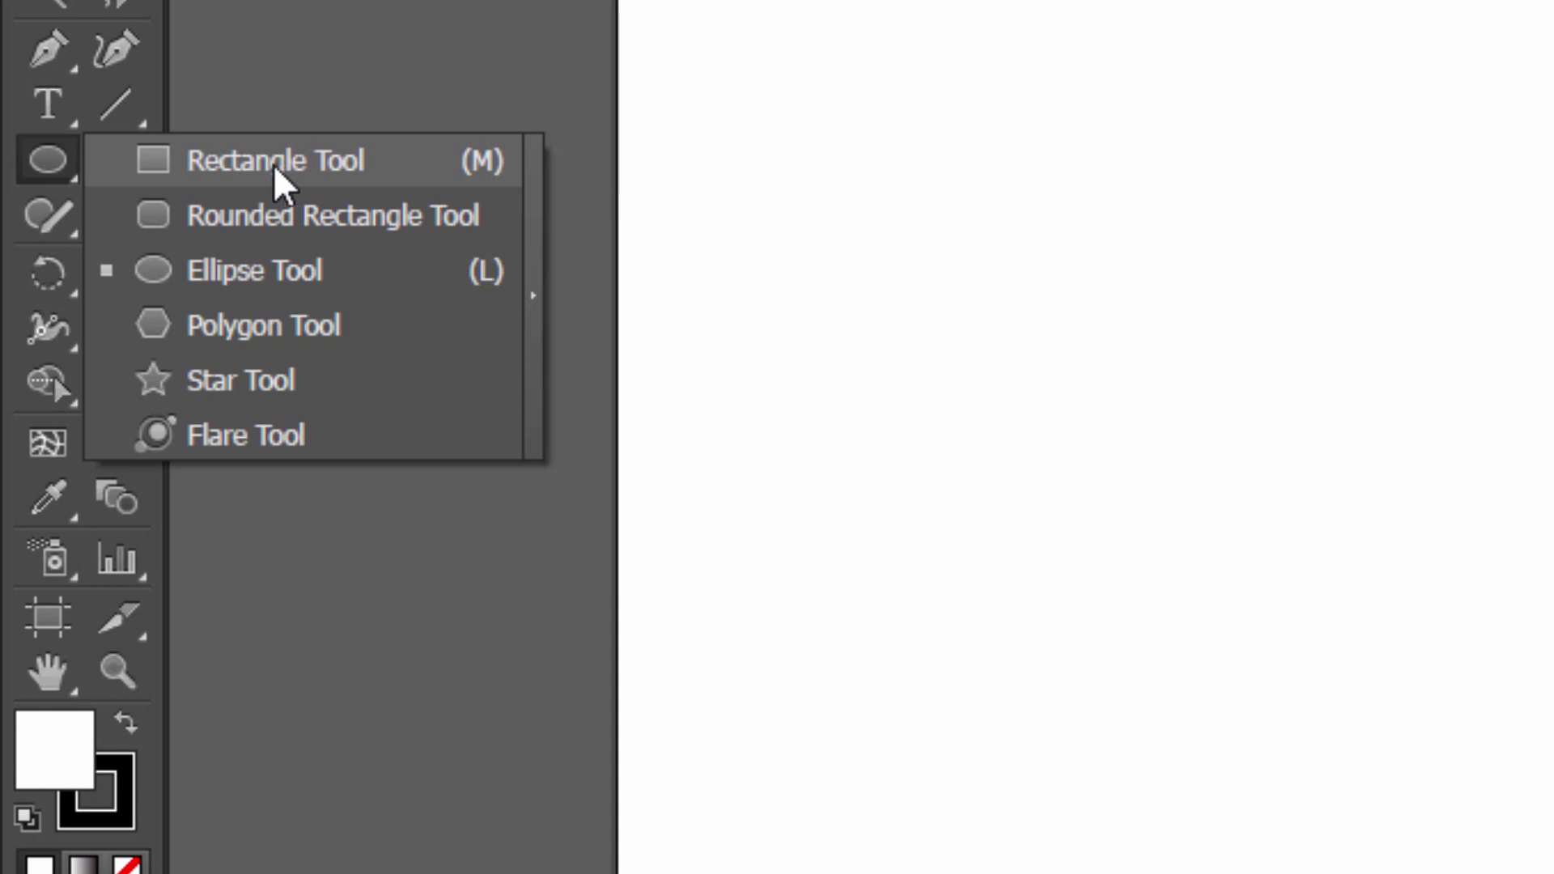
{"action": "left_click", "coordinate": [273, 163]}
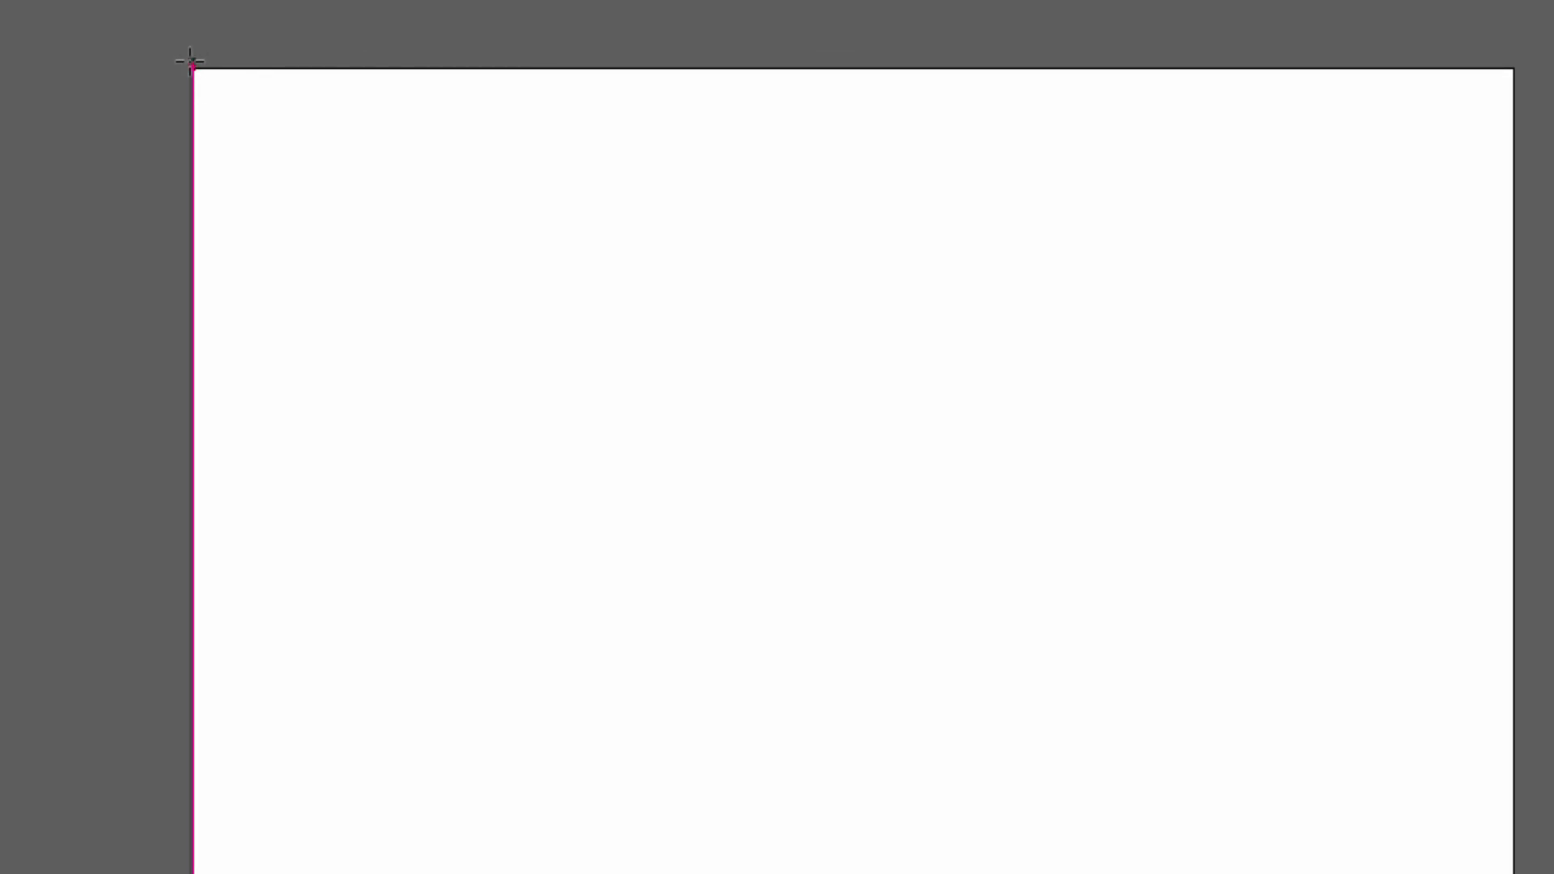
{"action": "mouse_move", "coordinate": [187, 67]}
{"action": "left_mouse_down"}
{"action": "mouse_move", "coordinate": [955, 834]}
{"action": "mouse_move", "coordinate": [912, 755]}
{"action": "mouse_move", "coordinate": [989, 846]}
{"action": "mouse_move", "coordinate": [893, 743]}
{"action": "mouse_move", "coordinate": [955, 834]}
{"action": "mouse_move", "coordinate": [989, 846]}
{"action": "mouse_move", "coordinate": [791, 677]}
{"action": "mouse_move", "coordinate": [944, 833]}
{"action": "mouse_move", "coordinate": [991, 847]}
{"action": "mouse_move", "coordinate": [875, 745]}
{"action": "mouse_move", "coordinate": [815, 762]}
{"action": "mouse_move", "coordinate": [989, 845]}
{"action": "mouse_move", "coordinate": [958, 814]}
{"action": "mouse_move", "coordinate": [990, 847]}
{"action": "left_mouse_up"}
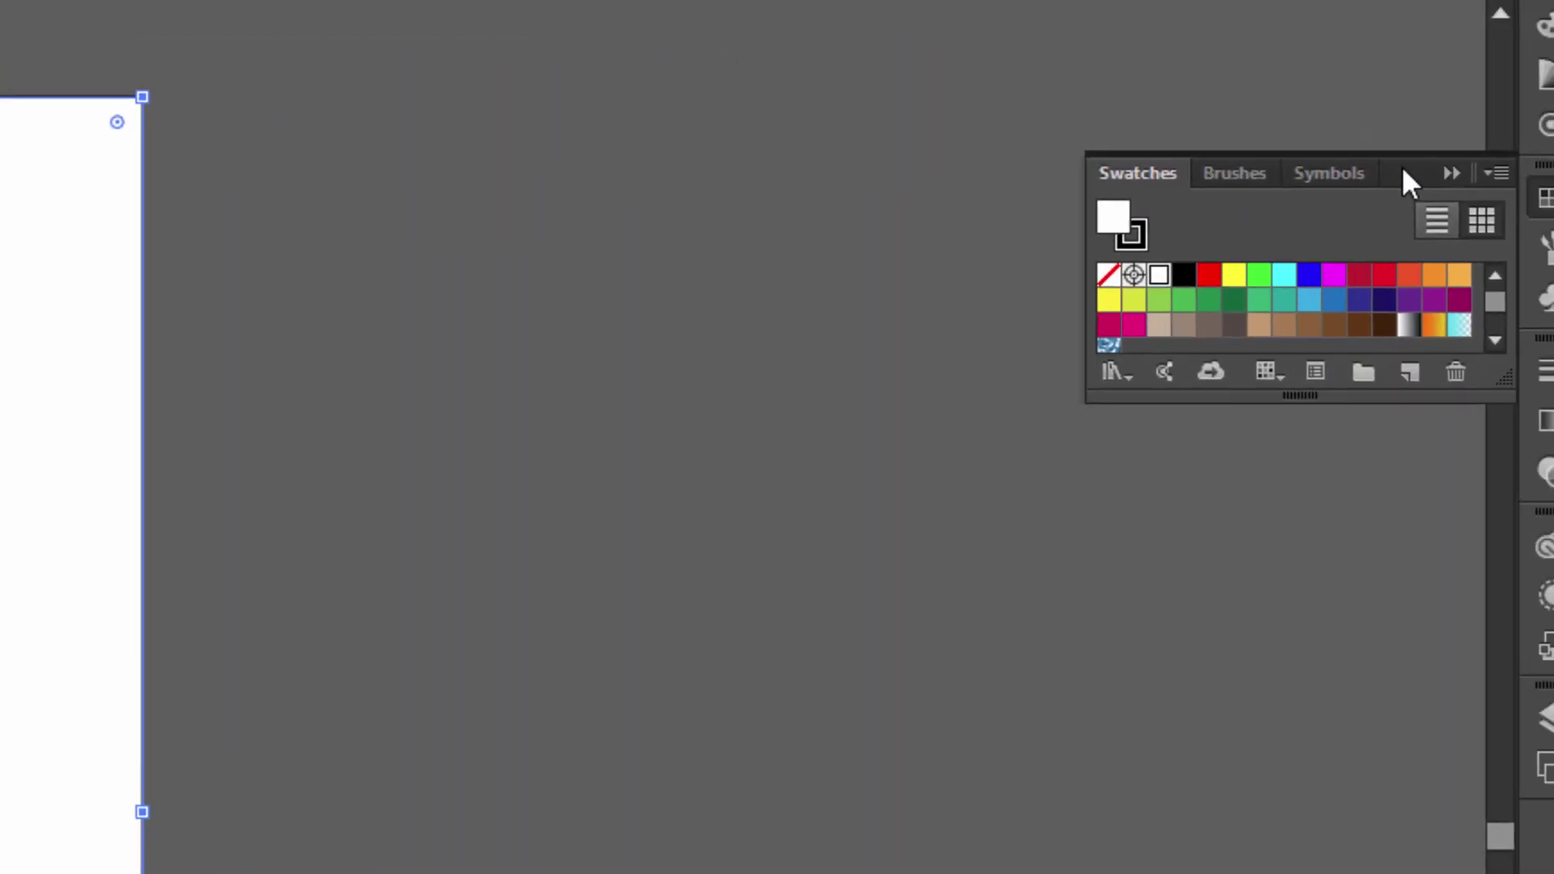
Give the artboard rectangle a black fill and a stroke of None.
{"action": "left_click_drag", "start_coordinate": [1402, 166], "coordinate": [696, 309]}
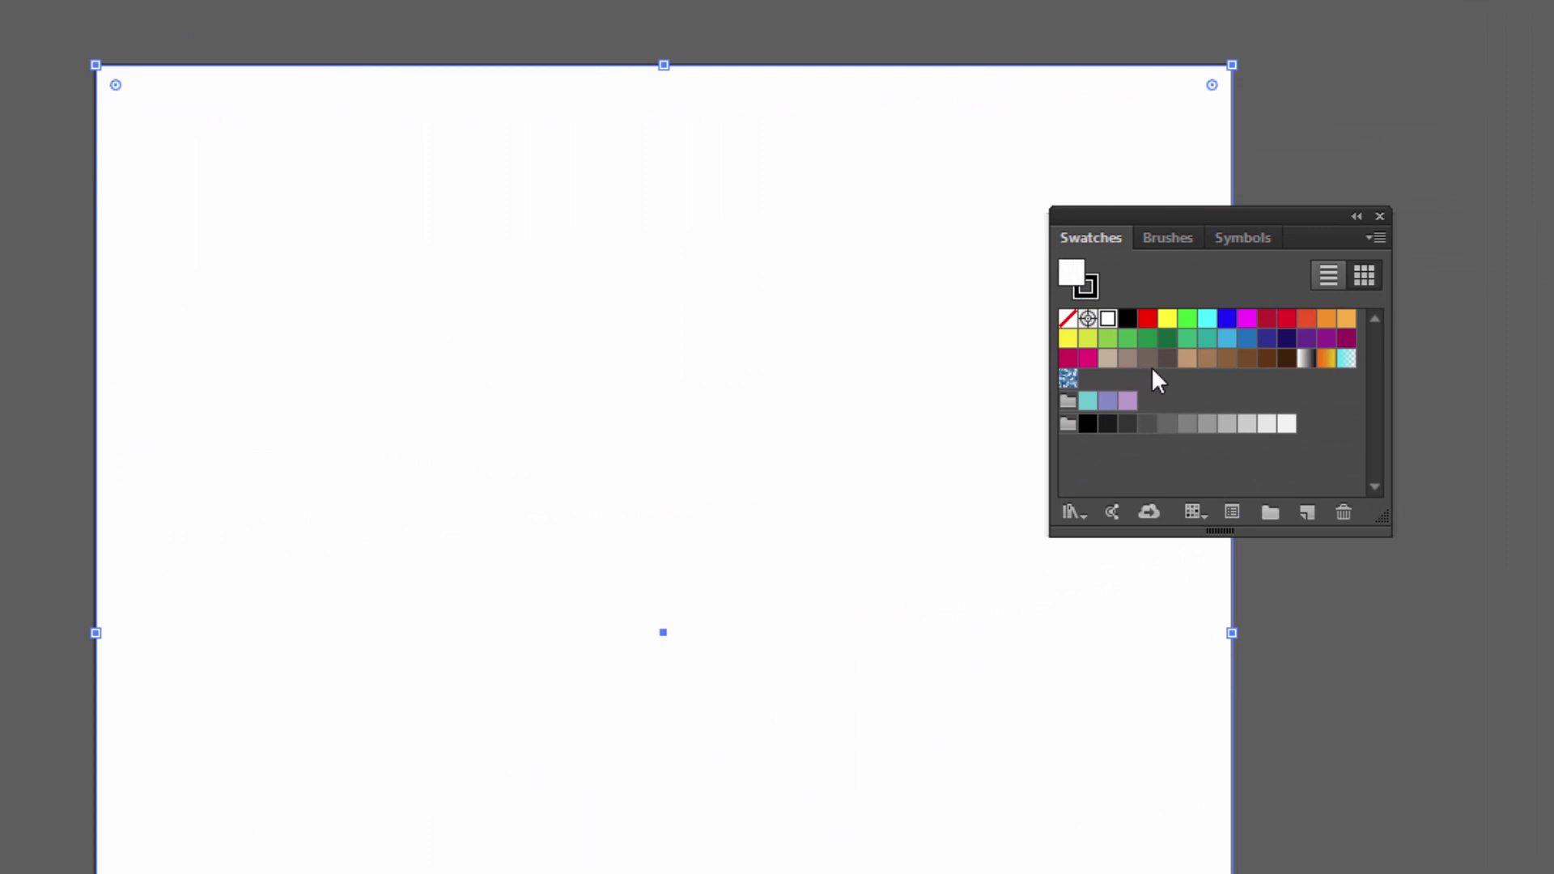
{"action": "left_click", "coordinate": [1127, 321]}
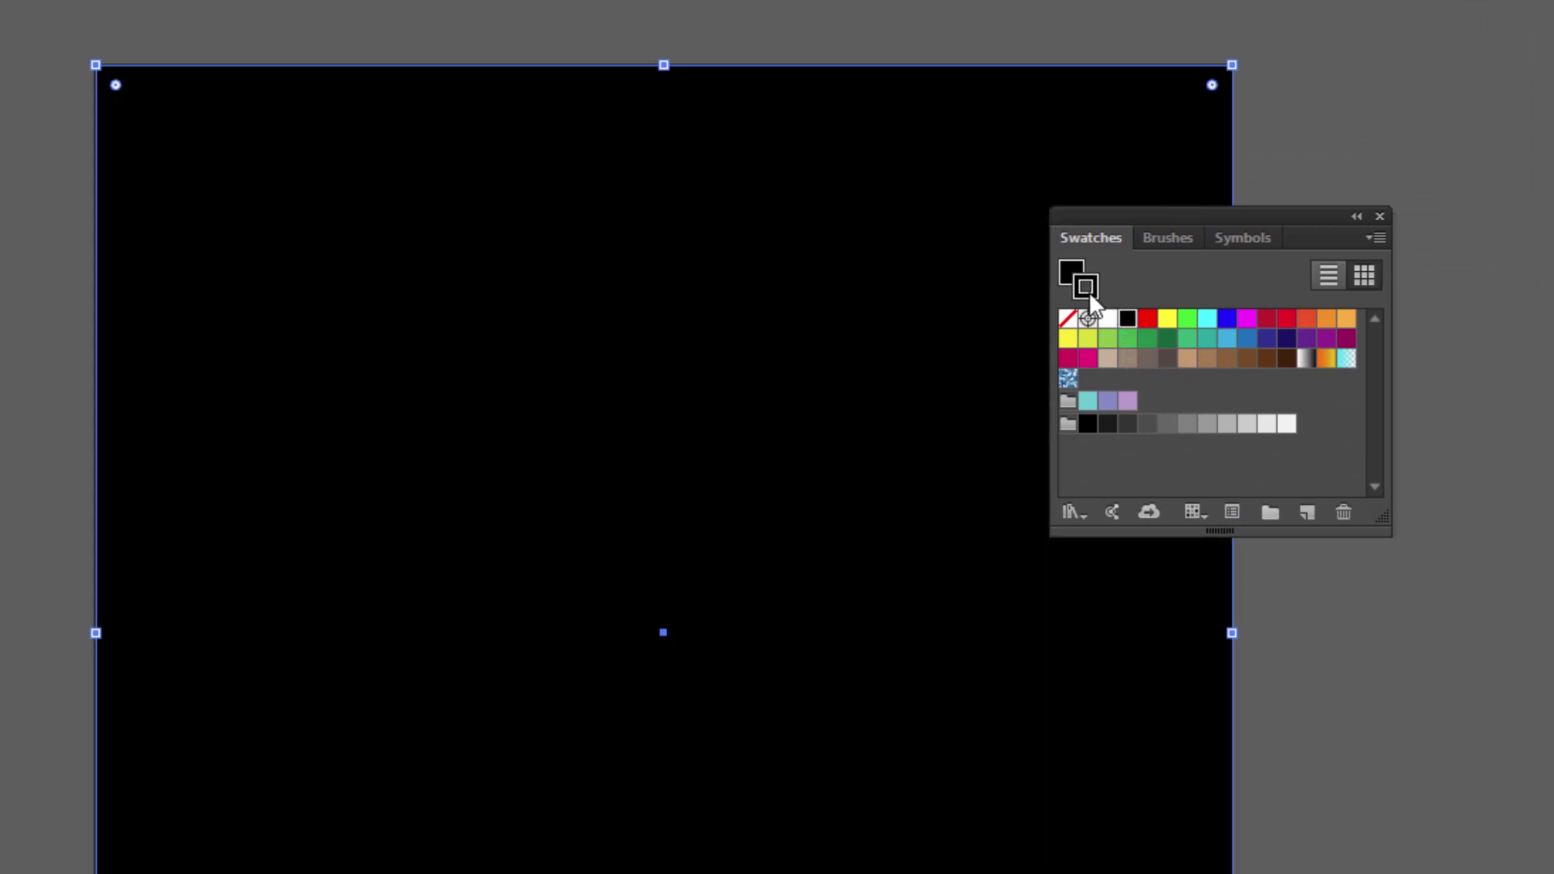
{"action": "left_click", "coordinate": [1069, 319]}
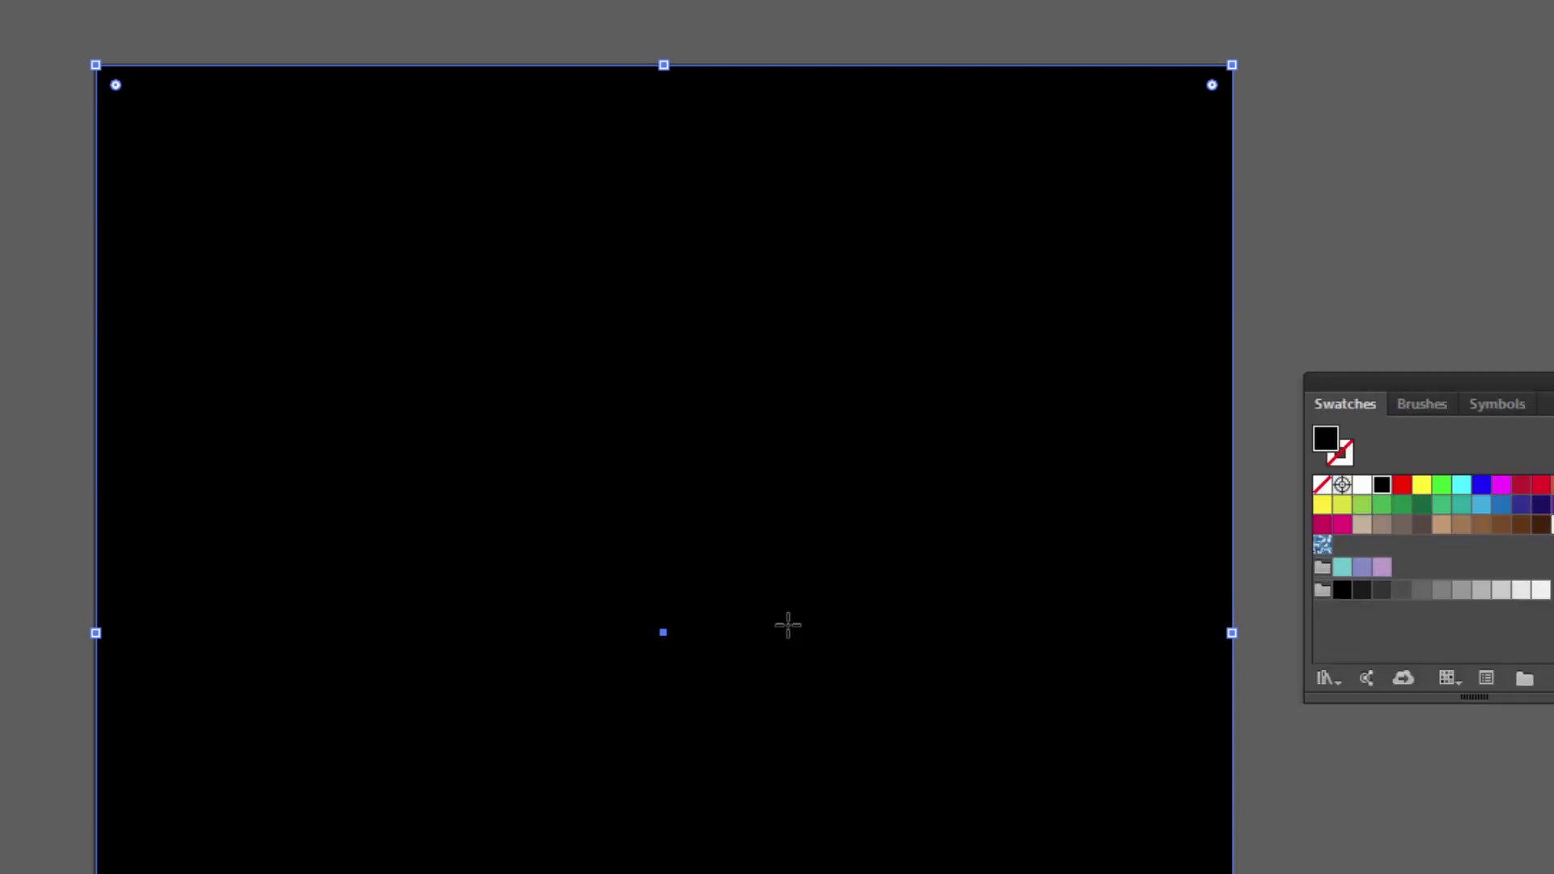
{"action": "key", "text": "u"}
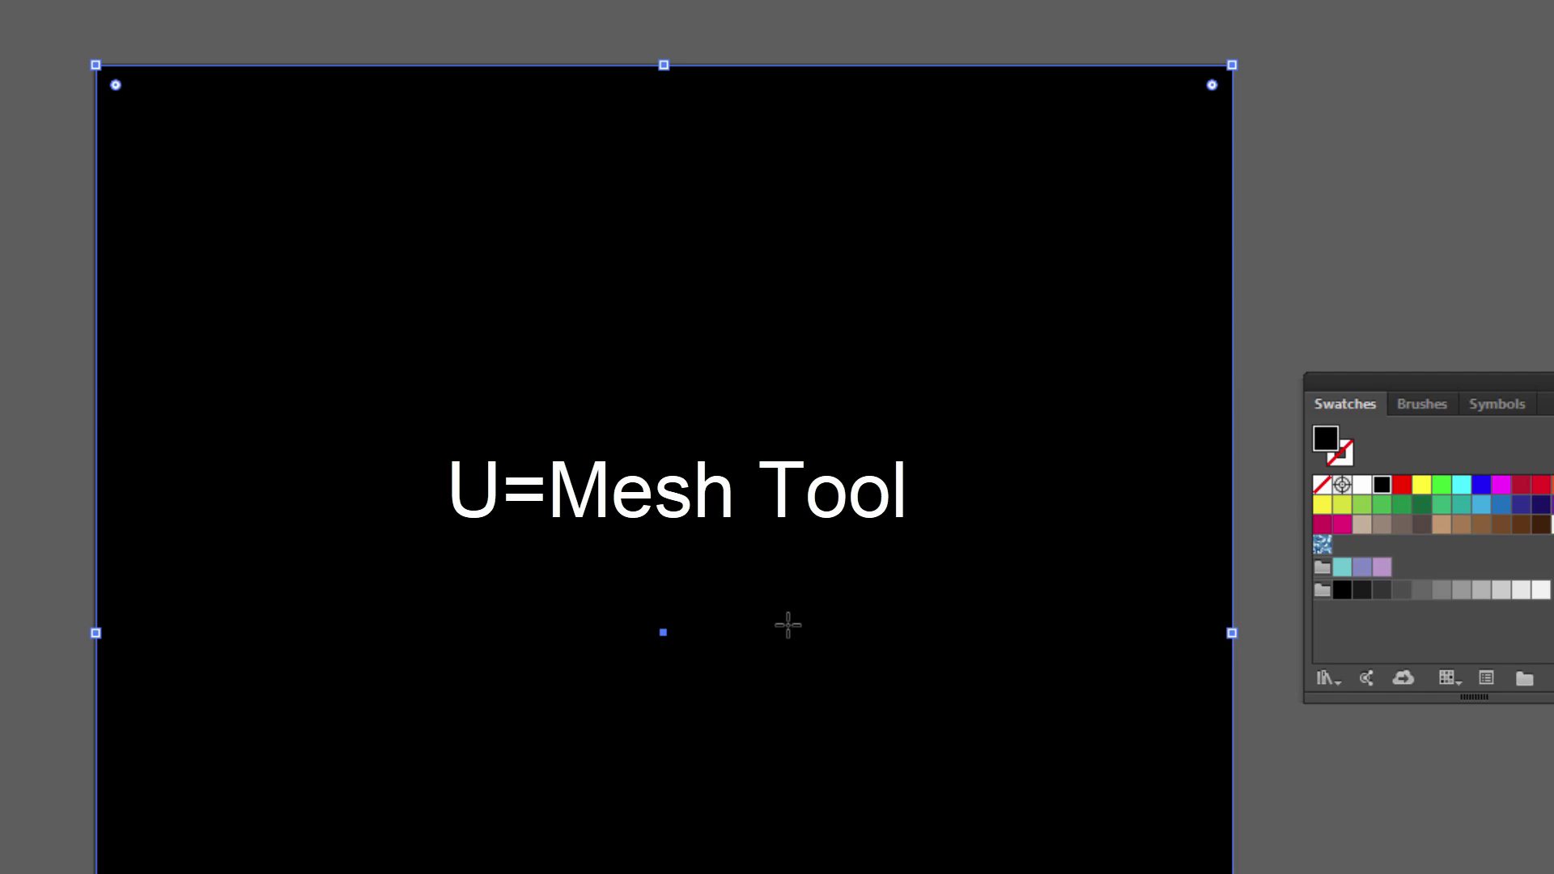
{"action": "left_click", "coordinate": [664, 632]}
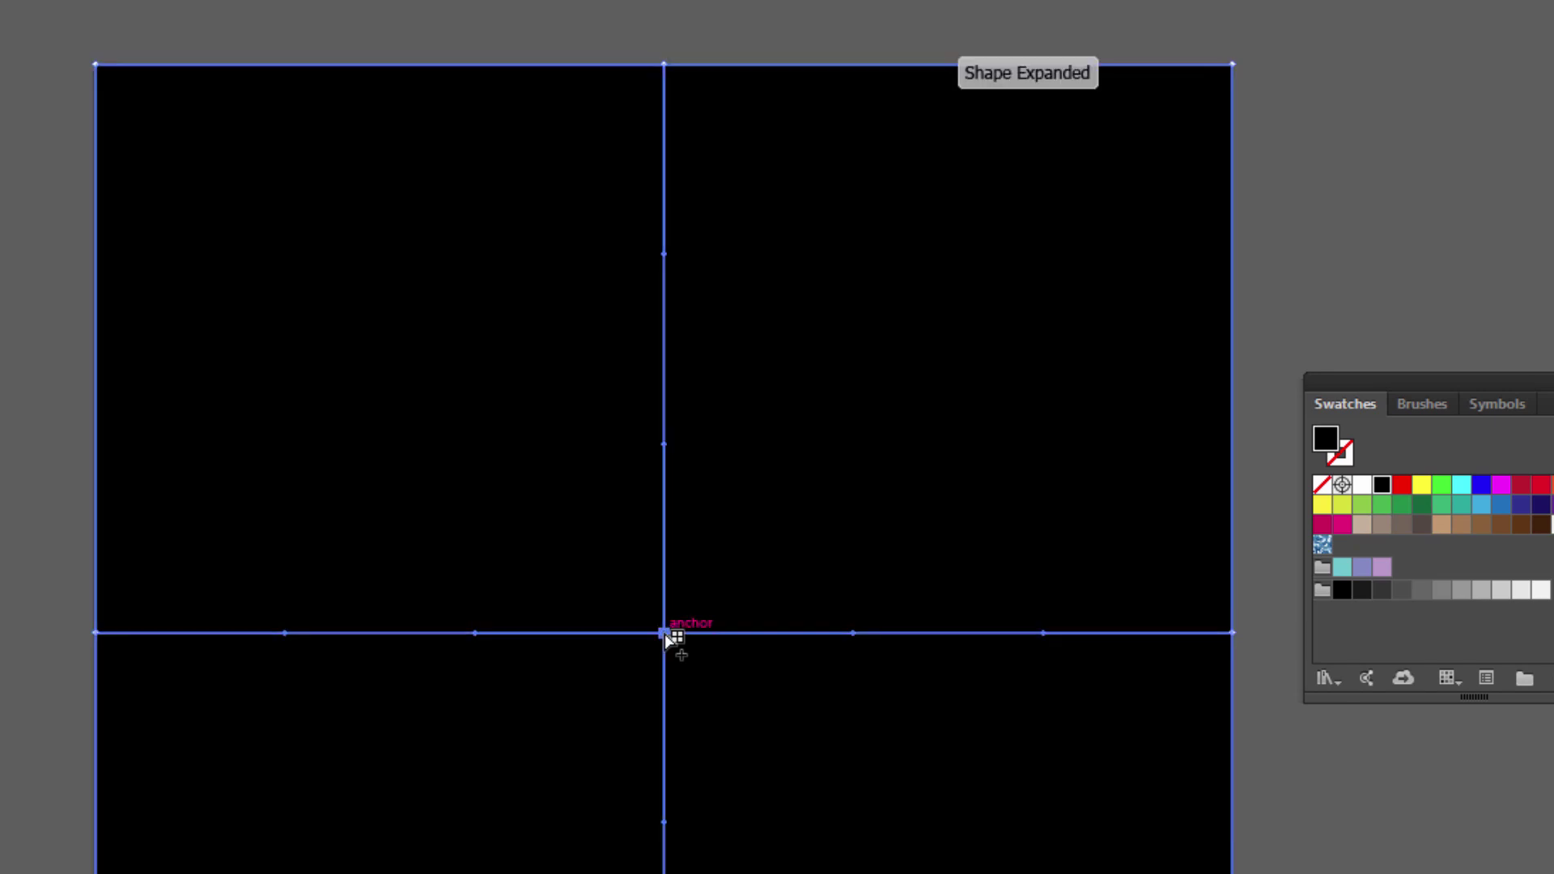
{"action": "mouse_move", "coordinate": [1397, 385]}
{"action": "left_mouse_down"}
{"action": "mouse_move", "coordinate": [1143, 449]}
{"action": "mouse_move", "coordinate": [1161, 478]}
{"action": "left_mouse_up"}
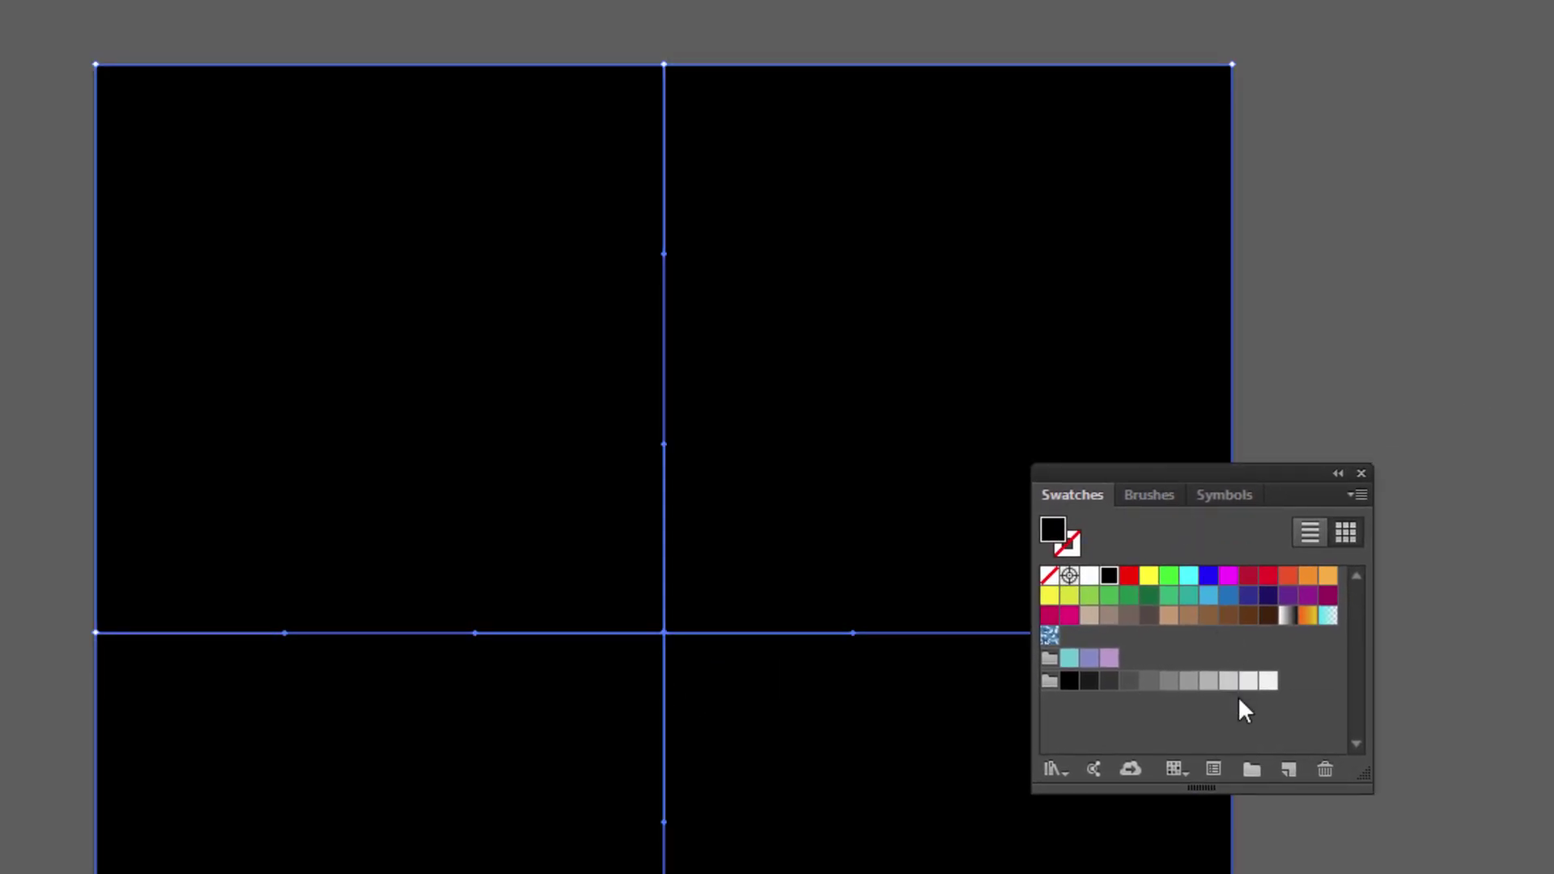
{"action": "left_click", "coordinate": [1149, 596]}
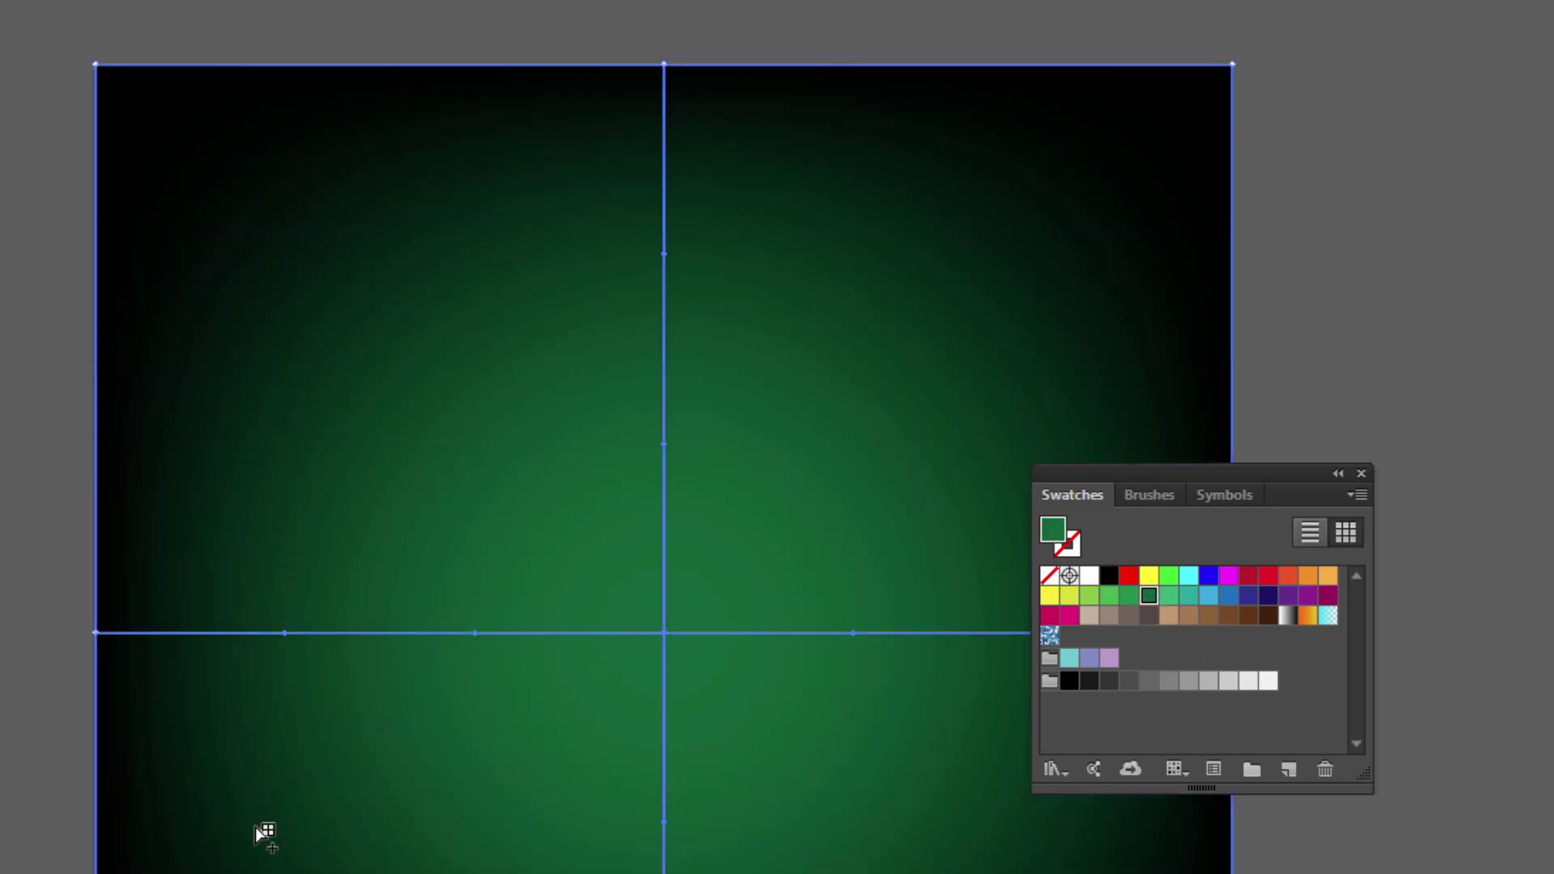
{"action": "left_click_drag", "start_coordinate": [1295, 474], "coordinate": [1298, 523]}
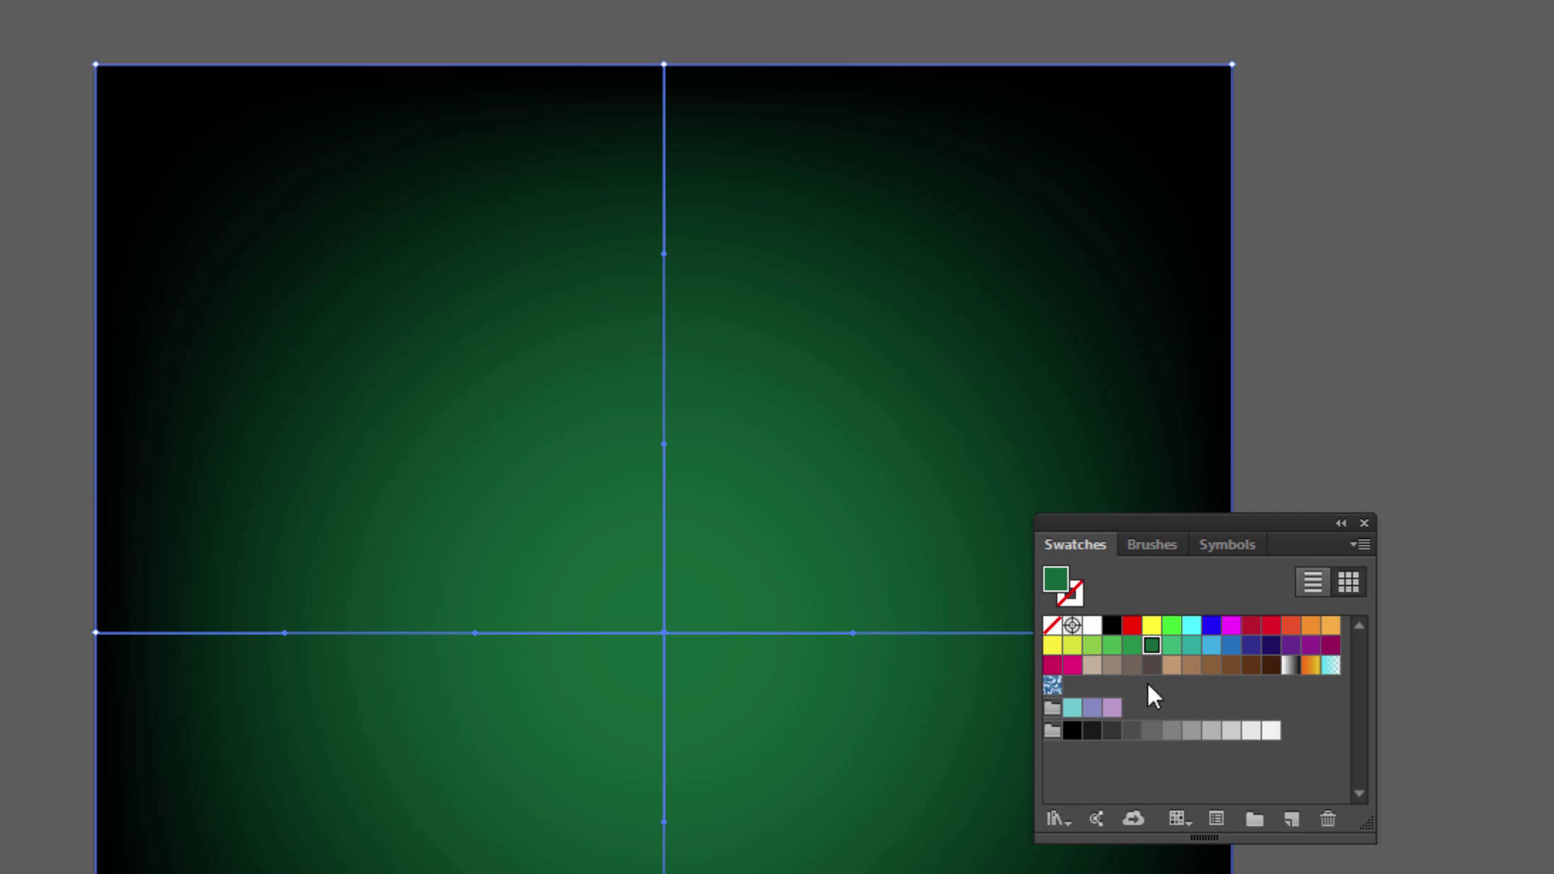
{"action": "key", "text": "ctrl+z"}
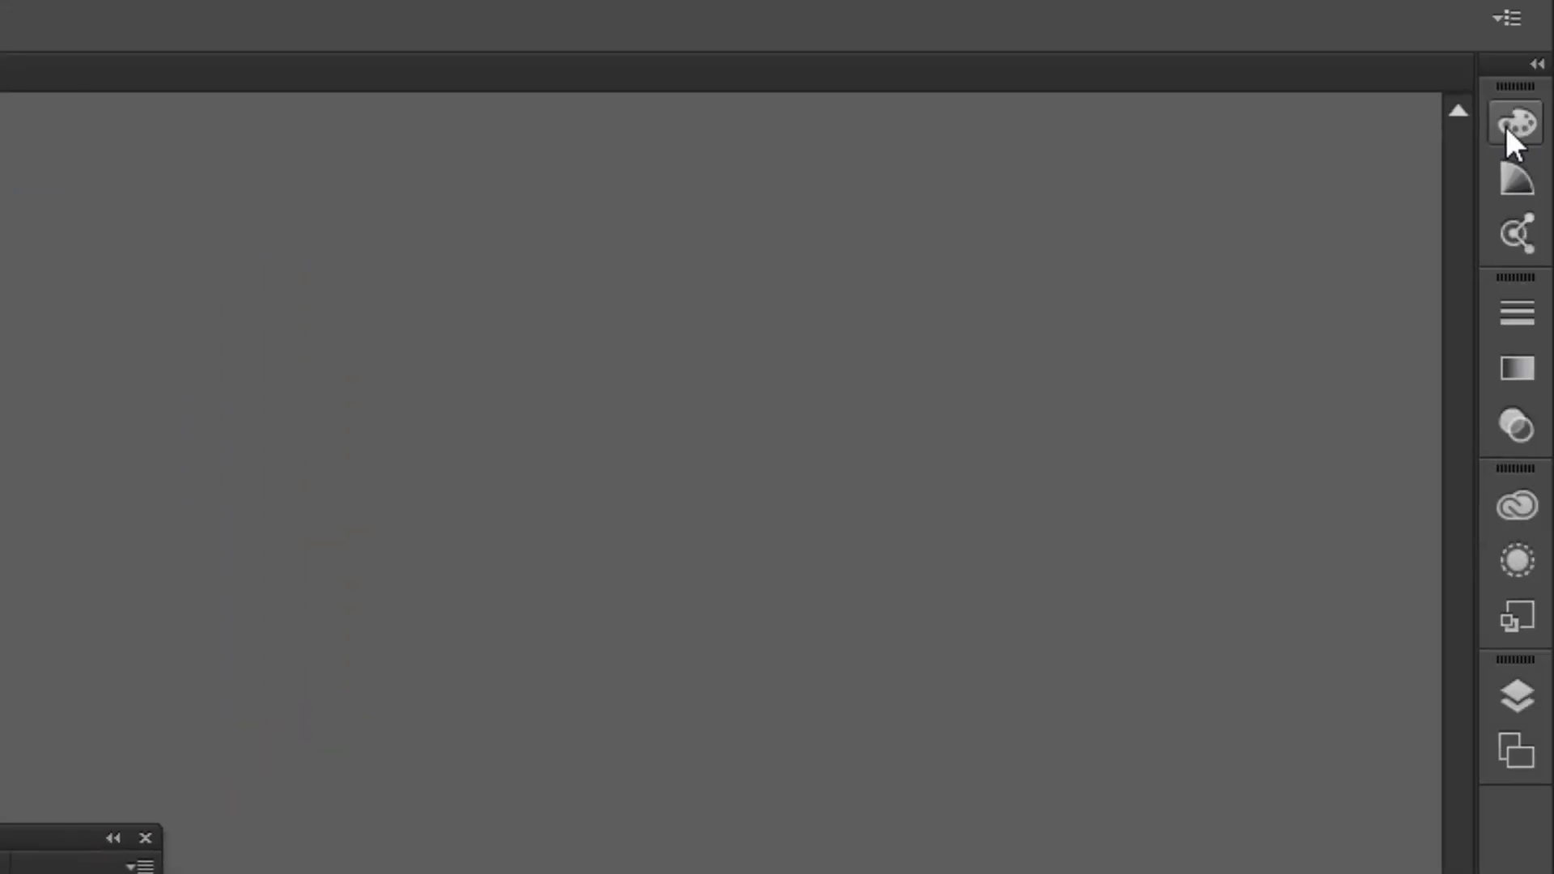
Colour the mesh centre dark green (R 0, G 40, B 0) via RGB sliders, then deselect.
{"action": "left_click", "coordinate": [1510, 134]}
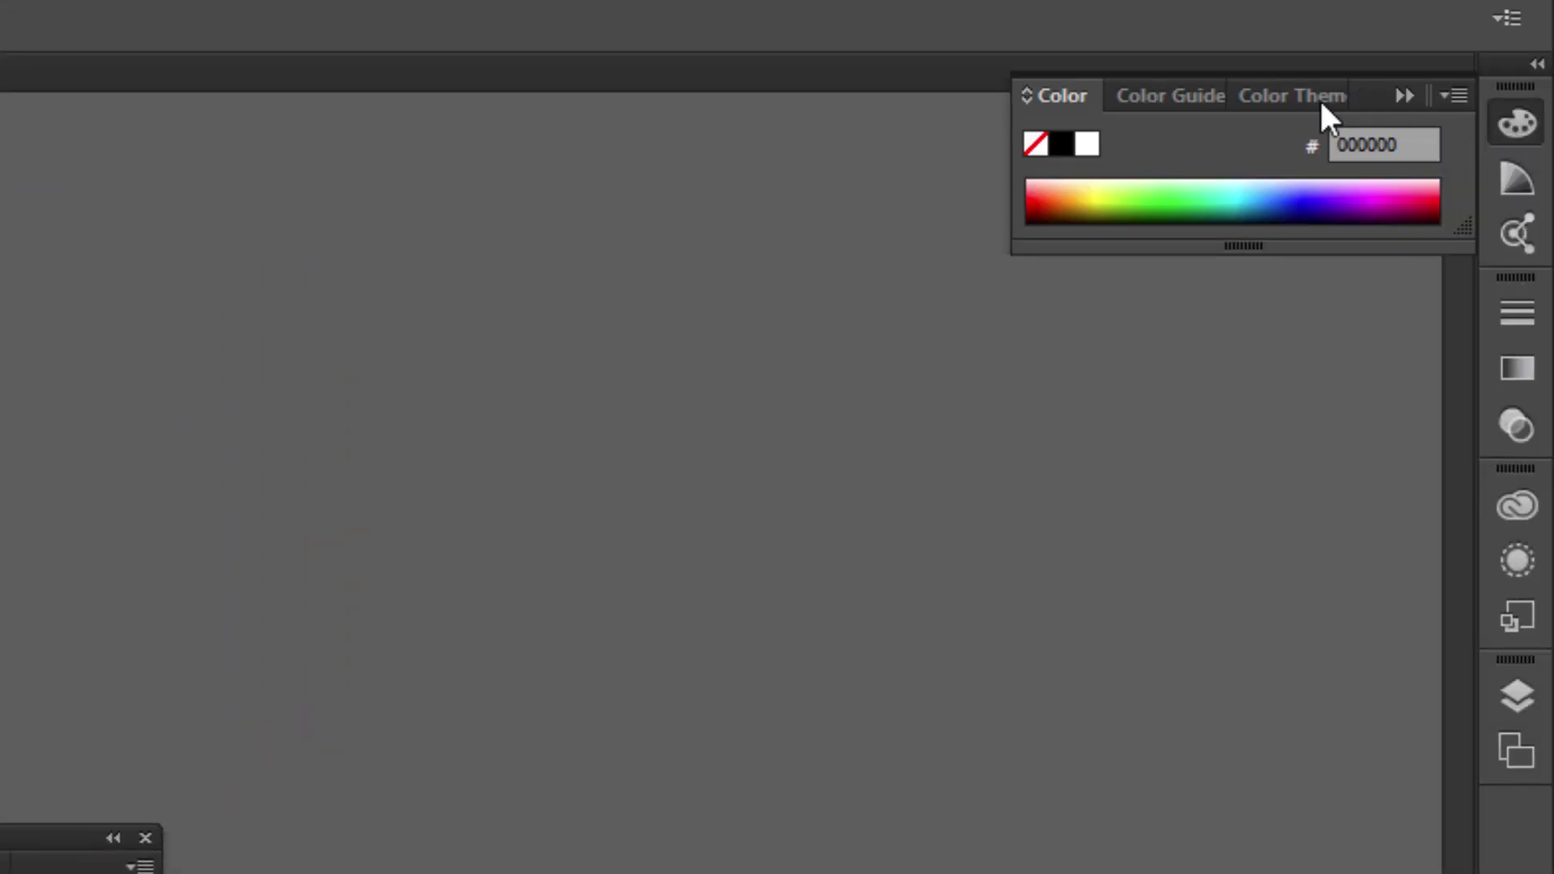
{"action": "mouse_move", "coordinate": [1320, 99]}
{"action": "left_mouse_down"}
{"action": "mouse_move", "coordinate": [1071, 107]}
{"action": "mouse_move", "coordinate": [1044, 159]}
{"action": "left_mouse_up"}
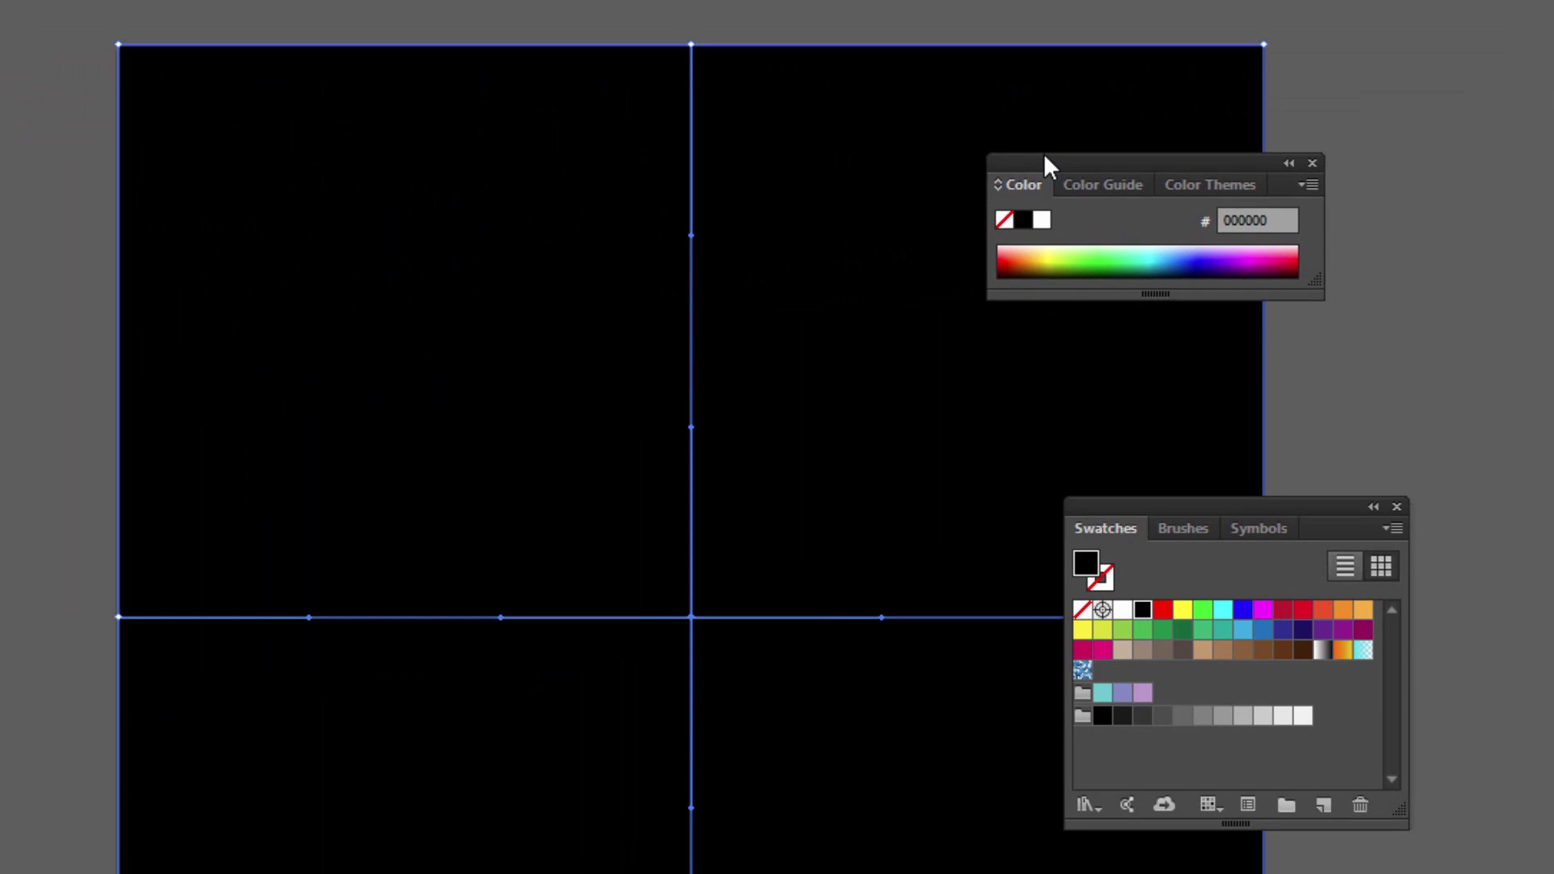
{"action": "left_click", "coordinate": [1315, 188]}
{"action": "left_click", "coordinate": [1385, 193]}
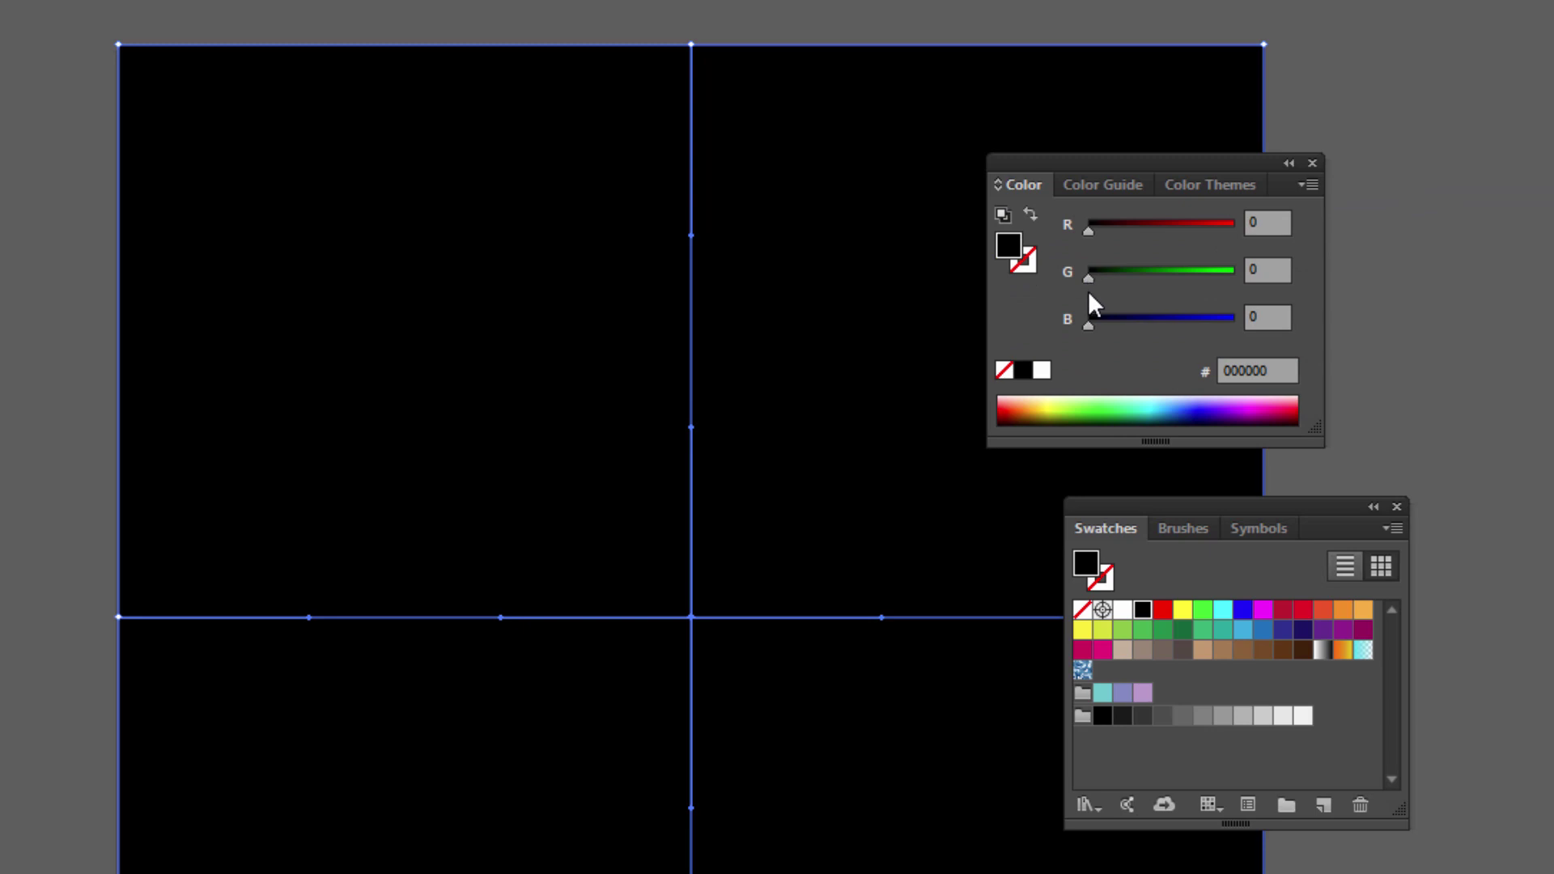
{"action": "left_click_drag", "start_coordinate": [1090, 276], "coordinate": [1111, 278]}
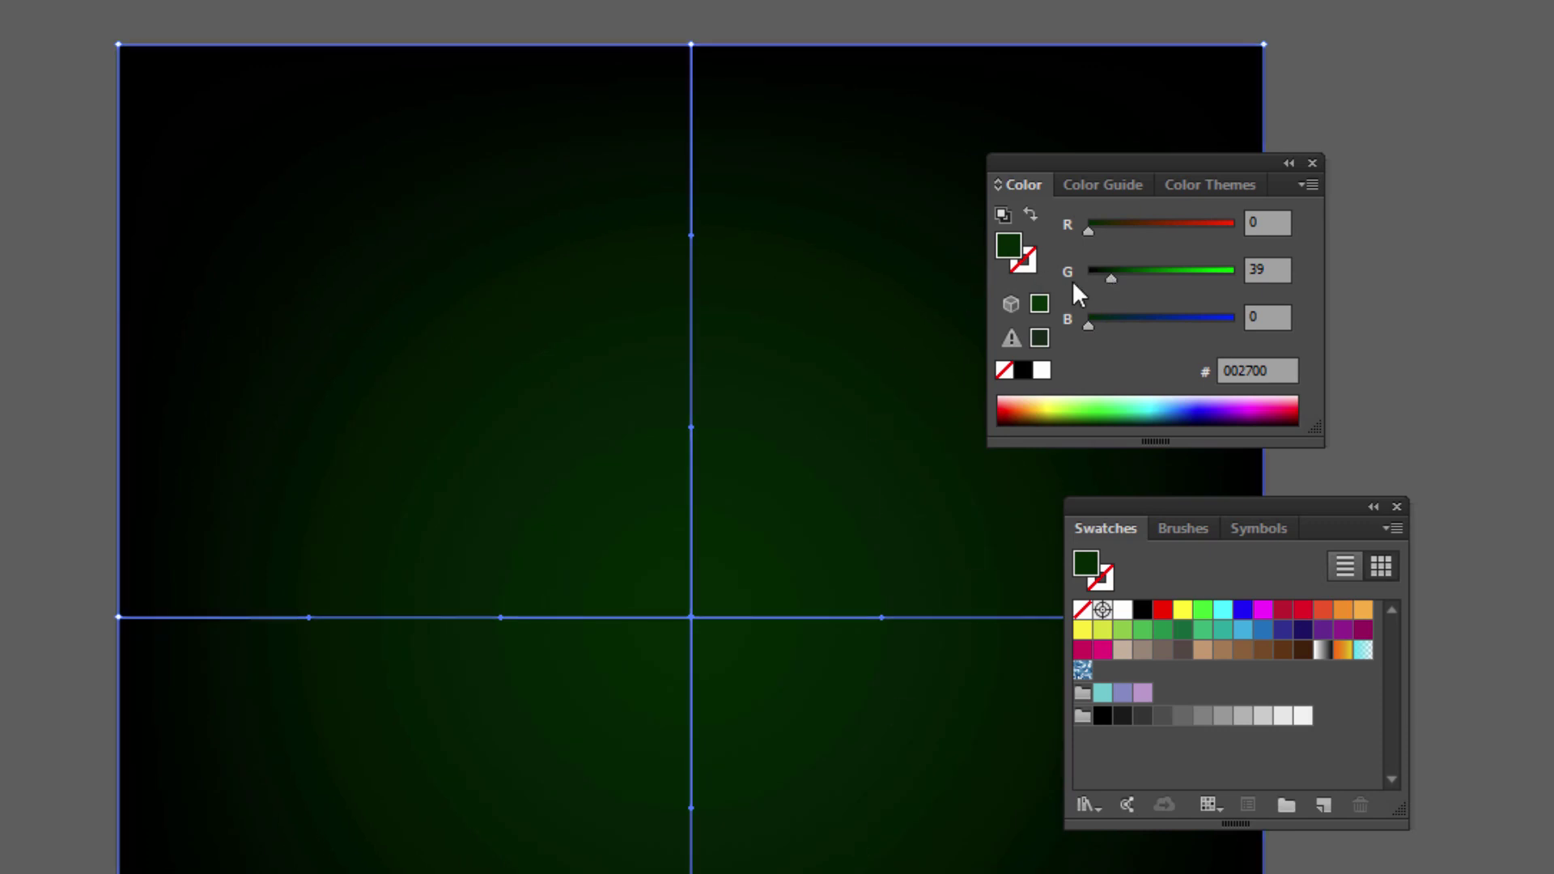
{"action": "left_click", "coordinate": [1276, 264]}
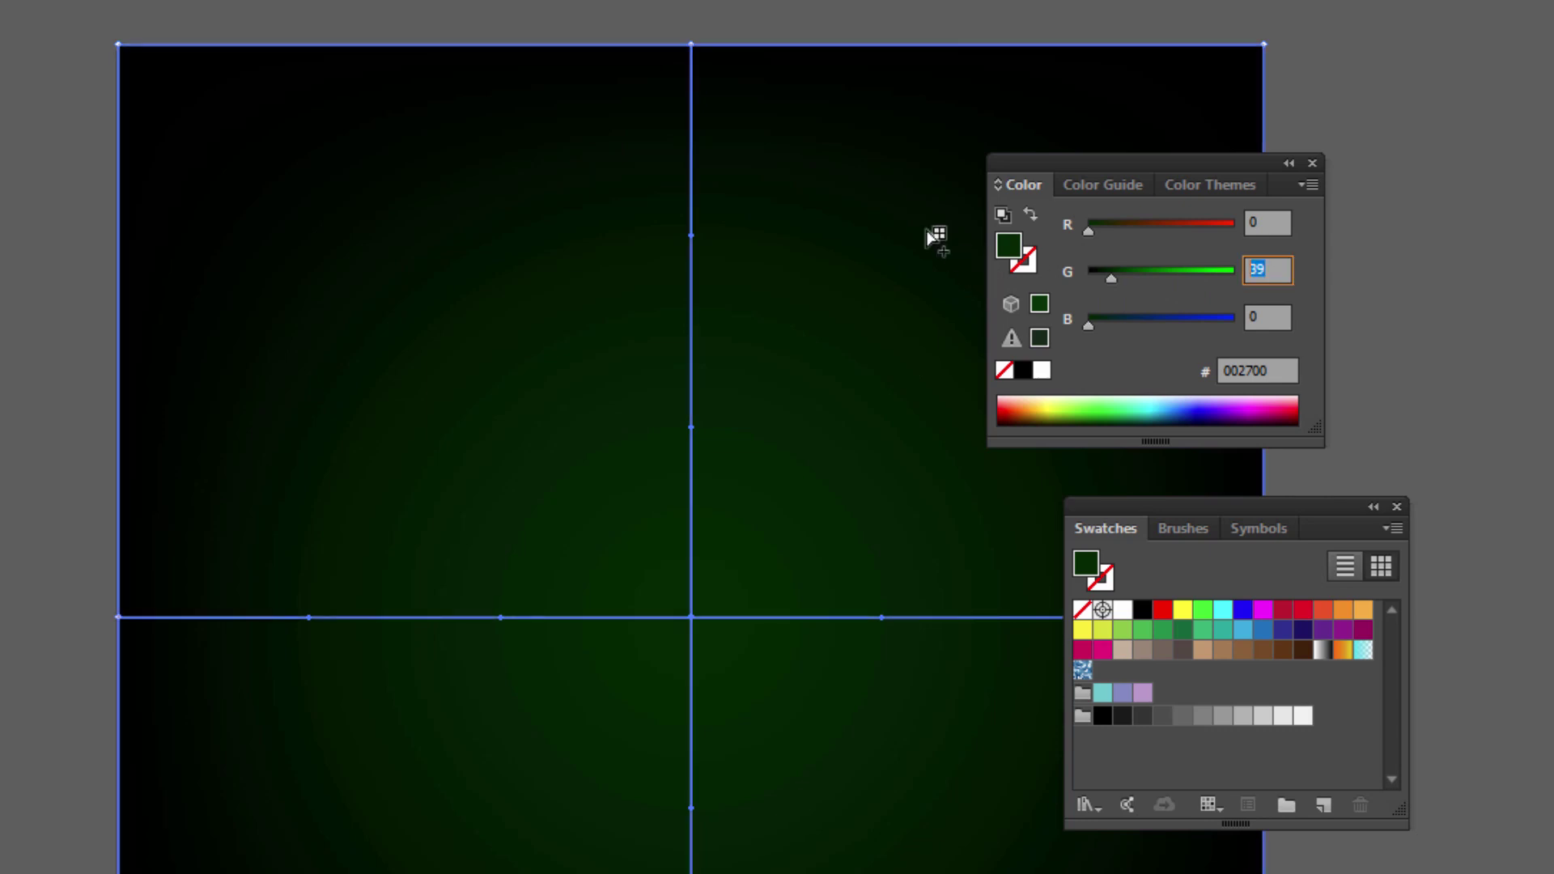
{"action": "type", "text": "40"}
{"action": "key", "text": "Return"}
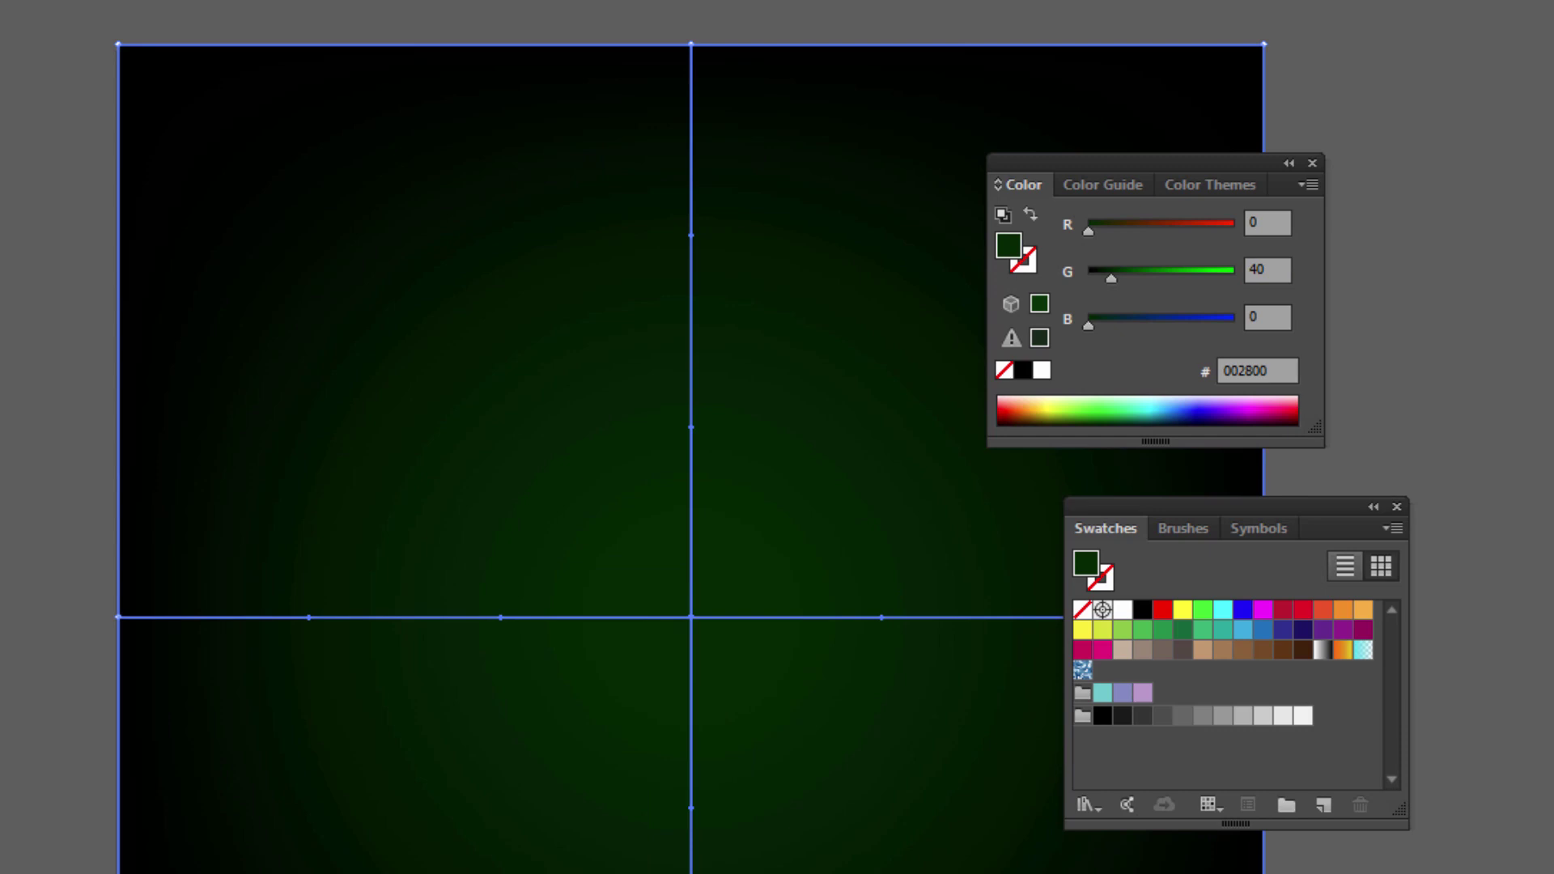
{"action": "left_click_drag", "start_coordinate": [1085, 170], "coordinate": [1391, 151]}
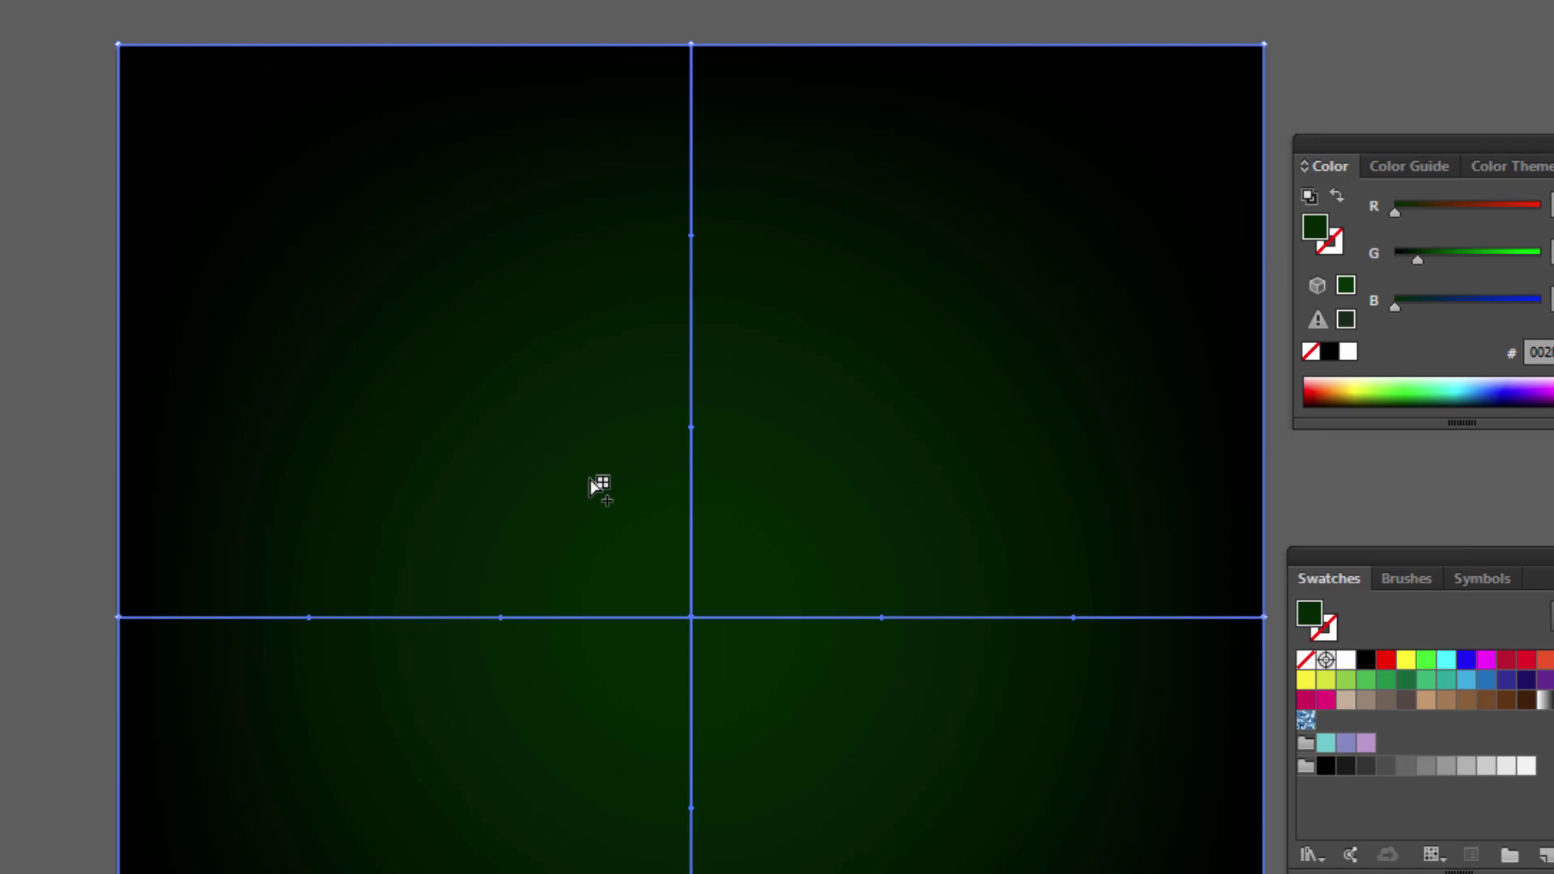
{"action": "key", "text": "ctrl+shift+a"}
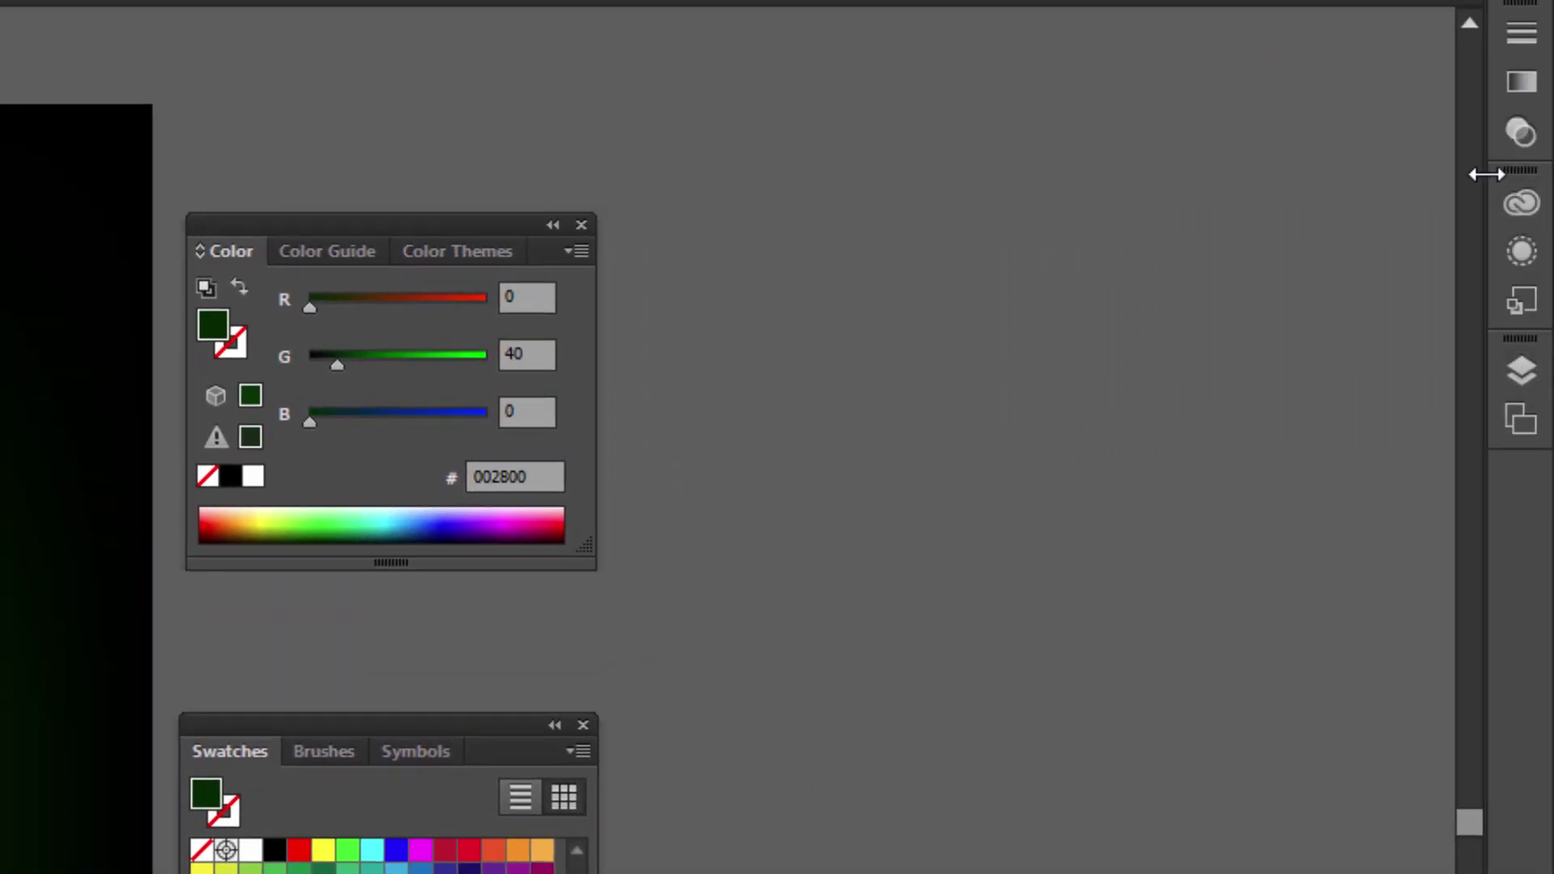
Add Layer 2 above Layer 1 in the Layers panel.
{"action": "left_click_drag", "start_coordinate": [1484, 176], "coordinate": [1318, 174]}
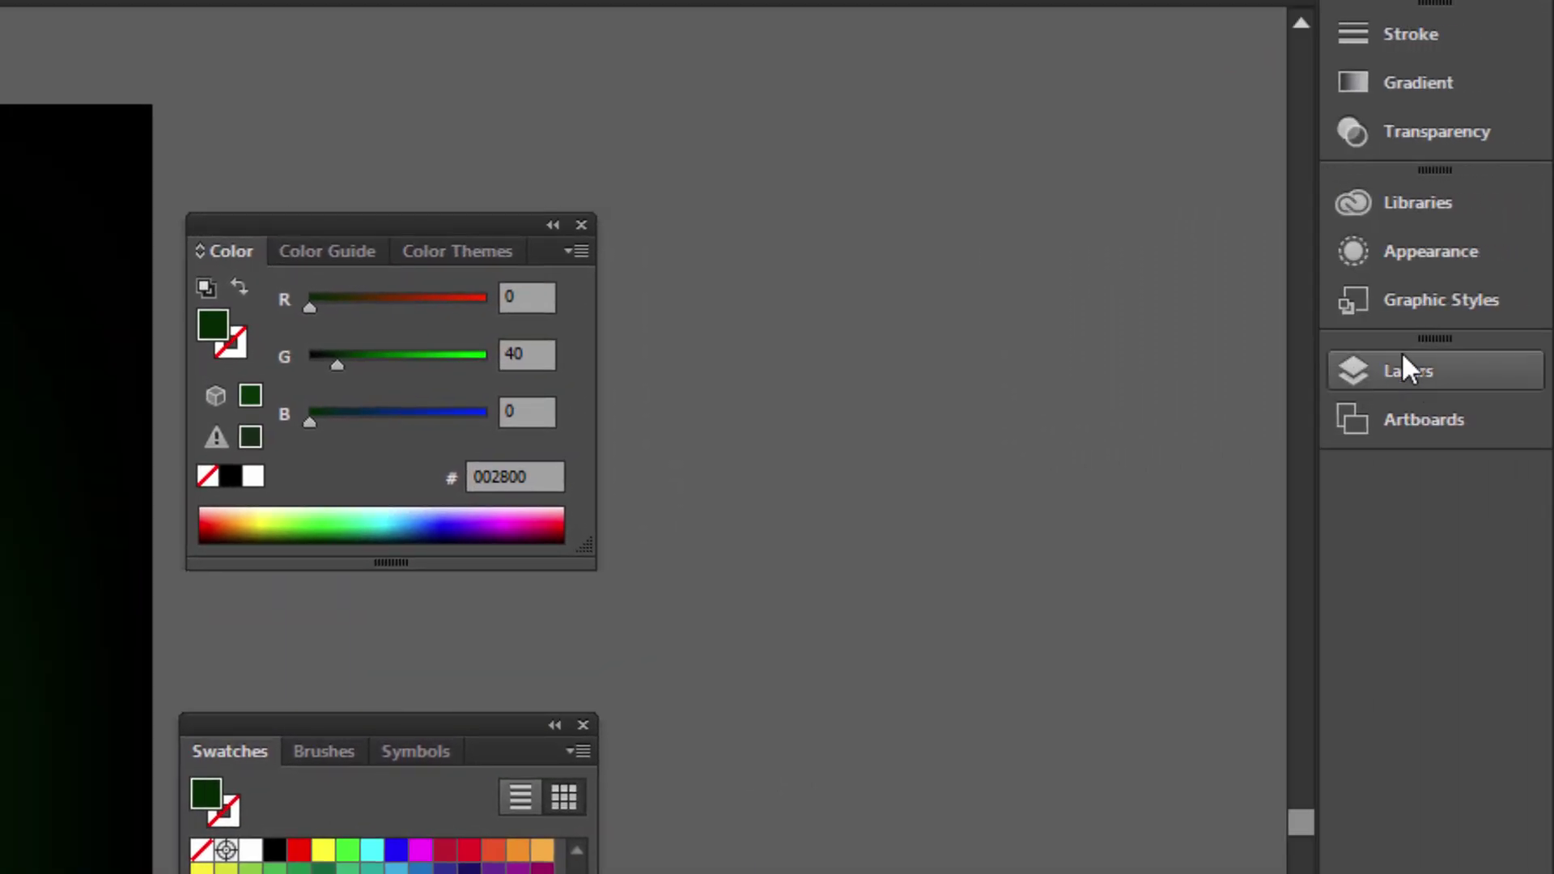
{"action": "left_click", "coordinate": [1407, 374]}
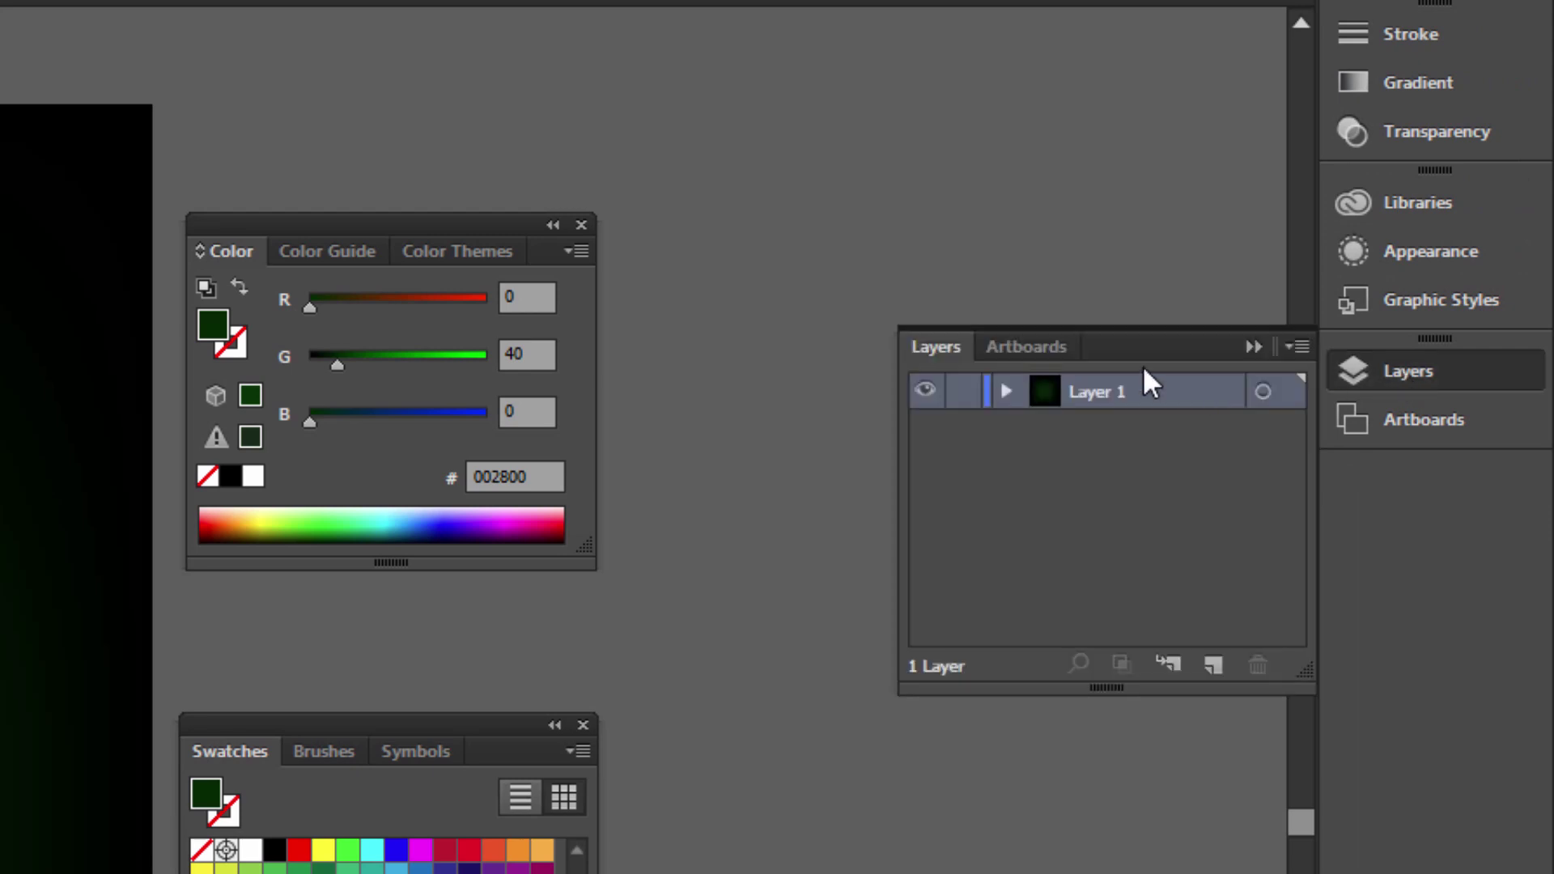
{"action": "left_click_drag", "start_coordinate": [1169, 344], "coordinate": [56, 473]}
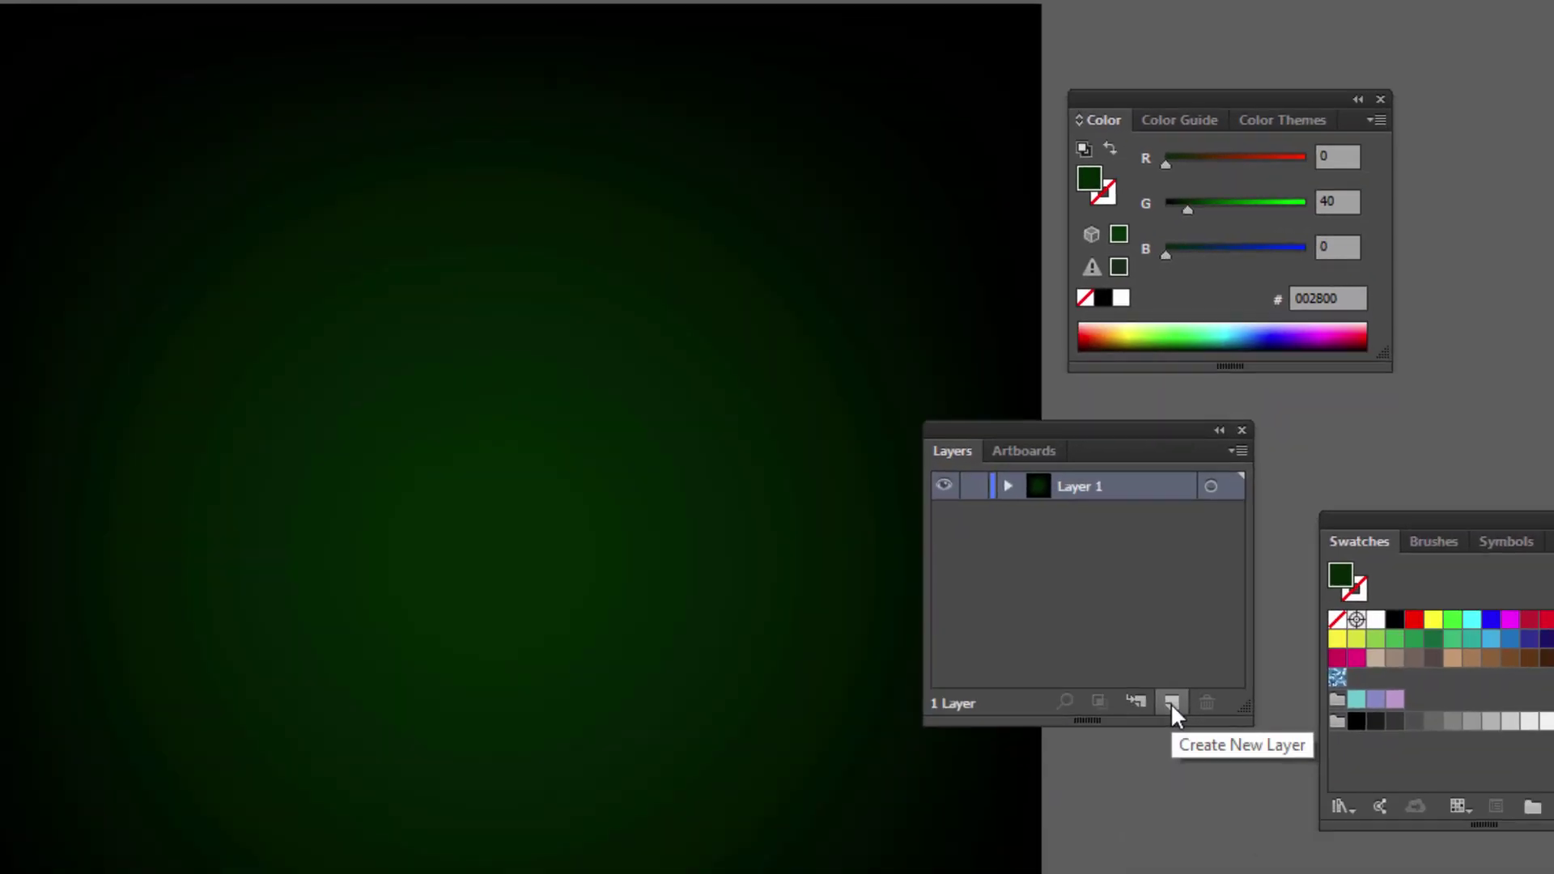
{"action": "left_click", "coordinate": [1171, 703]}
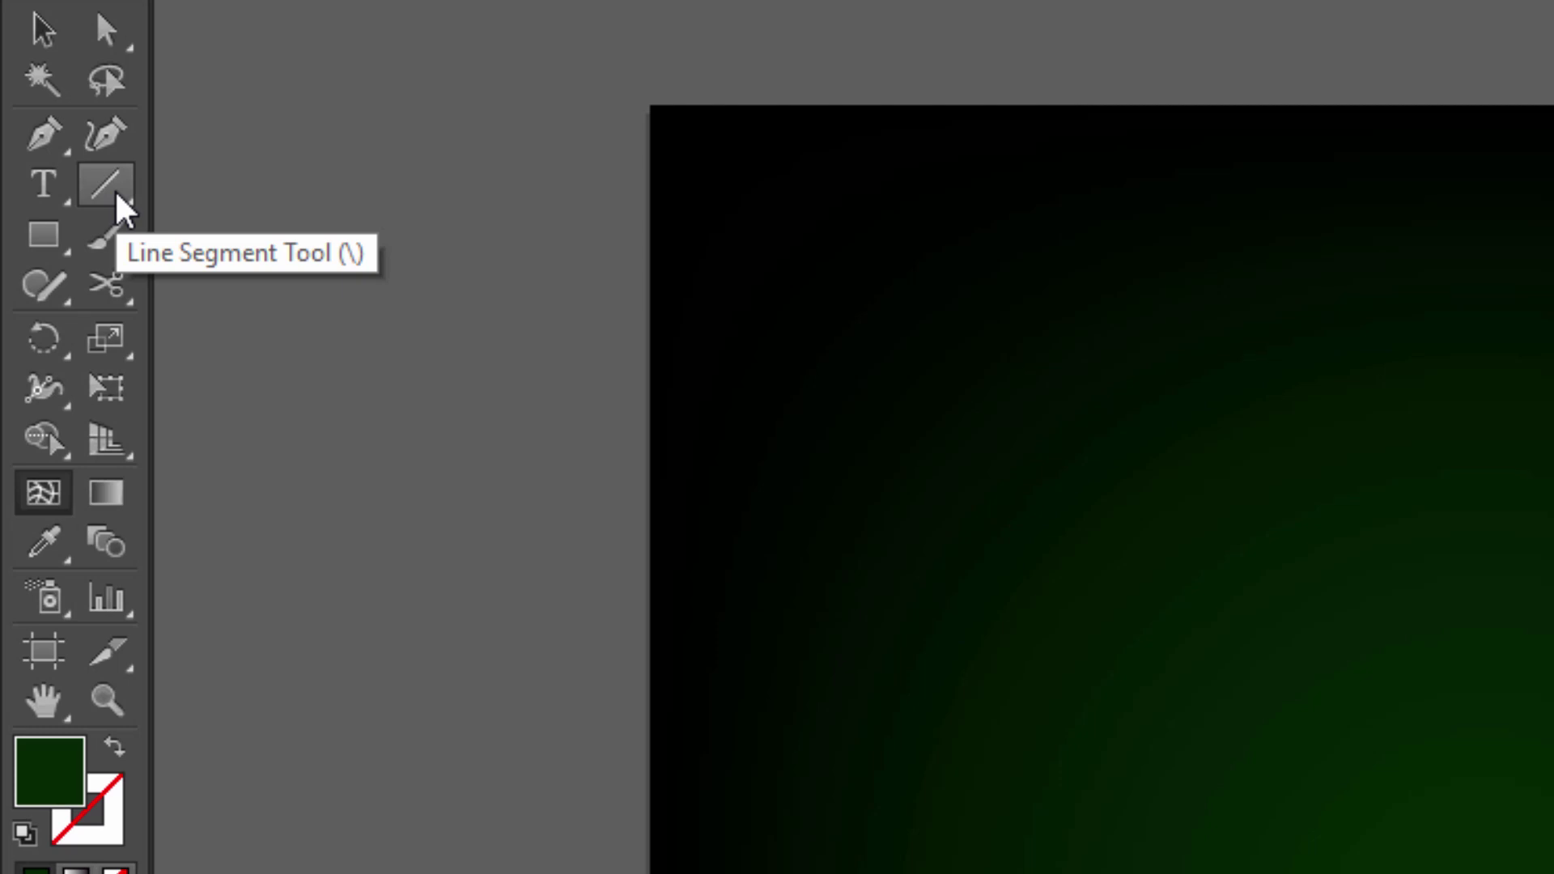
Create a 500 × 500 px polar grid with 6 concentric and 12 radial dividers.
{"action": "left_click", "coordinate": [117, 195]}
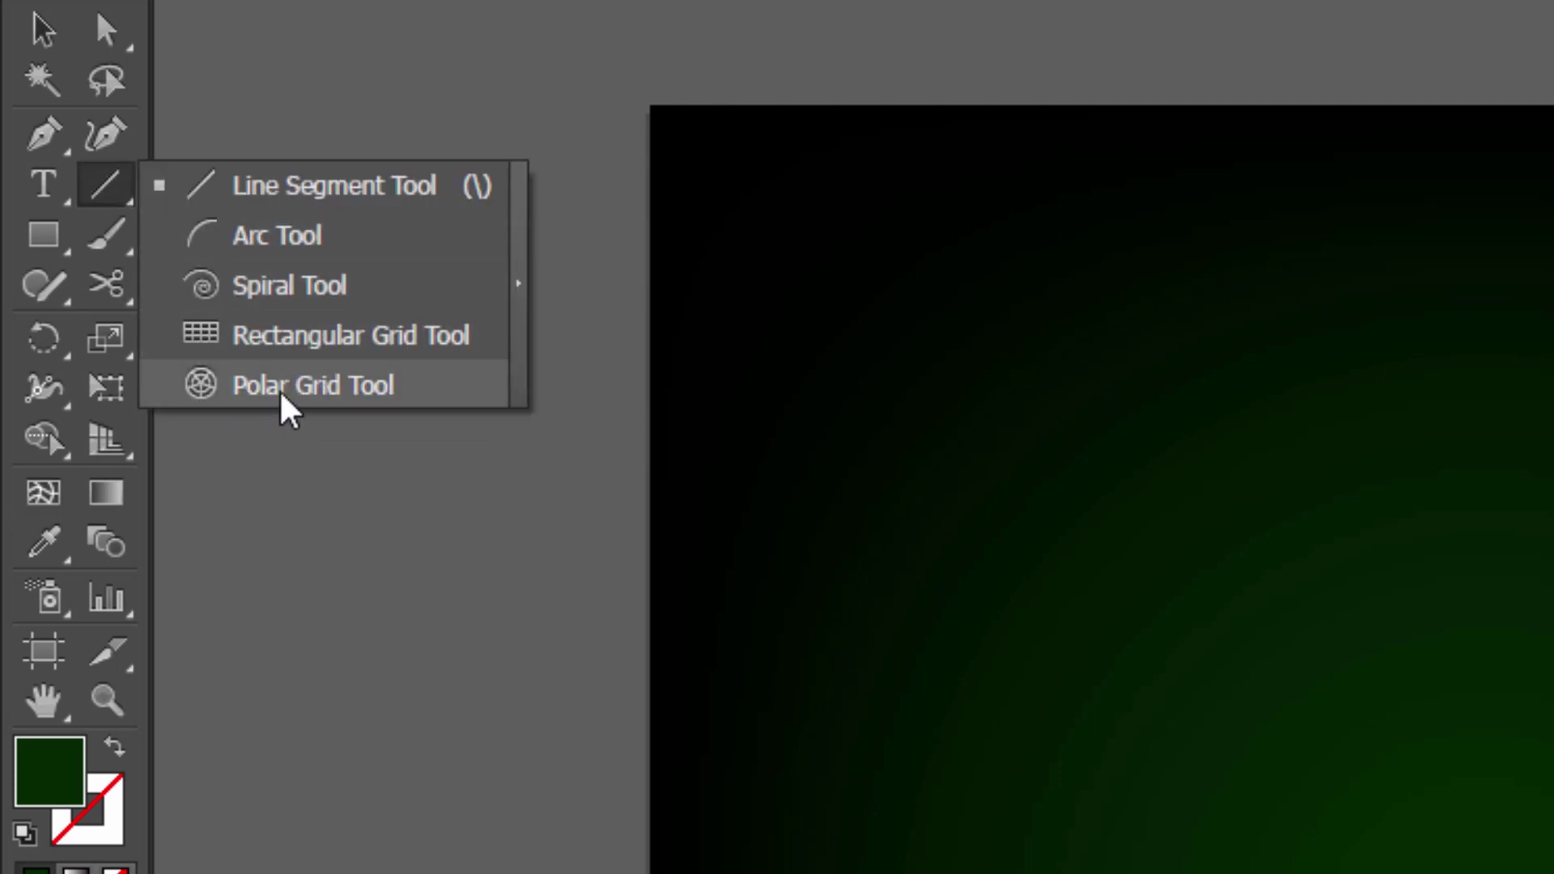
{"action": "left_click", "coordinate": [282, 395]}
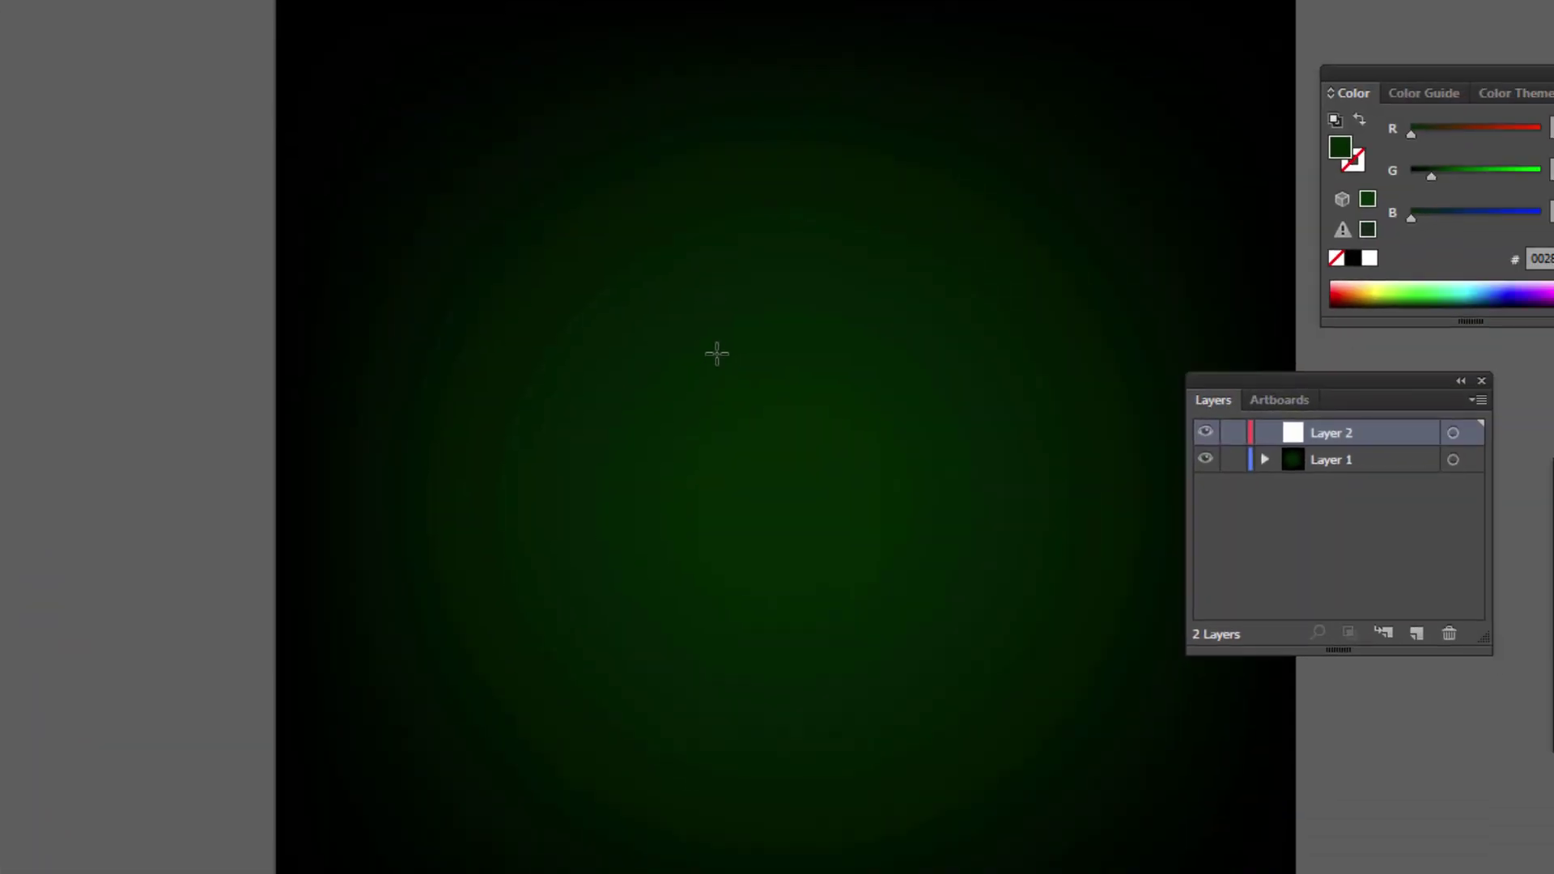
{"action": "left_click", "coordinate": [715, 350]}
{"action": "left_click_drag", "start_coordinate": [1292, 147], "coordinate": [800, 154]}
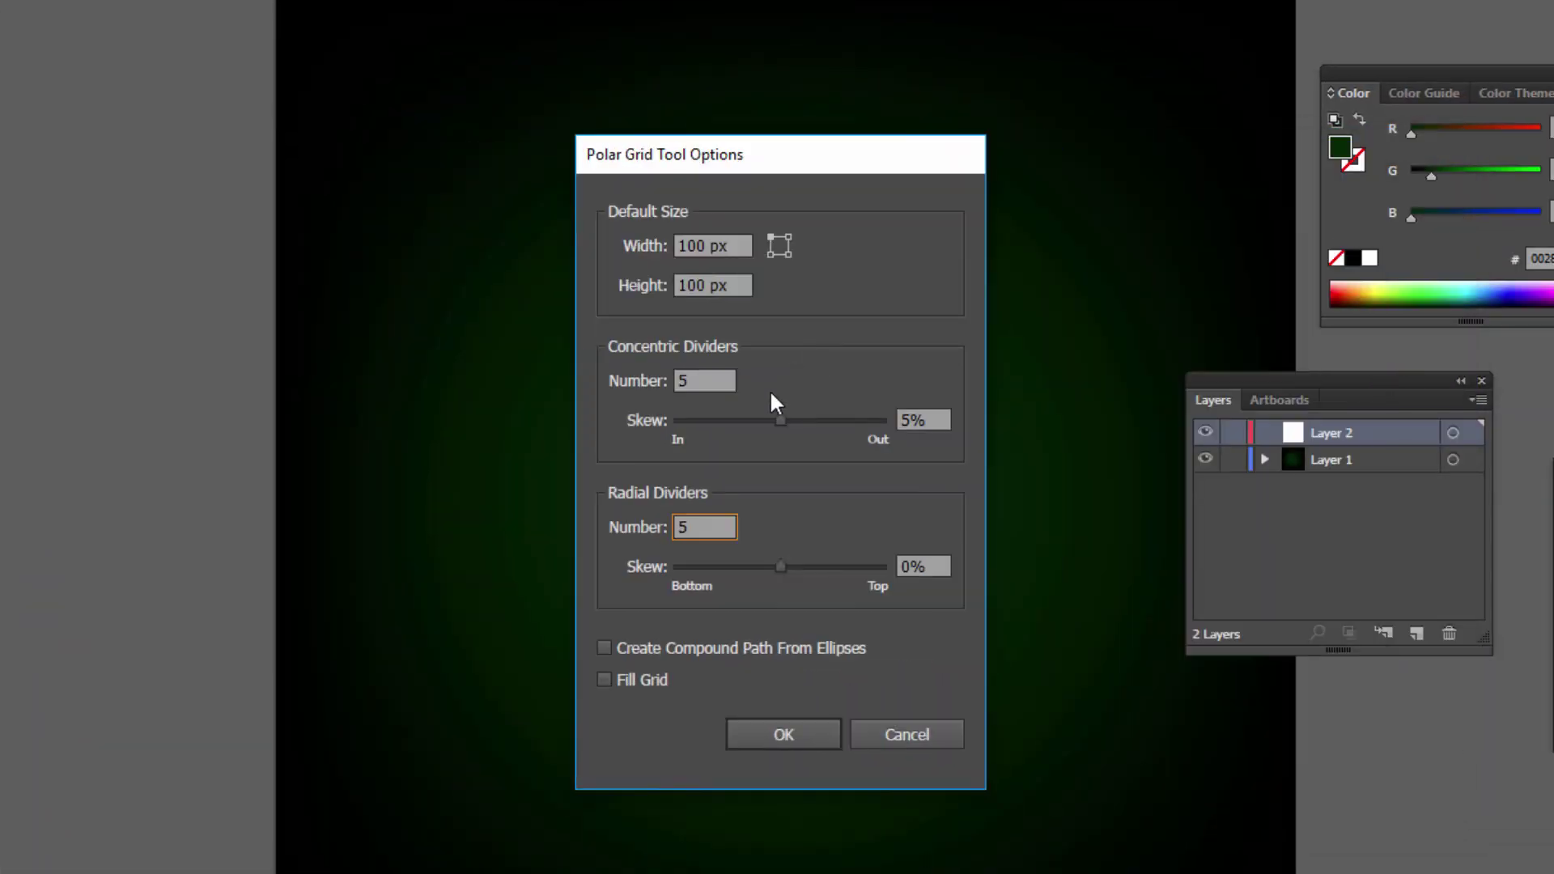
{"action": "left_click", "coordinate": [707, 378]}
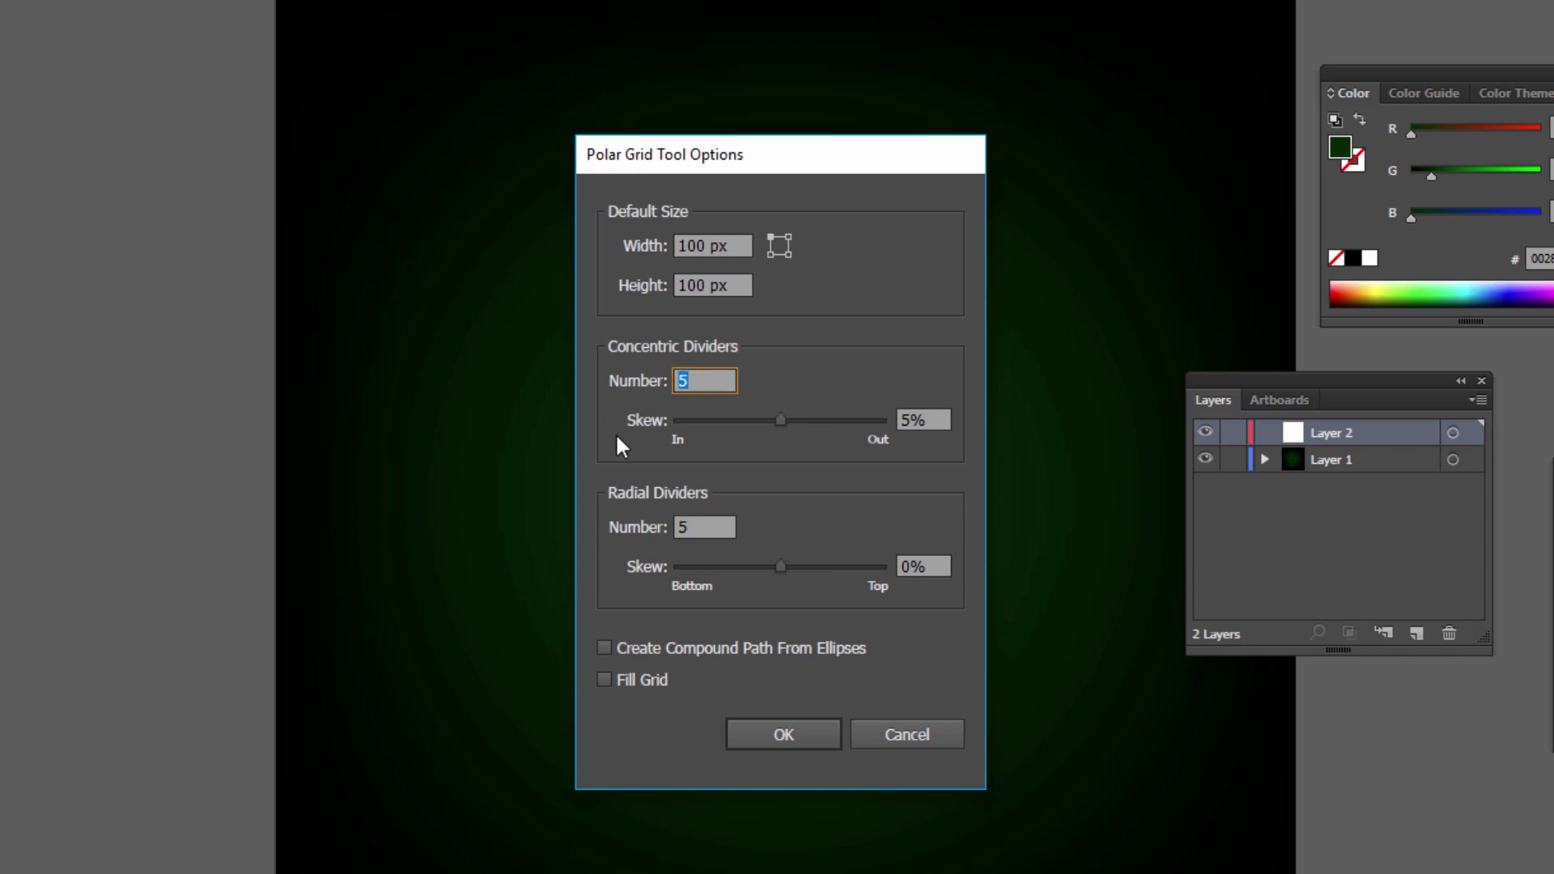
{"action": "type", "text": "6"}
{"action": "left_click", "coordinate": [705, 526]}
{"action": "type", "text": "12"}
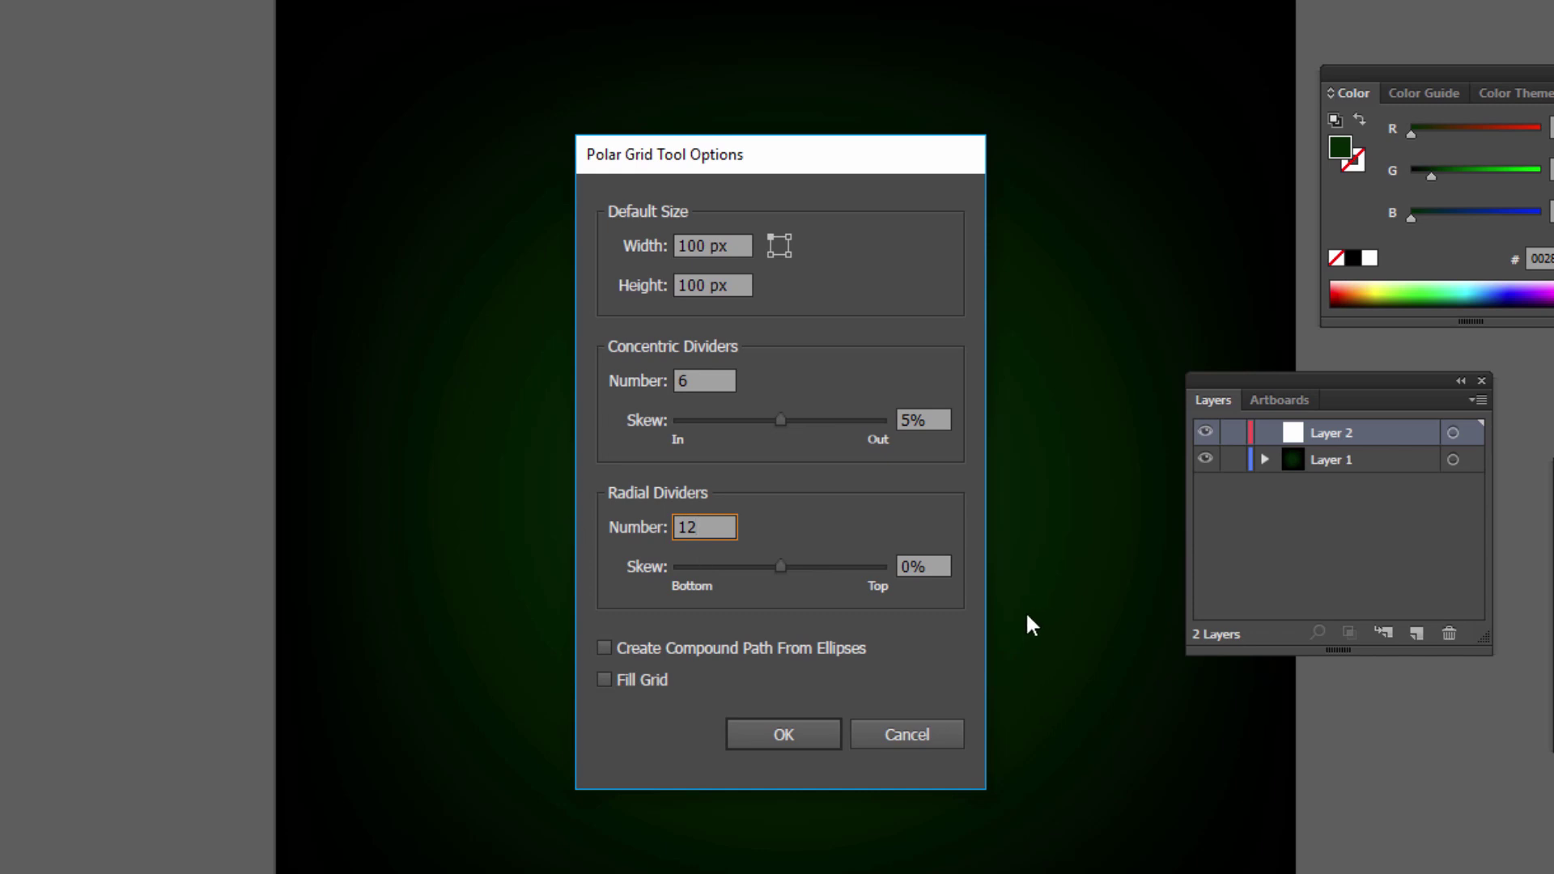
{"action": "double_click", "coordinate": [695, 245]}
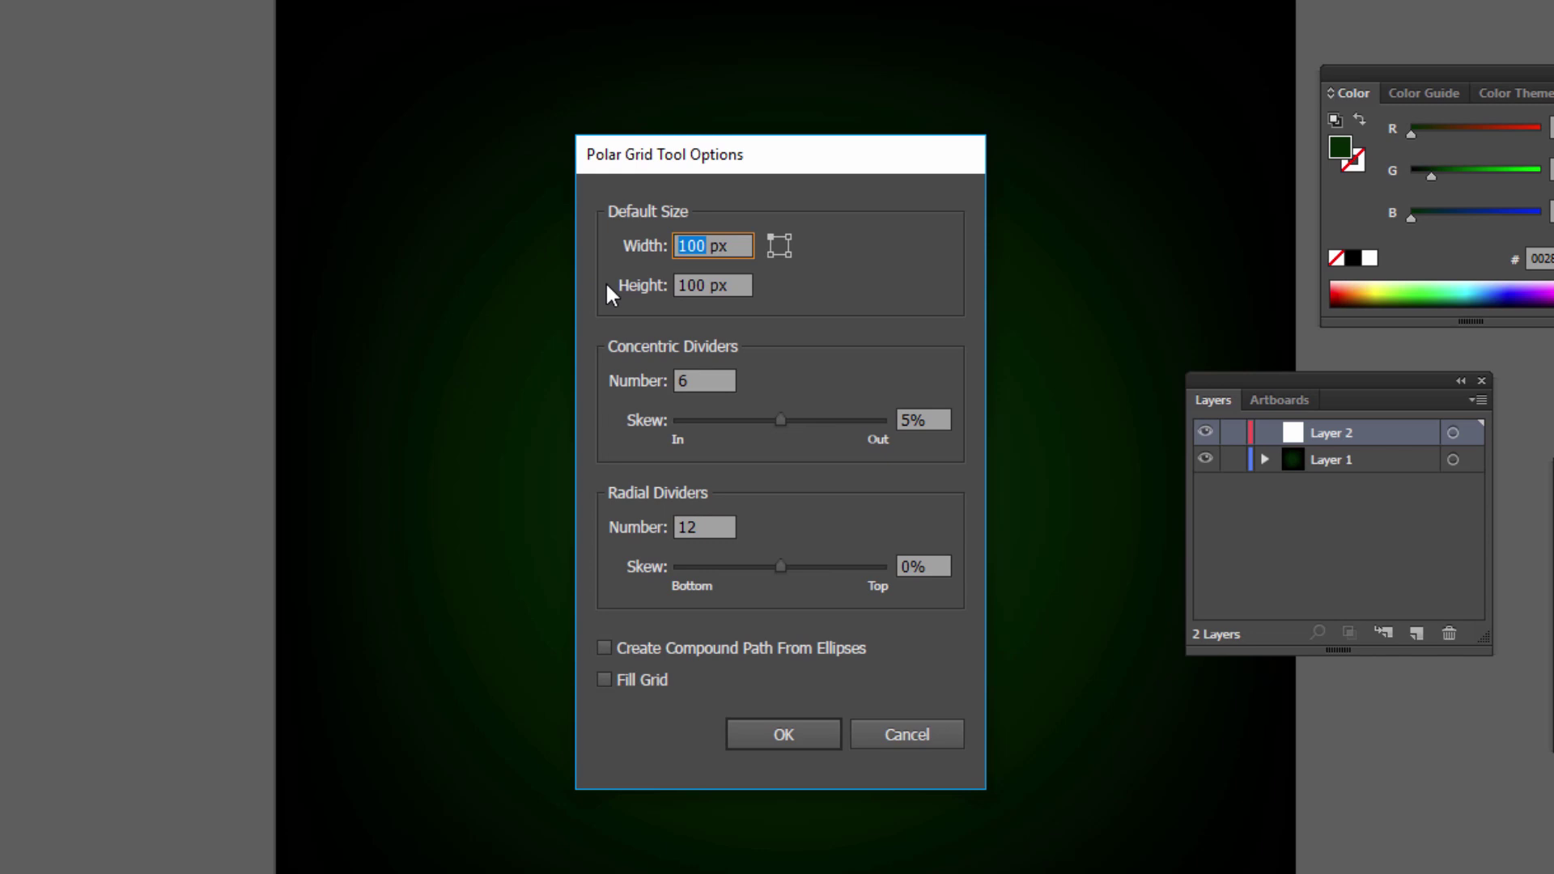
{"action": "type", "text": "500"}
{"action": "key", "text": "Tab"}
{"action": "type", "text": "500"}
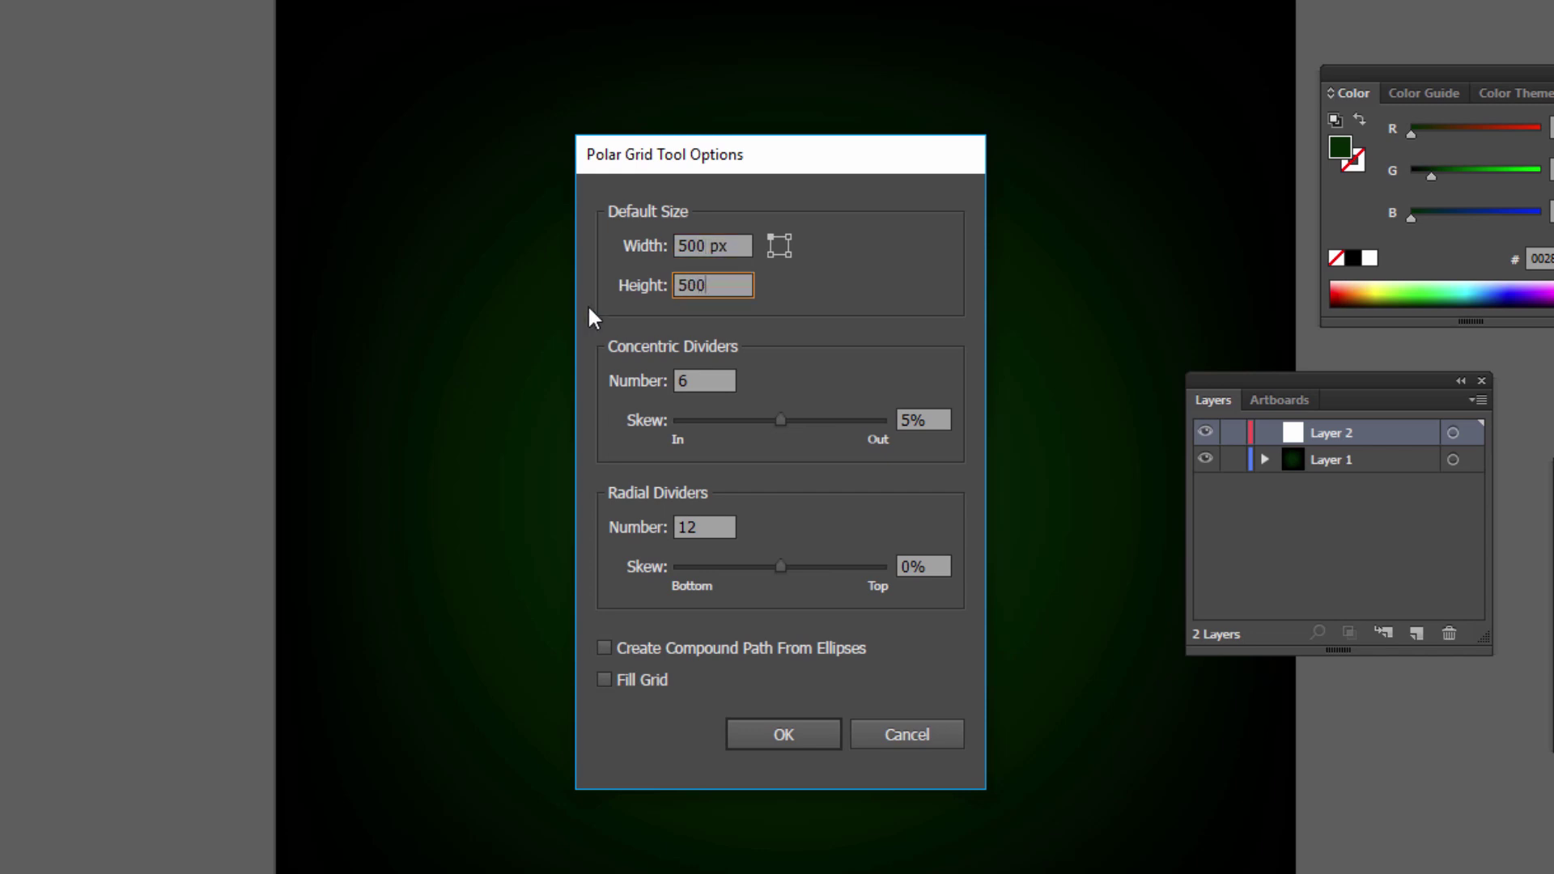
{"action": "left_click", "coordinate": [778, 731]}
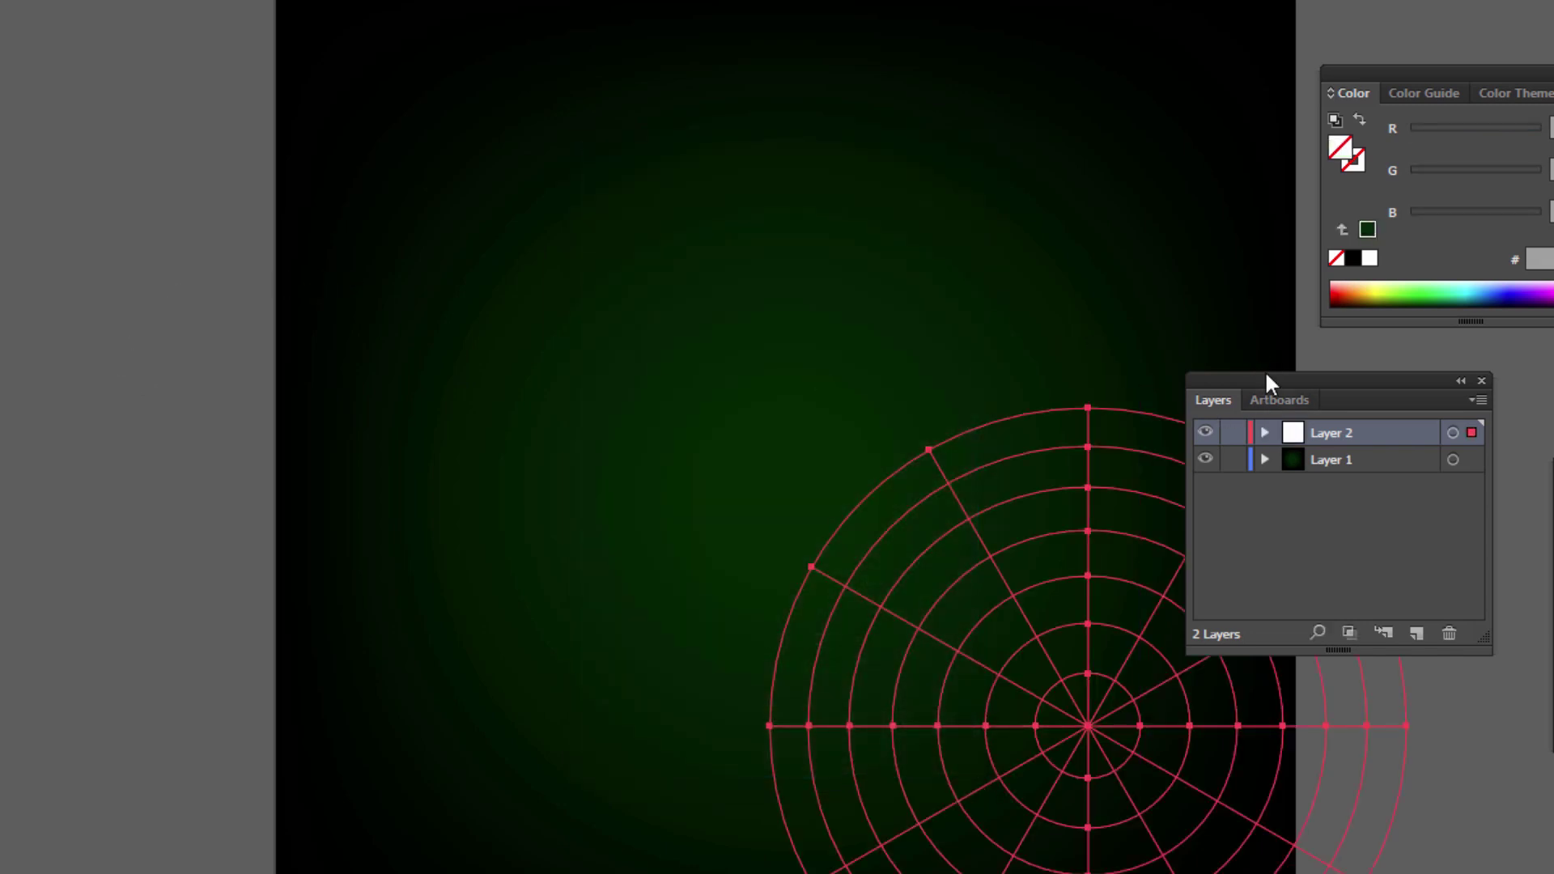
Align the polar grid to the artboard's horizontal and vertical centre.
{"action": "left_click_drag", "start_coordinate": [1268, 381], "coordinate": [1460, 381]}
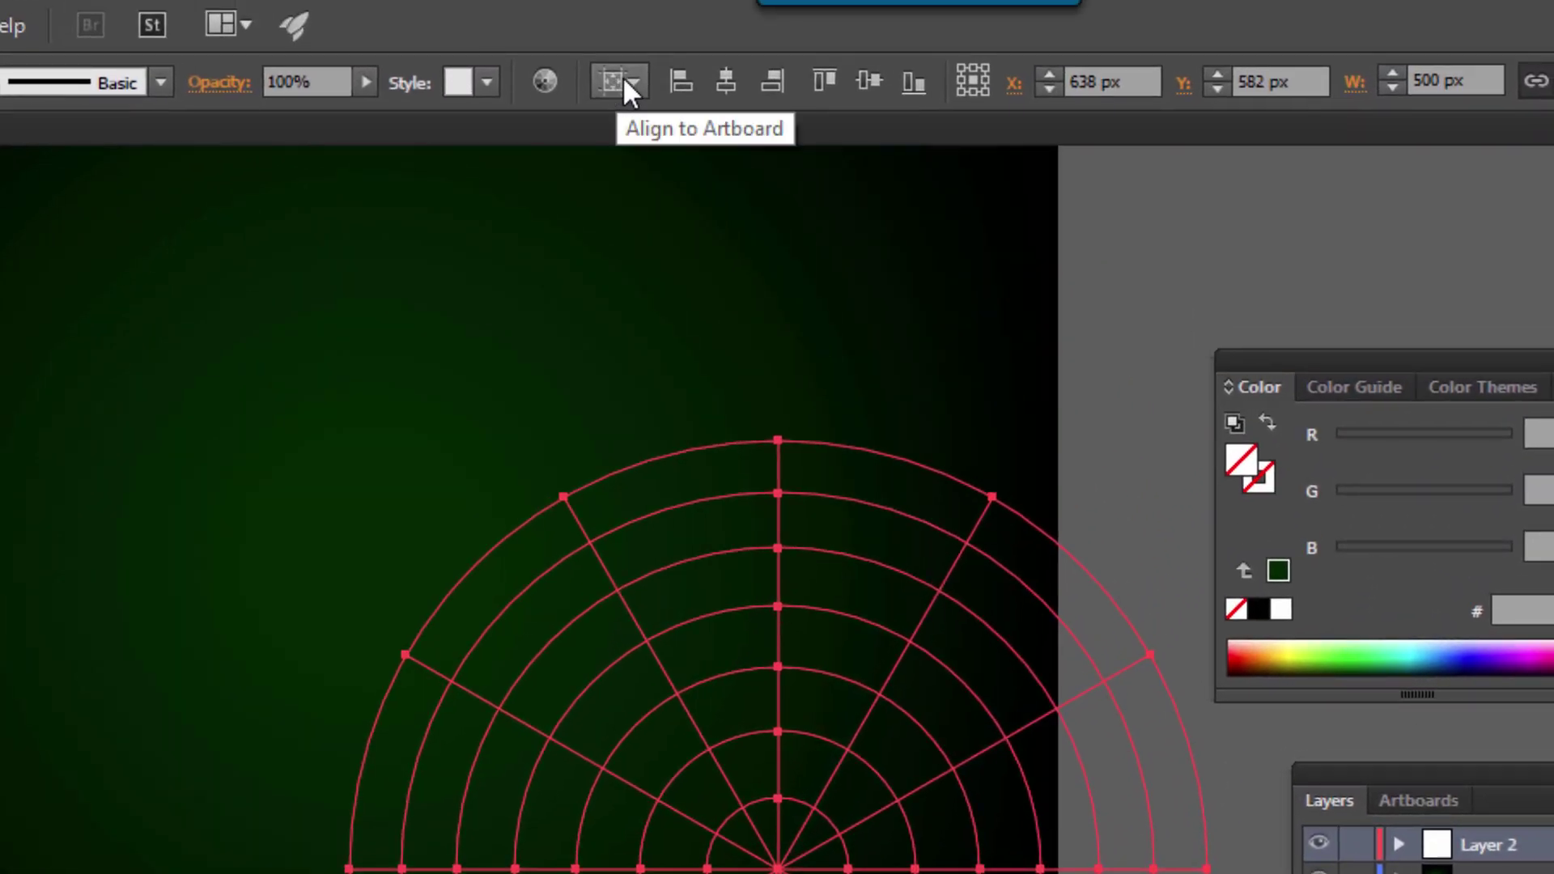
{"action": "left_click", "coordinate": [725, 78]}
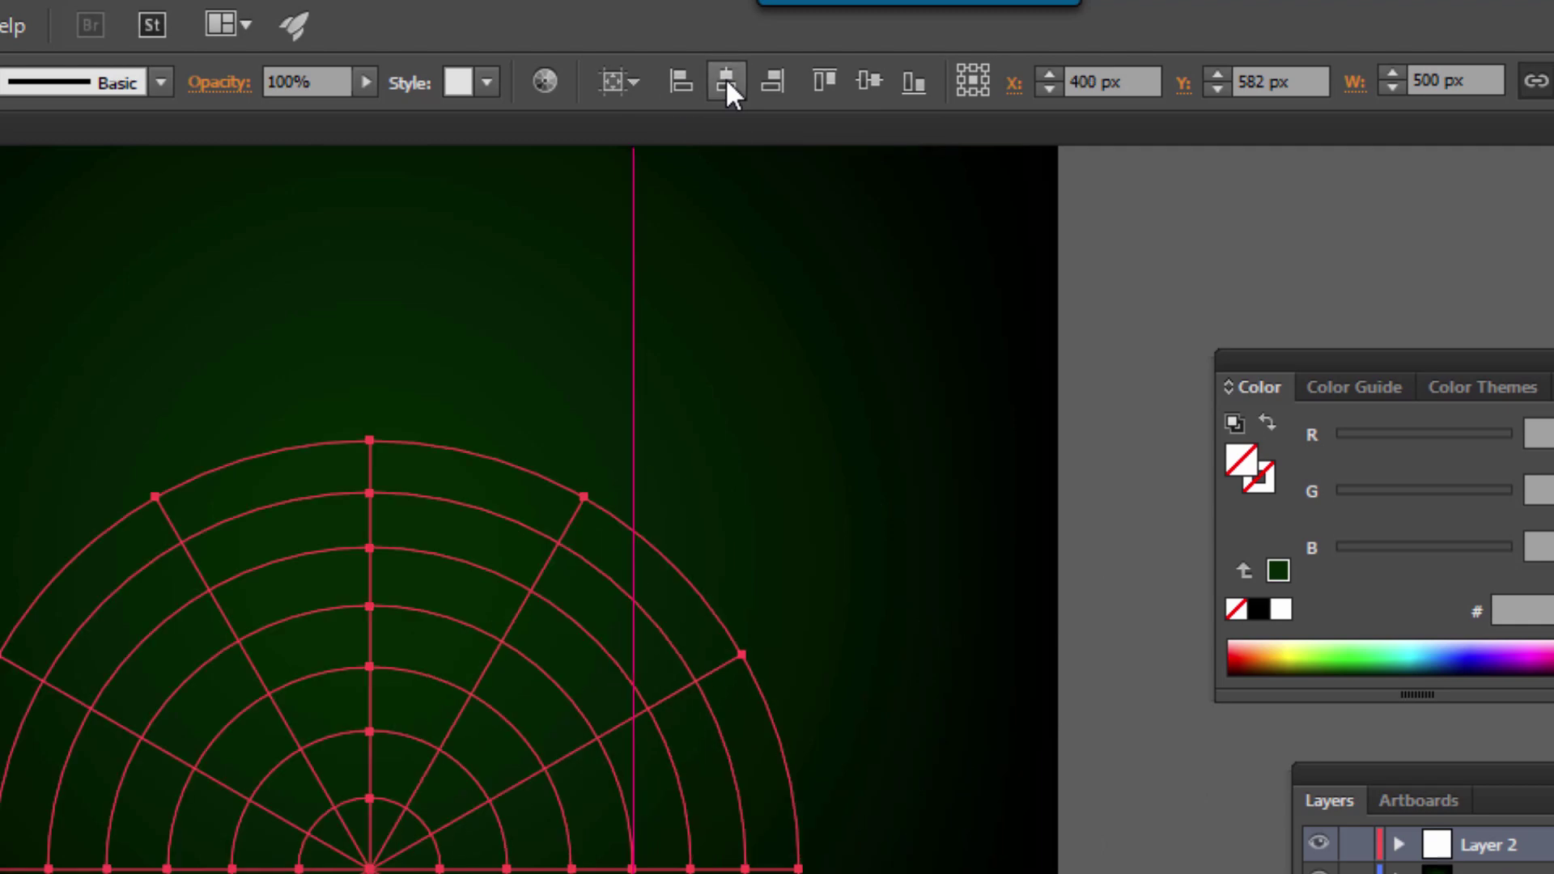
{"action": "left_click", "coordinate": [861, 79]}
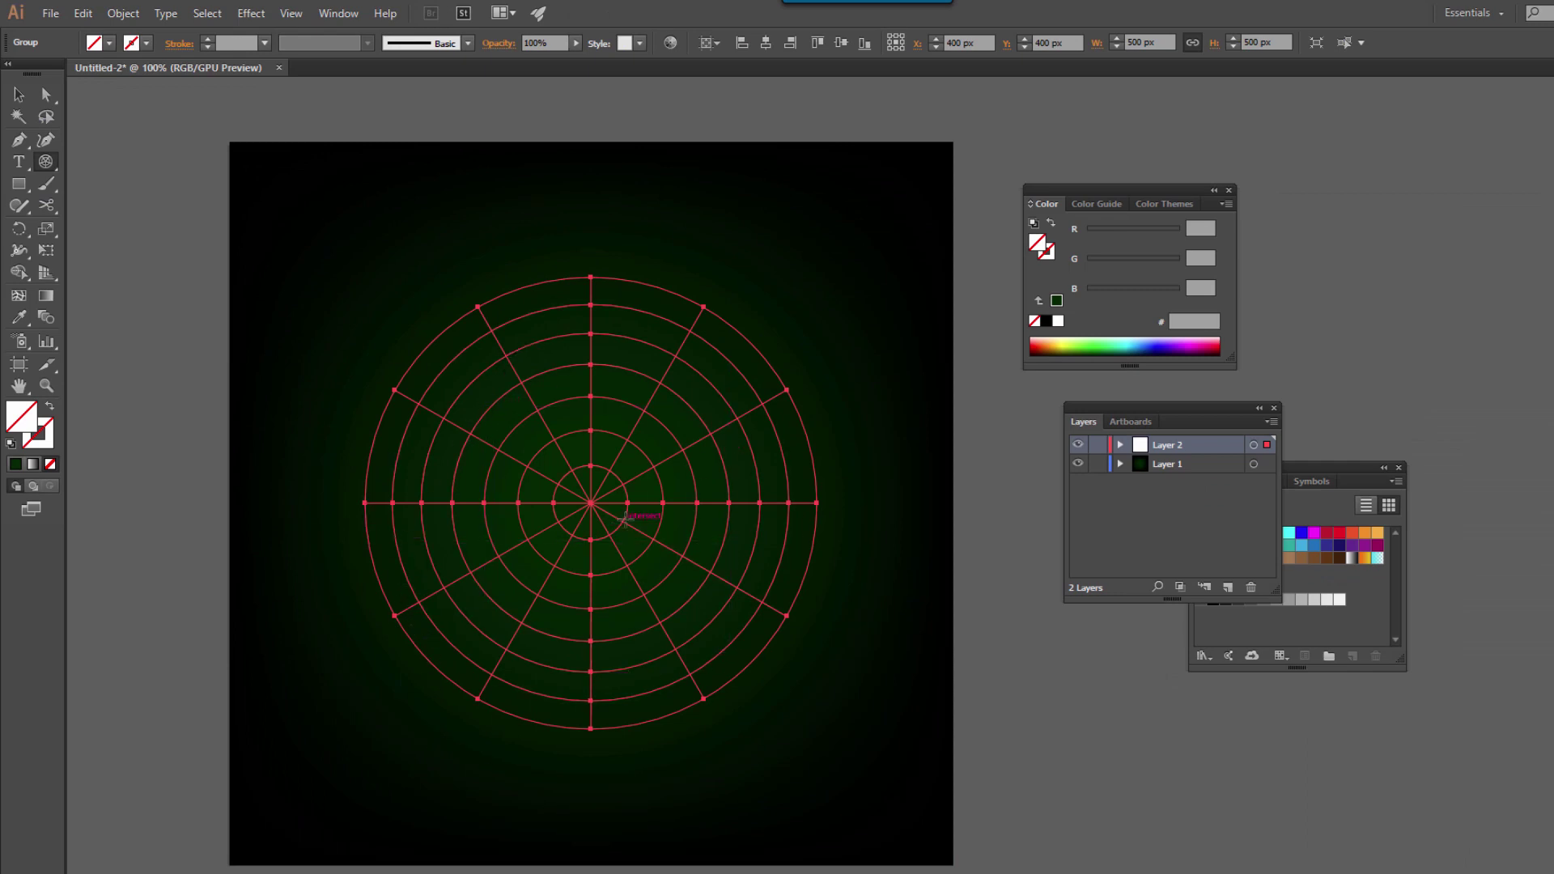
{"action": "left_click_drag", "start_coordinate": [1190, 426], "coordinate": [1155, 609]}
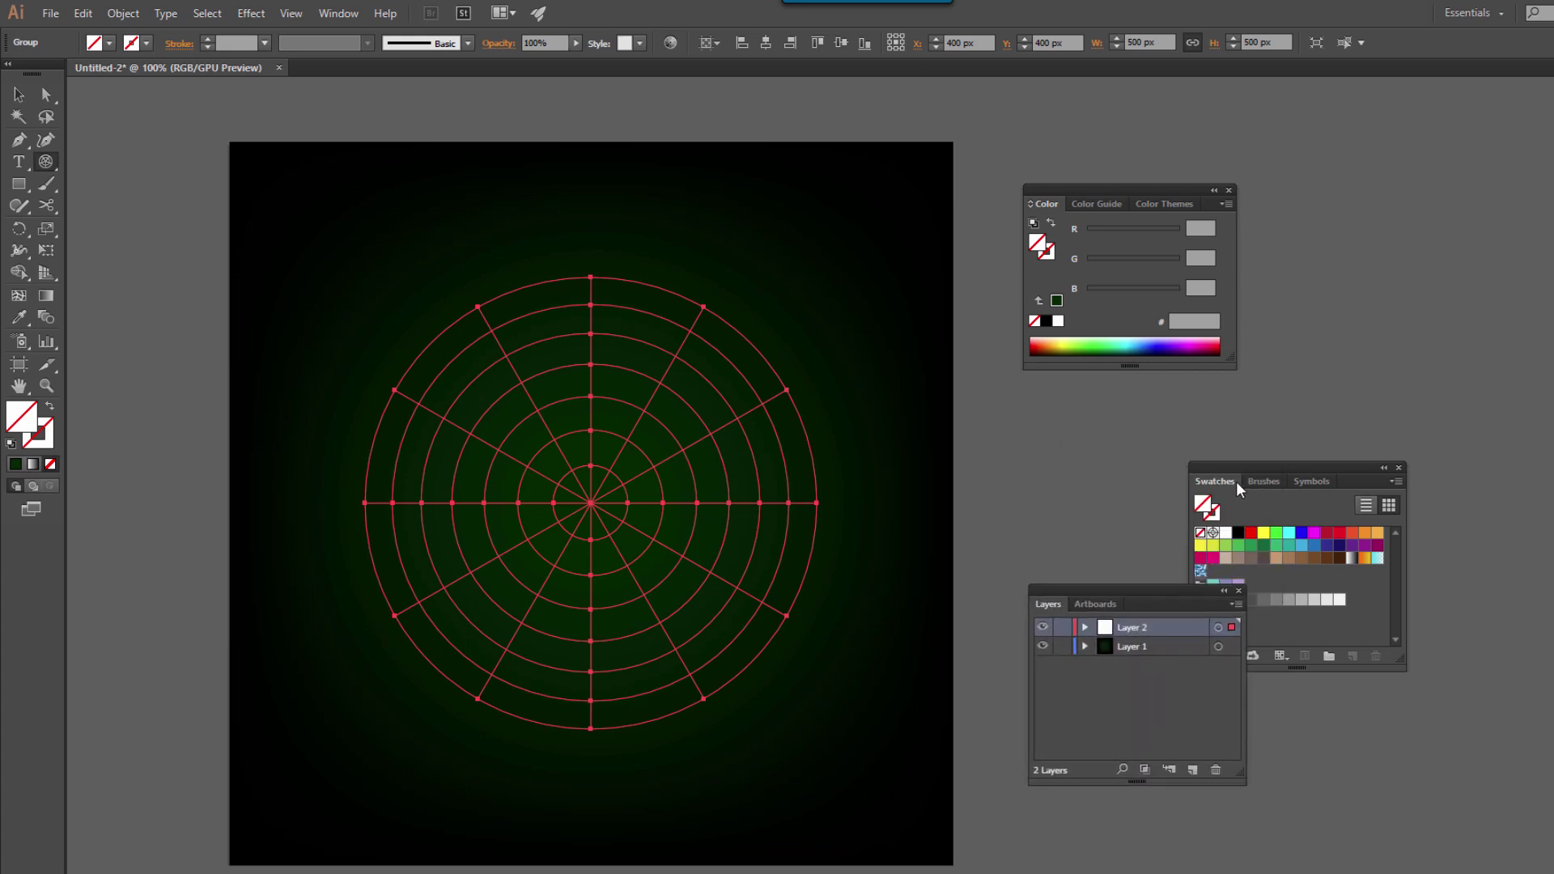
{"action": "left_click_drag", "start_coordinate": [1214, 480], "coordinate": [886, 362]}
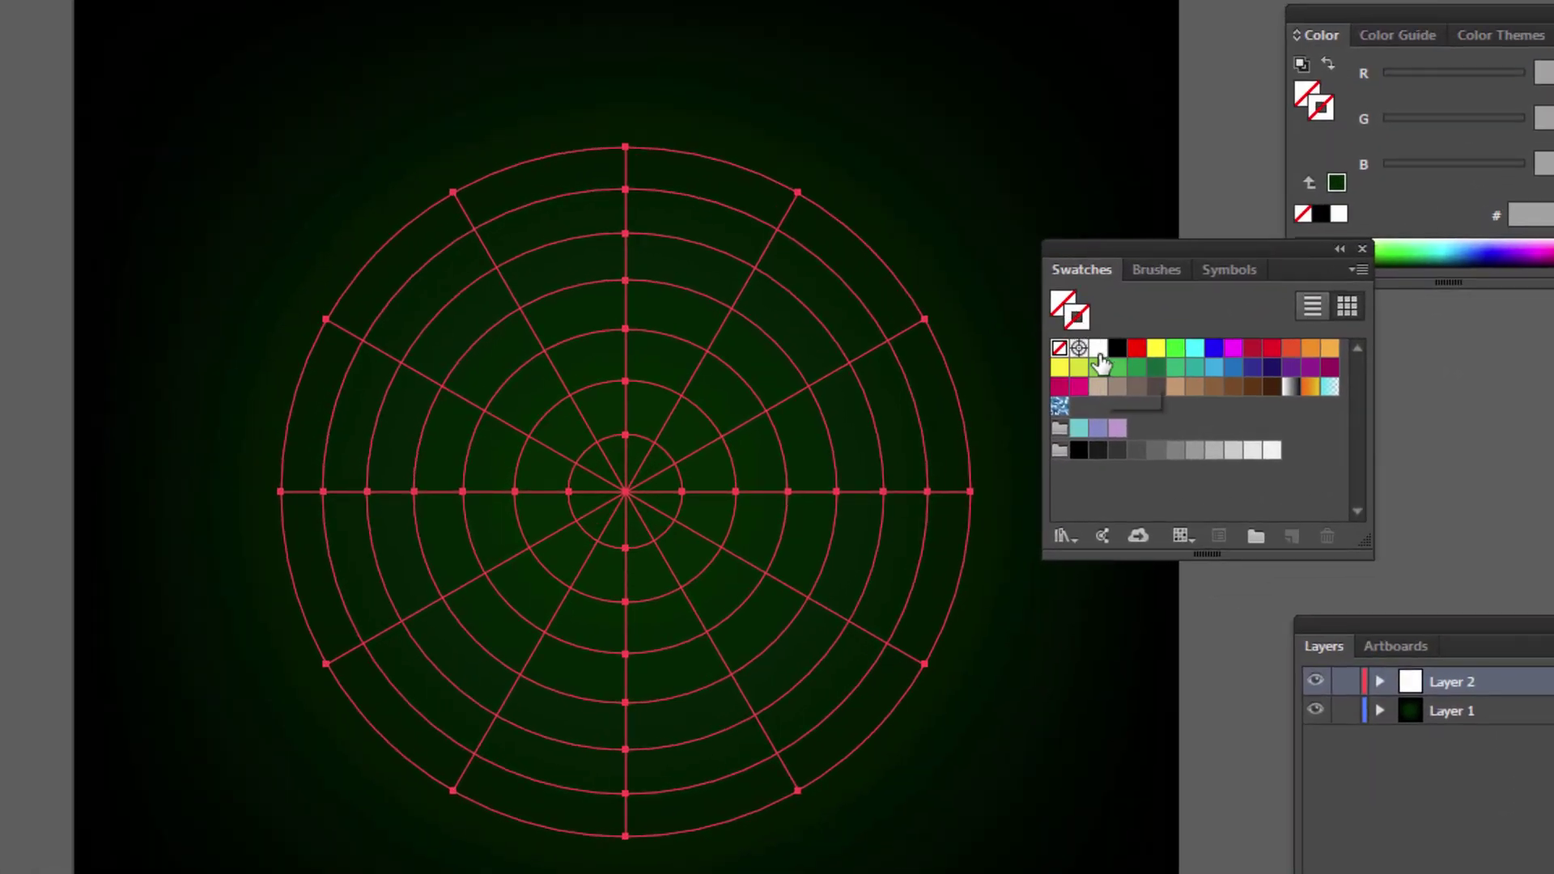
Set the polar grid's stroke to white at 2 px weight.
{"action": "left_click", "coordinate": [1097, 349]}
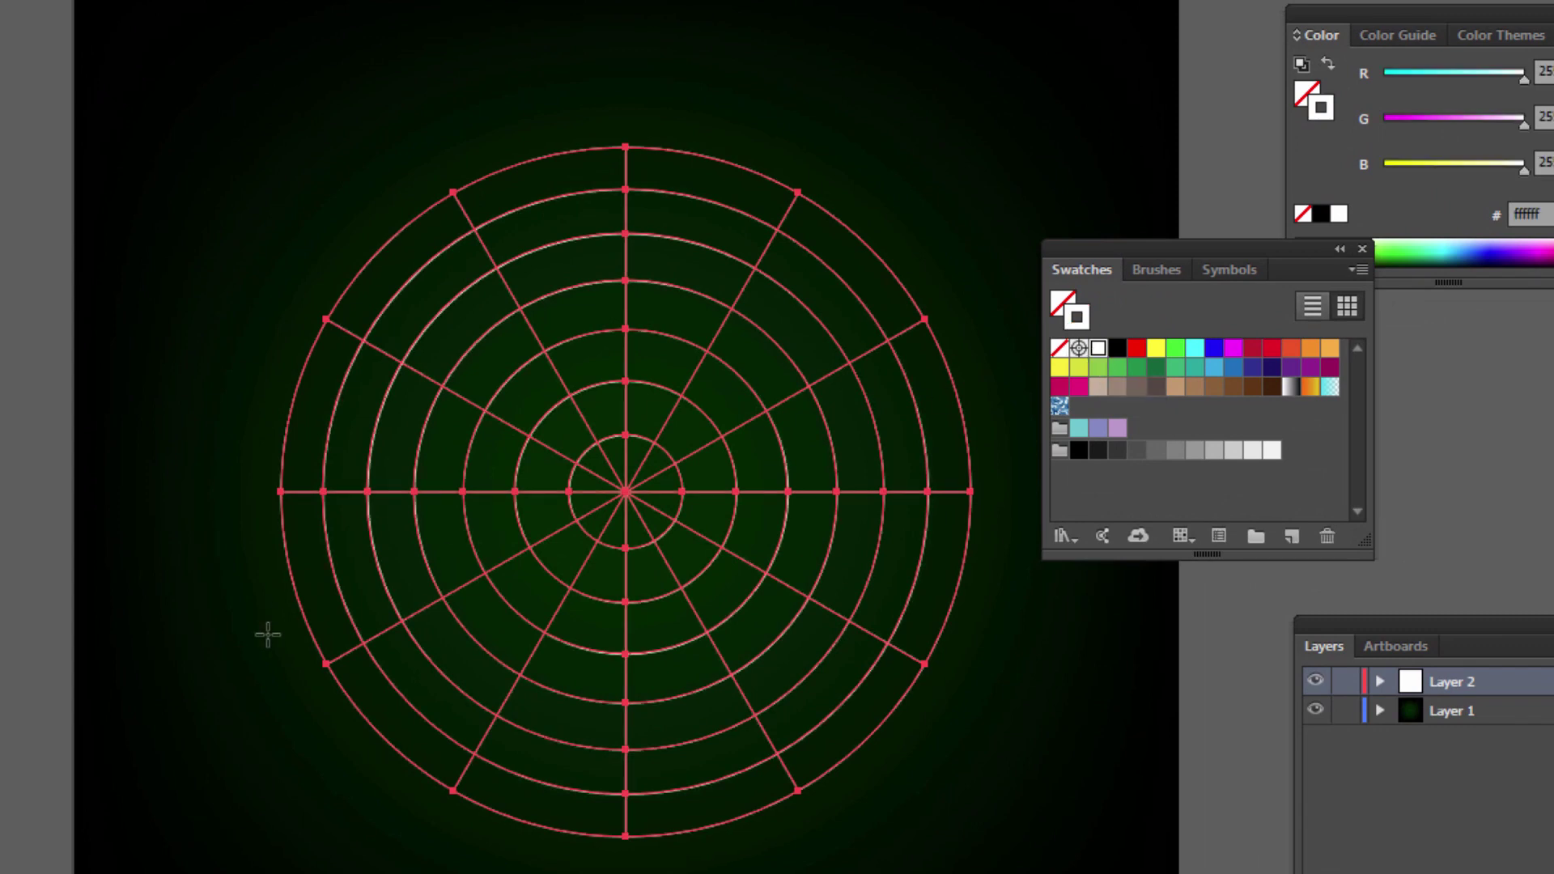
{"action": "mouse_move", "coordinate": [539, 435]}
{"action": "left_mouse_down"}
{"action": "mouse_move", "coordinate": [394, 435]}
{"action": "mouse_move", "coordinate": [486, 263]}
{"action": "left_mouse_up"}
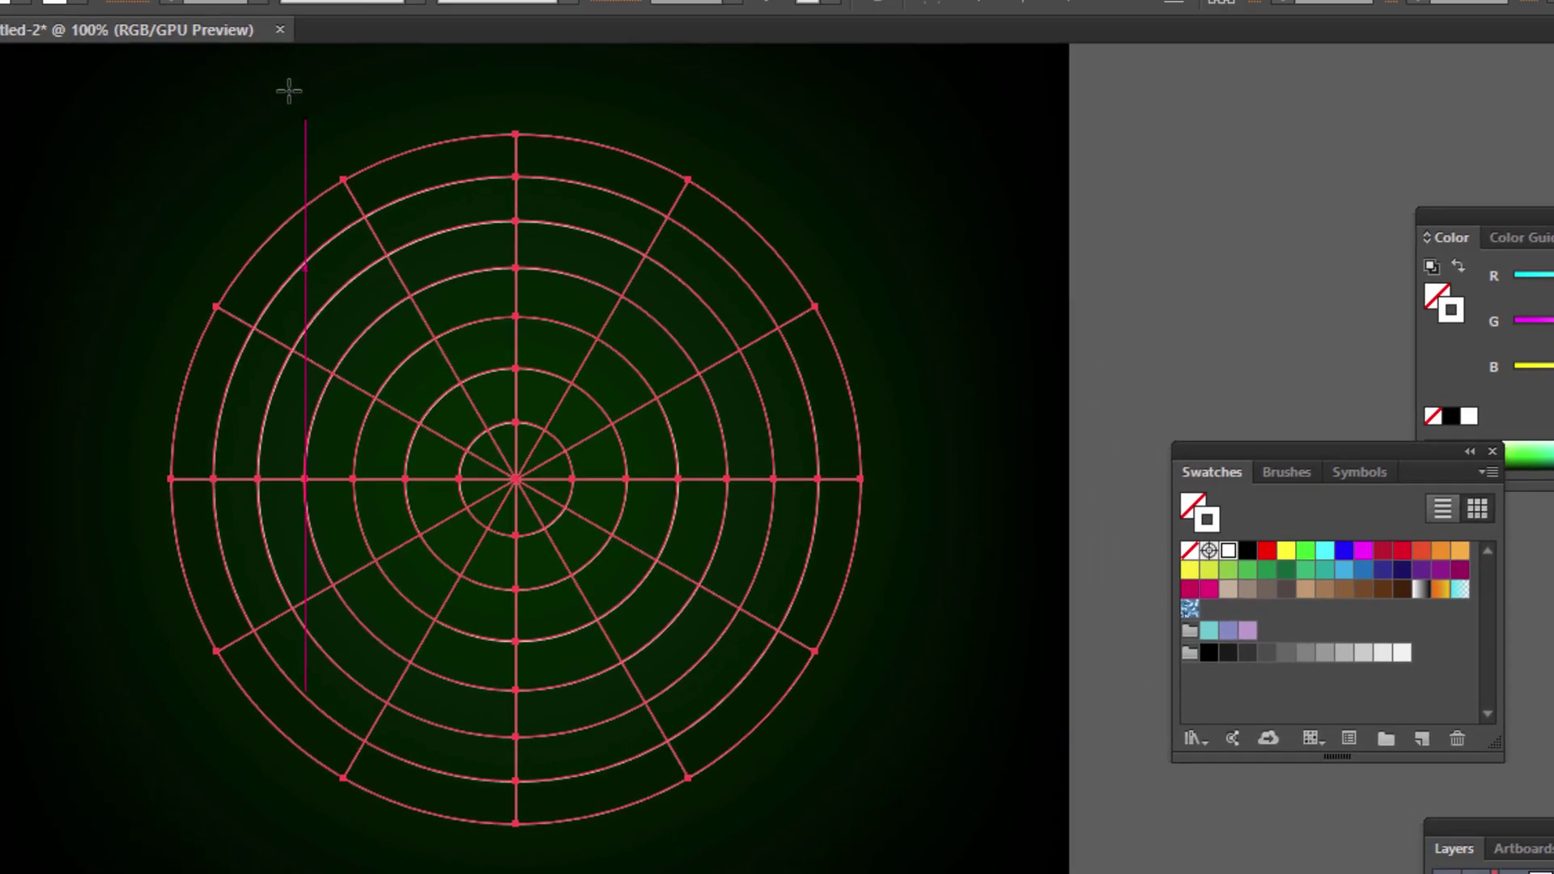
{"action": "key", "text": "ctrl+z"}
{"action": "left_click", "coordinate": [220, 60]}
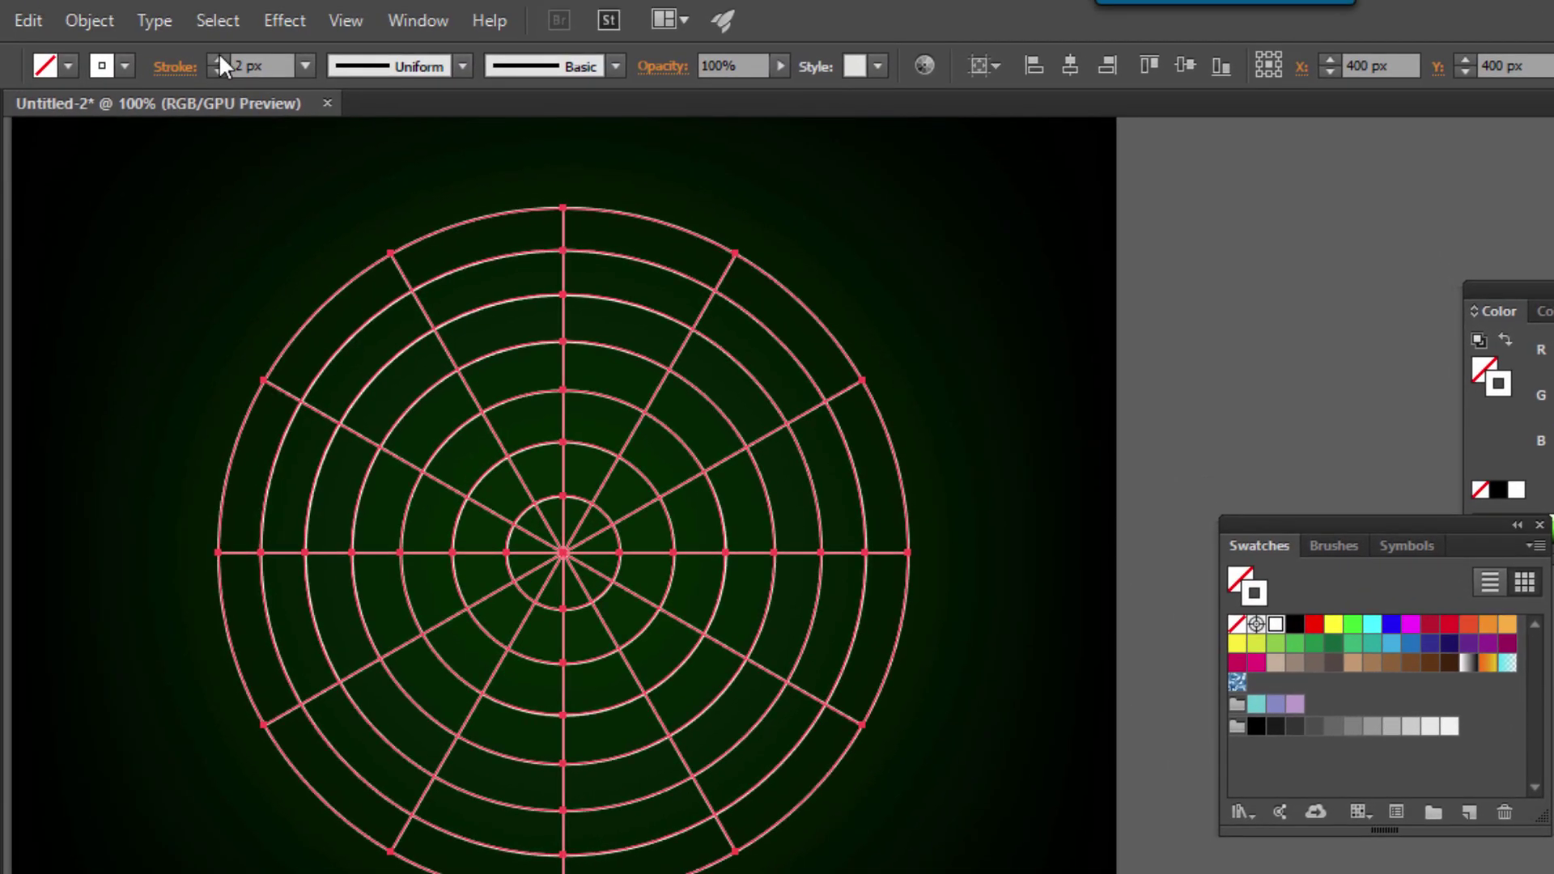
{"action": "left_click", "coordinate": [220, 60]}
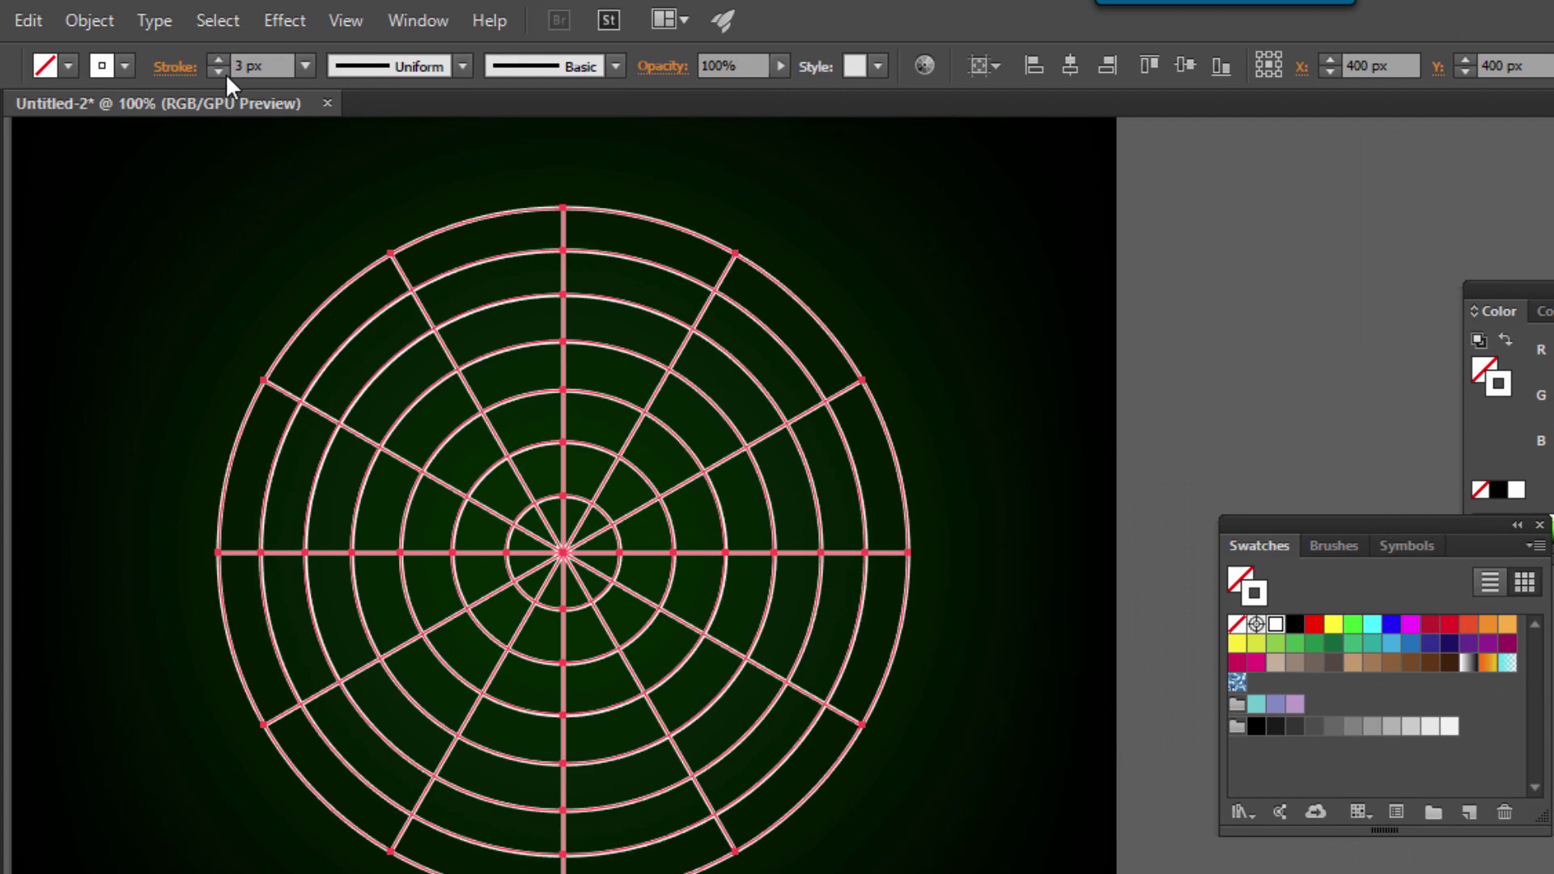
{"action": "left_click", "coordinate": [220, 69]}
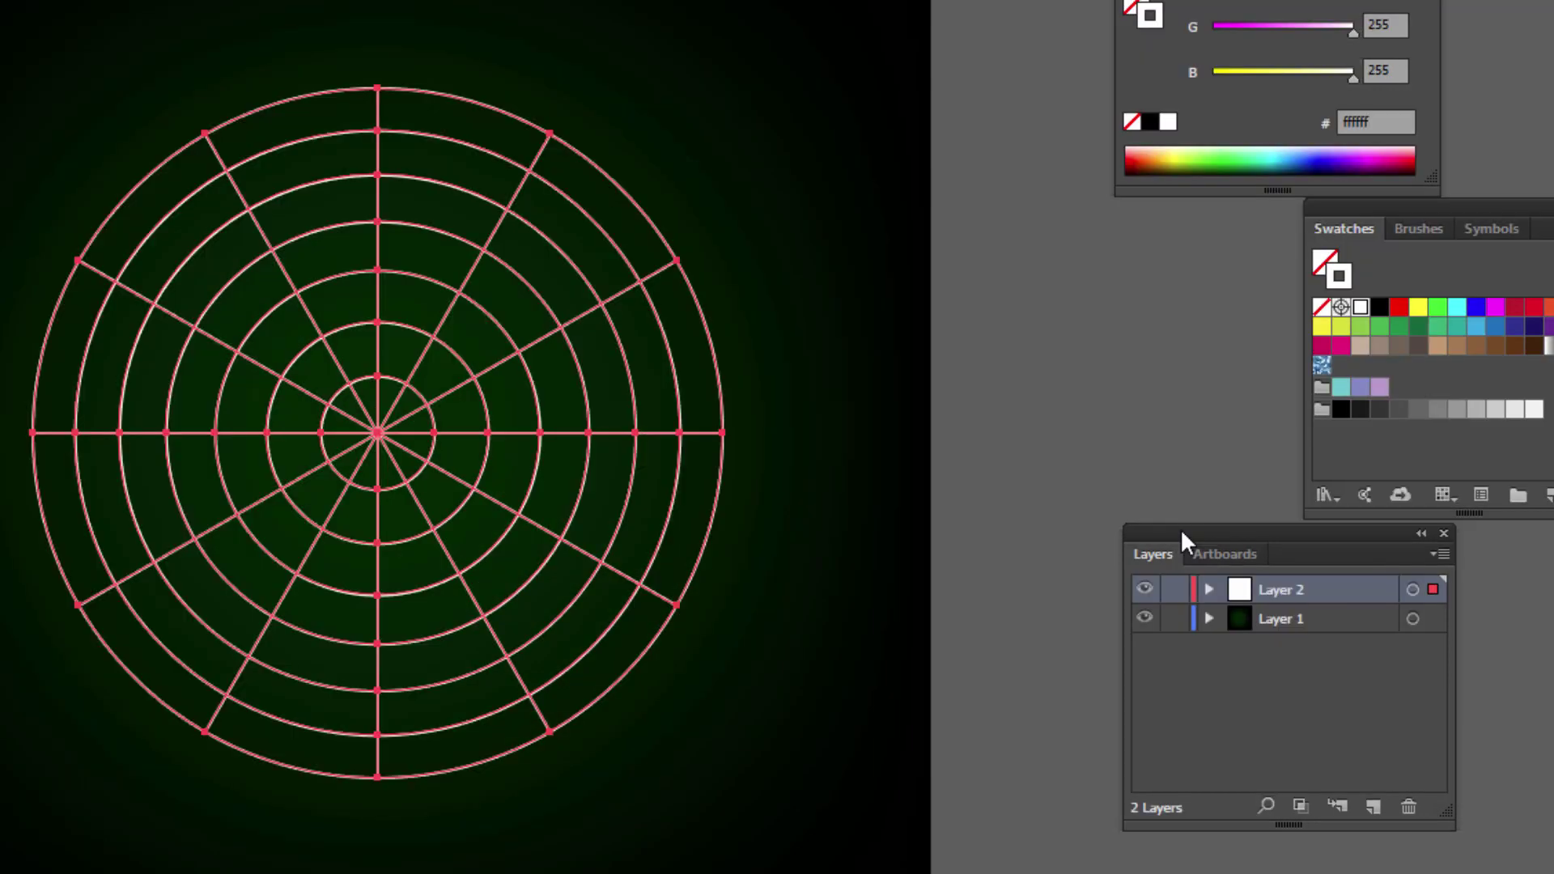
Rename Layer 2 to 'polar grid' and Layer 1 to 'bg'.
{"action": "mouse_move", "coordinate": [1181, 528]}
{"action": "left_mouse_down"}
{"action": "mouse_move", "coordinate": [1035, 436]}
{"action": "mouse_move", "coordinate": [871, 281]}
{"action": "left_mouse_up"}
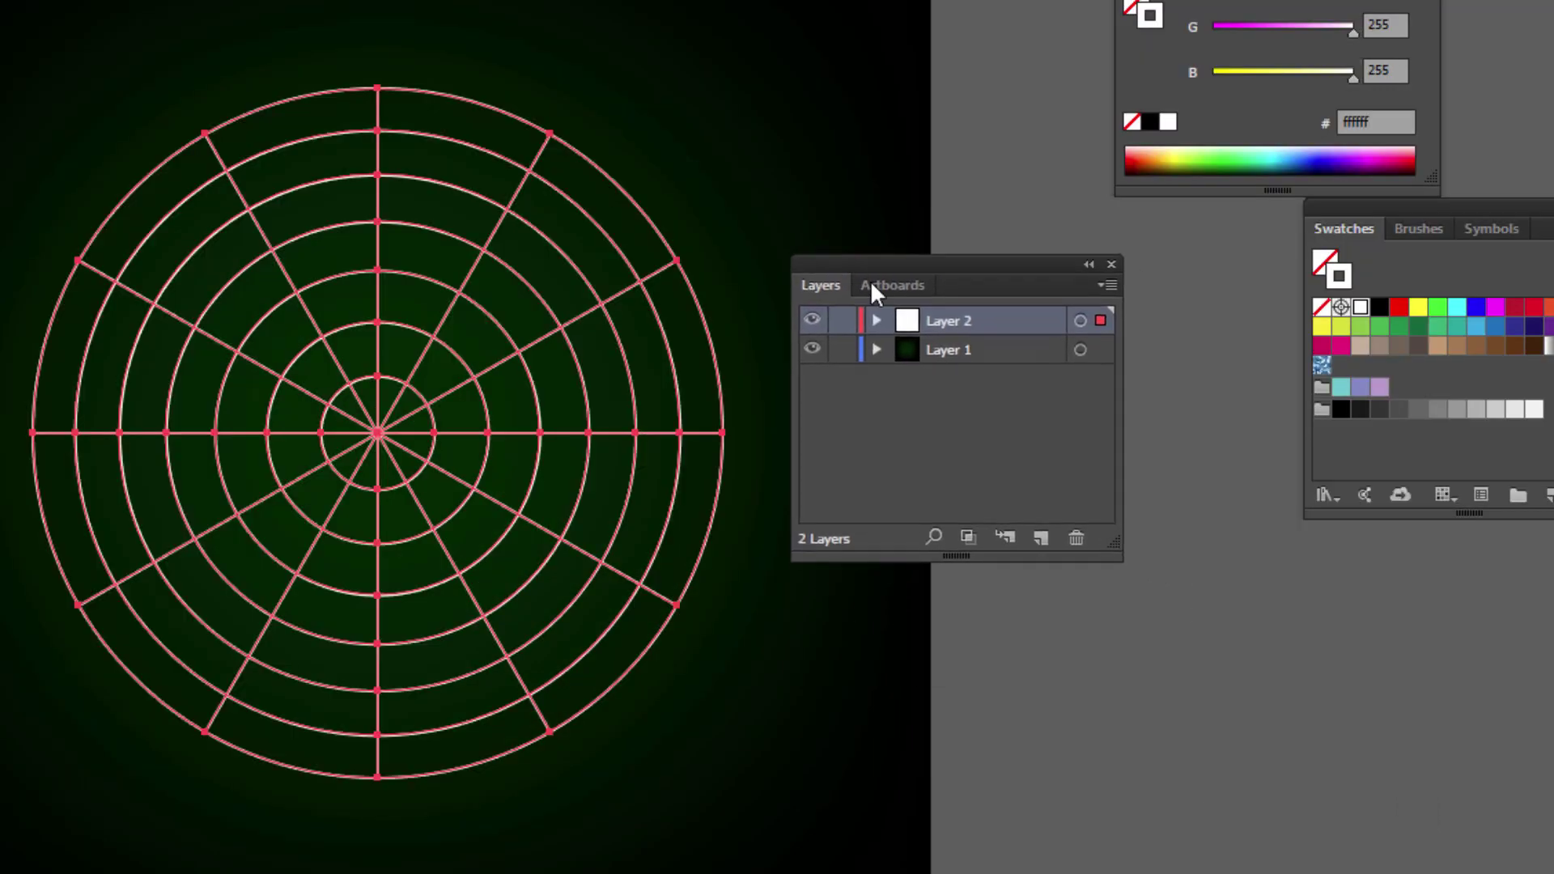
{"action": "double_click", "coordinate": [940, 319]}
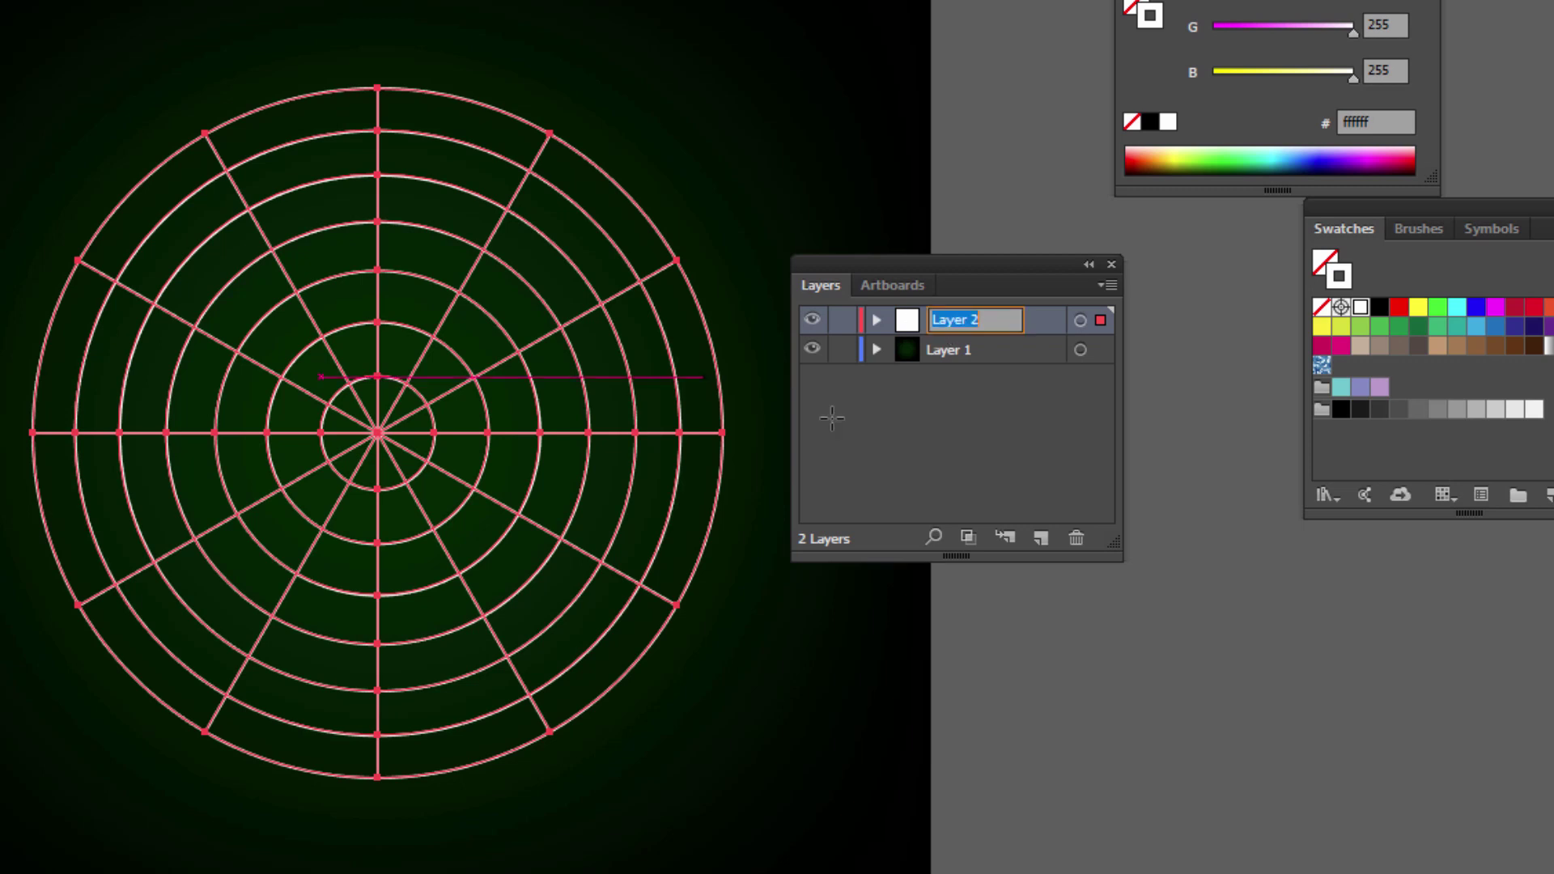
{"action": "type", "text": "p"}
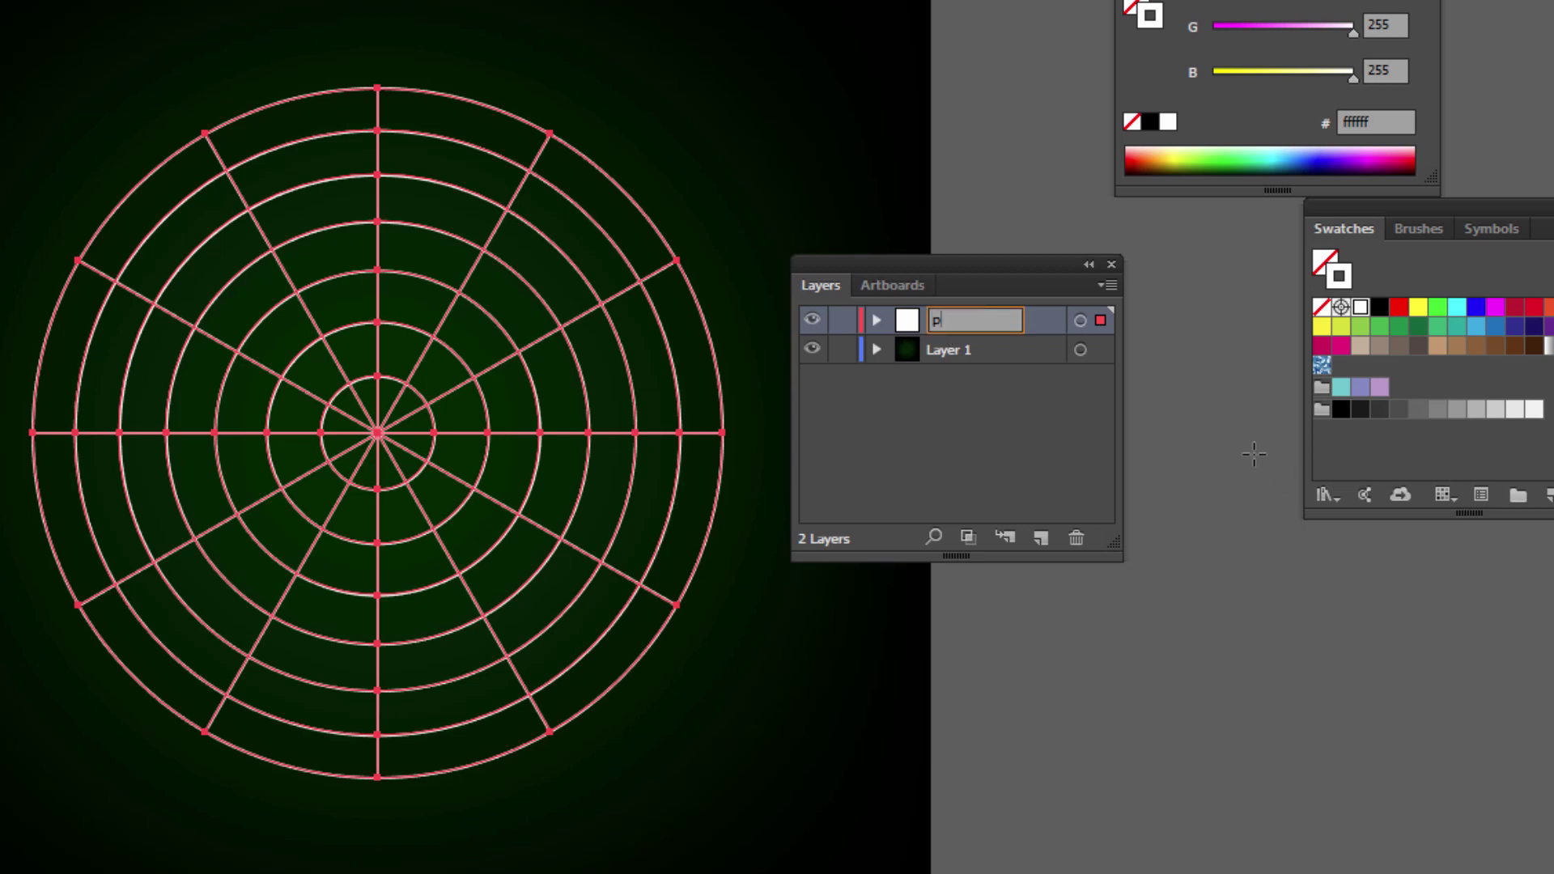
{"action": "type", "text": "olar grid"}
{"action": "key", "text": "Return"}
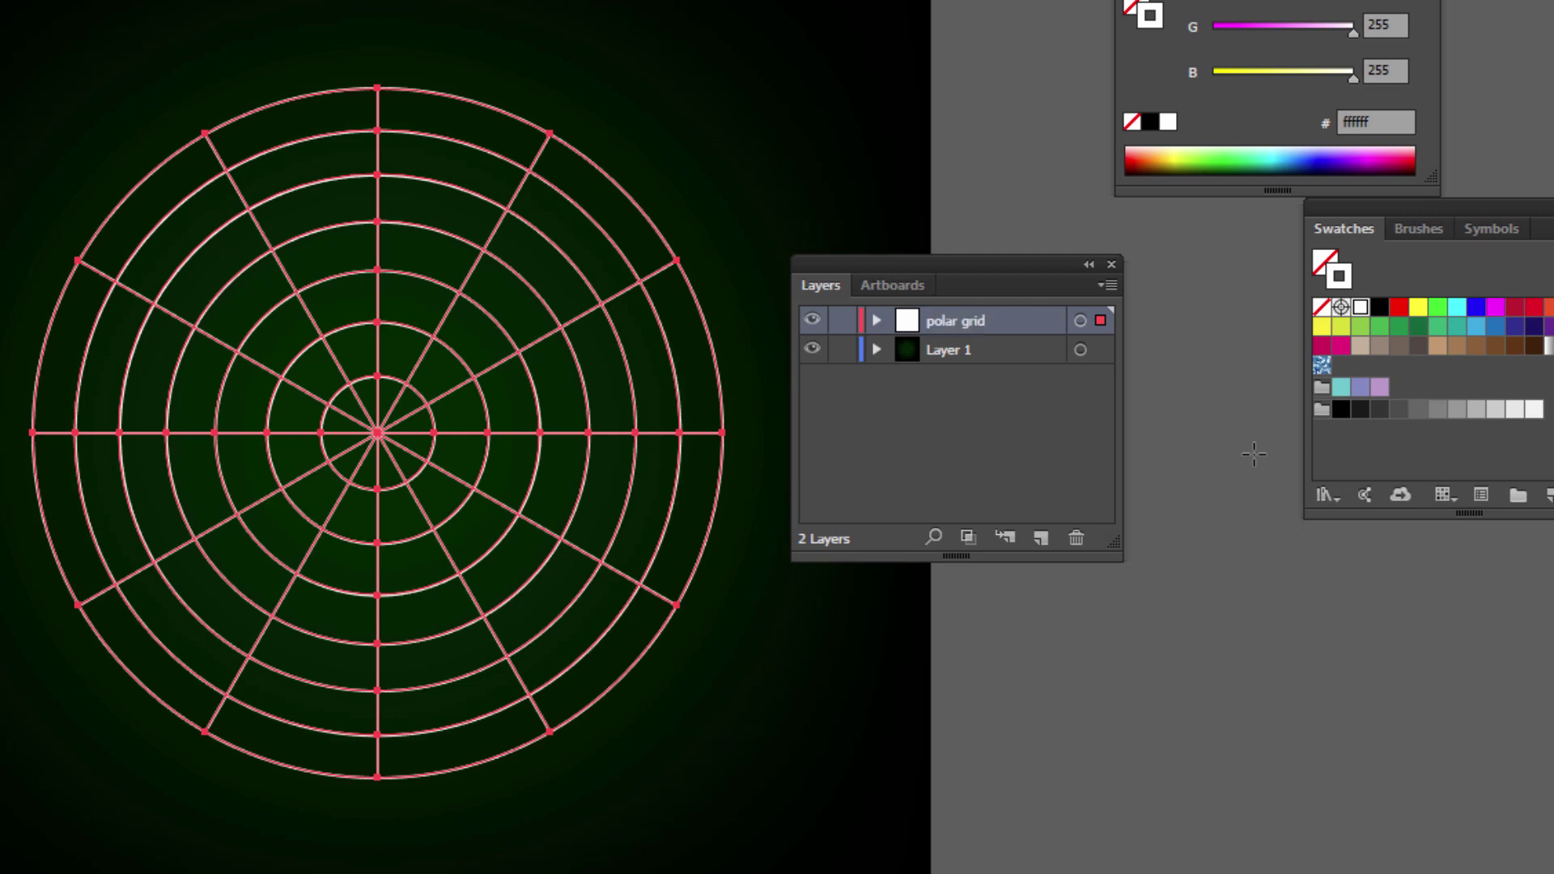
{"action": "double_click", "coordinate": [937, 353]}
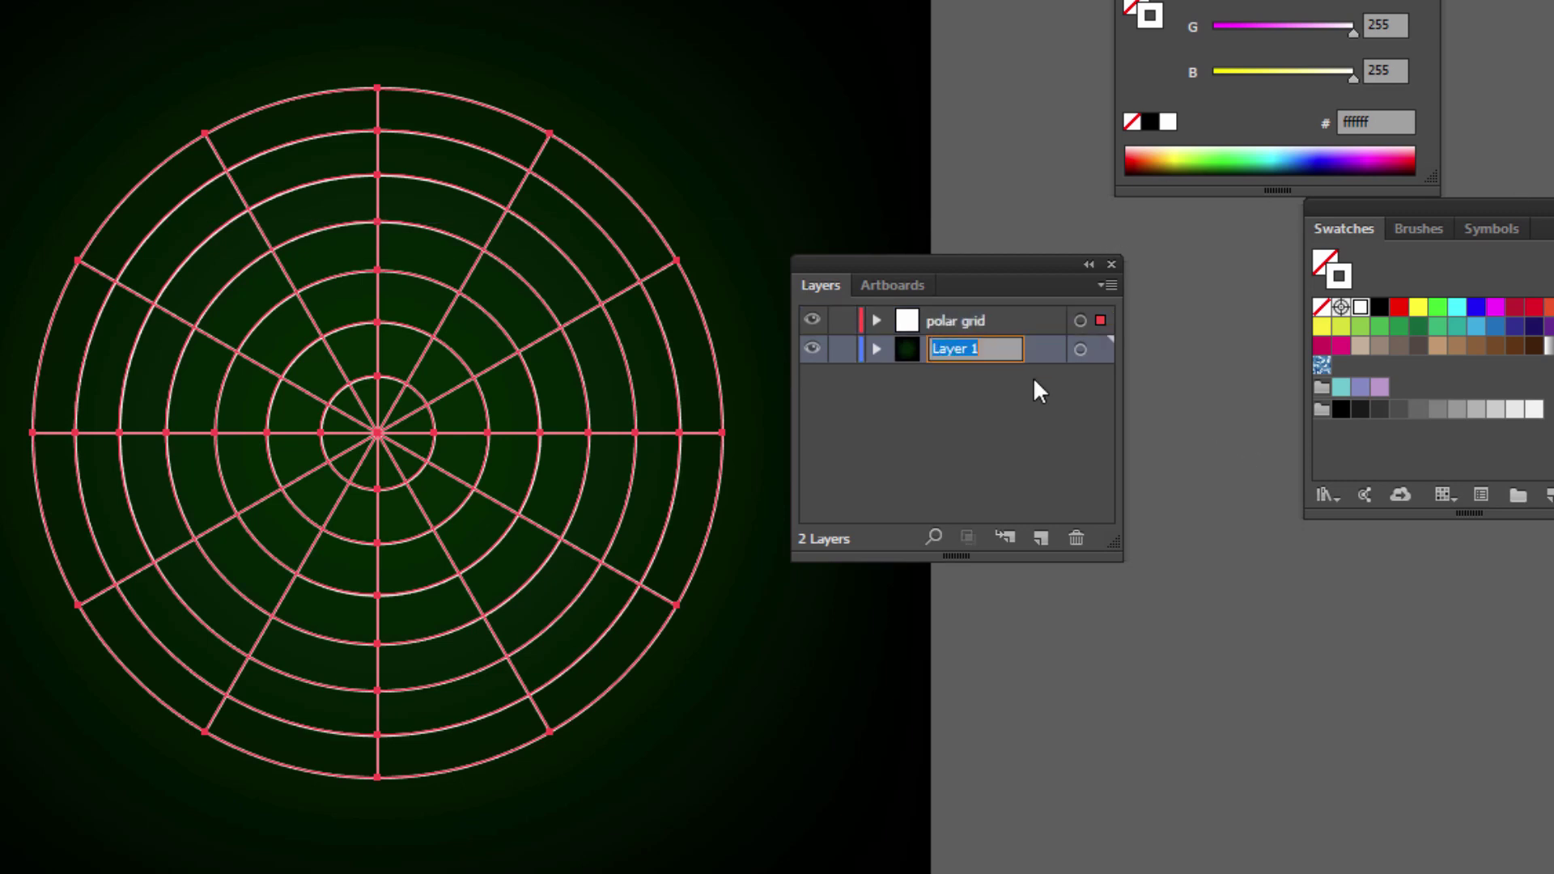
{"action": "type", "text": "bg"}
{"action": "key", "text": "Return"}
Add a new layer, move it to the top of the stack, and name it 'map'.
{"action": "left_click_drag", "start_coordinate": [963, 261], "coordinate": [996, 406]}
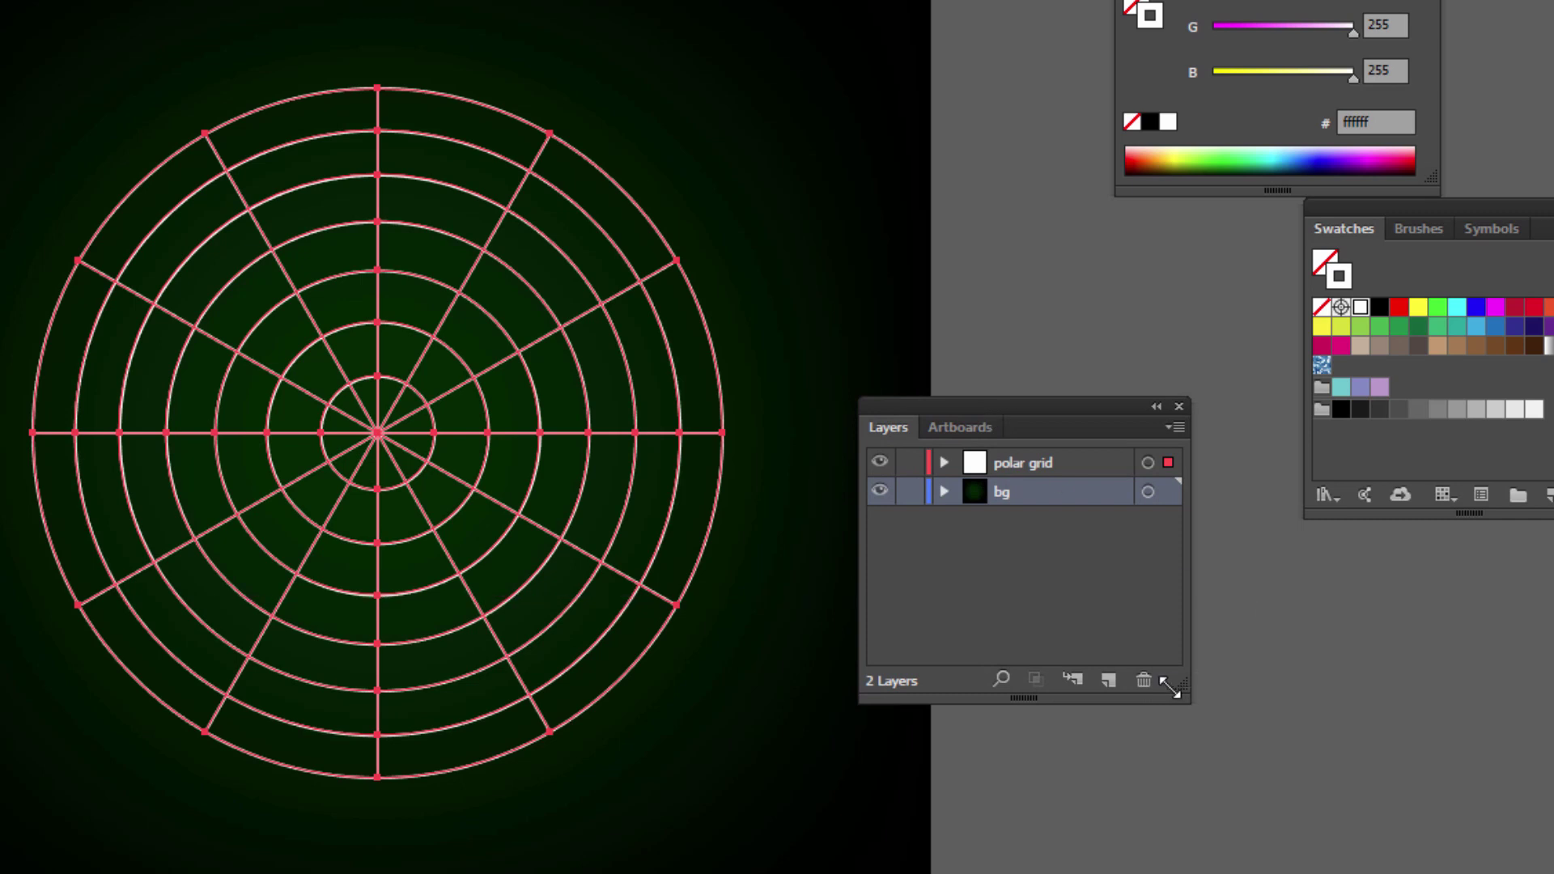
{"action": "left_click", "coordinate": [1108, 680]}
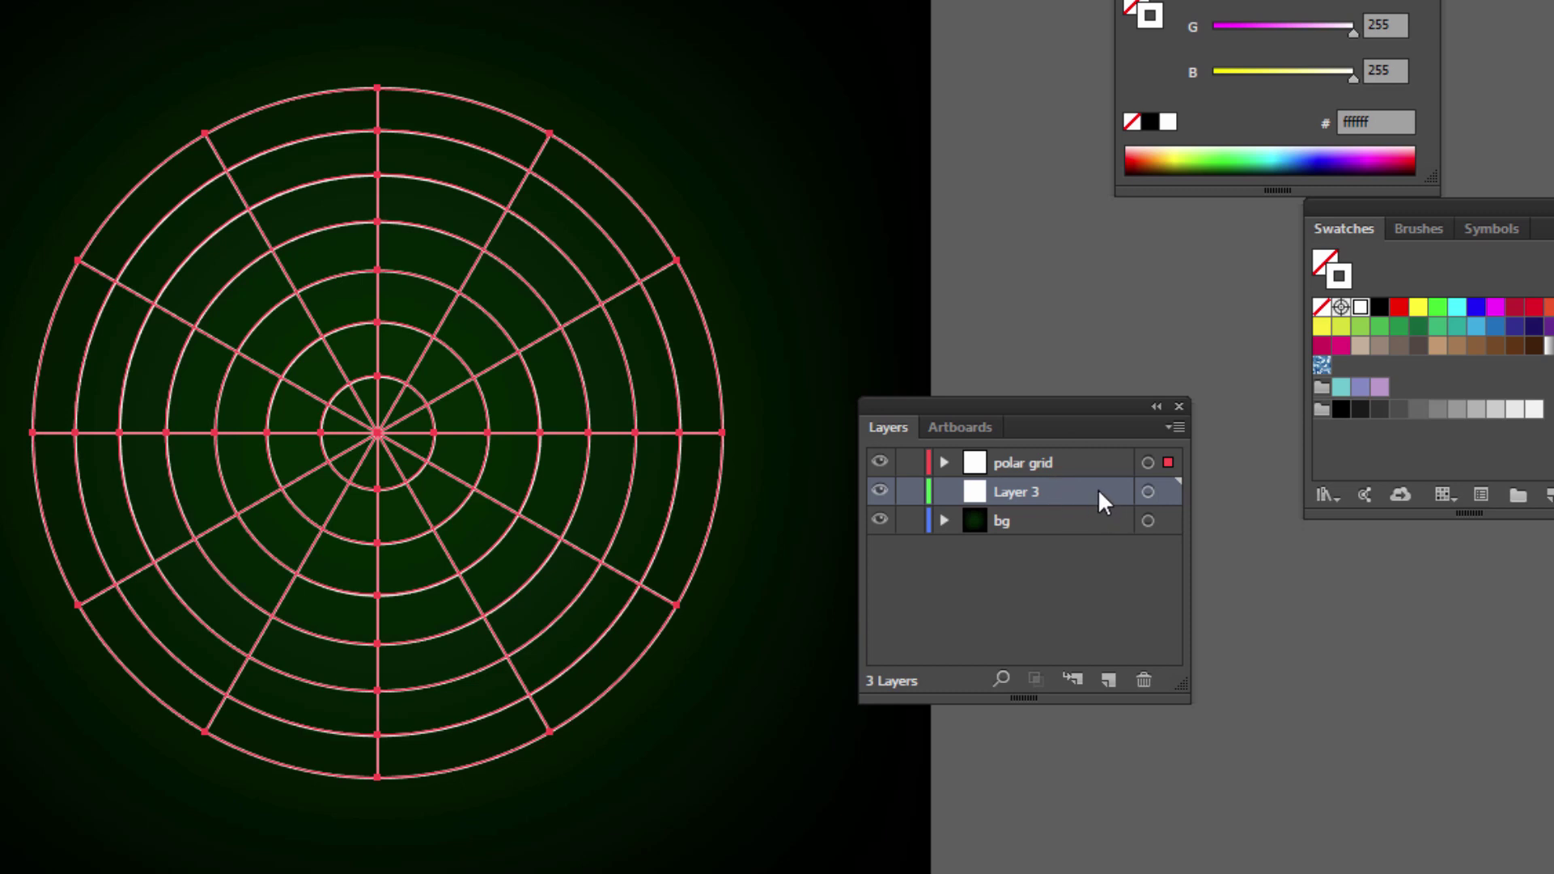
{"action": "left_click_drag", "start_coordinate": [1100, 490], "coordinate": [1085, 448]}
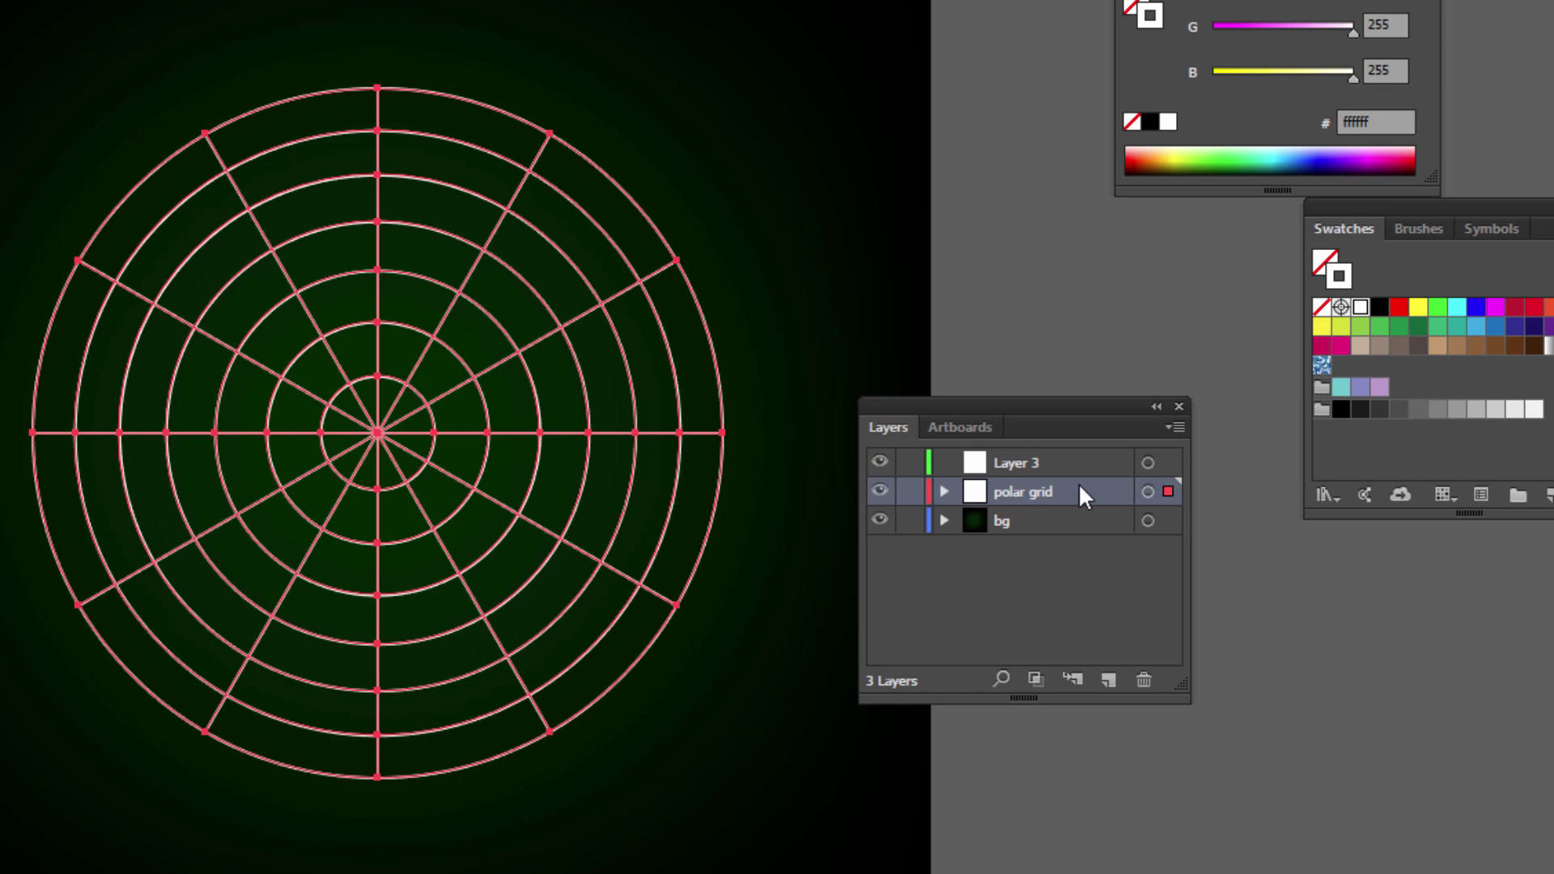
{"action": "double_click", "coordinate": [1018, 461]}
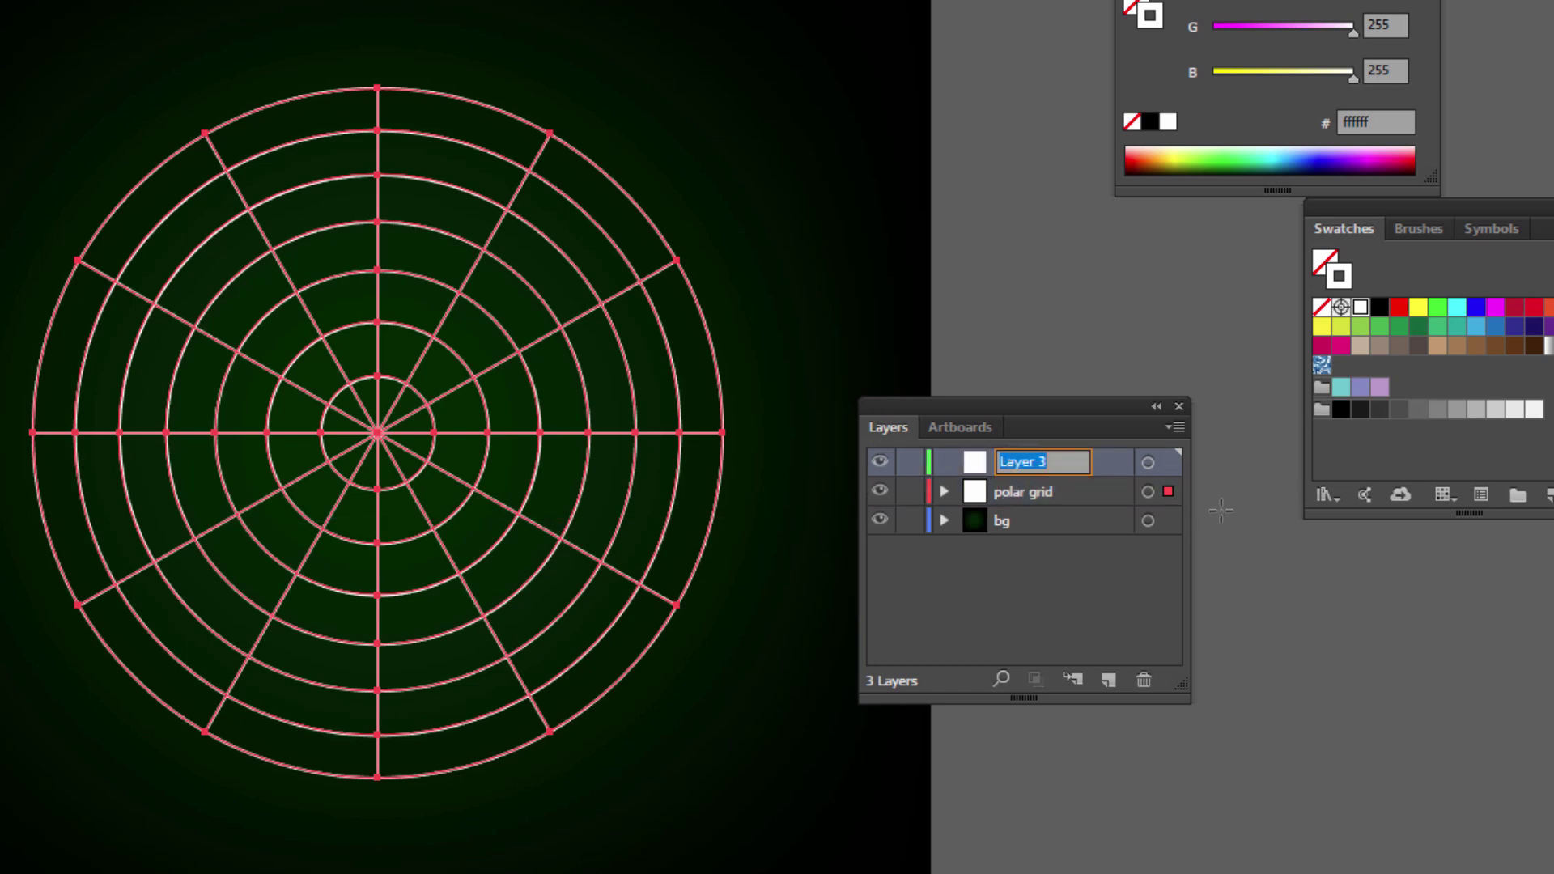
{"action": "type", "text": "map"}
{"action": "key", "text": "Return"}
{"action": "left_click_drag", "start_coordinate": [1027, 401], "coordinate": [1082, 434]}
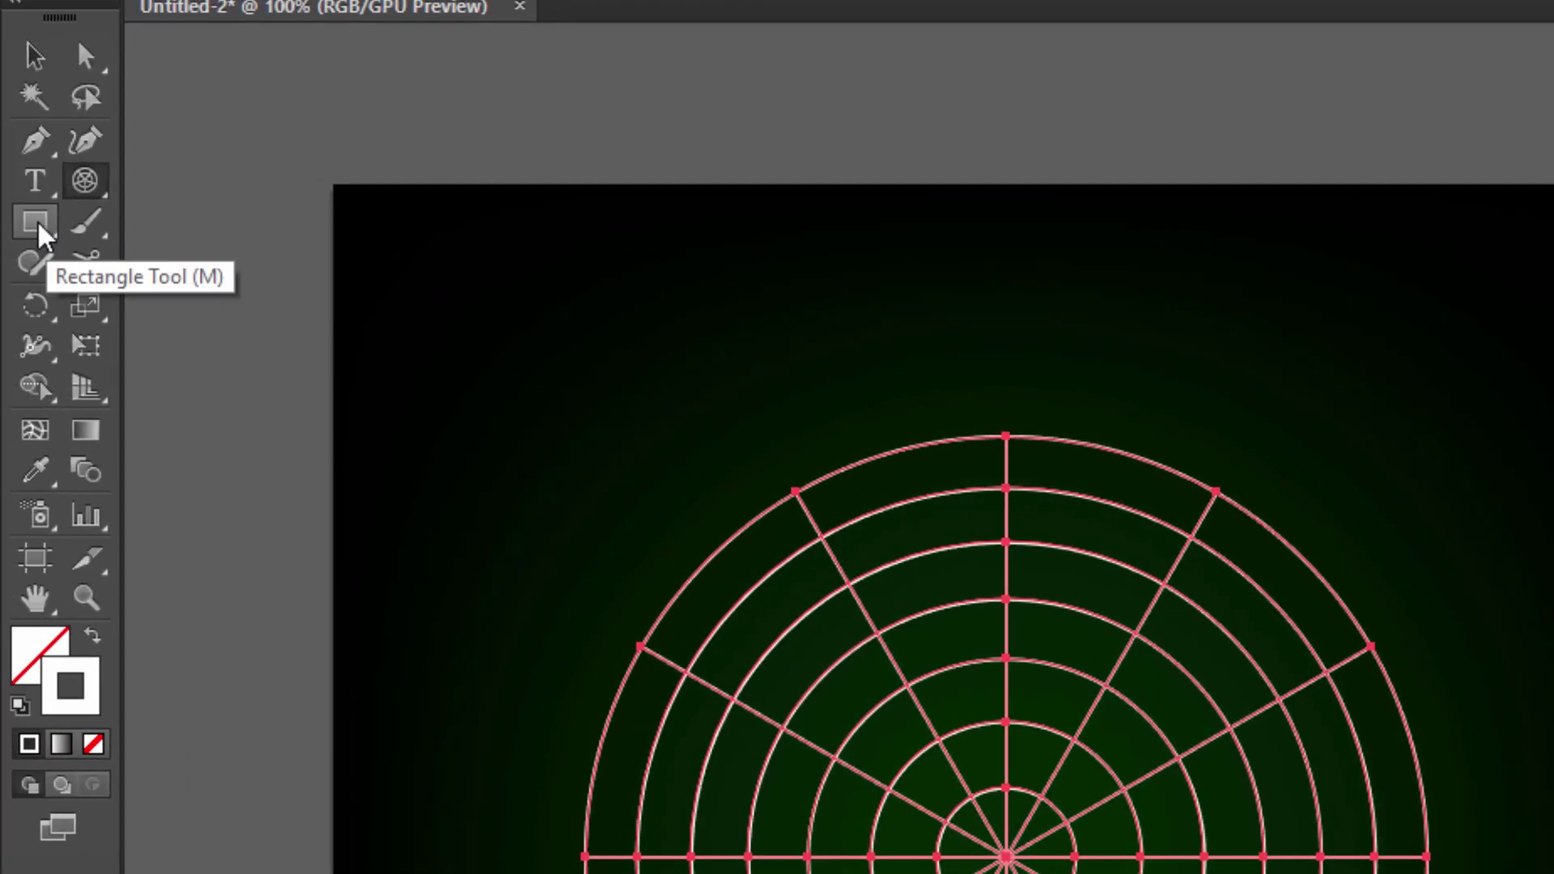
Draw a 500 × 500 px circle and centre it horizontally and vertically.
{"action": "left_click", "coordinate": [30, 231]}
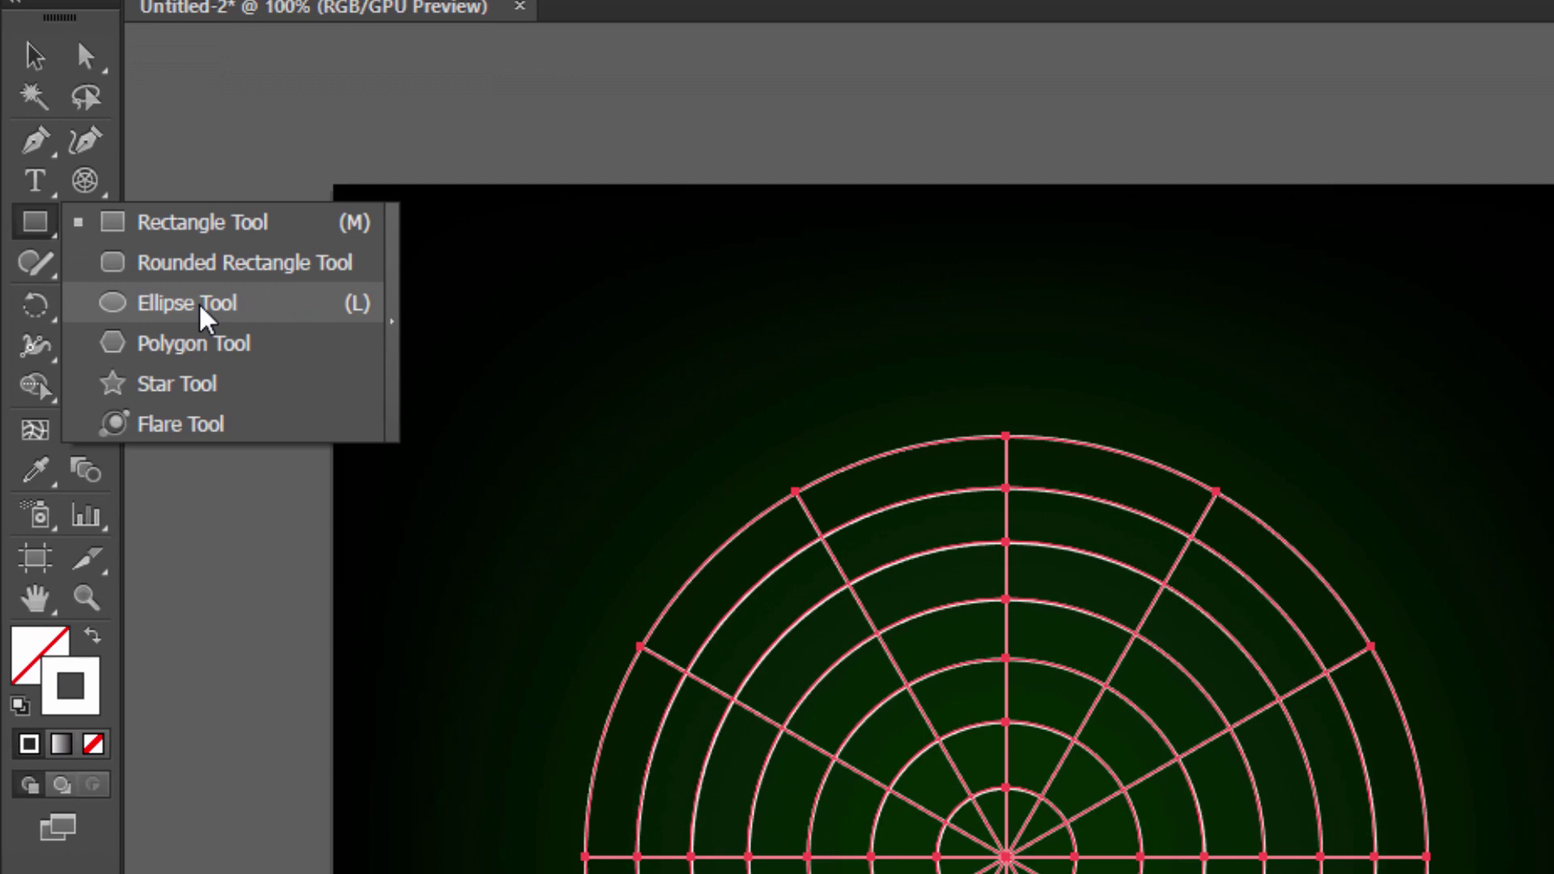
{"action": "left_click", "coordinate": [202, 304]}
{"action": "left_click", "coordinate": [1048, 645]}
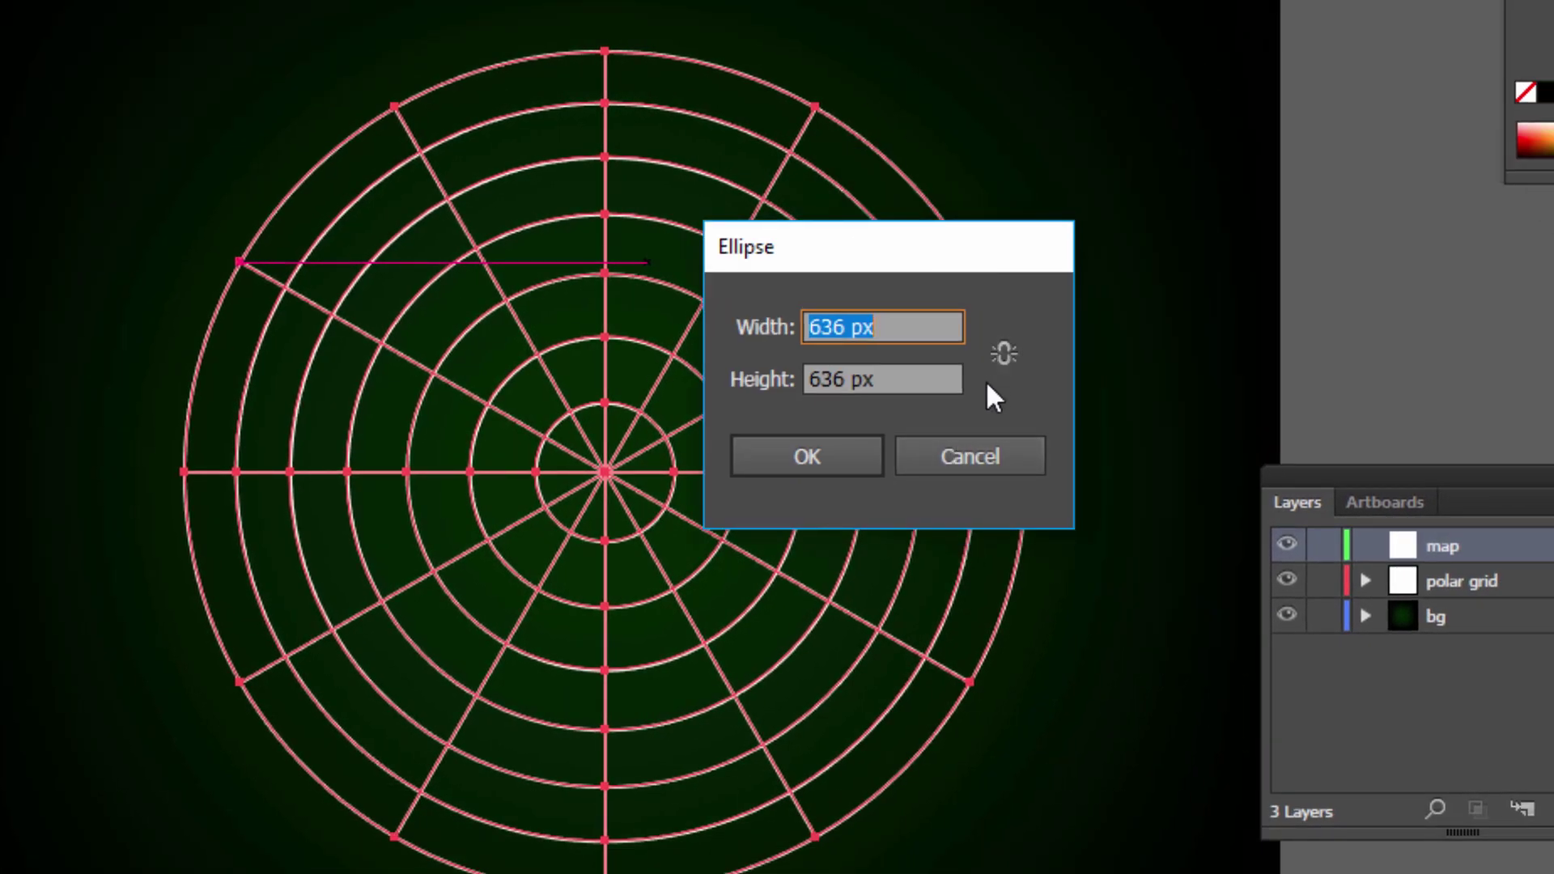
{"action": "left_click_drag", "start_coordinate": [915, 245], "coordinate": [892, 278]}
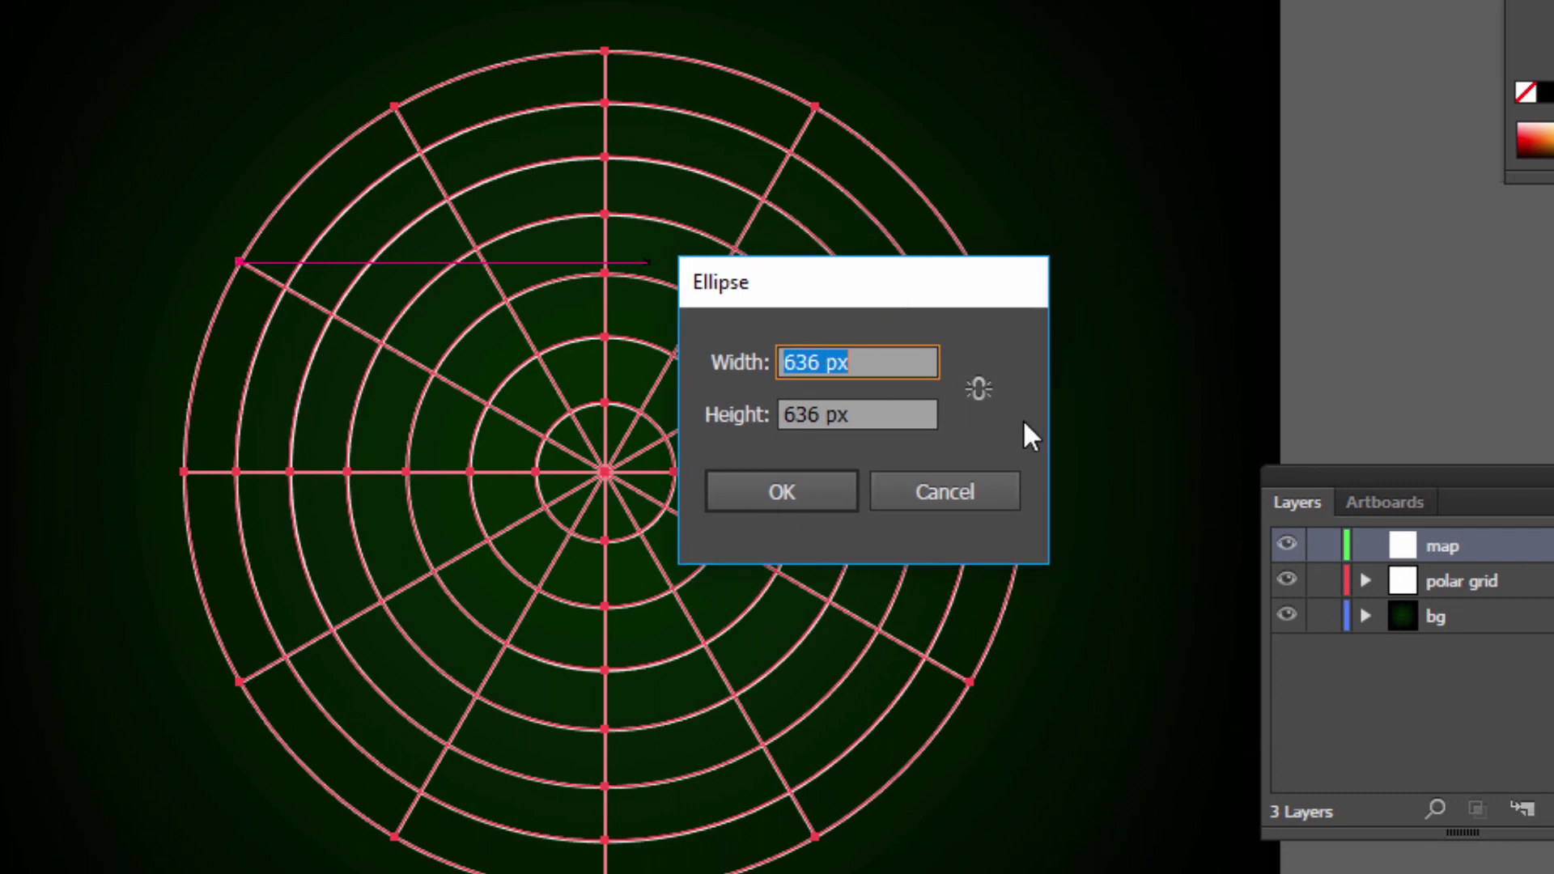
{"action": "left_click", "coordinate": [977, 390]}
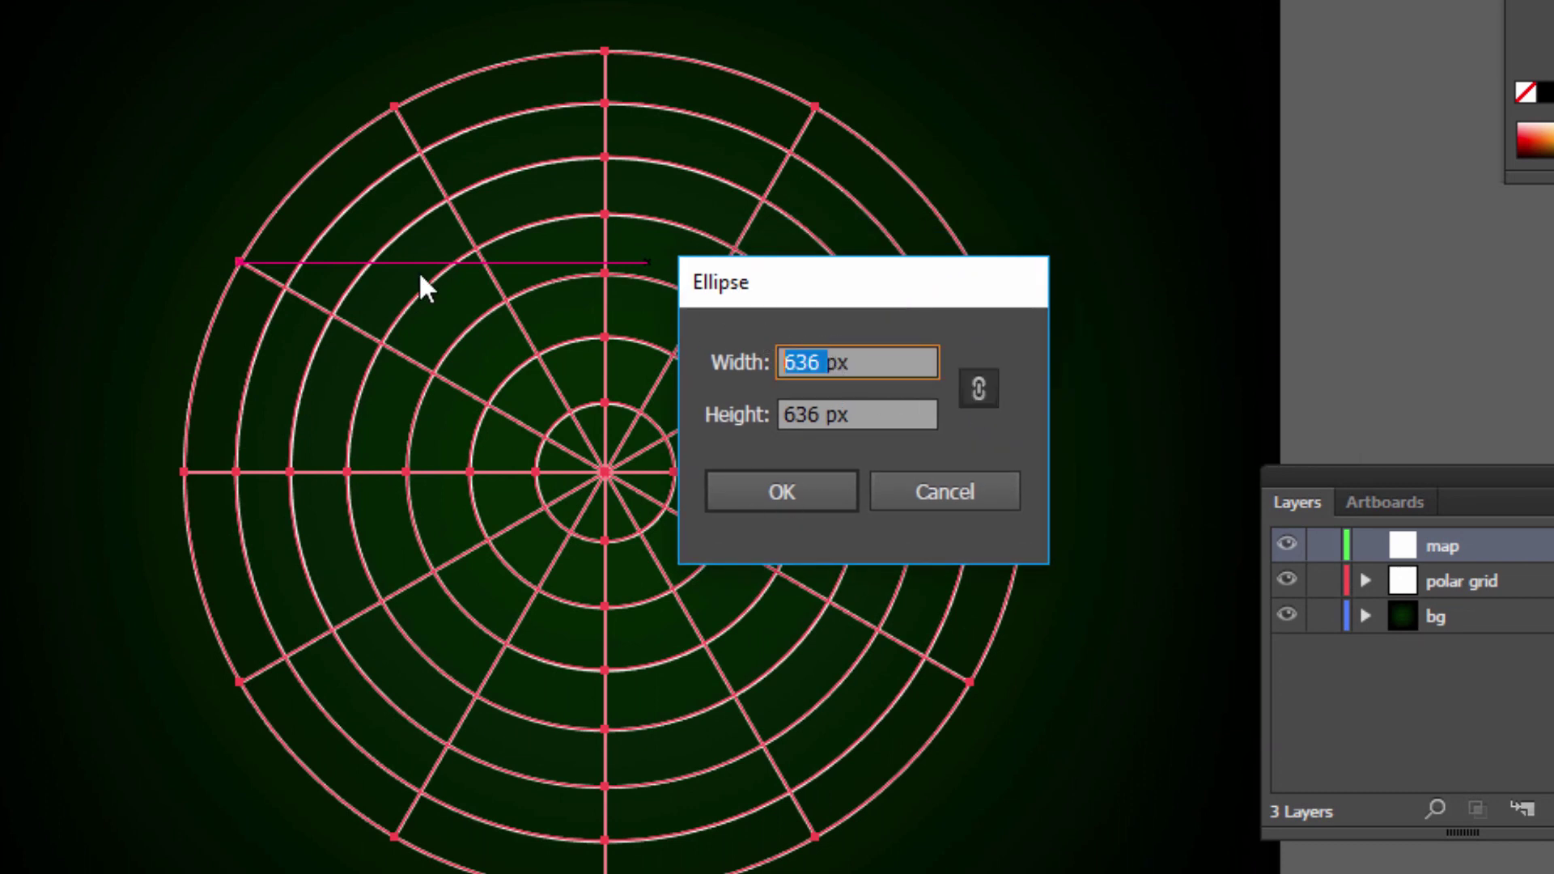
{"action": "type", "text": "500"}
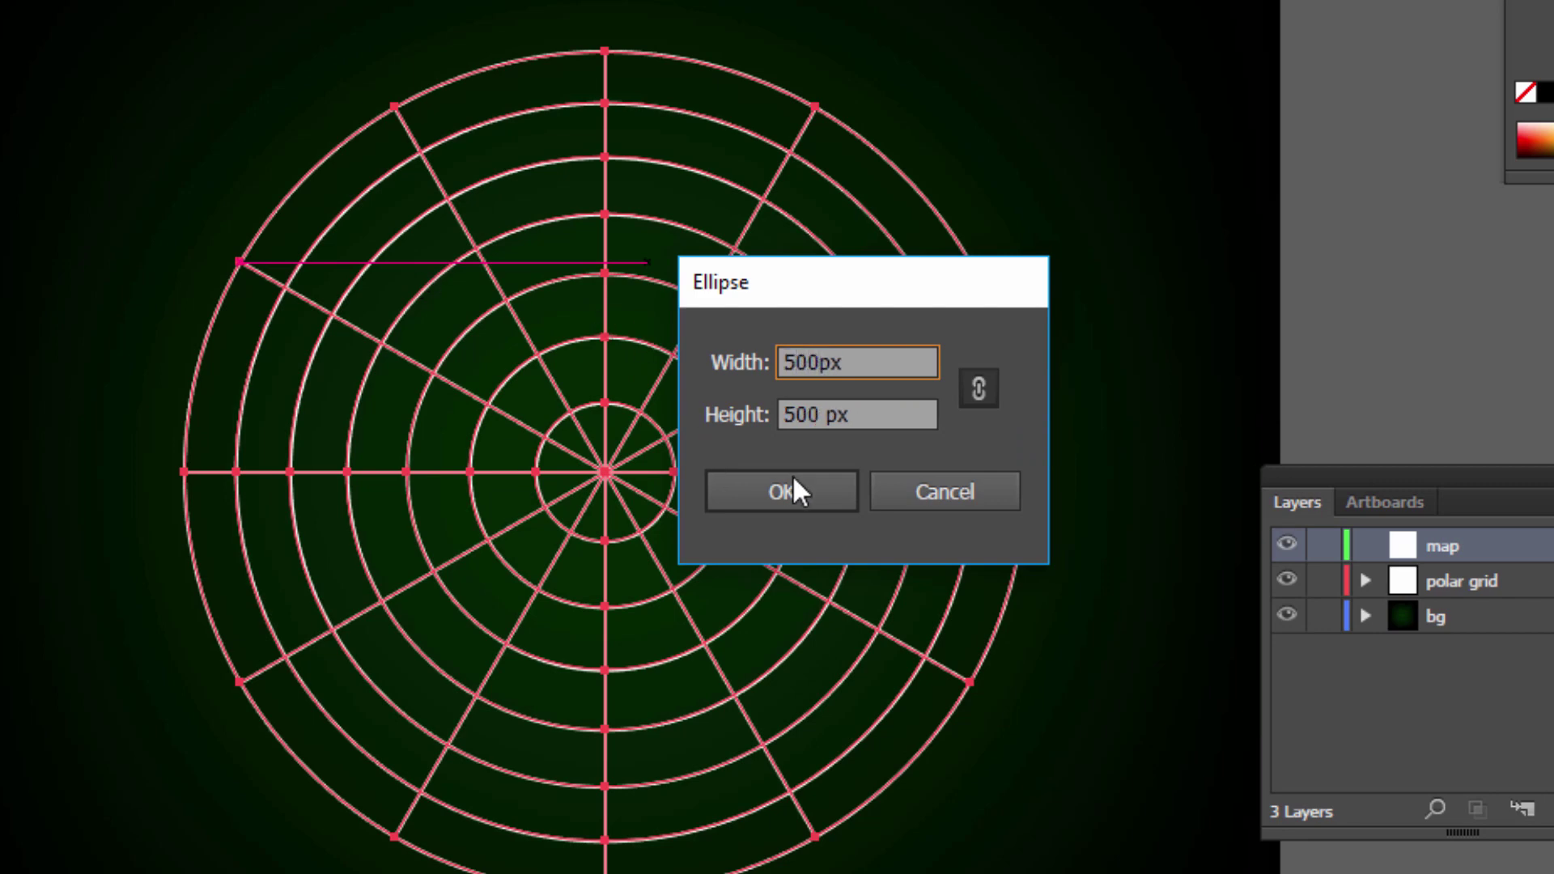
{"action": "left_click", "coordinate": [764, 482]}
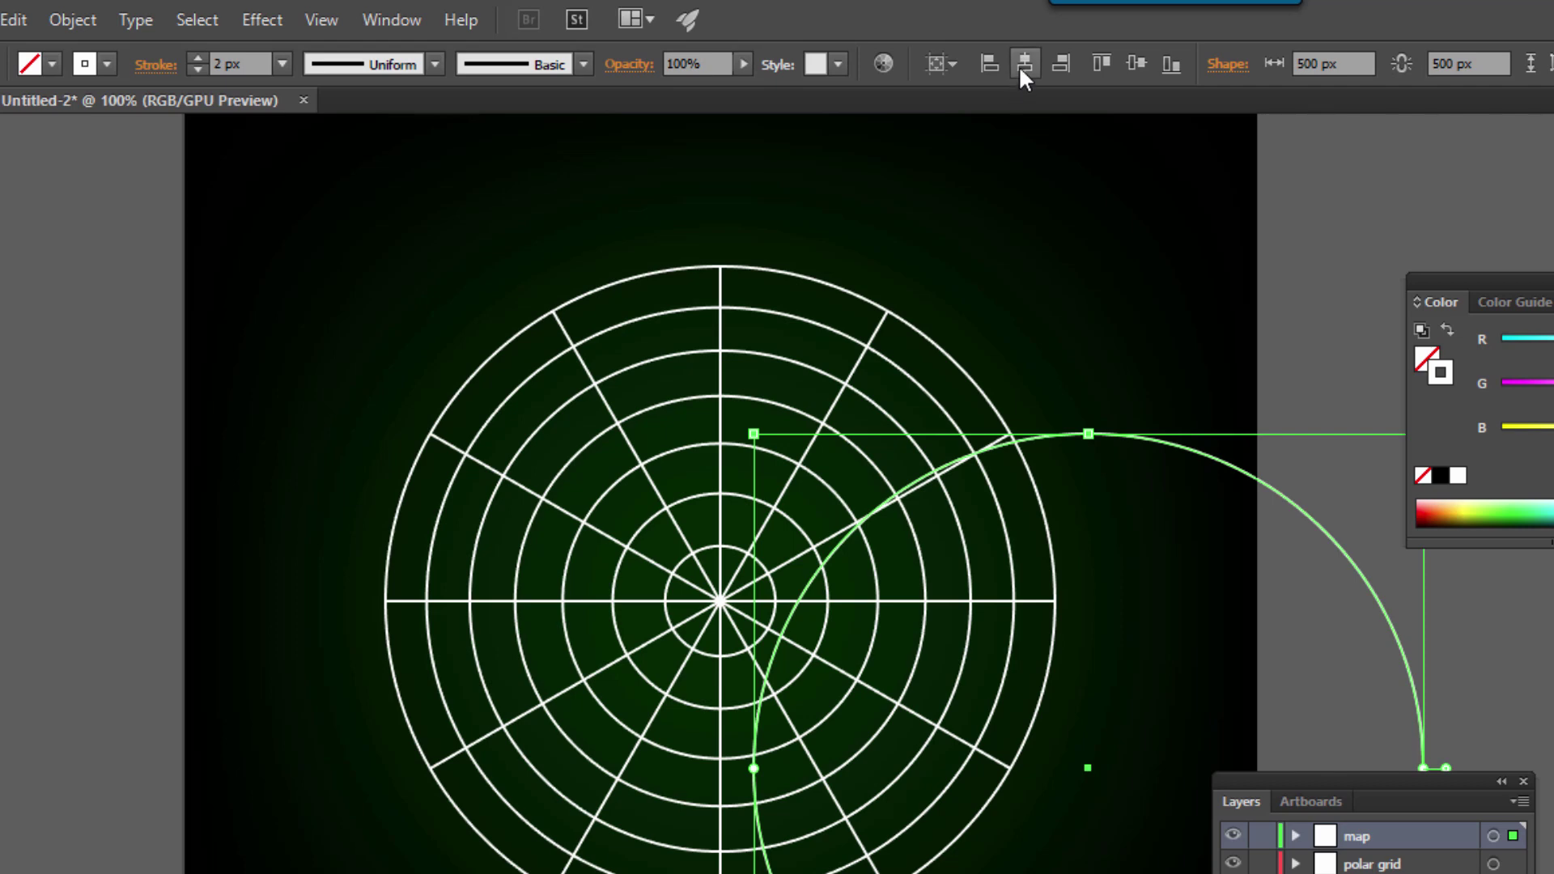
{"action": "left_click", "coordinate": [1020, 69]}
{"action": "left_click", "coordinate": [1138, 63]}
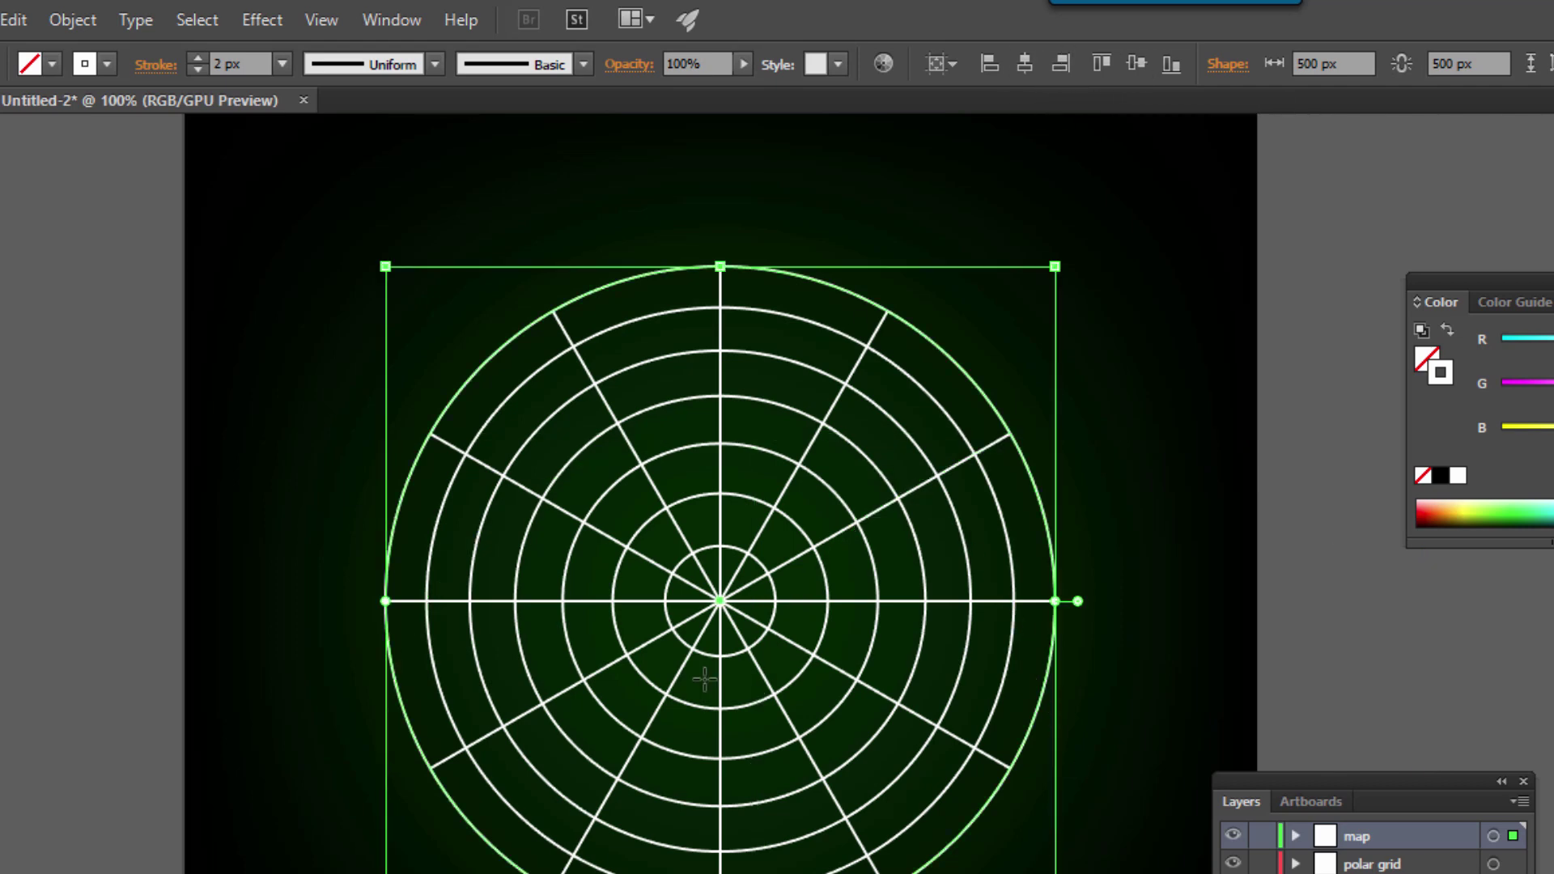
{"action": "scroll", "coordinate": [854, 515], "scroll_direction": "up", "scroll_amount": 3}
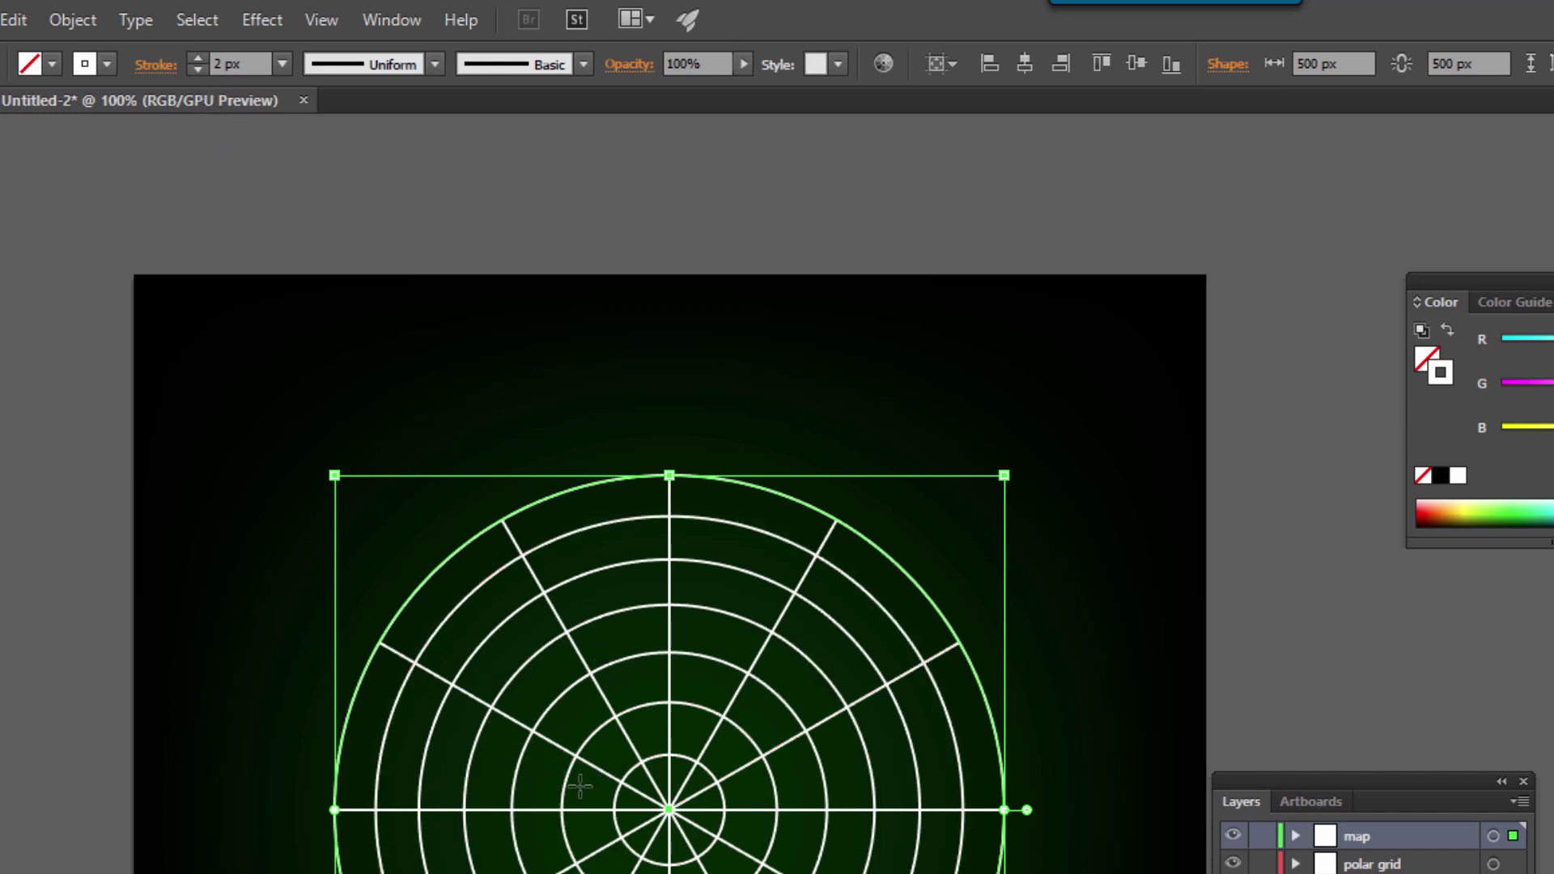
Give the circle a 9 px orange stroke.
{"action": "left_click", "coordinate": [196, 59]}
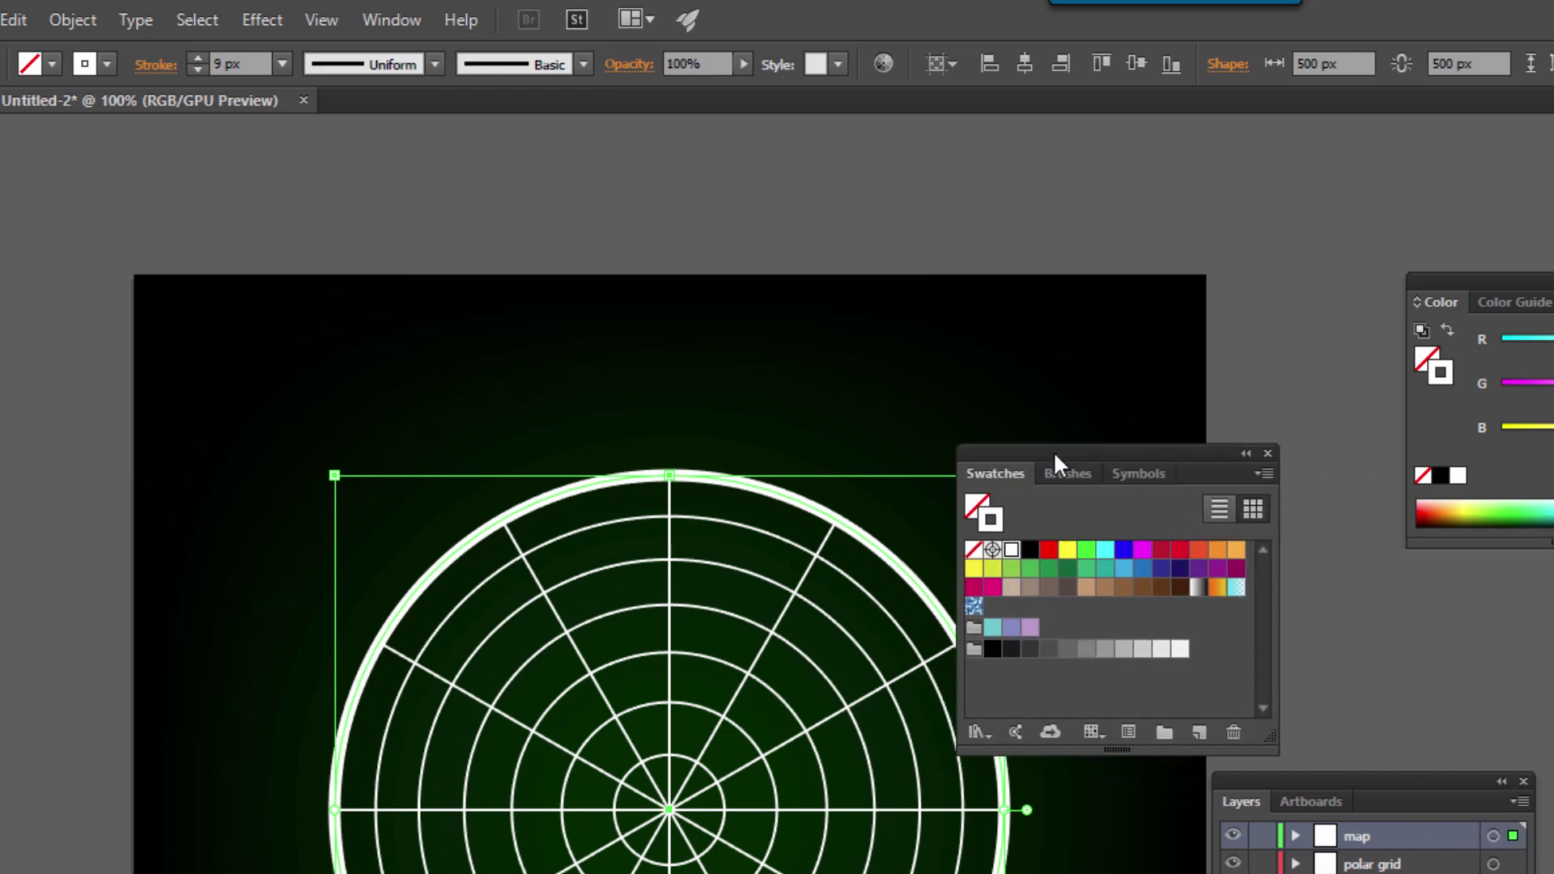
{"action": "left_click_drag", "start_coordinate": [1052, 450], "coordinate": [1072, 452]}
{"action": "left_click", "coordinate": [1236, 551]}
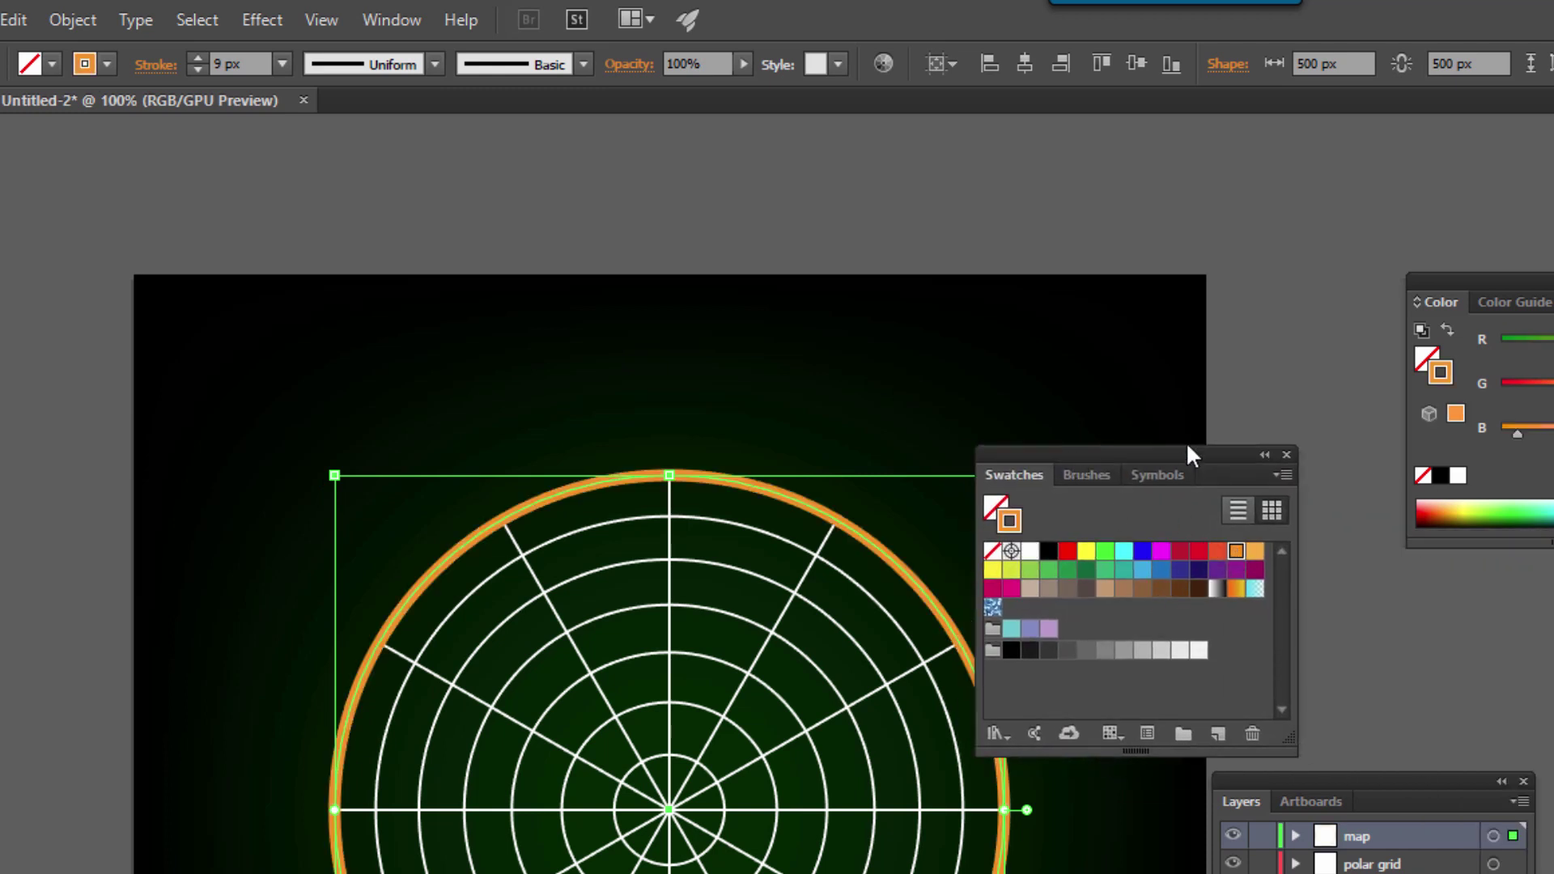
{"action": "left_click_drag", "start_coordinate": [1175, 455], "coordinate": [1298, 469]}
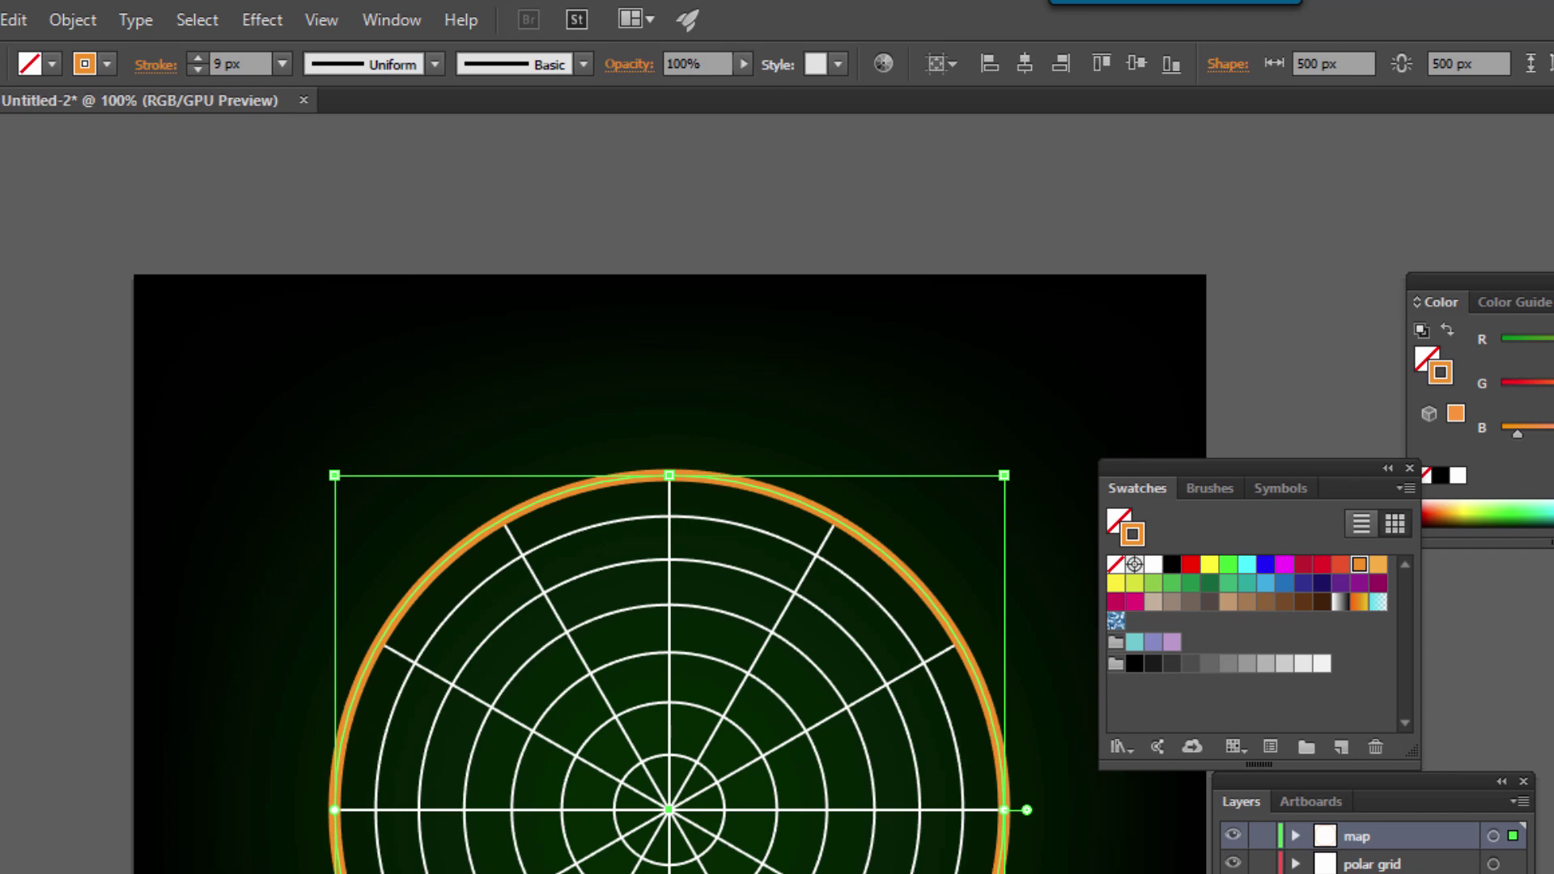
{"action": "left_click_drag", "start_coordinate": [1163, 463], "coordinate": [1199, 463]}
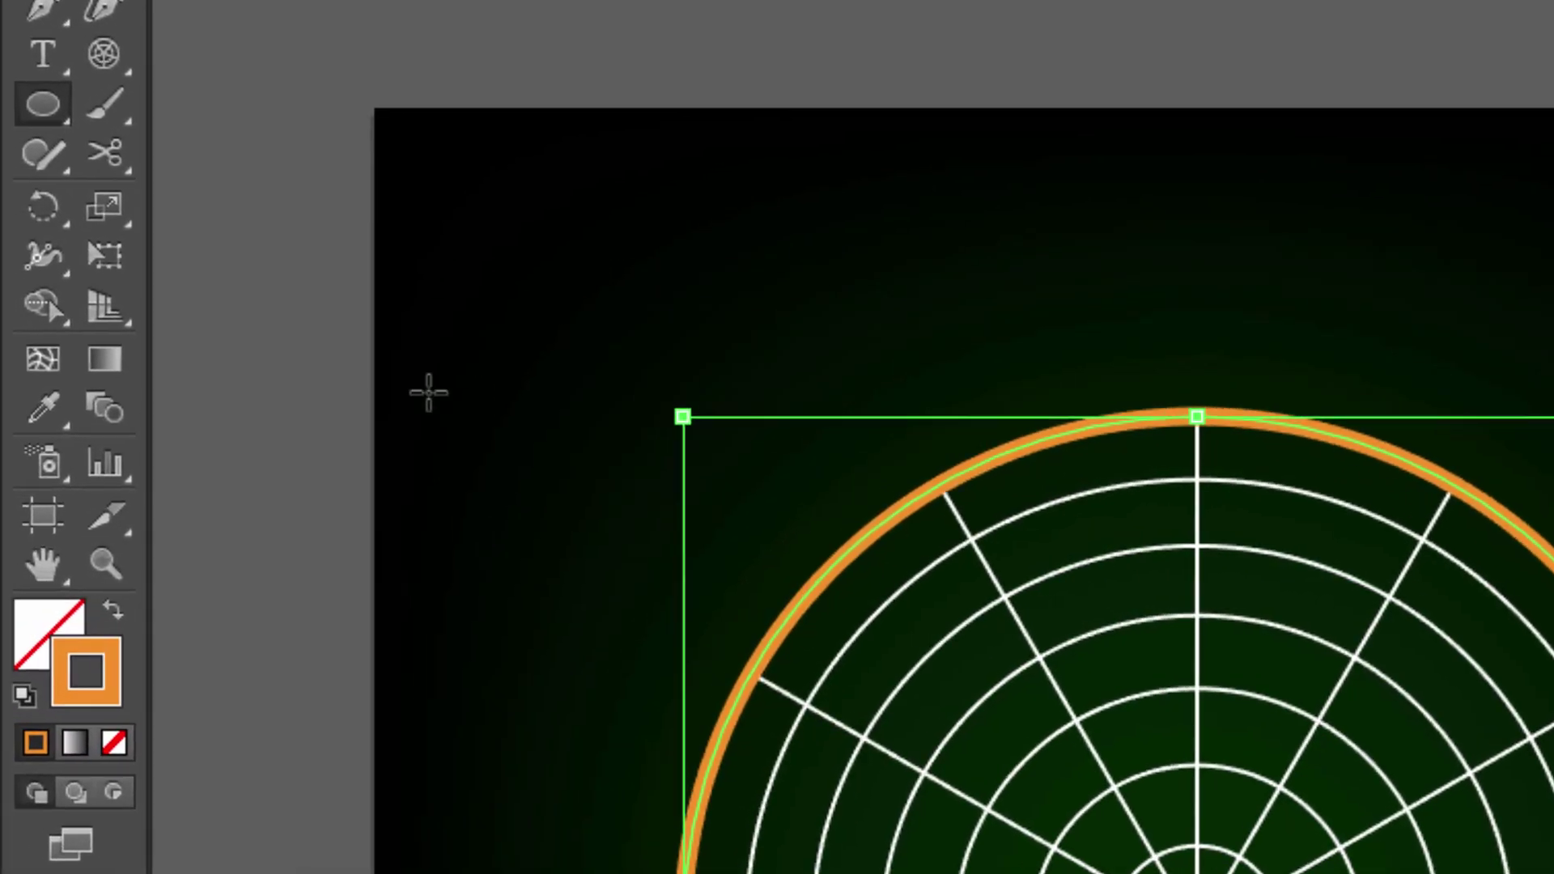
Switch to the Pencil tool and zoom in on the artboard's lower left.
{"action": "left_click", "coordinate": [39, 152]}
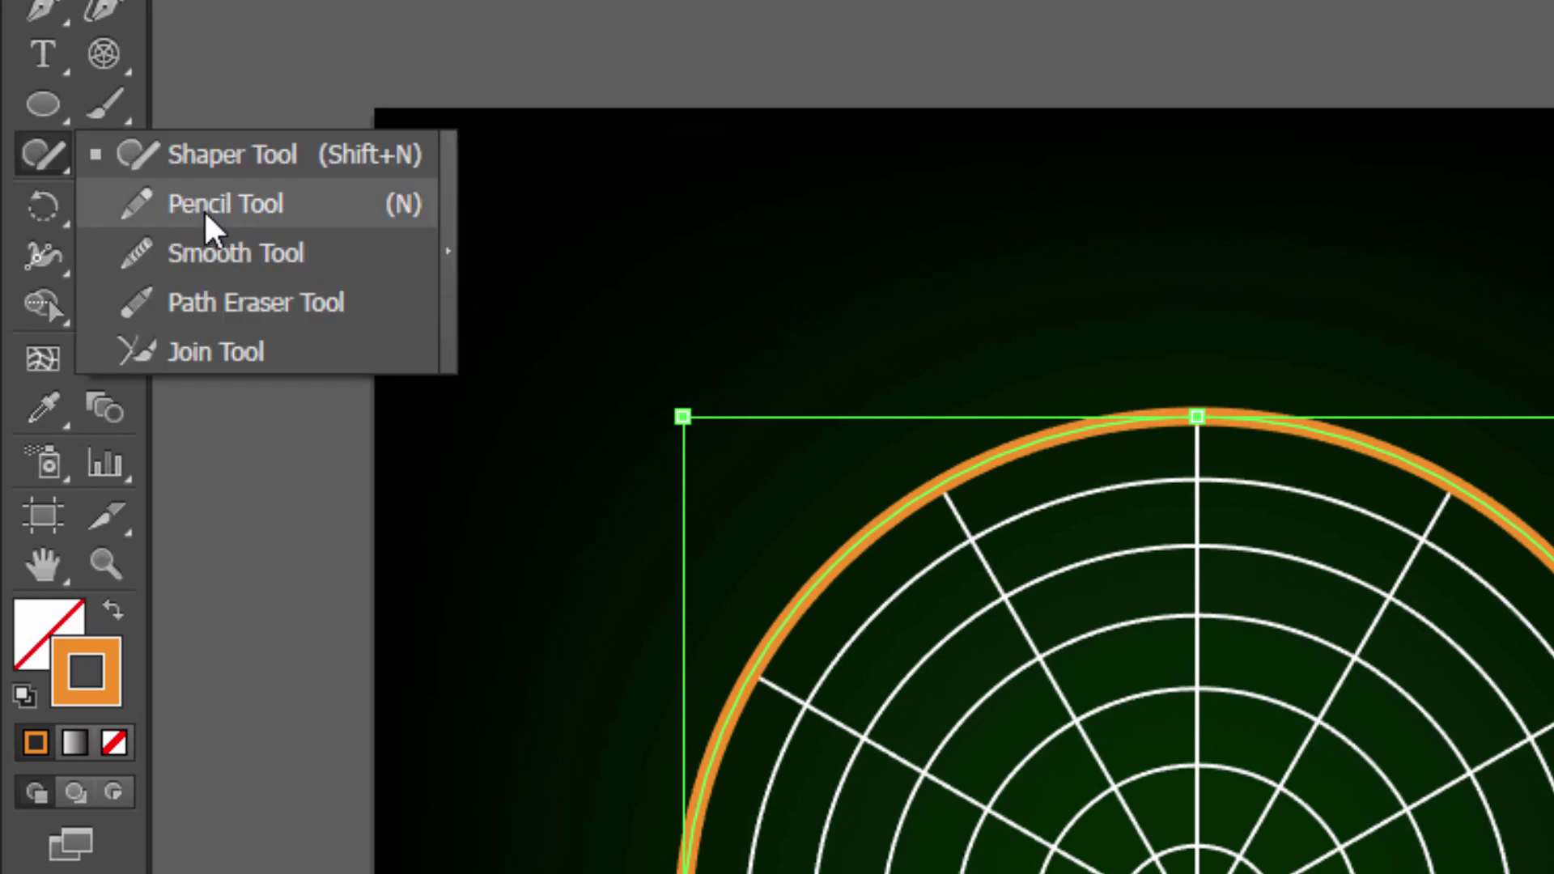
{"action": "left_click", "coordinate": [213, 154]}
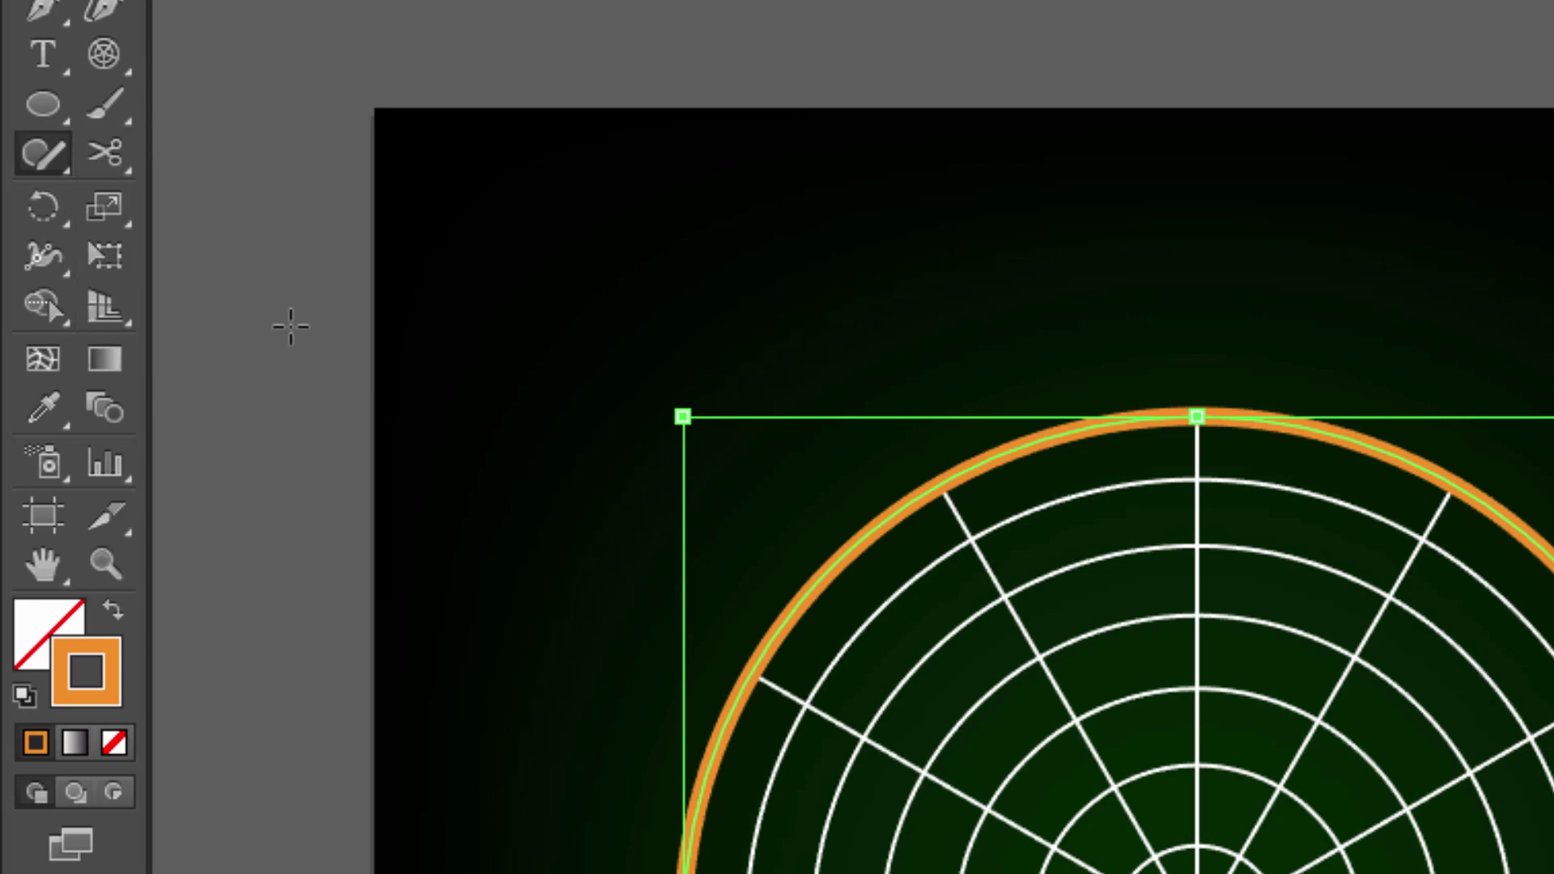
{"action": "key", "text": "n"}
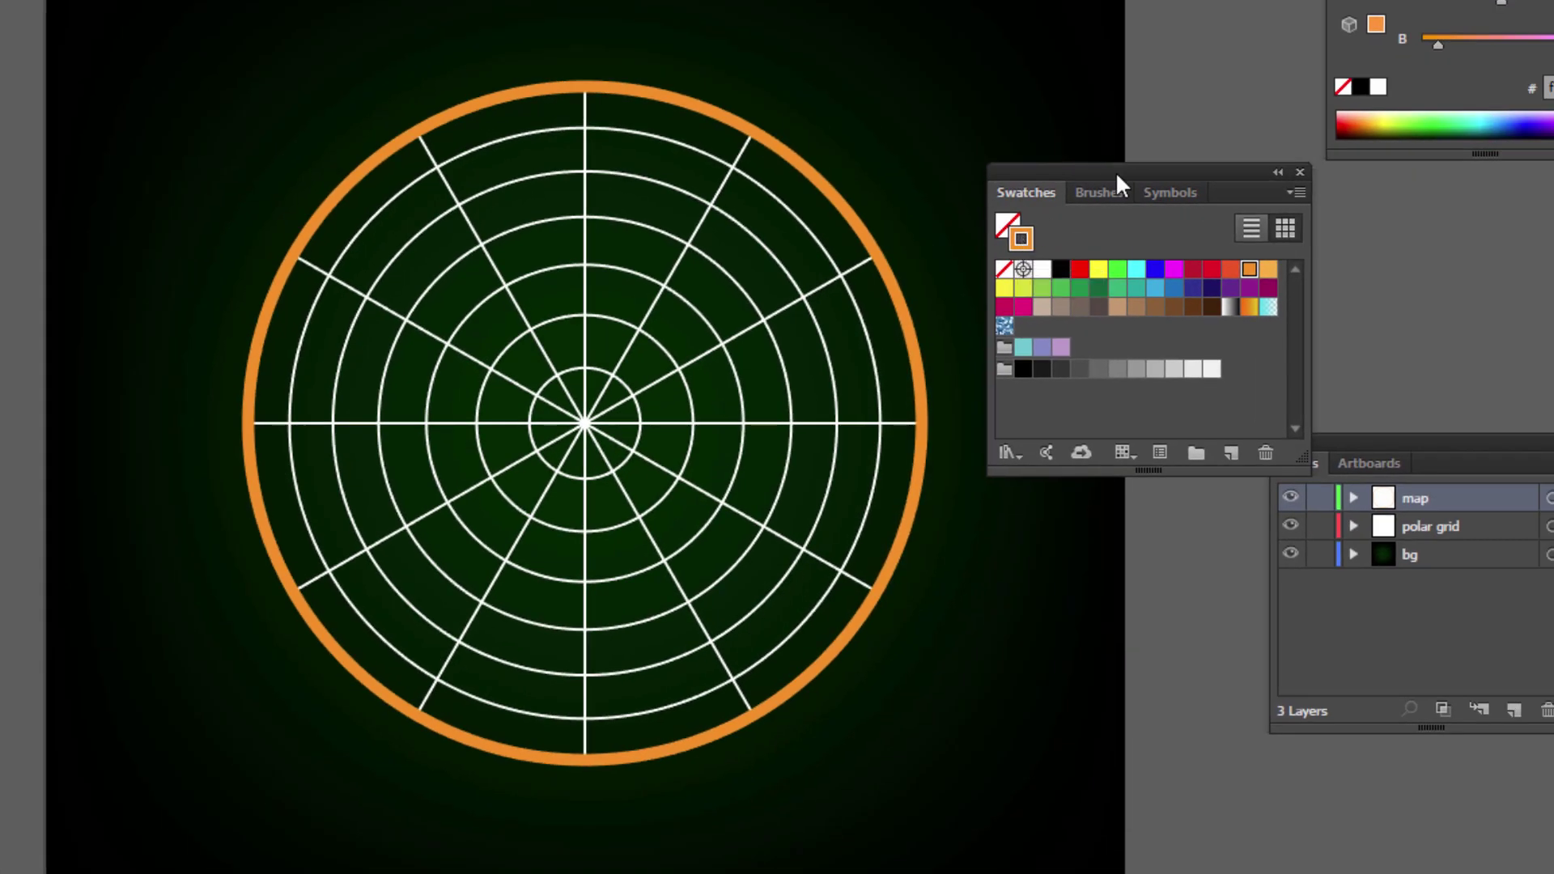
{"action": "left_click_drag", "start_coordinate": [1116, 171], "coordinate": [1189, 177]}
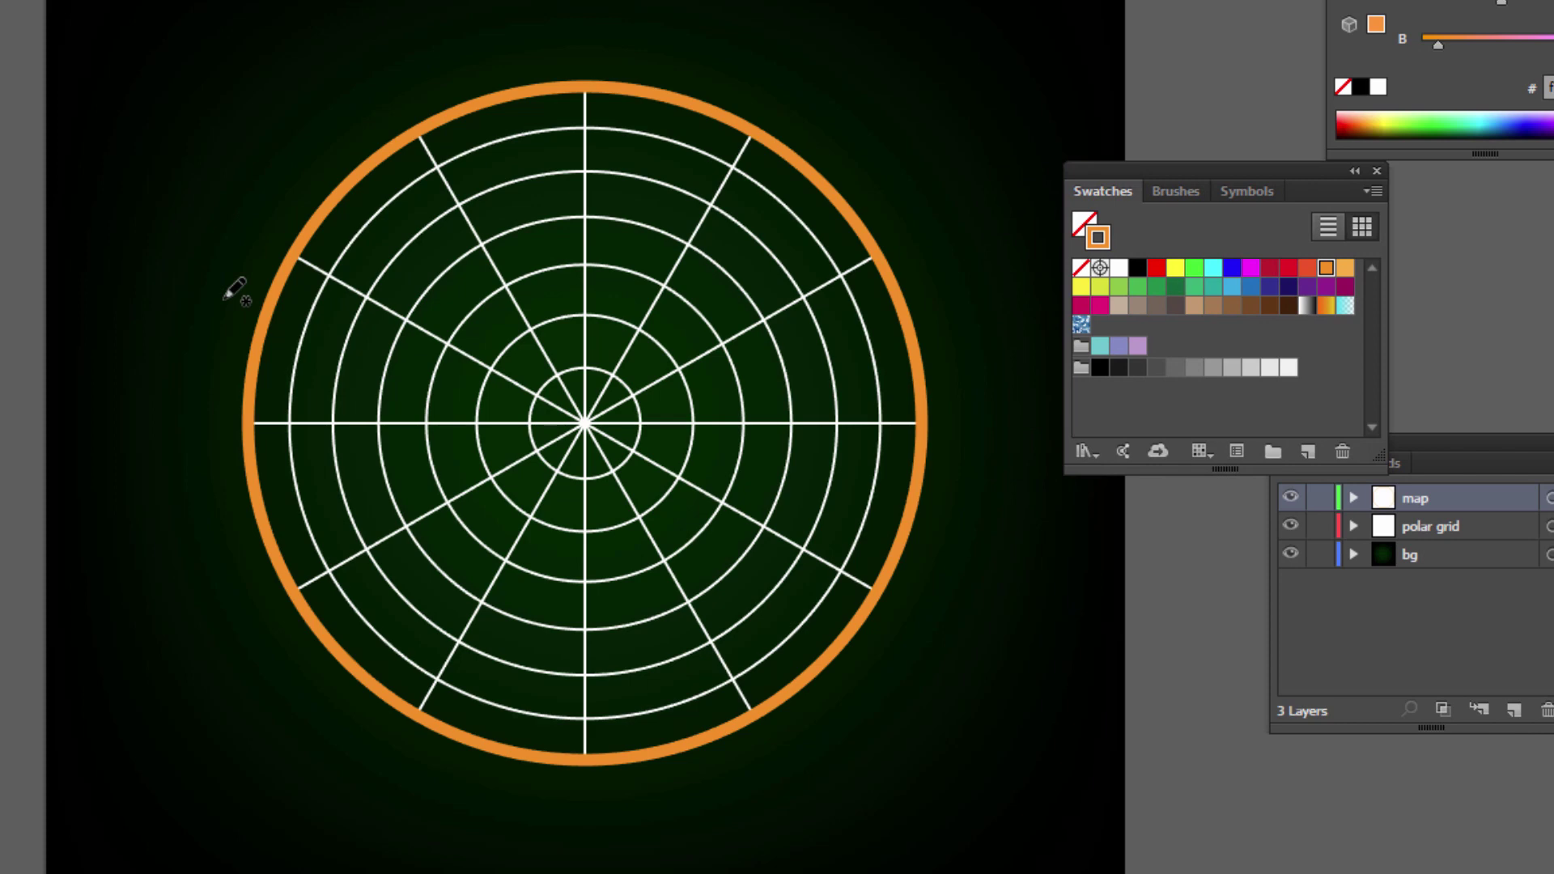
{"action": "key", "text": "ctrl+0"}
{"action": "mouse_move", "coordinate": [843, 566]}
{"action": "left_mouse_down"}
{"action": "mouse_move", "coordinate": [817, 577]}
{"action": "mouse_move", "coordinate": [817, 531]}
{"action": "mouse_move", "coordinate": [868, 505]}
{"action": "left_mouse_up"}
{"action": "key", "text": "ctrl+equal"}
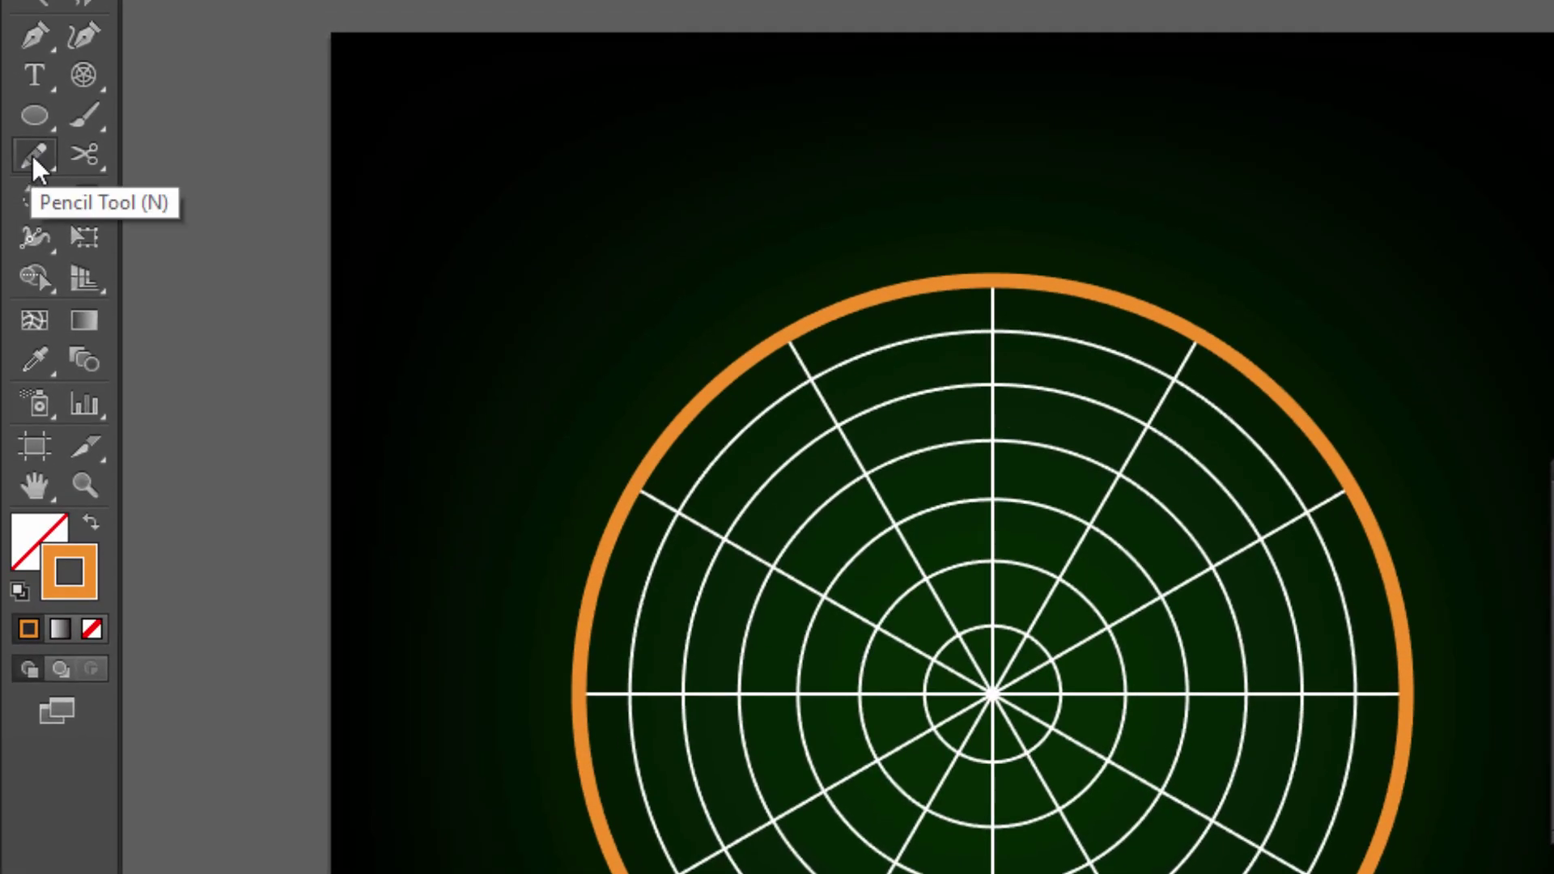
Set the Pencil fidelity slightly toward Accurate and confirm the settings.
{"action": "double_click", "coordinate": [33, 155]}
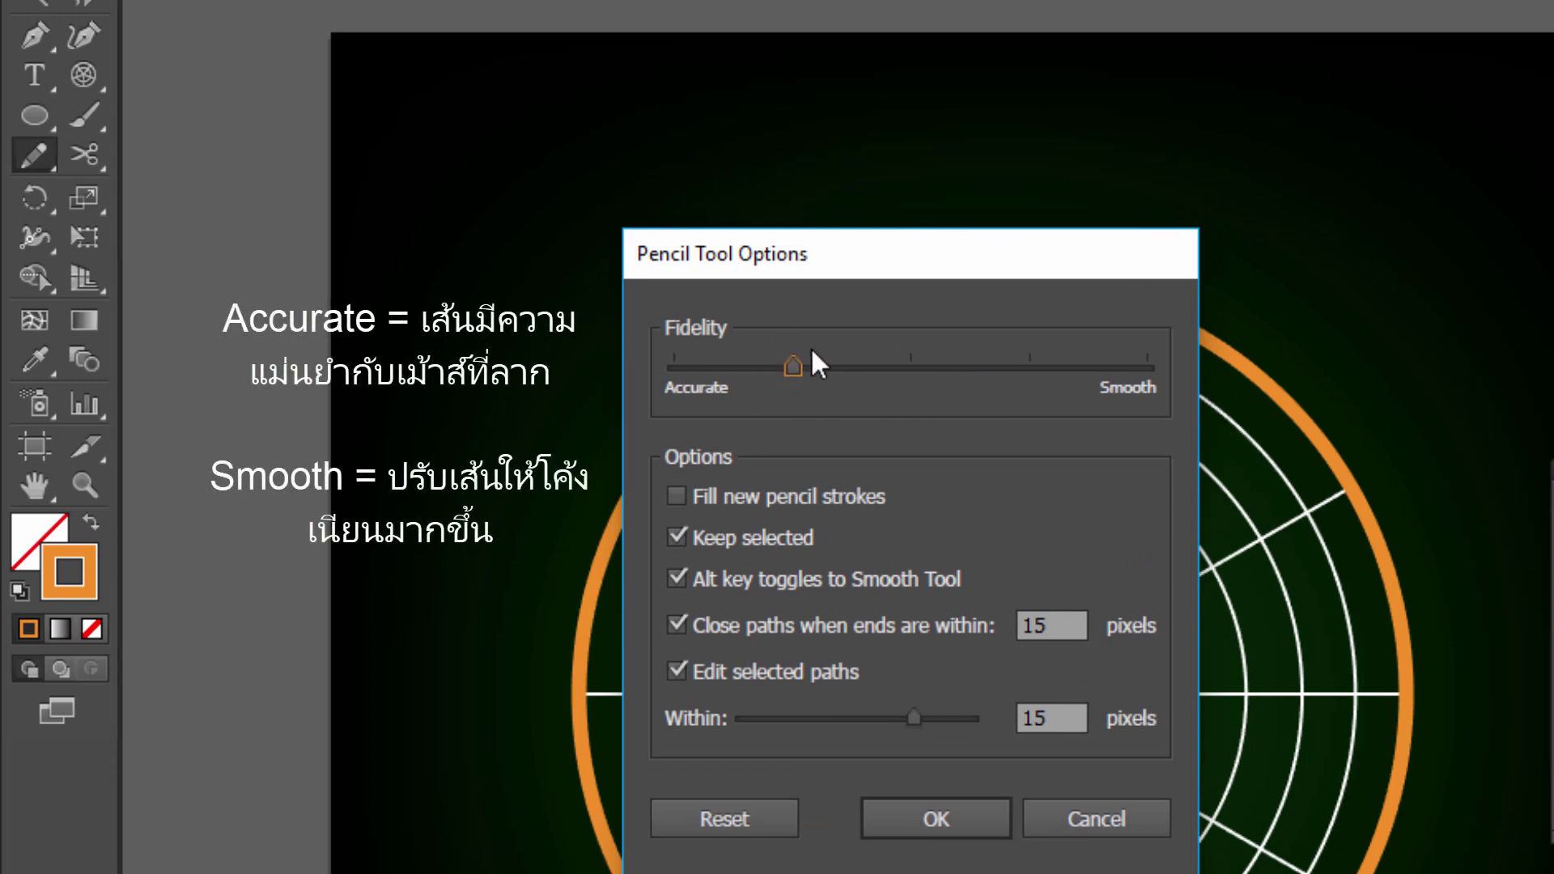
{"action": "left_click_drag", "start_coordinate": [798, 367], "coordinate": [855, 366]}
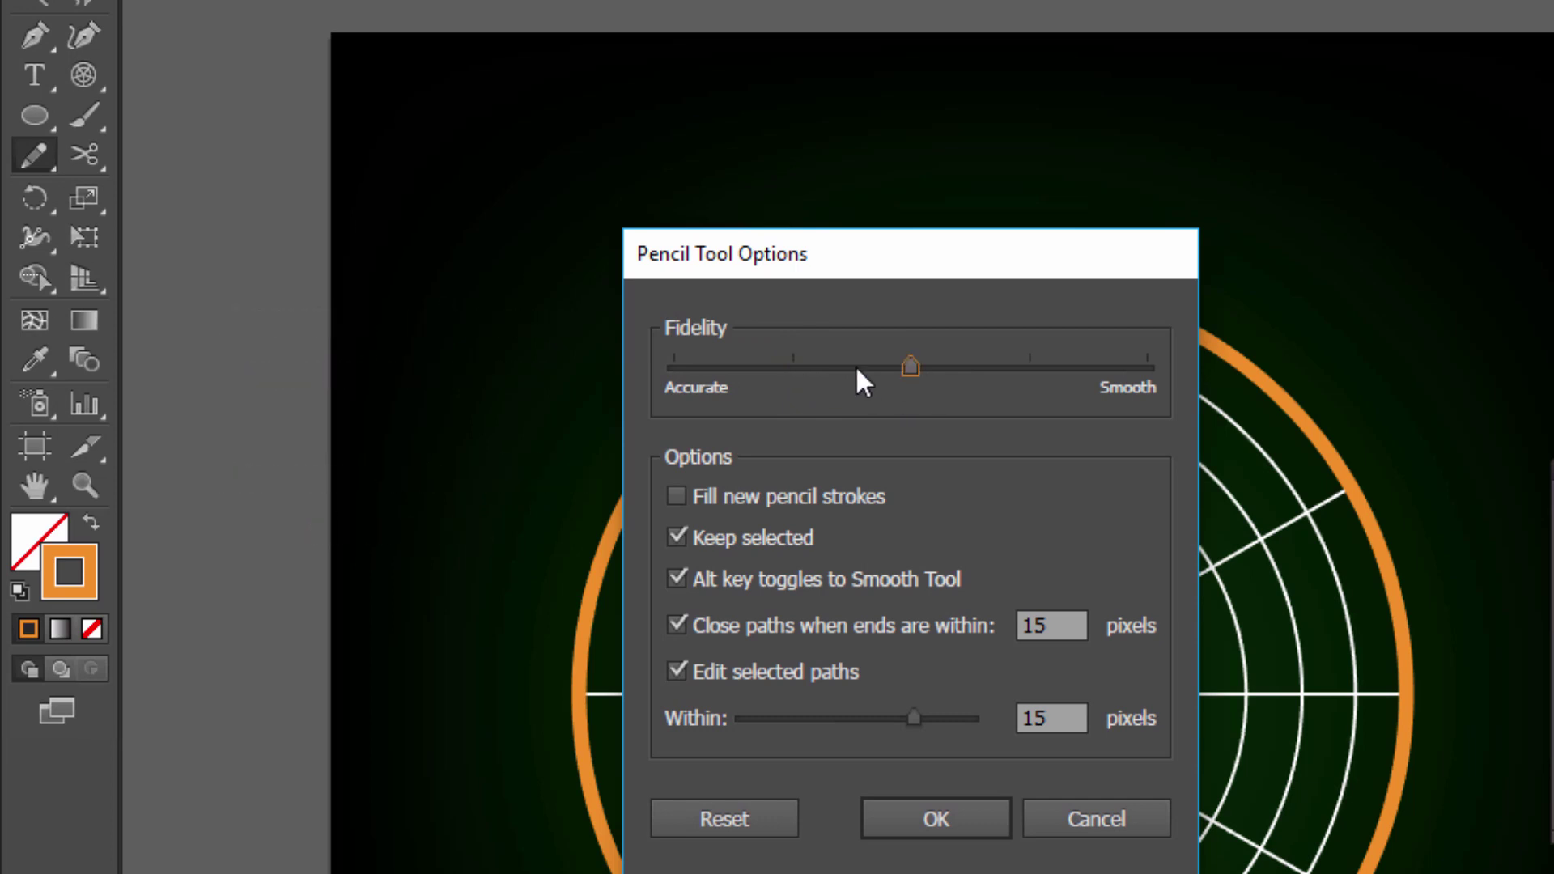
{"action": "left_click", "coordinate": [829, 376]}
{"action": "left_click", "coordinate": [961, 822]}
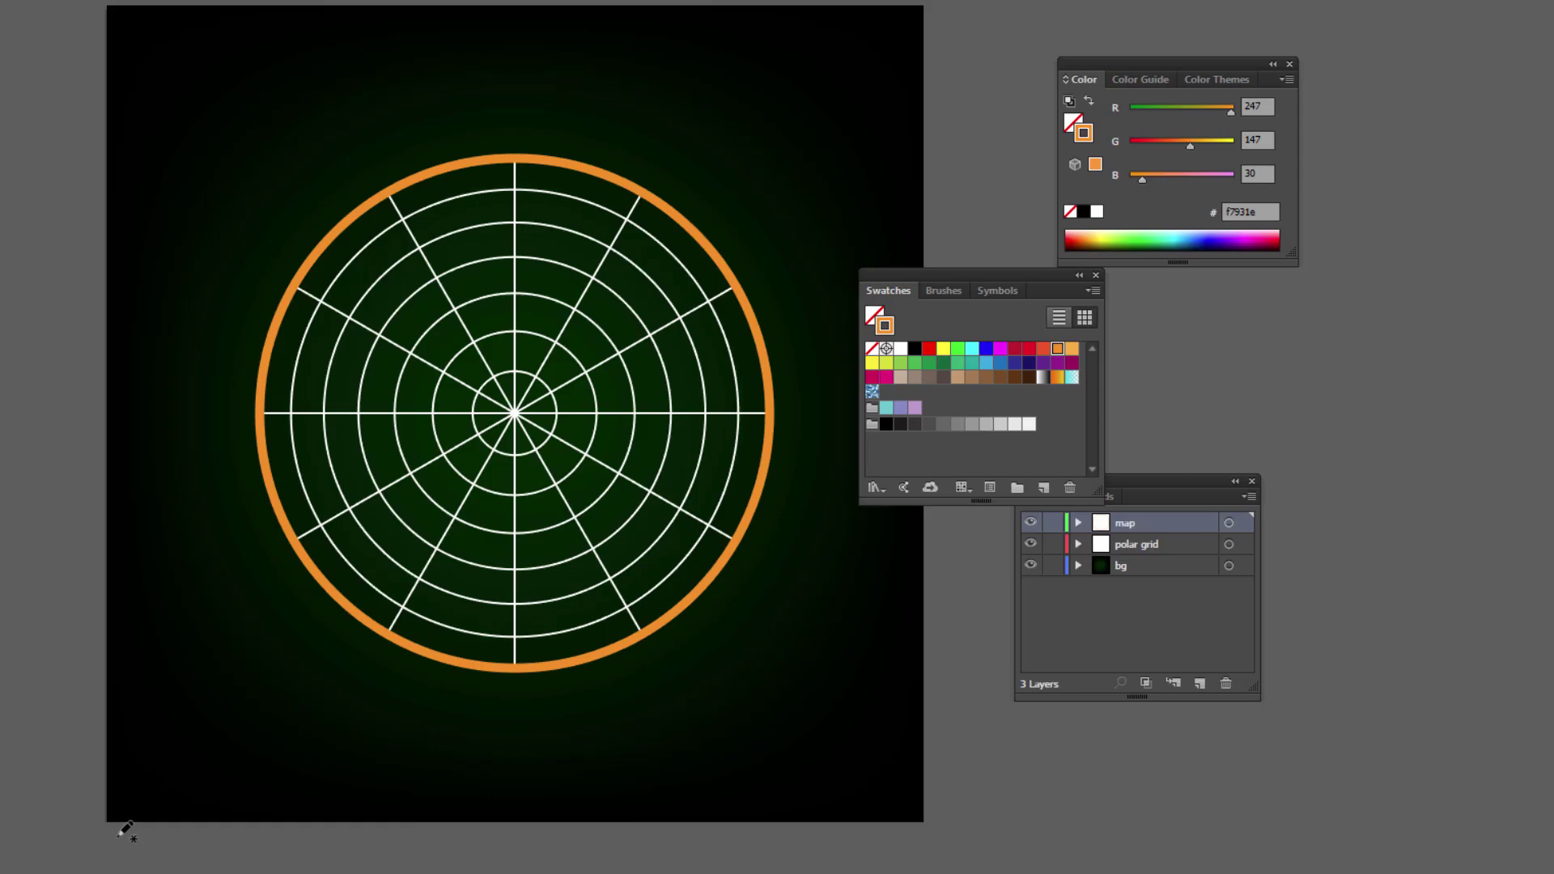
Pencil a closed jagged coastline over the upper radar and swap it to orange fill.
{"action": "mouse_move", "coordinate": [118, 836]}
{"action": "left_mouse_down"}
{"action": "mouse_move", "coordinate": [212, 654]}
{"action": "mouse_move", "coordinate": [306, 633]}
{"action": "mouse_move", "coordinate": [384, 569]}
{"action": "left_mouse_up"}
{"action": "mouse_move", "coordinate": [415, 542]}
{"action": "left_mouse_down"}
{"action": "mouse_move", "coordinate": [420, 508]}
{"action": "mouse_move", "coordinate": [393, 479]}
{"action": "mouse_move", "coordinate": [417, 415]}
{"action": "mouse_move", "coordinate": [514, 421]}
{"action": "mouse_move", "coordinate": [587, 394]}
{"action": "mouse_move", "coordinate": [612, 352]}
{"action": "mouse_move", "coordinate": [573, 293]}
{"action": "mouse_move", "coordinate": [496, 279]}
{"action": "mouse_move", "coordinate": [558, 260]}
{"action": "mouse_move", "coordinate": [606, 280]}
{"action": "mouse_move", "coordinate": [741, 398]}
{"action": "mouse_move", "coordinate": [792, 365]}
{"action": "mouse_move", "coordinate": [804, 332]}
{"action": "left_mouse_up"}
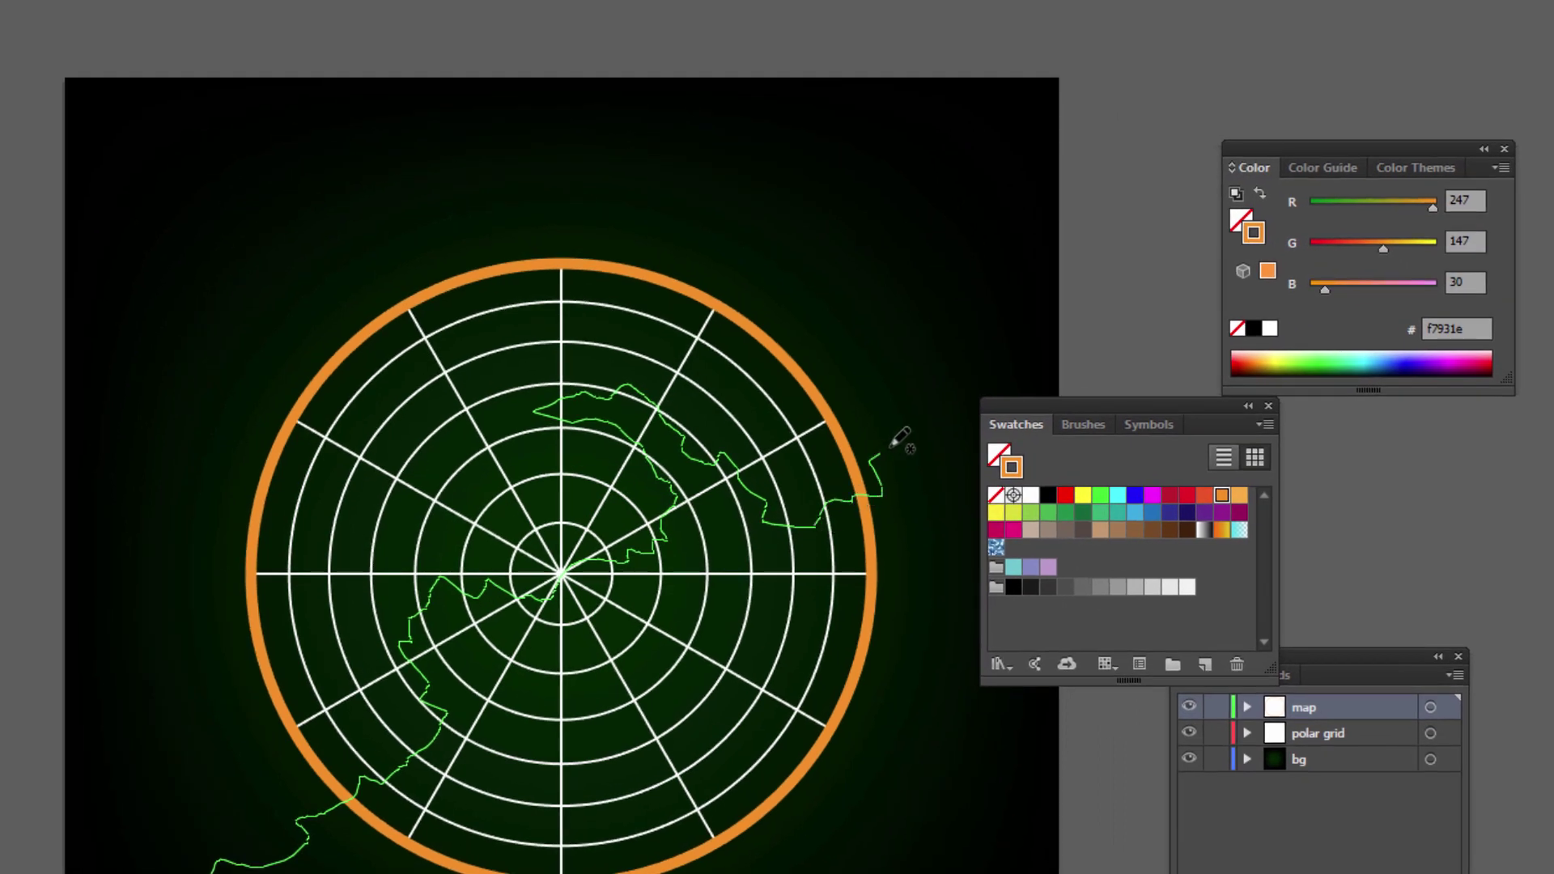
{"action": "mouse_move", "coordinate": [891, 447]}
{"action": "left_mouse_down"}
{"action": "mouse_move", "coordinate": [955, 325]}
{"action": "mouse_move", "coordinate": [961, 235]}
{"action": "mouse_move", "coordinate": [1002, 161]}
{"action": "mouse_move", "coordinate": [953, 146]}
{"action": "mouse_move", "coordinate": [949, 122]}
{"action": "mouse_move", "coordinate": [1055, 70]}
{"action": "mouse_move", "coordinate": [1049, 46]}
{"action": "mouse_move", "coordinate": [567, 2]}
{"action": "mouse_move", "coordinate": [6, 57]}
{"action": "mouse_move", "coordinate": [11, 625]}
{"action": "mouse_move", "coordinate": [89, 842]}
{"action": "mouse_move", "coordinate": [115, 841]}
{"action": "left_mouse_up"}
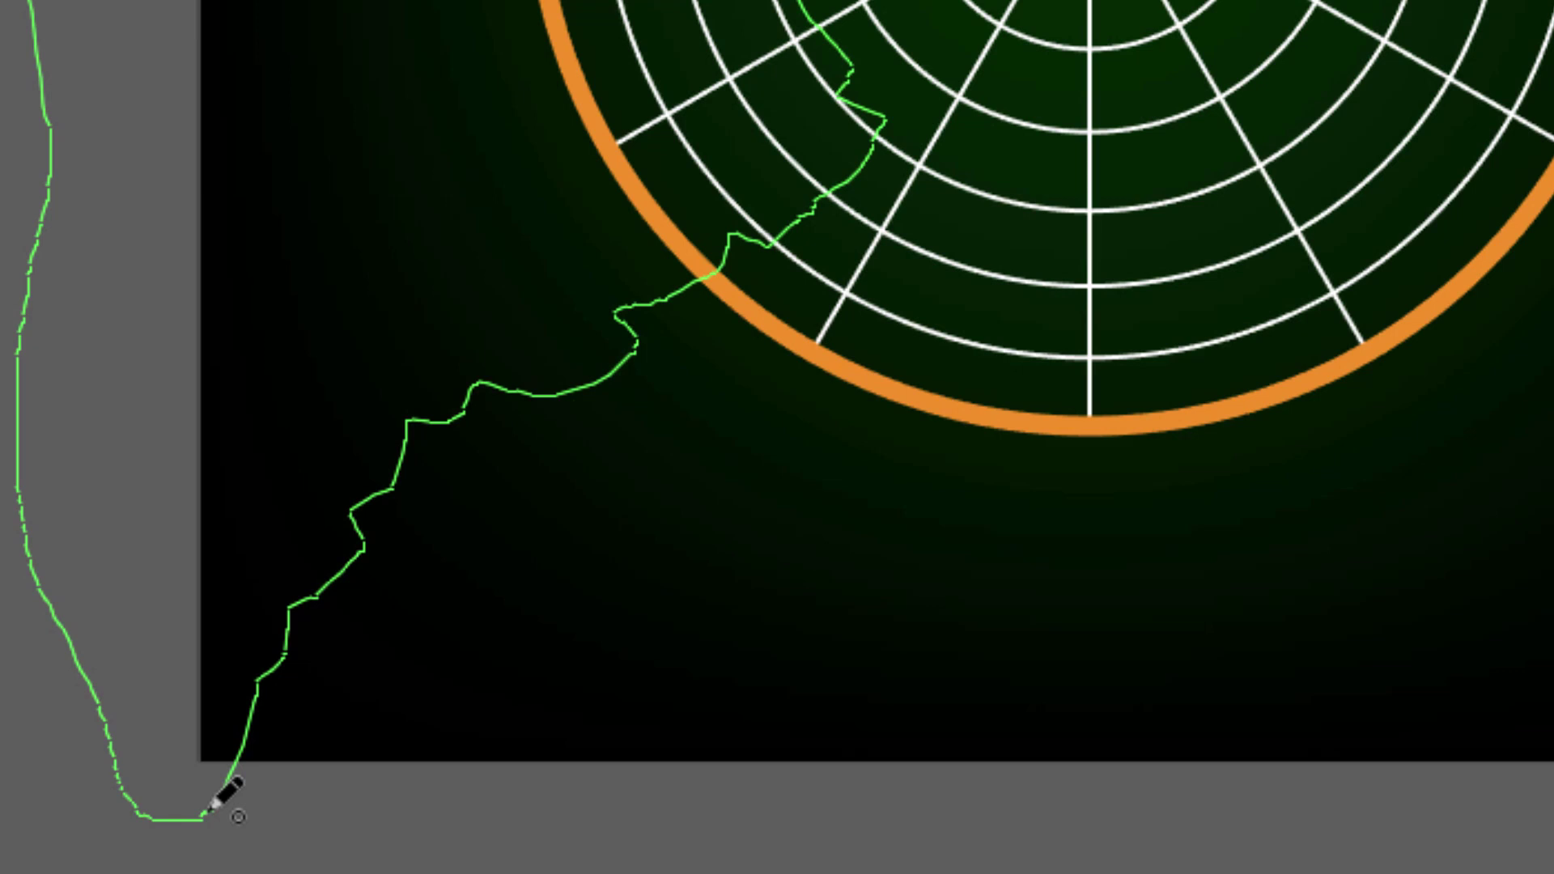
{"action": "left_click_drag", "start_coordinate": [207, 811], "coordinate": [204, 813]}
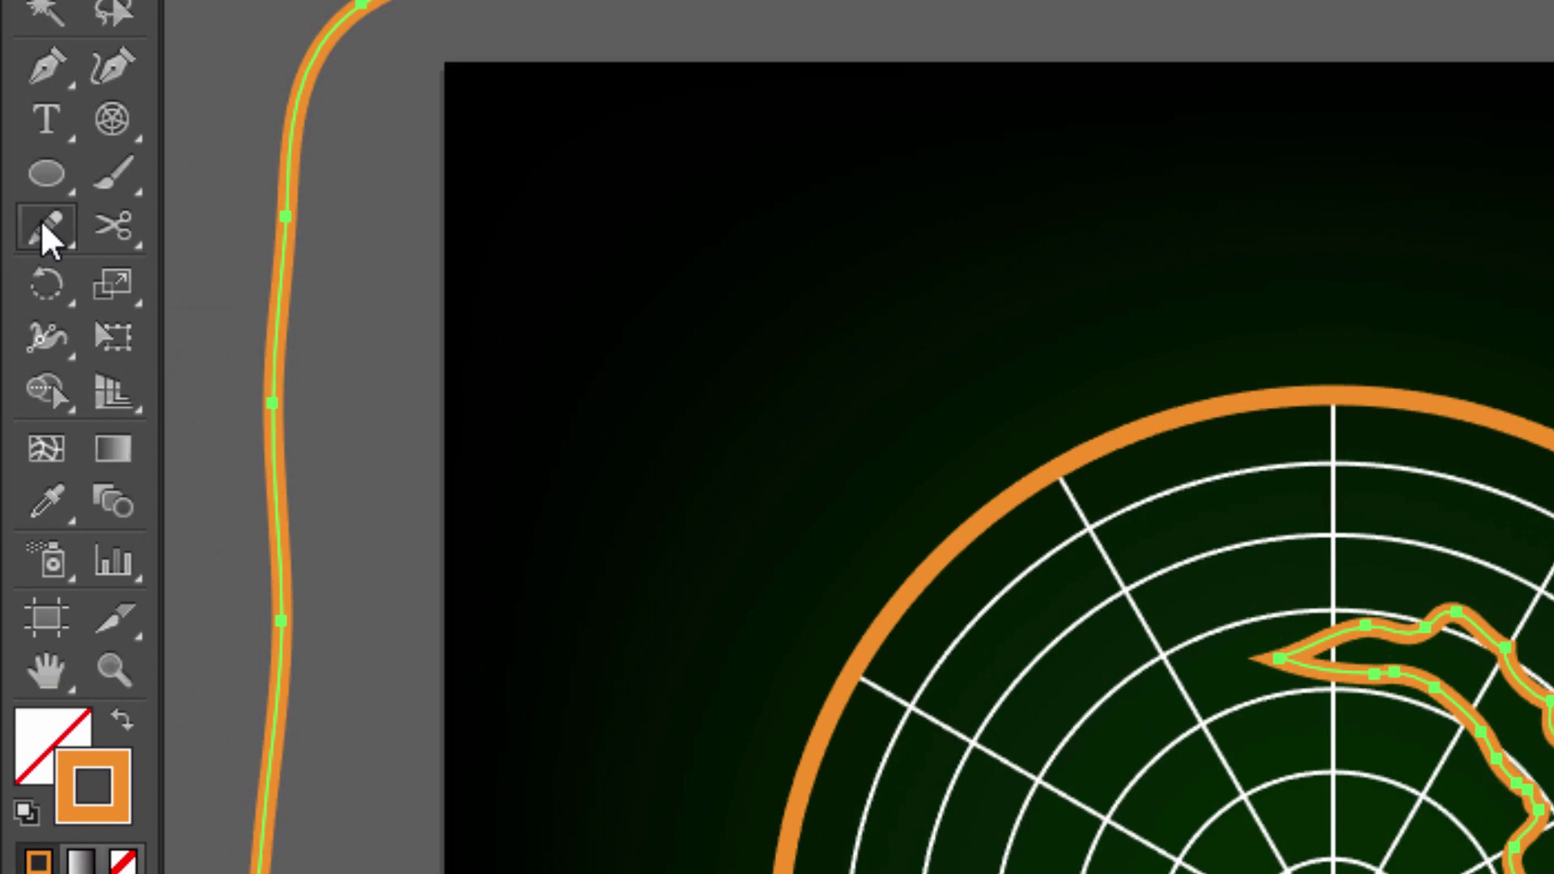
{"action": "double_click", "coordinate": [42, 225]}
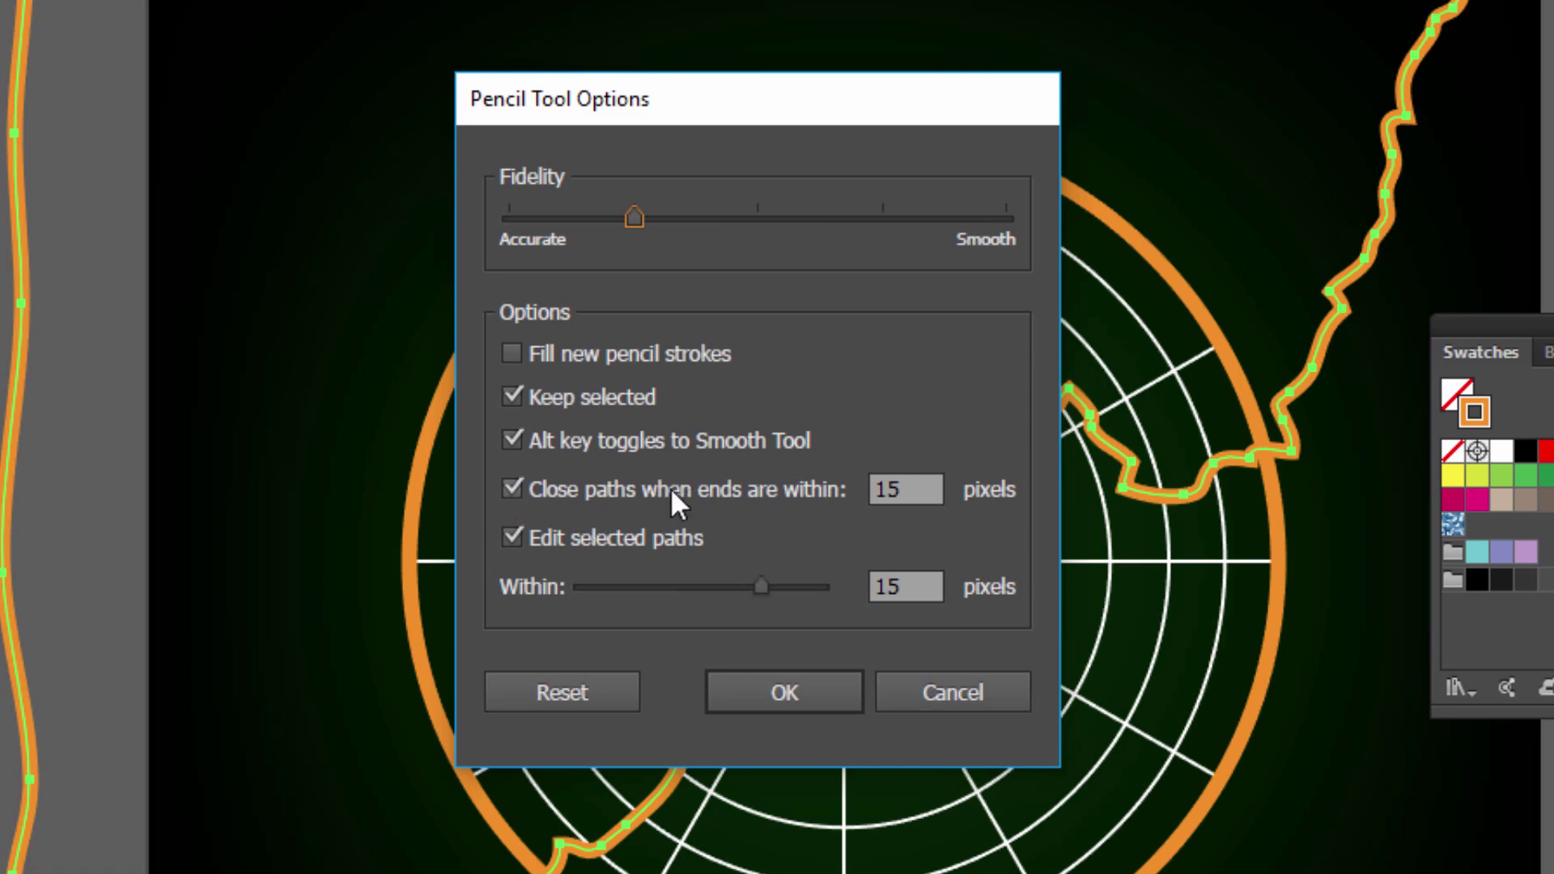
{"action": "key", "text": "Return"}
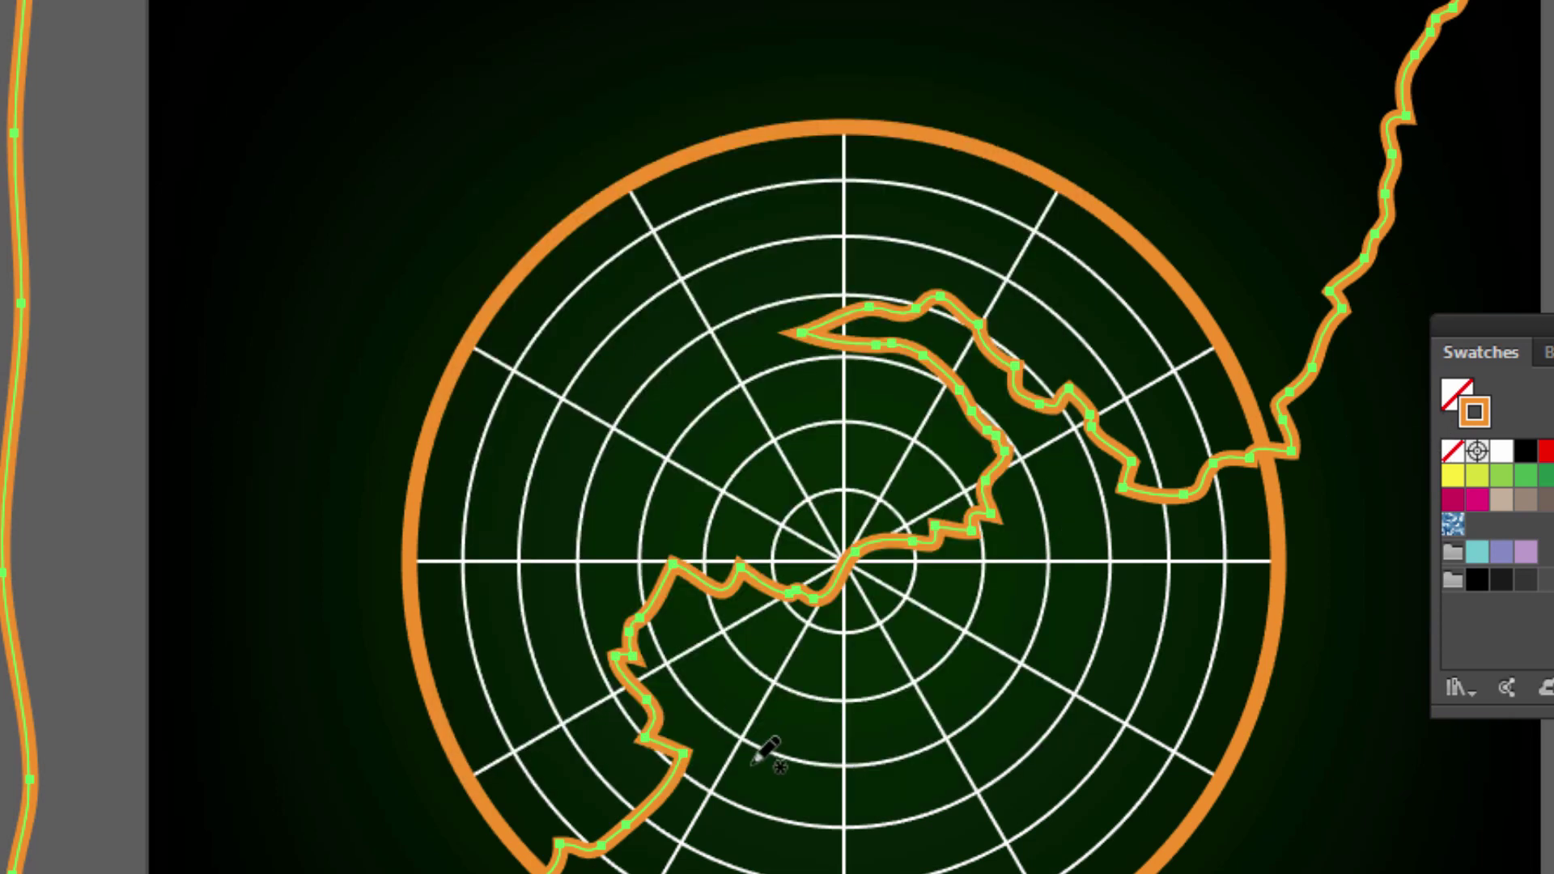
{"action": "key", "text": "shift+x"}
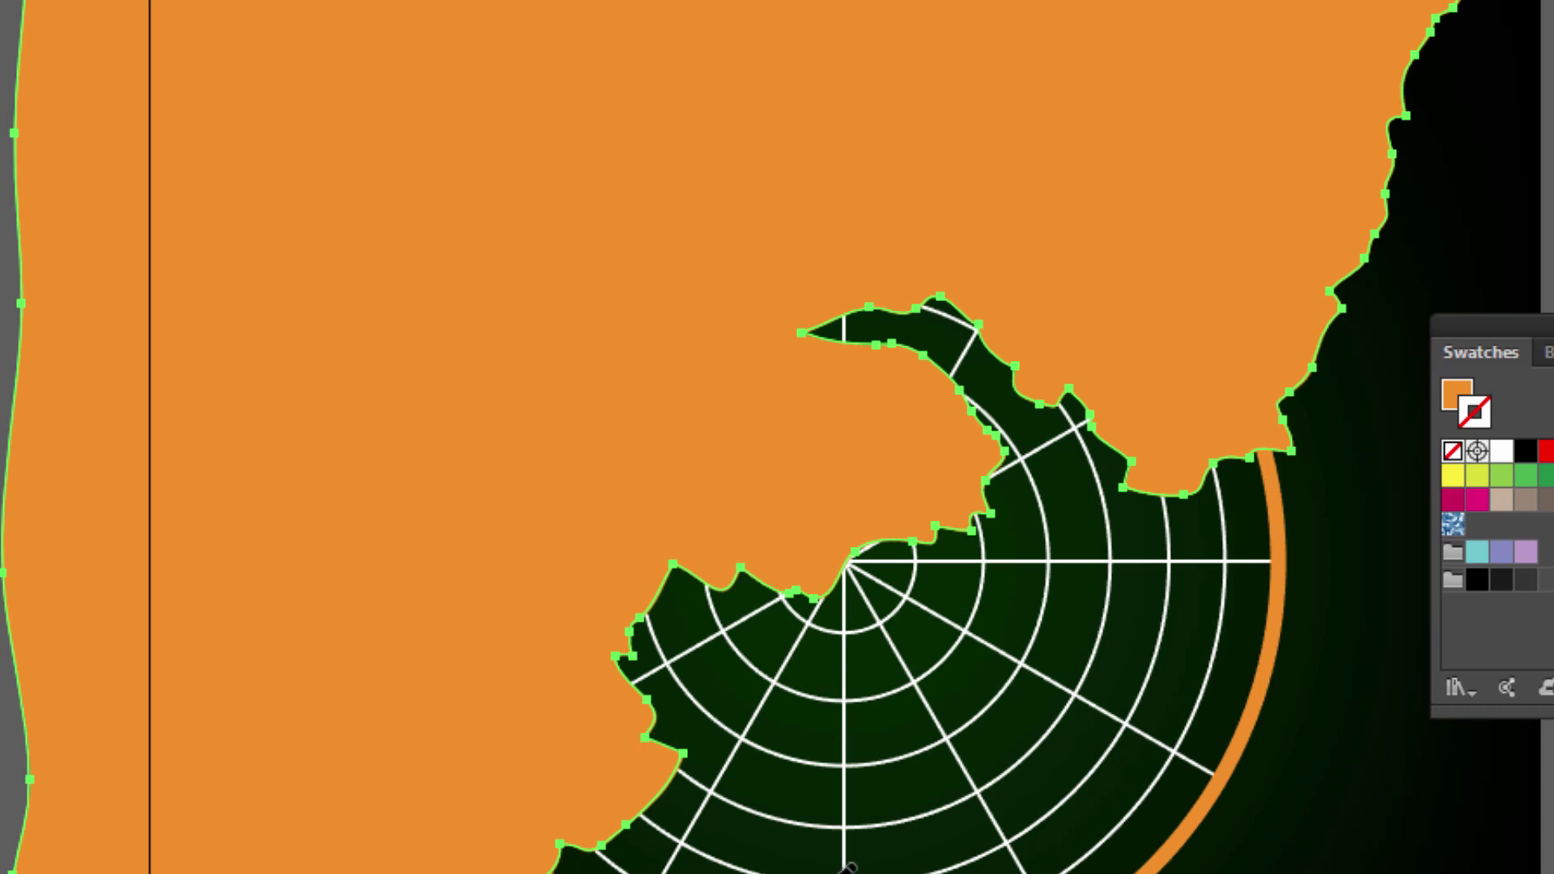
Draw a second landmass inside the grid and join its open ends with Ctrl+J.
{"action": "scroll", "coordinate": [848, 866], "scroll_direction": "up", "scroll_amount": 5}
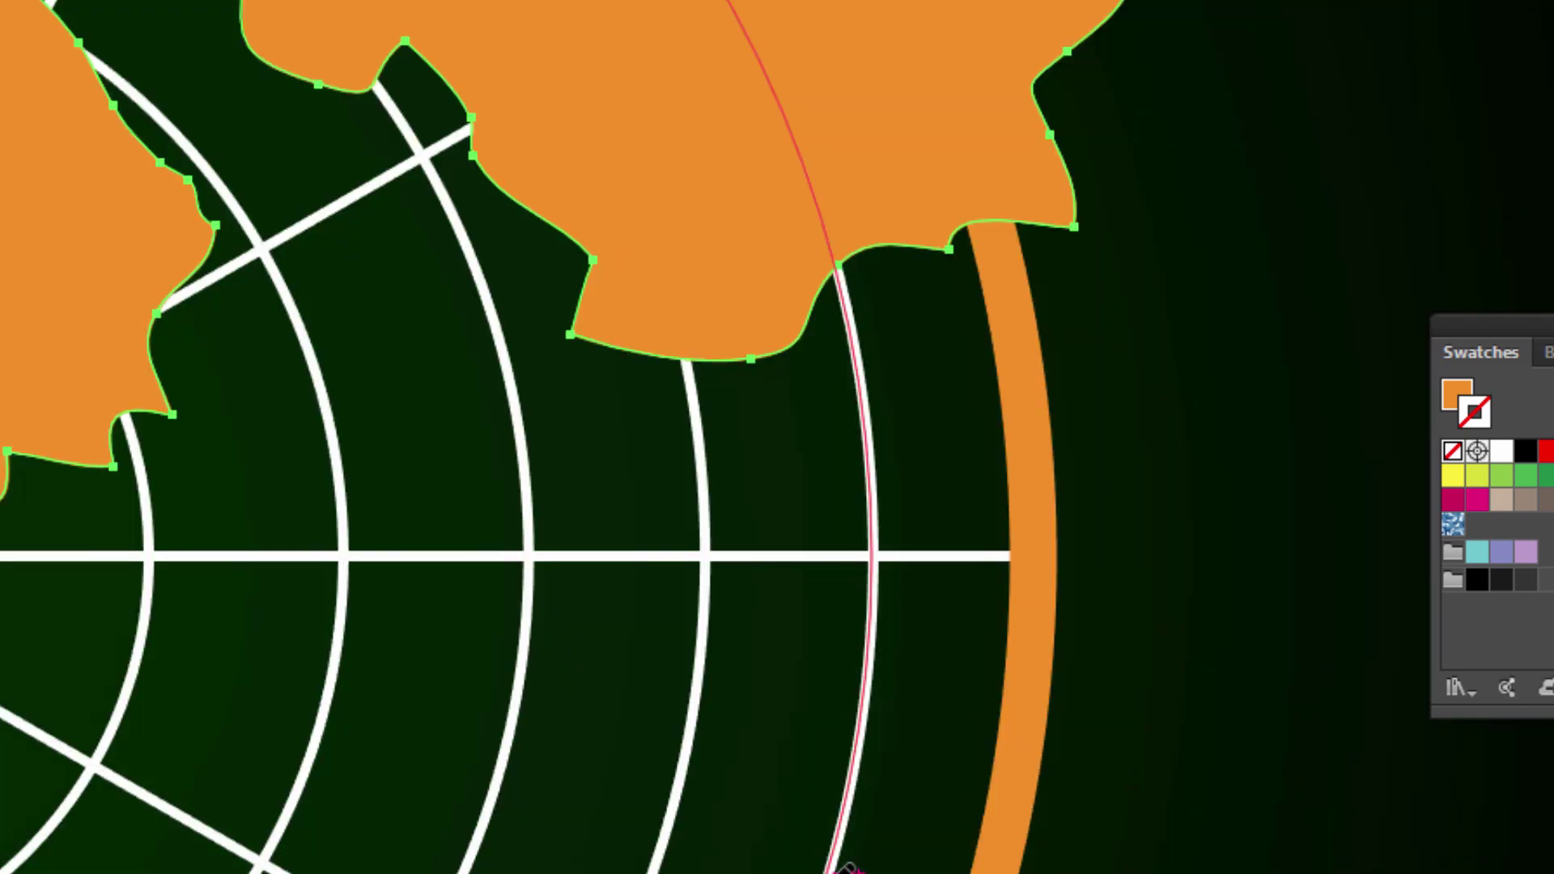
{"action": "mouse_move", "coordinate": [423, 756]}
{"action": "left_mouse_down"}
{"action": "mouse_move", "coordinate": [843, 784]}
{"action": "mouse_move", "coordinate": [770, 712]}
{"action": "left_mouse_up"}
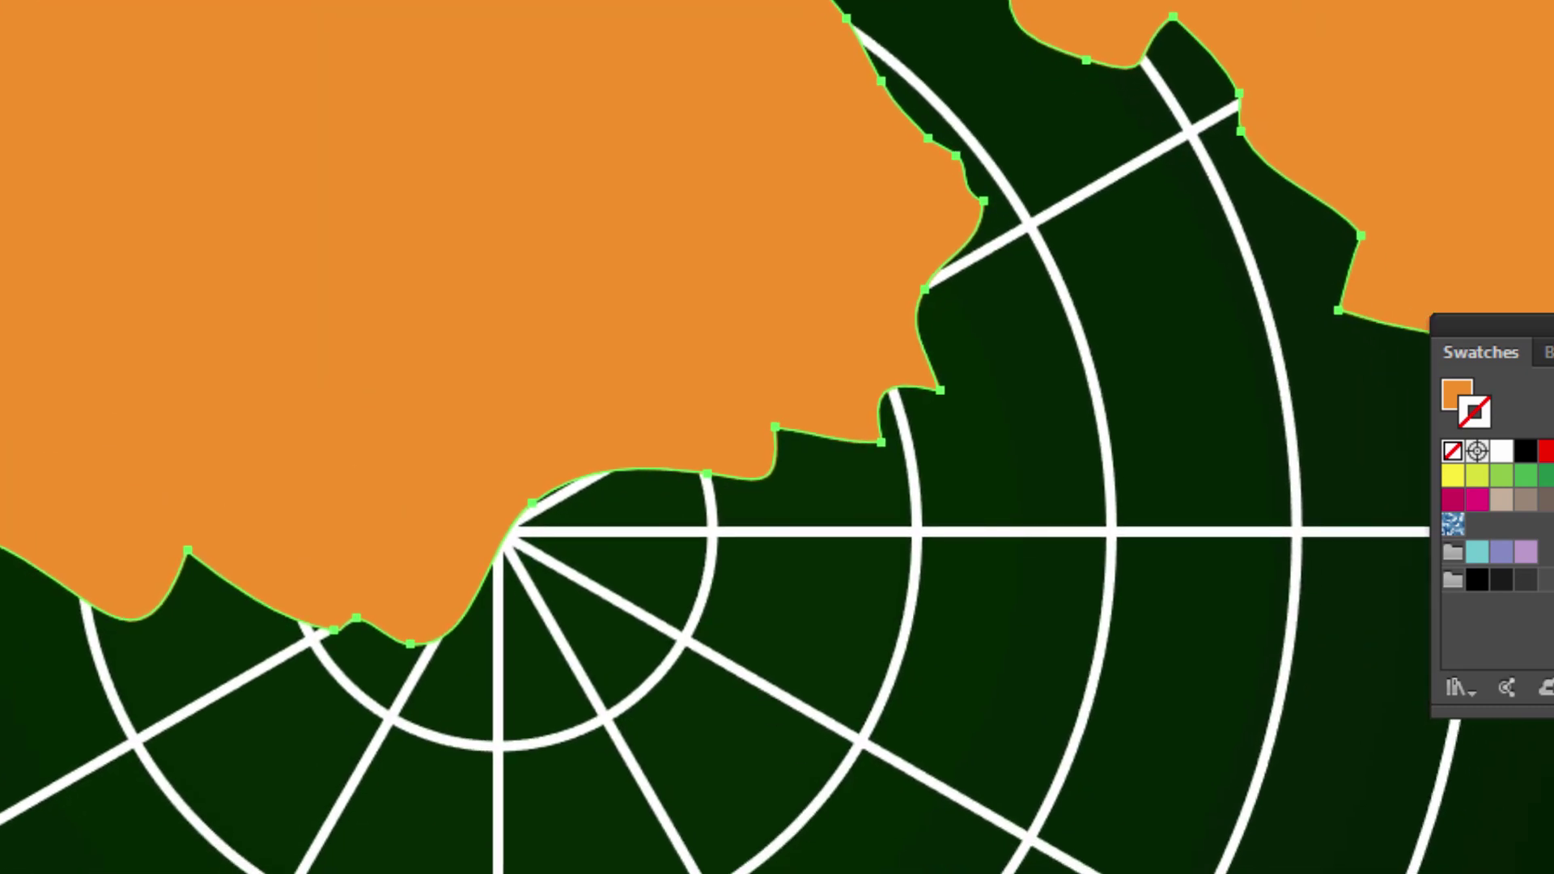
{"action": "left_click_drag", "start_coordinate": [787, 873], "coordinate": [929, 847]}
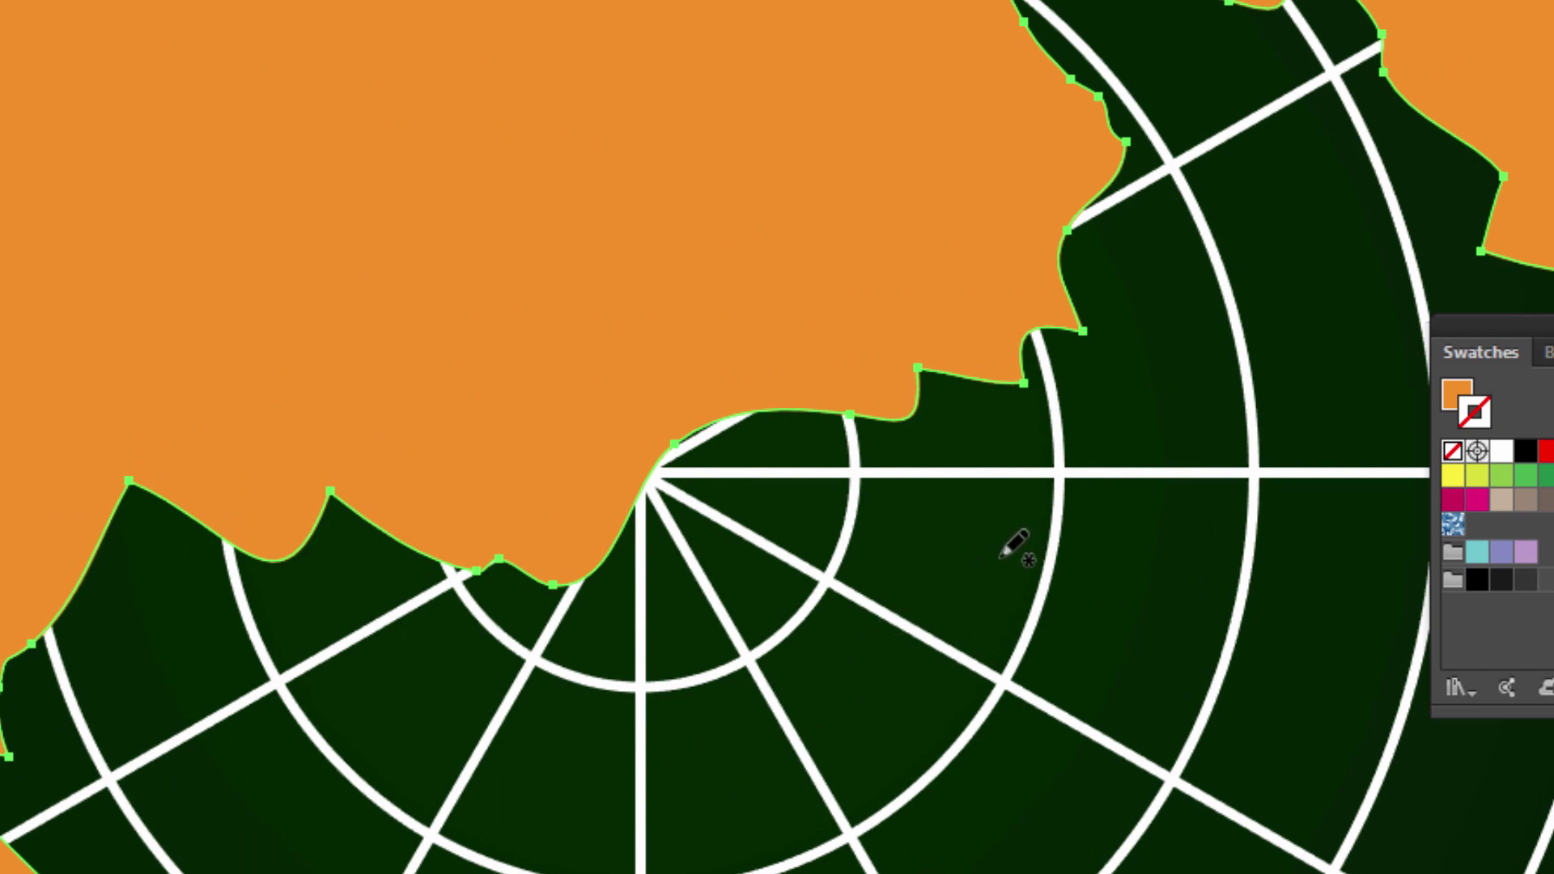
{"action": "mouse_move", "coordinate": [986, 558]}
{"action": "left_mouse_down"}
{"action": "mouse_move", "coordinate": [913, 657]}
{"action": "mouse_move", "coordinate": [891, 736]}
{"action": "mouse_move", "coordinate": [919, 781]}
{"action": "mouse_move", "coordinate": [885, 822]}
{"action": "mouse_move", "coordinate": [787, 837]}
{"action": "mouse_move", "coordinate": [758, 873]}
{"action": "left_mouse_up"}
{"action": "mouse_move", "coordinate": [879, 873]}
{"action": "left_mouse_down"}
{"action": "mouse_move", "coordinate": [1158, 647]}
{"action": "mouse_move", "coordinate": [1191, 474]}
{"action": "mouse_move", "coordinate": [1054, 491]}
{"action": "mouse_move", "coordinate": [1004, 524]}
{"action": "left_mouse_up"}
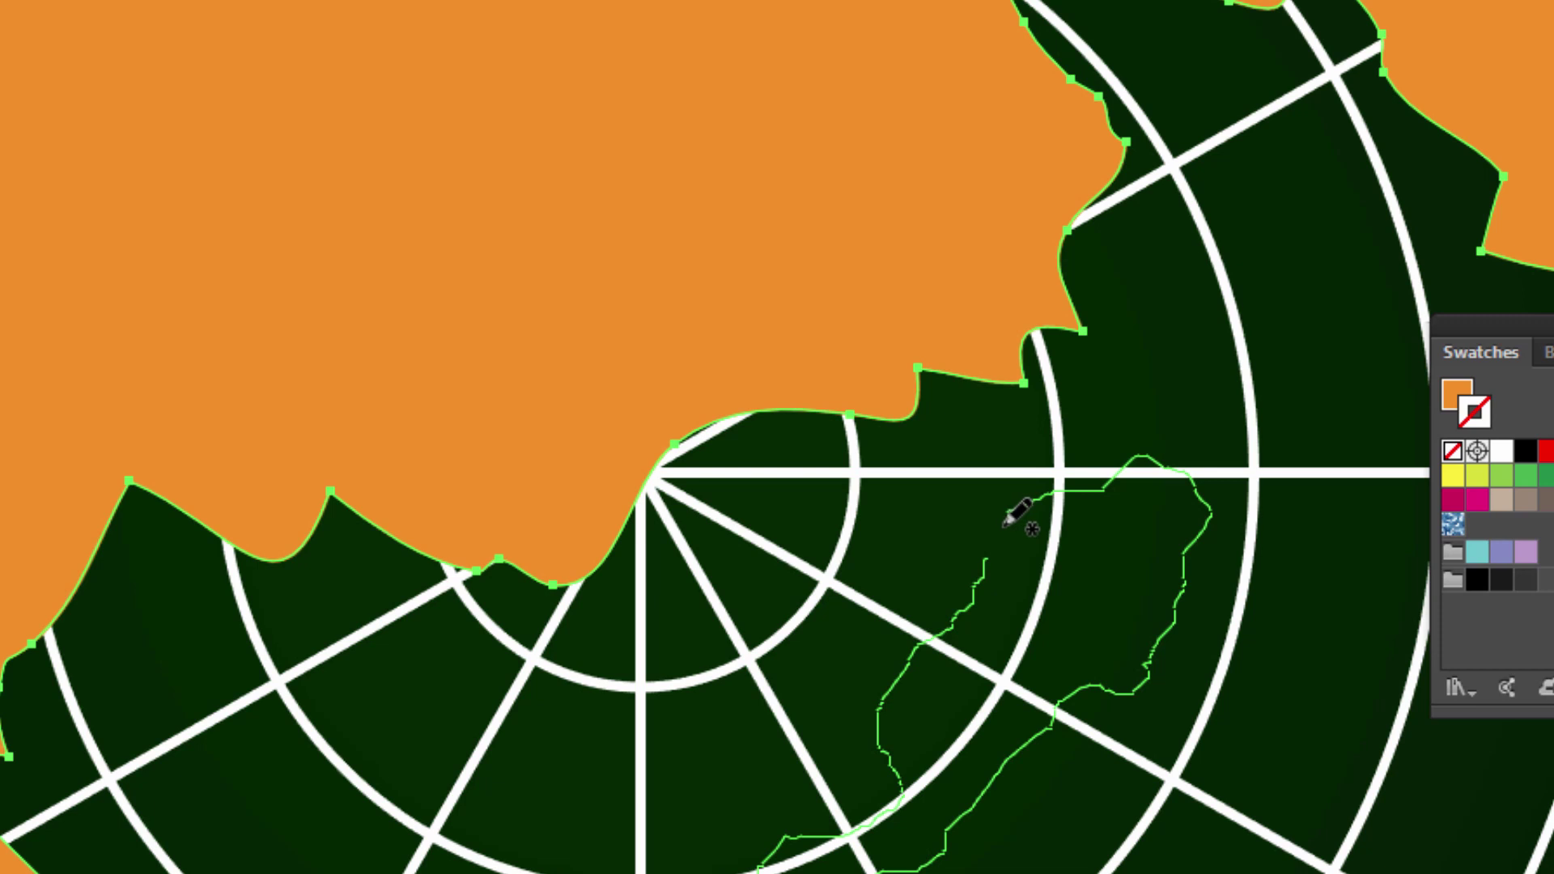
{"action": "left_click_drag", "start_coordinate": [1004, 525], "coordinate": [1009, 515]}
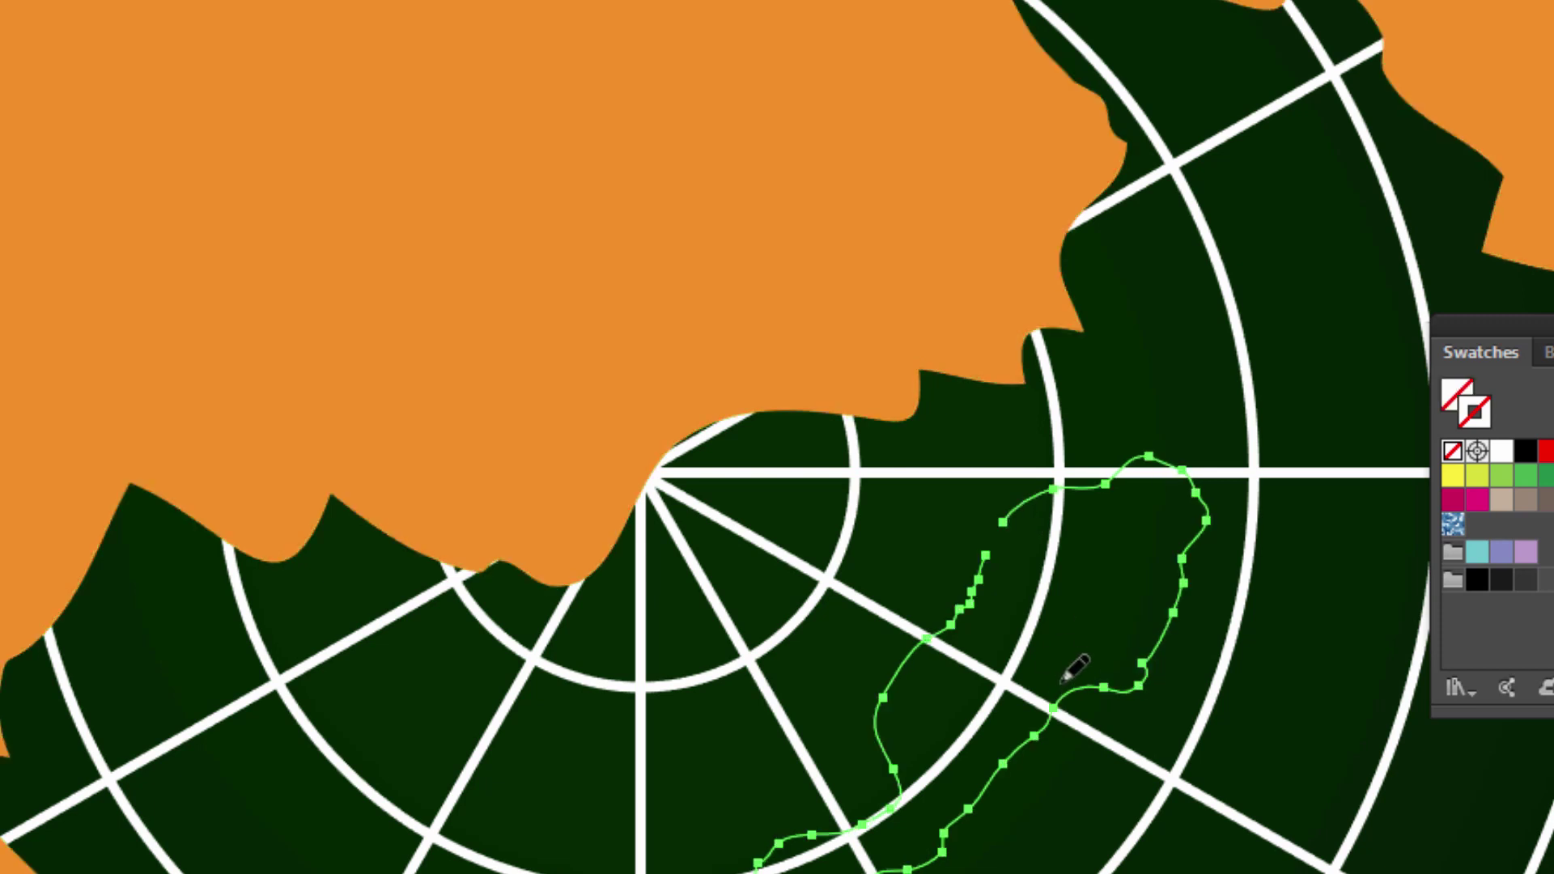
{"action": "key", "text": "ctrl+plus"}
{"action": "key", "text": "ctrl+plus"}
{"action": "key", "text": "ctrl+plus"}
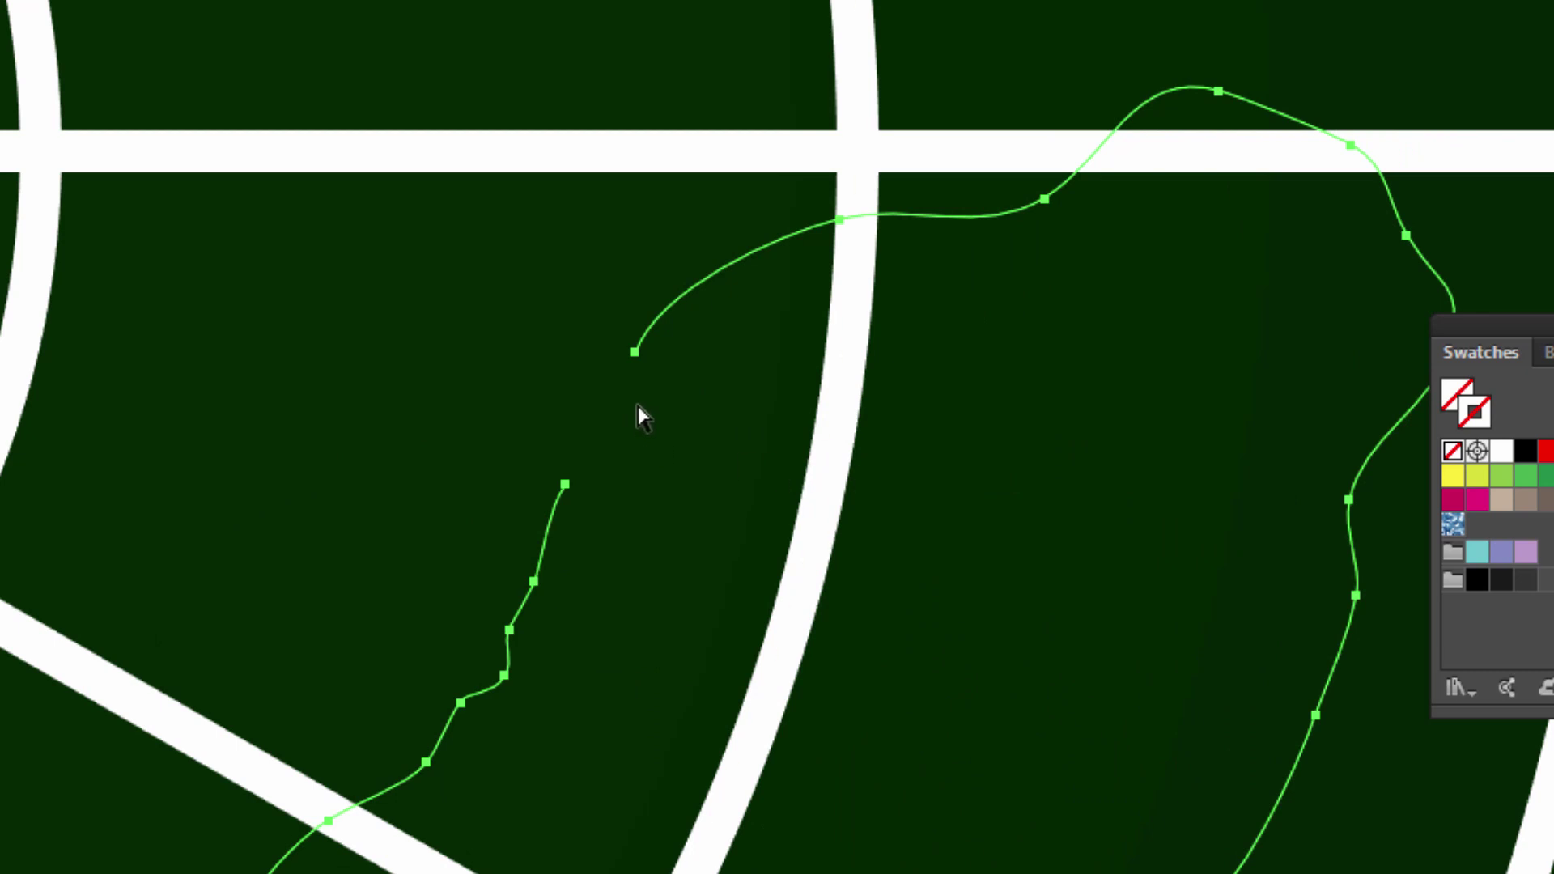
{"action": "left_click", "coordinate": [634, 354]}
{"action": "left_click", "coordinate": [565, 485], "text": "shift"}
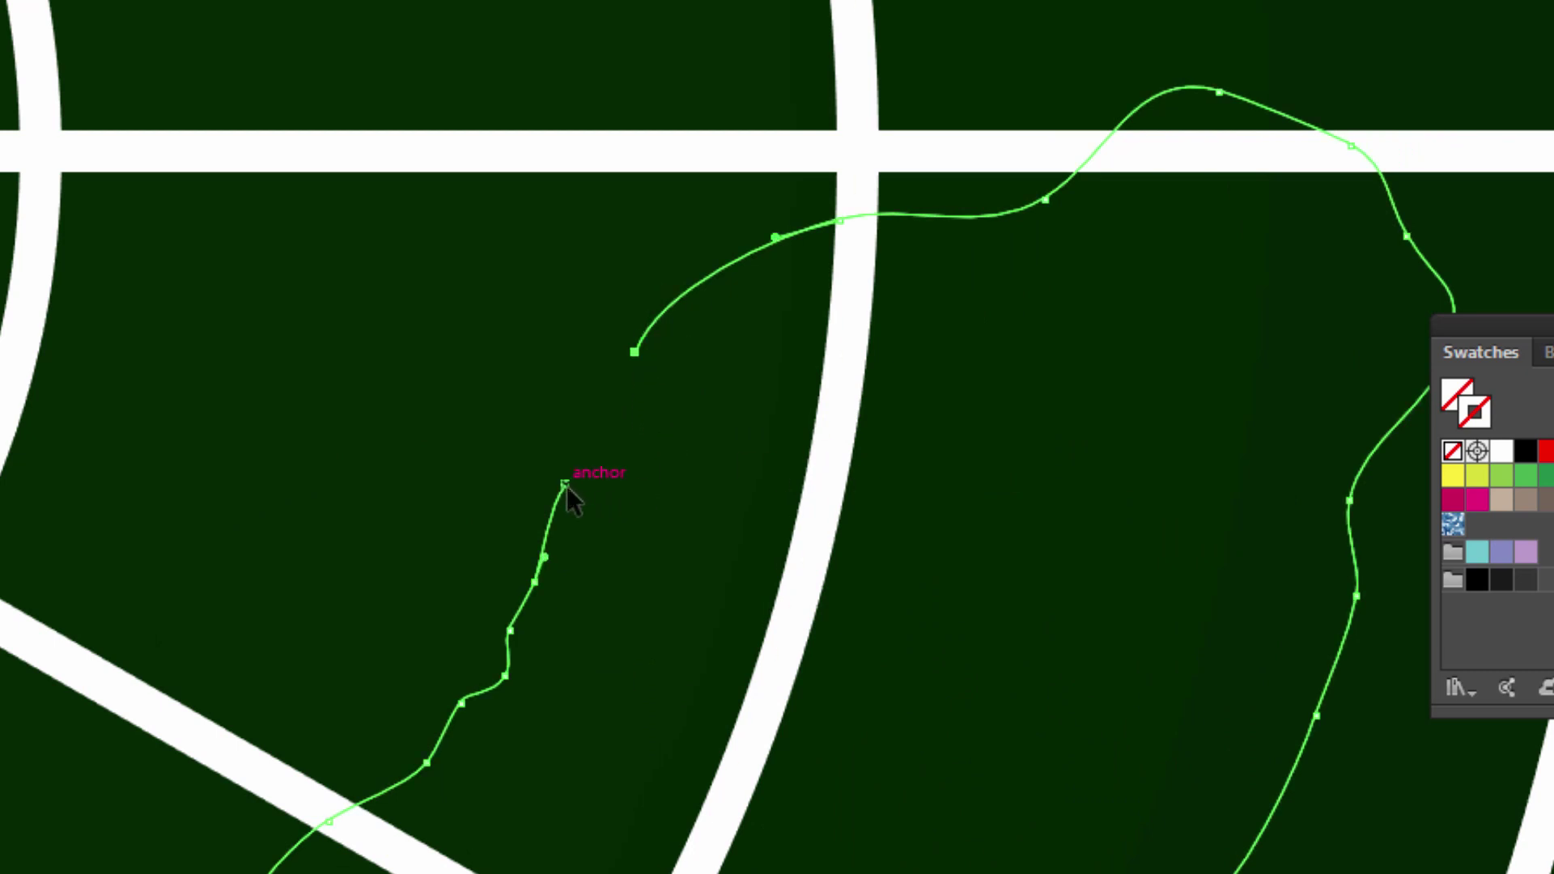
{"action": "key", "text": "ctrl+j"}
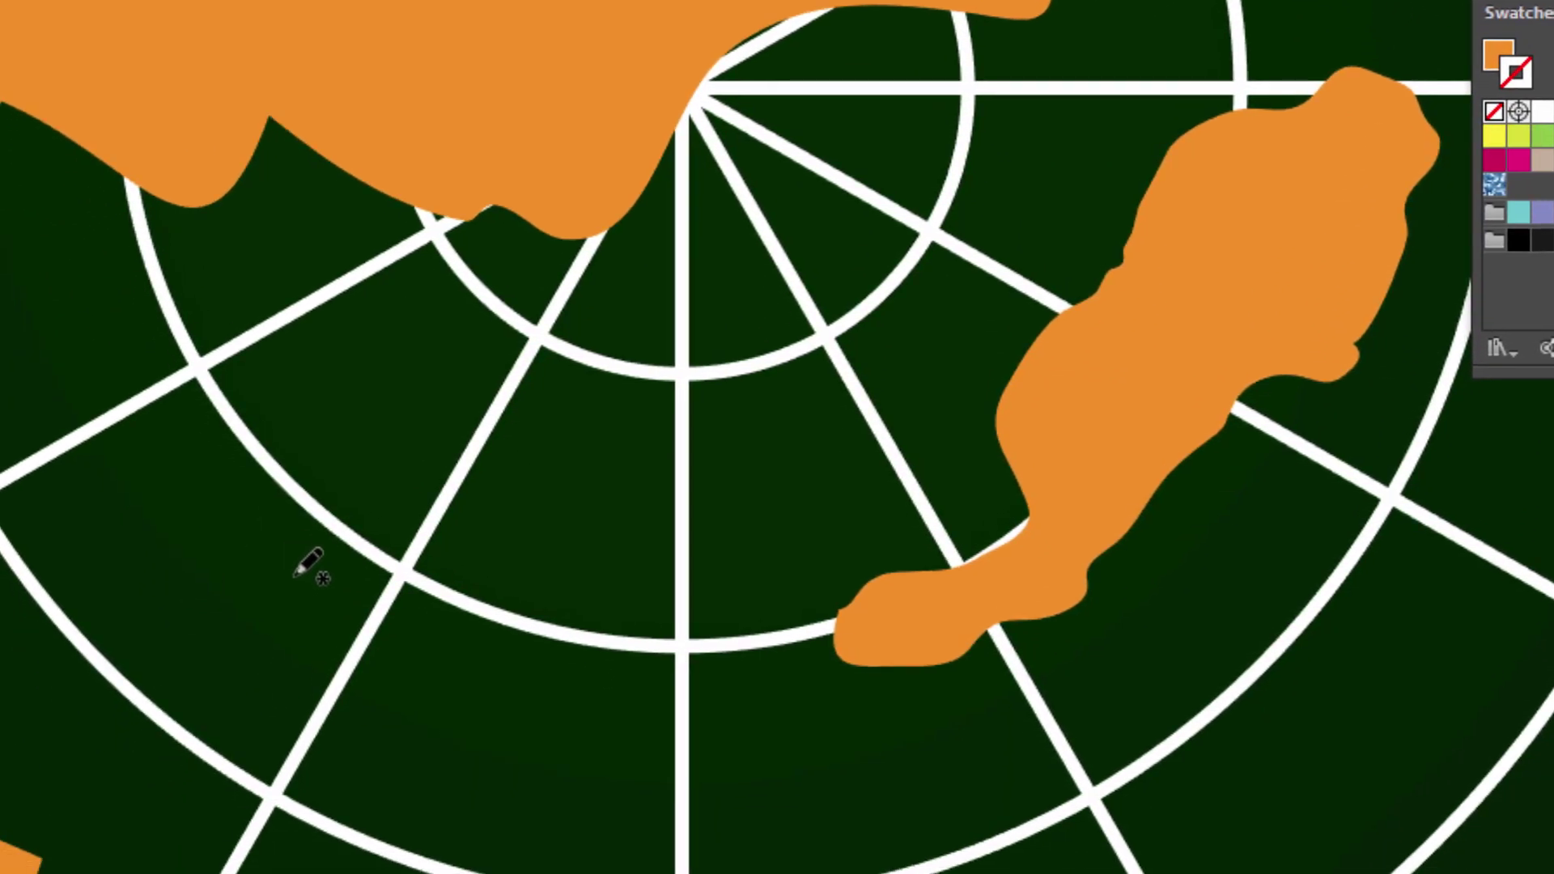
Sketch small islands near the grid centre, then zoom out over the whole mainland.
{"action": "mouse_move", "coordinate": [270, 554]}
{"action": "left_mouse_down"}
{"action": "mouse_move", "coordinate": [220, 577]}
{"action": "mouse_move", "coordinate": [275, 548]}
{"action": "left_mouse_up"}
{"action": "mouse_move", "coordinate": [576, 414]}
{"action": "left_mouse_down"}
{"action": "mouse_move", "coordinate": [674, 410]}
{"action": "mouse_move", "coordinate": [519, 387]}
{"action": "mouse_move", "coordinate": [496, 332]}
{"action": "mouse_move", "coordinate": [595, 415]}
{"action": "left_mouse_up"}
{"action": "key", "text": "ctrl+minus"}
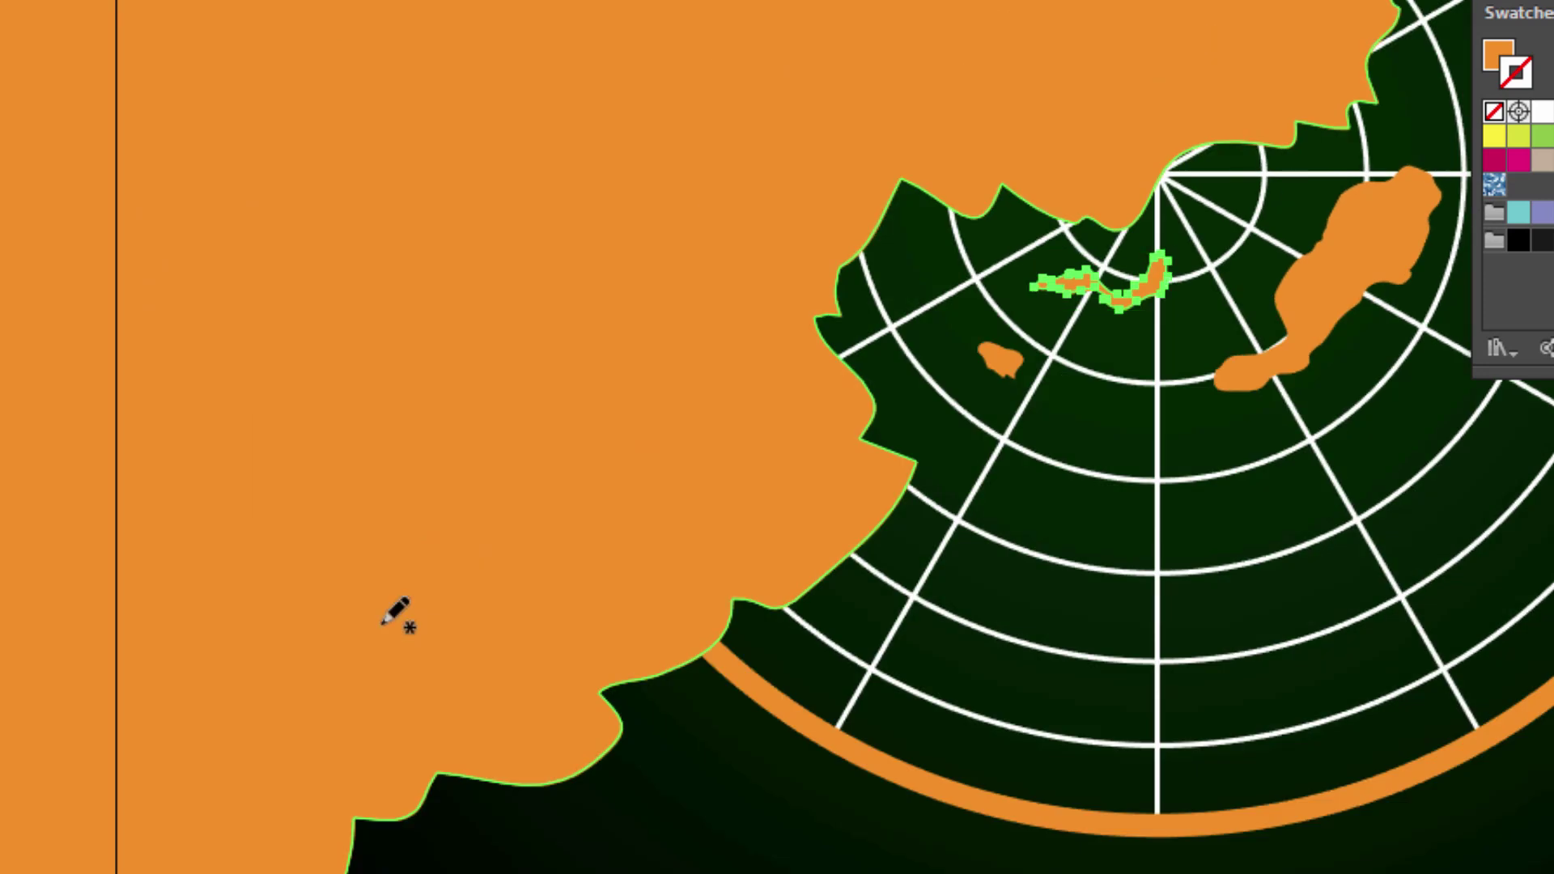
{"action": "key", "text": "ctrl+minus"}
{"action": "left_click_drag", "start_coordinate": [540, 152], "coordinate": [396, 254]}
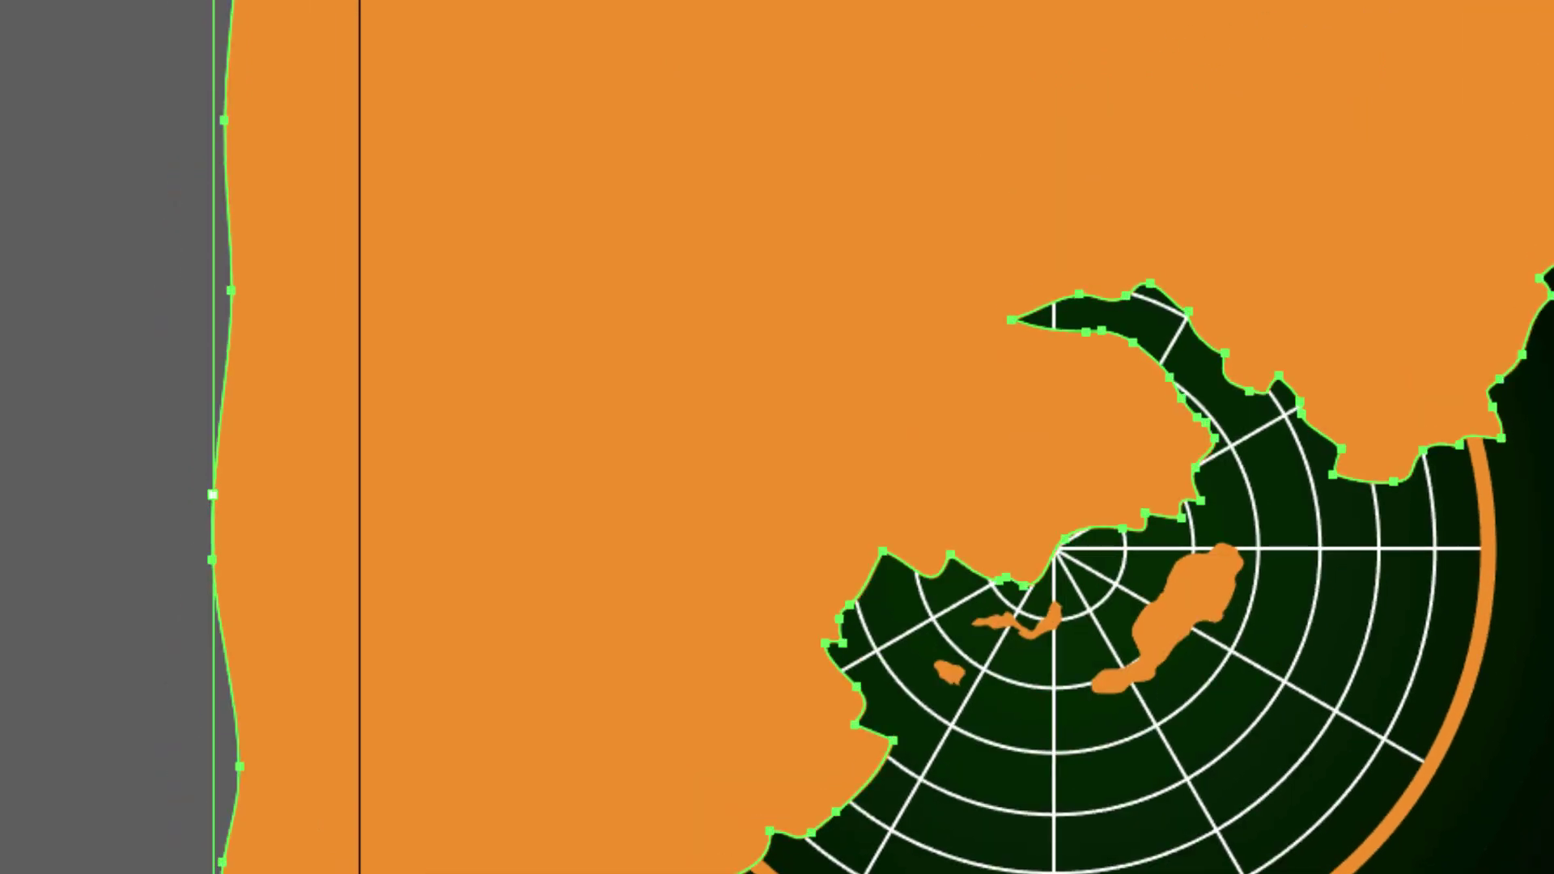
Erase the orange map overhanging the artboard's top and left edges with the Eraser.
{"action": "left_click", "coordinate": [86, 202]}
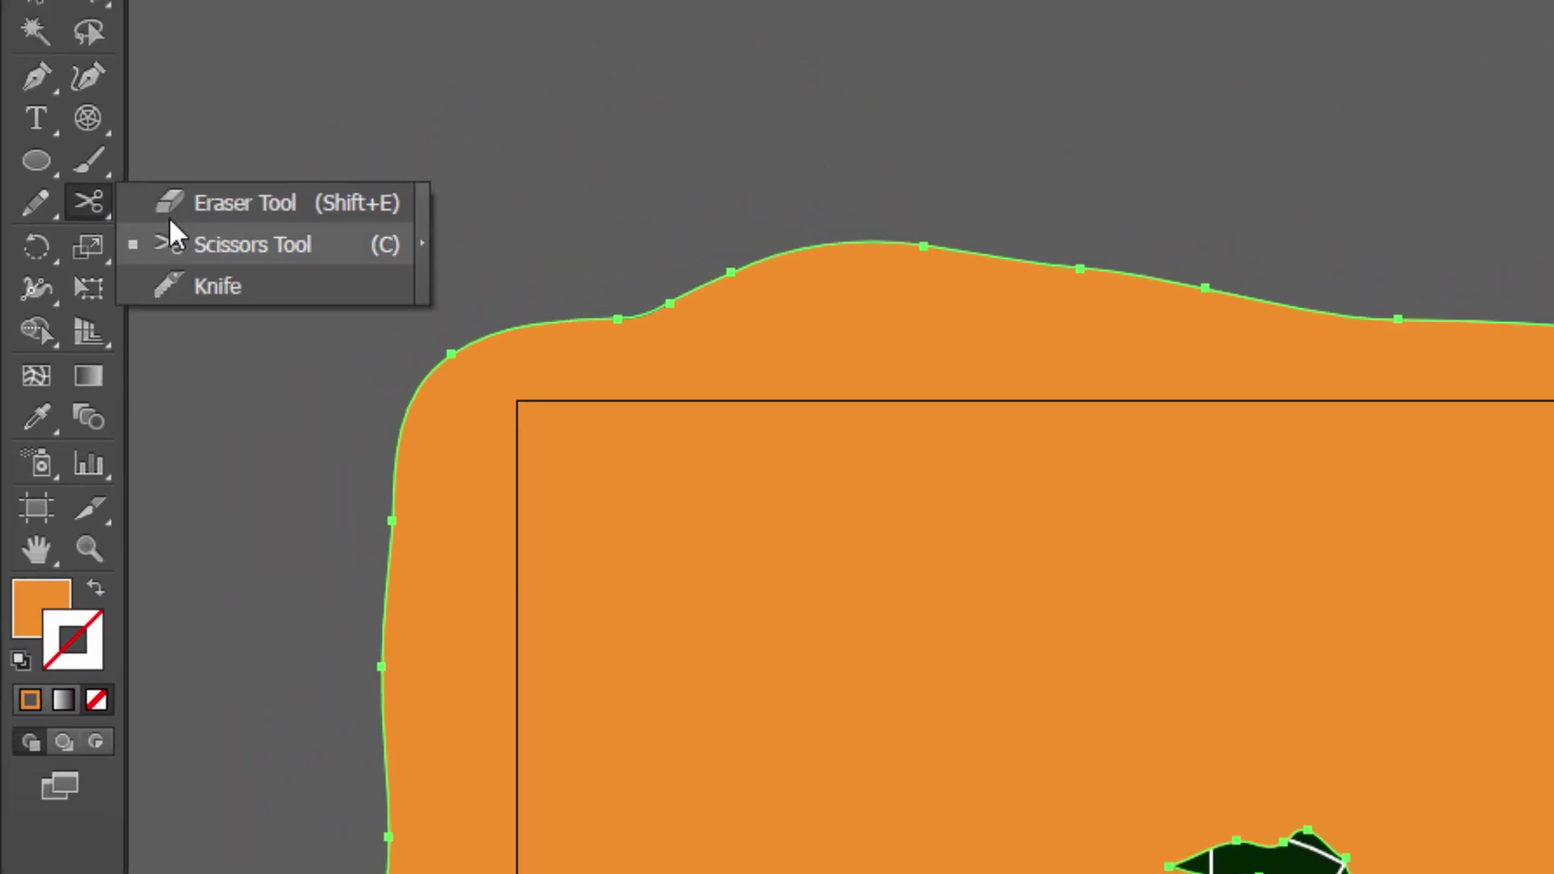
{"action": "left_click", "coordinate": [227, 202]}
{"action": "left_click_drag", "start_coordinate": [543, 242], "coordinate": [612, 312]}
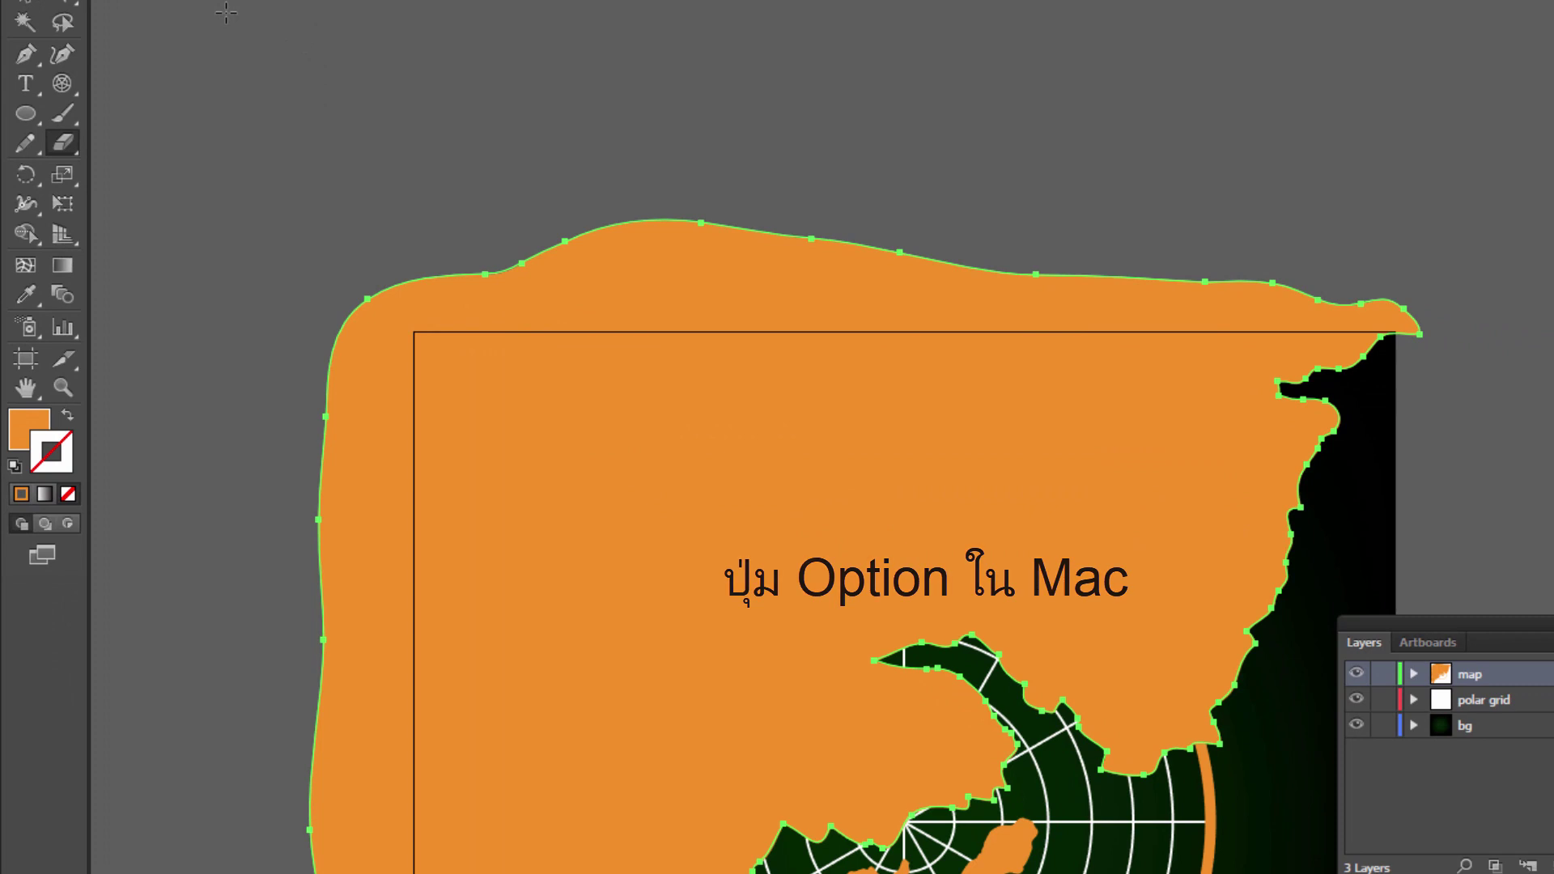
{"action": "mouse_move", "coordinate": [226, 12]}
{"action": "left_mouse_down"}
{"action": "mouse_move", "coordinate": [1461, 249]}
{"action": "mouse_move", "coordinate": [1492, 332]}
{"action": "left_mouse_up"}
{"action": "left_click_drag", "start_coordinate": [392, 709], "coordinate": [694, 358]}
{"action": "key", "text": "ctrl+minus"}
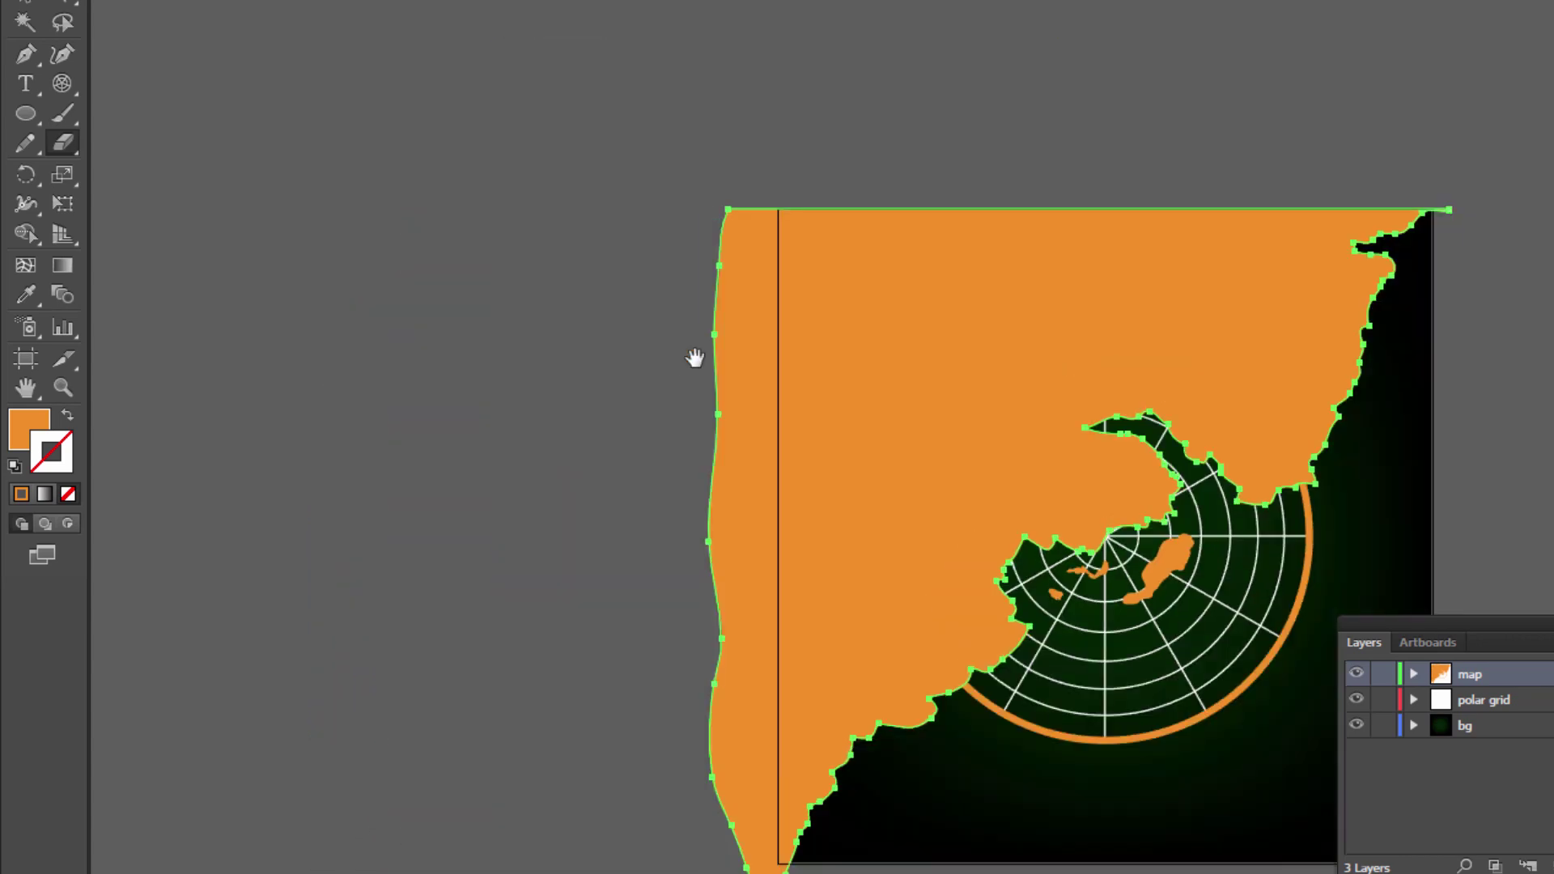
{"action": "left_click_drag", "start_coordinate": [482, 114], "coordinate": [779, 873]}
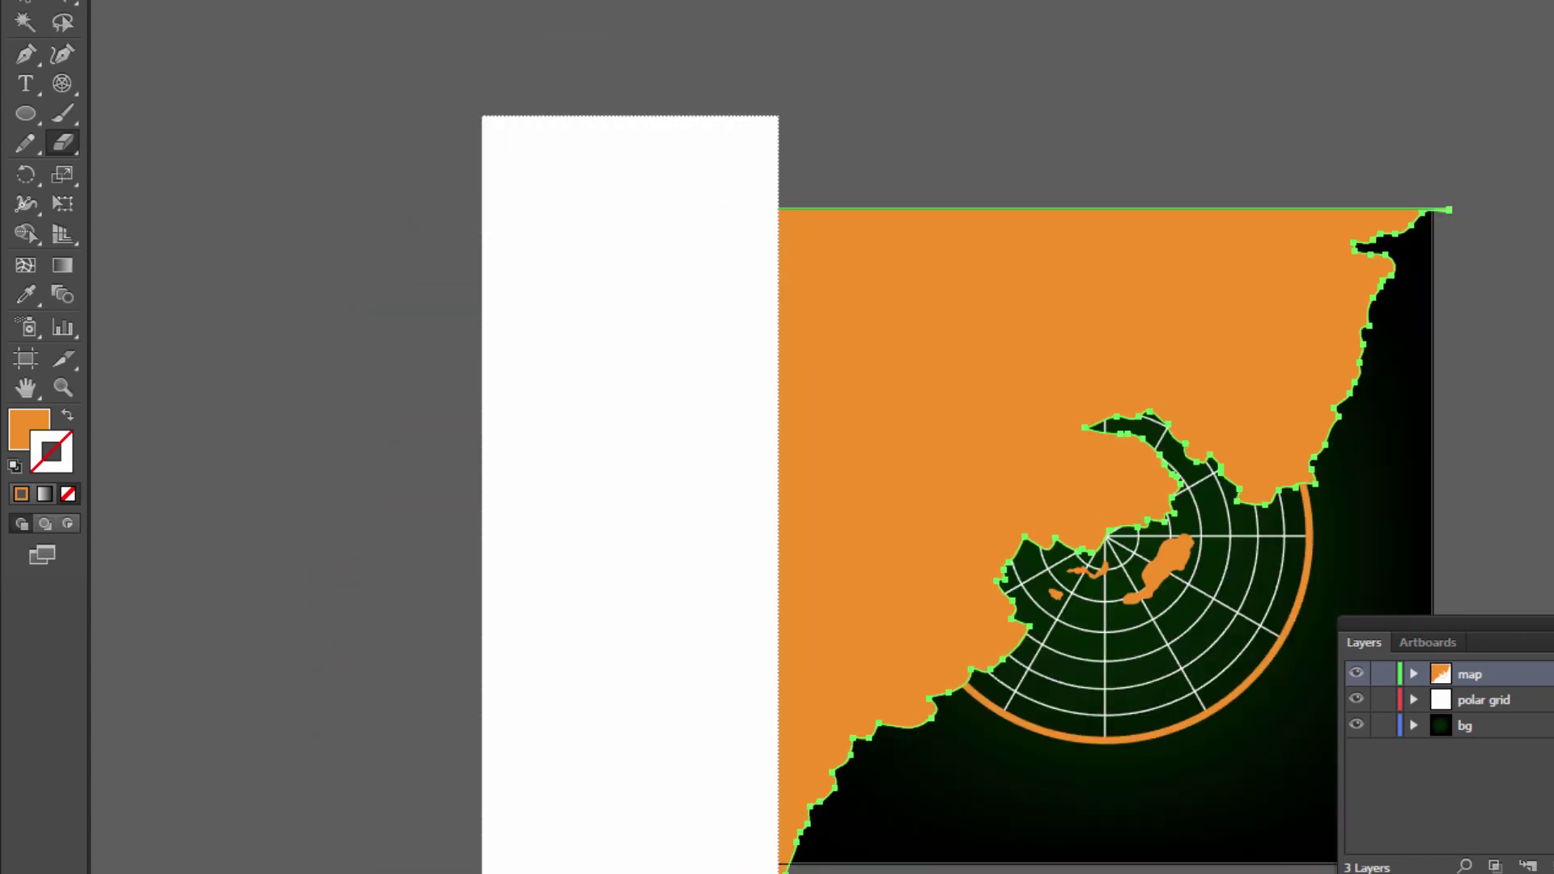
{"action": "key", "text": "ctrl+plus"}
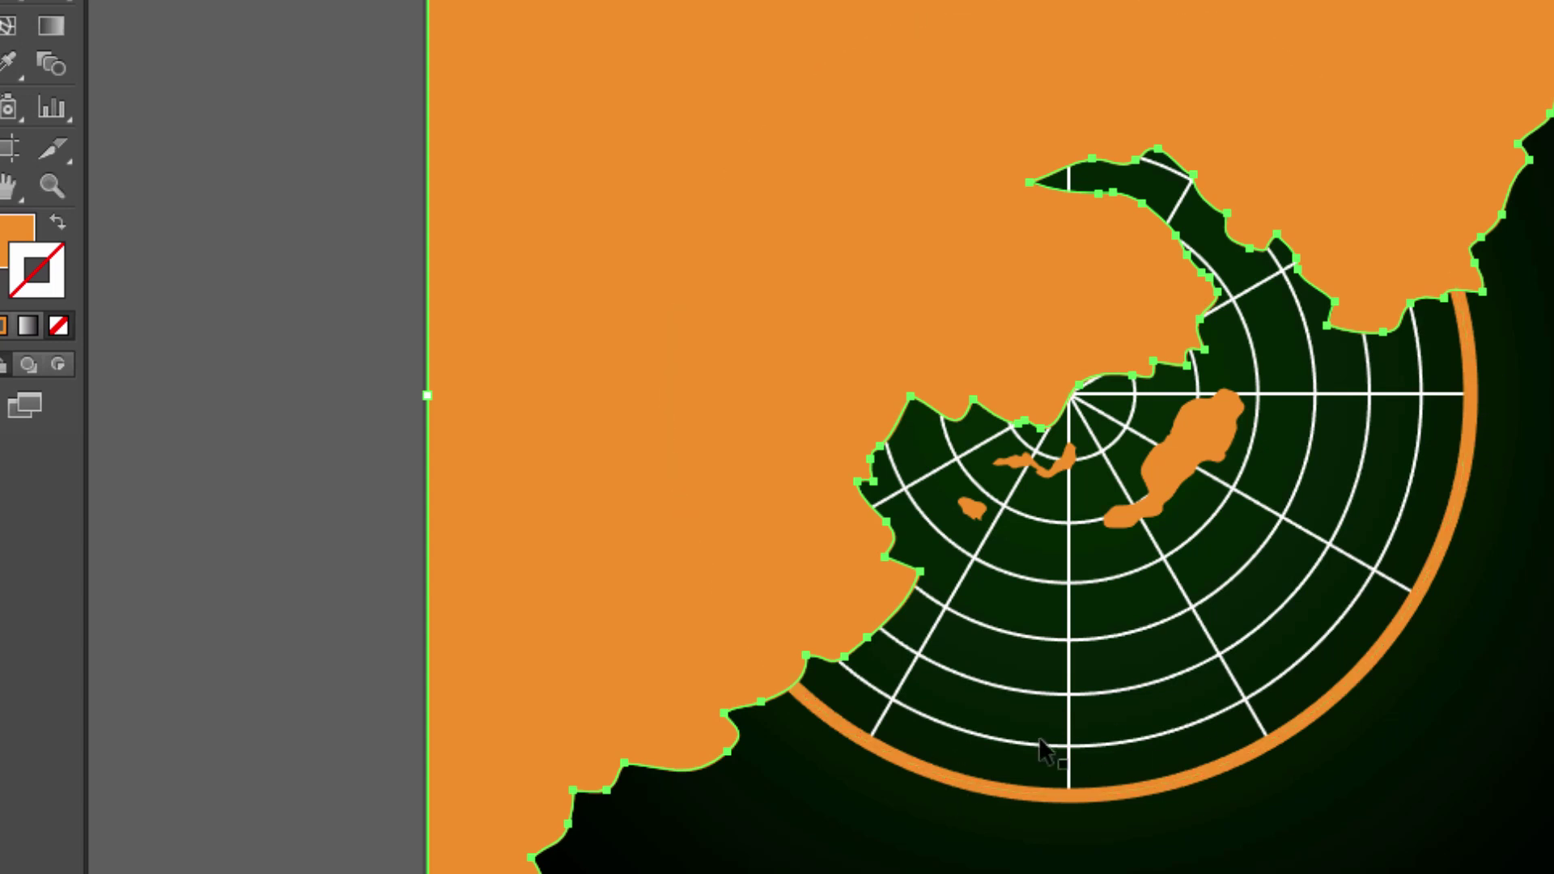
Make the 500 px outer ring a solid orange disc, then select it with the map.
{"action": "left_click", "coordinate": [1150, 797]}
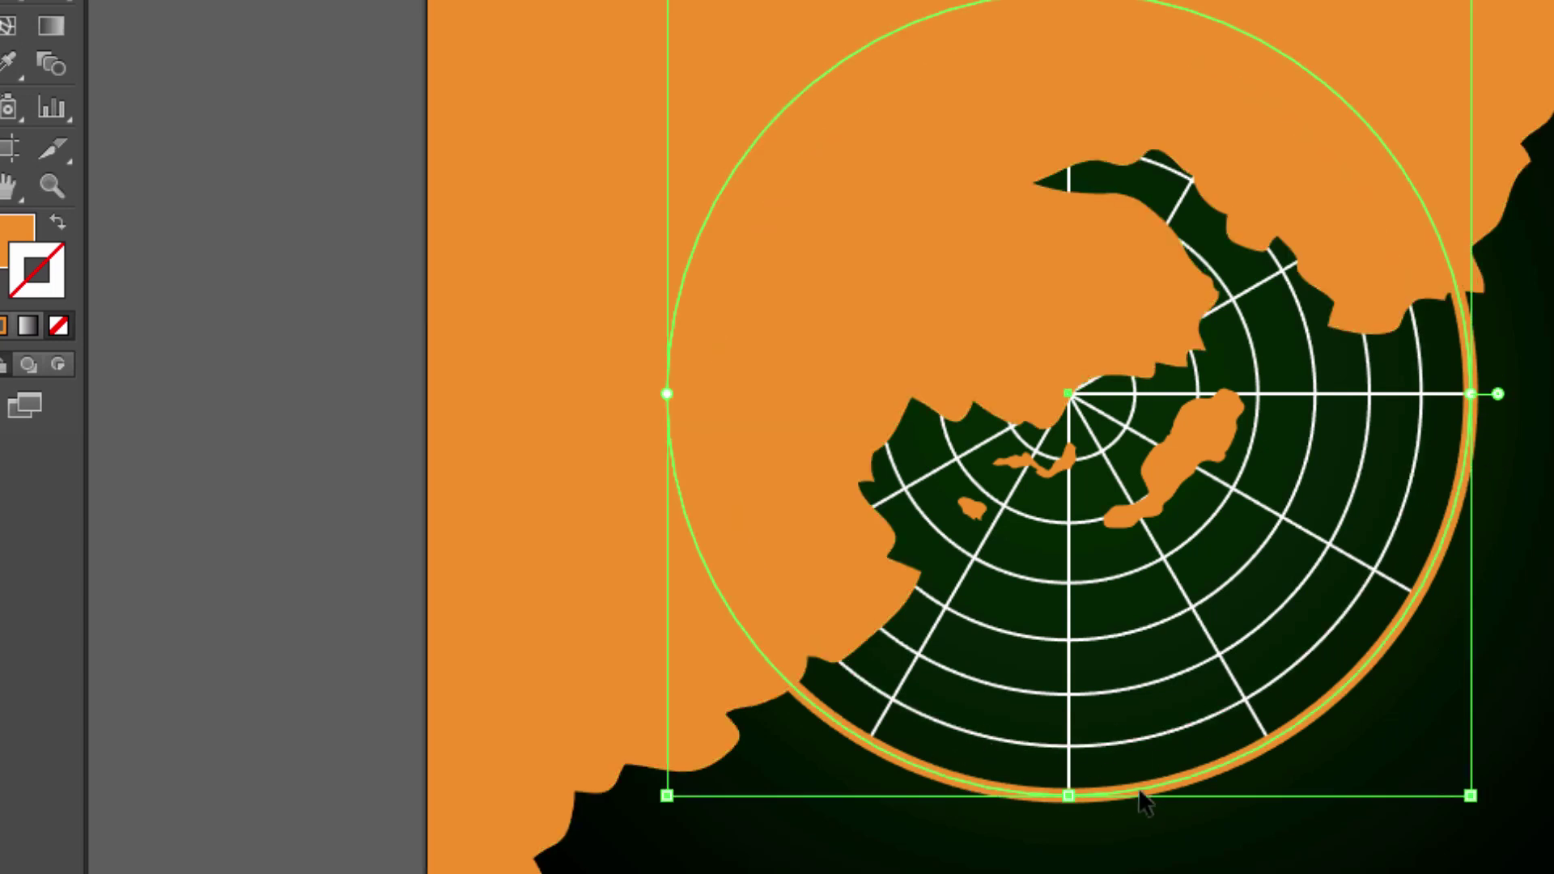
{"action": "key", "text": "Left"}
{"action": "key", "text": "Down"}
{"action": "key", "text": "Down"}
{"action": "key", "text": "Down"}
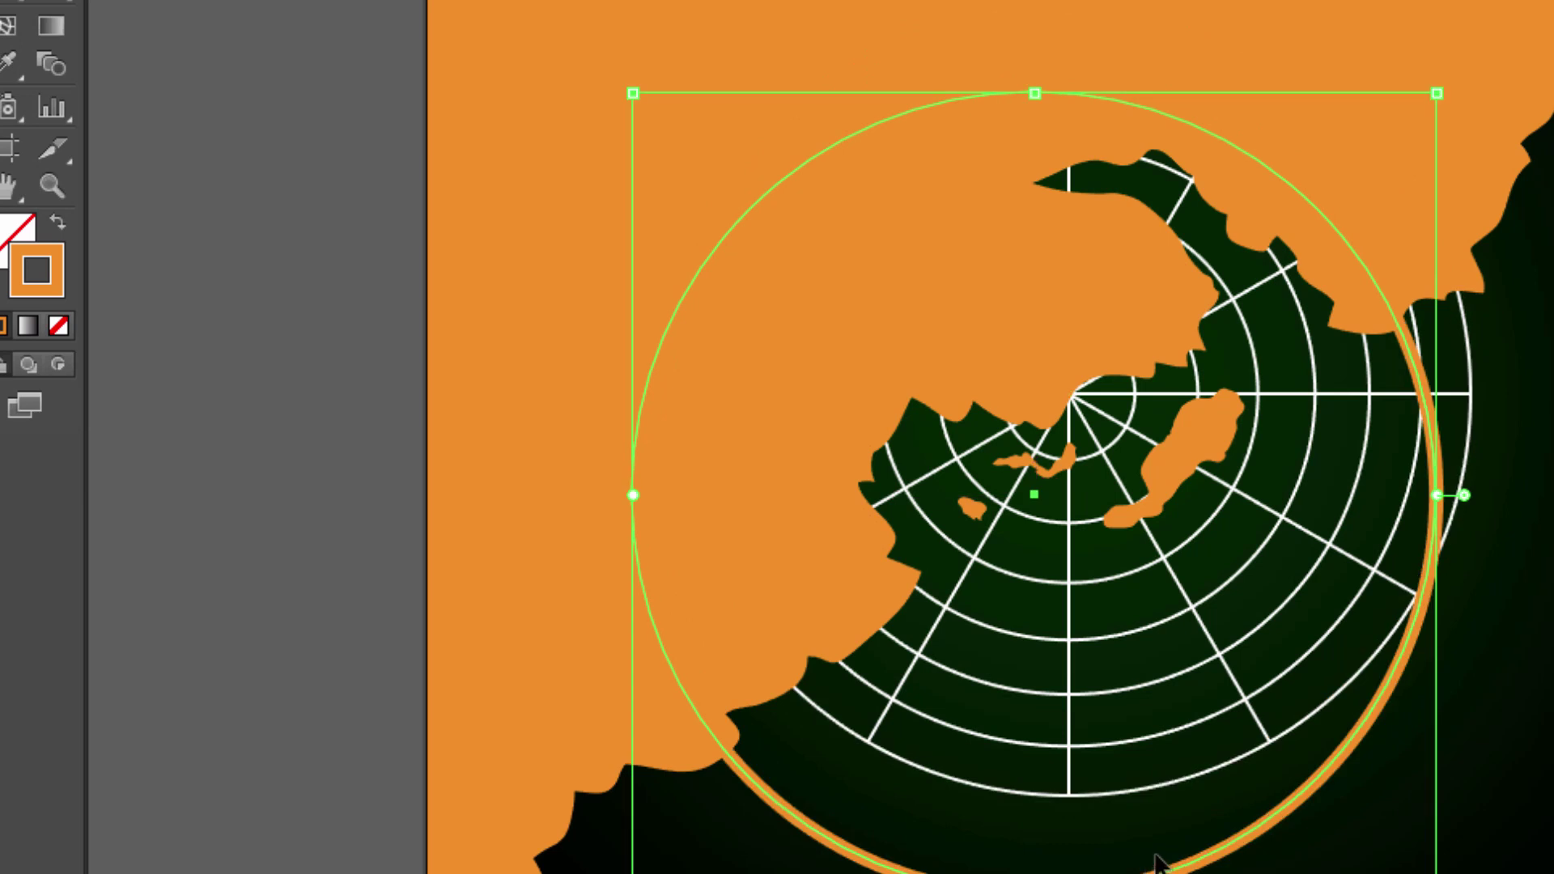
{"action": "key", "text": "Up"}
{"action": "key", "text": "Up"}
{"action": "key", "text": "Up"}
{"action": "key", "text": "Right"}
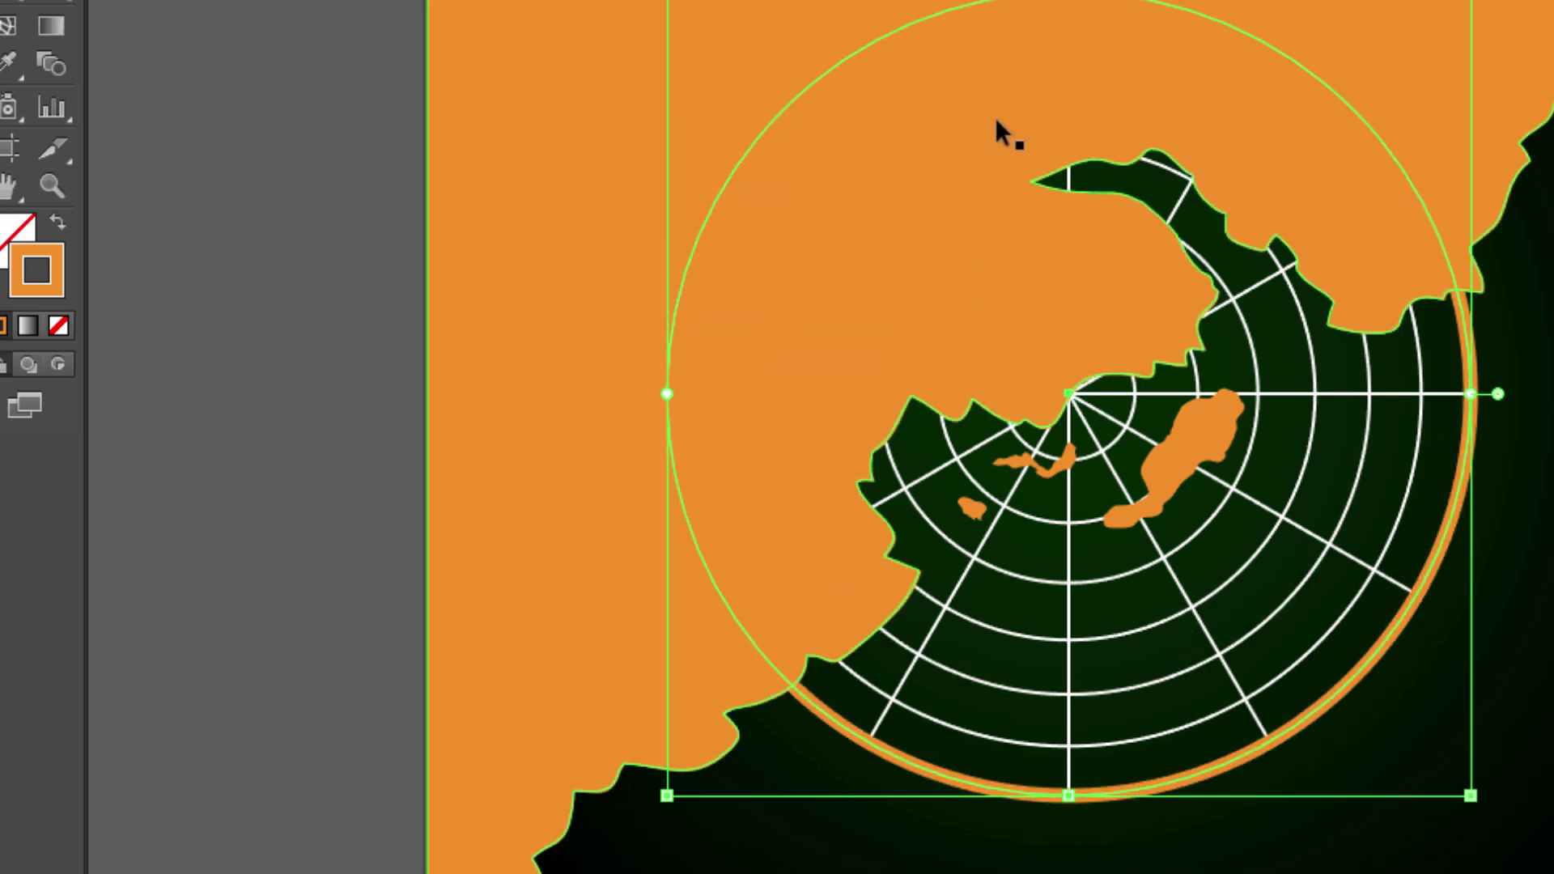
{"action": "key", "text": "shift+x"}
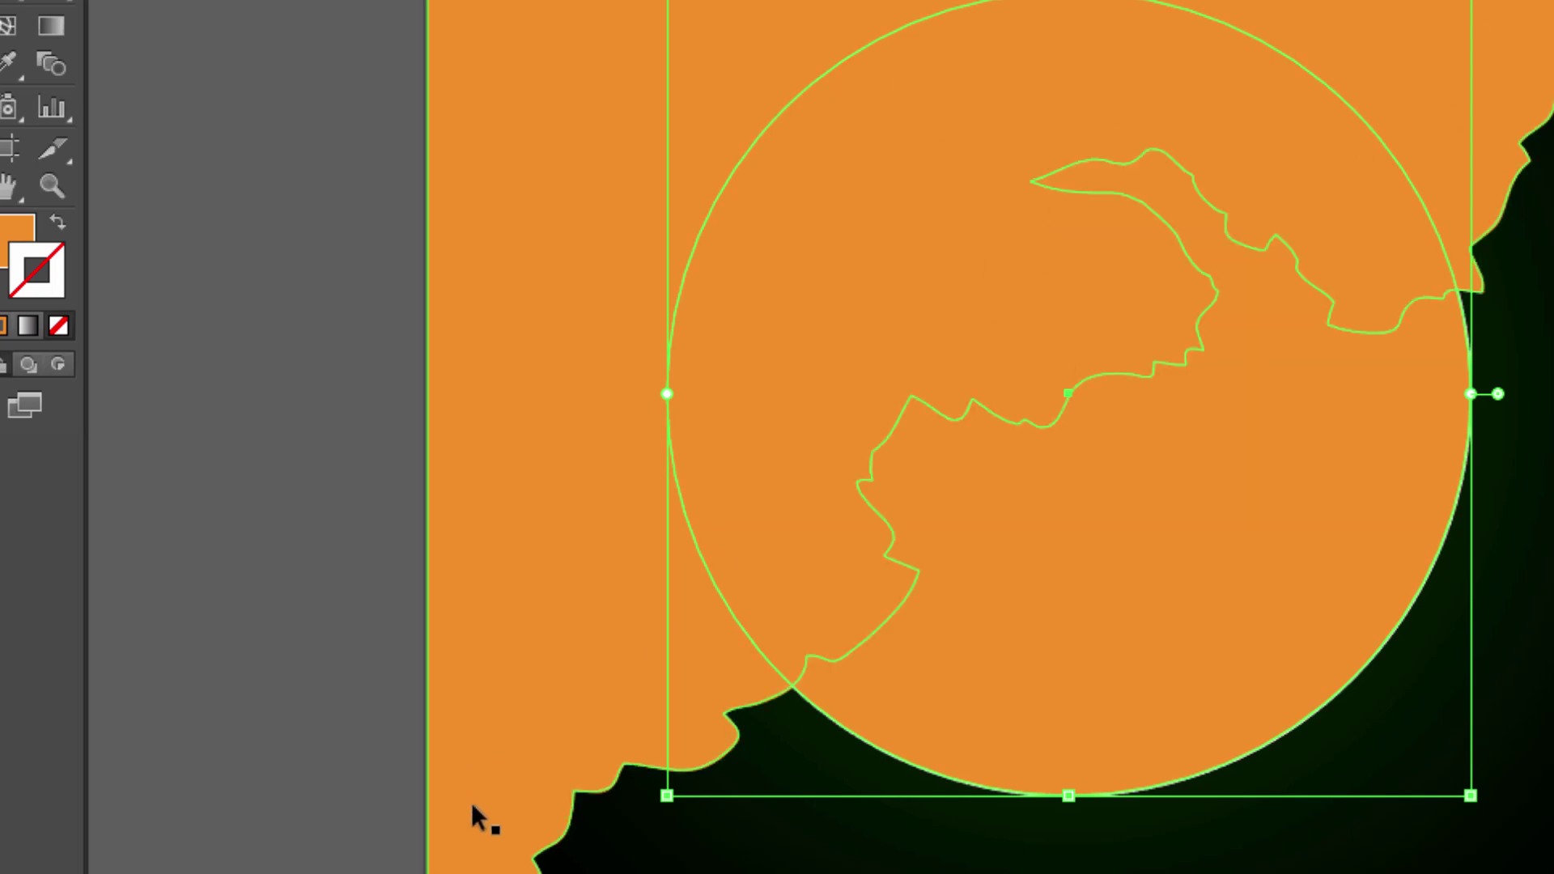
{"action": "key", "text": "ctrl+a"}
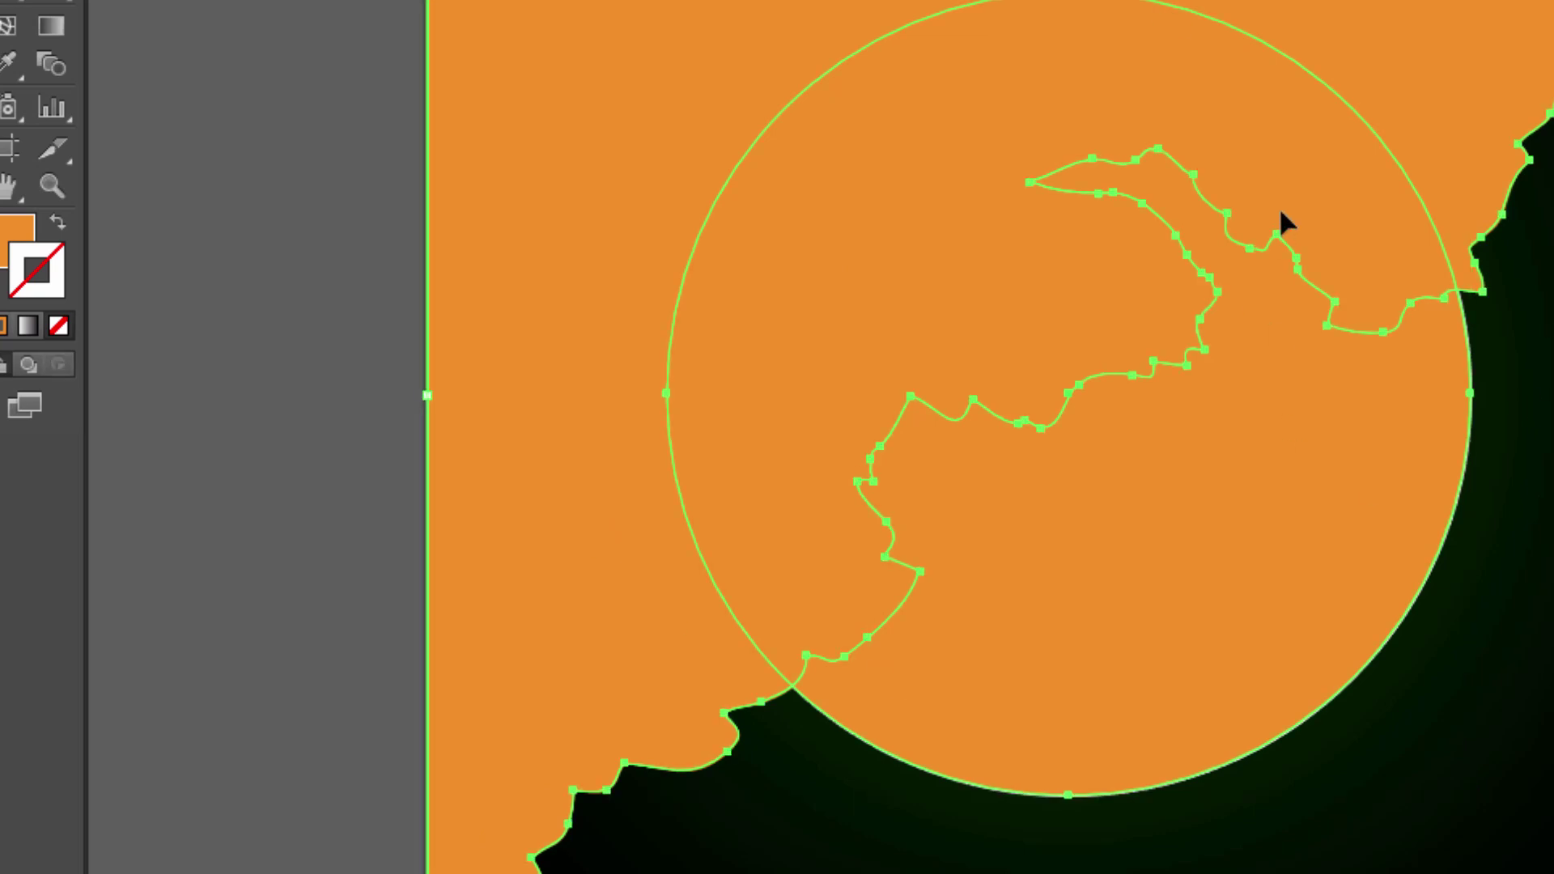
{"action": "key", "text": "F7"}
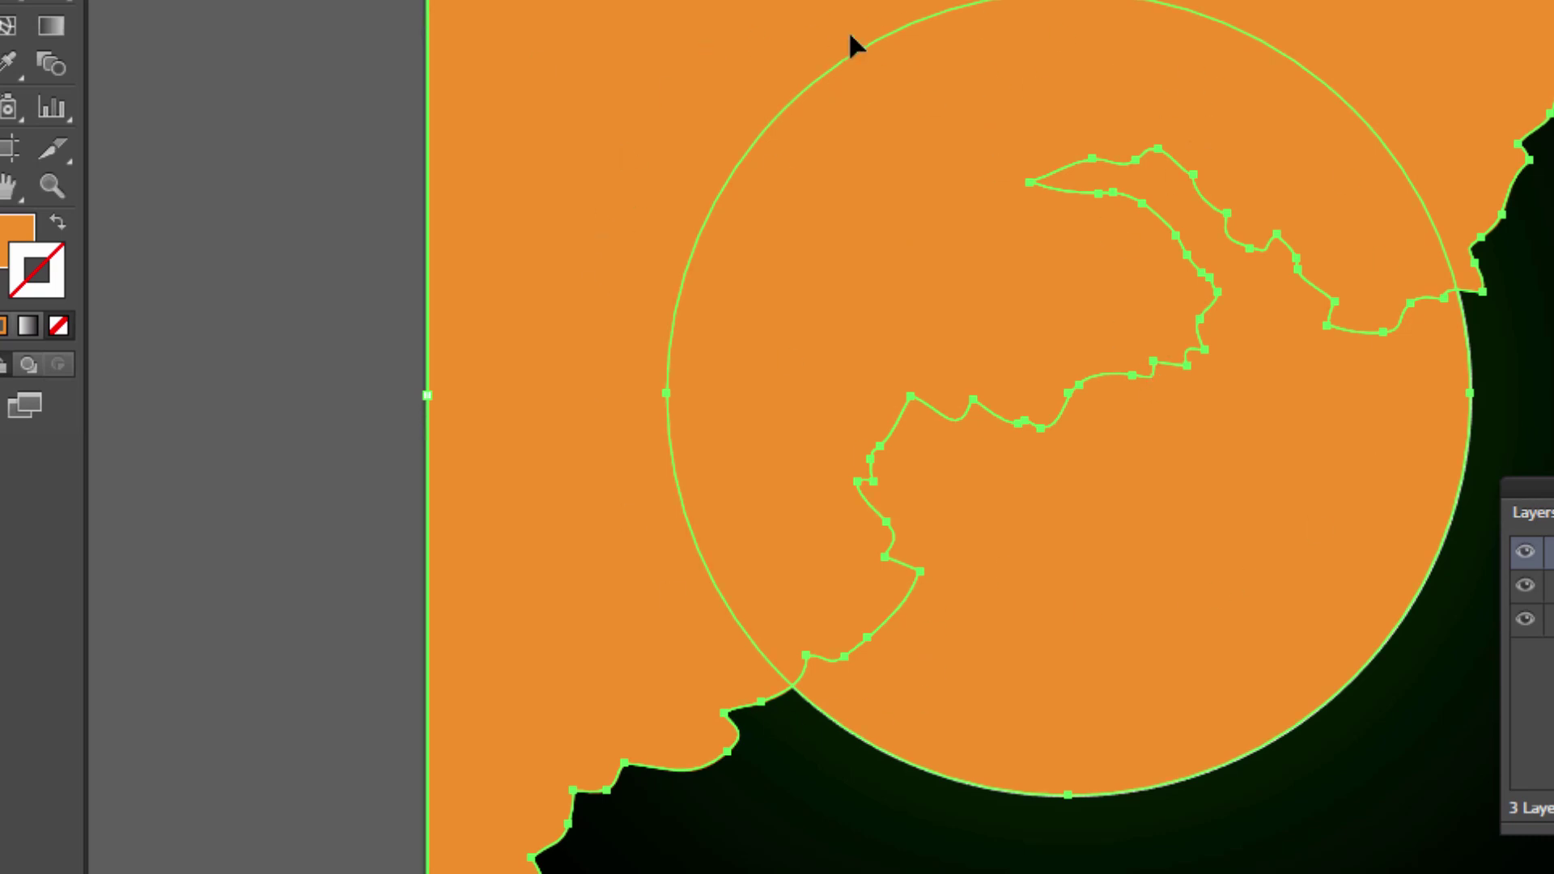
Divide the map and disc along their overlaps using Pathfinder.
{"action": "left_click", "coordinate": [518, 4]}
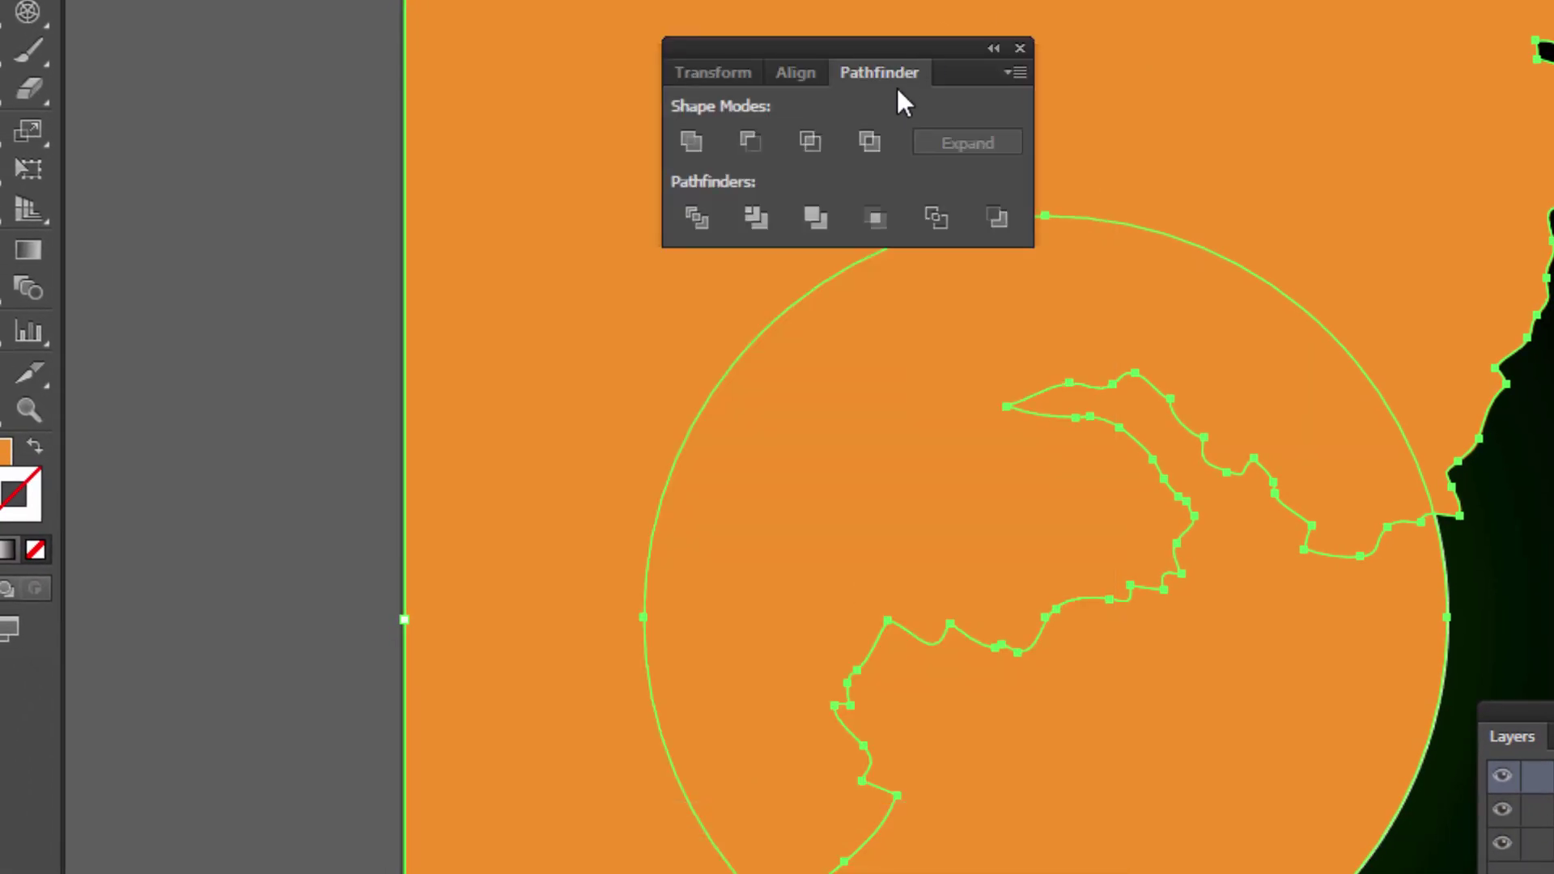
{"action": "left_click_drag", "start_coordinate": [903, 55], "coordinate": [790, 73]}
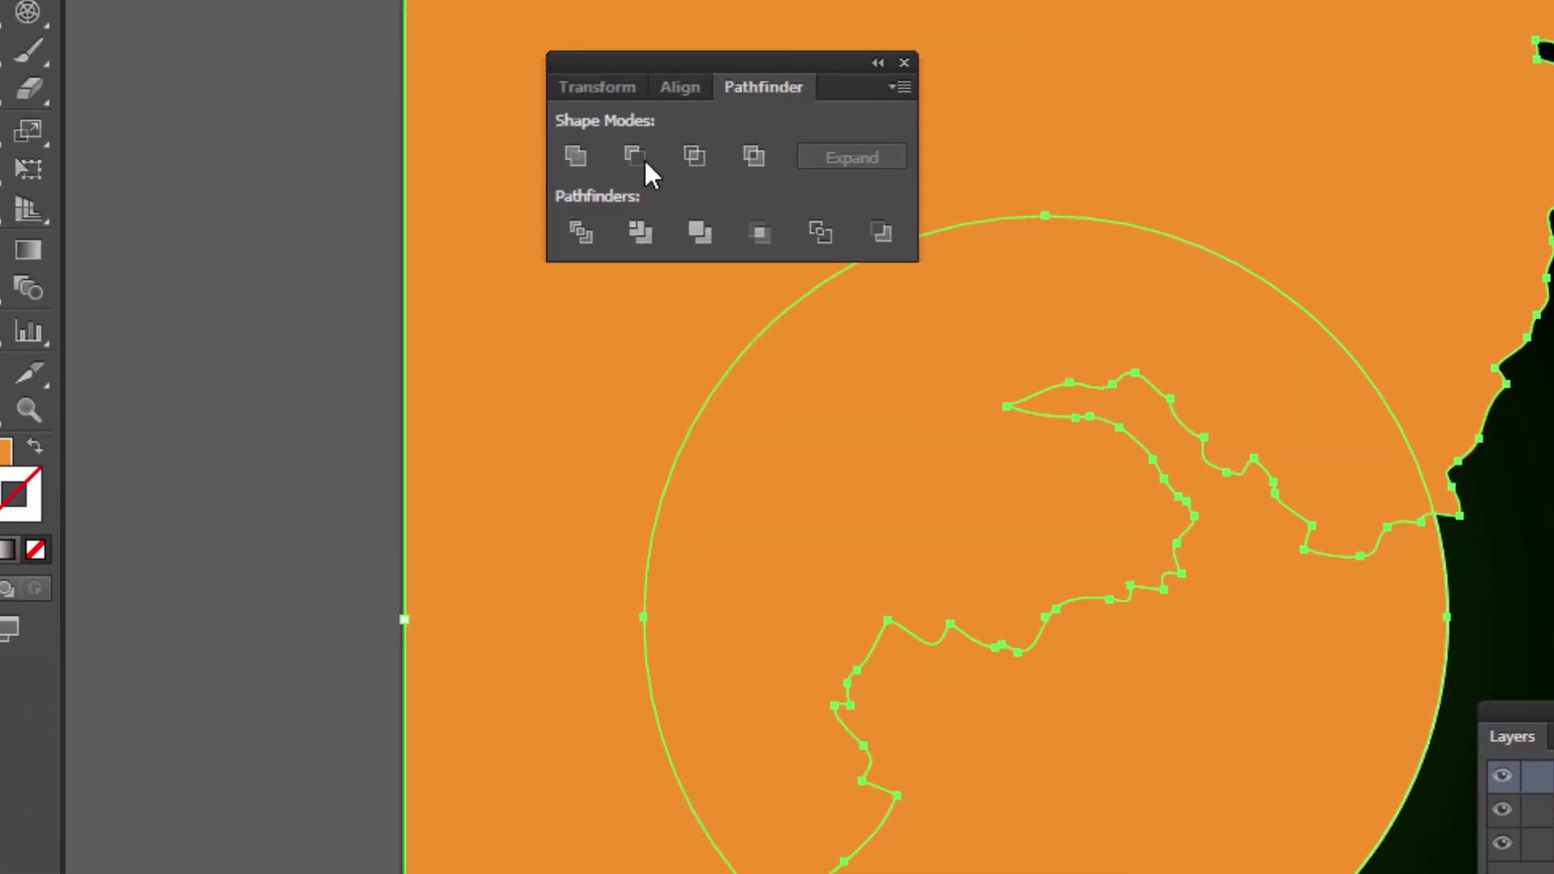
{"action": "left_click", "coordinate": [580, 230]}
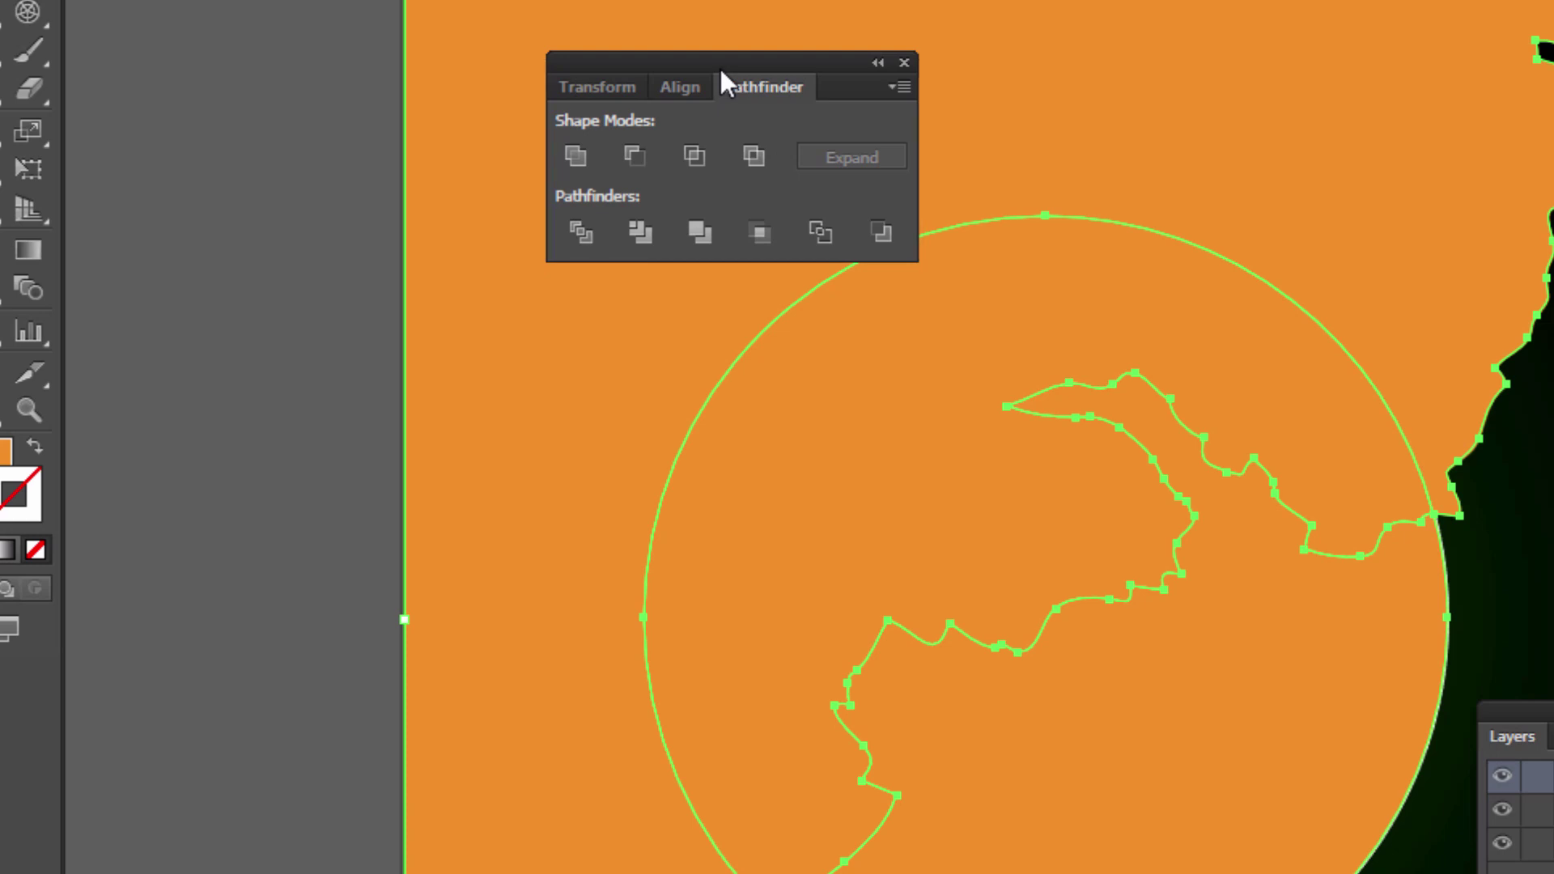
{"action": "left_click_drag", "start_coordinate": [721, 71], "coordinate": [578, 39]}
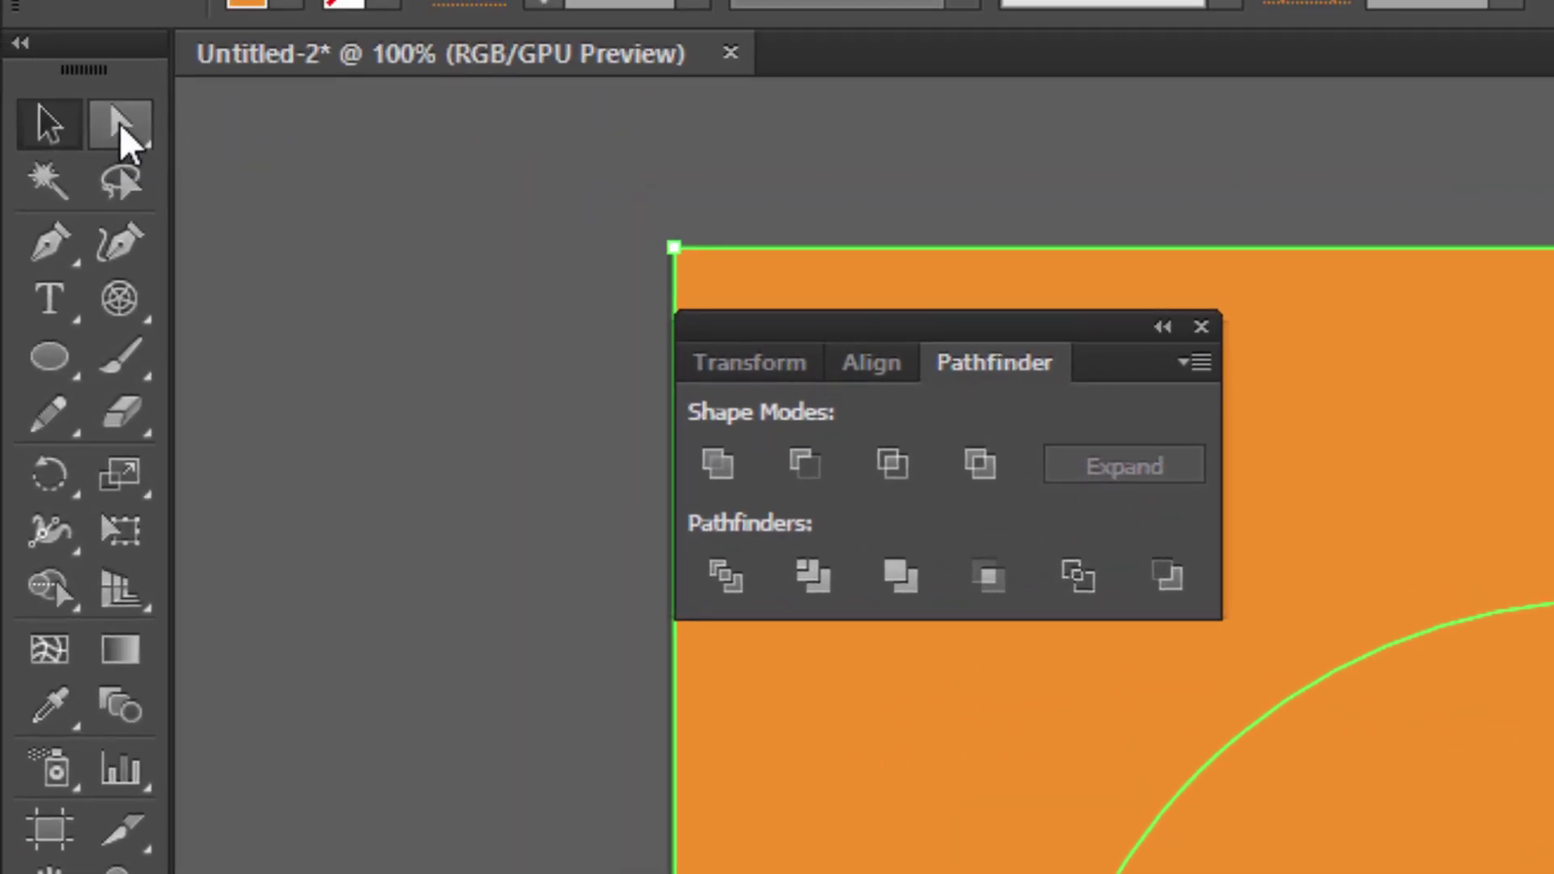
Delete the leftover disc piece inside the circle with Direct Selection.
{"action": "left_click", "coordinate": [120, 124]}
{"action": "left_click", "coordinate": [451, 718]}
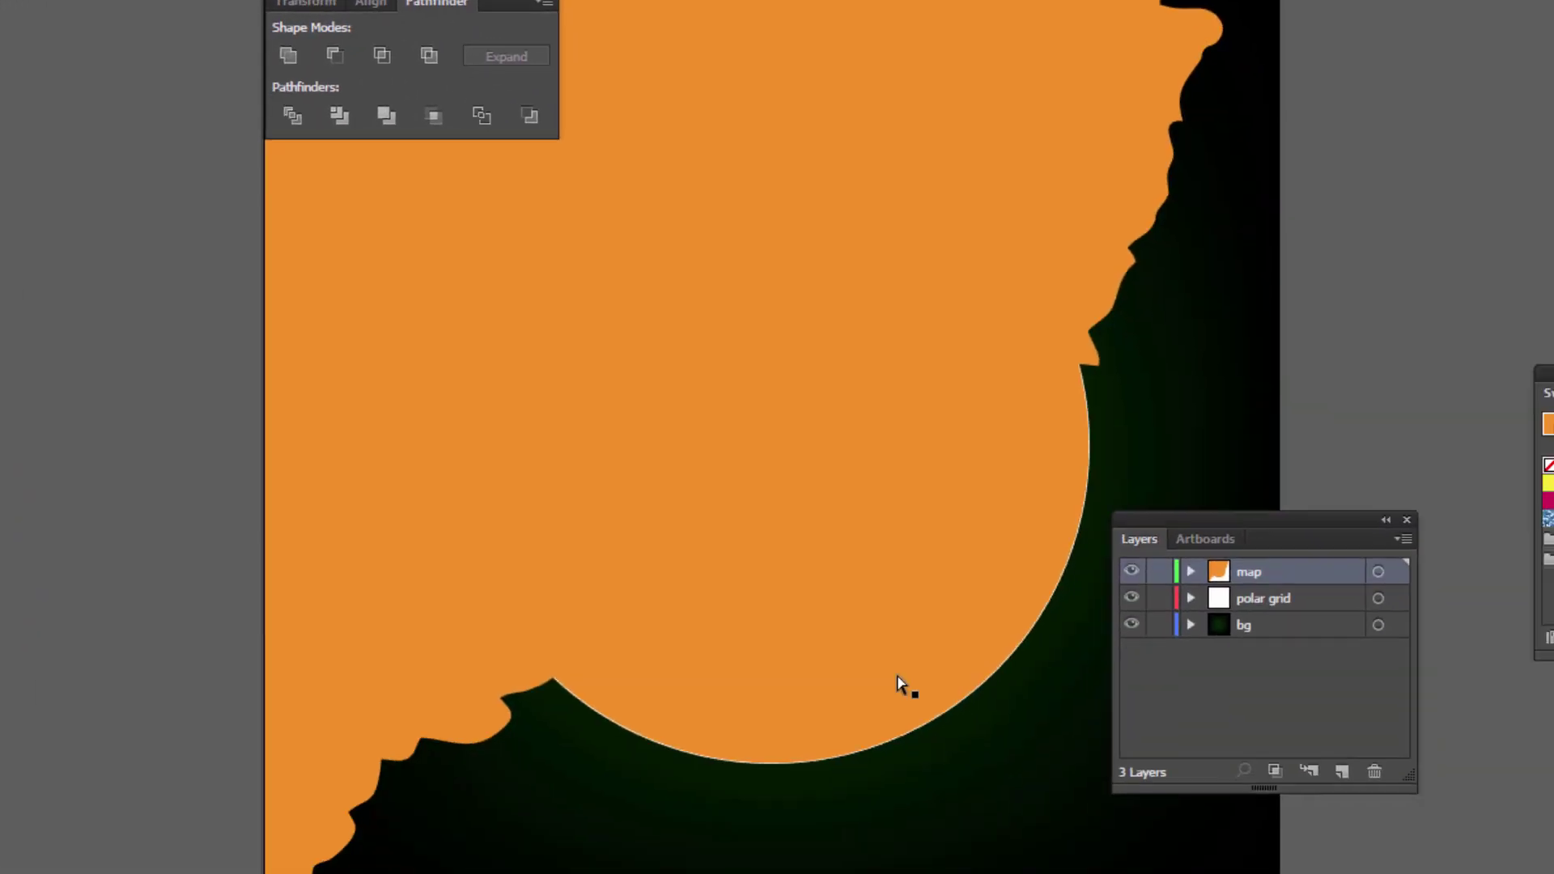
{"action": "left_click", "coordinate": [876, 618]}
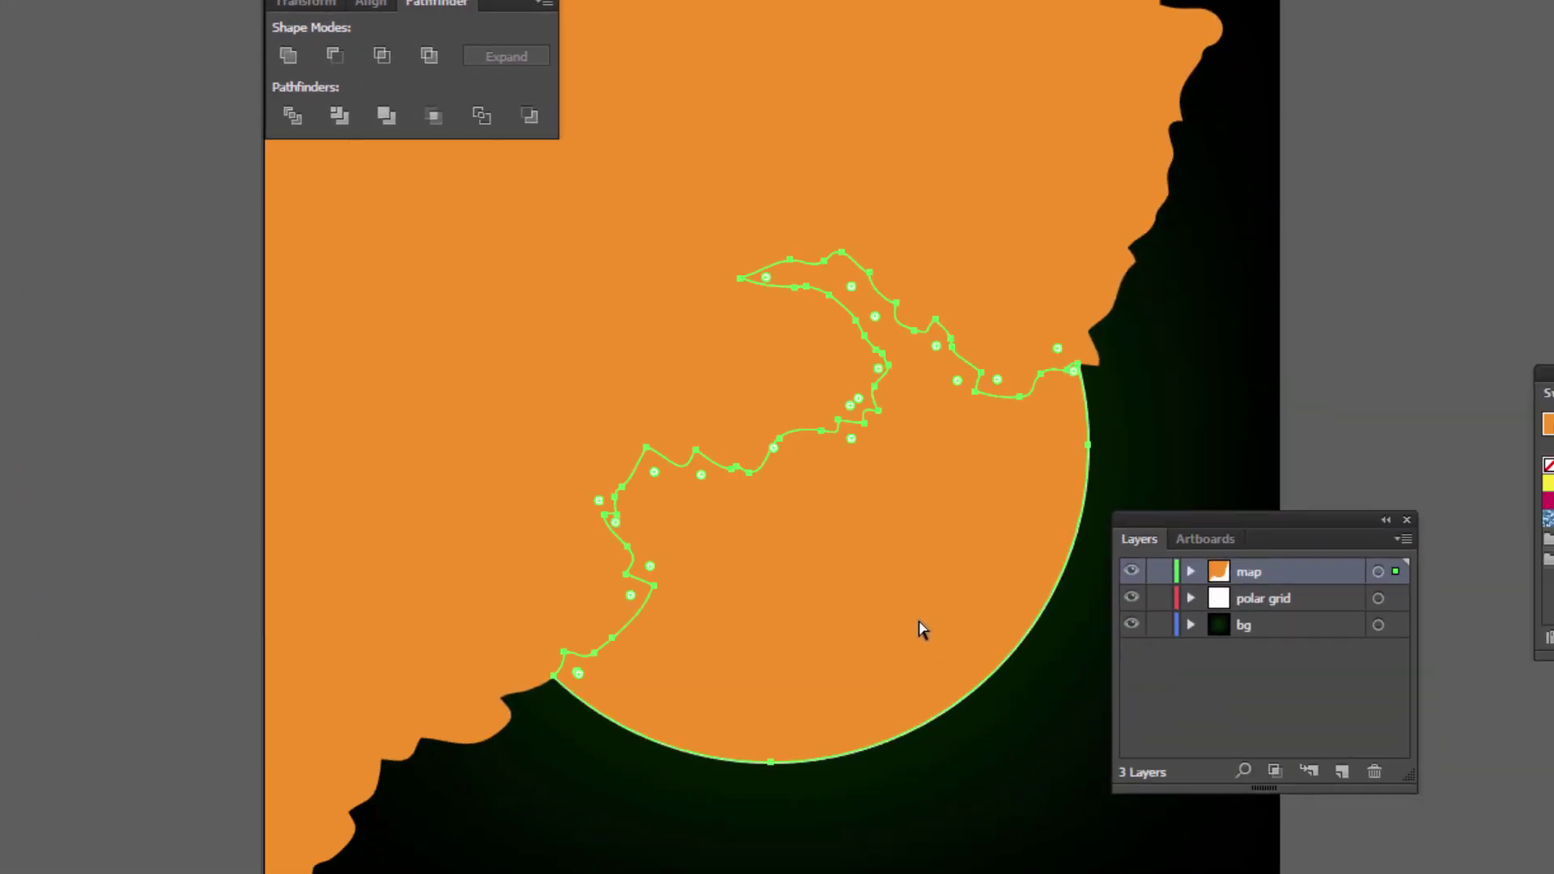
{"action": "left_click", "coordinate": [136, 621]}
{"action": "left_click", "coordinate": [889, 603]}
{"action": "key", "text": "Delete"}
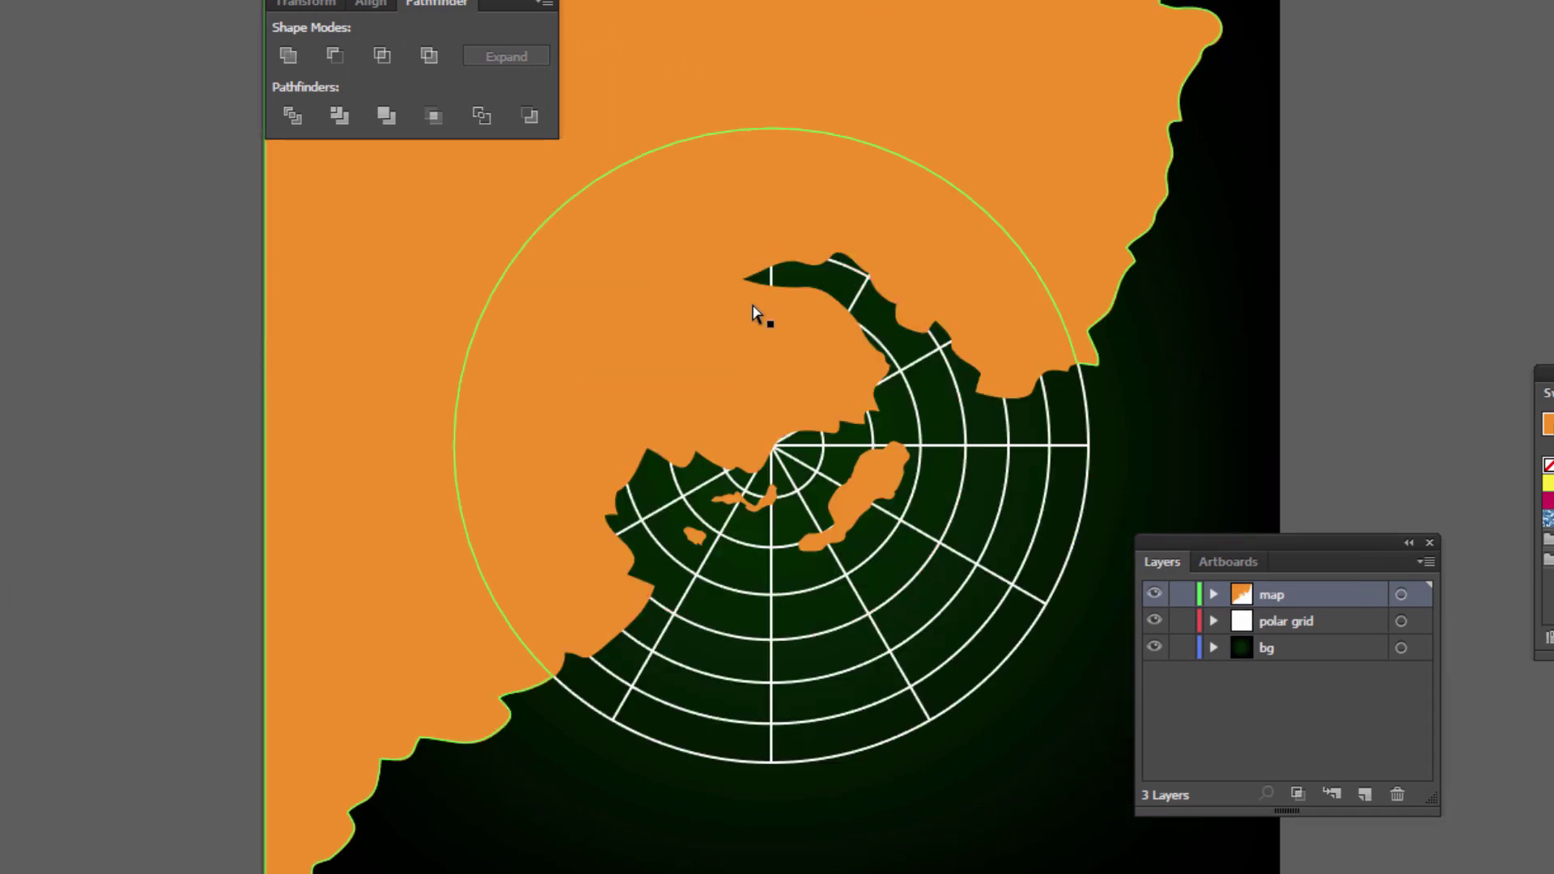
Test-move the clipped map to check the cut, undo, and reselect the whole map.
{"action": "left_click", "coordinate": [686, 22]}
{"action": "key", "text": "Up"}
{"action": "key", "text": "Left"}
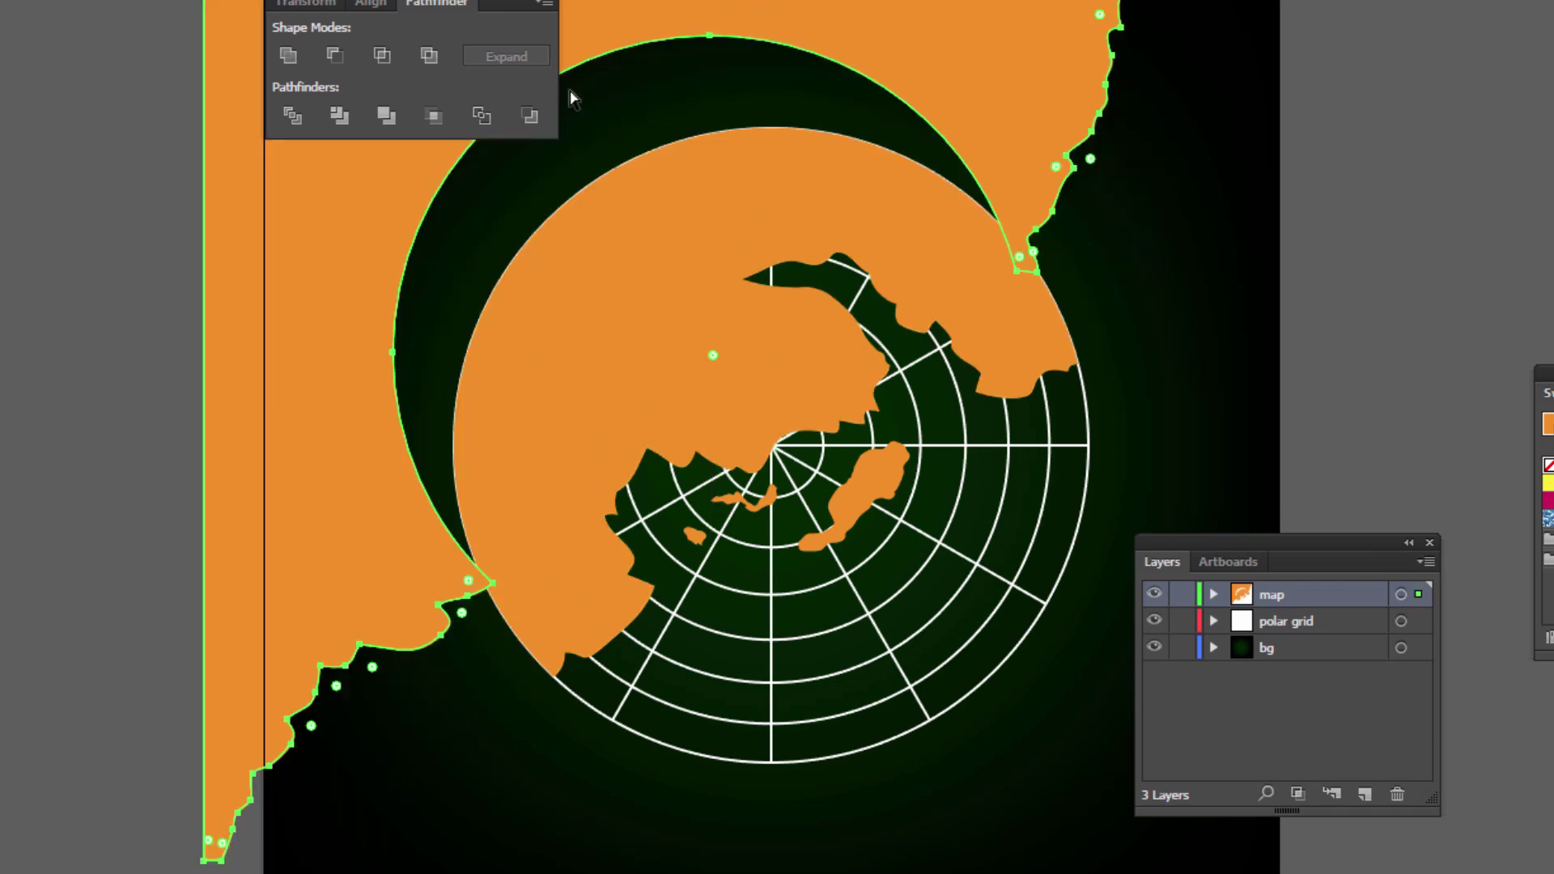
{"action": "key", "text": "ctrl+z"}
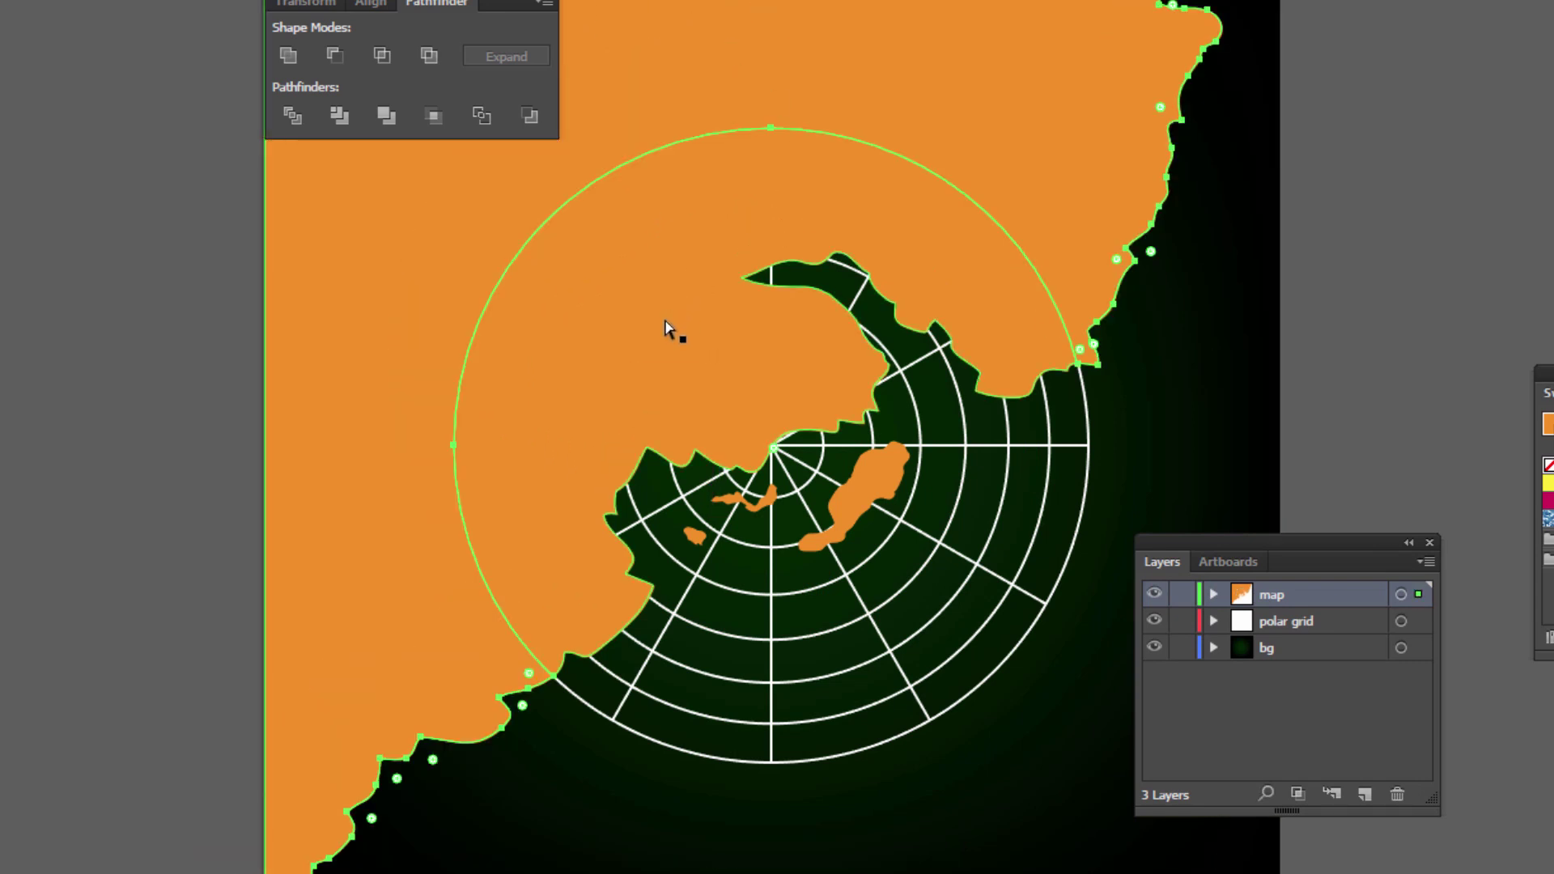
{"action": "left_click_drag", "start_coordinate": [660, 316], "coordinate": [825, 477]}
{"action": "key", "text": "ctrl+z"}
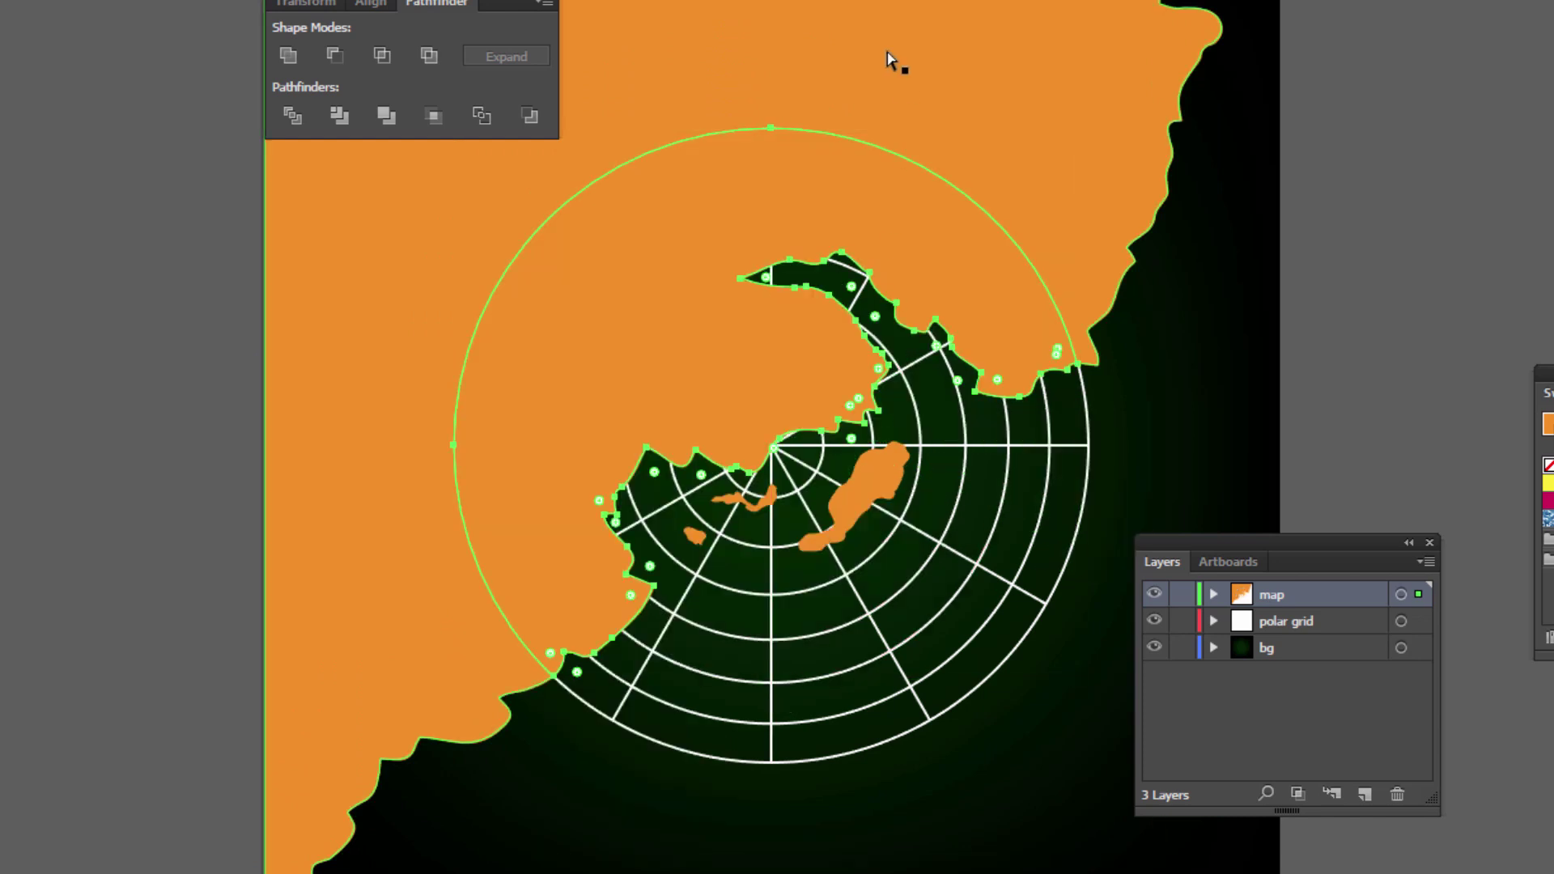
{"action": "left_click", "coordinate": [777, 9]}
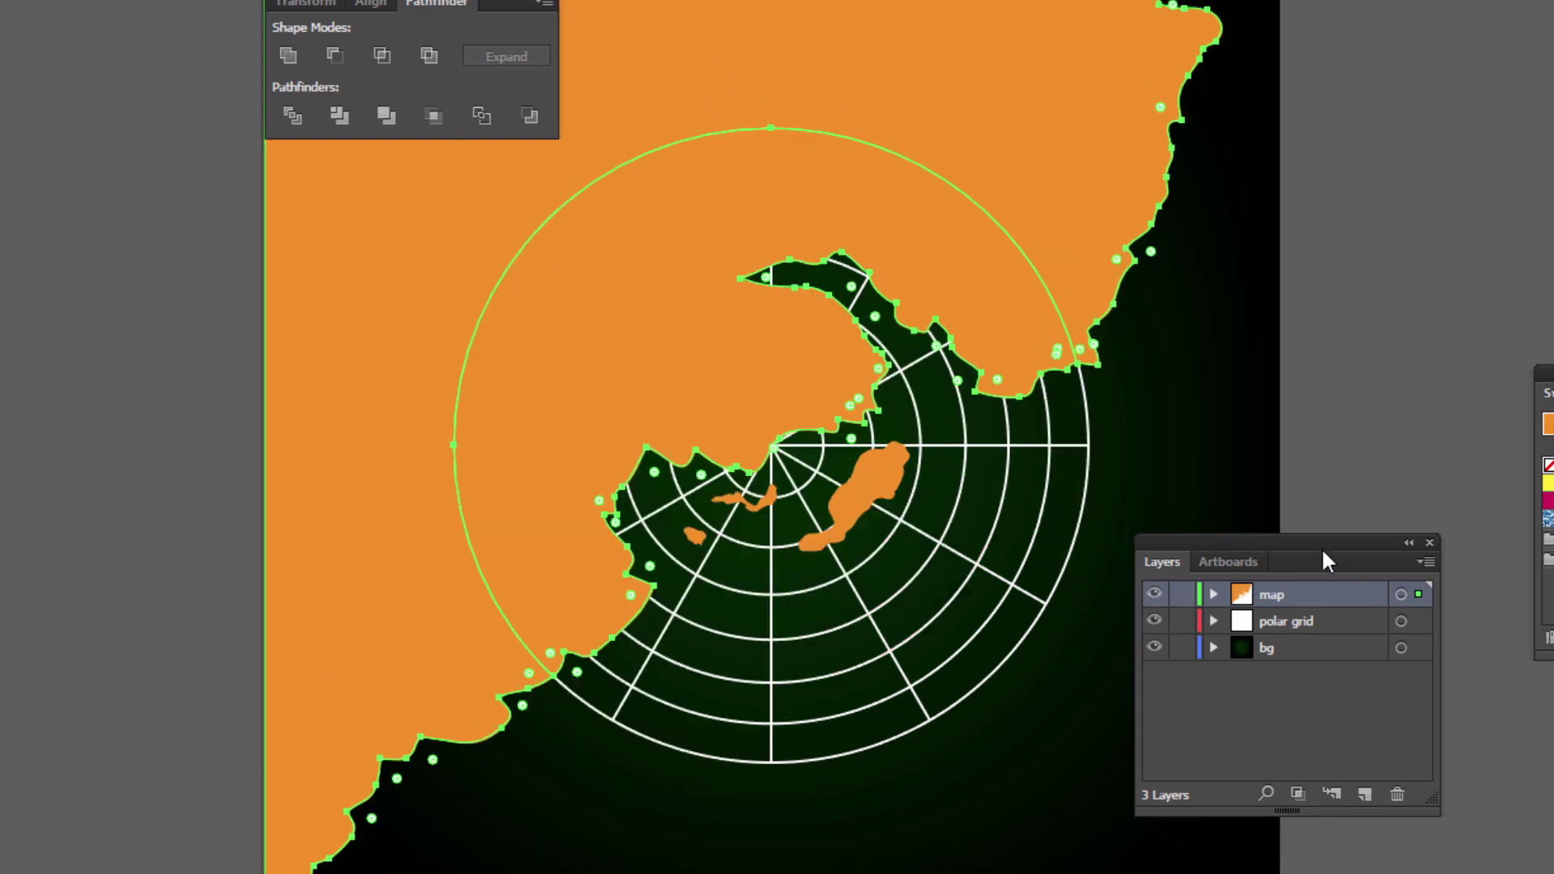
{"action": "left_click_drag", "start_coordinate": [1547, 393], "coordinate": [994, 213]}
{"action": "left_click_drag", "start_coordinate": [1300, 539], "coordinate": [1553, 592]}
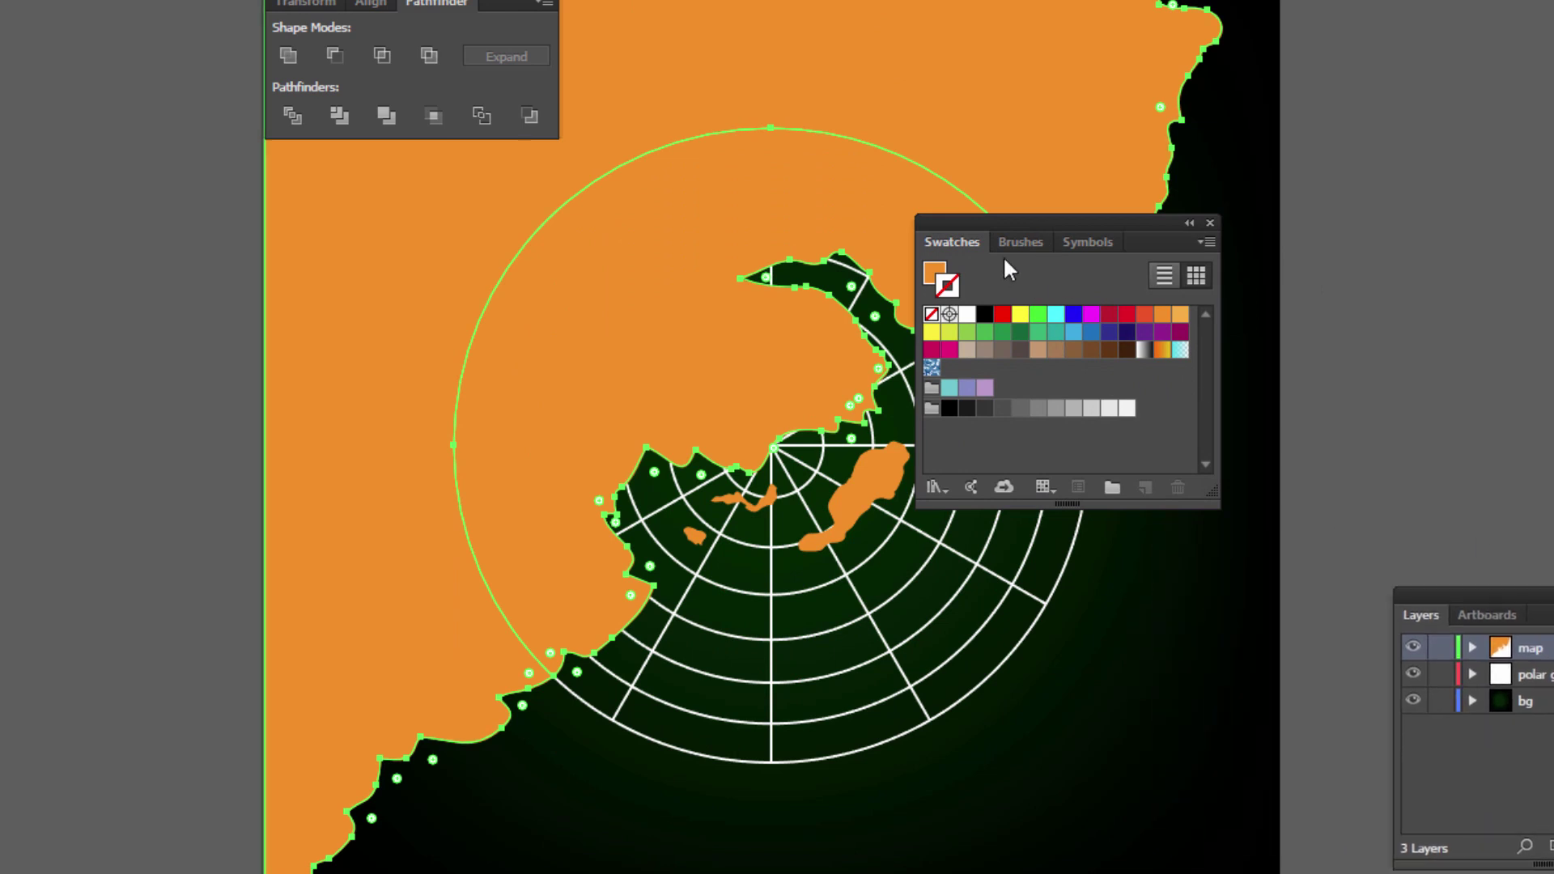
Fill the map white with no stroke.
{"action": "left_click", "coordinate": [969, 318]}
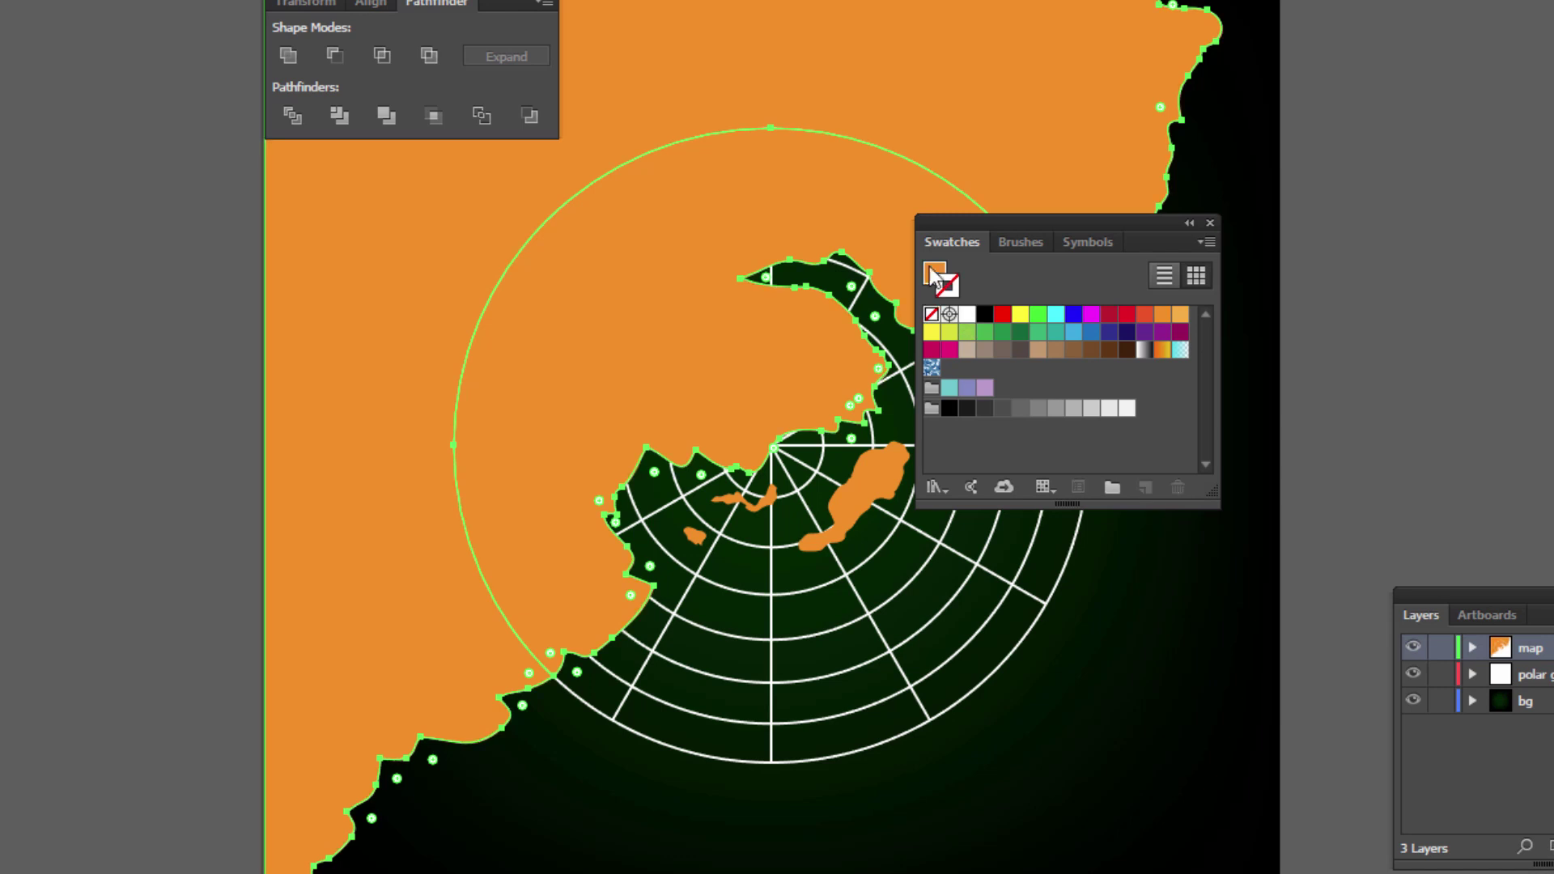
{"action": "key", "text": "slash"}
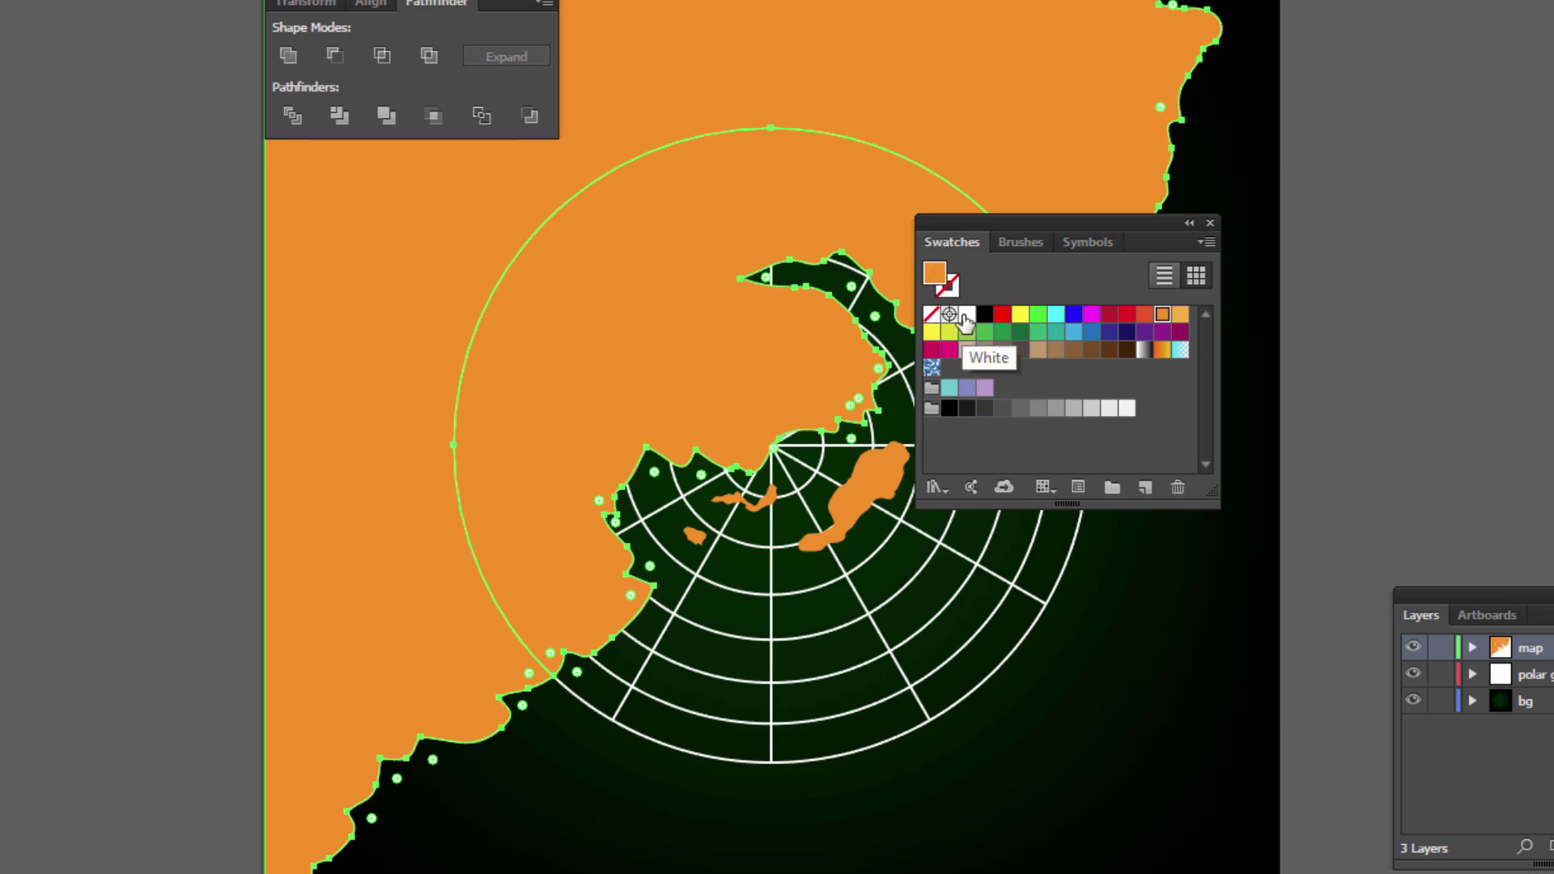
{"action": "left_click", "coordinate": [968, 315]}
{"action": "left_click_drag", "start_coordinate": [1048, 234], "coordinate": [1538, 324]}
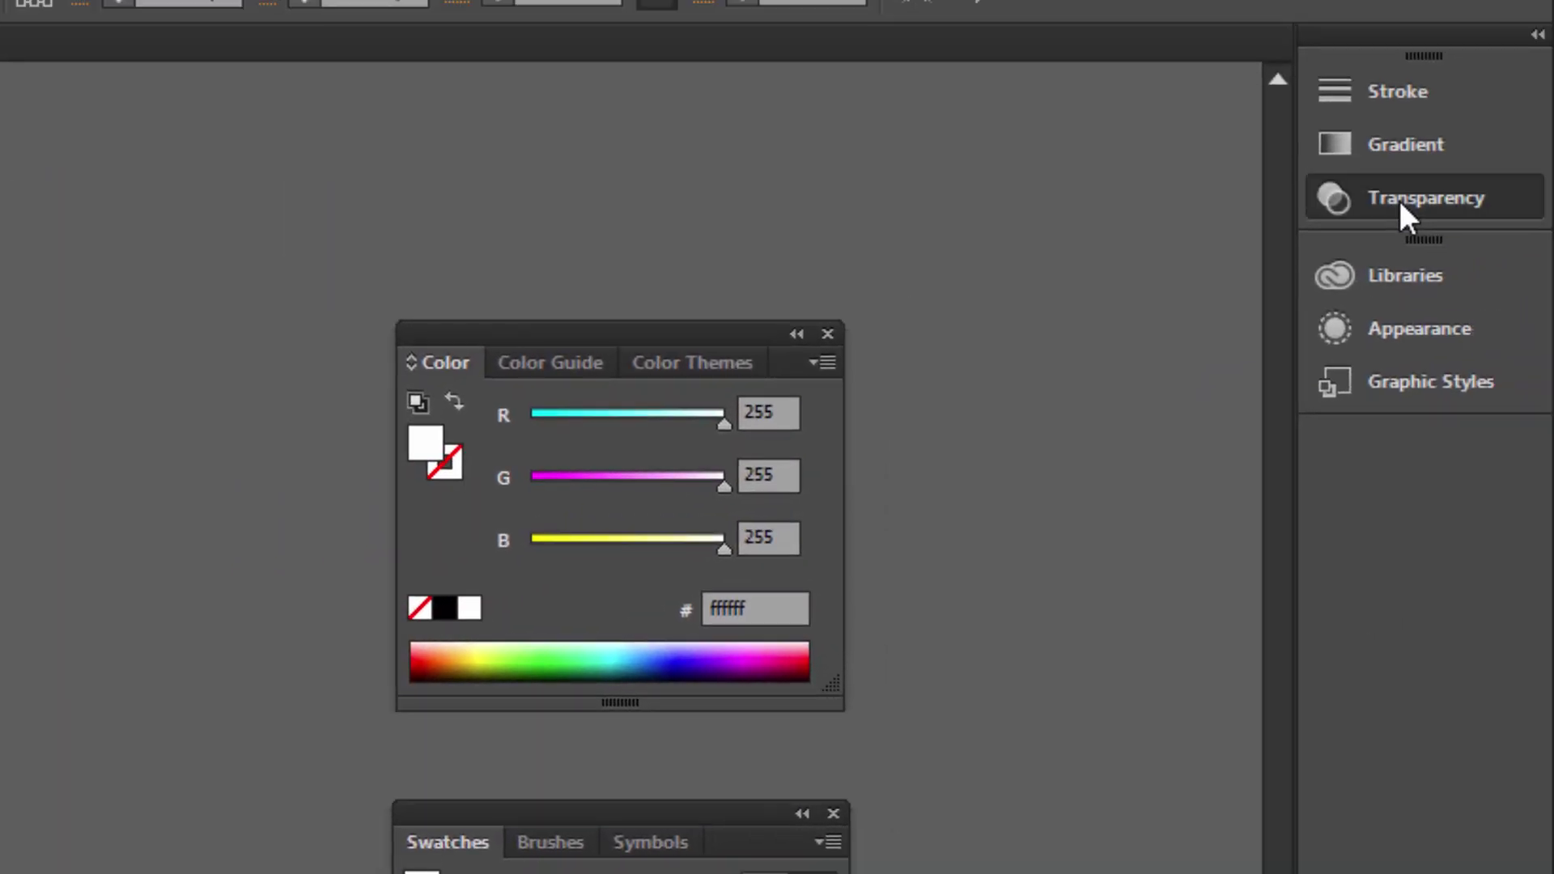
Set the map's blend mode to Overlay in the Transparency panel.
{"action": "left_click", "coordinate": [1400, 201]}
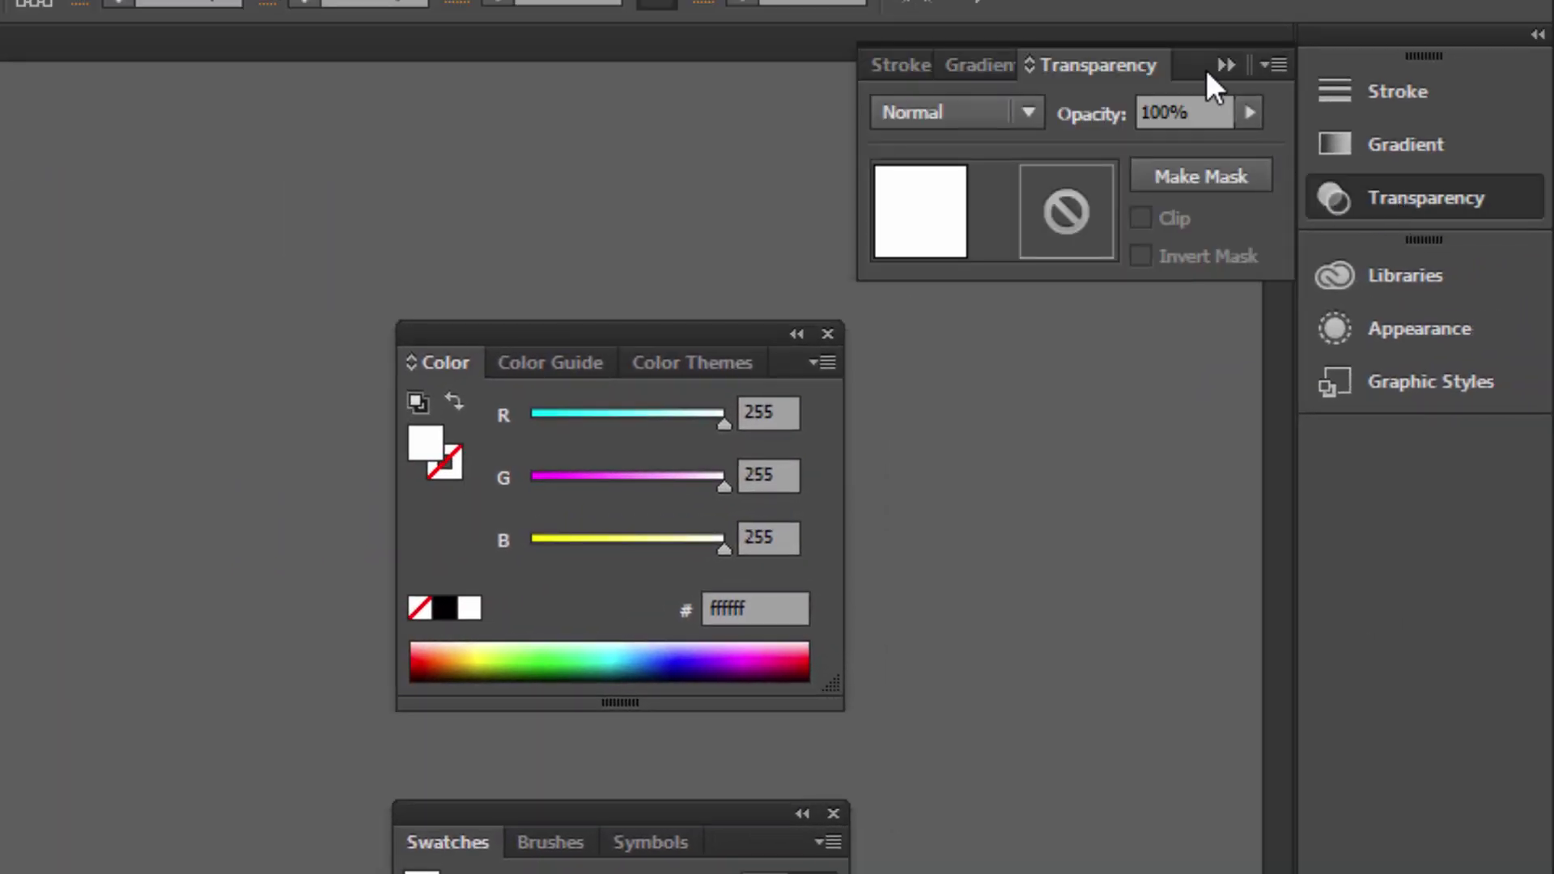
{"action": "left_click_drag", "start_coordinate": [1206, 70], "coordinate": [21, 711]}
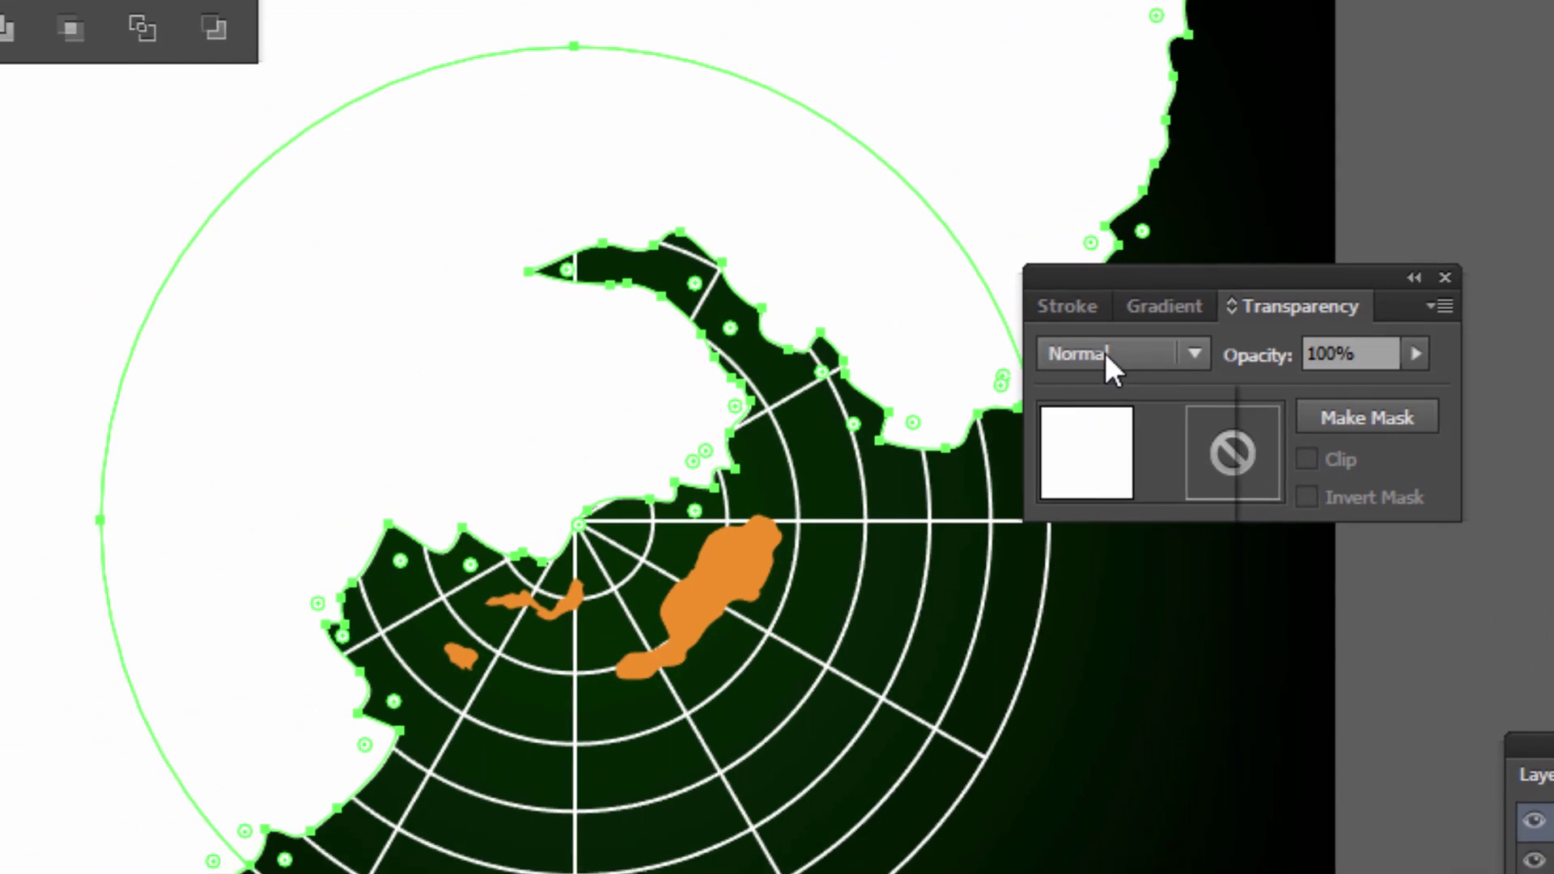
{"action": "left_click", "coordinate": [1105, 353]}
{"action": "left_click", "coordinate": [1138, 715]}
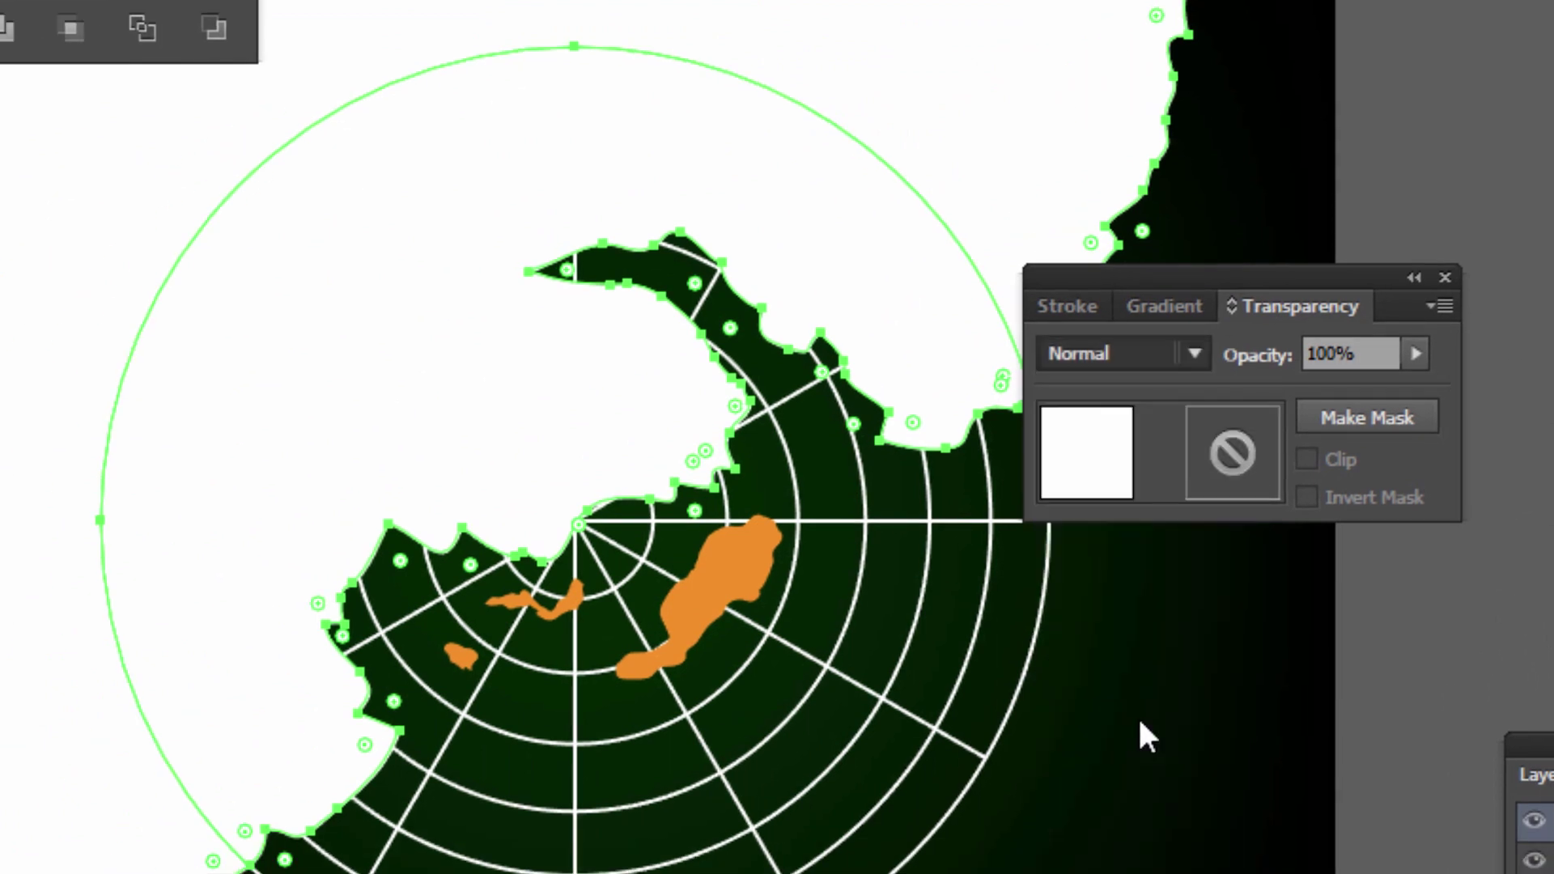
{"action": "left_click", "coordinate": [1449, 611]}
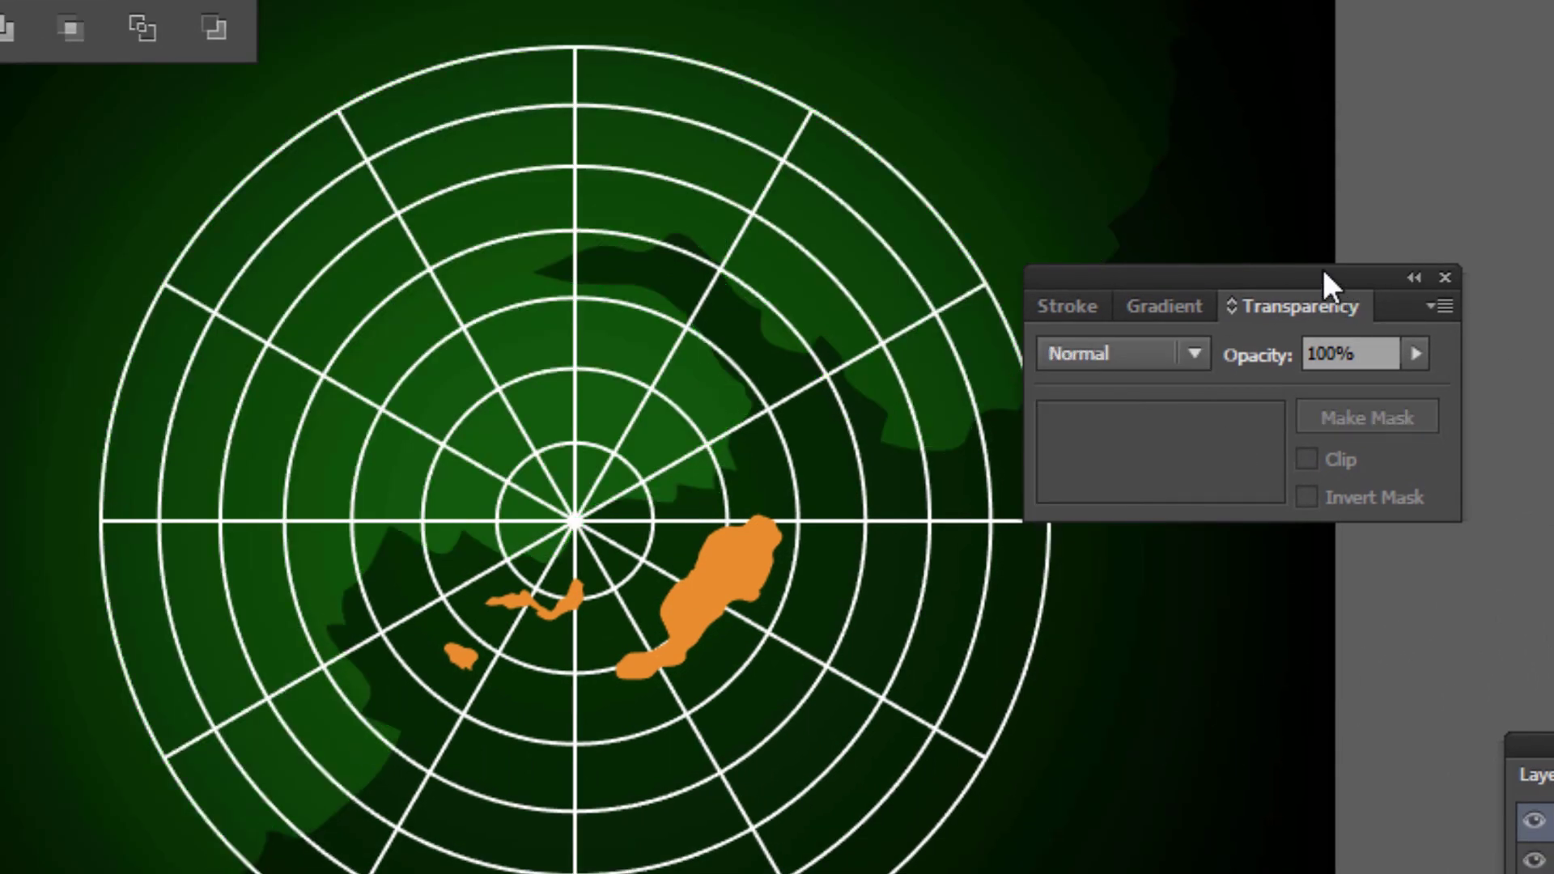
{"action": "left_click_drag", "start_coordinate": [1284, 278], "coordinate": [1324, 339]}
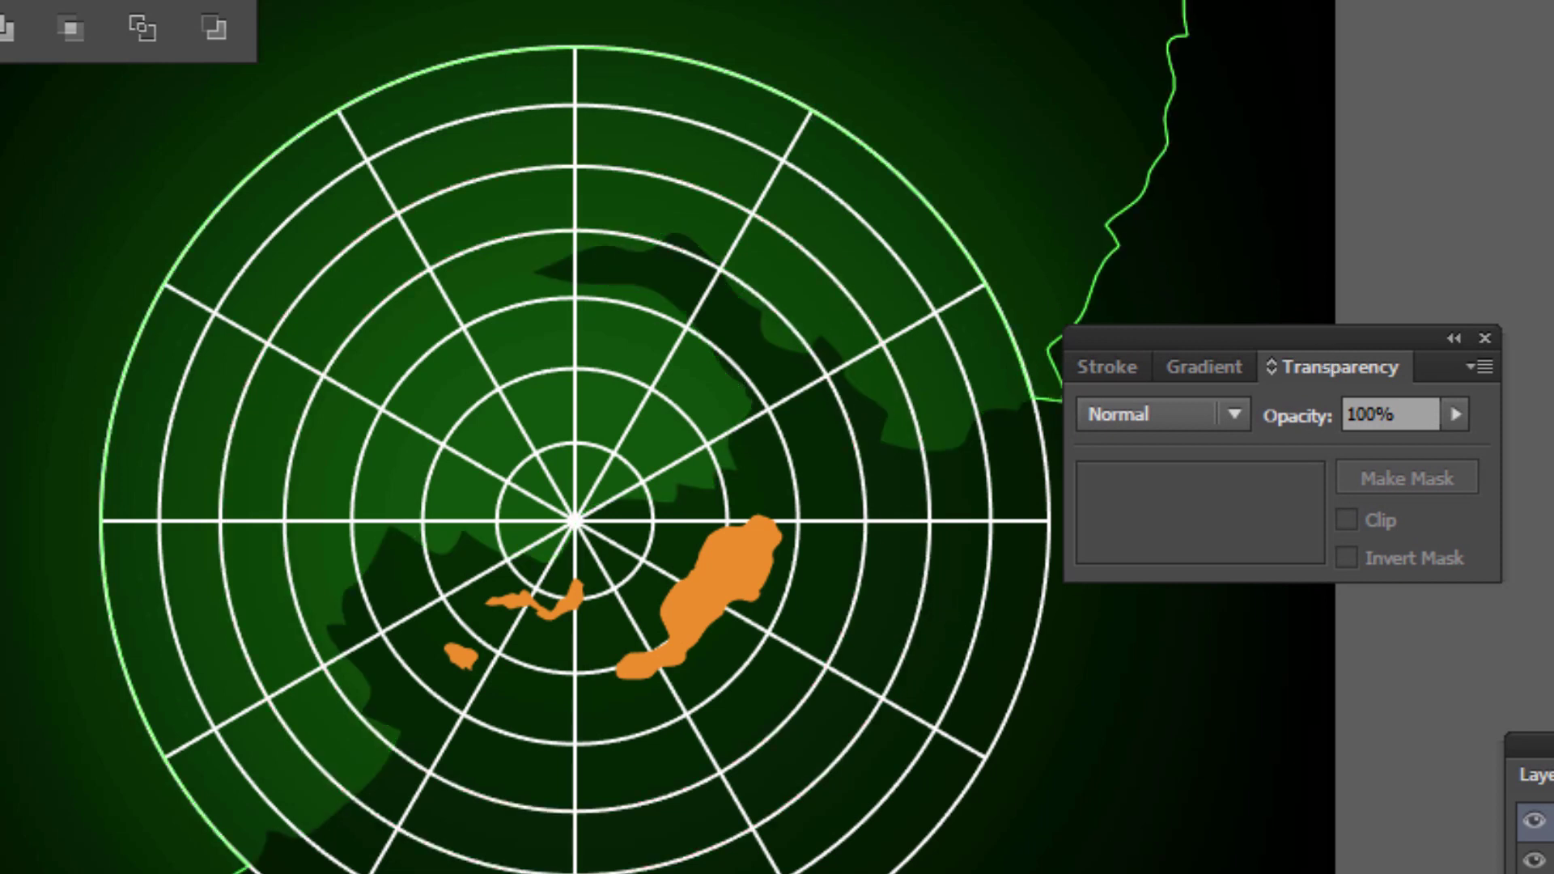
Set the large landmass shape to 50% opacity.
{"action": "key", "text": "ctrl+a"}
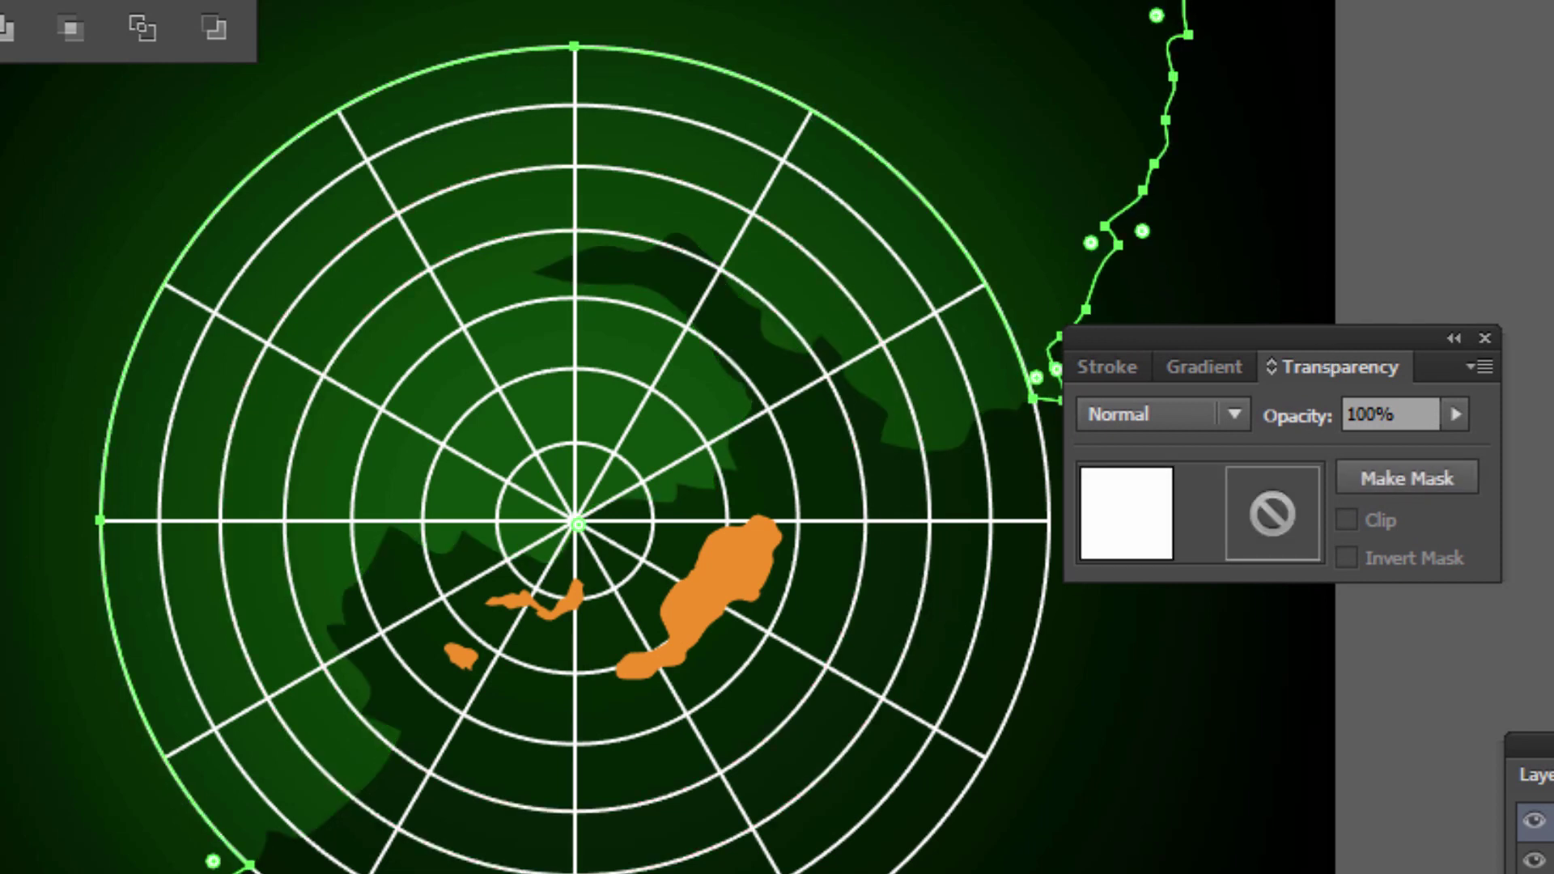
{"action": "left_click_drag", "start_coordinate": [1160, 344], "coordinate": [1141, 377]}
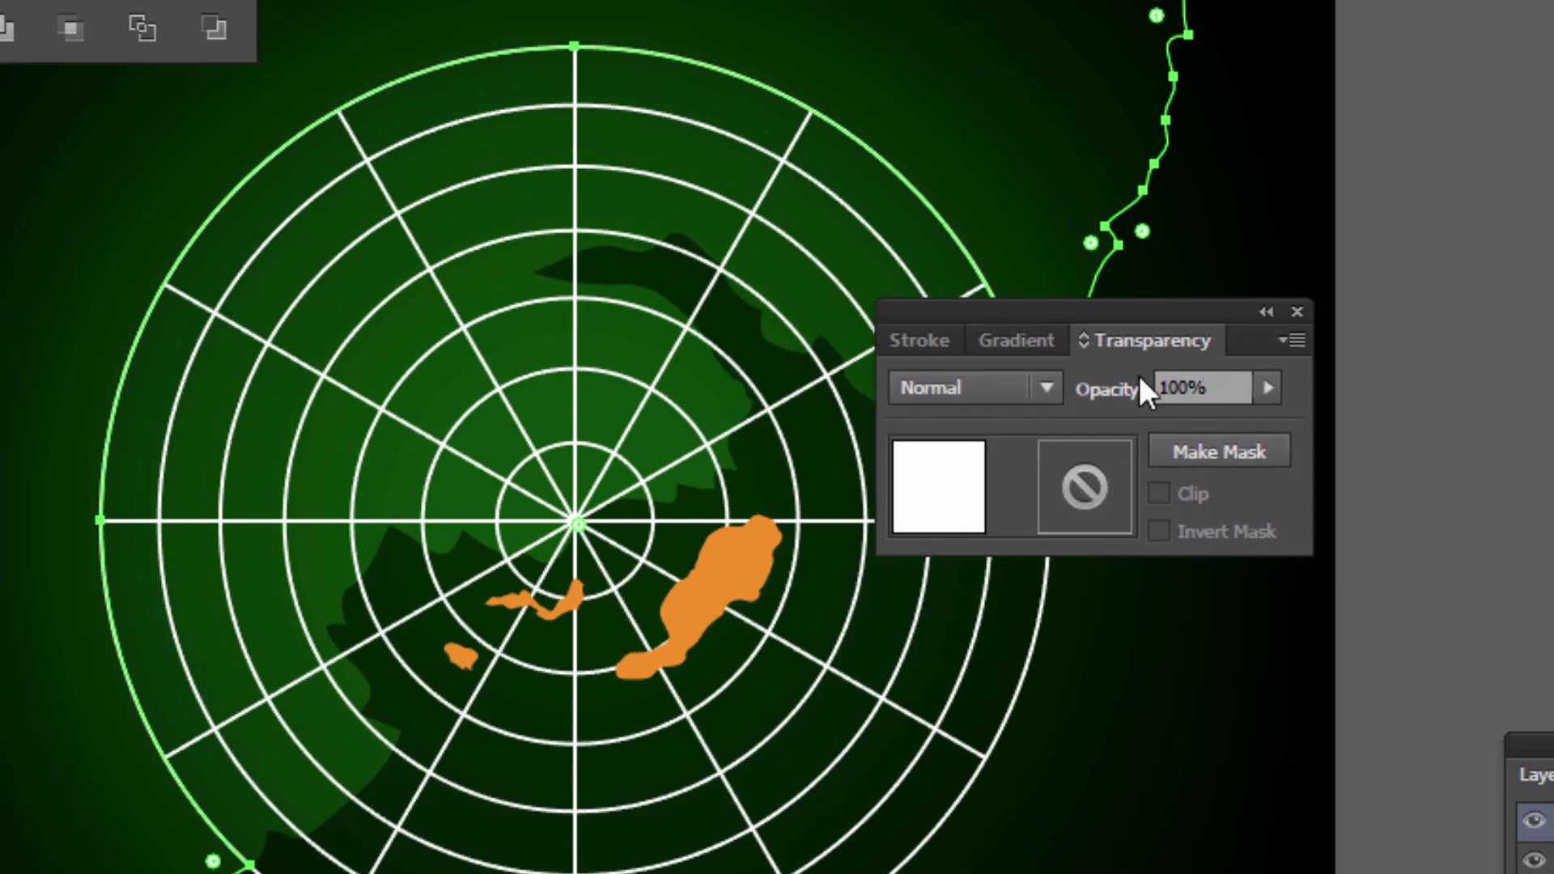
{"action": "left_click", "coordinate": [1212, 382]}
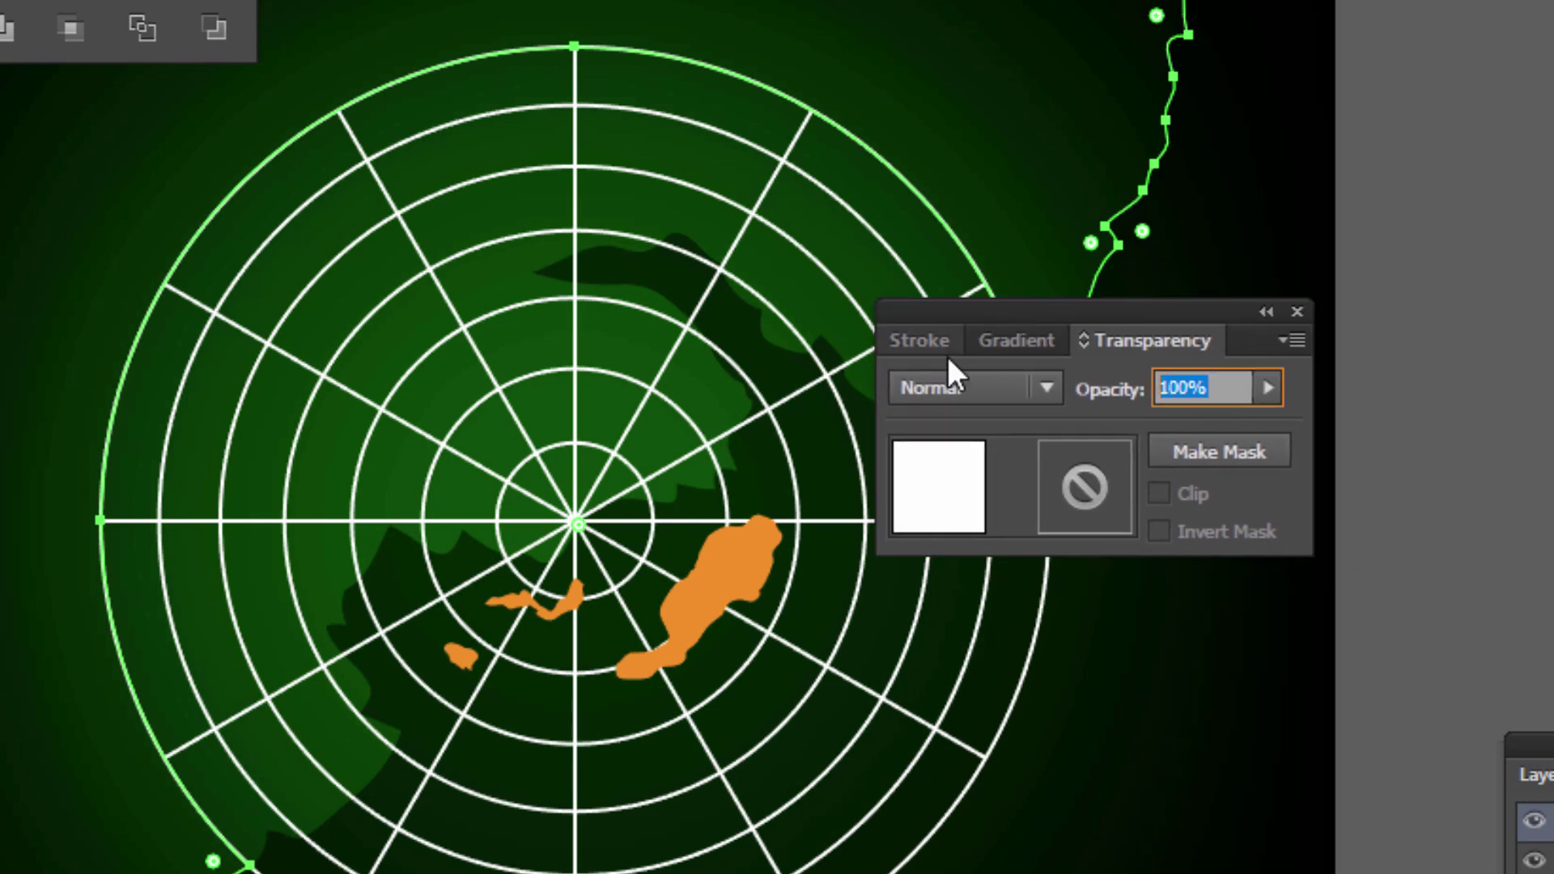
{"action": "type", "text": "50"}
{"action": "key", "text": "Return"}
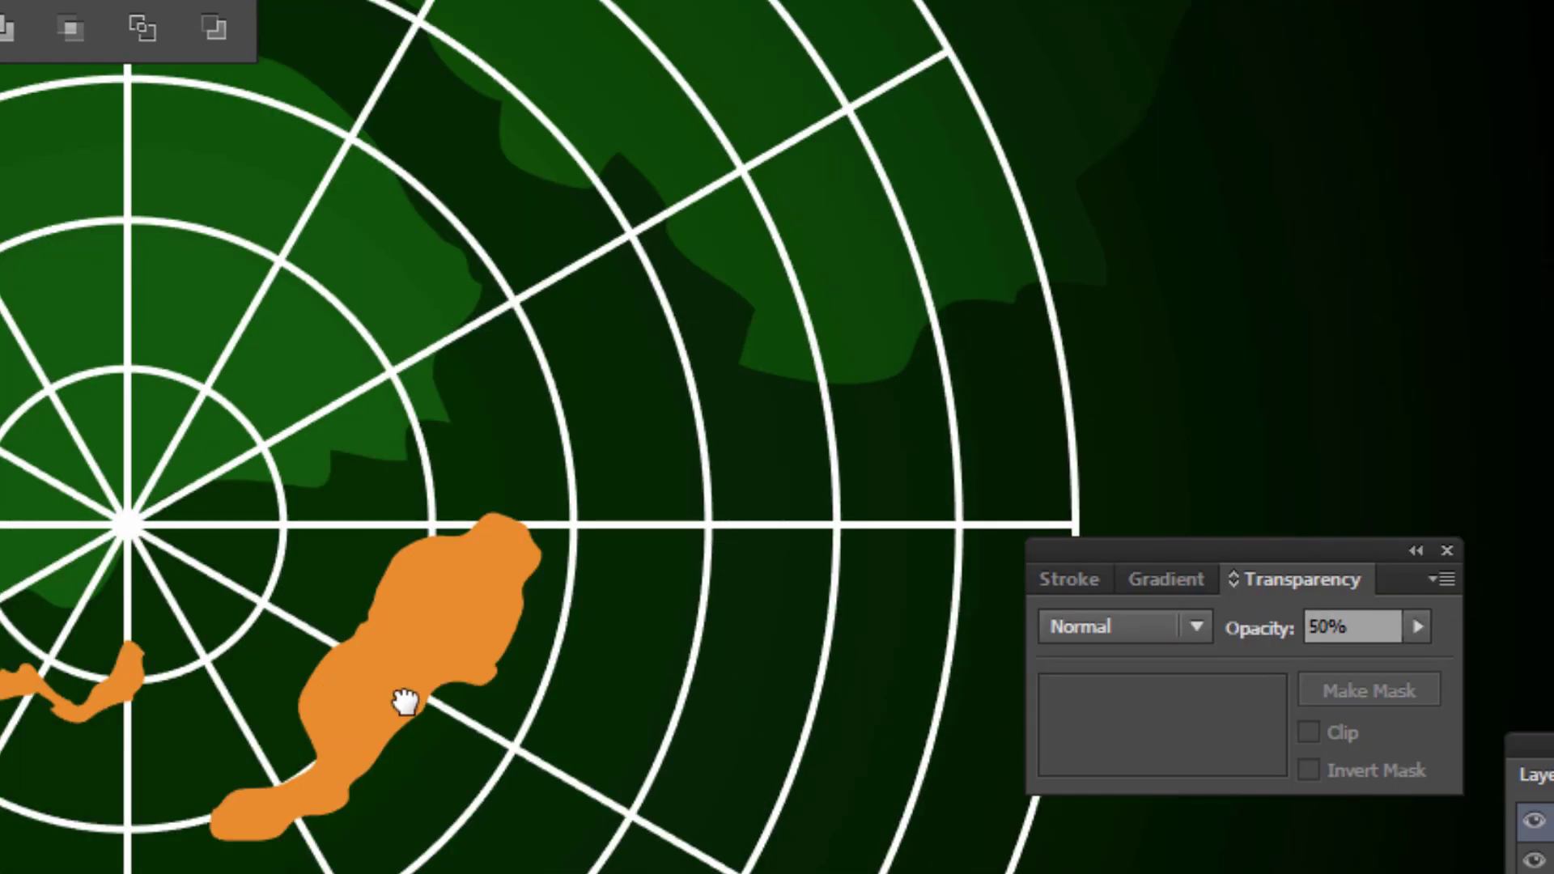
{"action": "left_click_drag", "start_coordinate": [405, 701], "coordinate": [666, 576]}
Apply Overlay blending to the orange islands and the polar grid.
{"action": "left_click", "coordinate": [684, 516]}
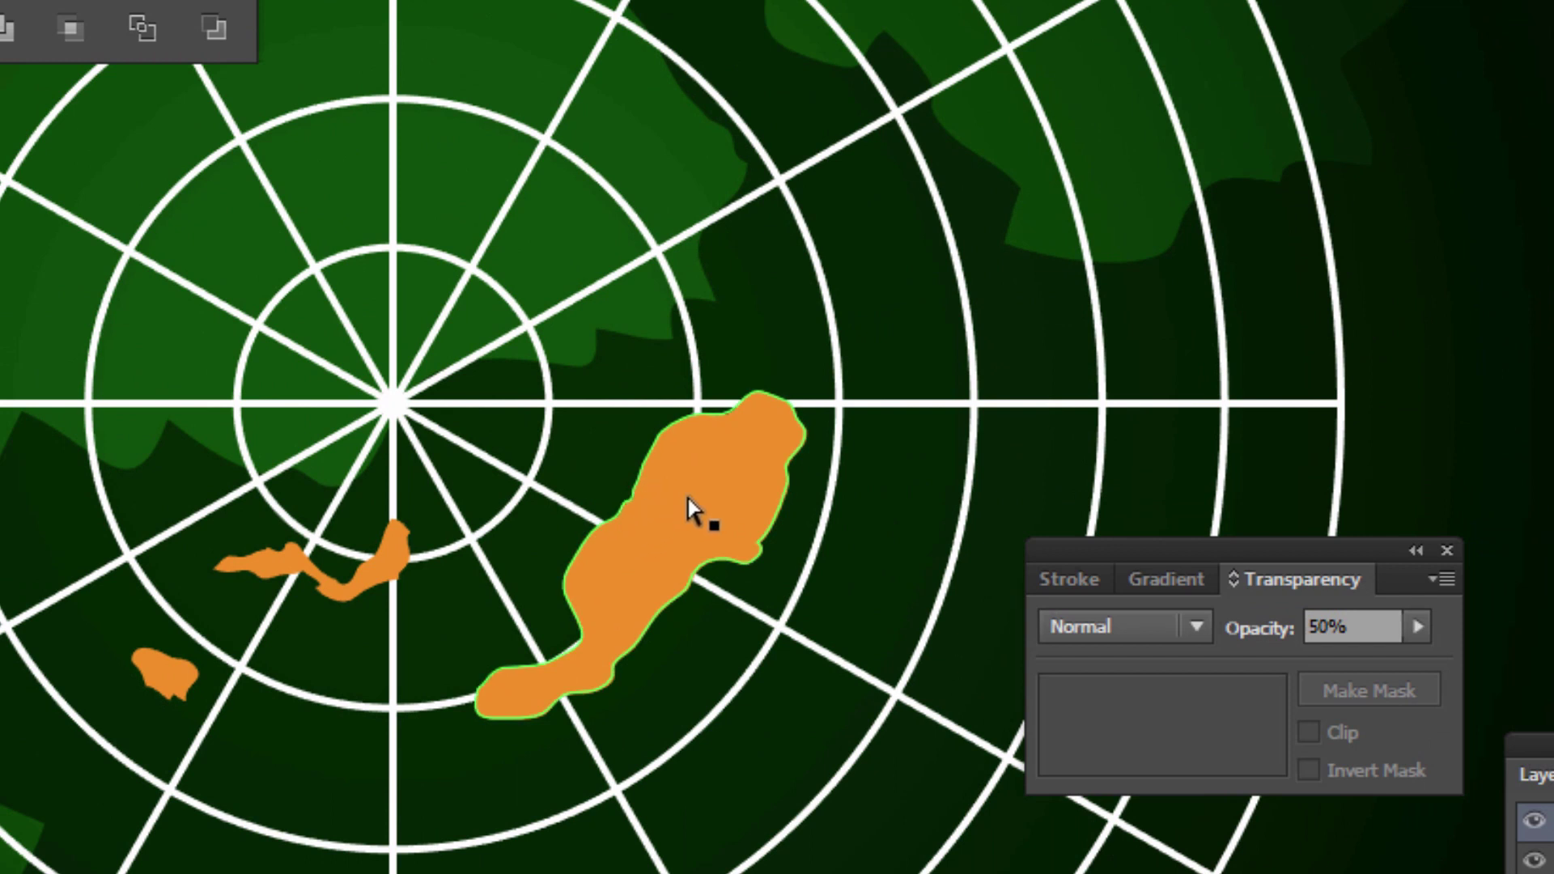
{"action": "left_click", "coordinate": [273, 567], "text": "shift"}
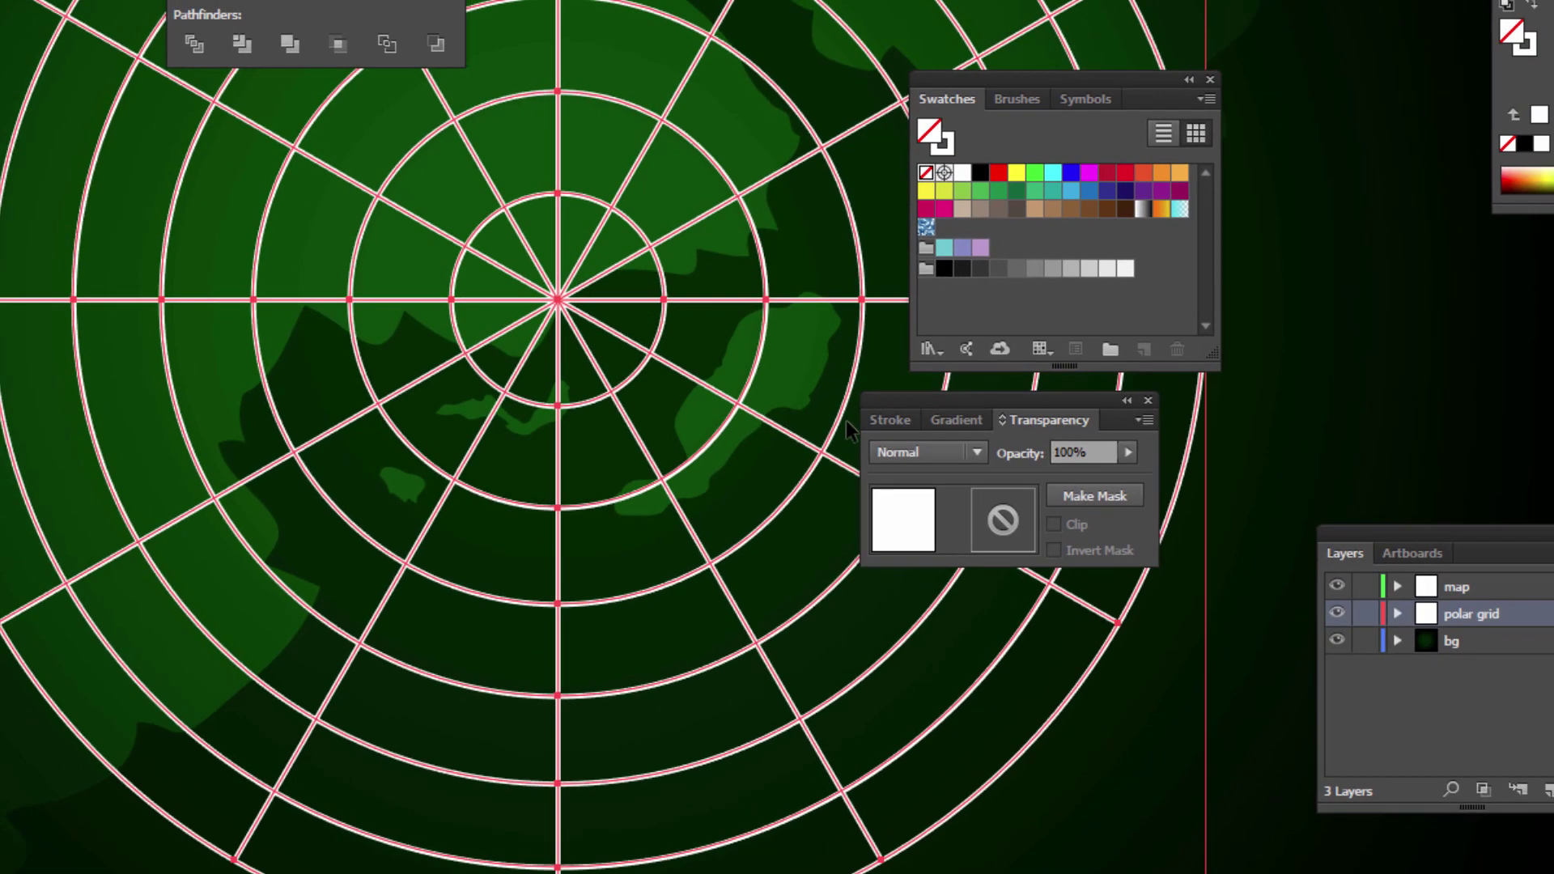
{"action": "key", "text": "ctrl+0"}
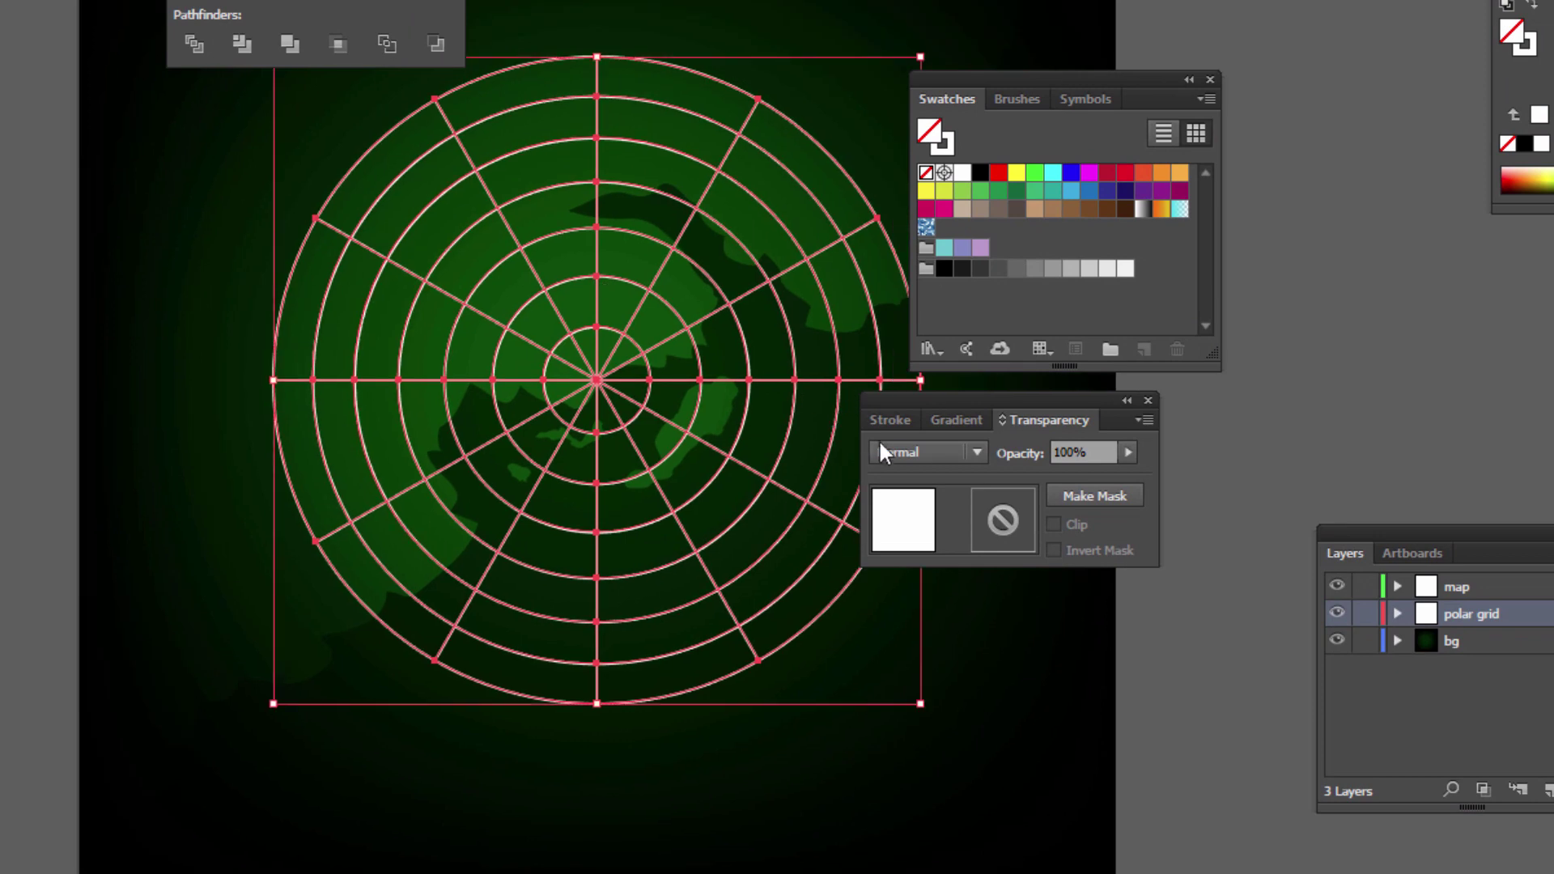
{"action": "left_click", "coordinate": [918, 450]}
{"action": "left_click", "coordinate": [959, 696]}
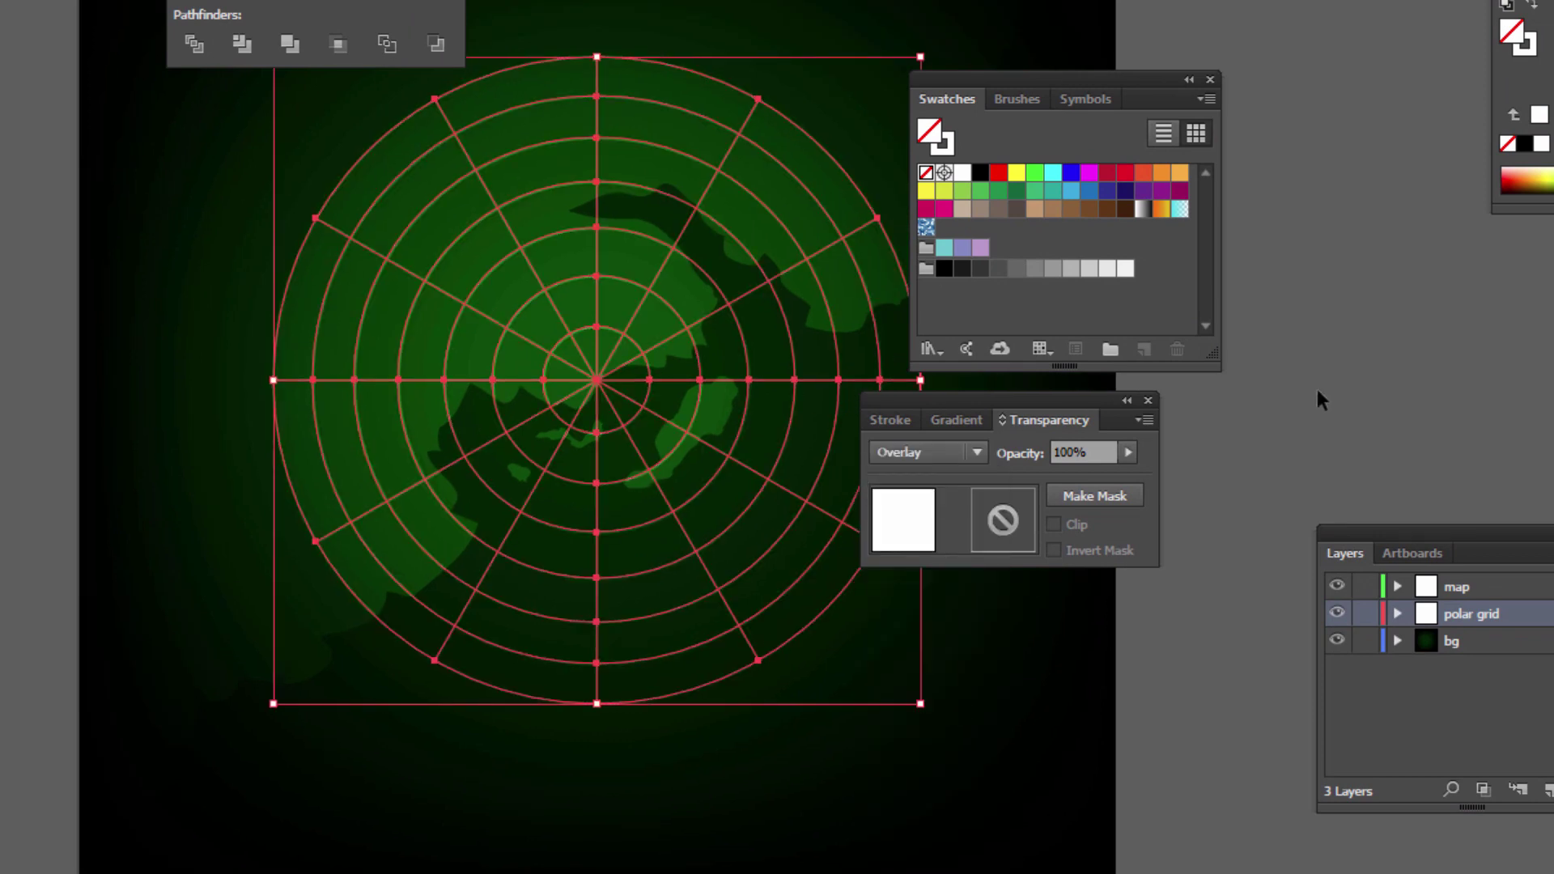
{"action": "left_click", "coordinate": [1317, 386]}
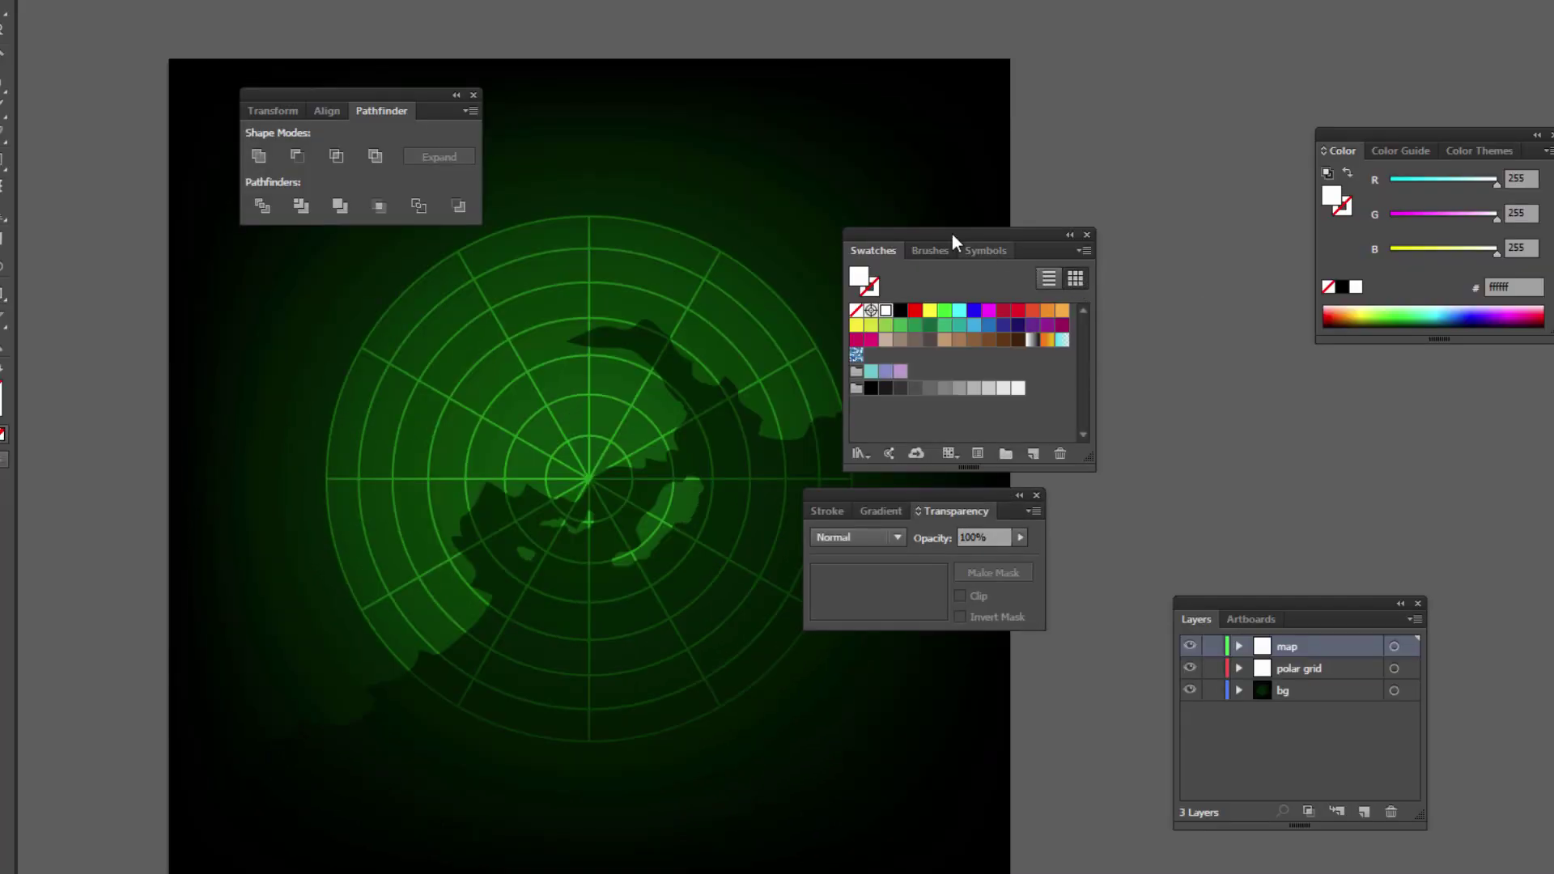
{"action": "left_click_drag", "start_coordinate": [950, 232], "coordinate": [1044, 181]}
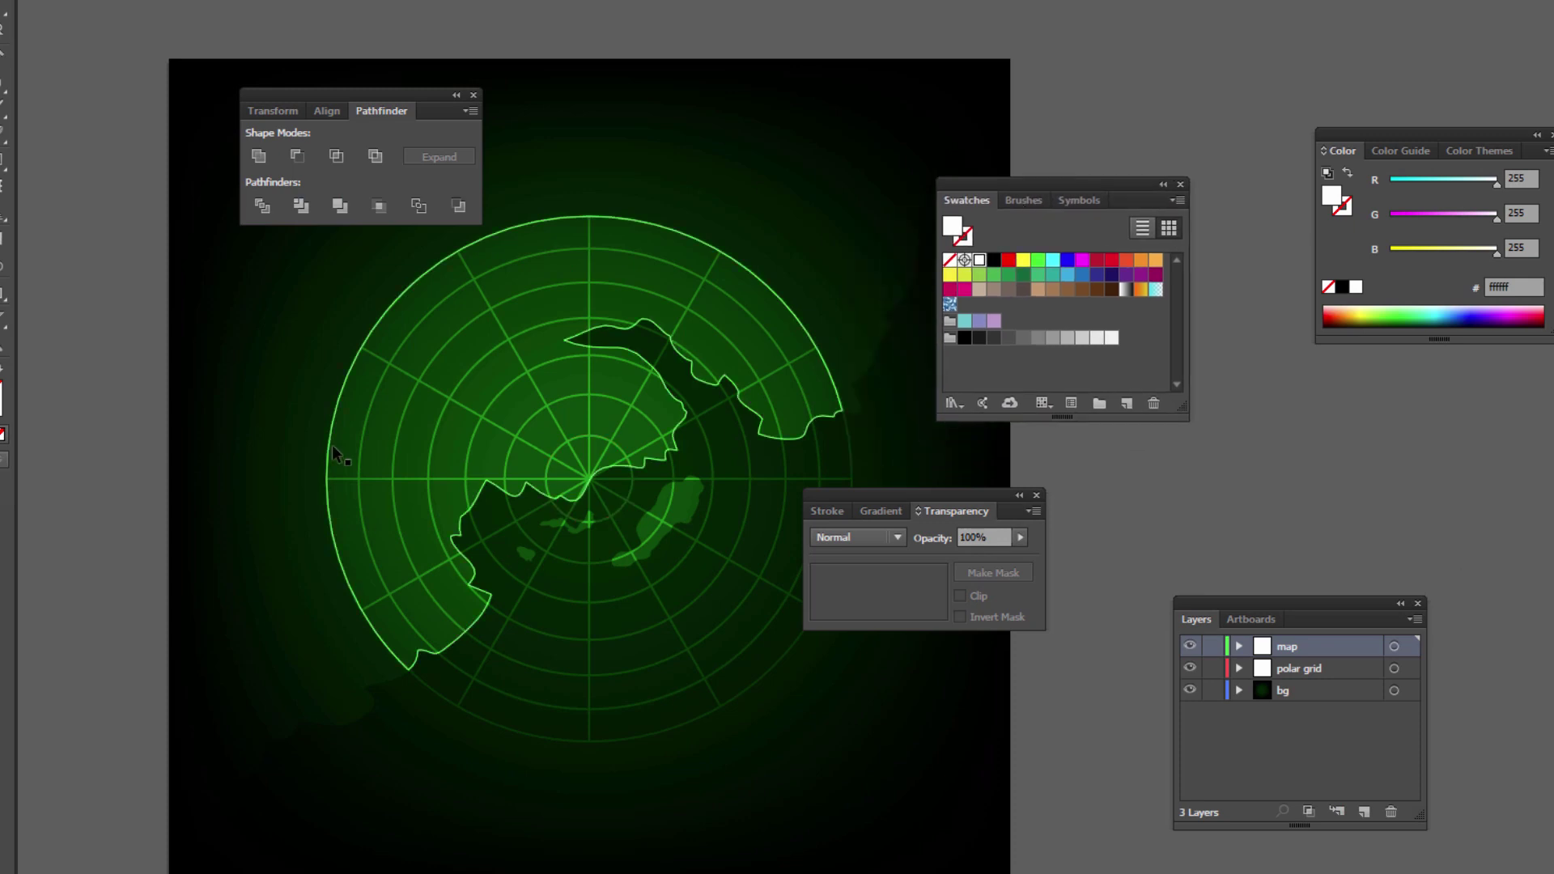
{"action": "left_click_drag", "start_coordinate": [848, 497], "coordinate": [974, 455]}
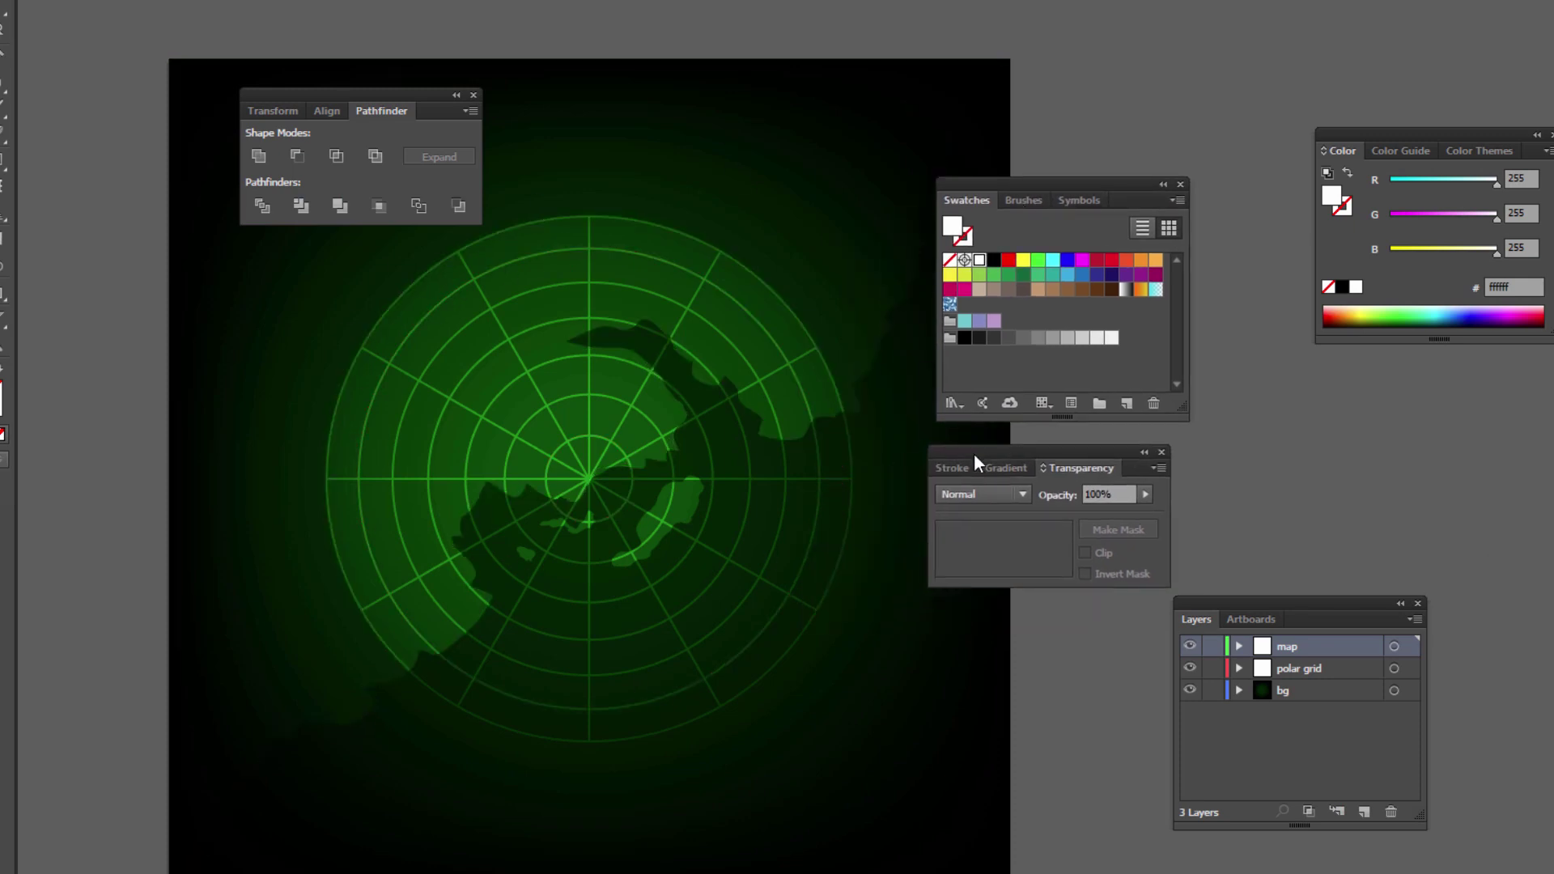
Select all art on the map layer and group it with Ctrl+G.
{"action": "left_click", "coordinate": [616, 288]}
{"action": "left_click", "coordinate": [614, 129]}
{"action": "key", "text": "ctrl+shift+a"}
{"action": "left_click_drag", "start_coordinate": [1263, 613], "coordinate": [798, 522]}
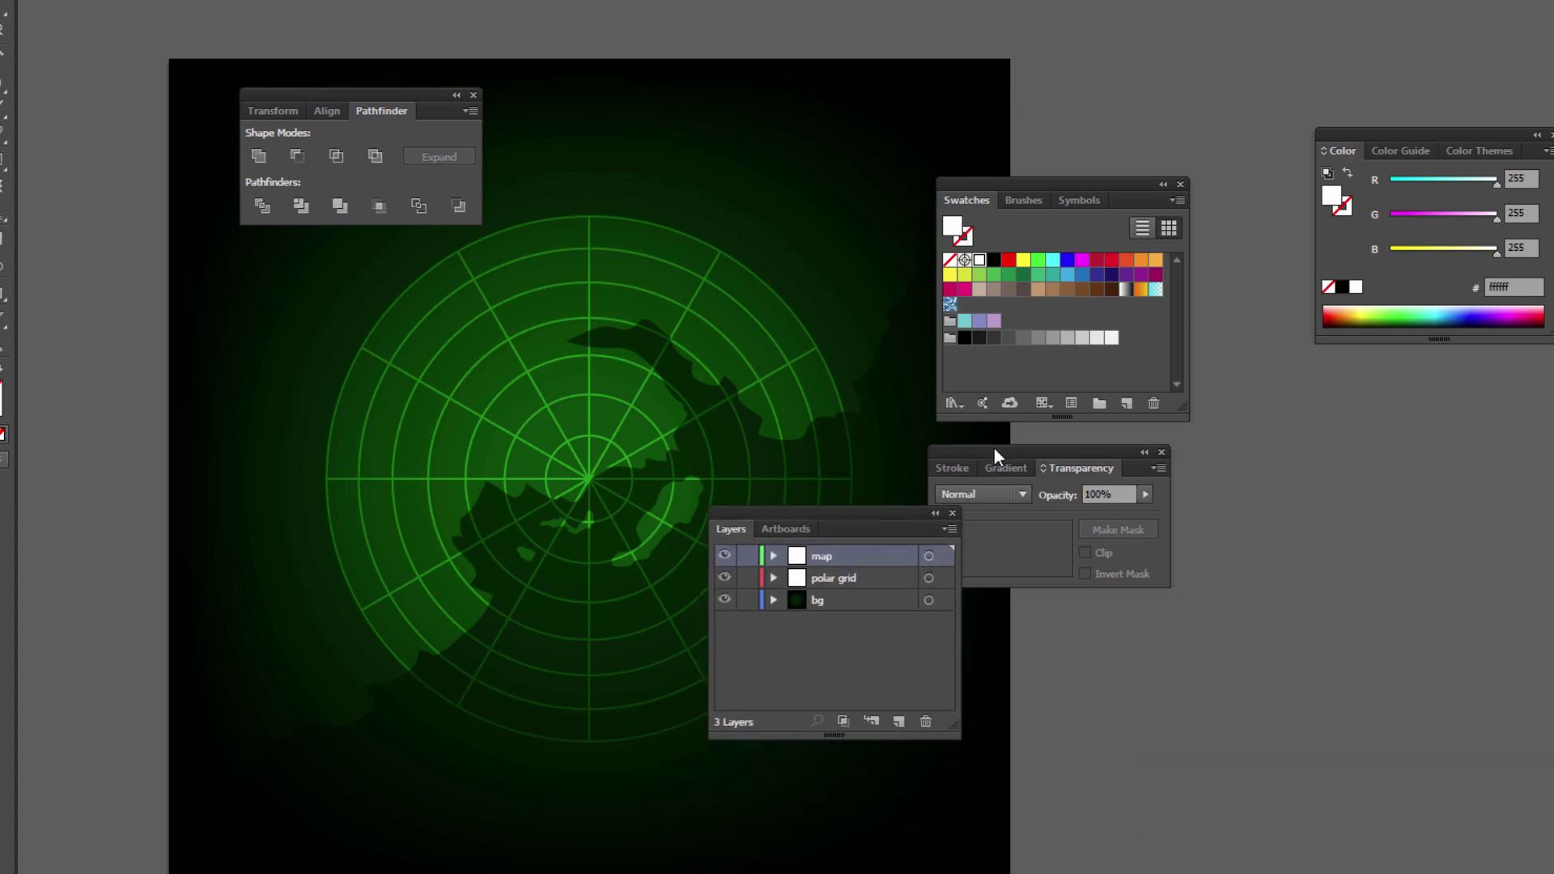
{"action": "left_click_drag", "start_coordinate": [994, 451], "coordinate": [1195, 464]}
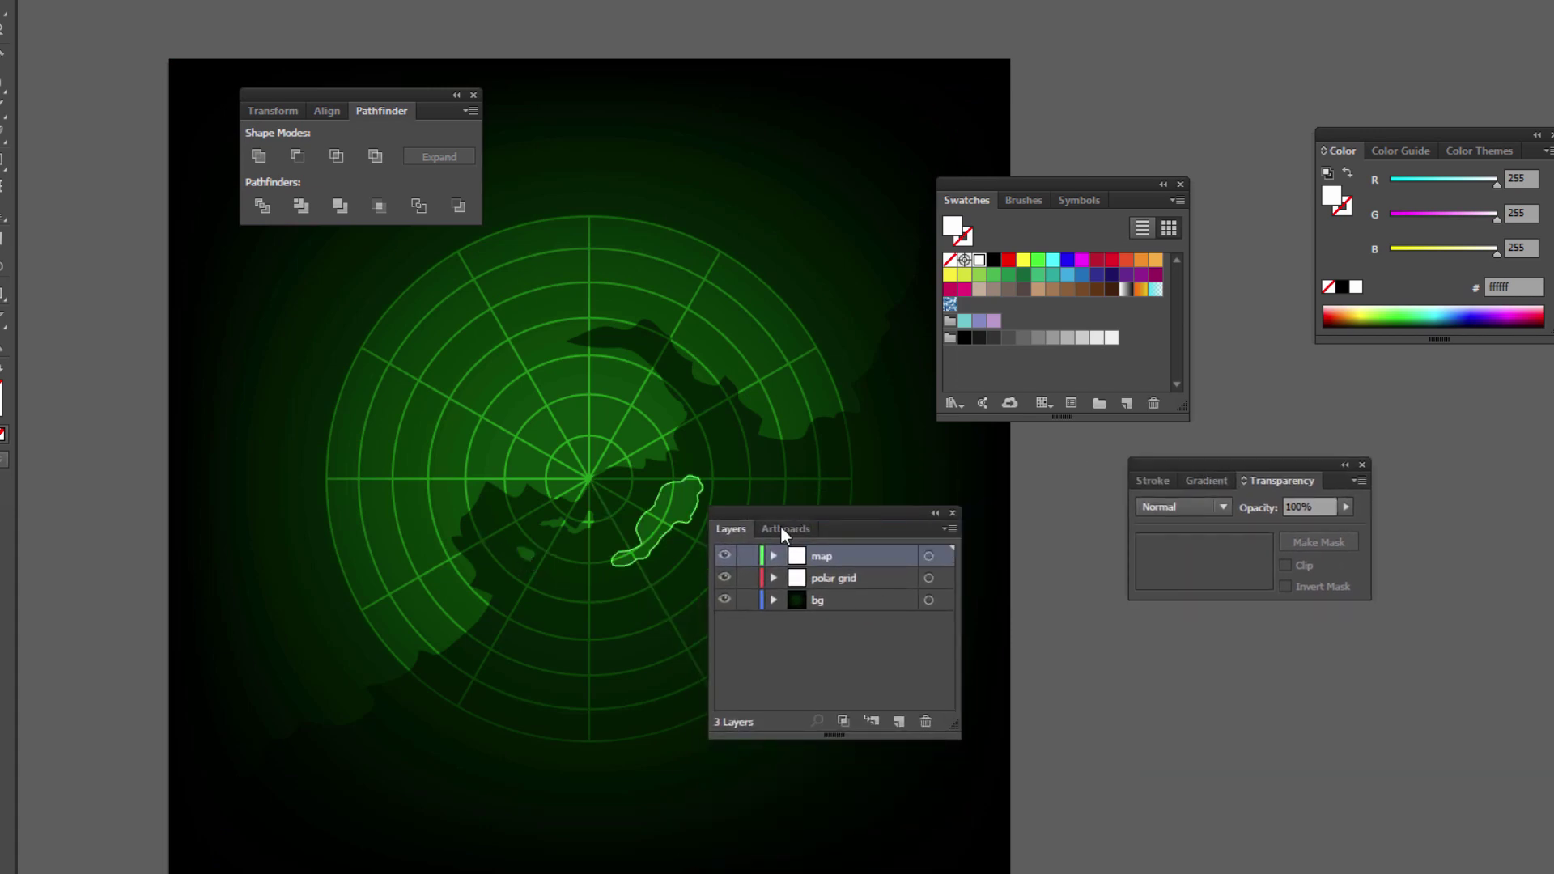
{"action": "left_click_drag", "start_coordinate": [844, 514], "coordinate": [926, 508]}
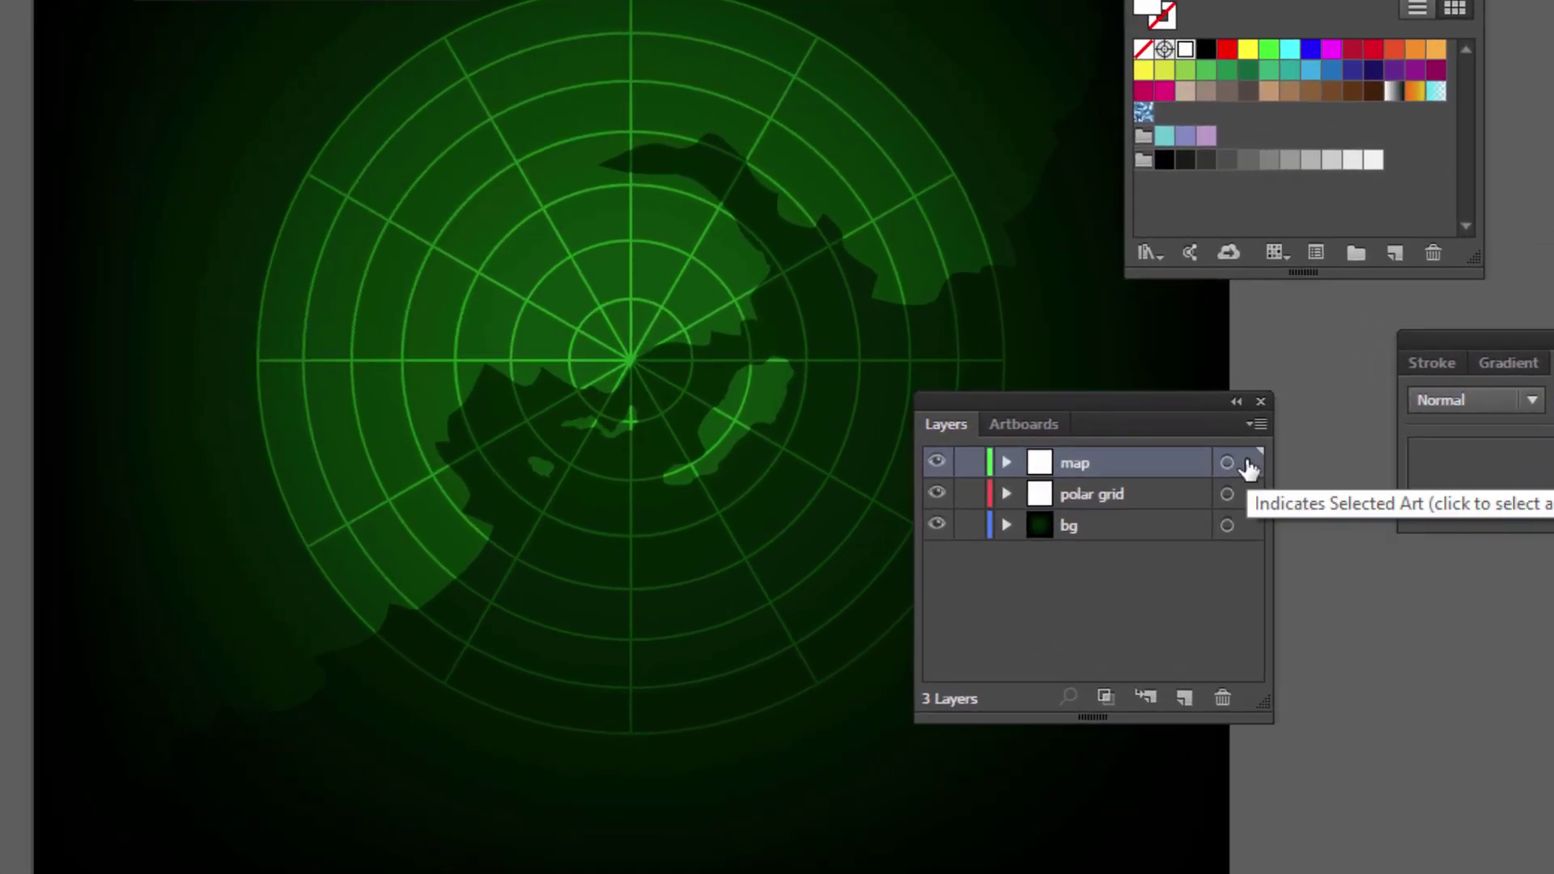
{"action": "left_click", "coordinate": [1248, 465]}
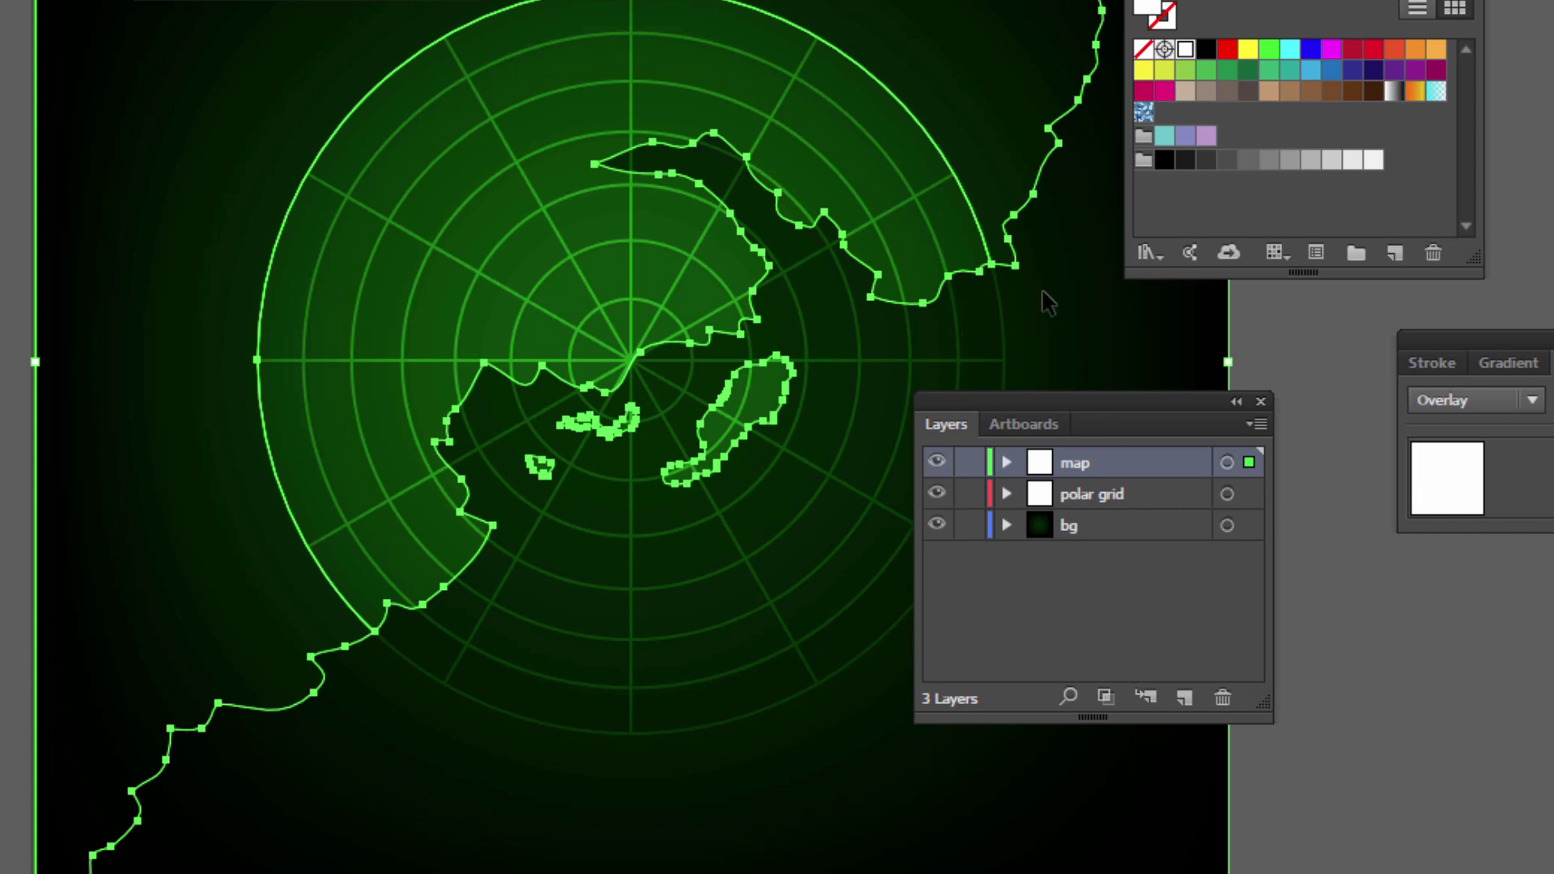
{"action": "key", "text": "ctrl+g"}
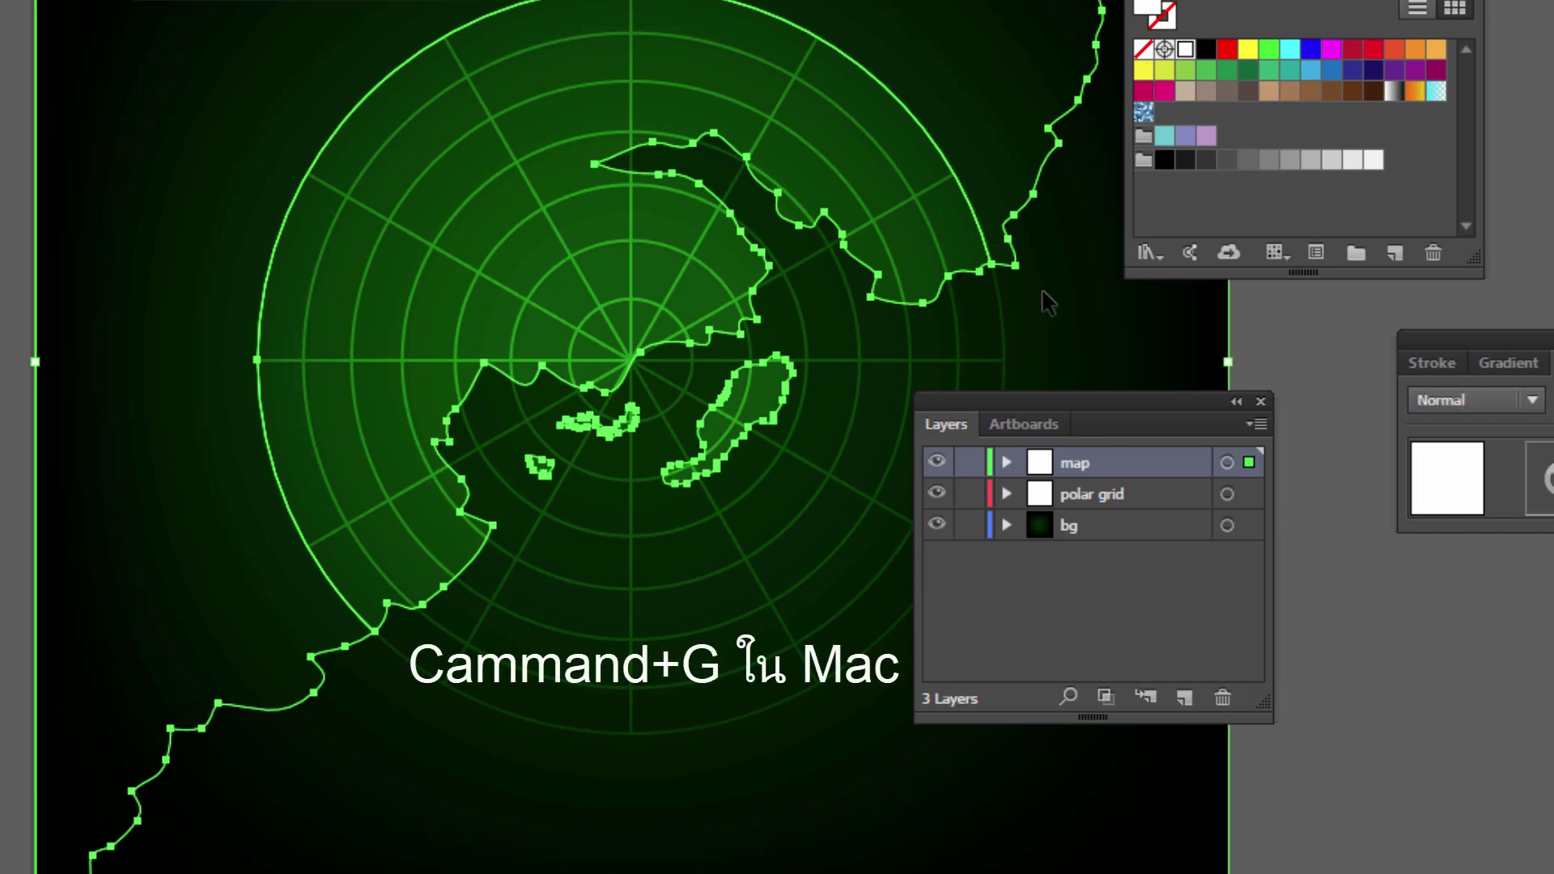
Lock the map and polar grid layers.
{"action": "left_click", "coordinate": [969, 463]}
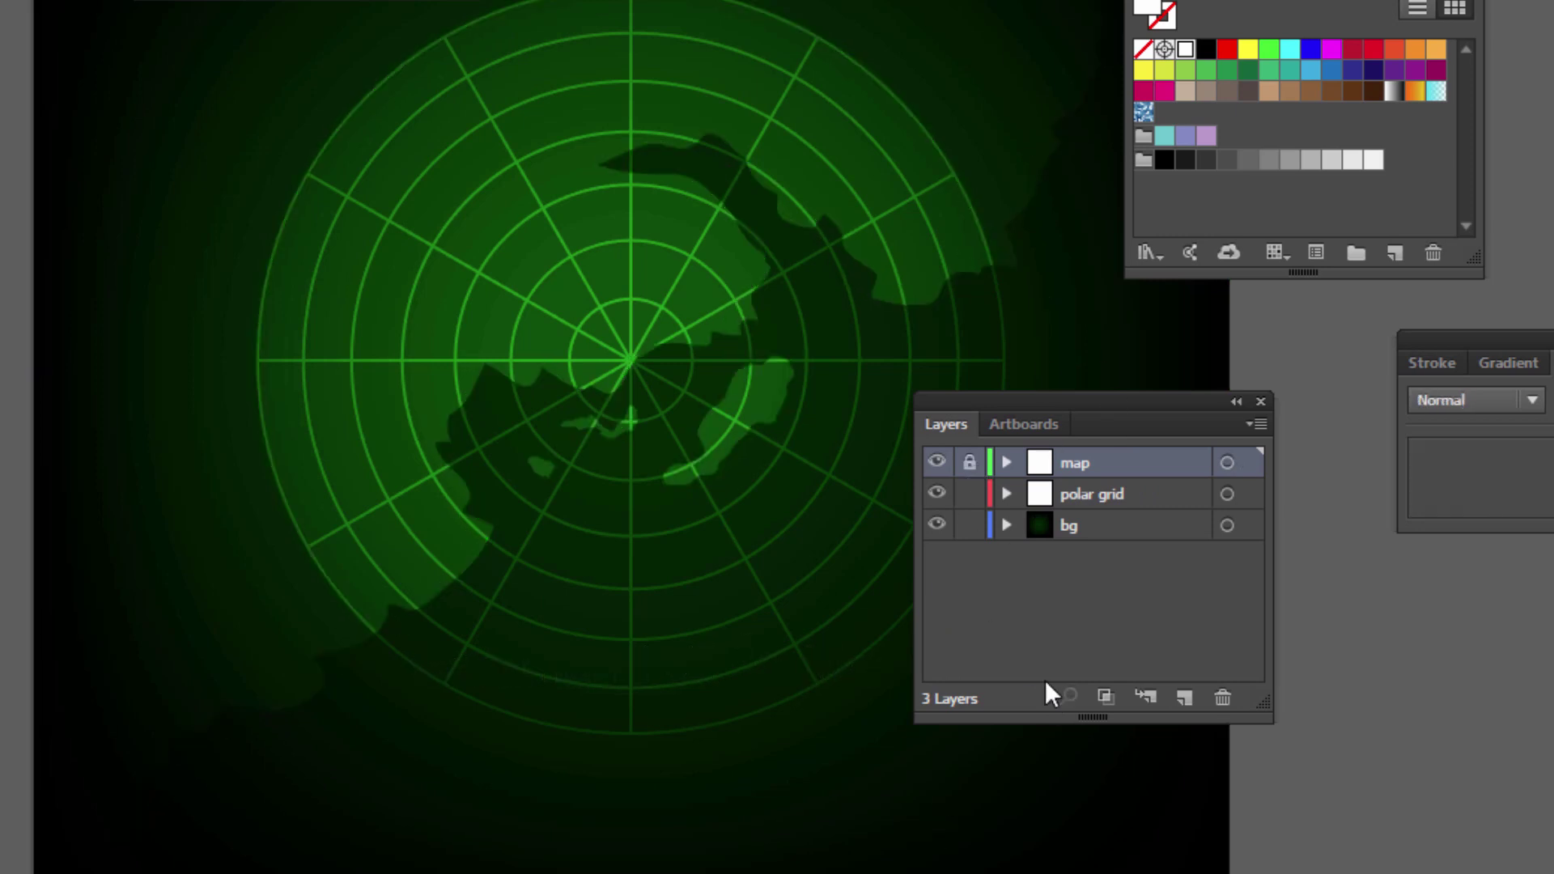
{"action": "left_click", "coordinate": [970, 494]}
{"action": "left_click_drag", "start_coordinate": [1056, 405], "coordinate": [1178, 412]}
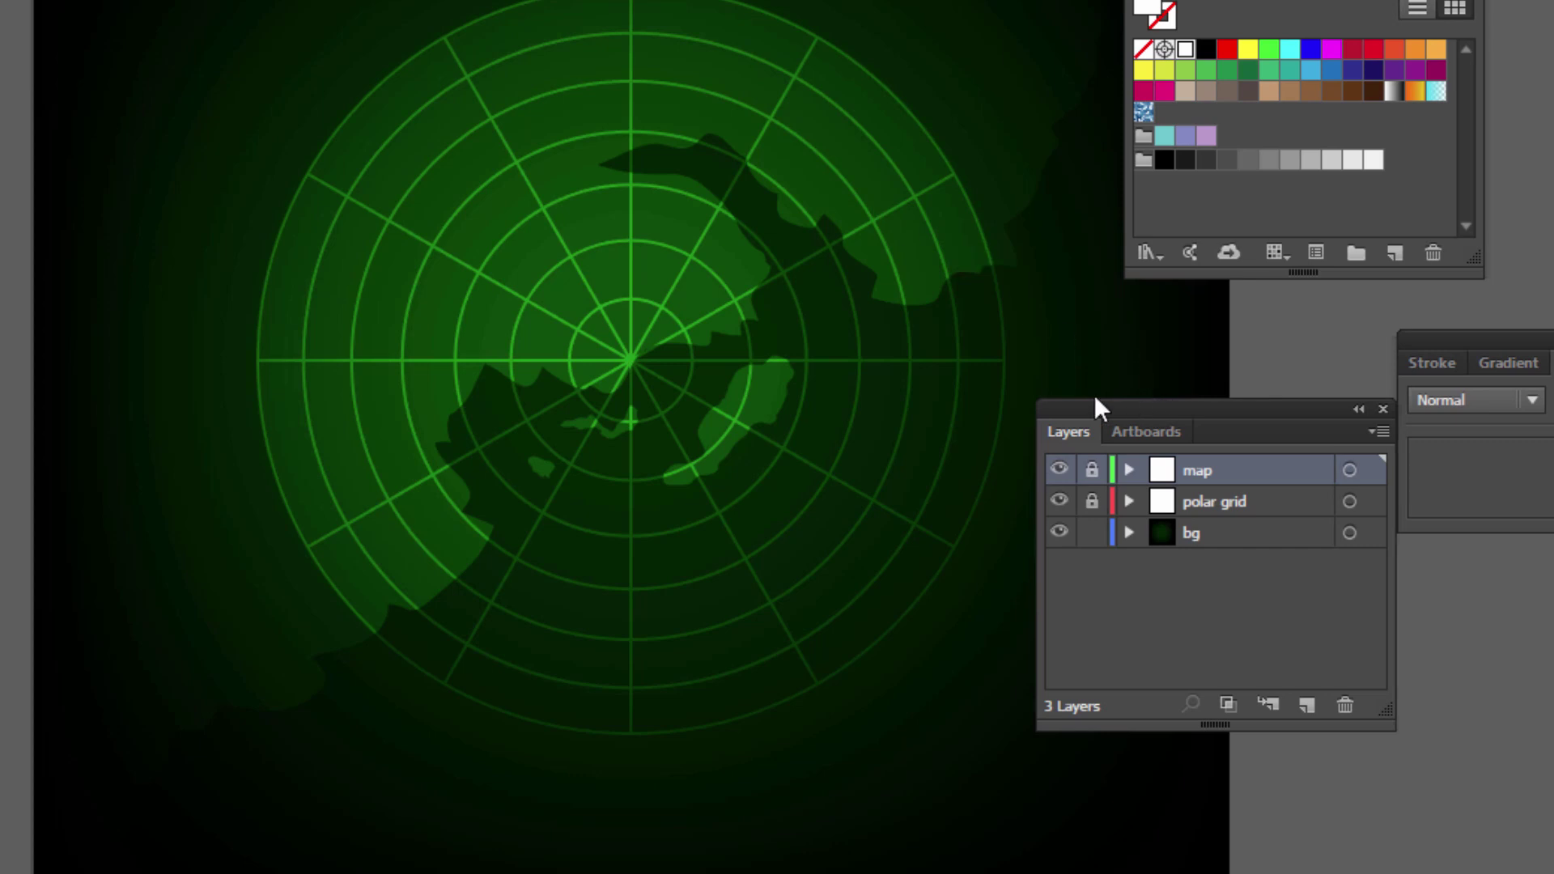
Create a new top layer above map and name it 'meters'.
{"action": "left_click_drag", "start_coordinate": [1096, 397], "coordinate": [954, 383]}
{"action": "left_click", "coordinate": [1163, 689]}
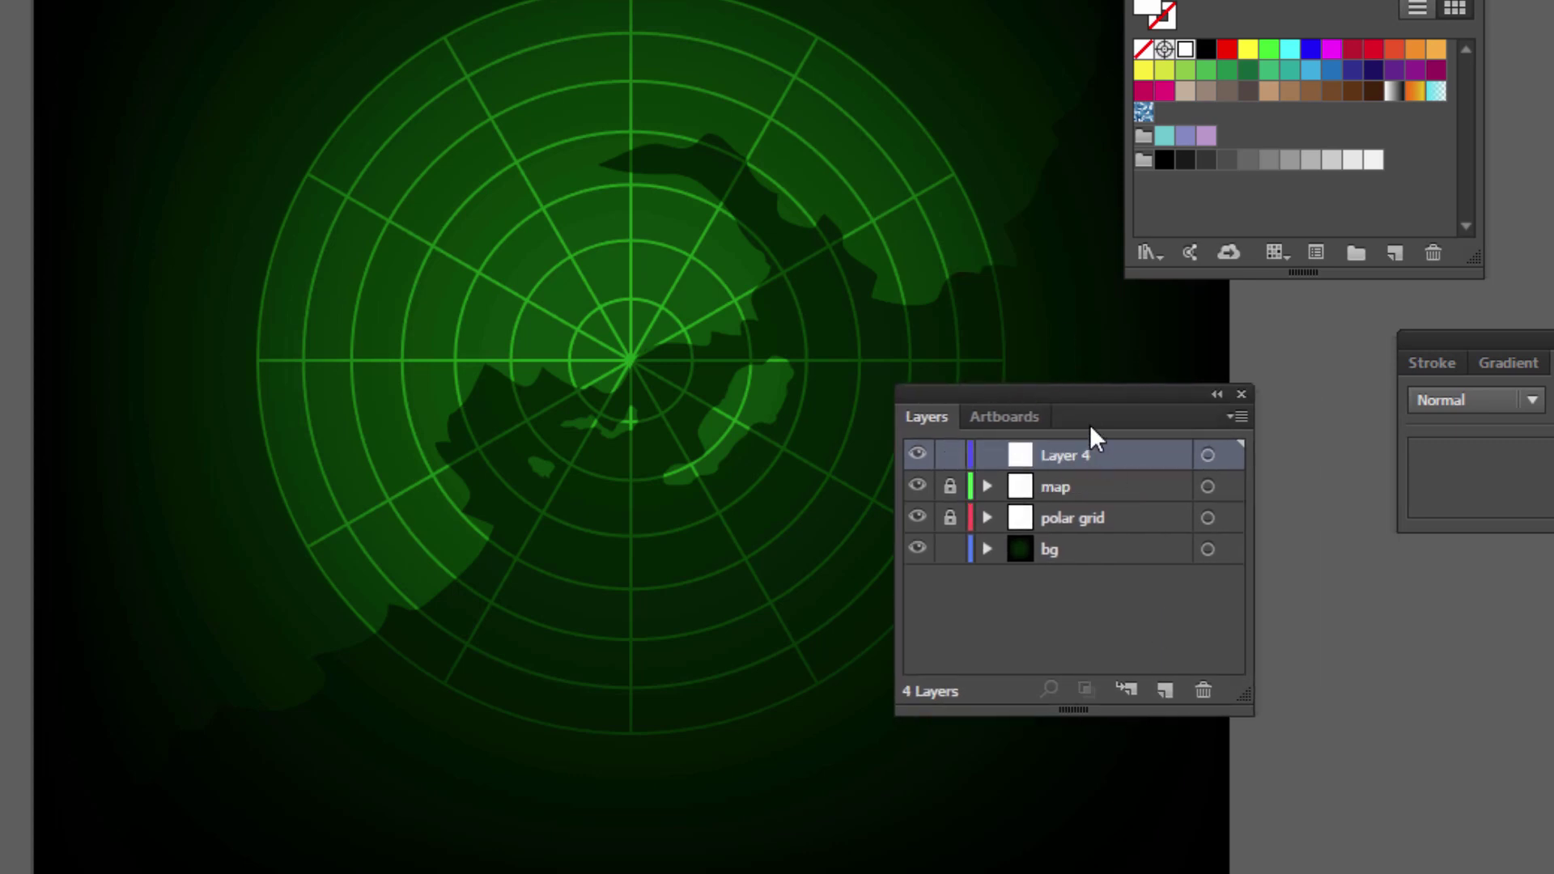
{"action": "left_click_drag", "start_coordinate": [1141, 406], "coordinate": [1231, 420]}
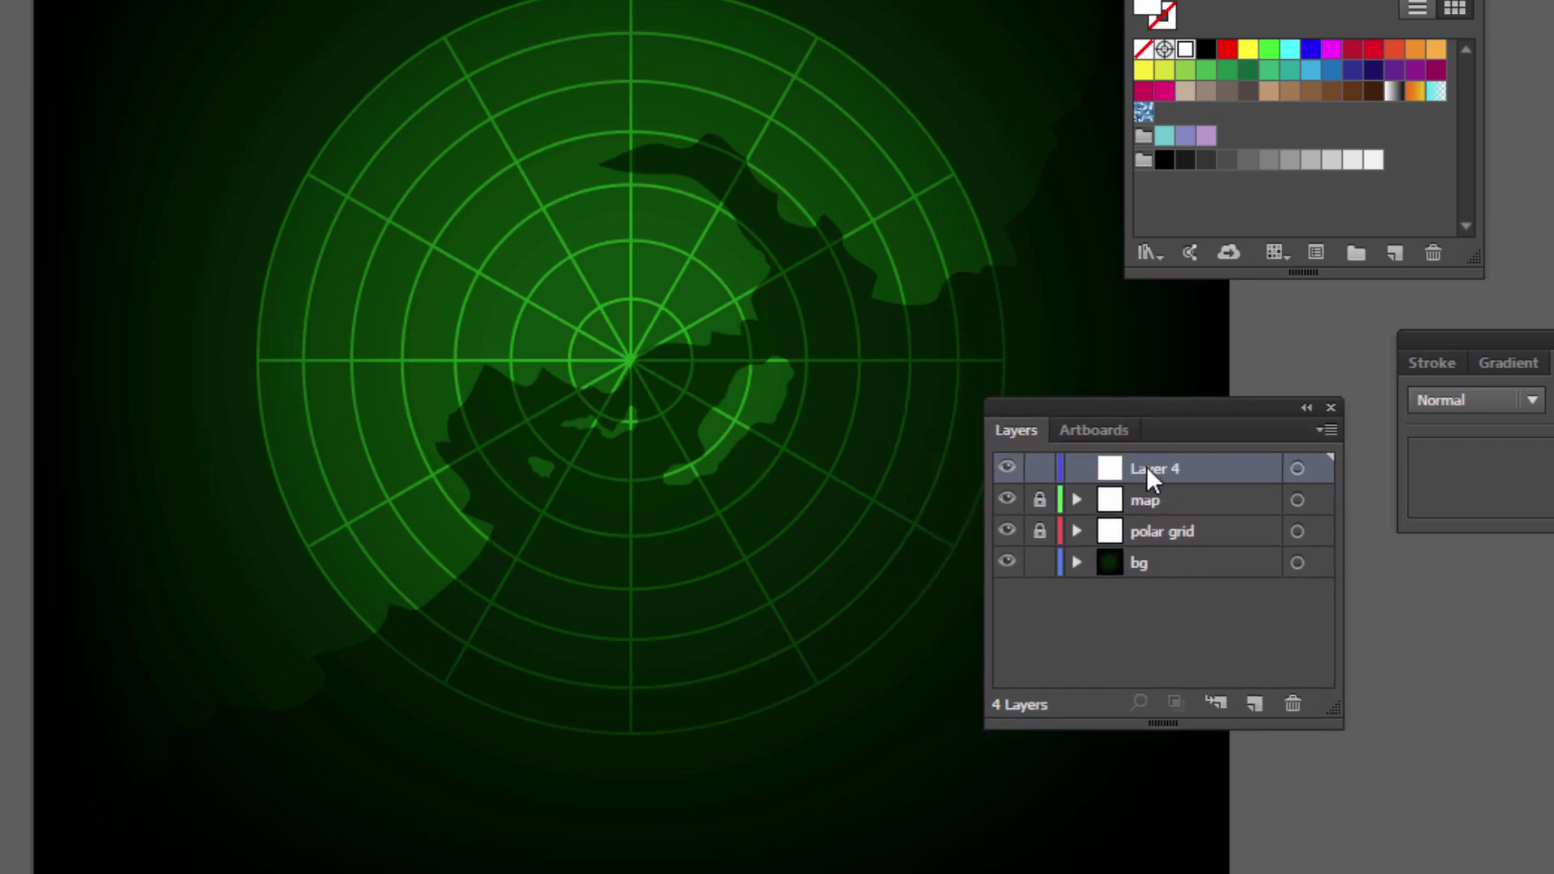
{"action": "double_click", "coordinate": [1146, 467]}
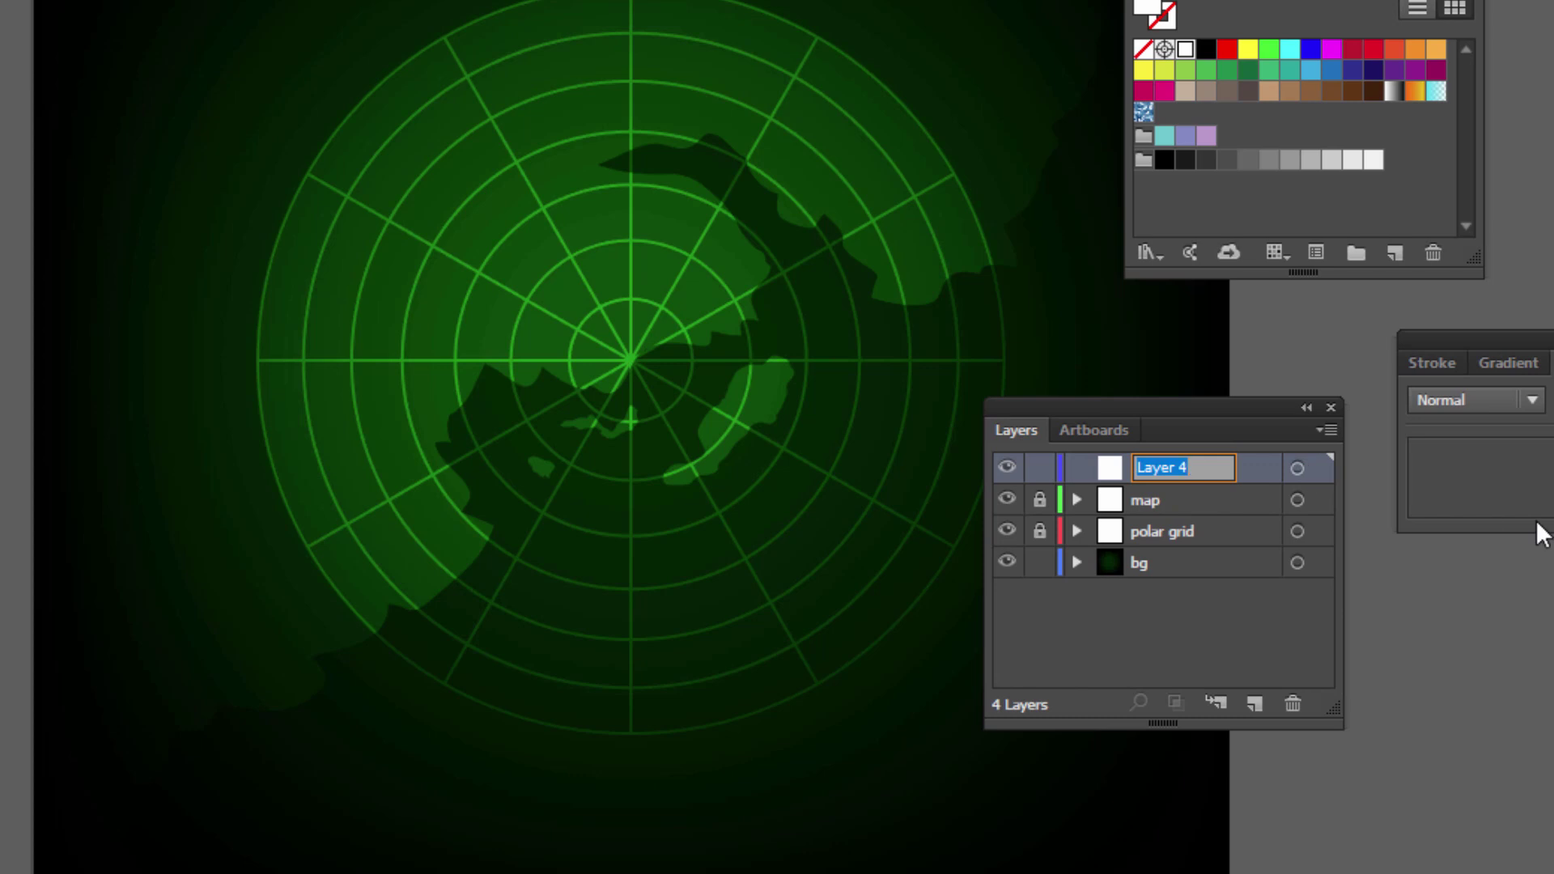
{"action": "type", "text": "ท่าะ"}
{"action": "key", "text": "BackSpace"}
{"action": "key", "text": "BackSpace"}
{"action": "key", "text": "BackSpace"}
{"action": "type", "text": "meter"}
{"action": "type", "text": "s"}
{"action": "key", "text": "Return"}
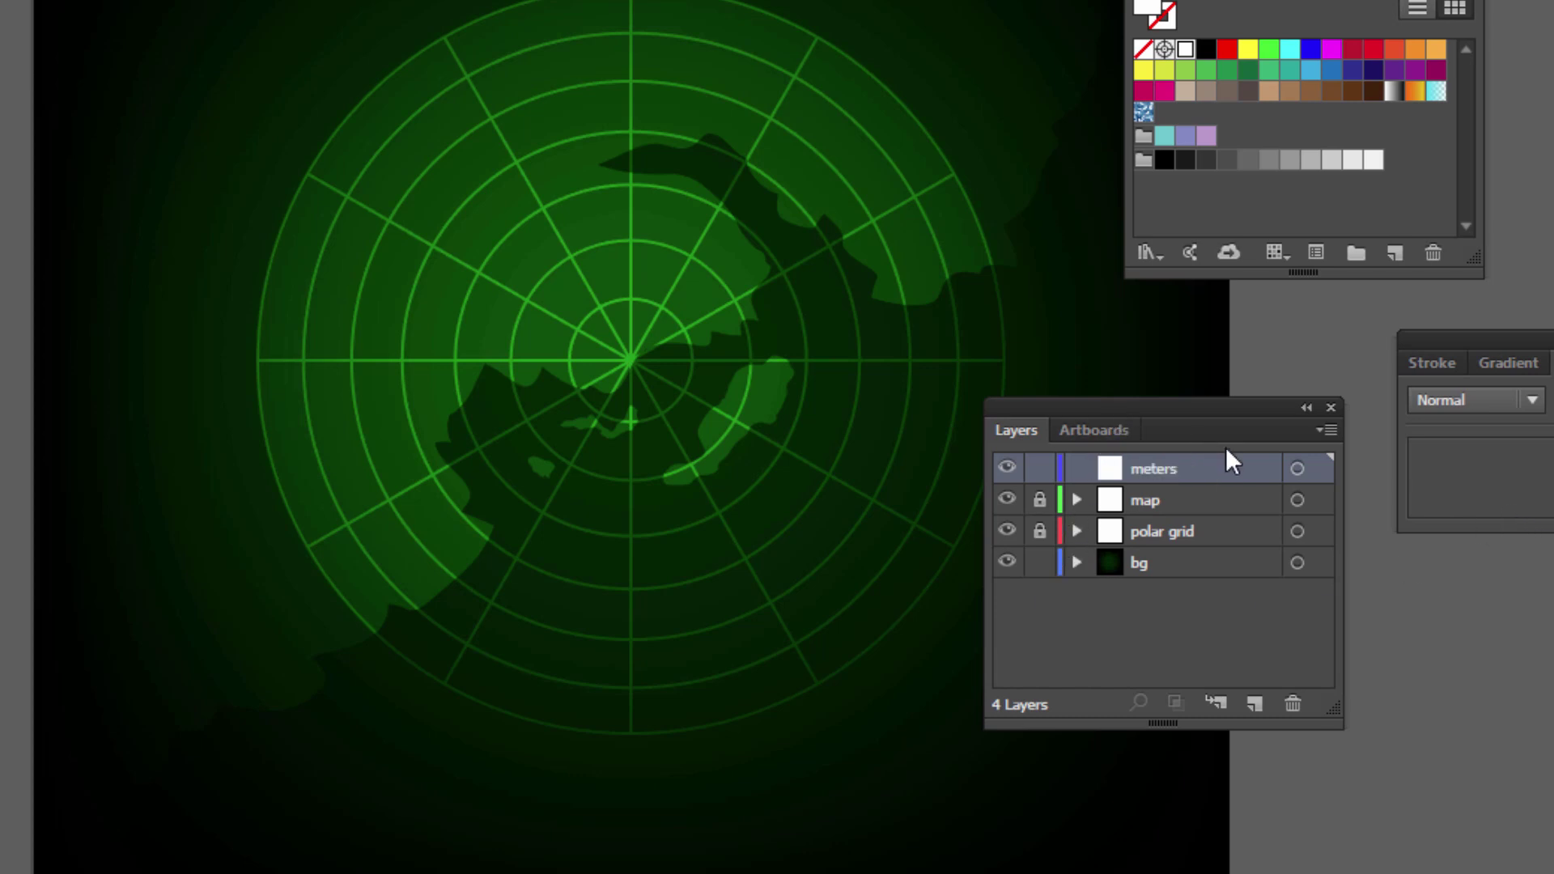
{"action": "left_click_drag", "start_coordinate": [1114, 406], "coordinate": [1299, 473]}
{"action": "key", "text": "ctrl+plus"}
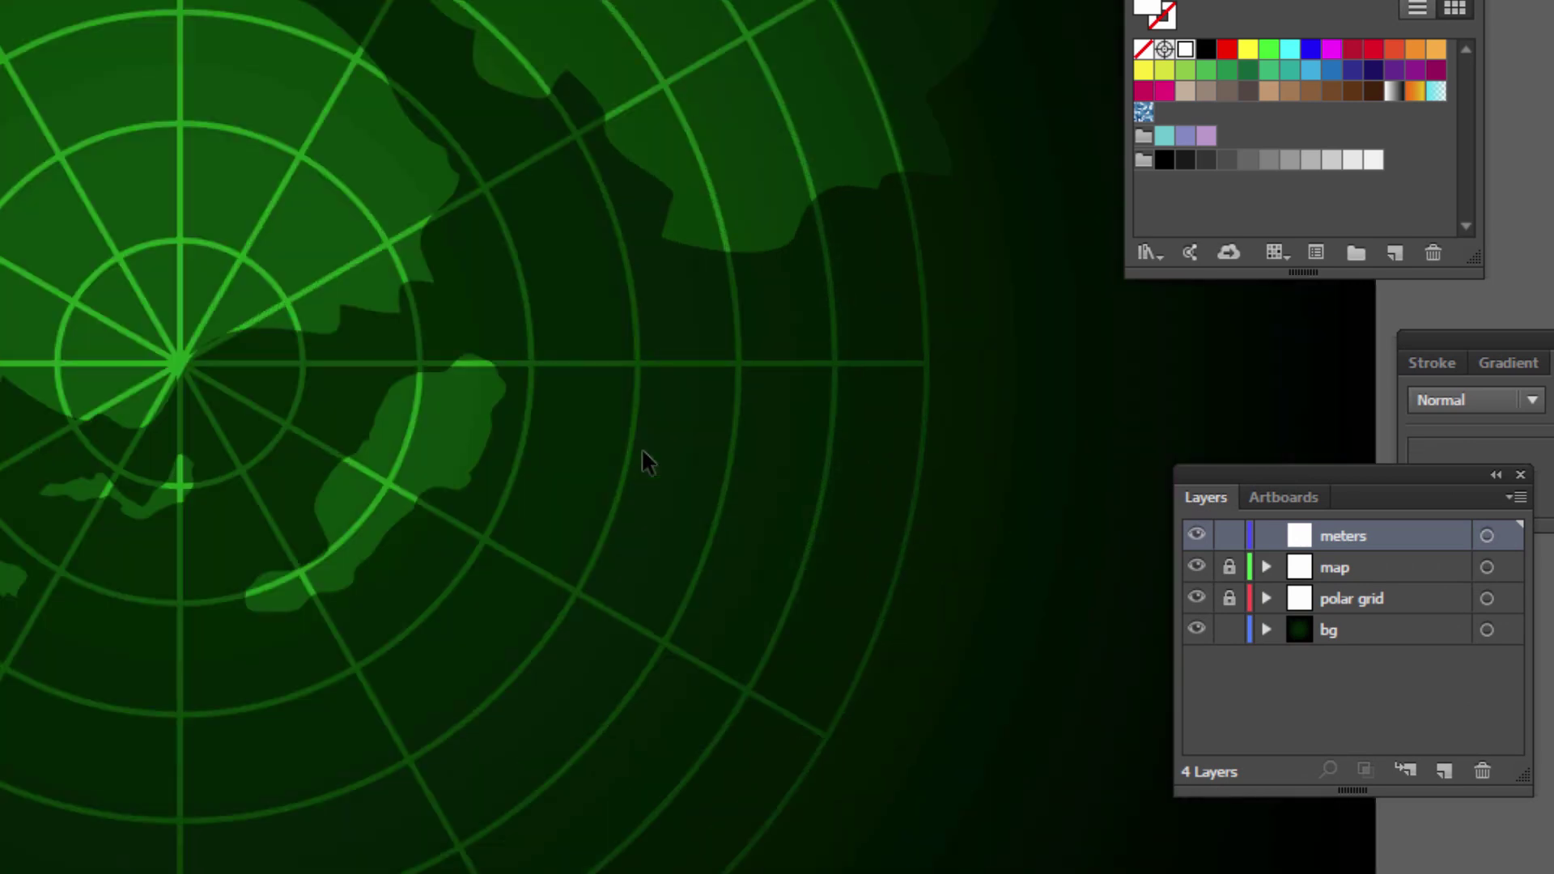
Draw a short vertical tick line just above the radar's top edge.
{"action": "left_click_drag", "start_coordinate": [583, 513], "coordinate": [913, 819]}
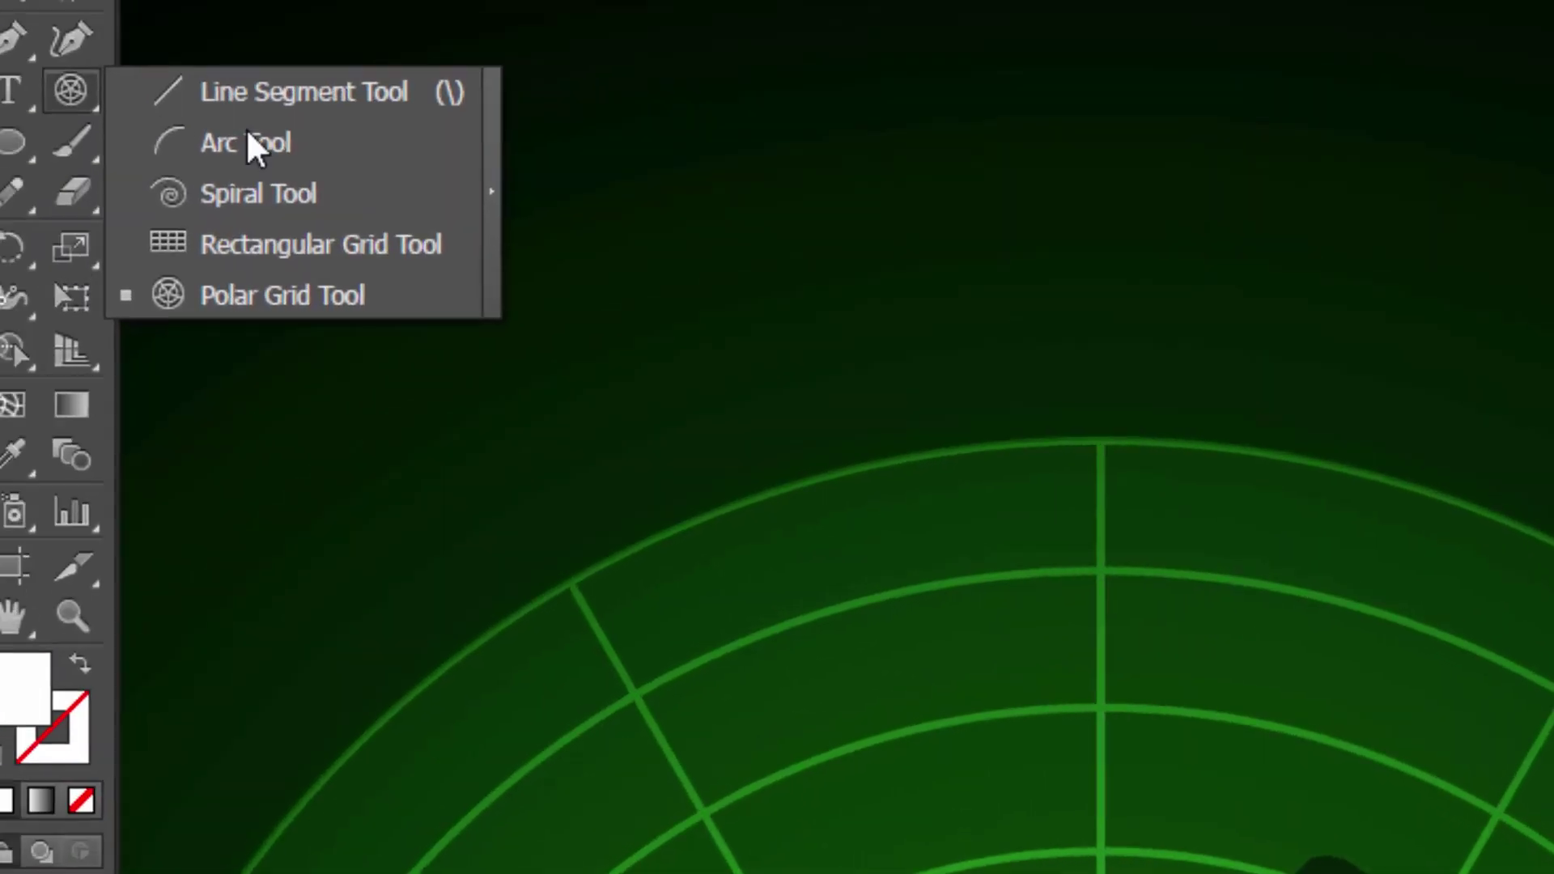
{"action": "left_click", "coordinate": [337, 159]}
{"action": "left_click_drag", "start_coordinate": [1203, 341], "coordinate": [1182, 332]}
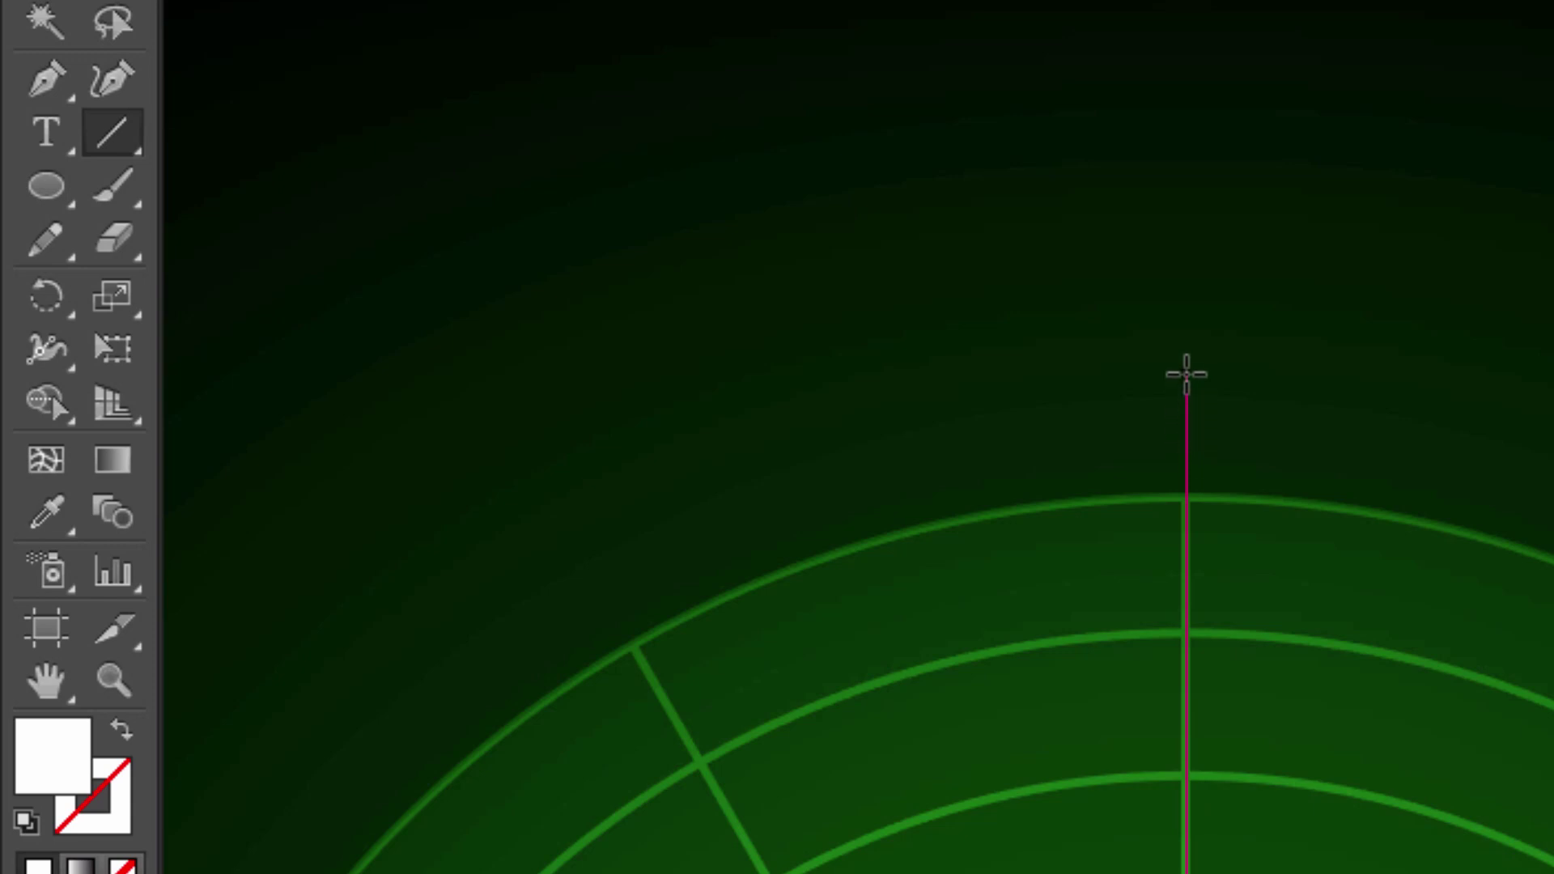
{"action": "left_click_drag", "start_coordinate": [1186, 369], "coordinate": [1186, 448]}
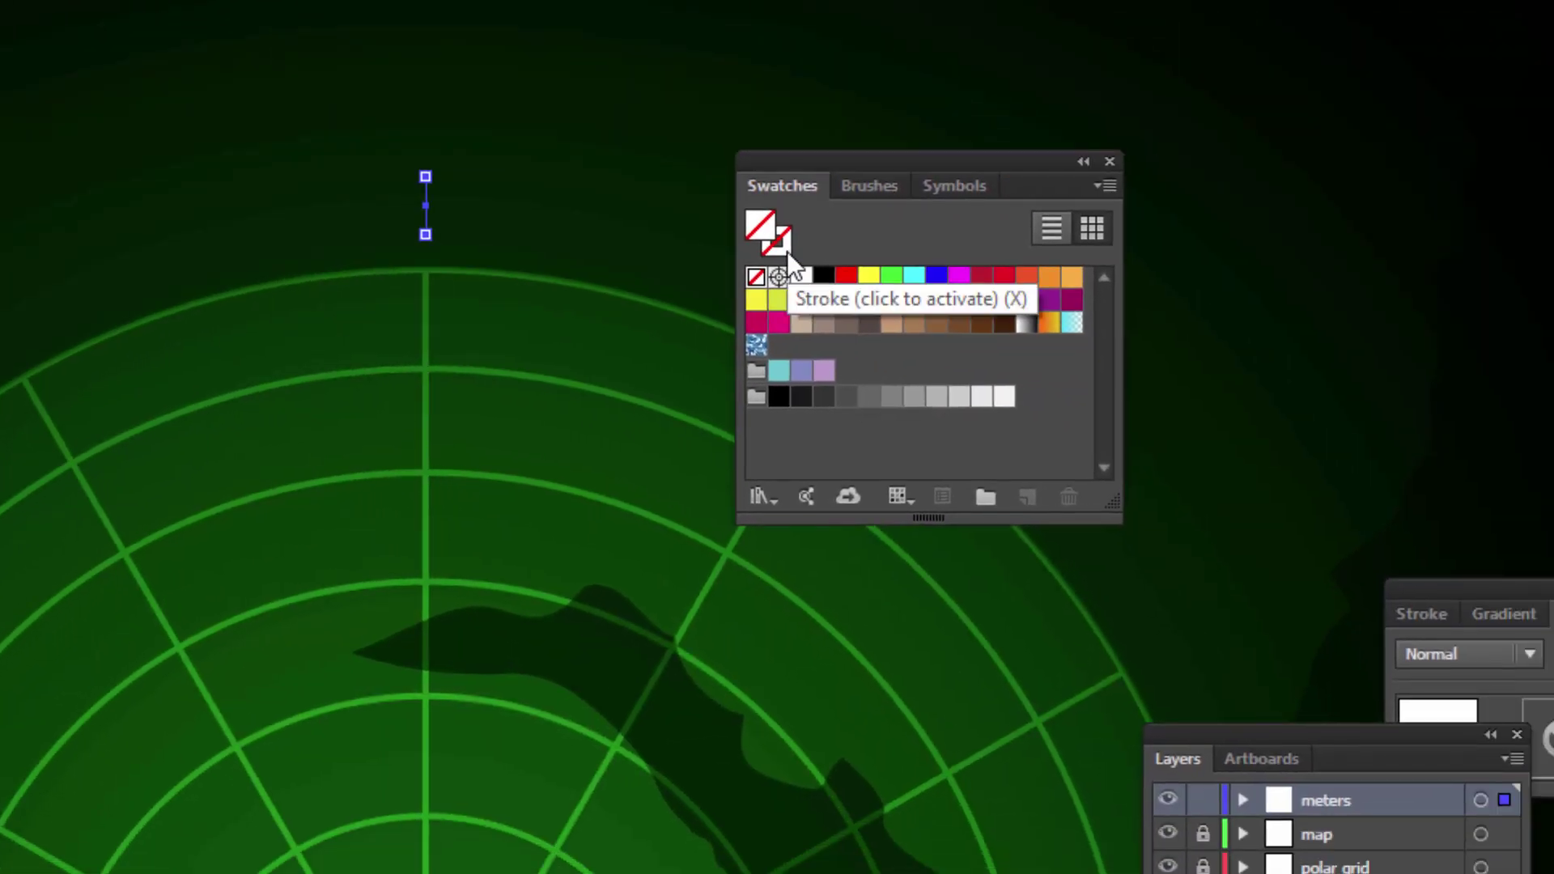
Give the tick line a 3 px white stroke and select it.
{"action": "left_click", "coordinate": [787, 251]}
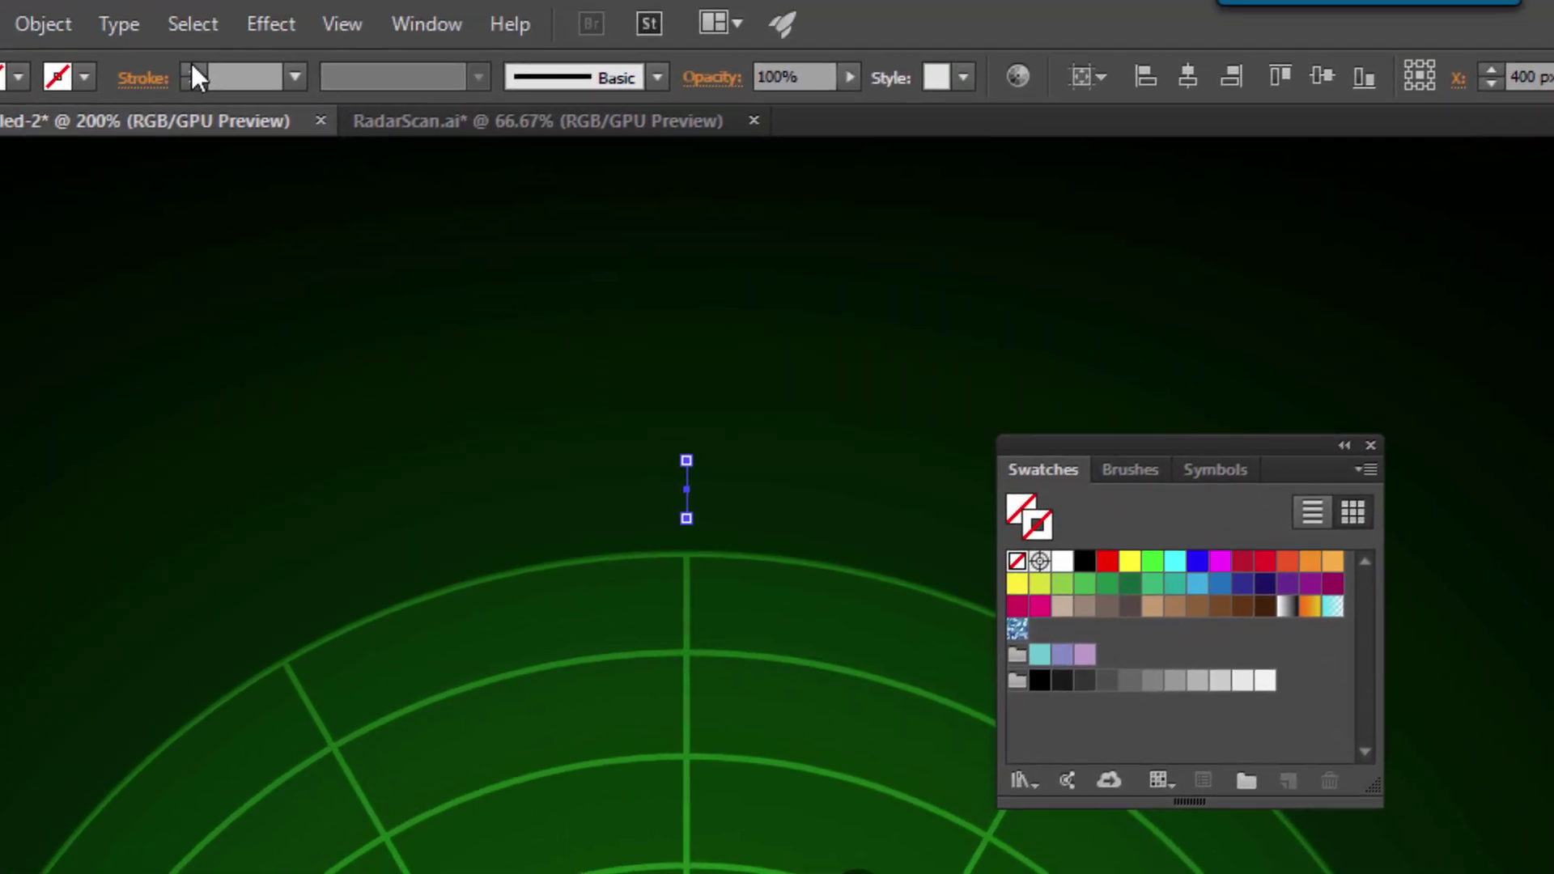
{"action": "left_click", "coordinate": [192, 68]}
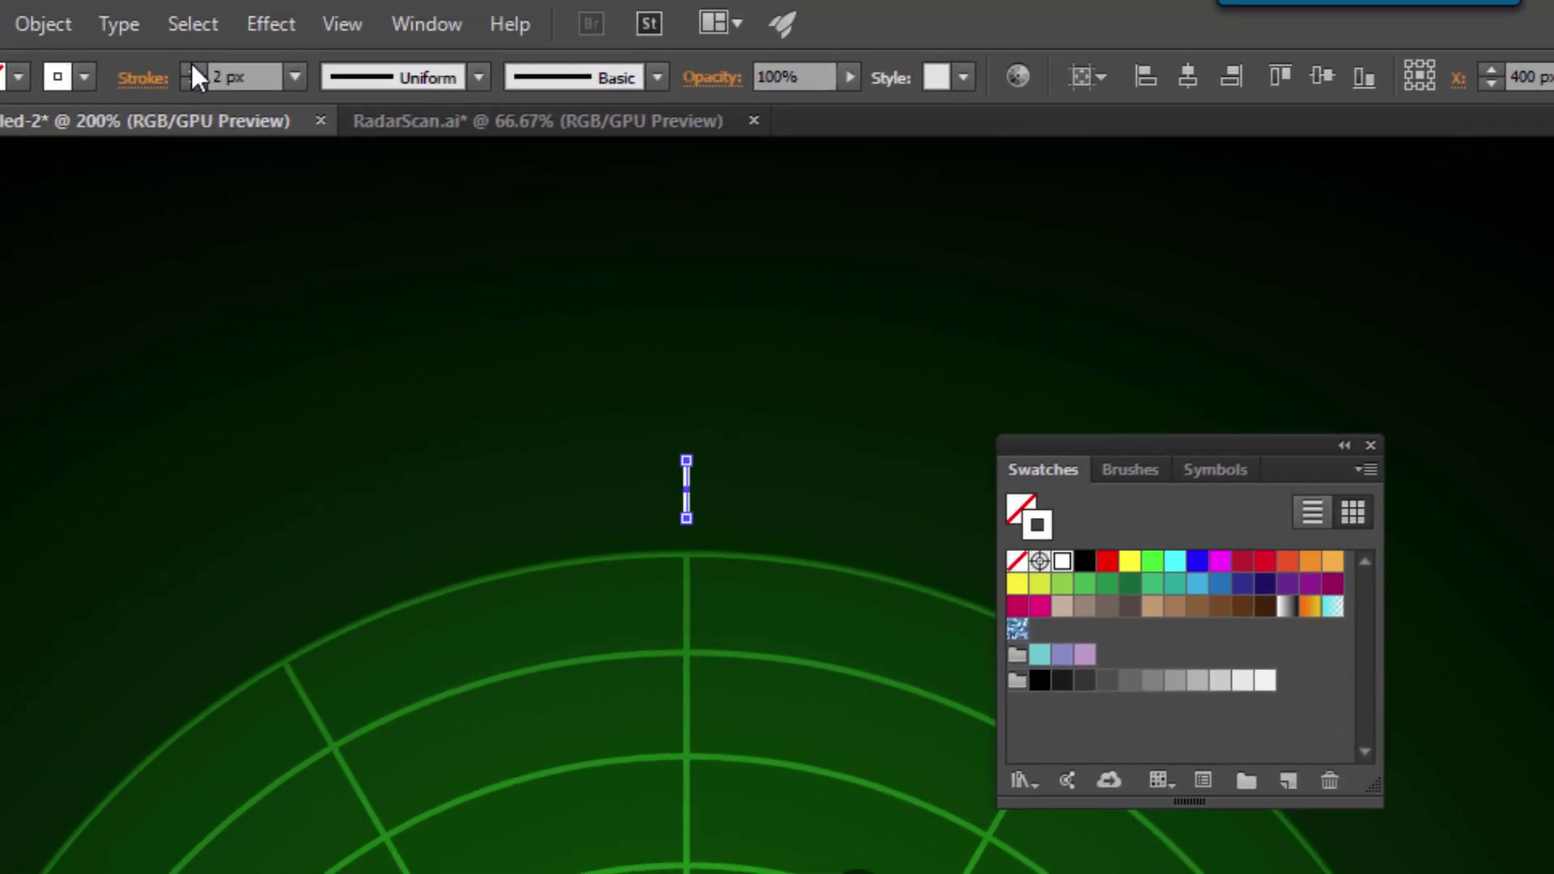
{"action": "left_click", "coordinate": [193, 71]}
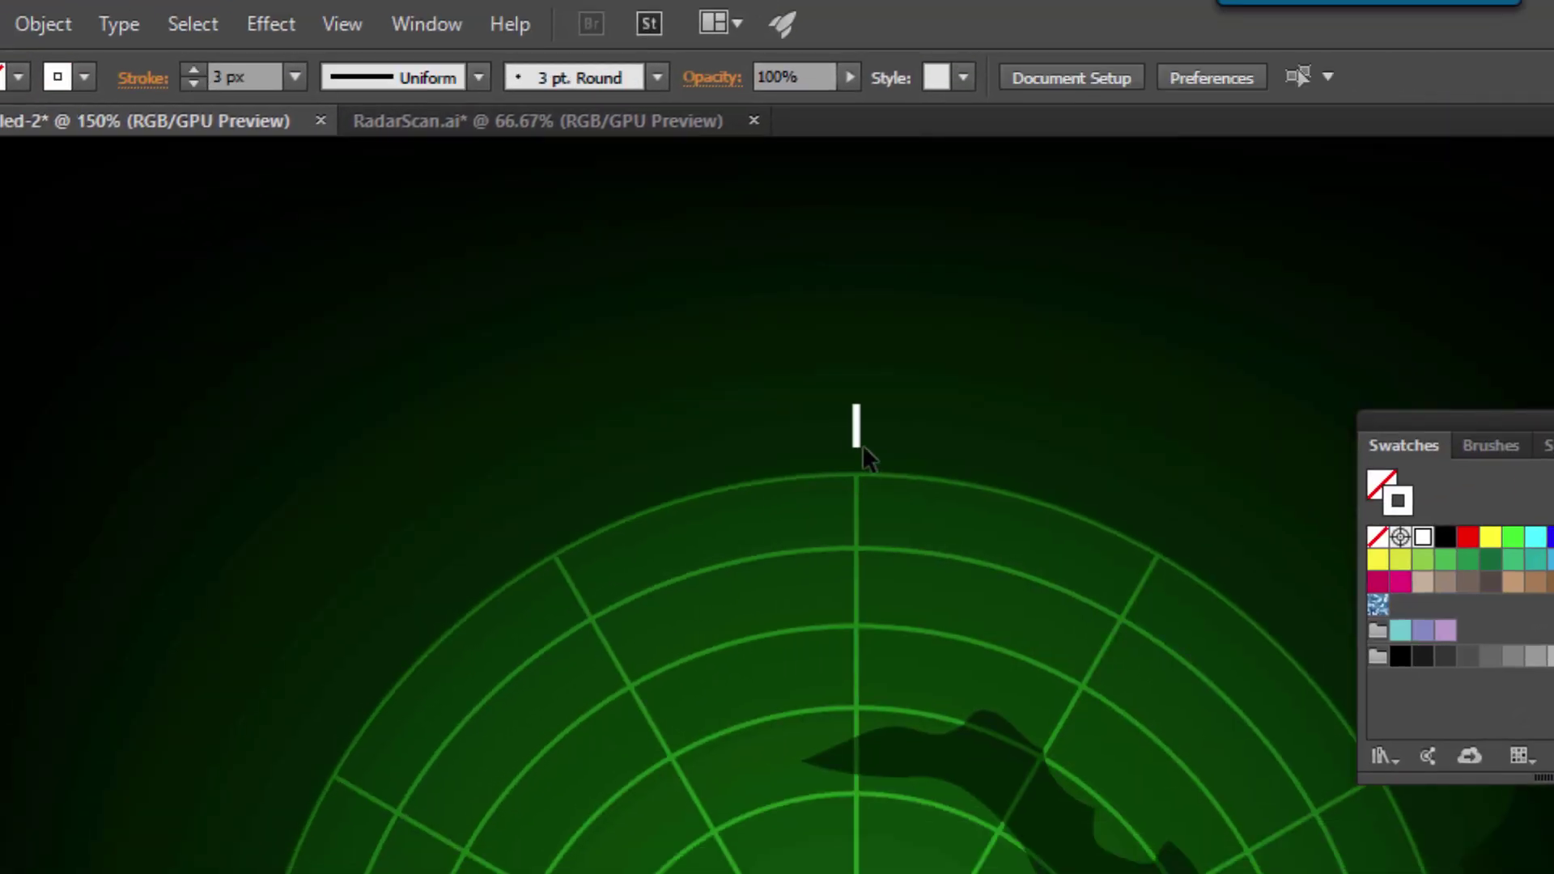
{"action": "left_click", "coordinate": [857, 430]}
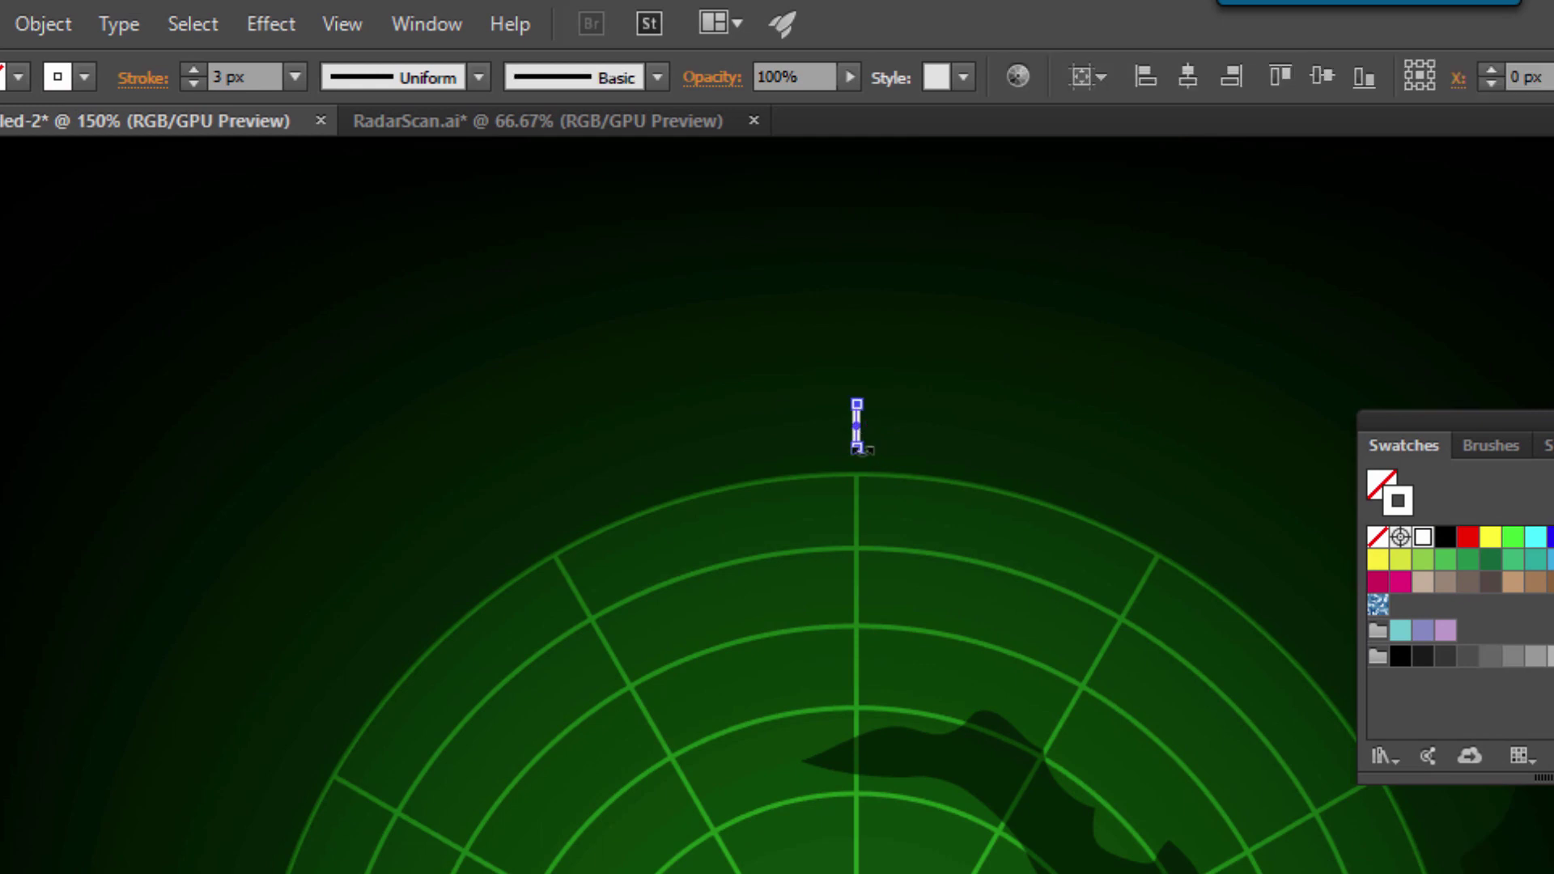
{"action": "left_click_drag", "start_coordinate": [910, 558], "coordinate": [914, 484]}
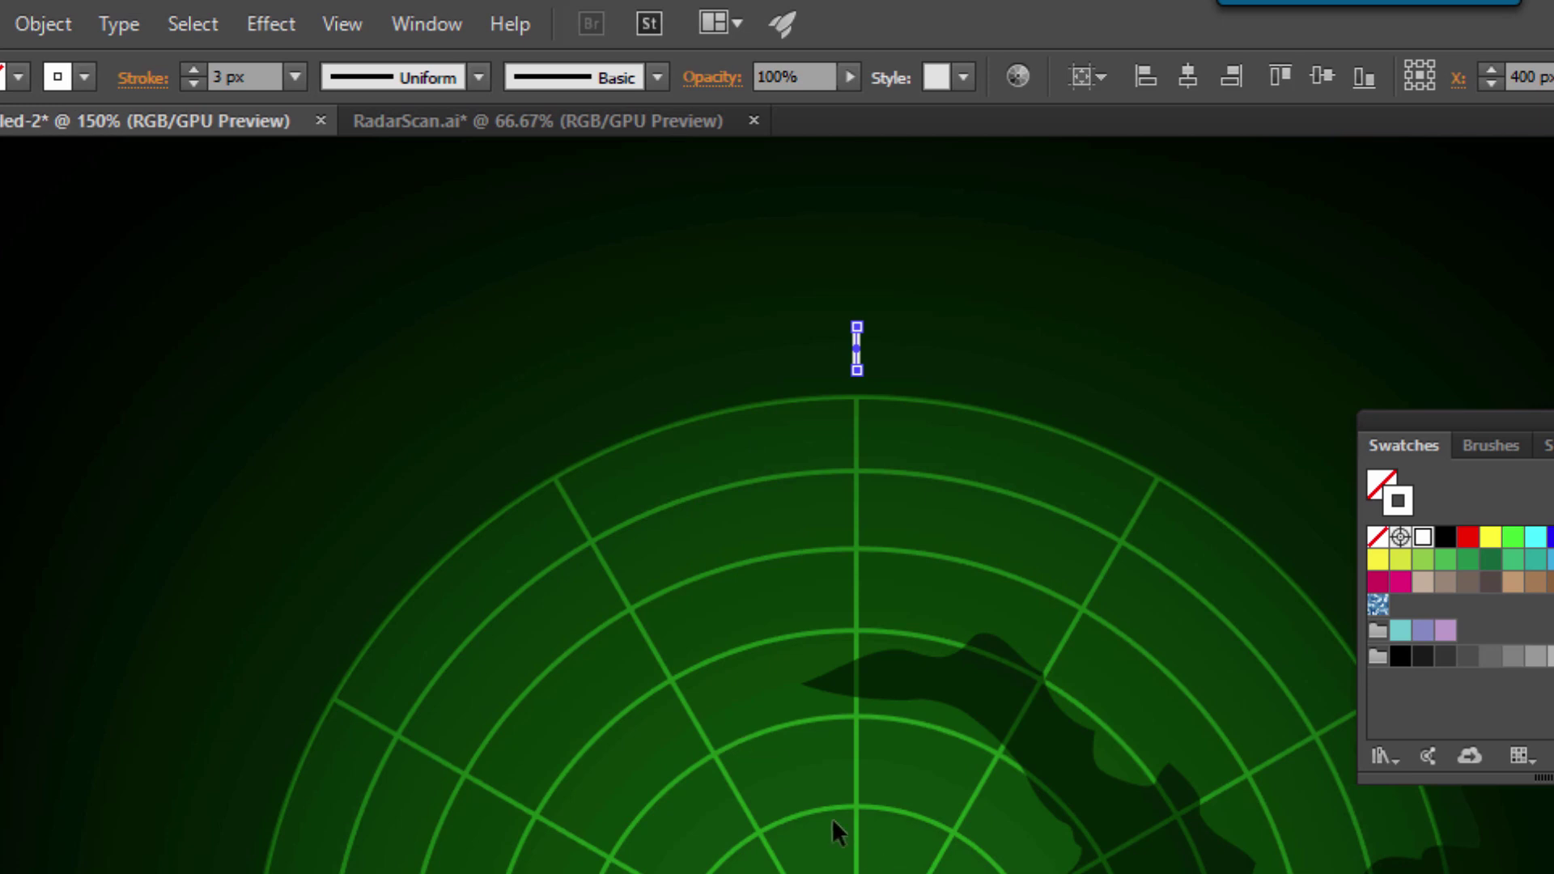
{"action": "key", "text": "r"}
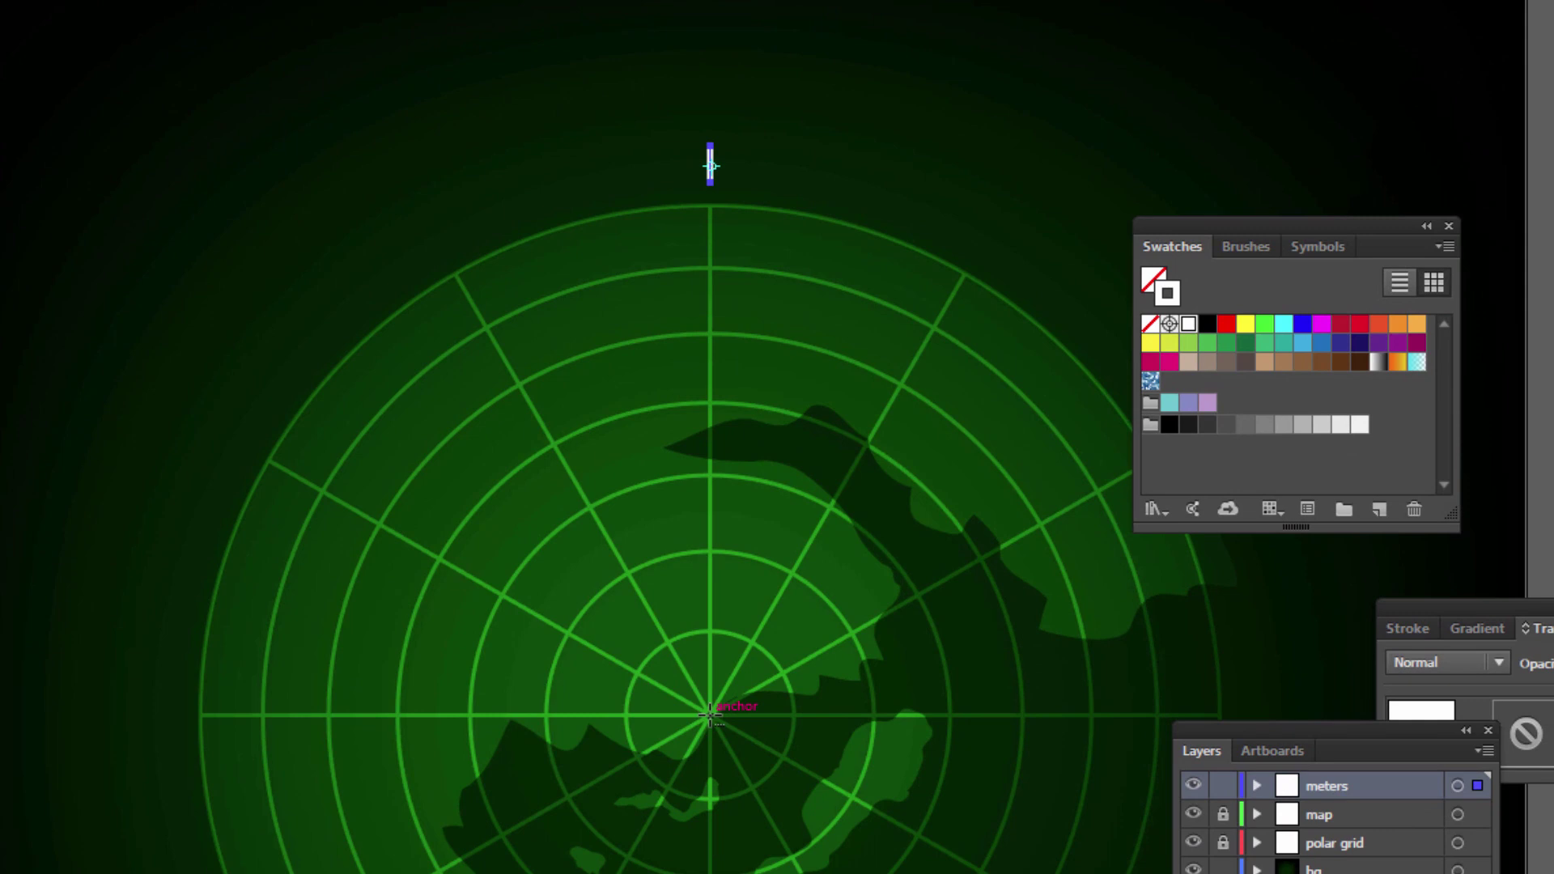
Copy the tick mark rotated 30° around the radar centre.
{"action": "left_click", "coordinate": [710, 712], "text": "alt"}
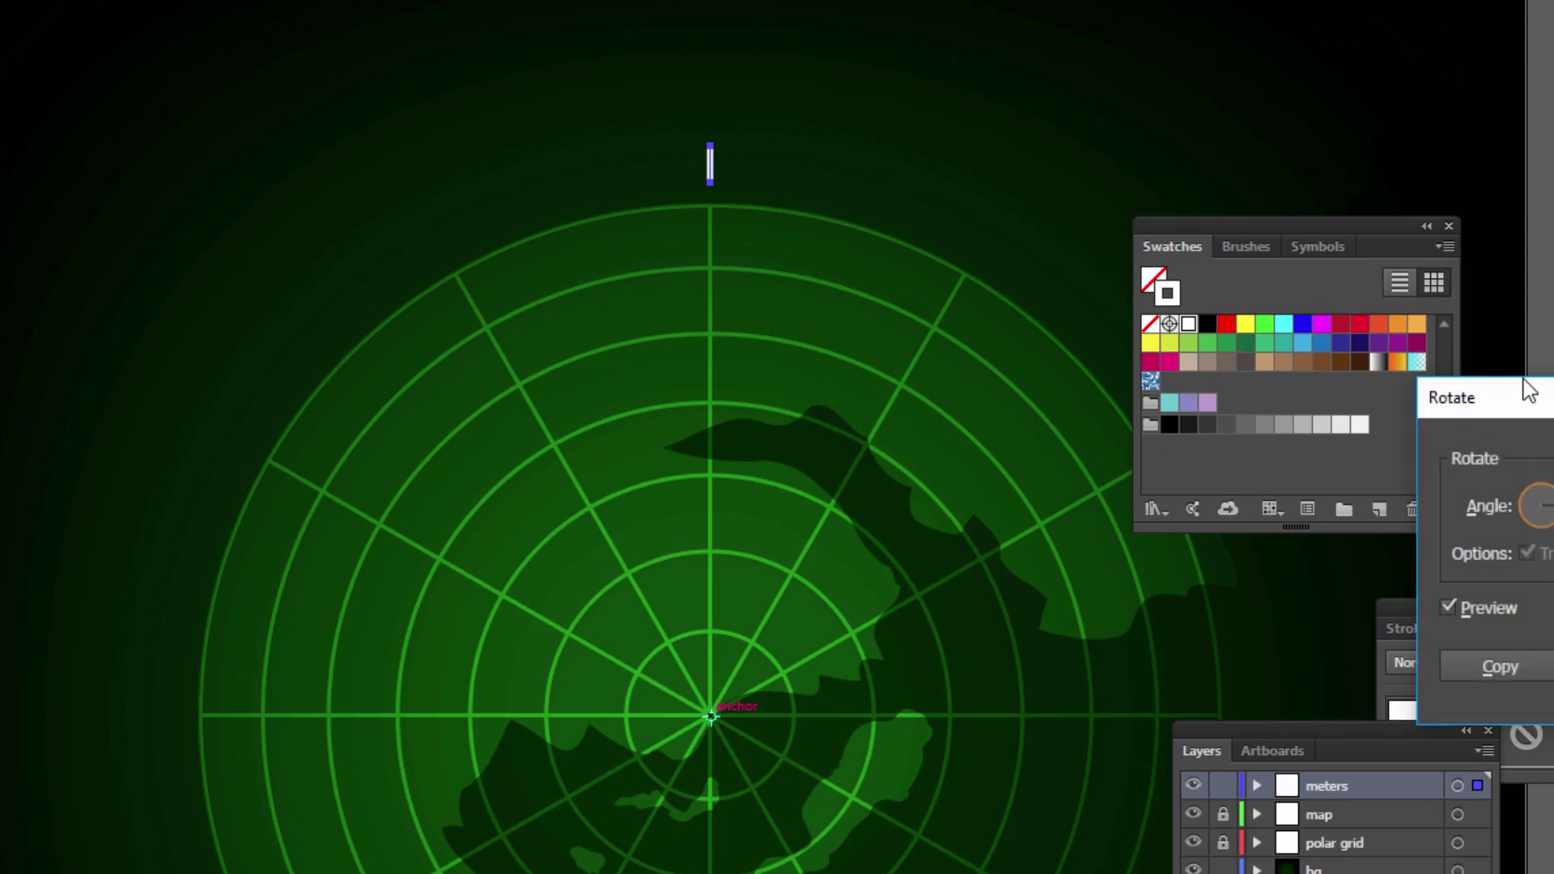
{"action": "left_click_drag", "start_coordinate": [1527, 393], "coordinate": [963, 348]}
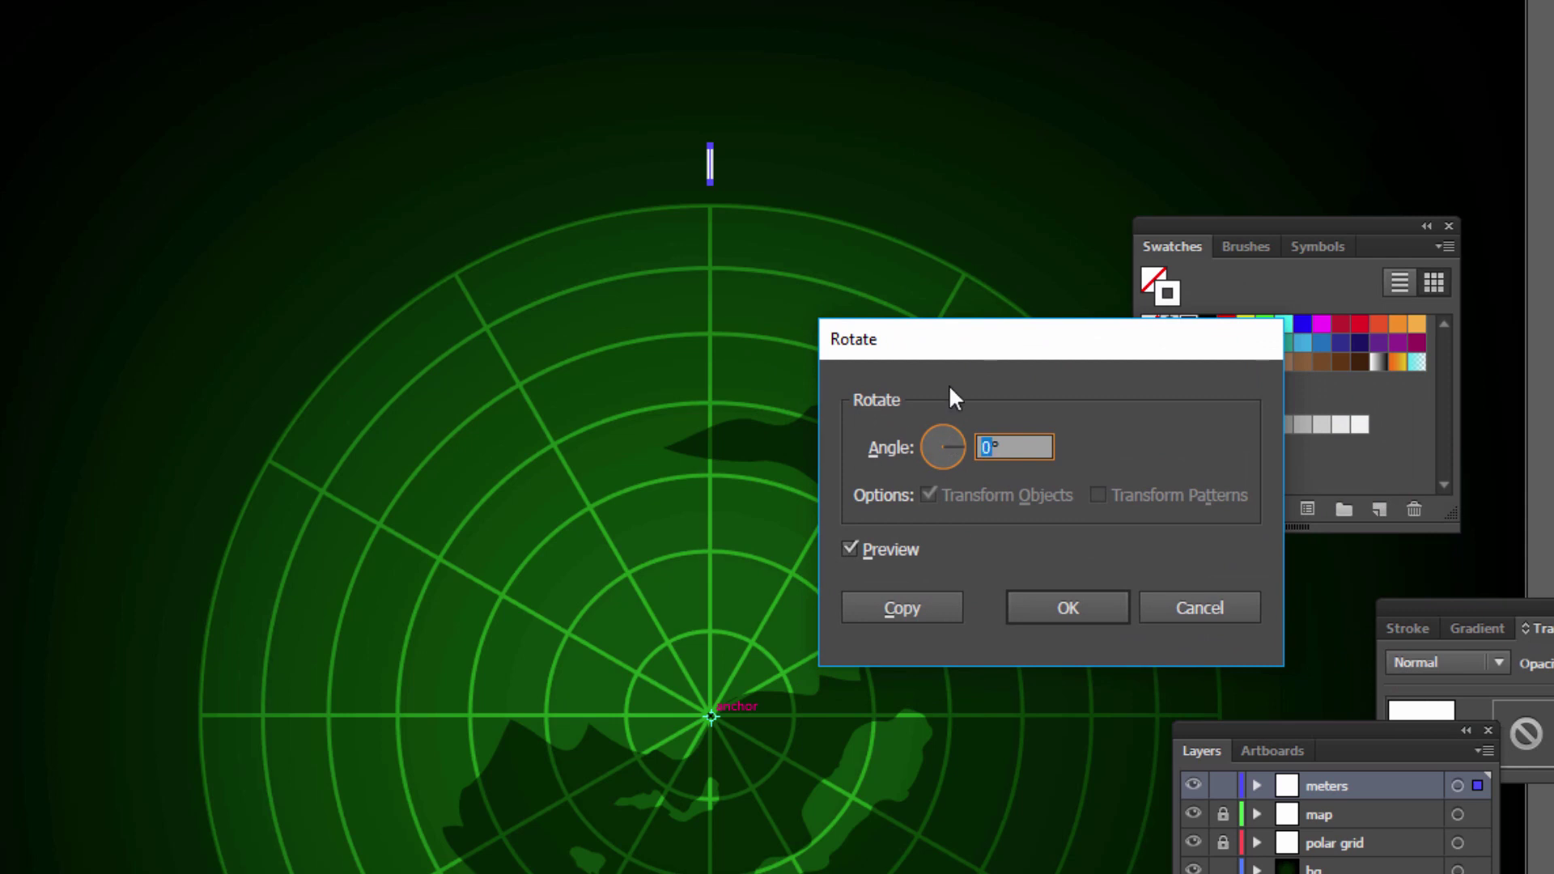
{"action": "key", "text": "alt+p"}
{"action": "type", "text": "30"}
{"action": "left_click", "coordinate": [849, 549]}
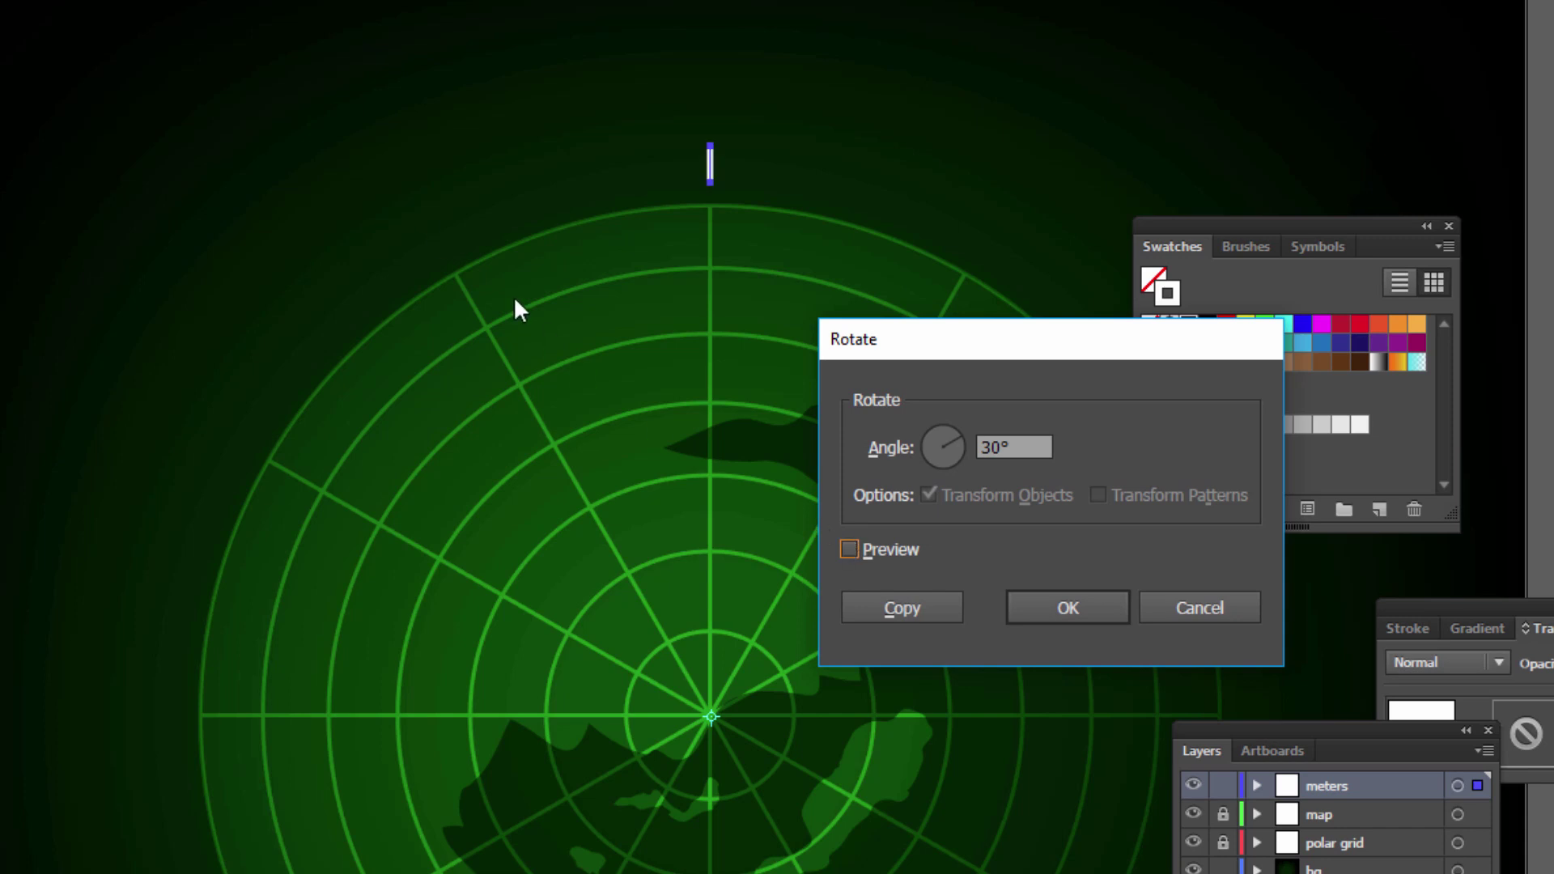
{"action": "left_click", "coordinate": [850, 550]}
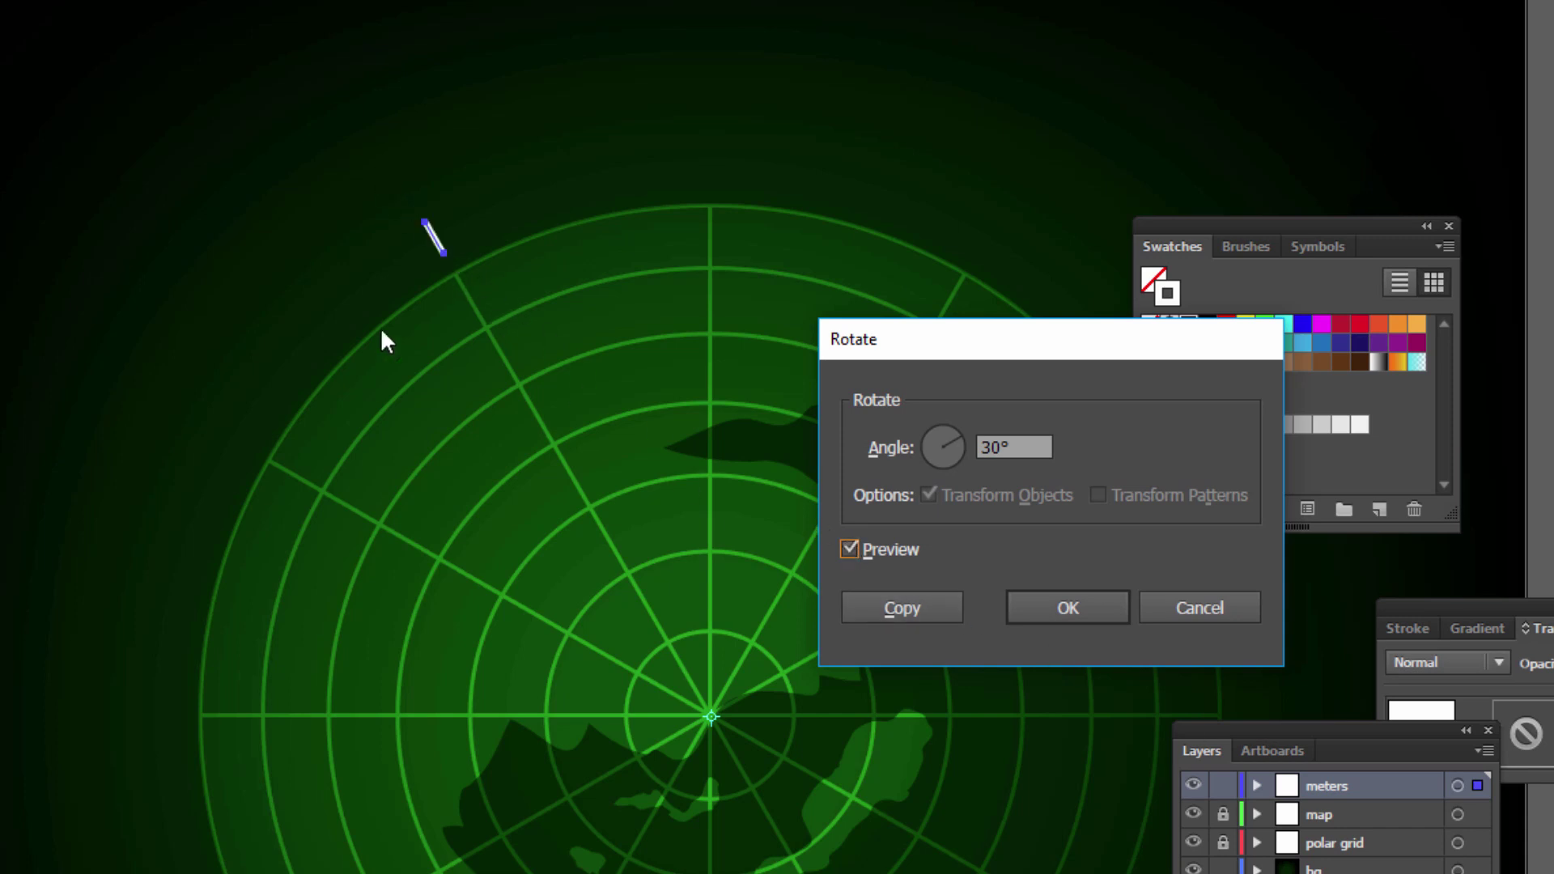
{"action": "left_click", "coordinate": [897, 610]}
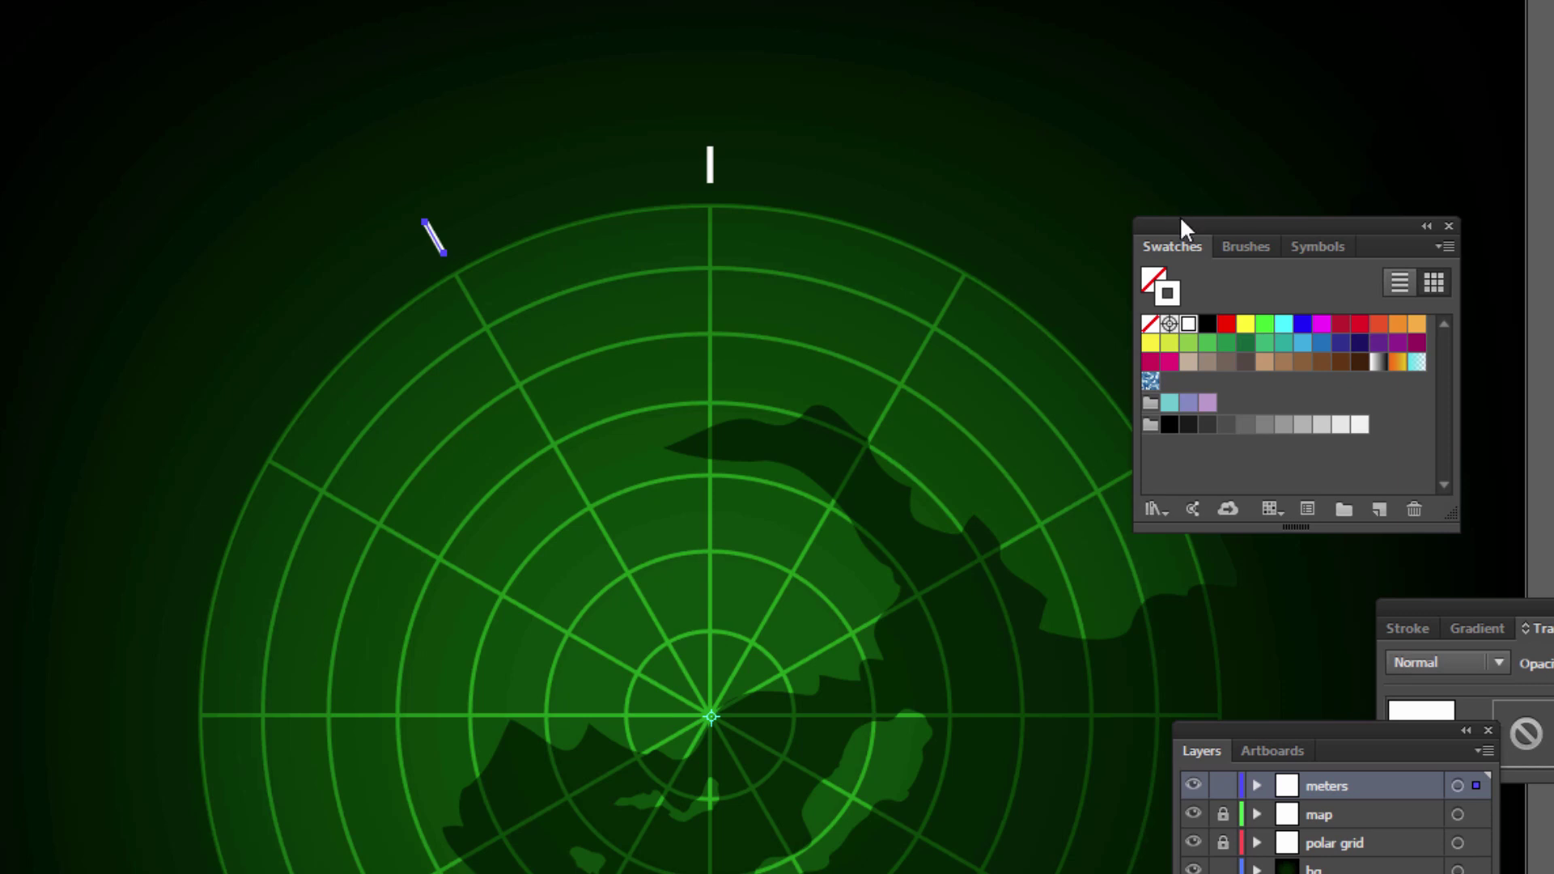
Repeat the 30° rotated copy to add more ticks around the ring.
{"action": "key", "text": "ctrl+d"}
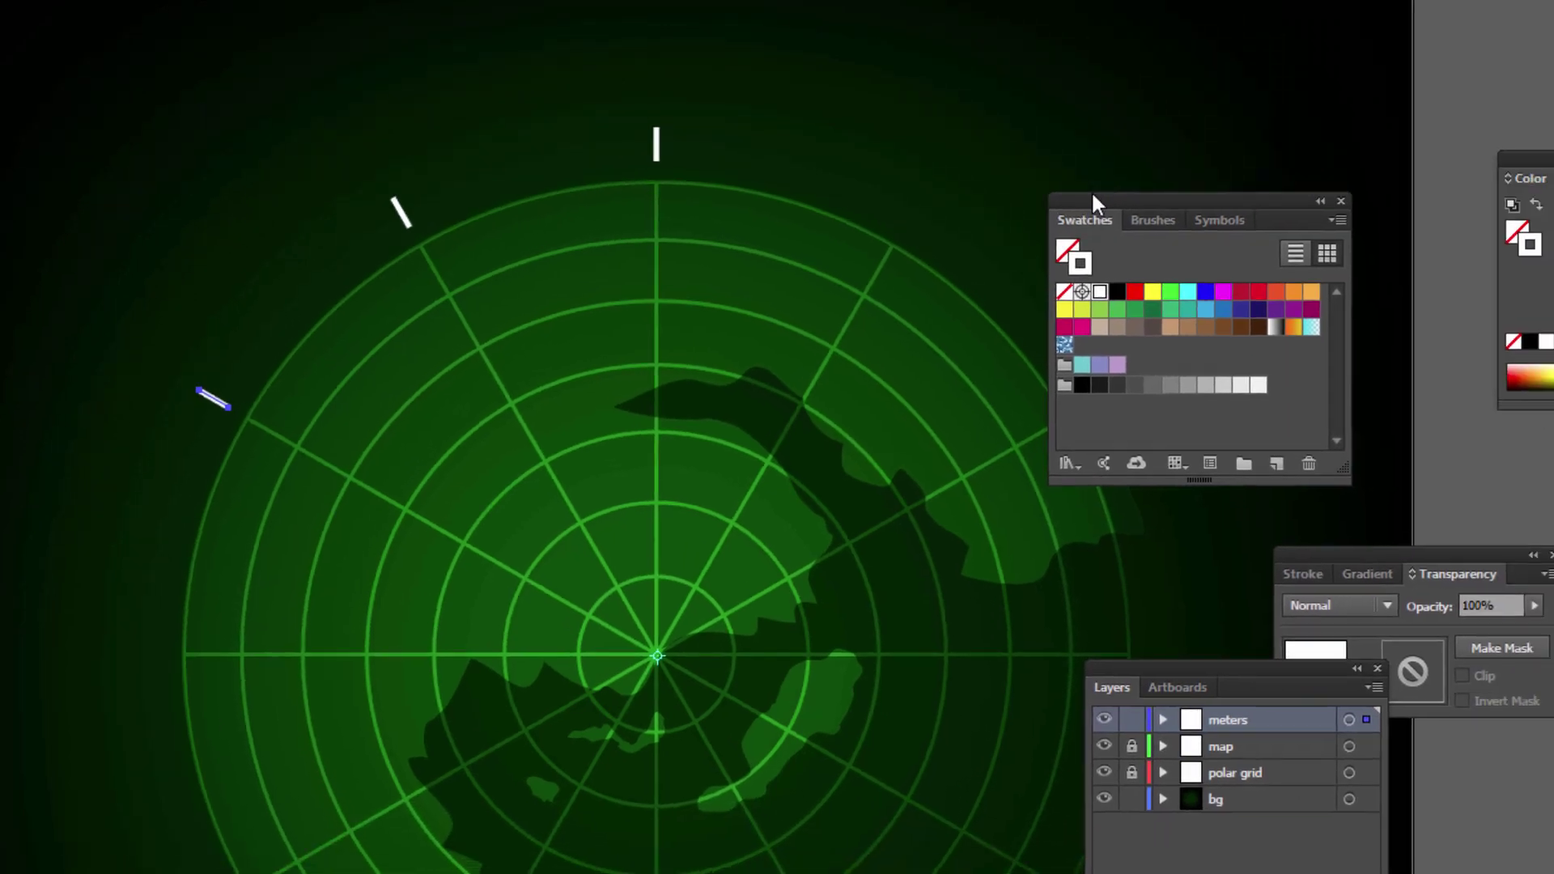
{"action": "key", "text": "ctrl+d"}
{"action": "key", "text": "ctrl+d"}
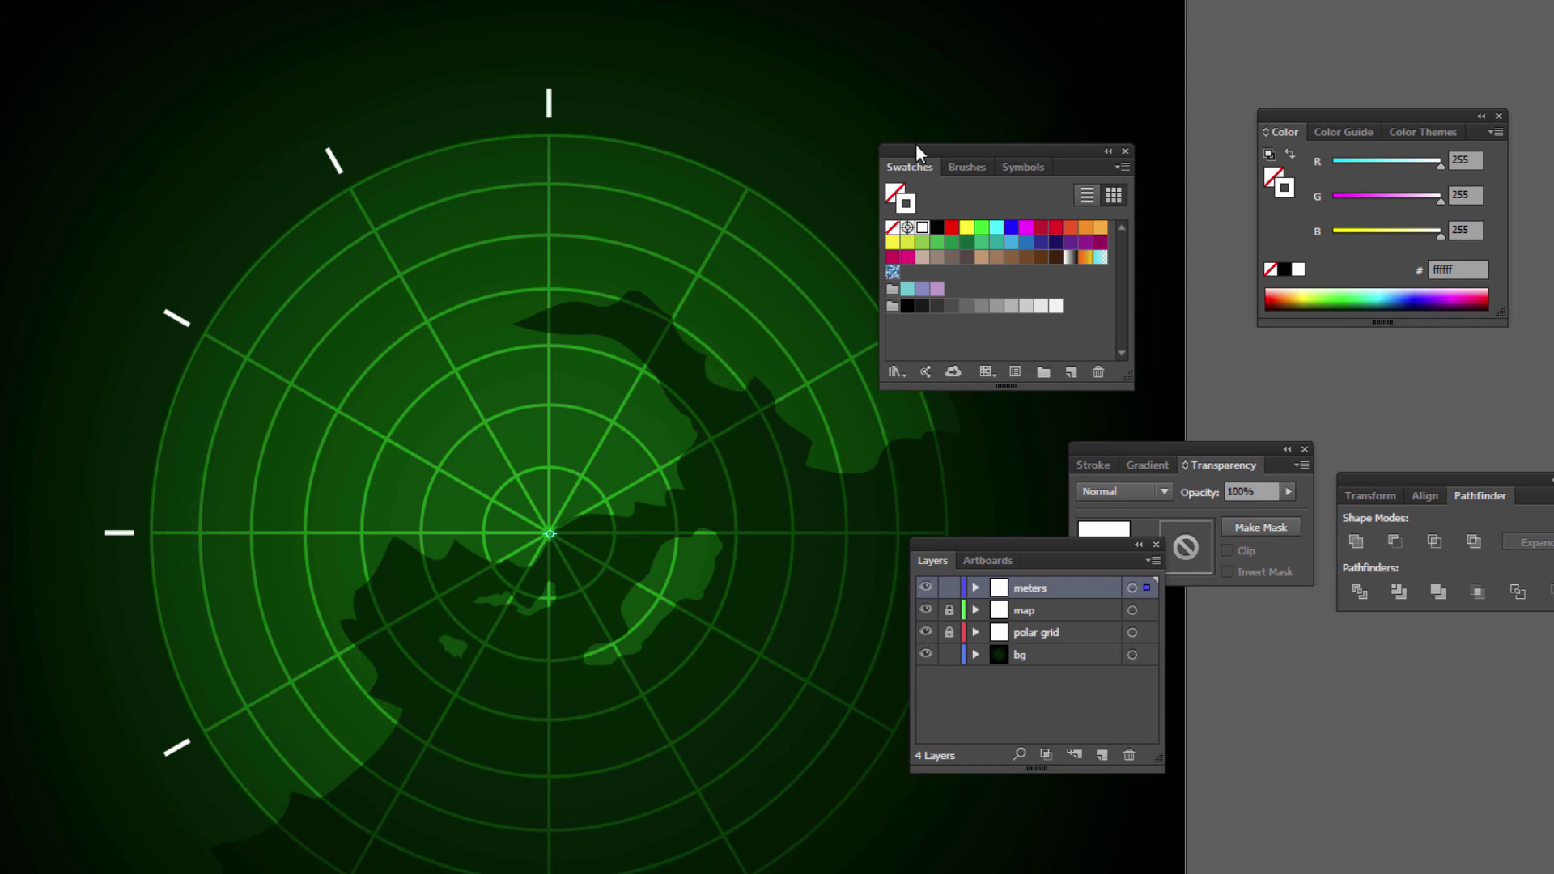
{"action": "left_click_drag", "start_coordinate": [639, 492], "coordinate": [491, 369]}
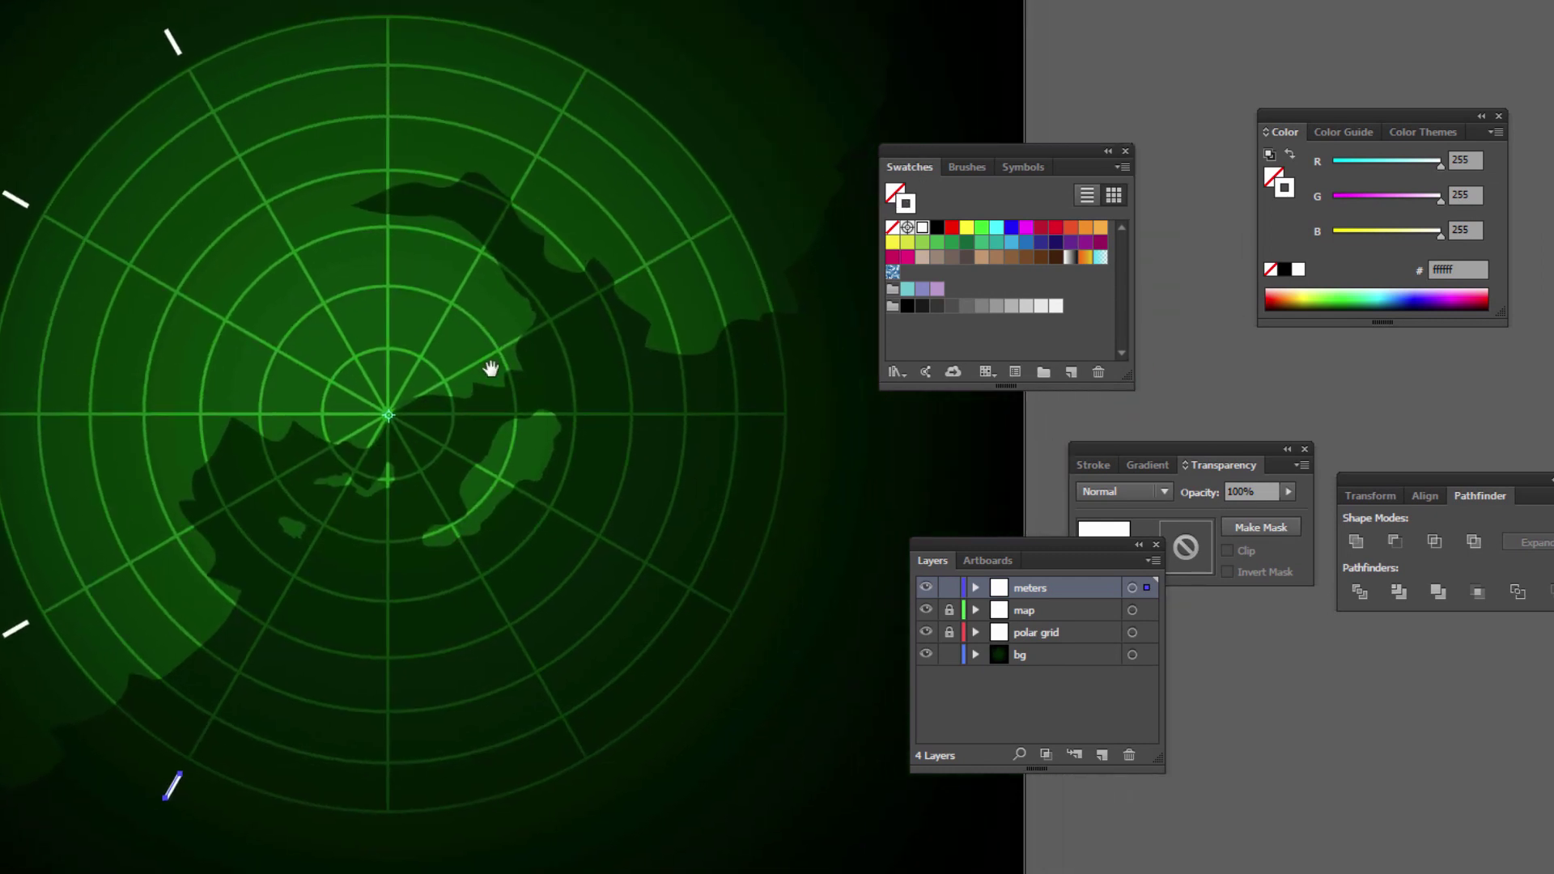
{"action": "key", "text": "ctrl+d"}
{"action": "key", "text": "ctrl+d"}
{"action": "key", "text": "ctrl+d"}
{"action": "key", "text": "ctrl+d"}
{"action": "key", "text": "ctrl+d"}
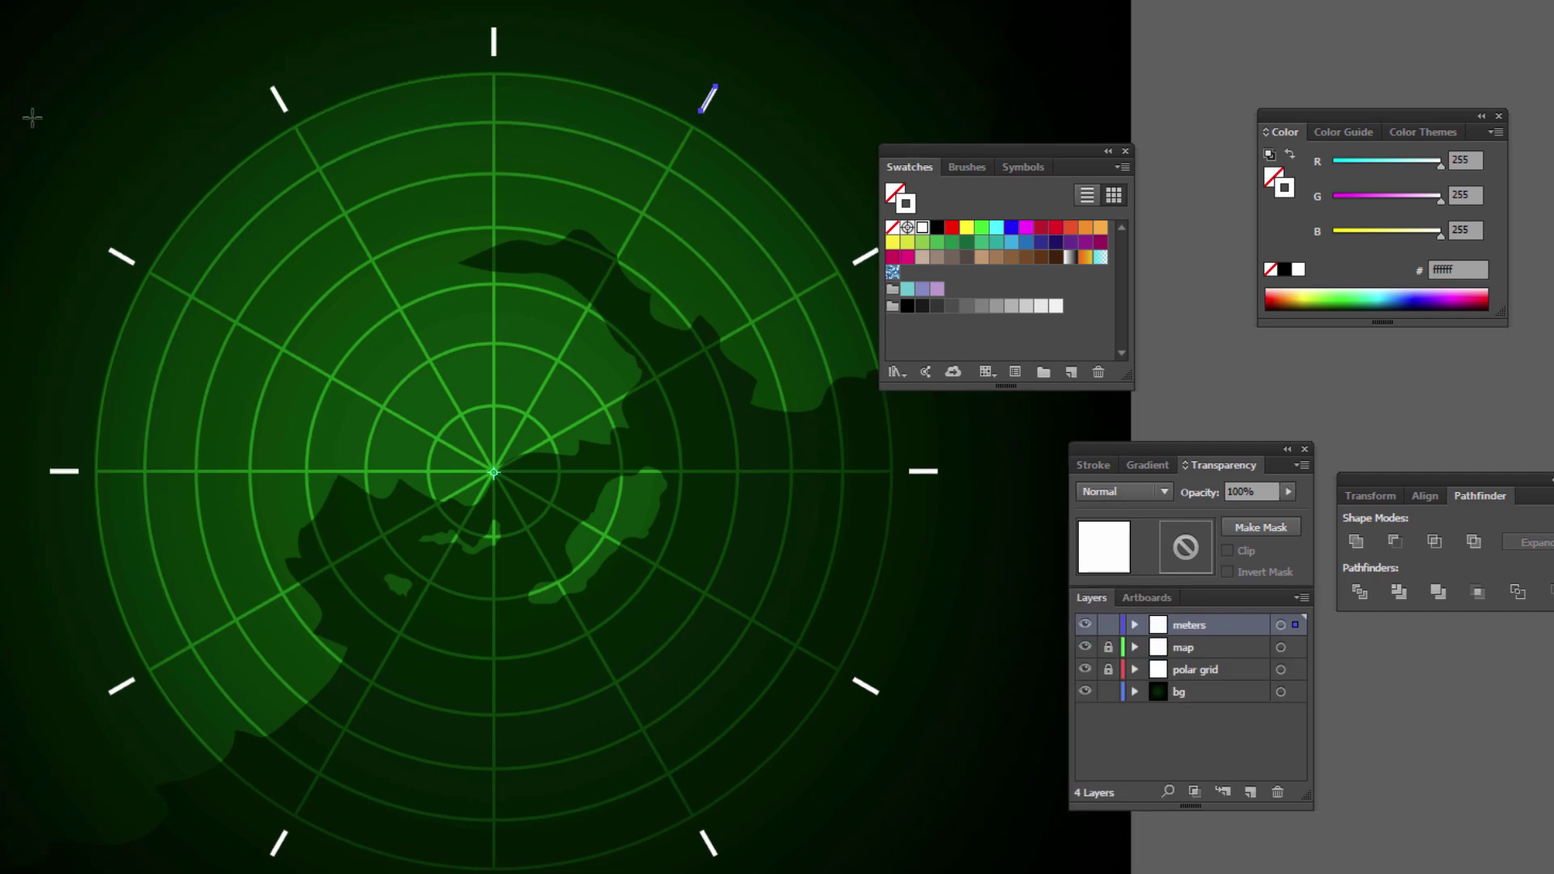
Select all ticks on the meters layer and set their blending mode to Overlay.
{"action": "left_click_drag", "start_coordinate": [1207, 447], "coordinate": [863, 256]}
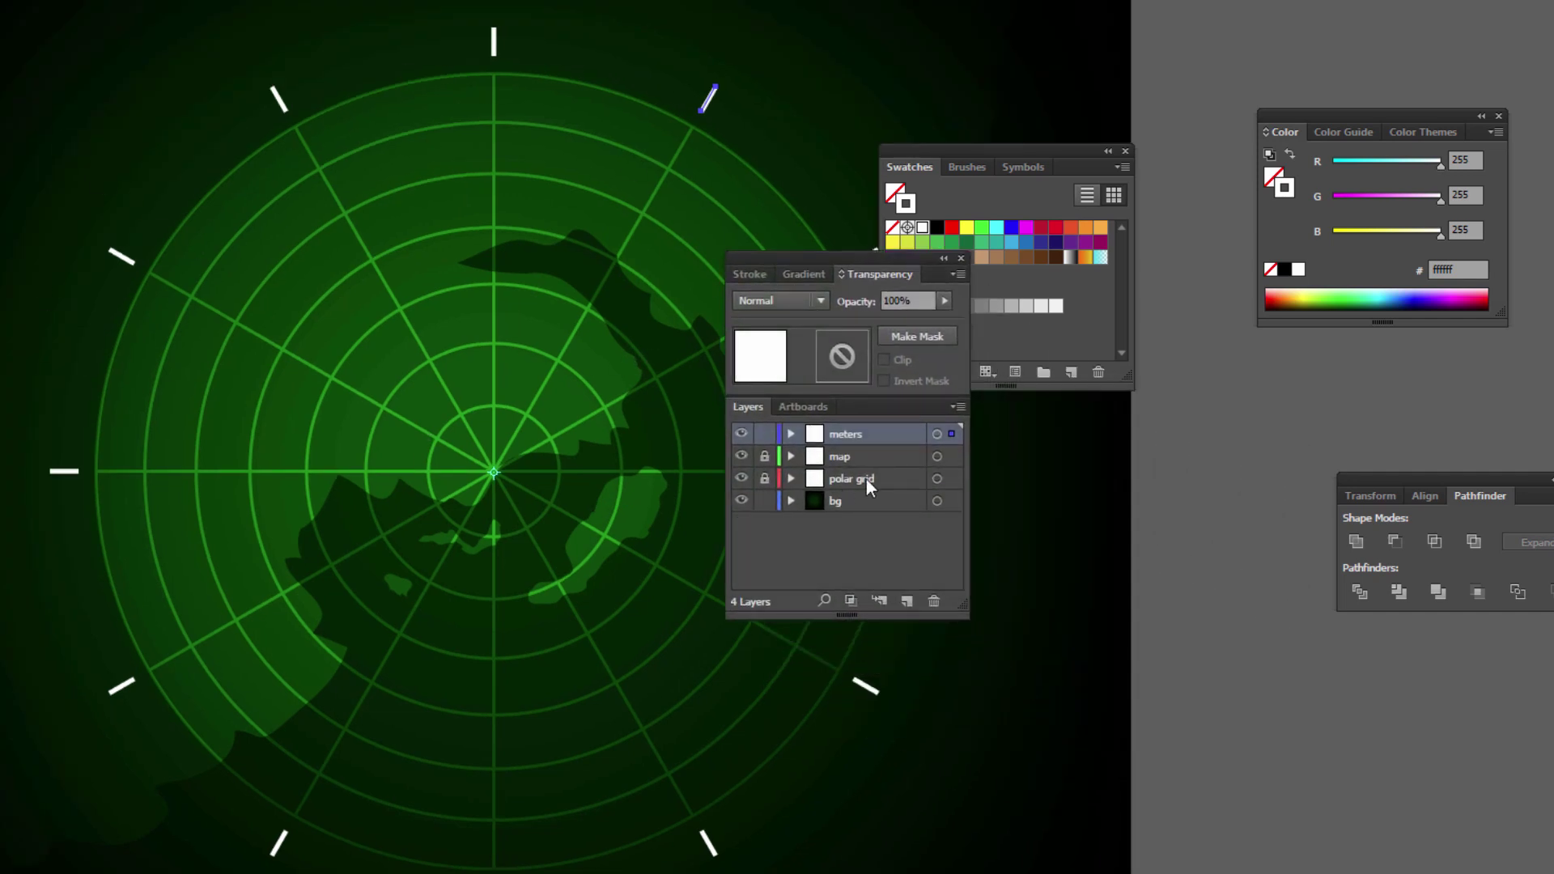
{"action": "left_click", "coordinate": [954, 435]}
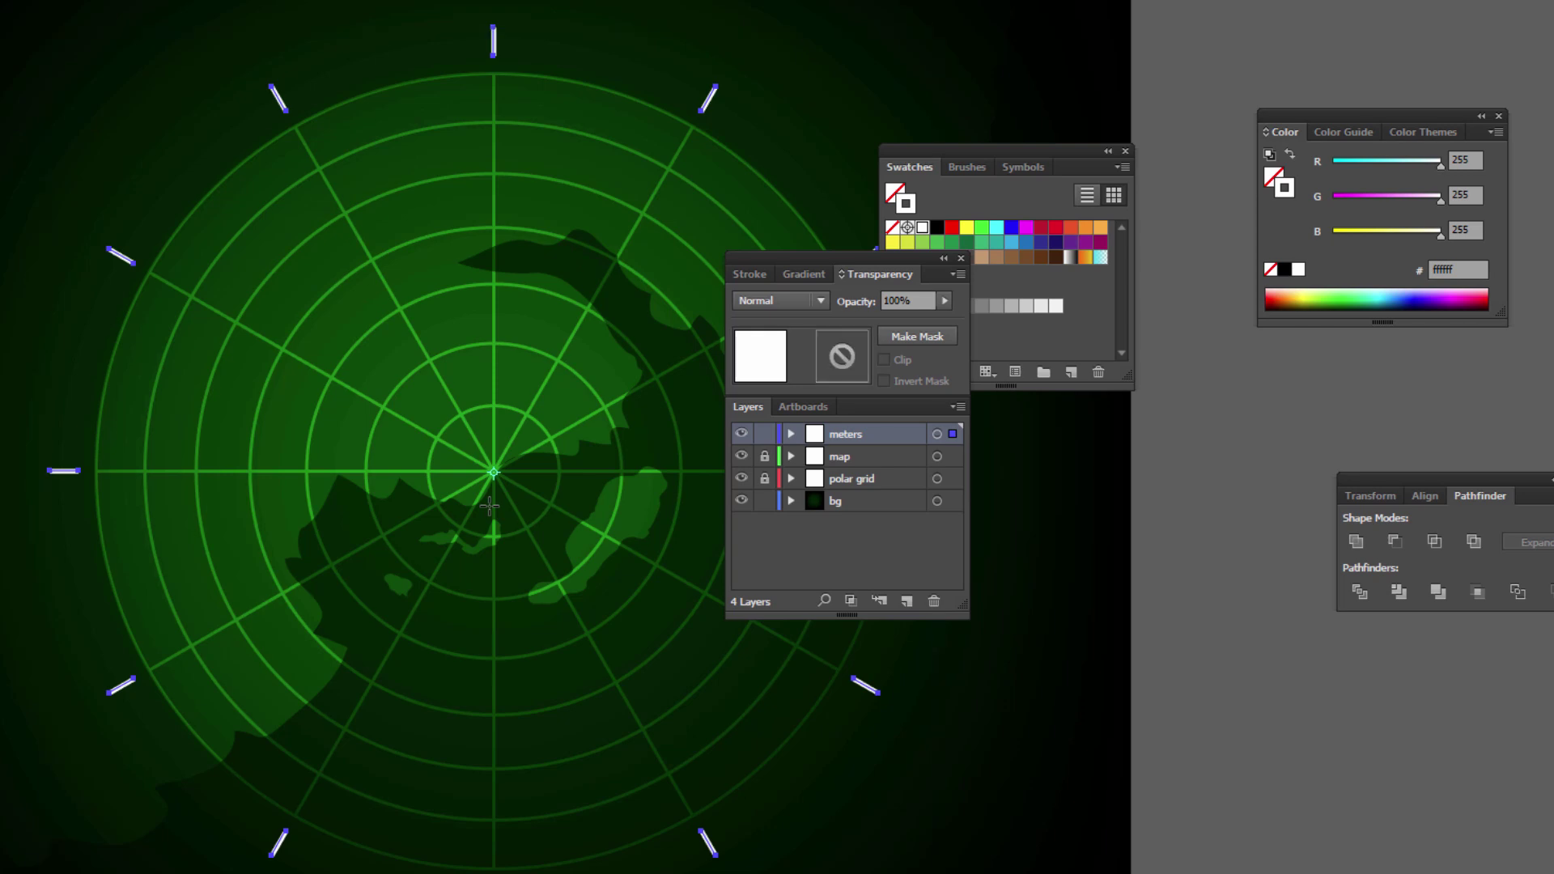
{"action": "left_click_drag", "start_coordinate": [809, 257], "coordinate": [963, 388]}
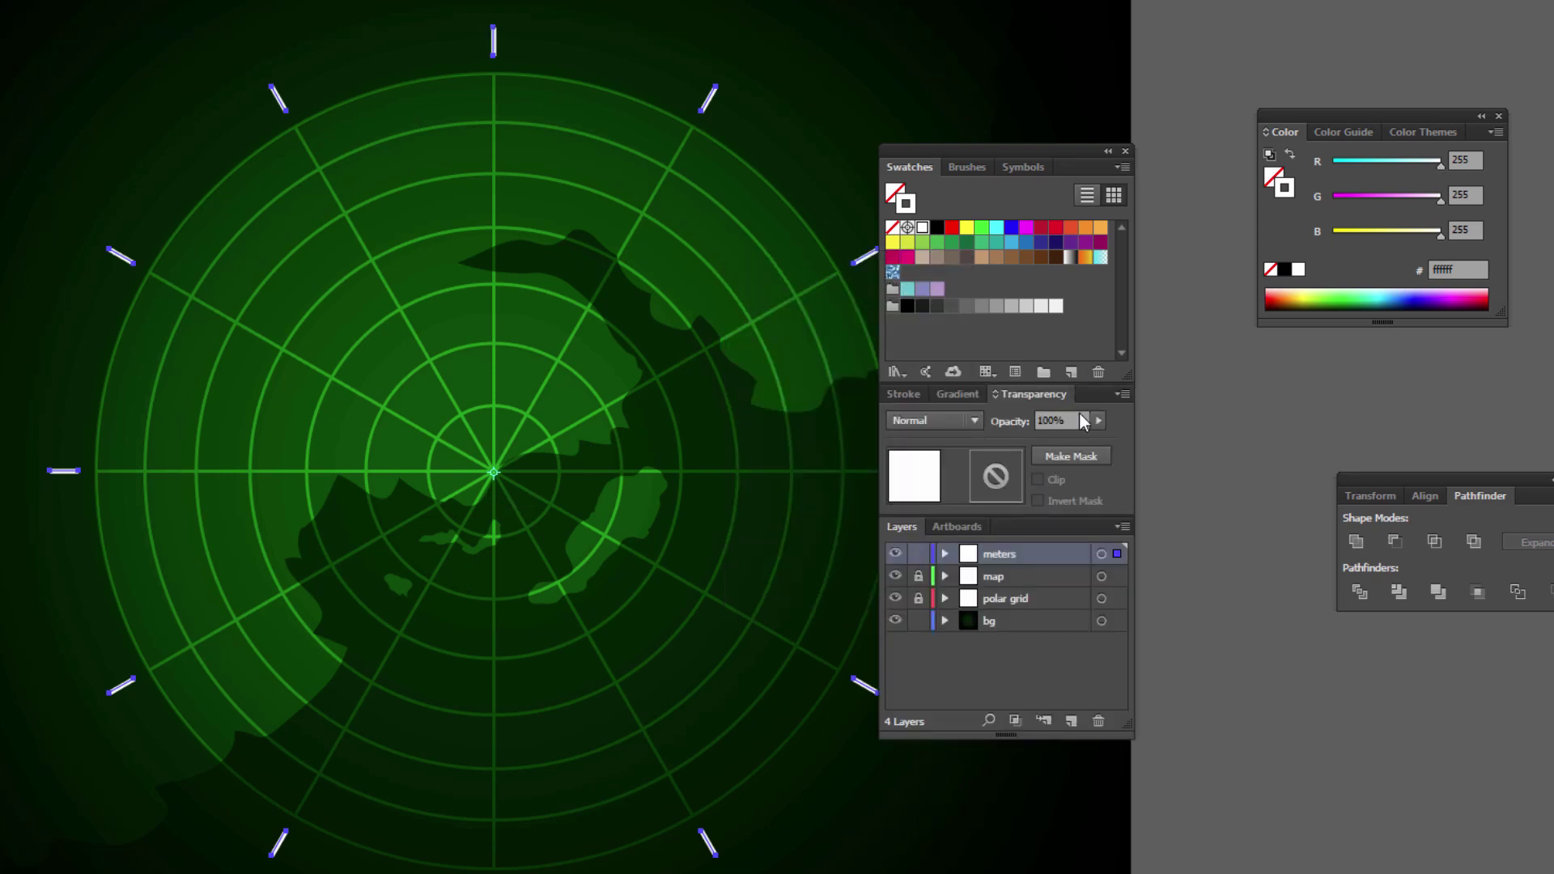
{"action": "left_click", "coordinate": [964, 418]}
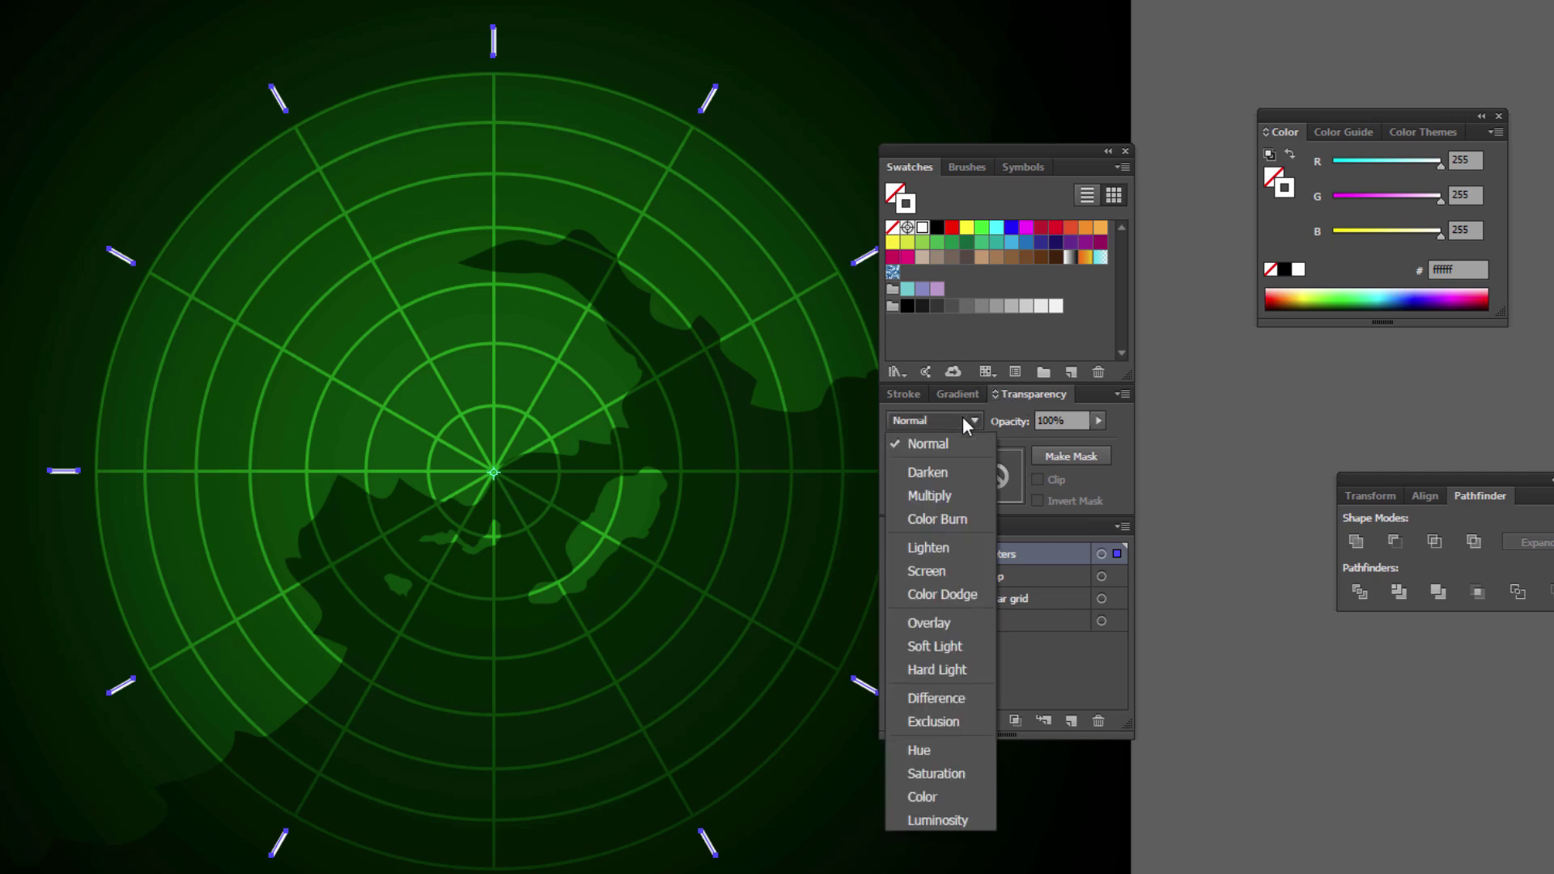
{"action": "left_click", "coordinate": [944, 623]}
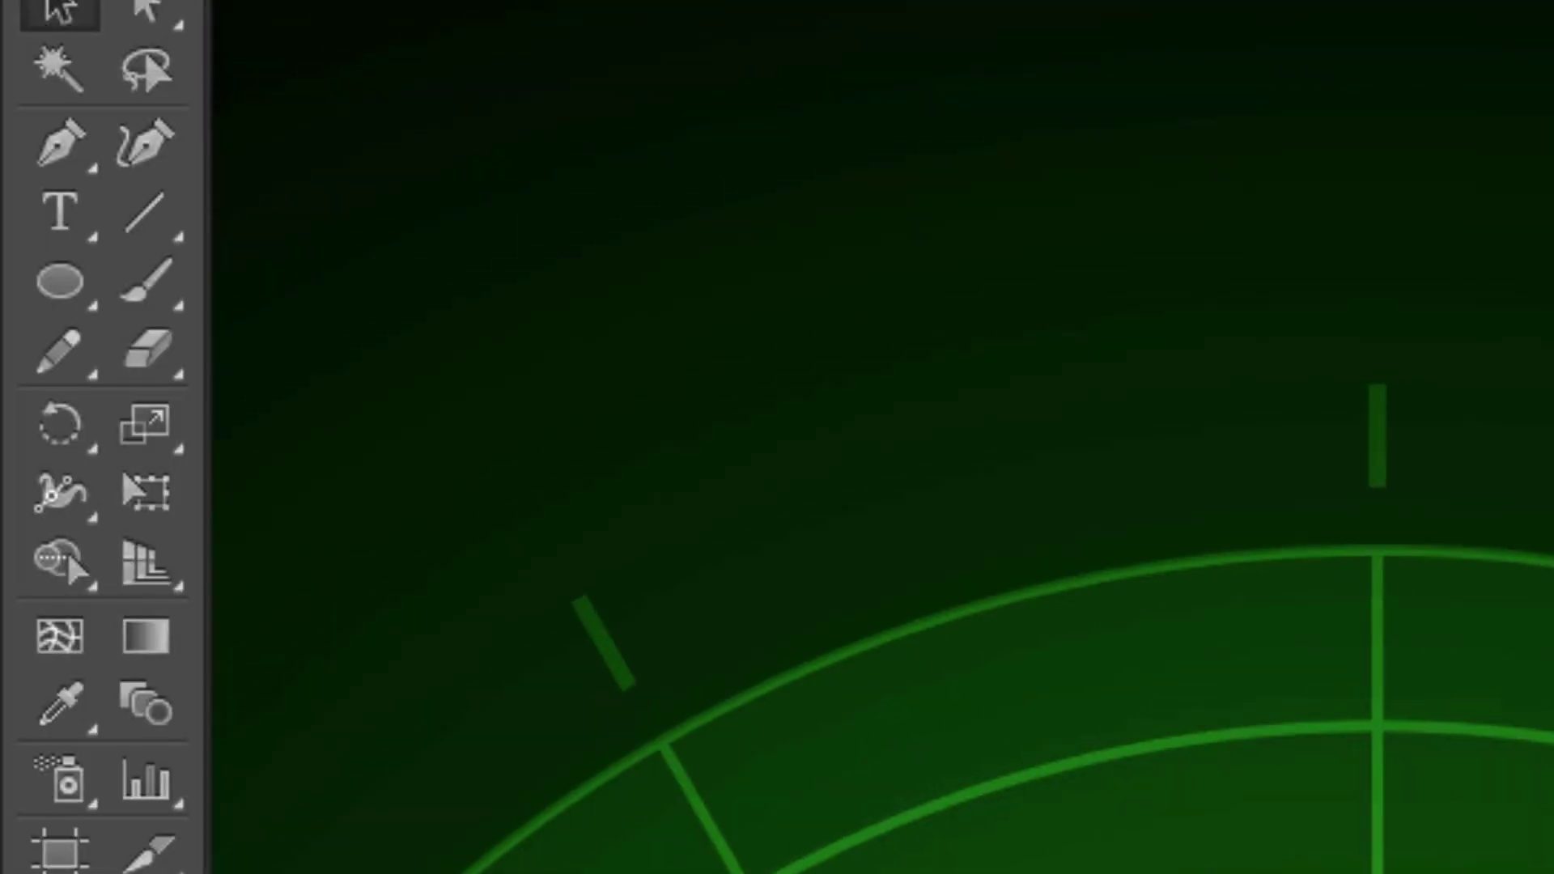
Draw a vertical line over the top tick and cut it to keep a short white lower piece.
{"action": "scroll", "coordinate": [212, 243], "scroll_direction": "up", "scroll_amount": 10}
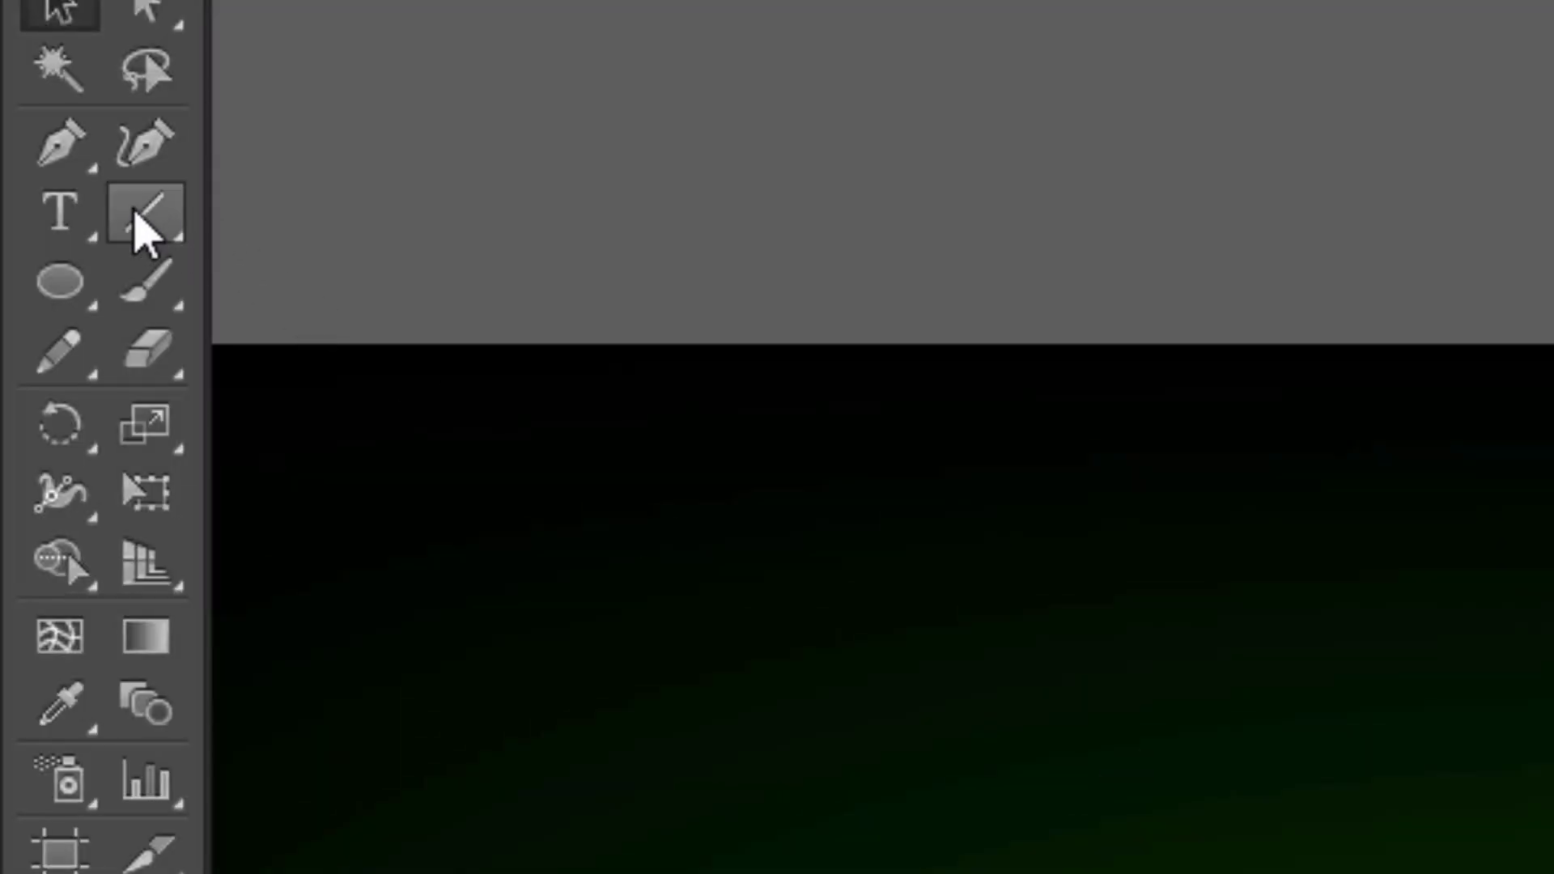
{"action": "left_click", "coordinate": [139, 219]}
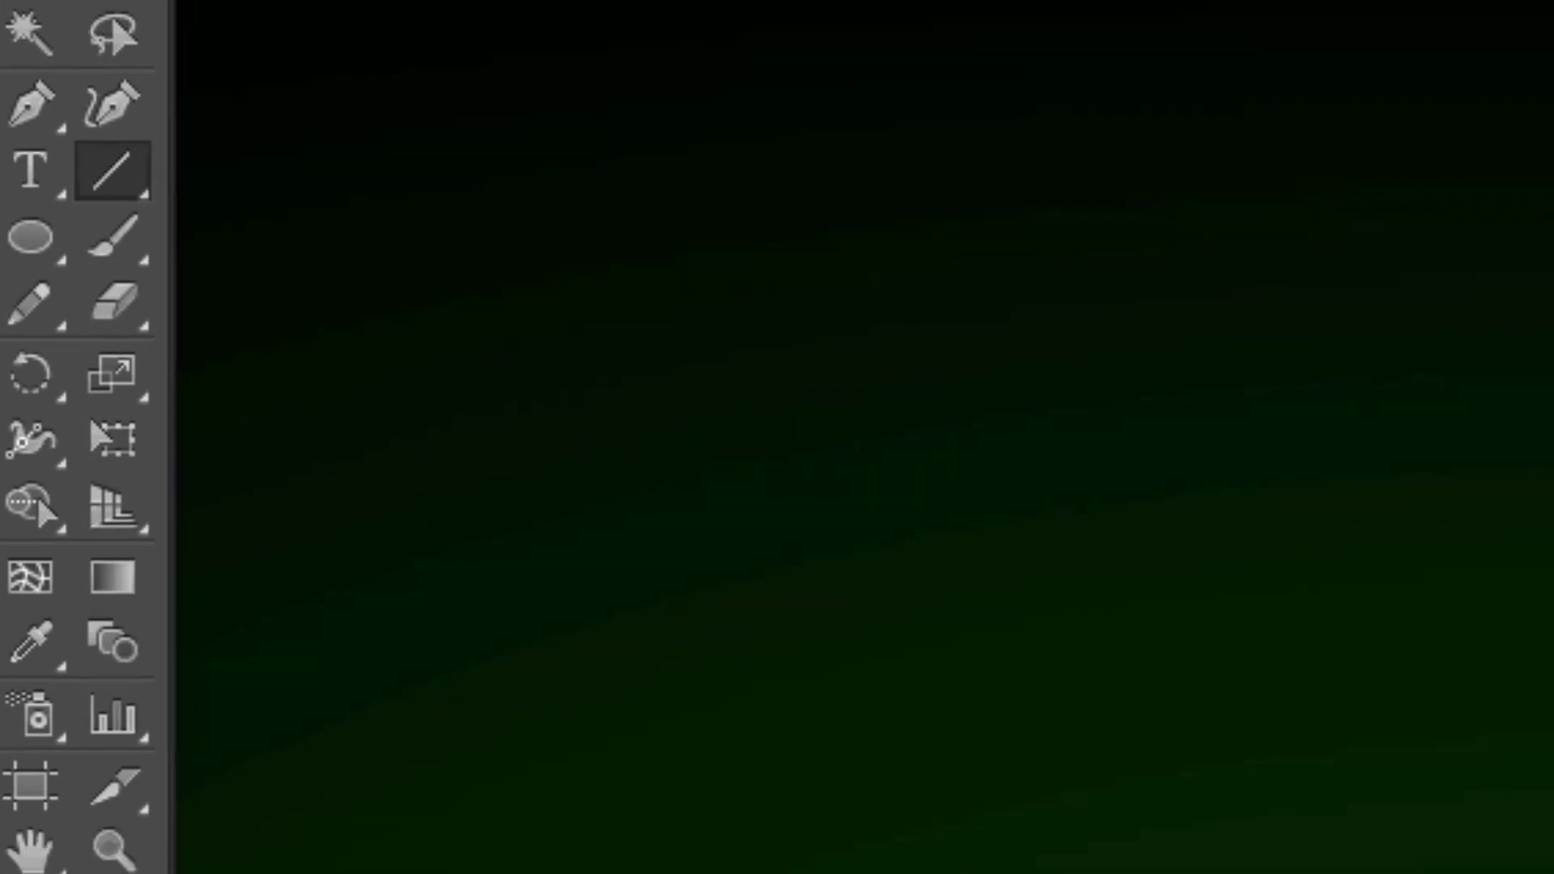
{"action": "left_click_drag", "start_coordinate": [726, 218], "coordinate": [727, 308]}
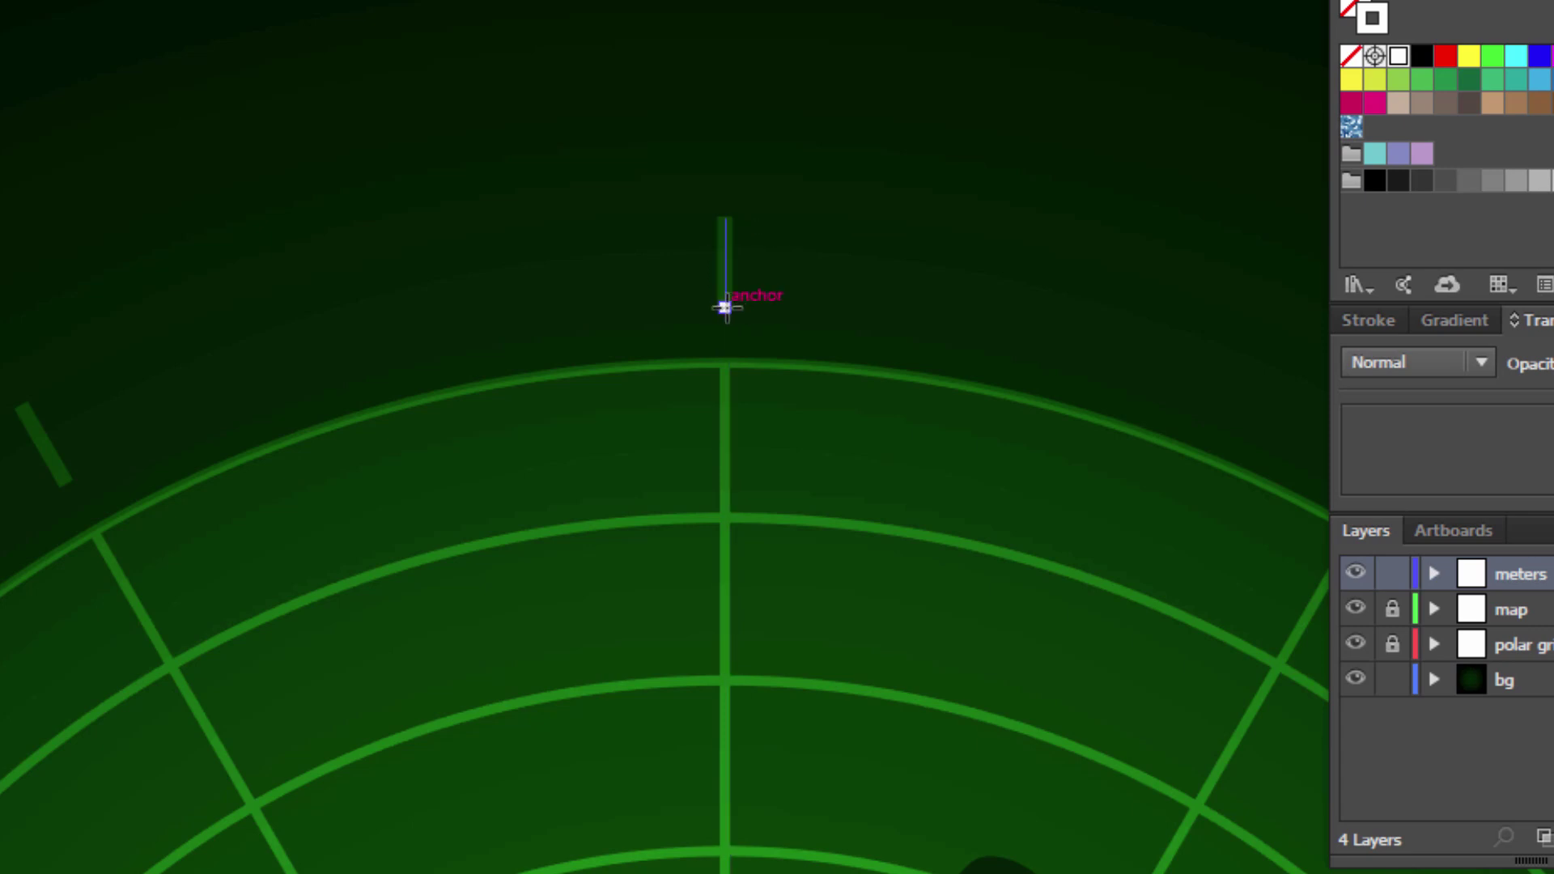
{"action": "left_click", "coordinate": [726, 266]}
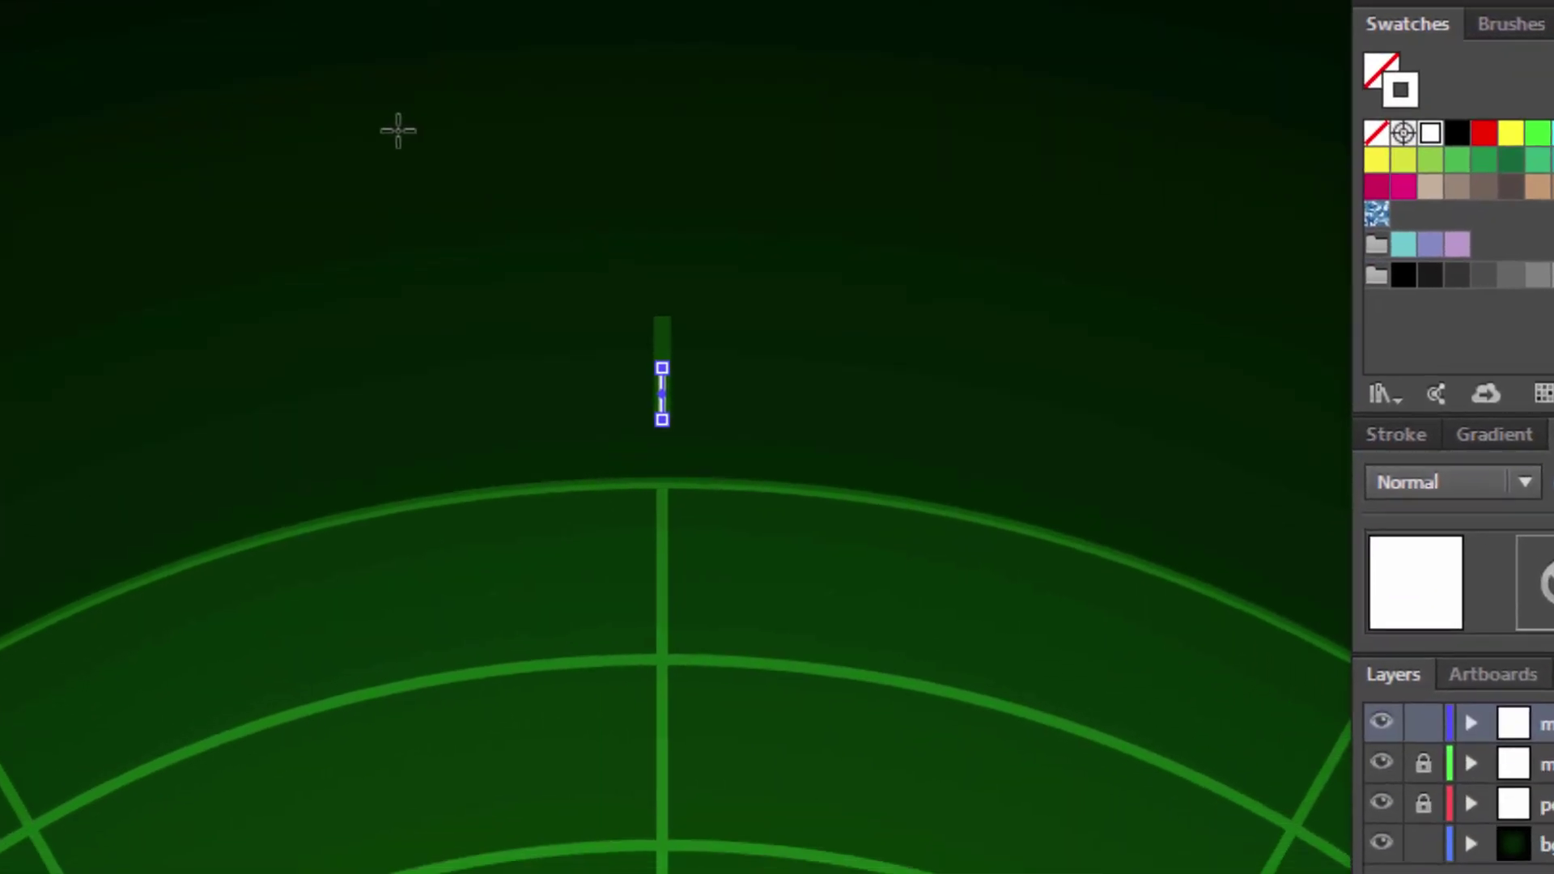
{"action": "left_click", "coordinate": [938, 296]}
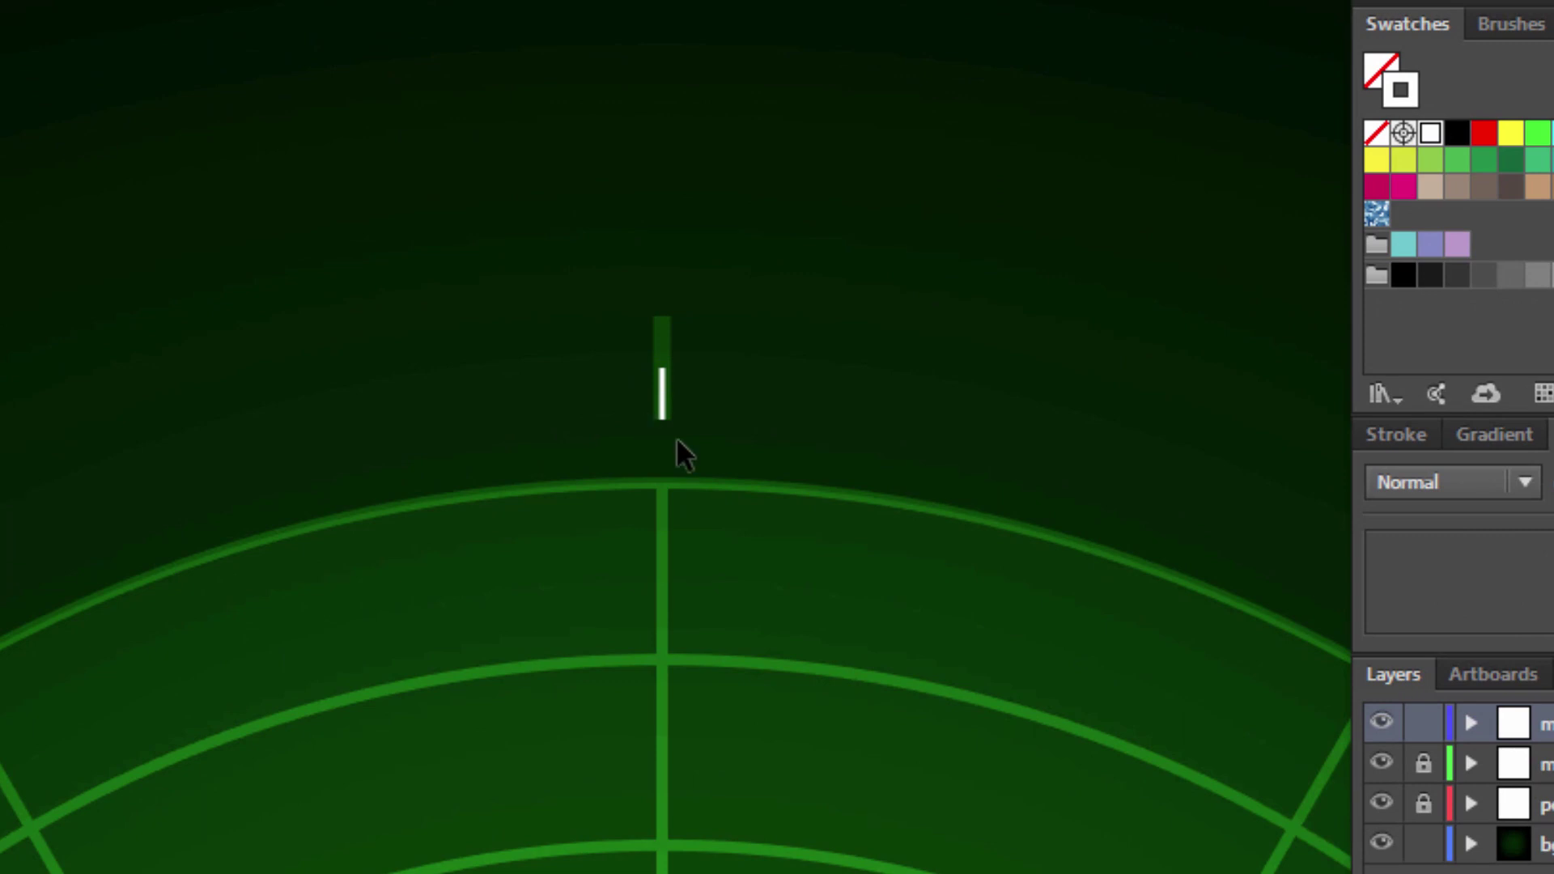
{"action": "left_click", "coordinate": [661, 382]}
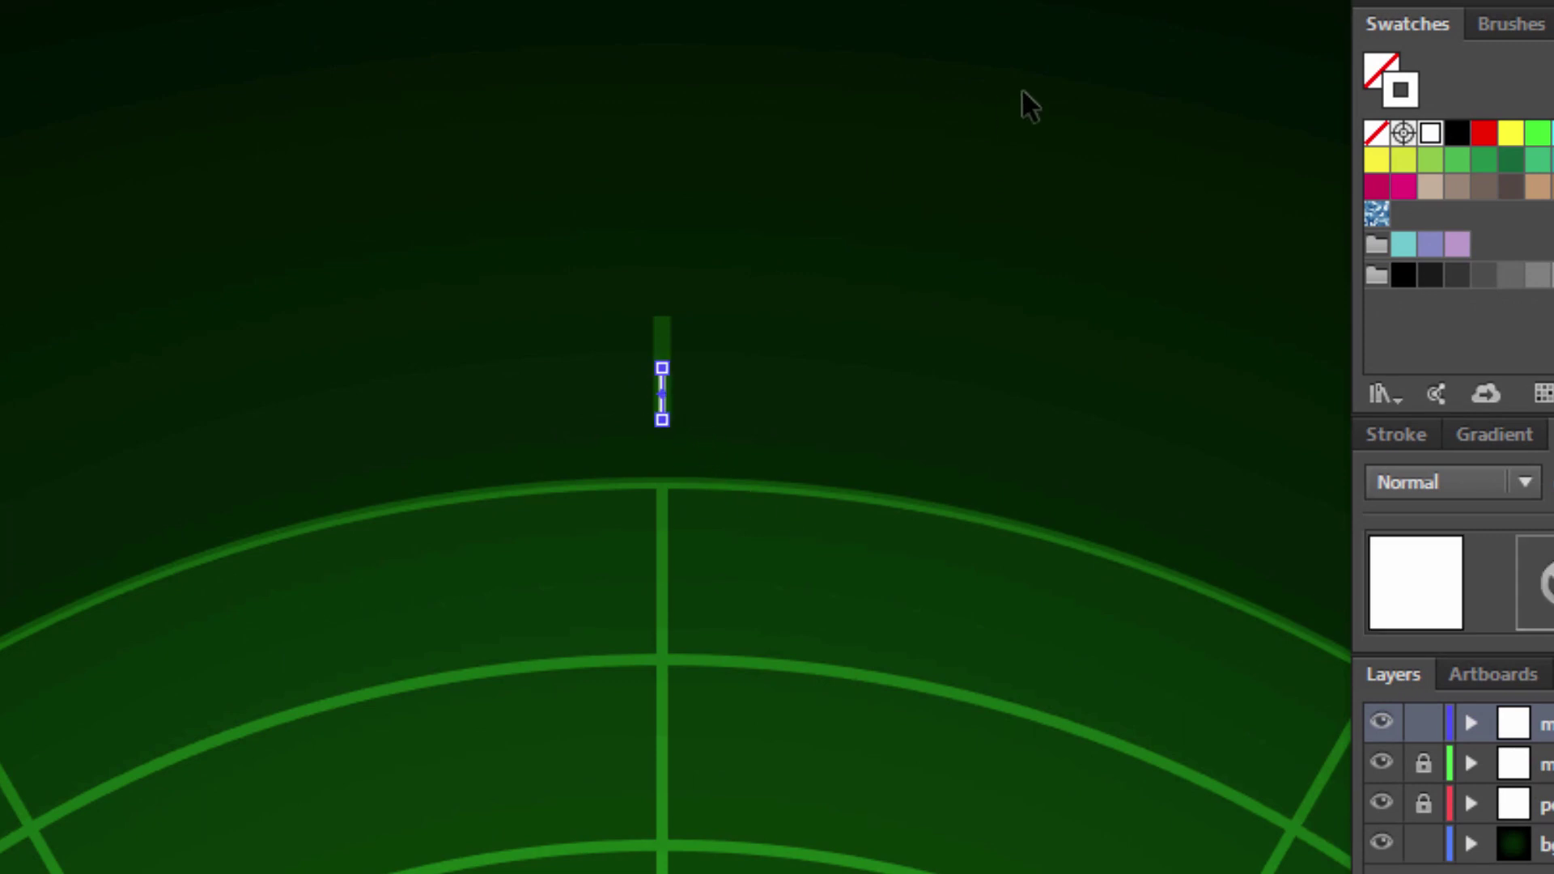
{"action": "key", "text": "ctrl+minus"}
{"action": "scroll", "coordinate": [836, 340], "scroll_direction": "down", "scroll_amount": 5}
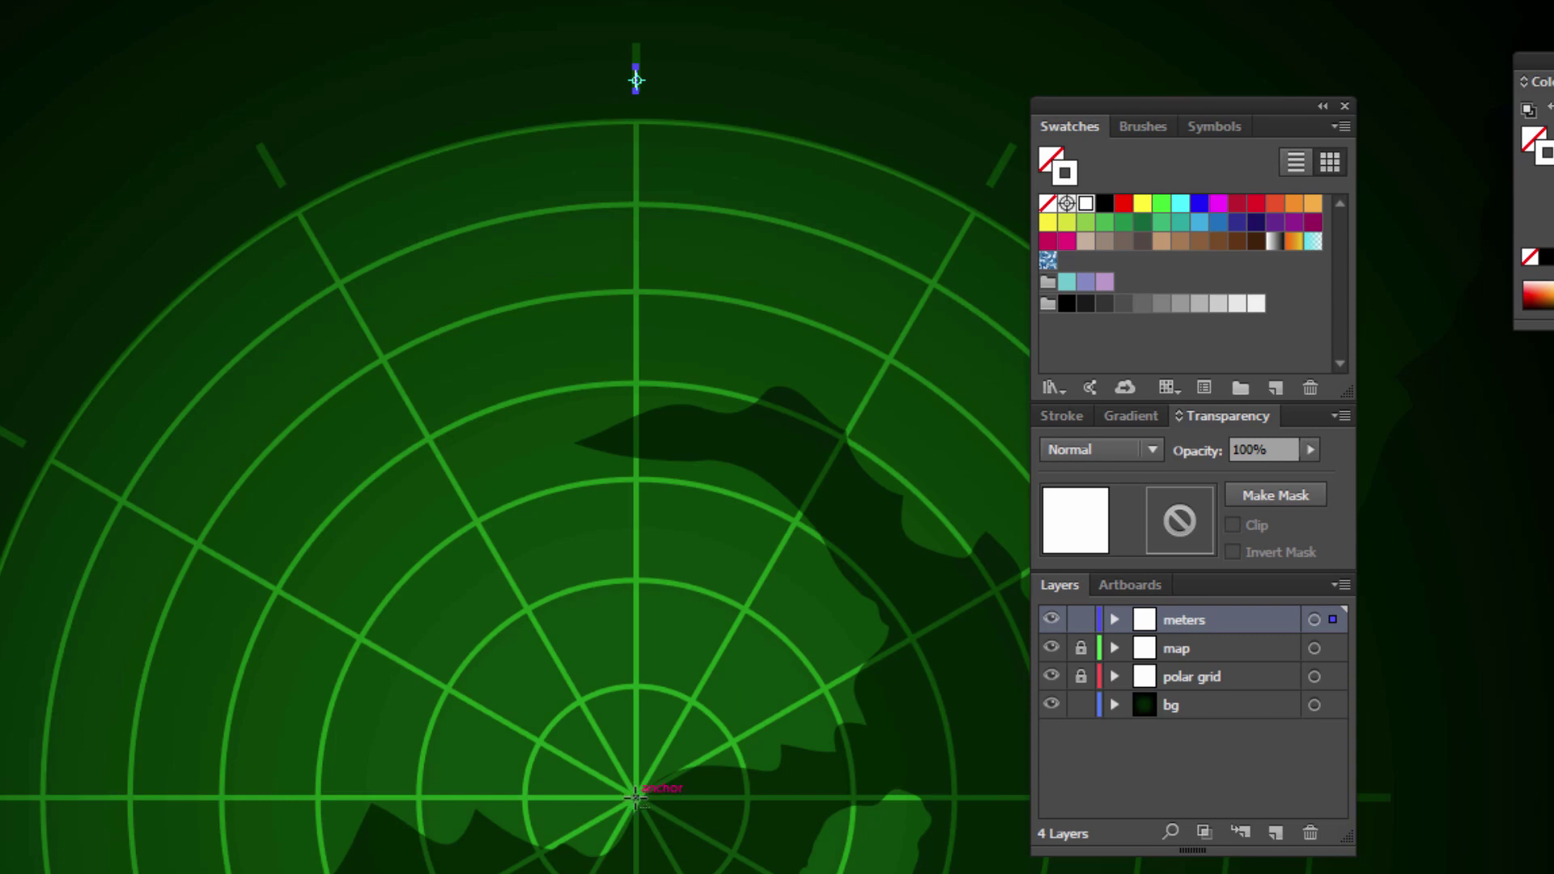
Copy the short white tick rotated 2° around the radar centre.
{"action": "left_click", "coordinate": [636, 798], "text": "alt"}
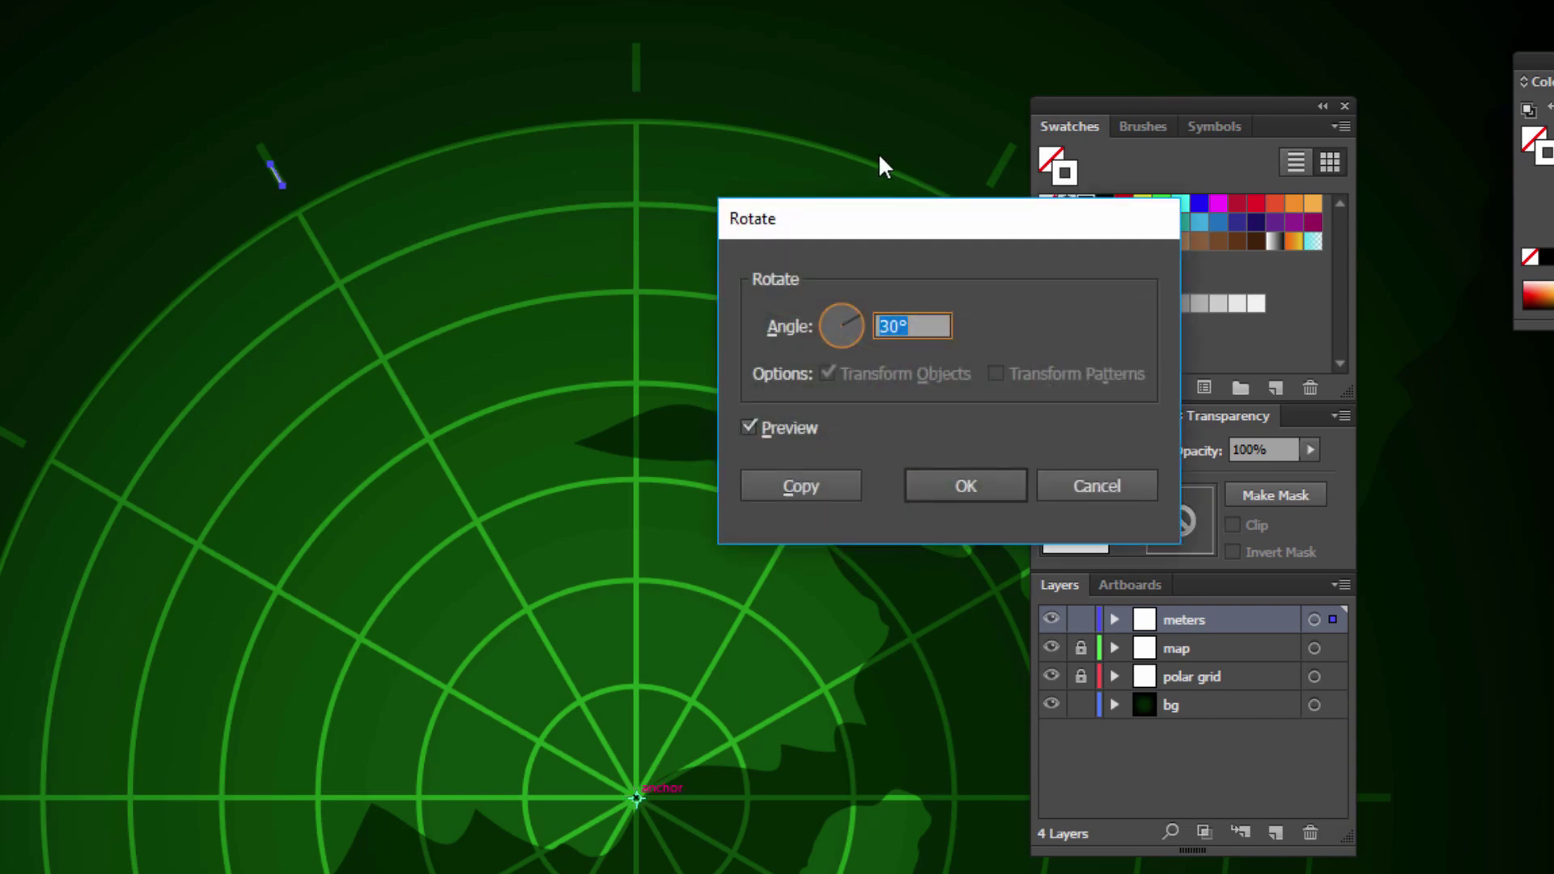
{"action": "left_click_drag", "start_coordinate": [889, 224], "coordinate": [833, 265]}
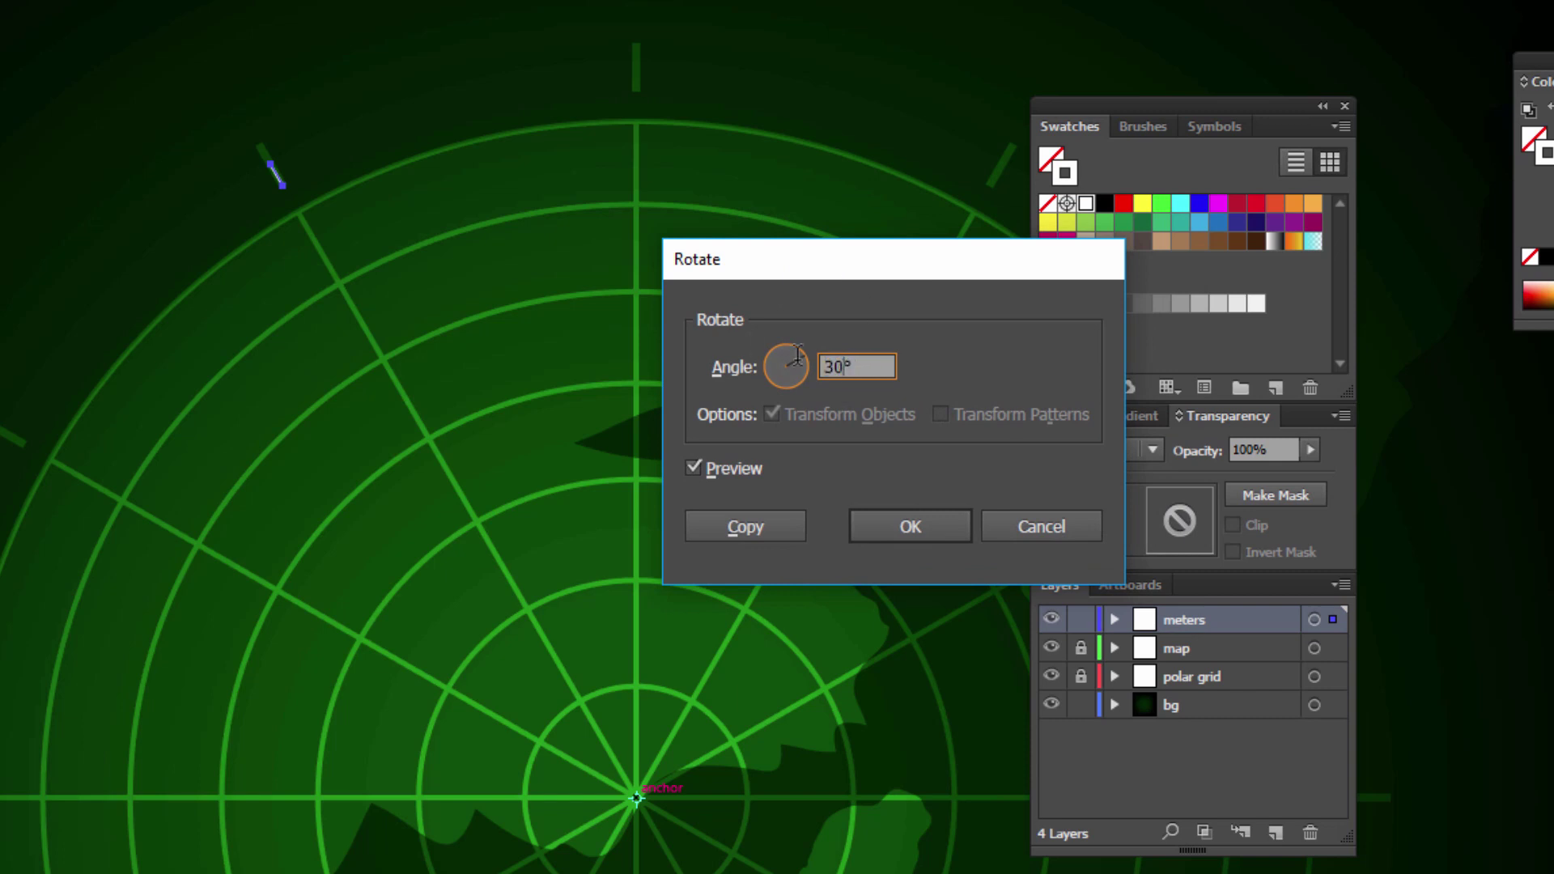
{"action": "type", "text": "2"}
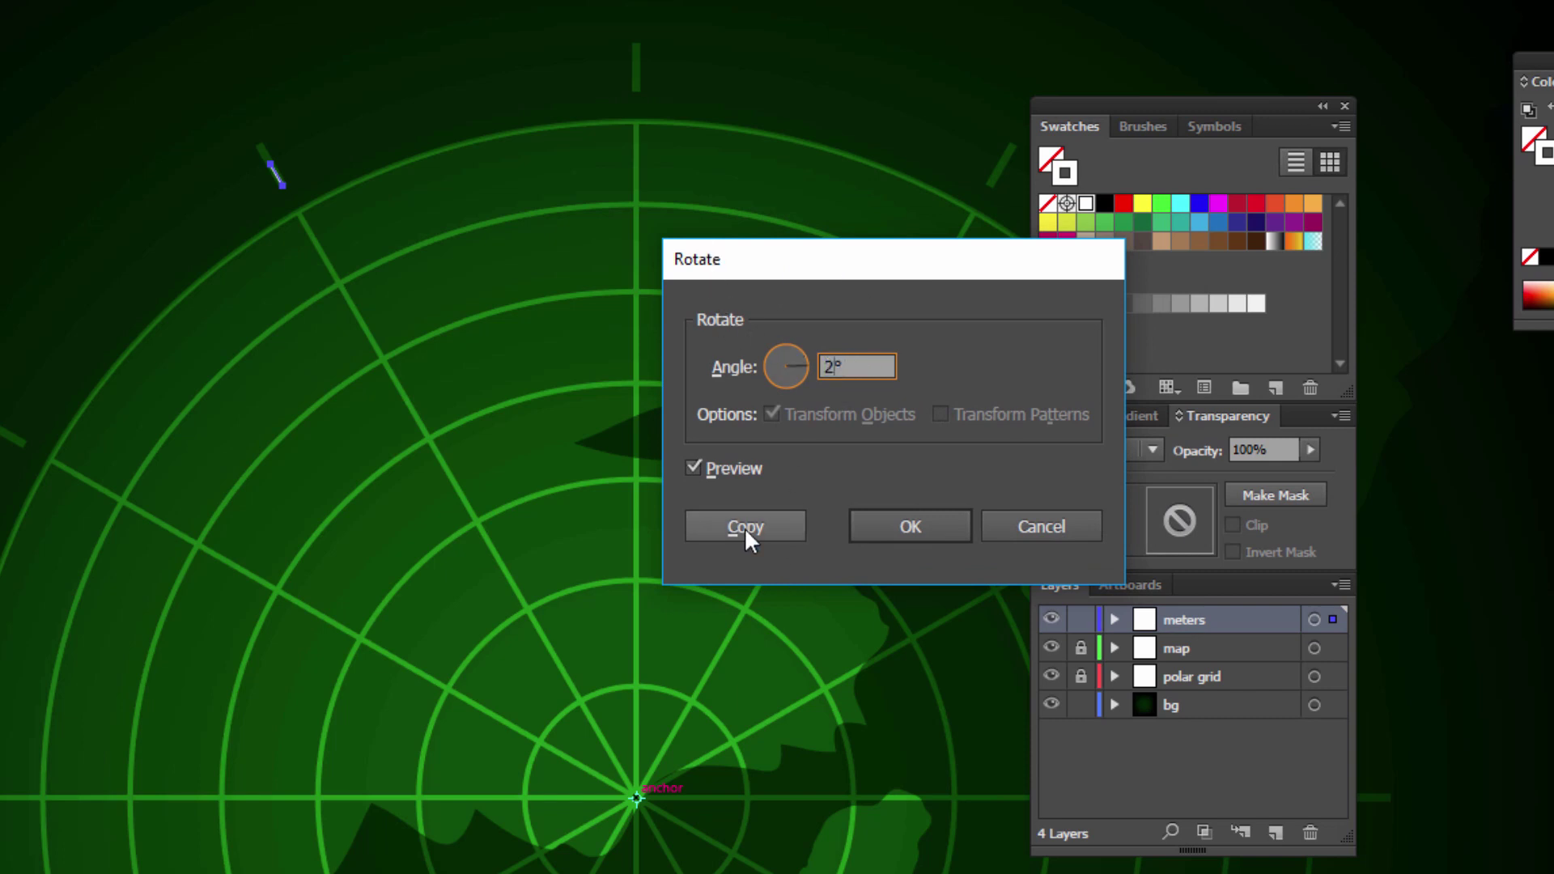
{"action": "left_click", "coordinate": [694, 468]}
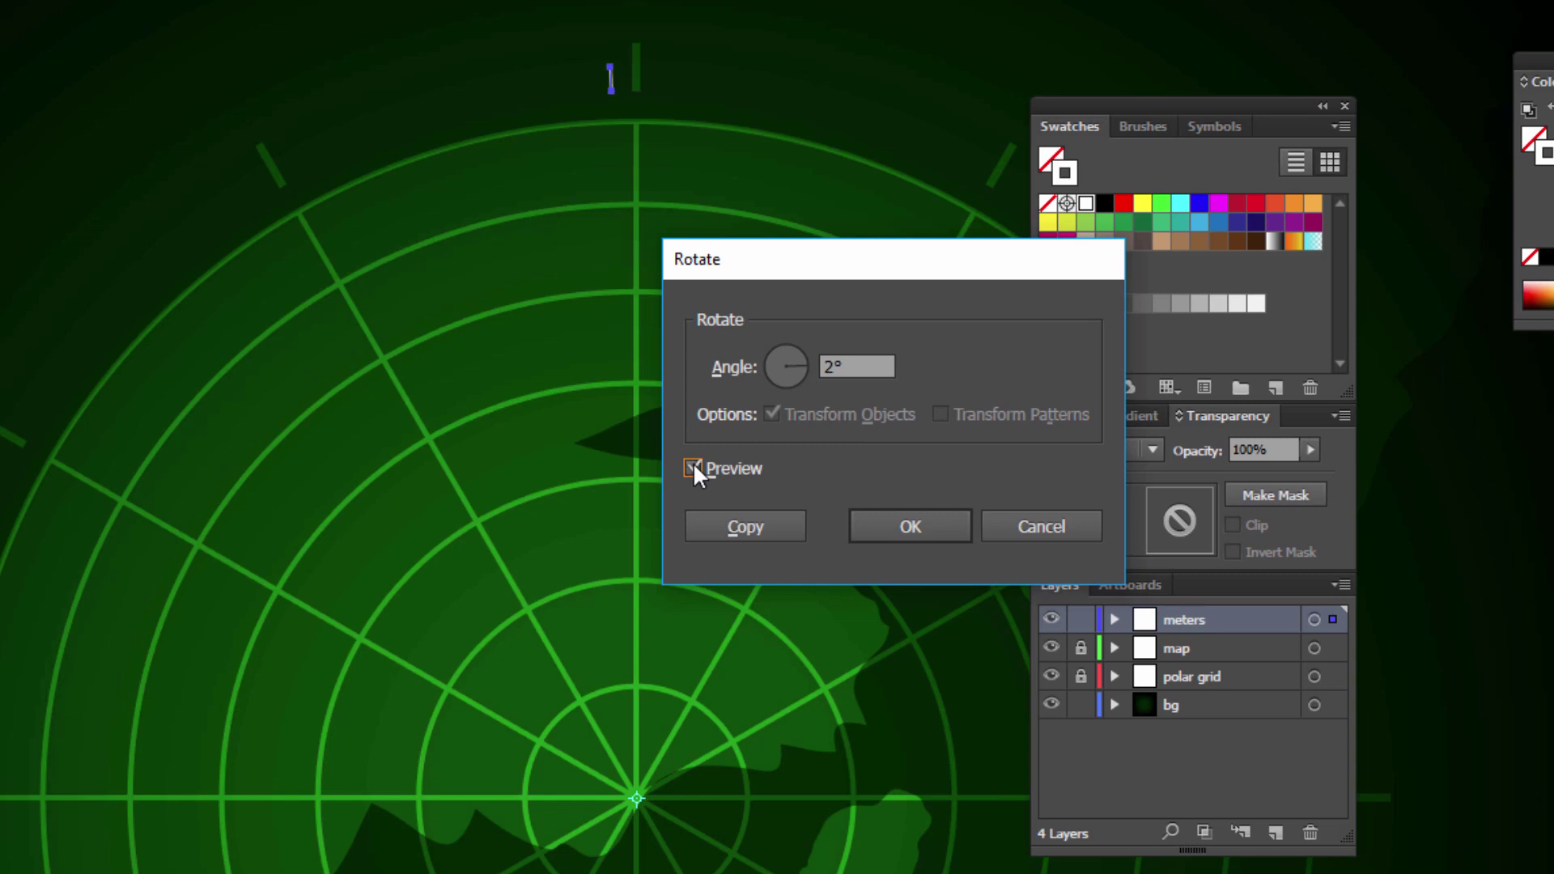
{"action": "left_click", "coordinate": [741, 528]}
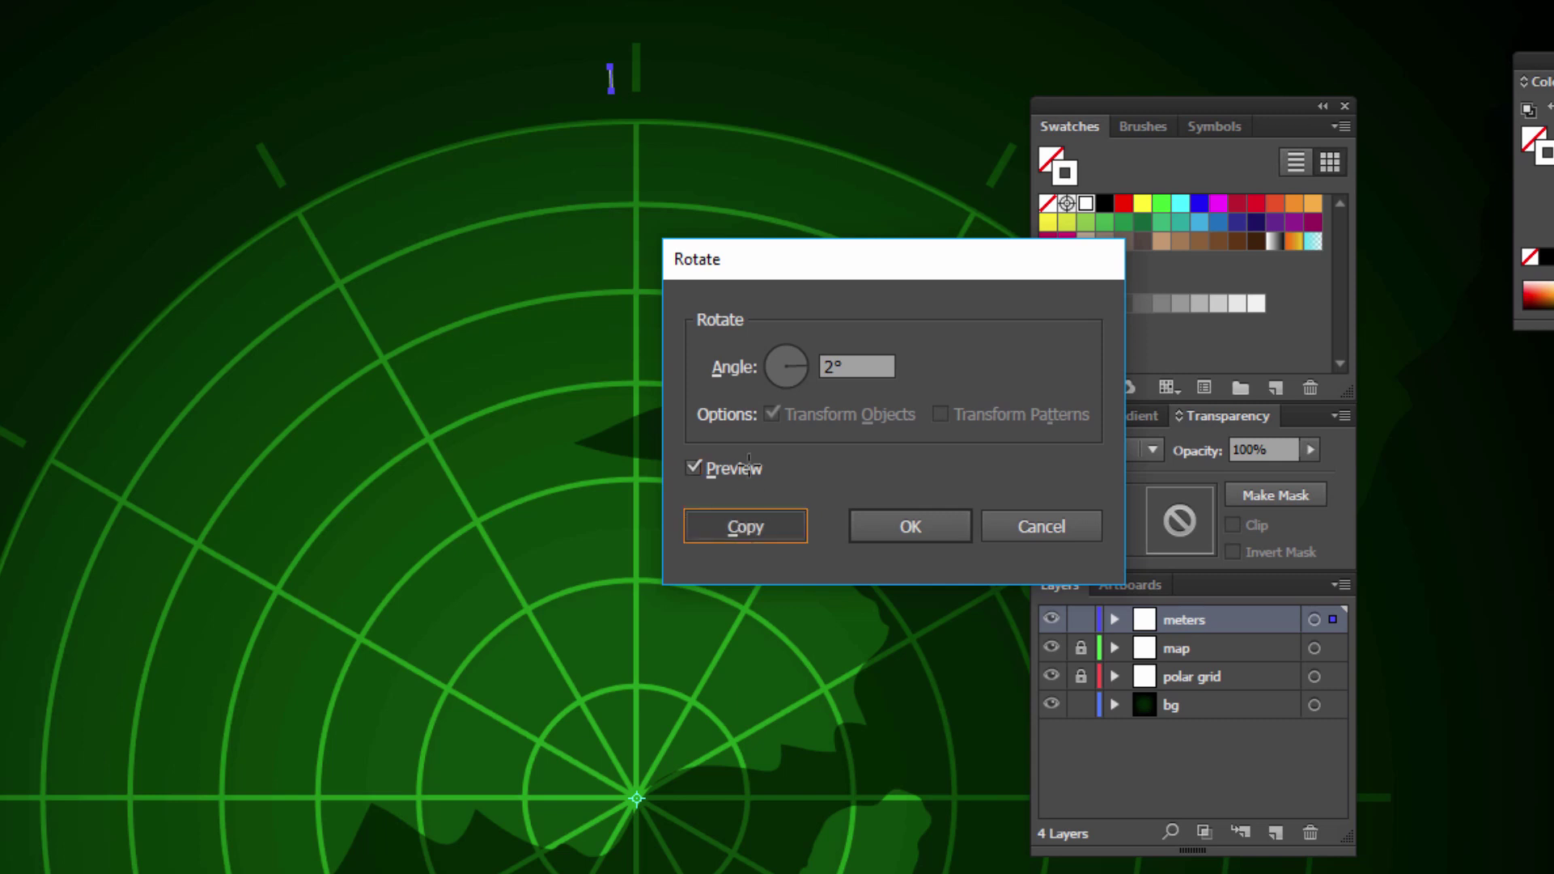
{"action": "scroll", "coordinate": [579, 392], "scroll_direction": "down", "scroll_amount": 3}
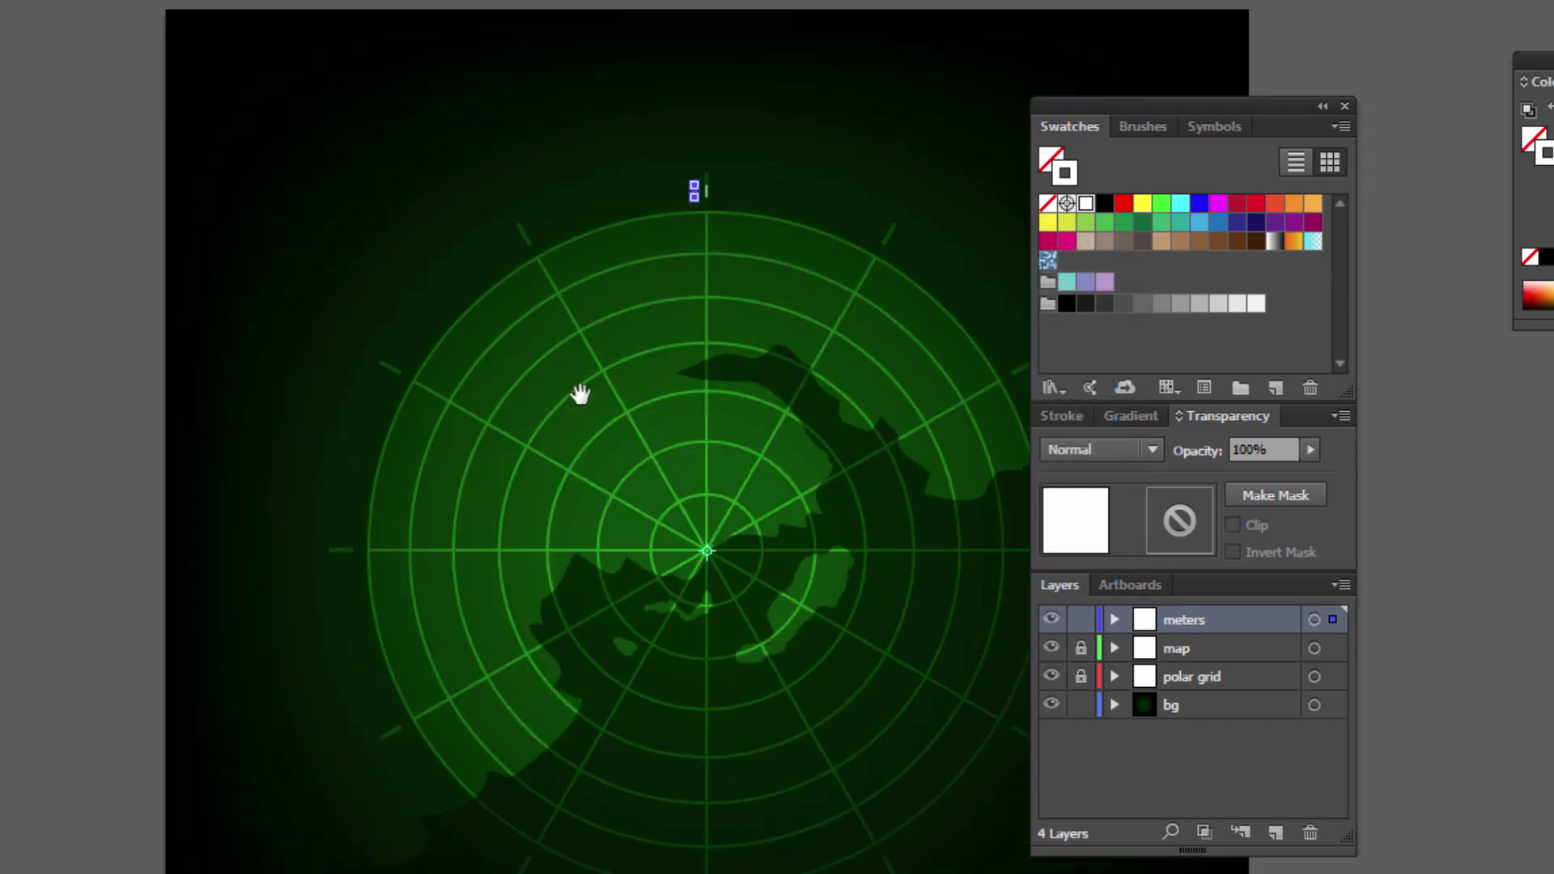
{"action": "scroll", "coordinate": [718, 502], "scroll_direction": "up", "scroll_amount": 1}
Repeat the 2° rotated copy until the white ticks close the ring.
{"action": "key", "text": "ctrl+d"}
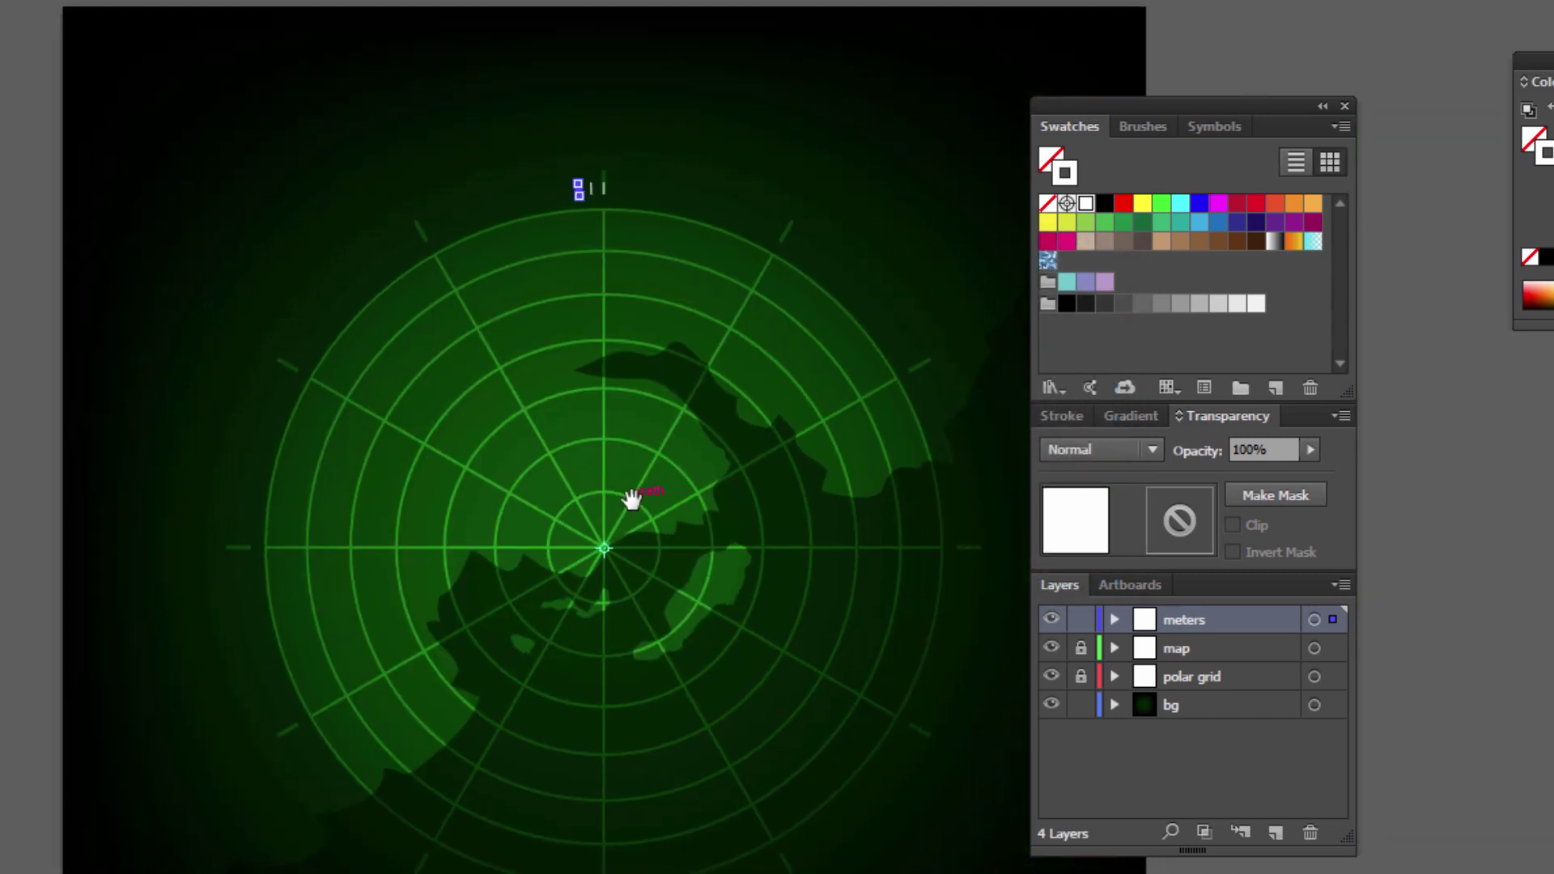
{"action": "key", "text": "ctrl+d"}
{"action": "key", "text": "ctrl+d"}
{"action": "key", "text": "ctrl+d"}
{"action": "key", "text": "ctrl+d"}
{"action": "key", "text": "ctrl+d"}
{"action": "key", "text": "ctrl+d"}
{"action": "key", "text": "ctrl+d"}
{"action": "key", "text": "ctrl+d"}
{"action": "key", "text": "ctrl+d"}
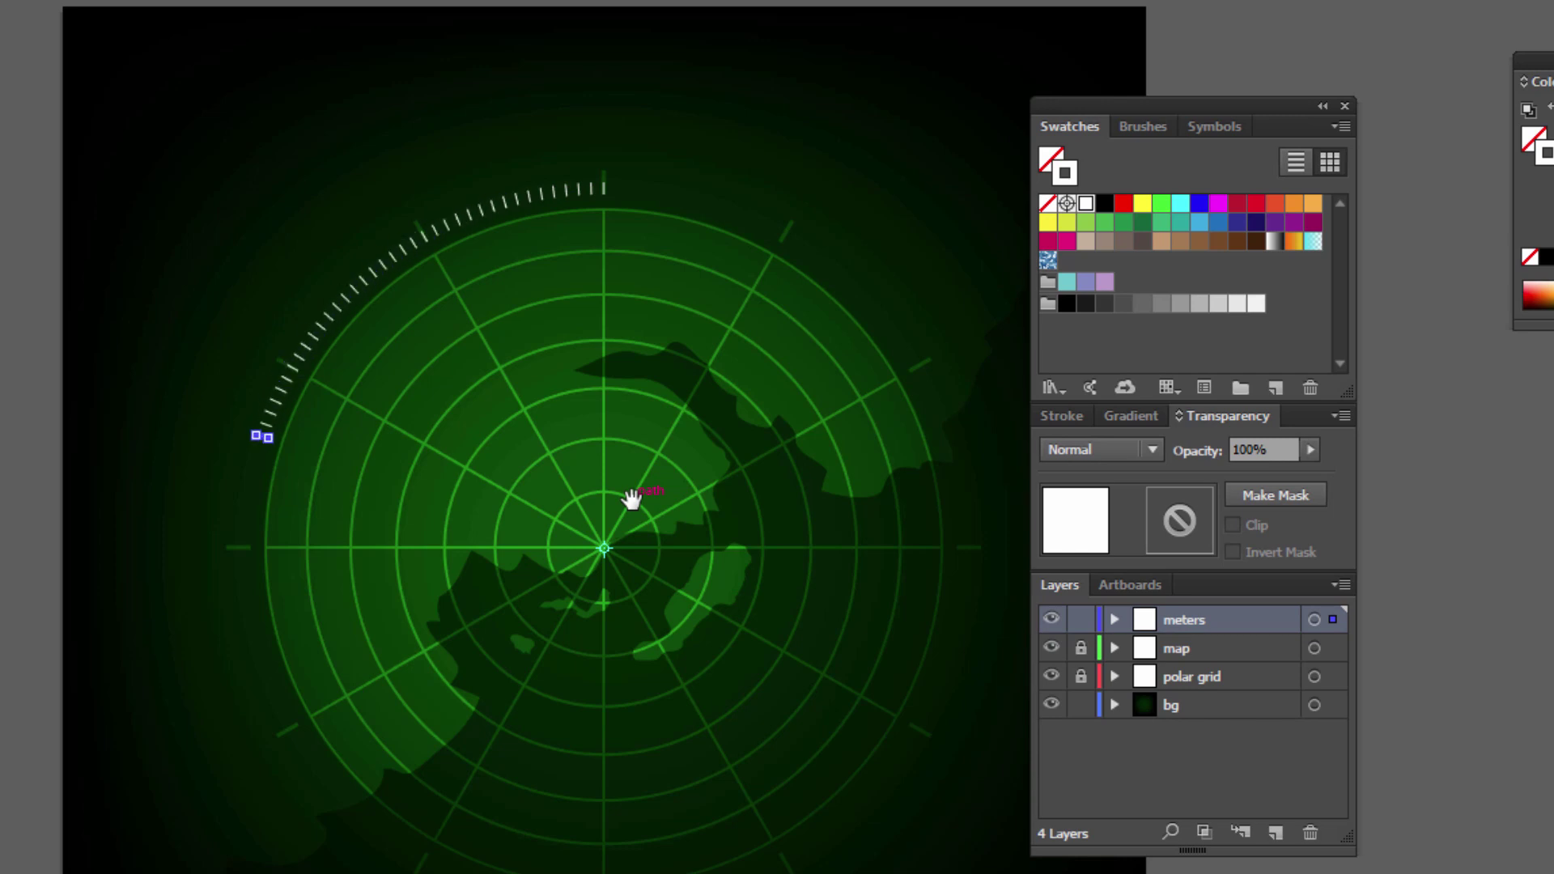
{"action": "key", "text": "ctrl+d"}
{"action": "key", "text": "ctrl+d"}
{"action": "key", "text": "ctrl+d"}
{"action": "key", "text": "ctrl+d"}
{"action": "key", "text": "ctrl+d"}
{"action": "key", "text": "ctrl+d"}
{"action": "key", "text": "ctrl+d"}
{"action": "key", "text": "ctrl+d"}
{"action": "key", "text": "ctrl+d"}
{"action": "key", "text": "ctrl+d"}
{"action": "key", "text": "ctrl+d"}
{"action": "key", "text": "ctrl+d"}
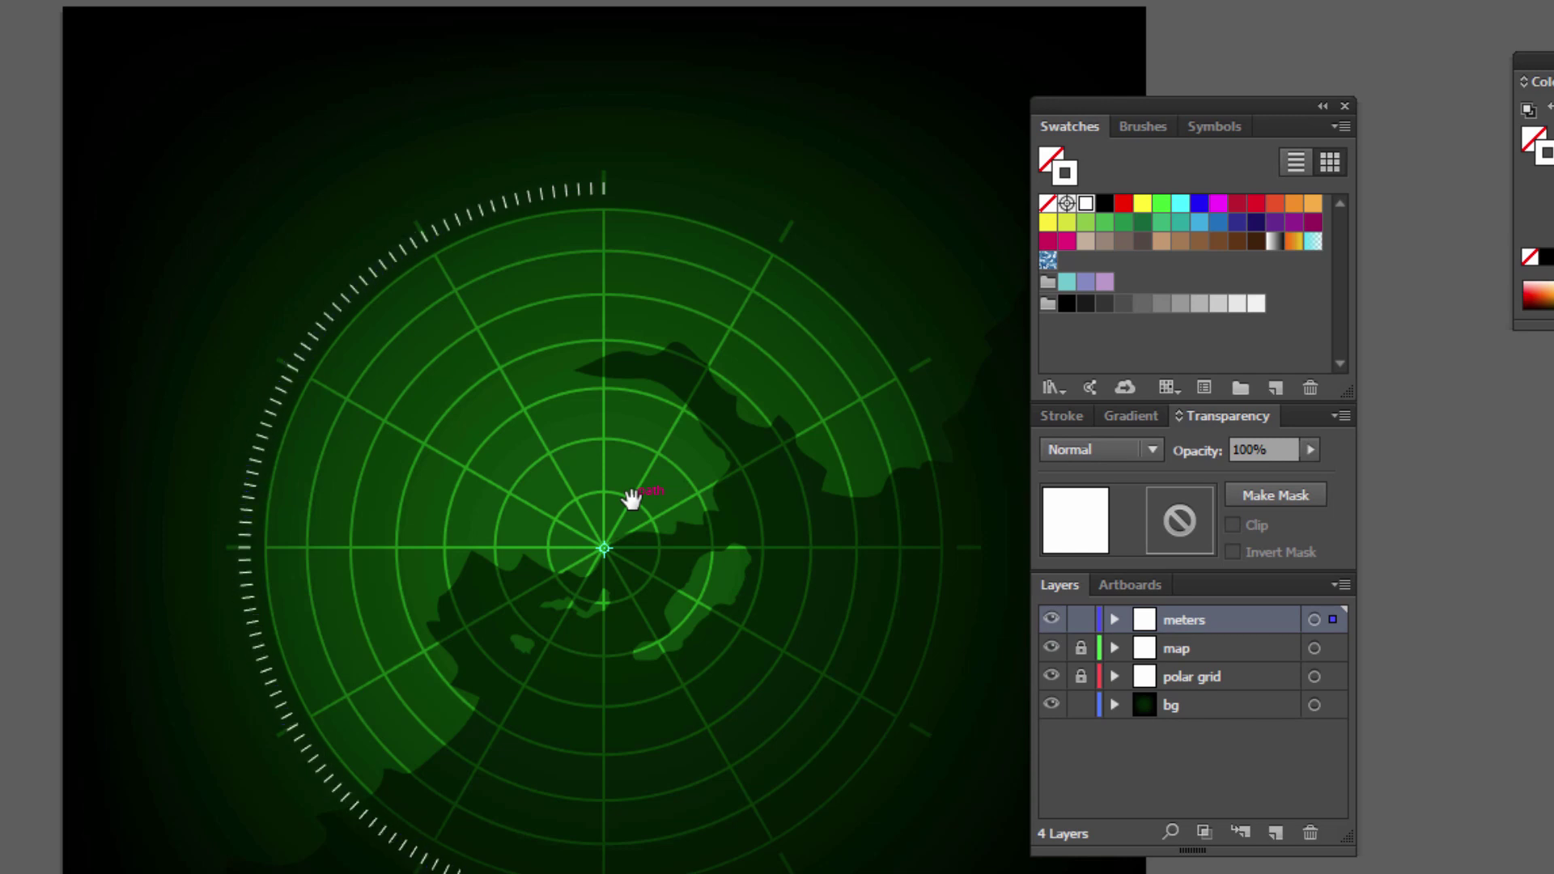
{"action": "key", "text": "ctrl+d"}
{"action": "key", "text": "ctrl+d"}
{"action": "key", "text": "ctrl+d"}
{"action": "key", "text": "ctrl+d"}
{"action": "key", "text": "ctrl+d"}
{"action": "key", "text": "ctrl+d"}
{"action": "key", "text": "ctrl+d"}
{"action": "key", "text": "ctrl+d"}
{"action": "key", "text": "ctrl+d"}
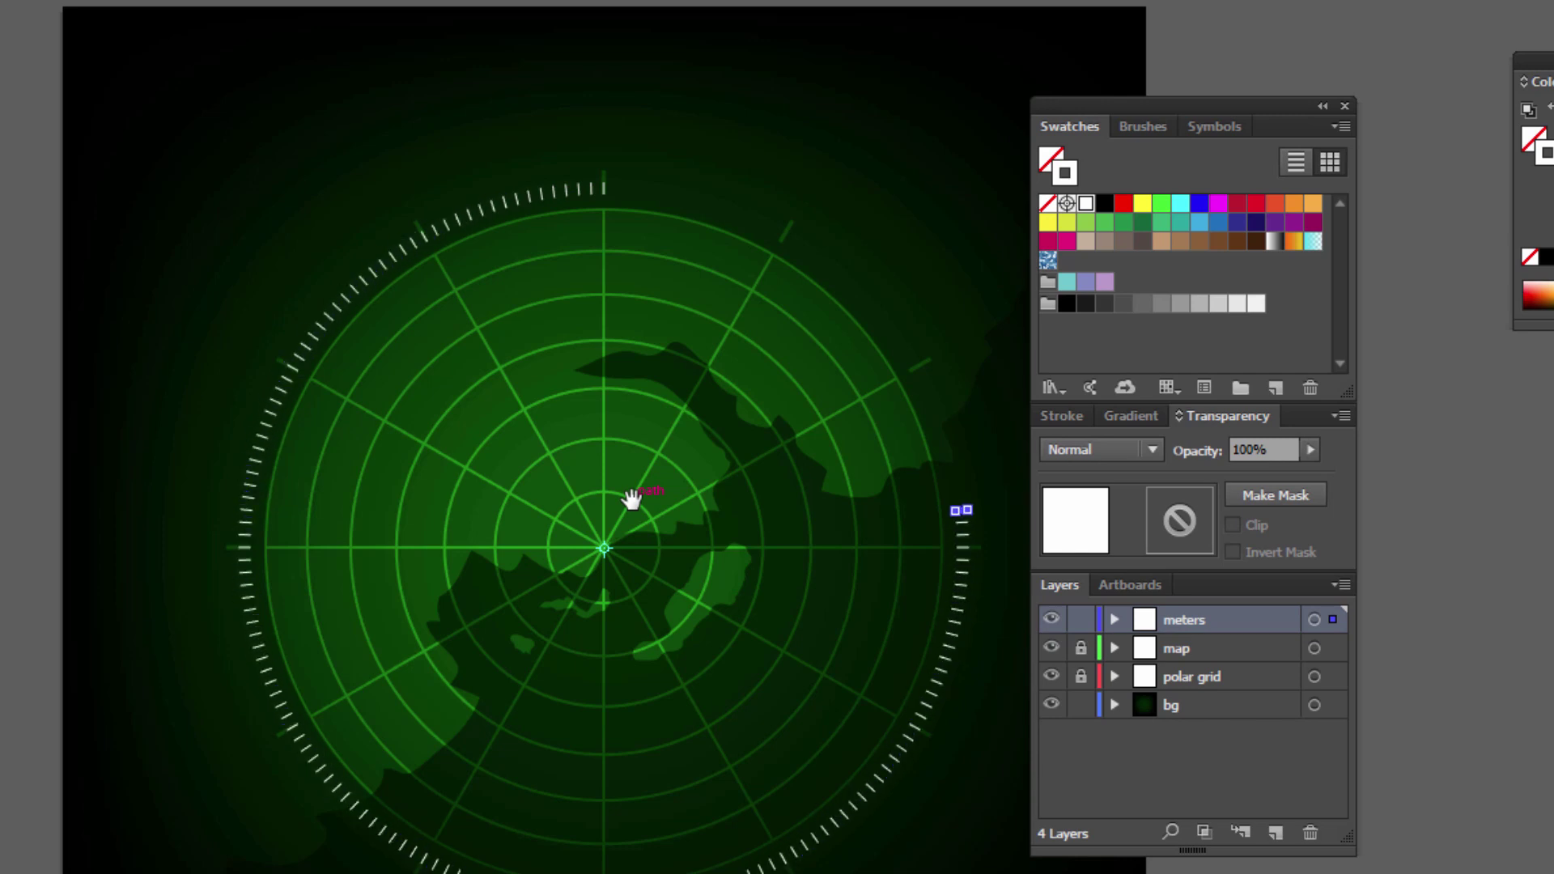
{"action": "key", "text": "ctrl+d"}
{"action": "key", "text": "ctrl+d"}
{"action": "key", "text": "ctrl+d"}
{"action": "key", "text": "ctrl+d"}
{"action": "key", "text": "ctrl+d"}
{"action": "key", "text": "ctrl+d"}
{"action": "key", "text": "ctrl+d"}
{"action": "key", "text": "ctrl+d"}
{"action": "key", "text": "ctrl+d"}
{"action": "key", "text": "ctrl+d"}
{"action": "key", "text": "ctrl+d"}
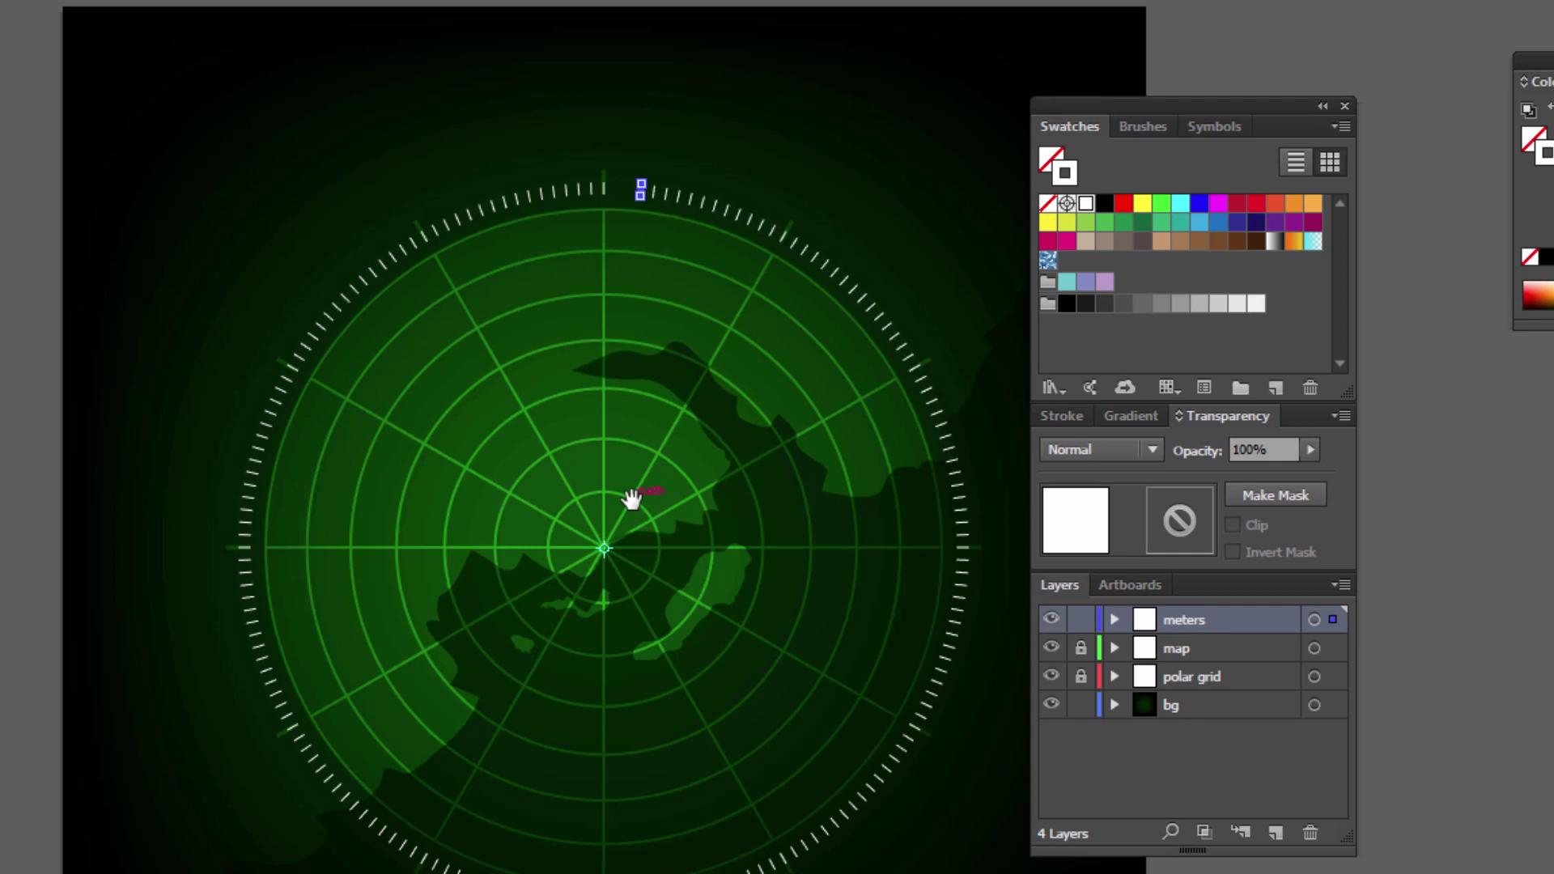
{"action": "key", "text": "ctrl+d"}
{"action": "key", "text": "ctrl+d"}
{"action": "key", "text": "ctrl+shift+a"}
{"action": "key", "text": "ctrl+plus"}
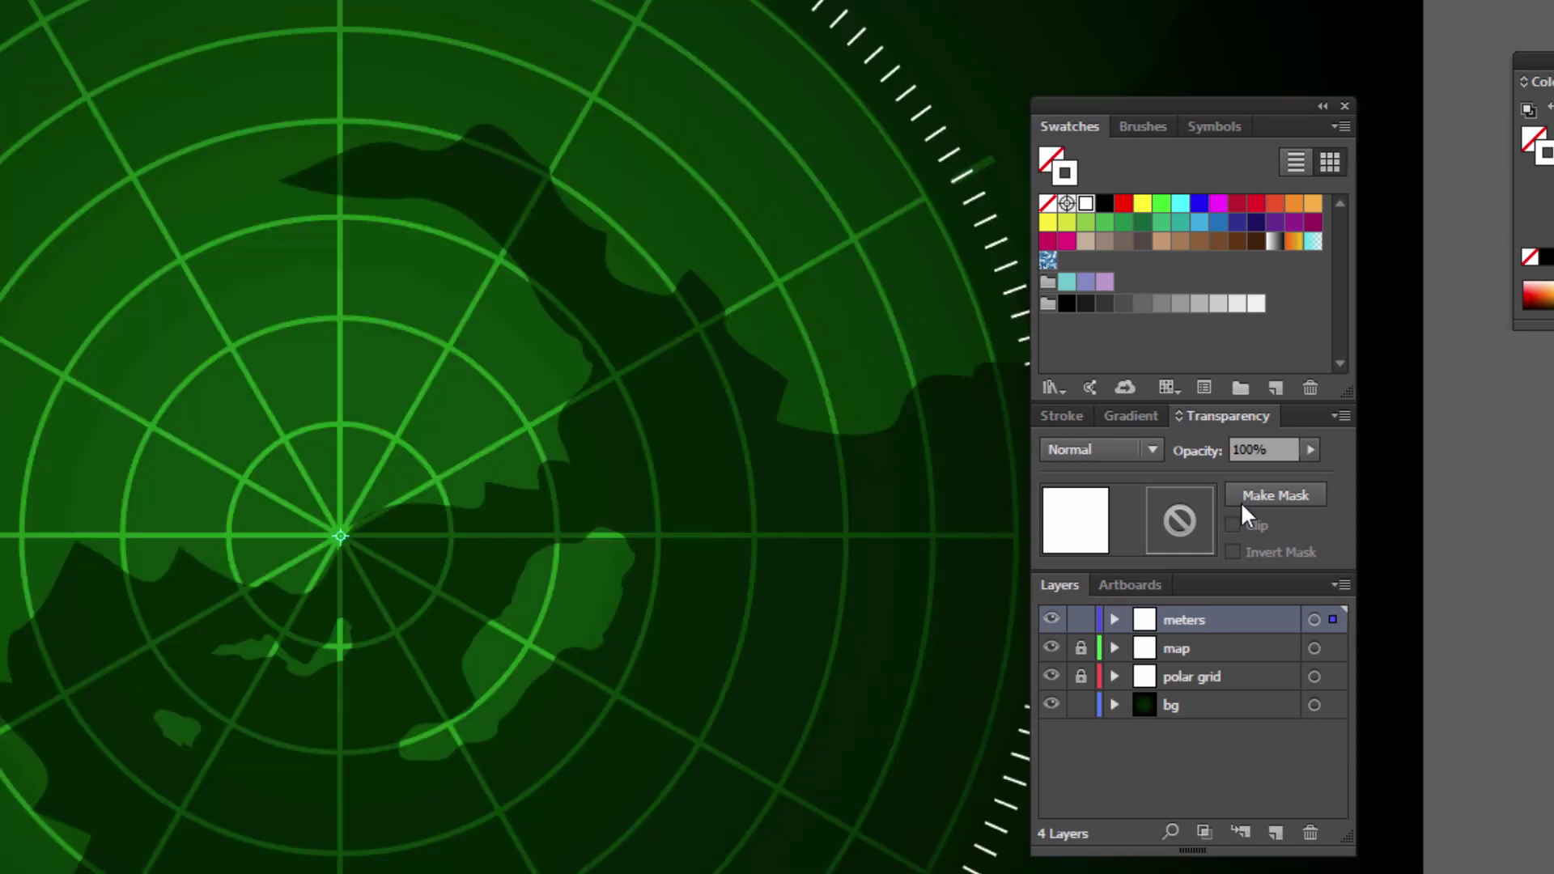
{"action": "scroll", "coordinate": [287, 425], "scroll_direction": "up", "scroll_amount": 5}
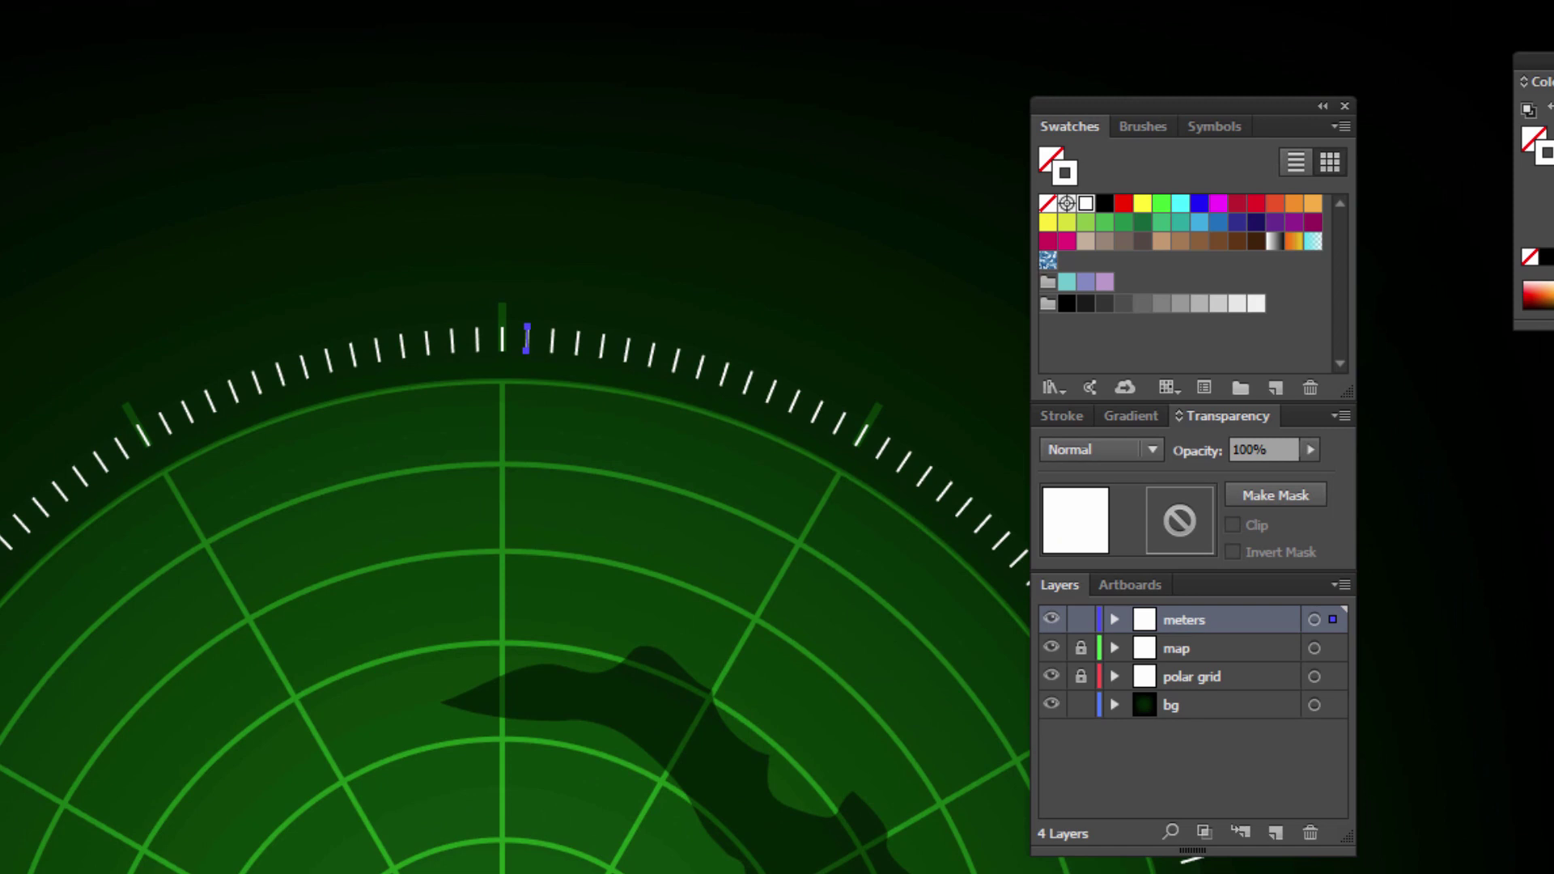
Remove the white tick overlapping the top green marker.
{"action": "key", "text": "ctrl+plus"}
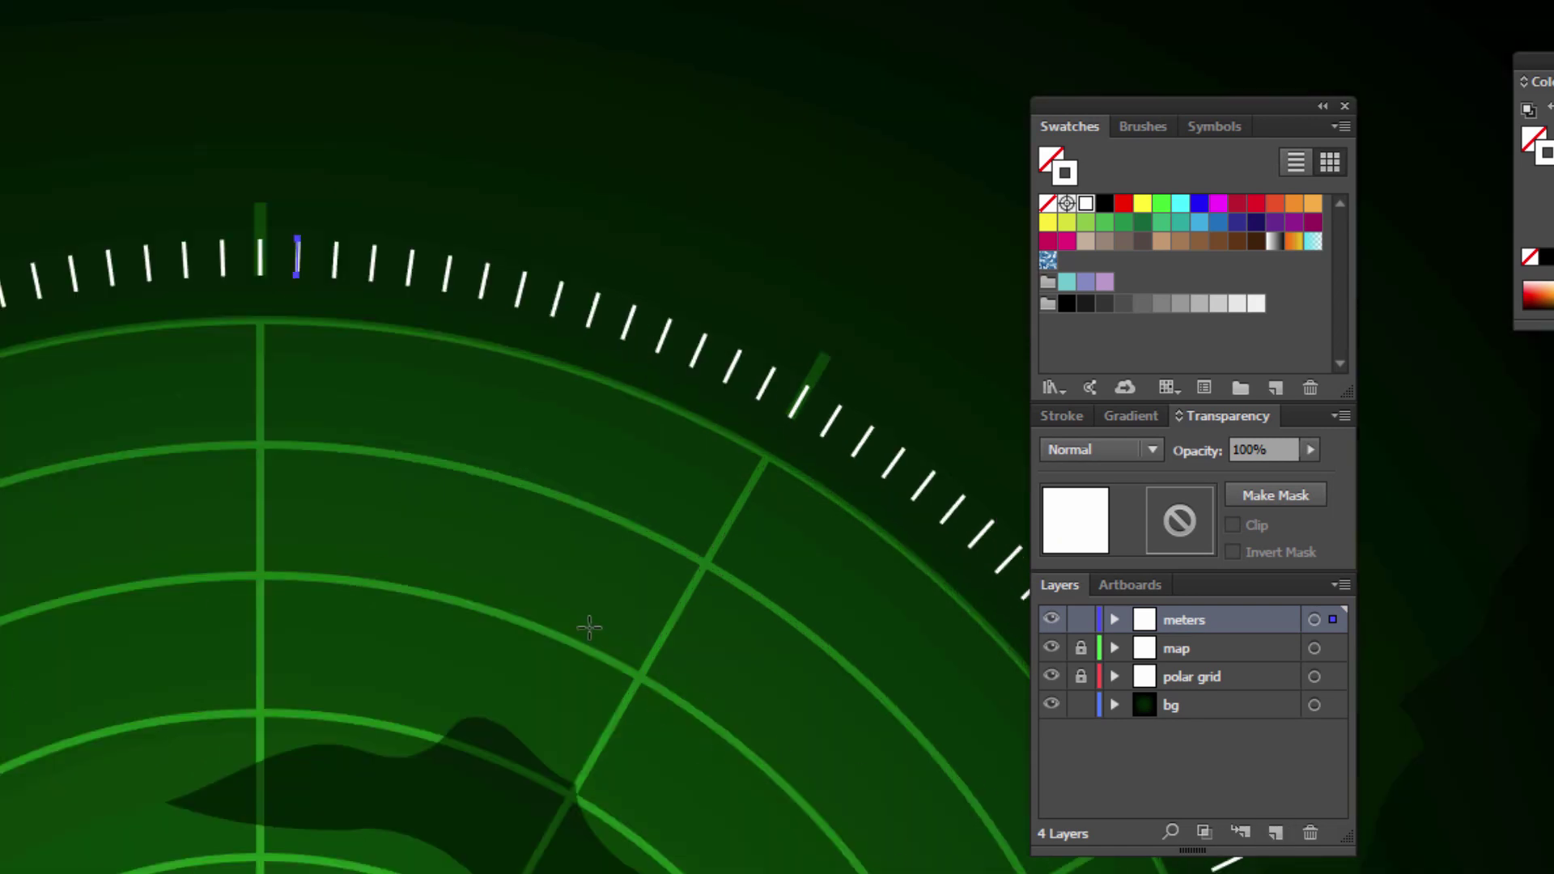
{"action": "left_click_drag", "start_coordinate": [264, 349], "coordinate": [526, 509]}
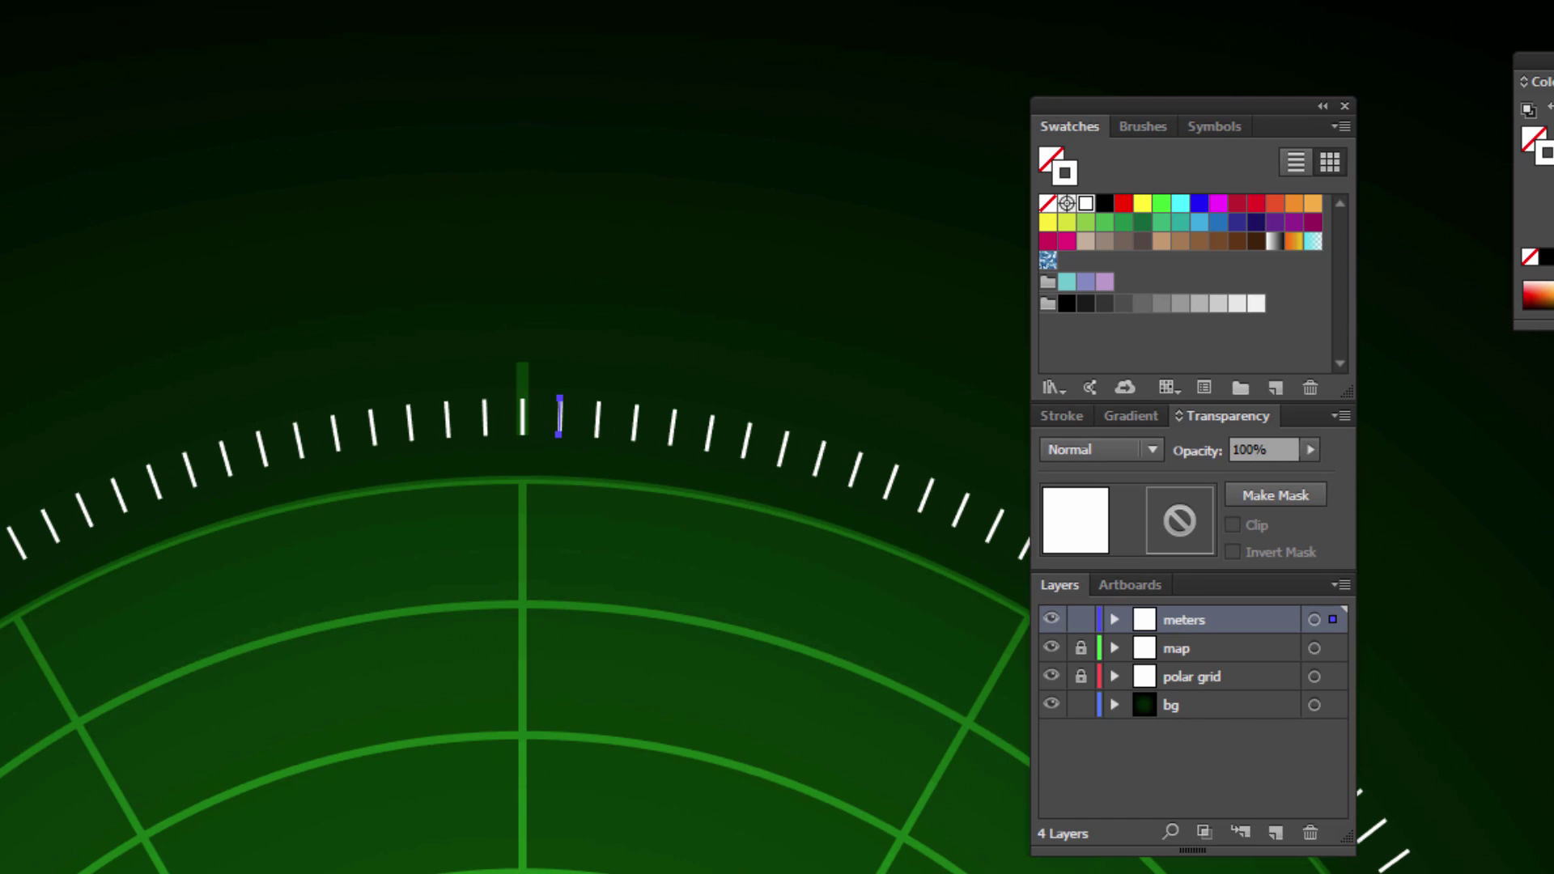
{"action": "left_click", "coordinate": [528, 353]}
{"action": "left_click", "coordinate": [523, 419]}
{"action": "left_click", "coordinate": [654, 567]}
{"action": "key", "text": "shift+h"}
Delete the white ticks sitting on the upper-left and left green markers.
{"action": "left_click_drag", "start_coordinate": [645, 583], "coordinate": [611, 348]}
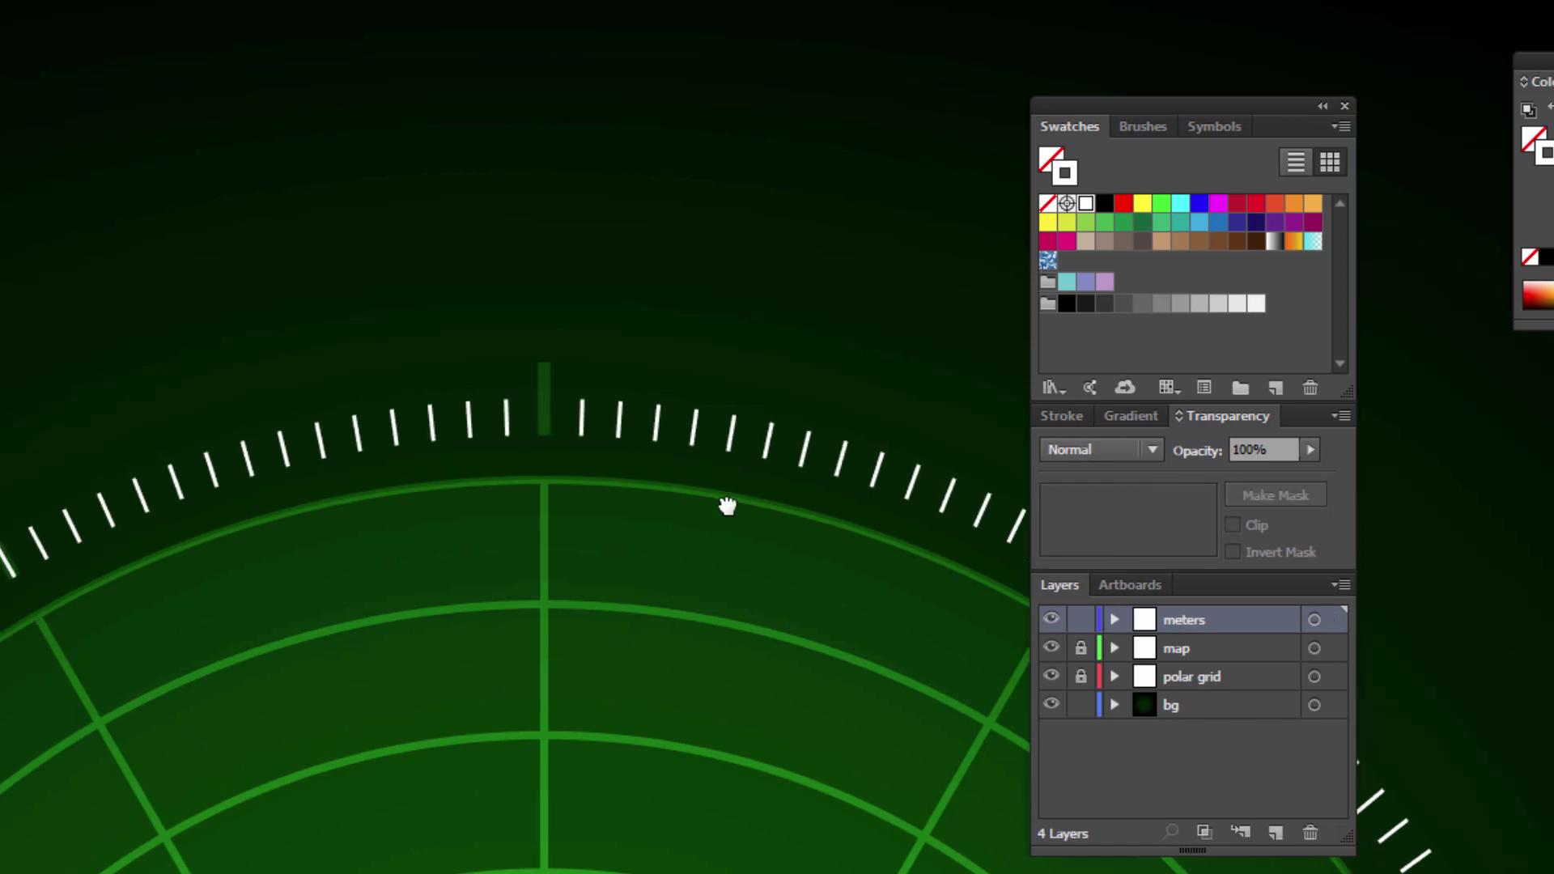
{"action": "left_click", "coordinate": [585, 300]}
{"action": "key", "text": "Delete"}
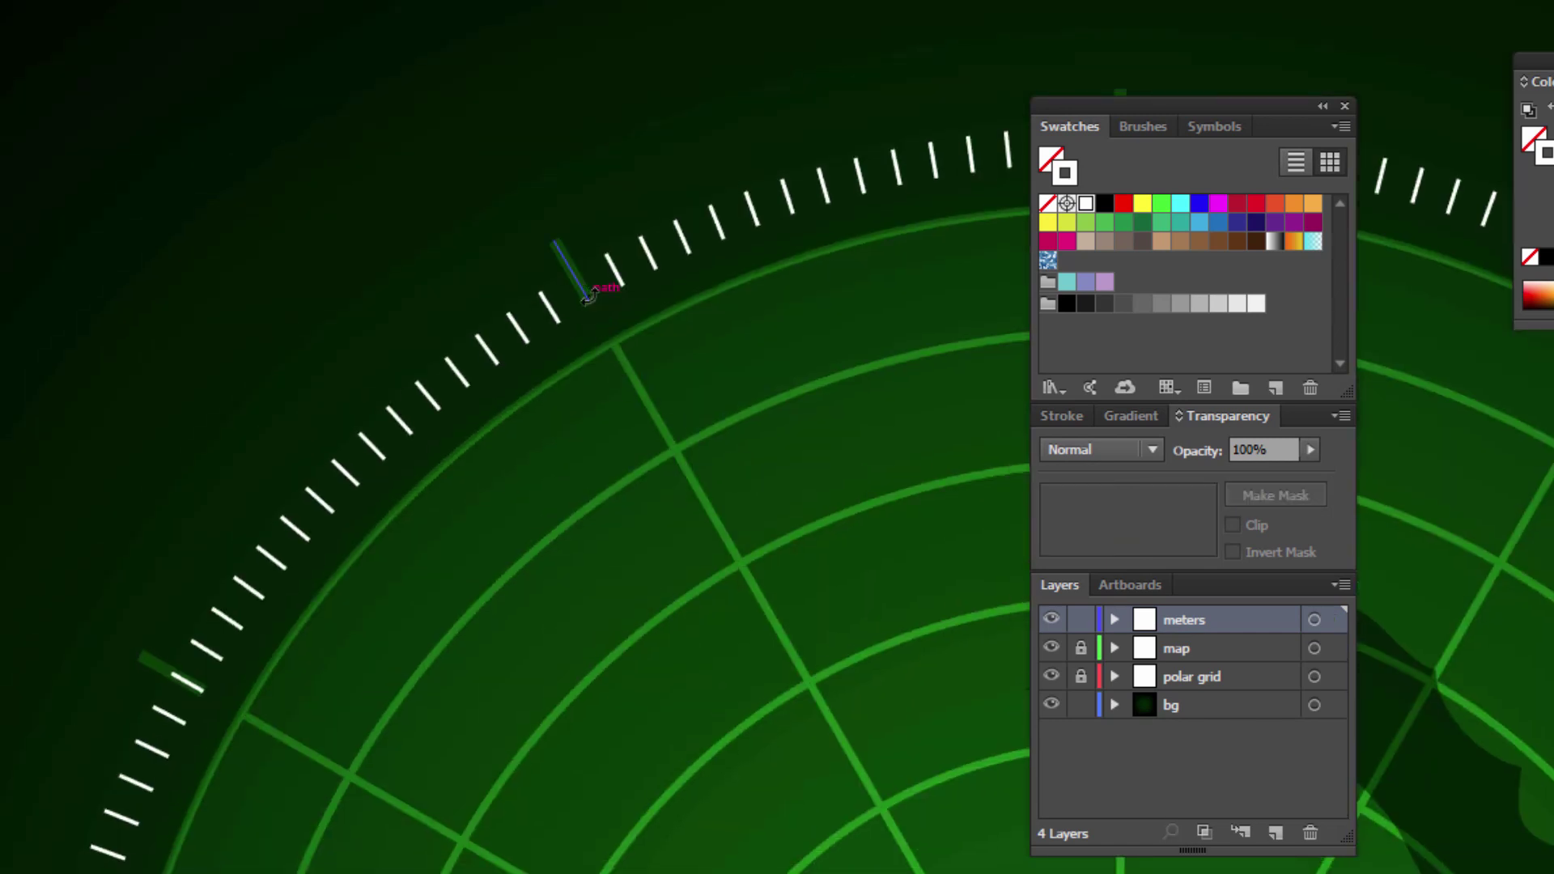
{"action": "left_click_drag", "start_coordinate": [469, 601], "coordinate": [348, 301]}
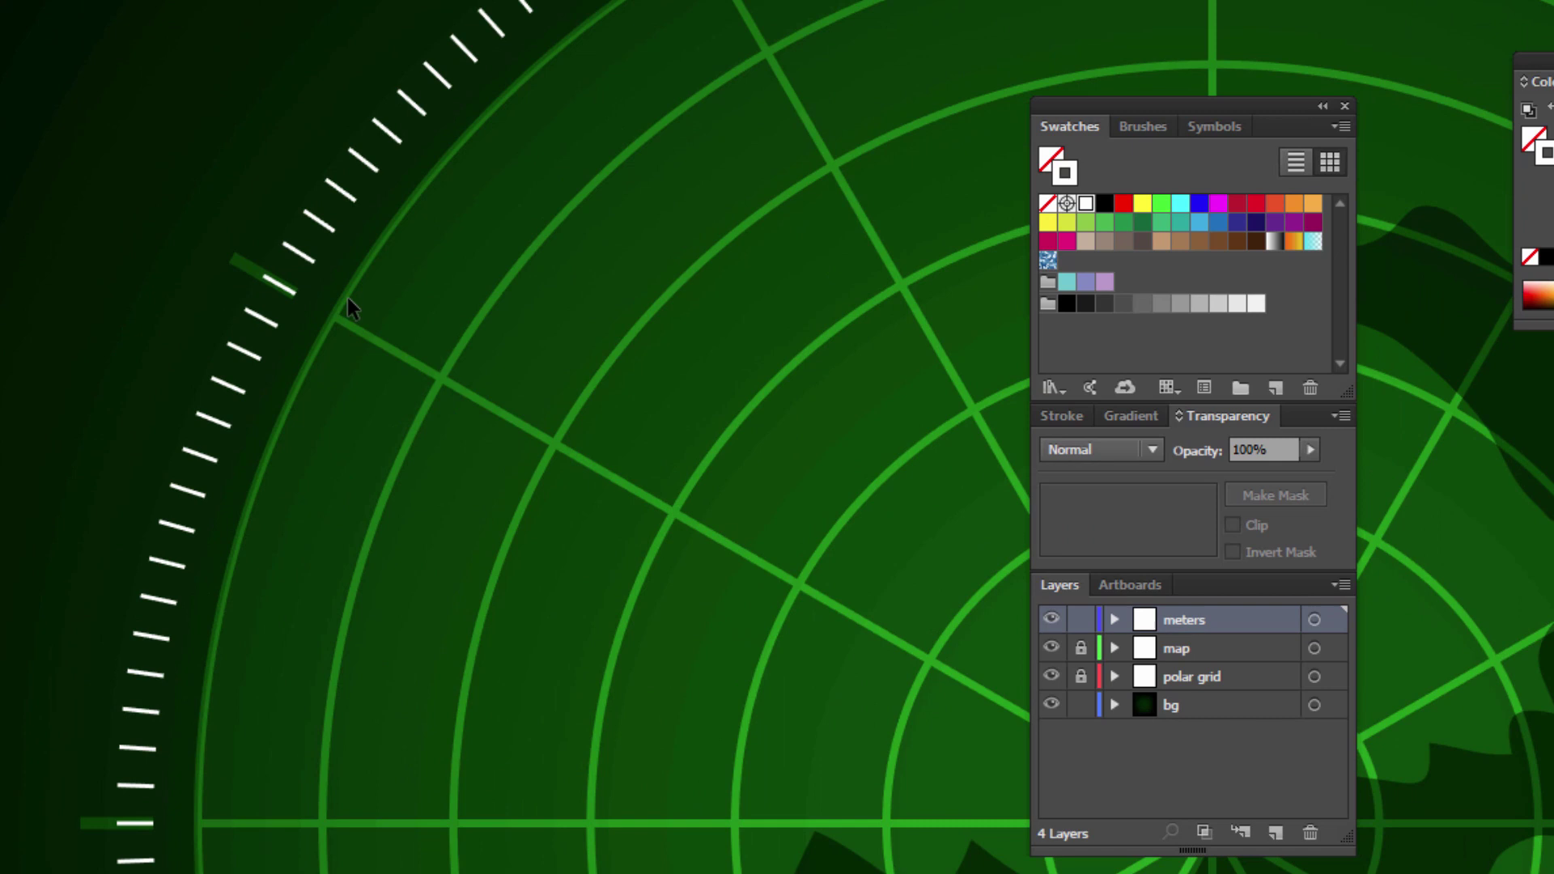
{"action": "left_click", "coordinate": [287, 291]}
{"action": "key", "text": "Delete"}
{"action": "scroll", "coordinate": [566, 437], "scroll_direction": "down", "scroll_amount": 5}
{"action": "left_click", "coordinate": [158, 483]}
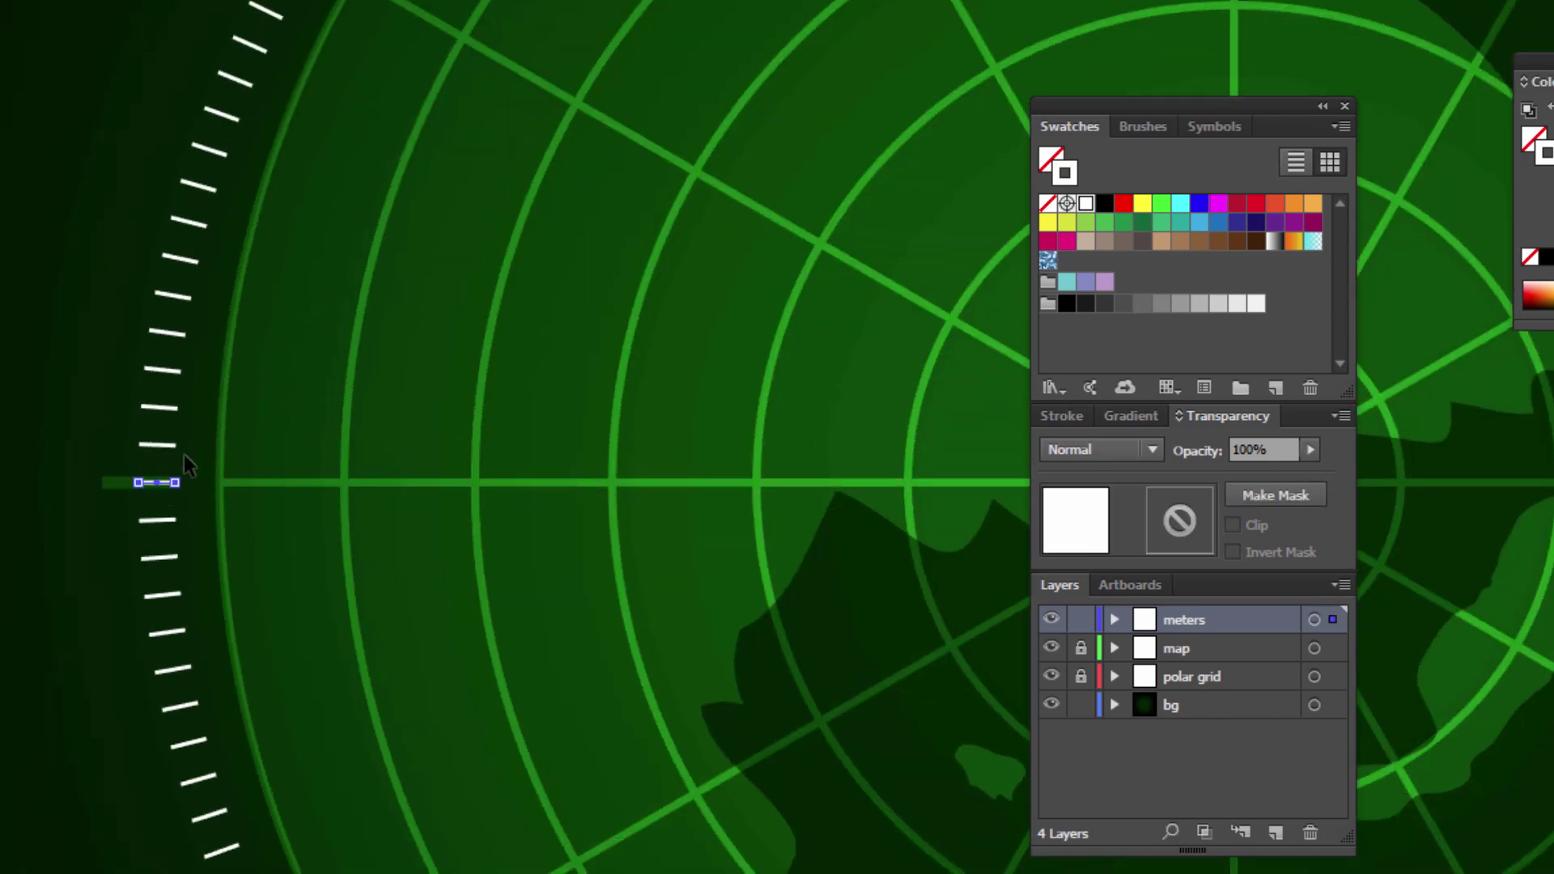
{"action": "key", "text": "Delete"}
Inspect the green marker lines on the right and top, then zoom out to the whole radar.
{"action": "scroll", "coordinate": [236, 659], "scroll_direction": "down", "scroll_amount": 5}
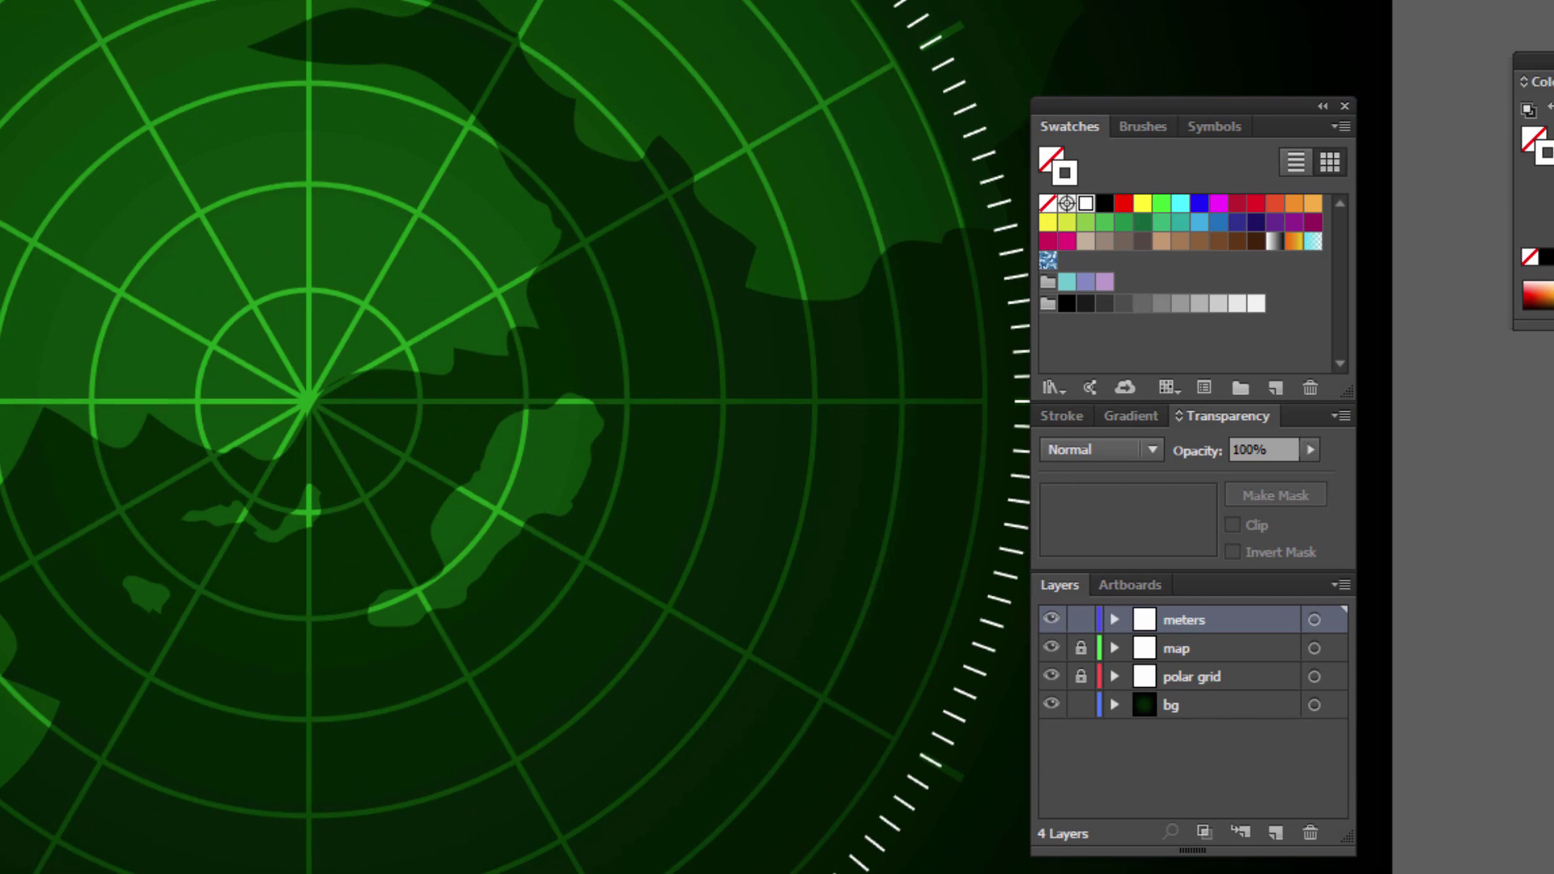
{"action": "left_click_drag", "start_coordinate": [1283, 227], "coordinate": [819, 537]}
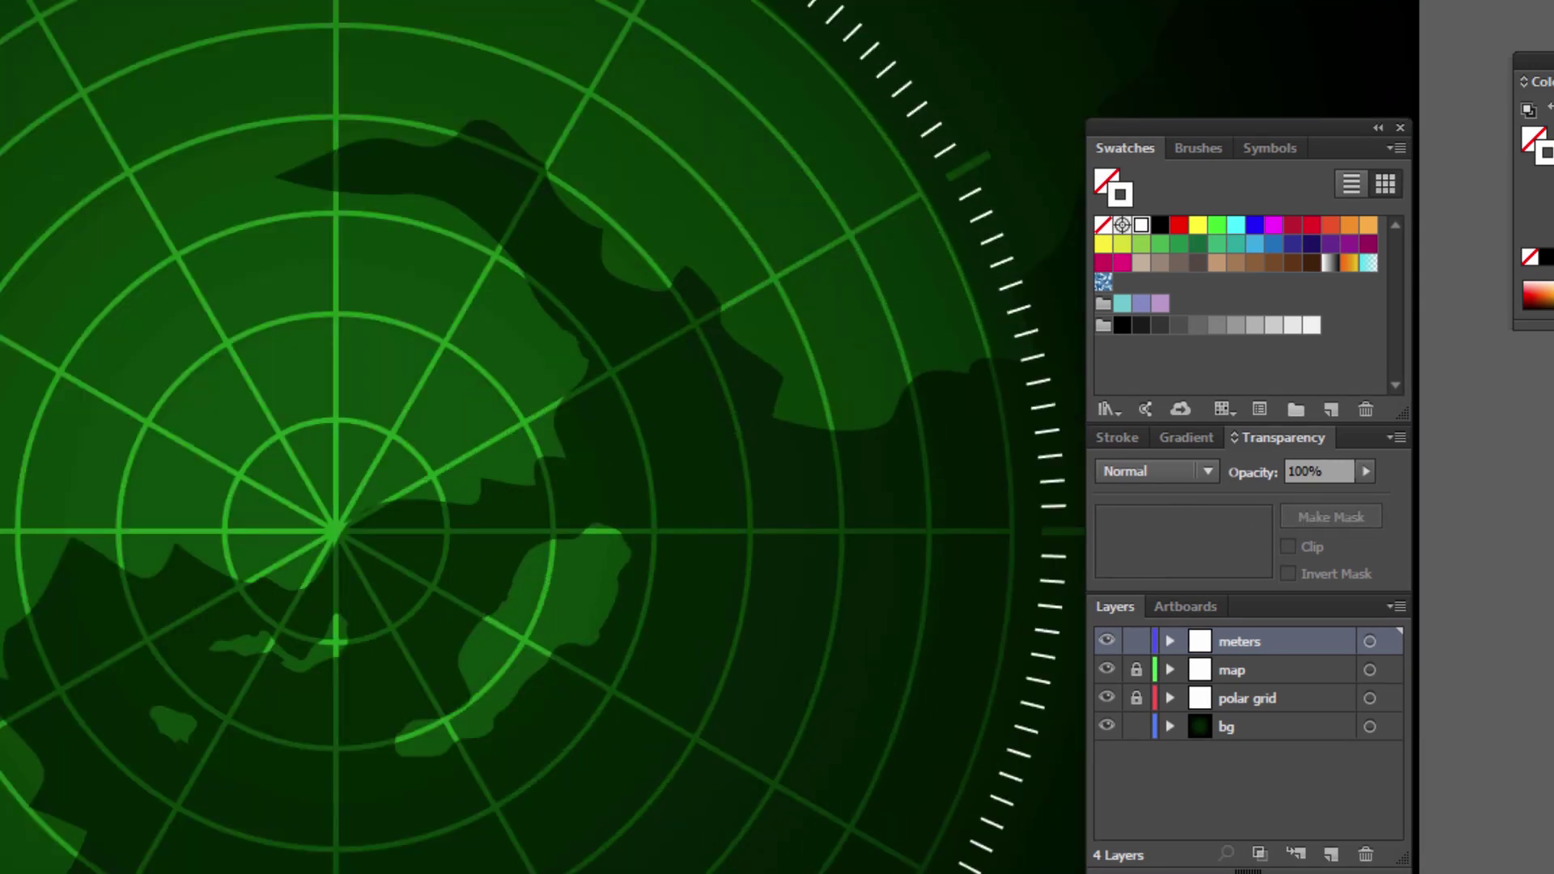
{"action": "scroll", "coordinate": [550, 280], "scroll_direction": "up", "scroll_amount": 5}
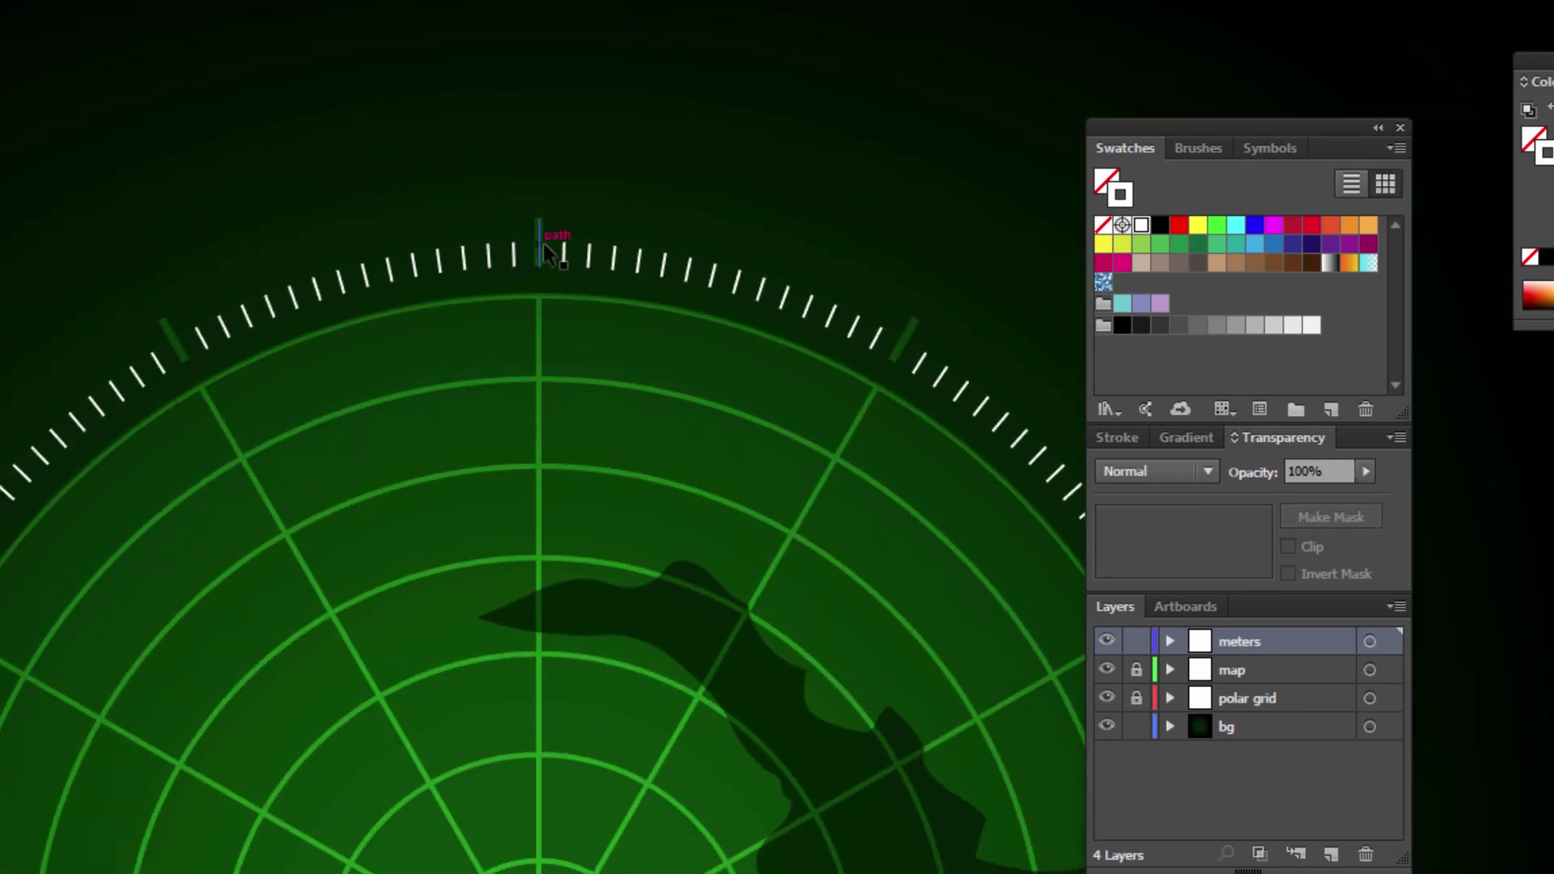
{"action": "left_click", "coordinate": [540, 243]}
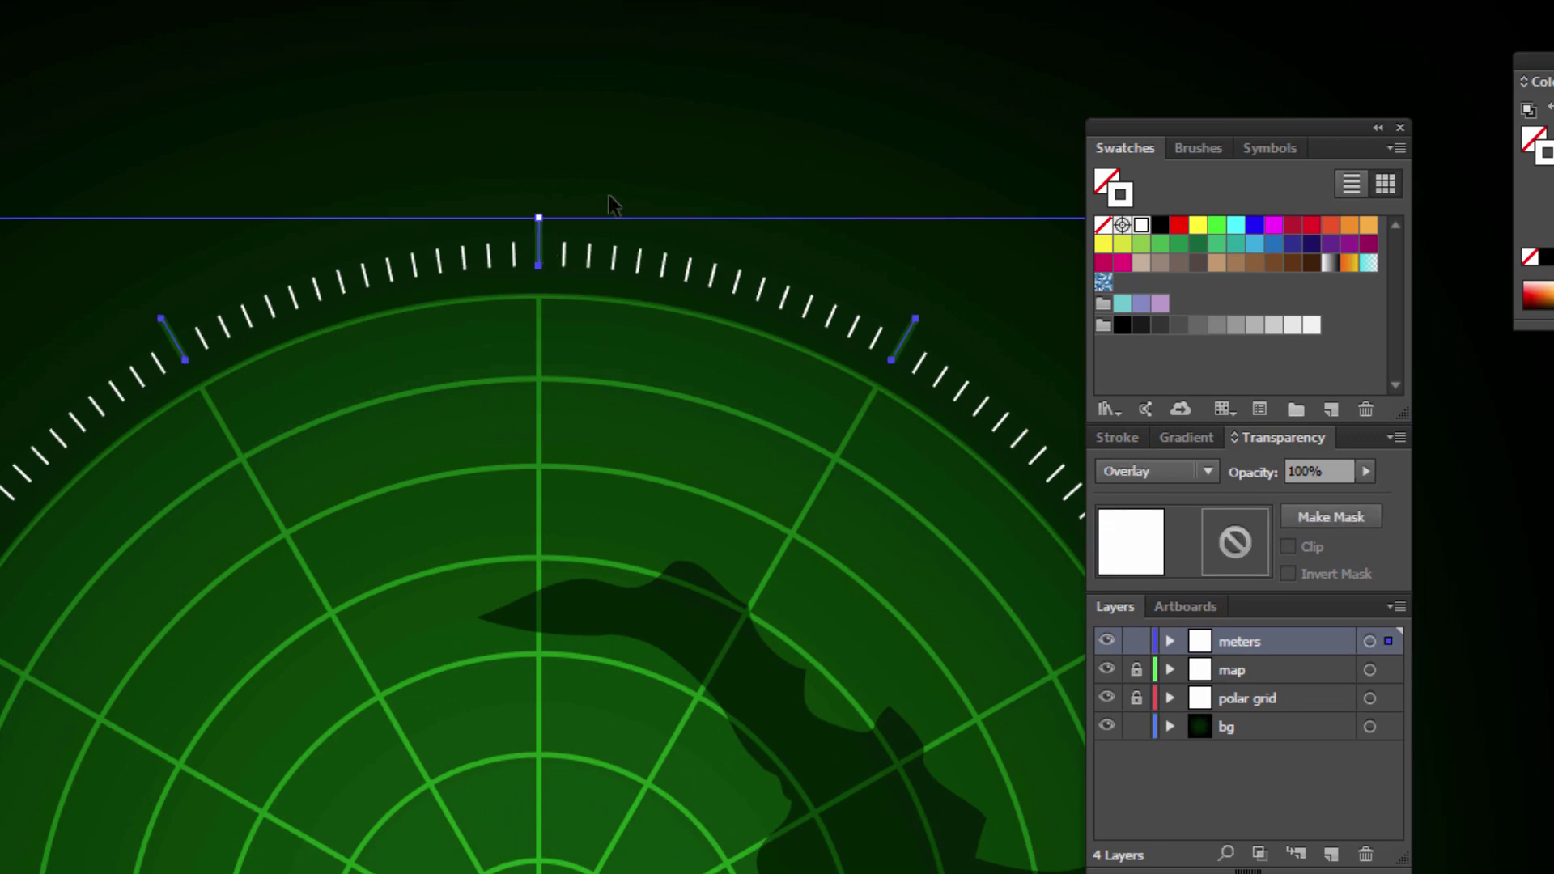
{"action": "key", "text": "ctrl+shift+a"}
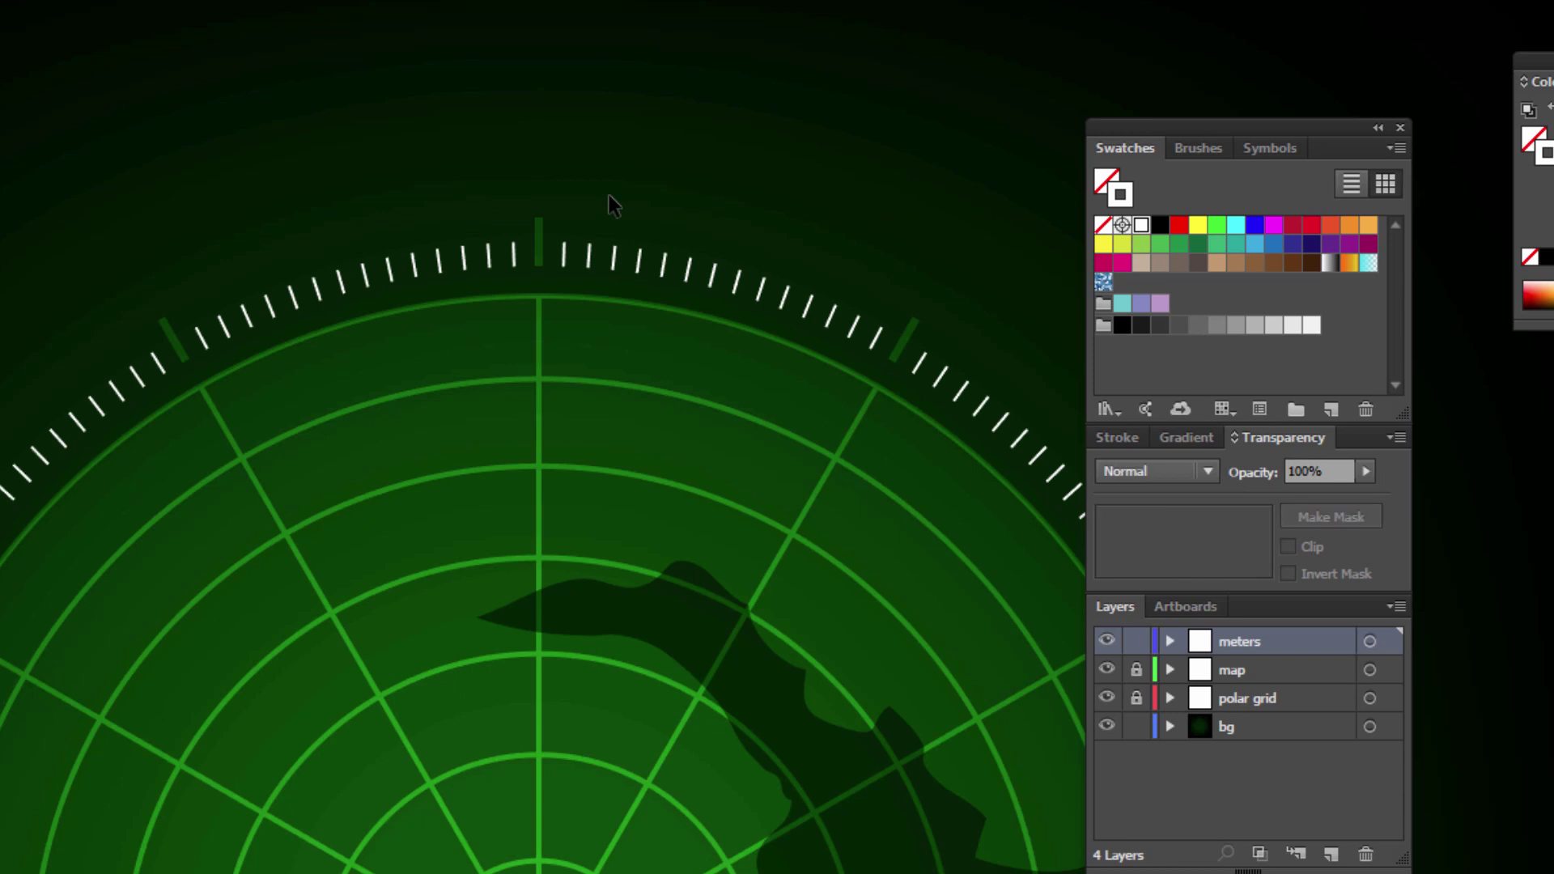
{"action": "key", "text": "ctrl+minus"}
{"action": "left_click_drag", "start_coordinate": [677, 475], "coordinate": [208, 249]}
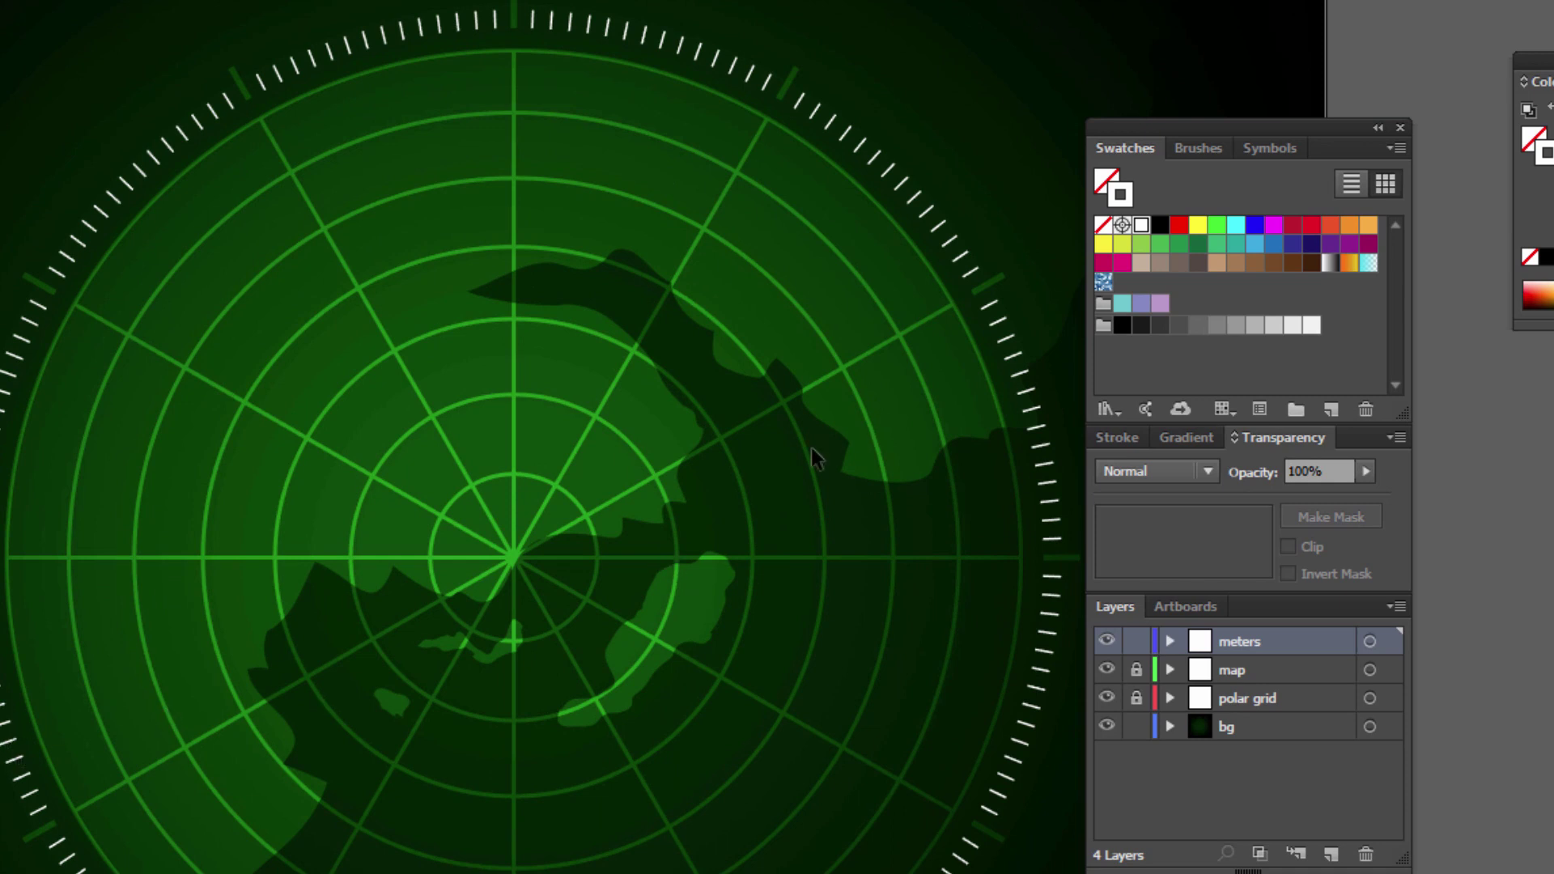
{"action": "left_click", "coordinate": [1370, 641]}
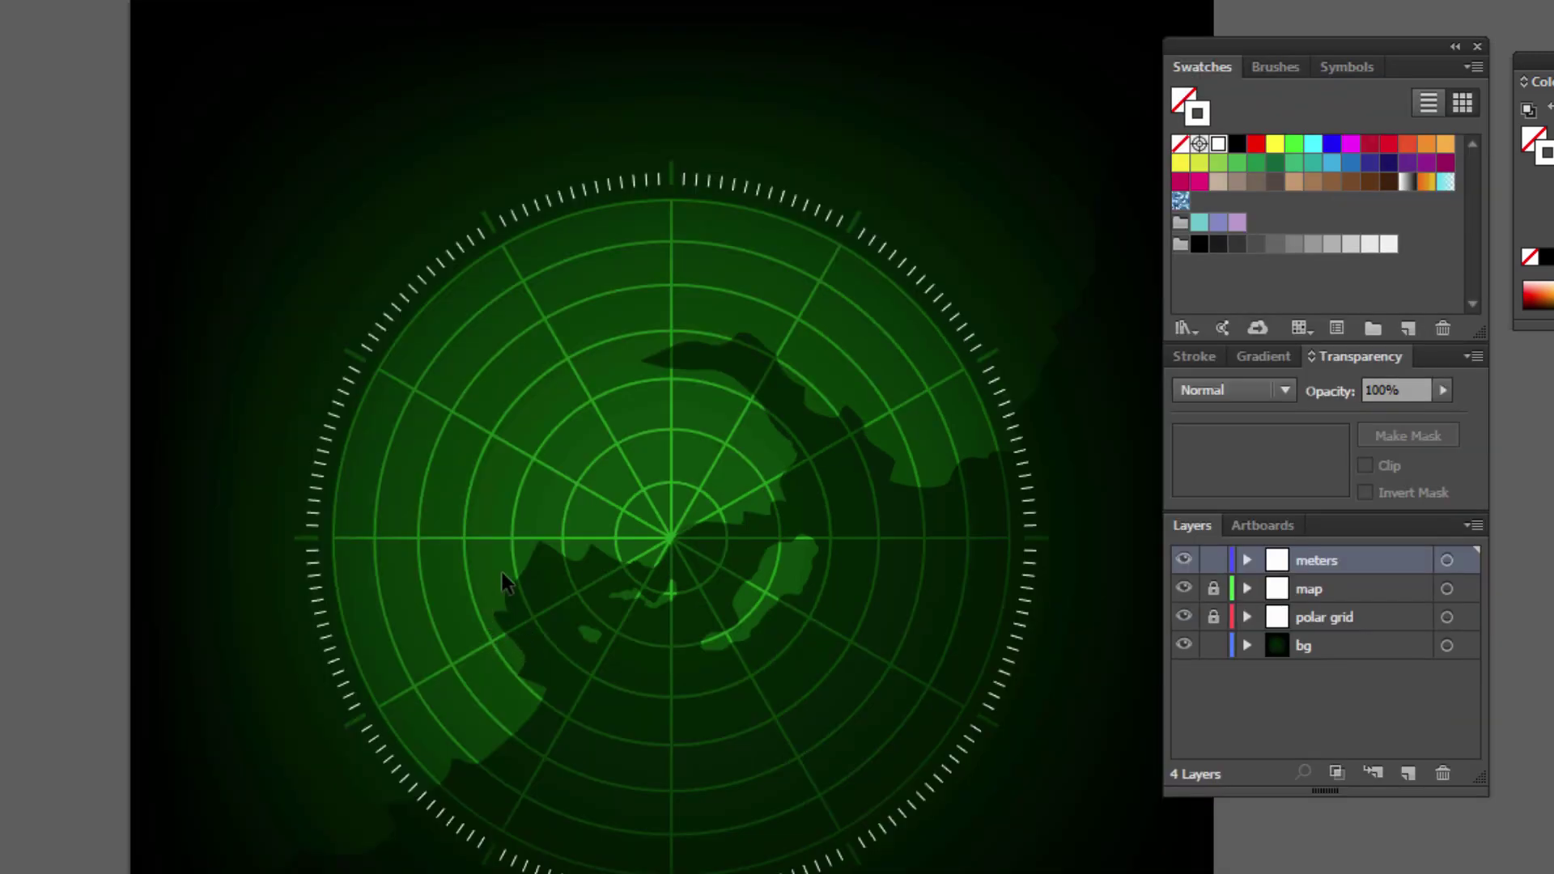
{"action": "scroll", "coordinate": [502, 571], "scroll_direction": "up", "scroll_amount": 2}
{"action": "left_click_drag", "start_coordinate": [739, 291], "coordinate": [630, 435]}
{"action": "scroll", "coordinate": [630, 436], "scroll_direction": "down", "scroll_amount": 2}
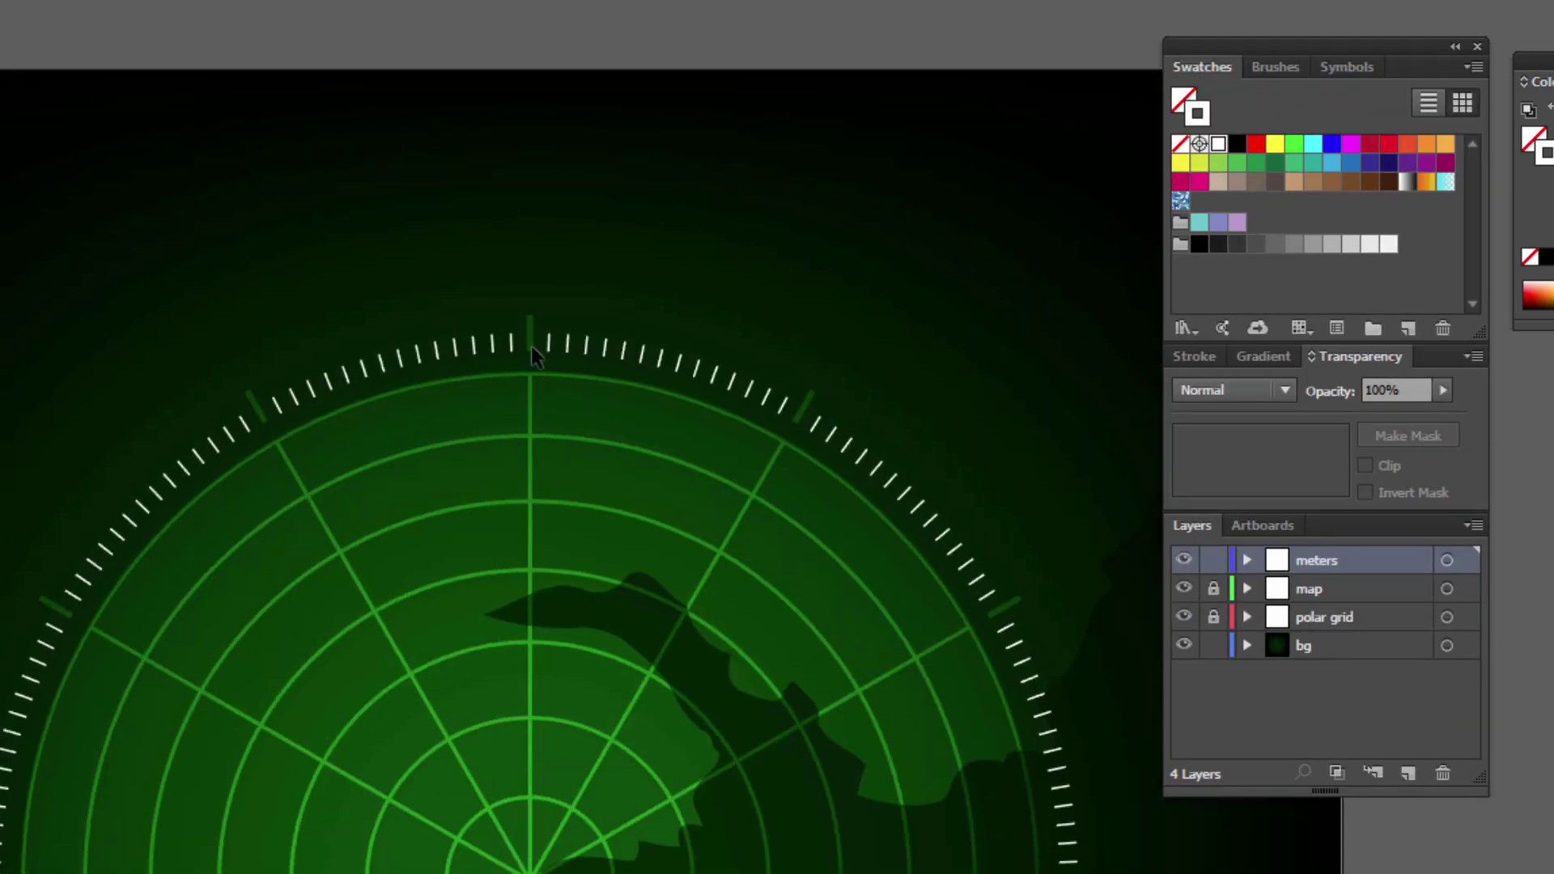
{"action": "scroll", "coordinate": [613, 210], "scroll_direction": "up", "scroll_amount": 2}
{"action": "left_click_drag", "start_coordinate": [564, 386], "coordinate": [619, 184]}
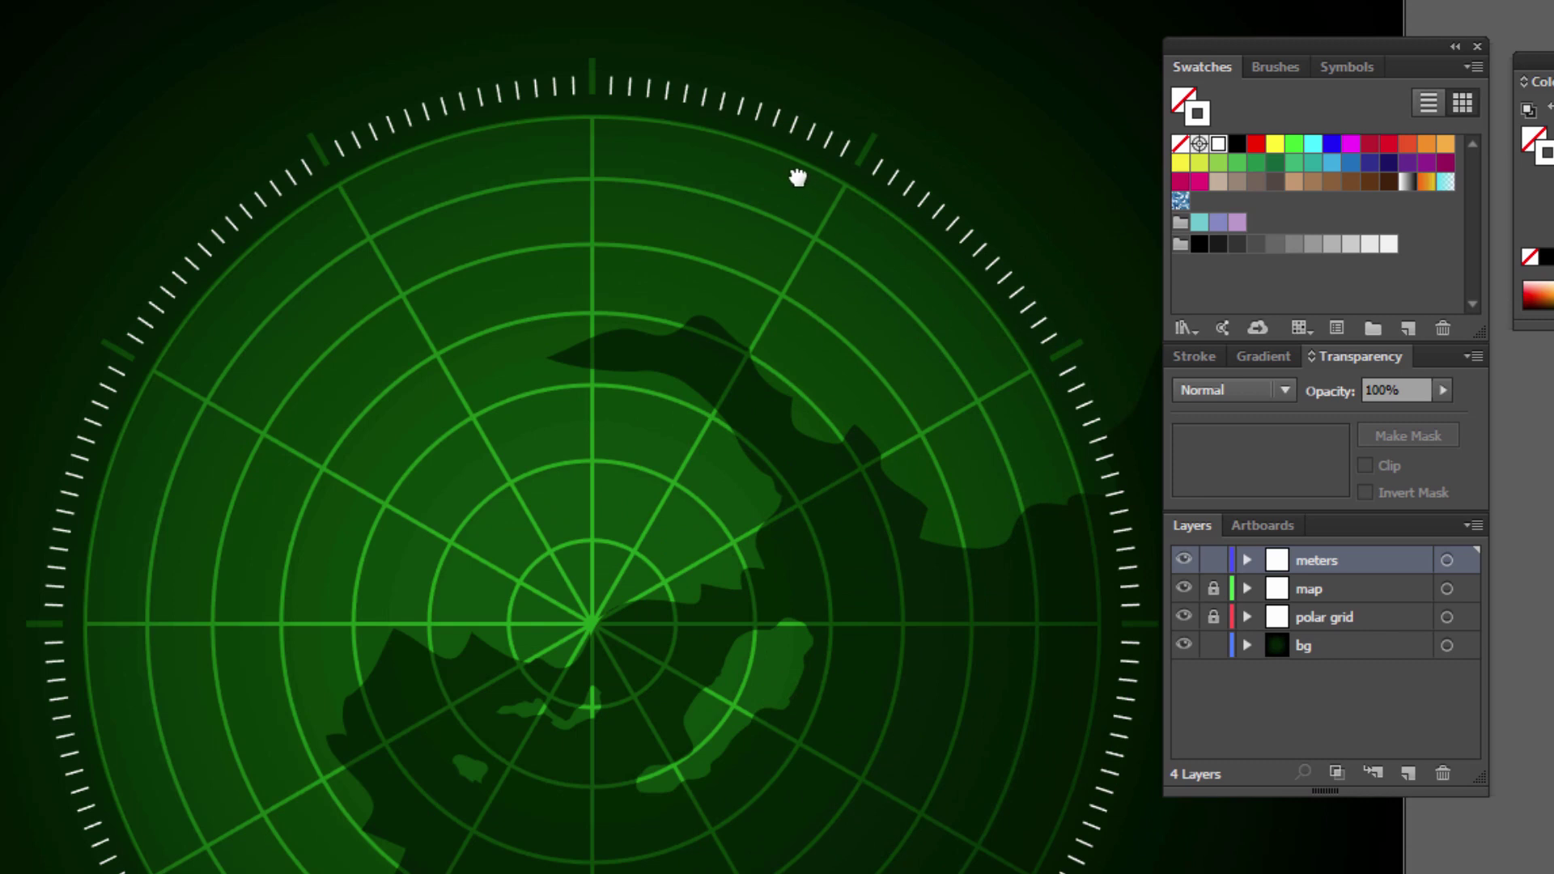
{"action": "left_click_drag", "start_coordinate": [797, 177], "coordinate": [711, 92]}
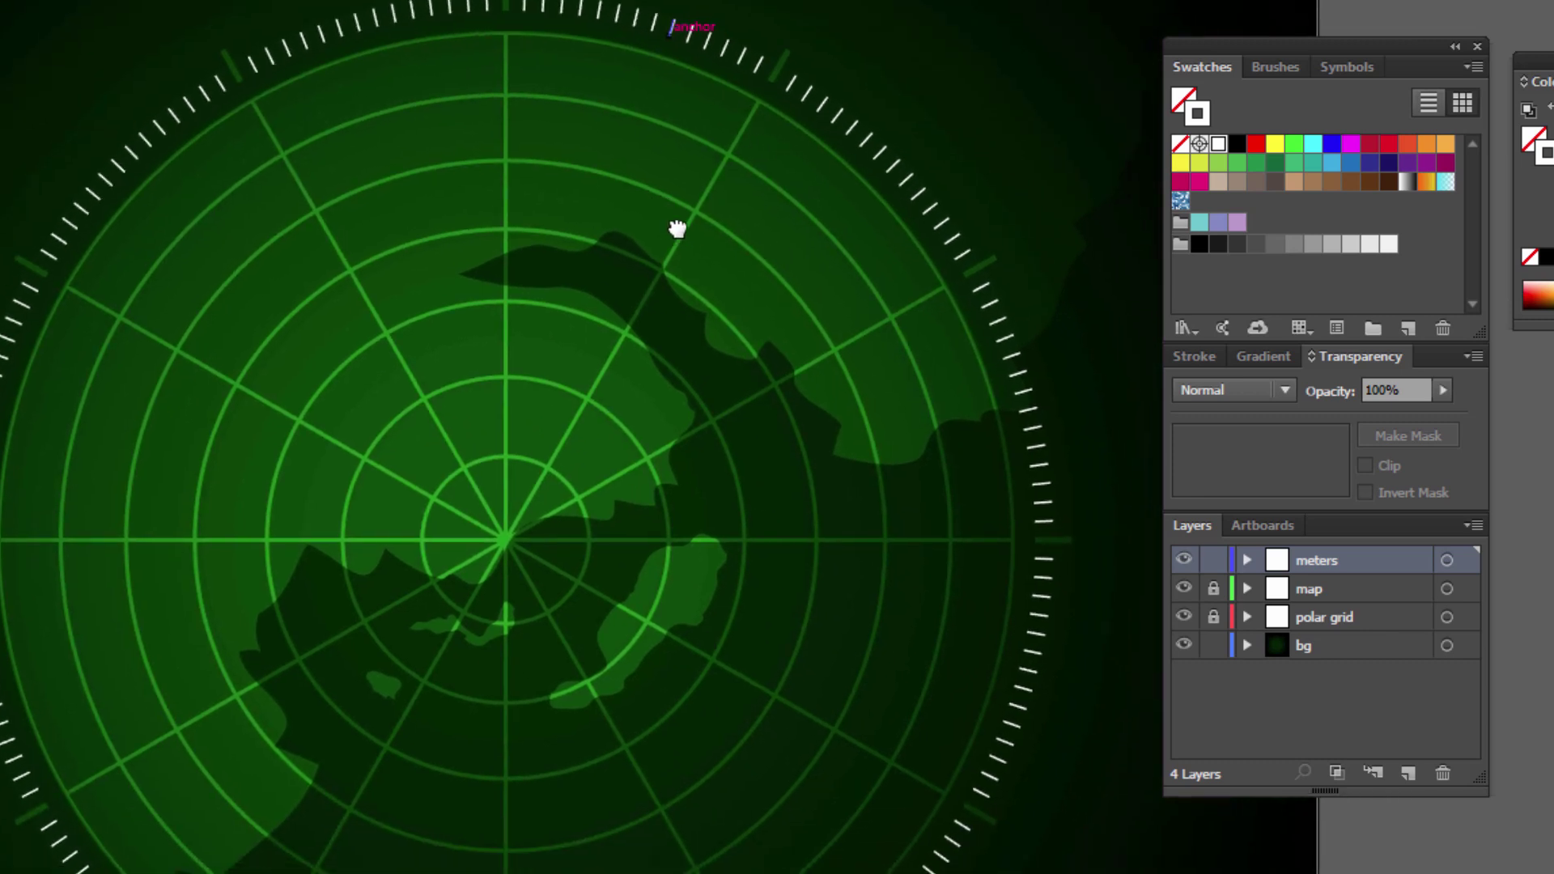
{"action": "left_click_drag", "start_coordinate": [1251, 46], "coordinate": [1138, 0]}
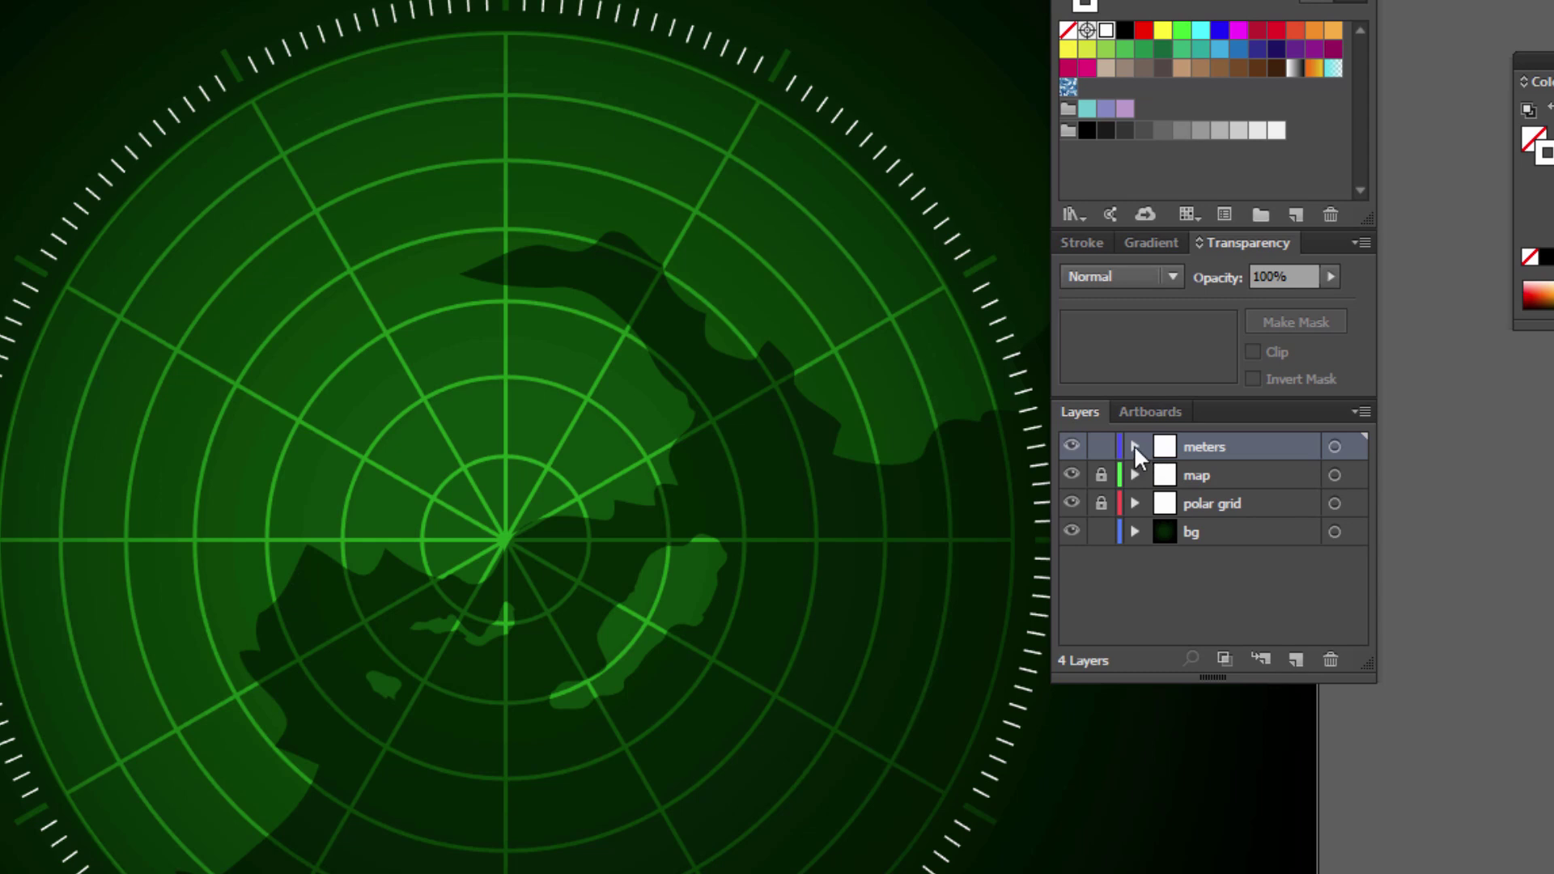
{"action": "left_click", "coordinate": [1135, 446]}
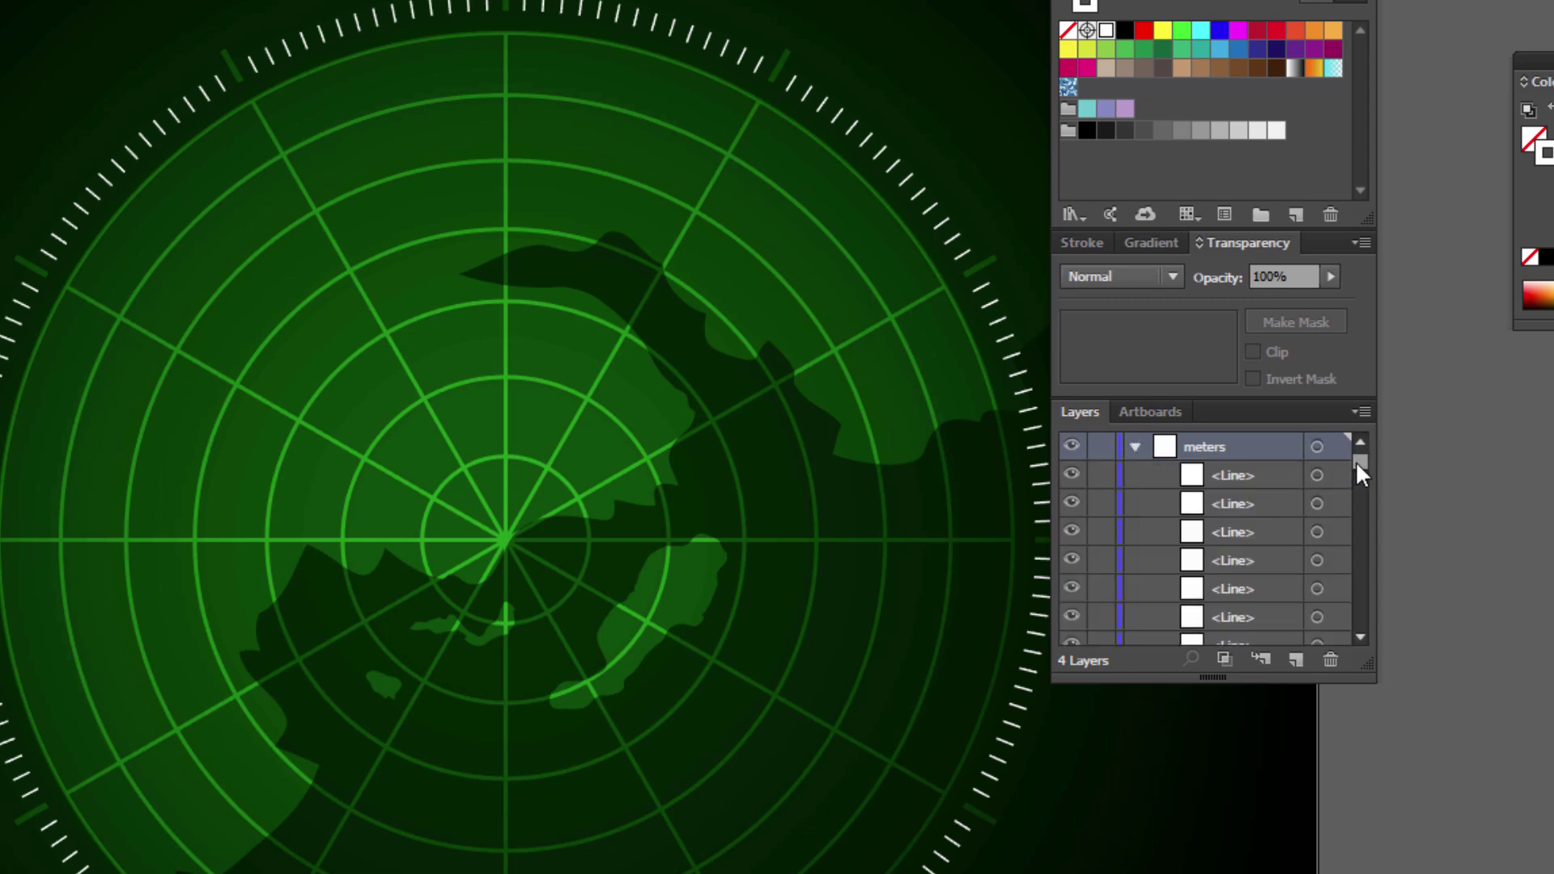
{"action": "left_click_drag", "start_coordinate": [1358, 463], "coordinate": [1369, 628]}
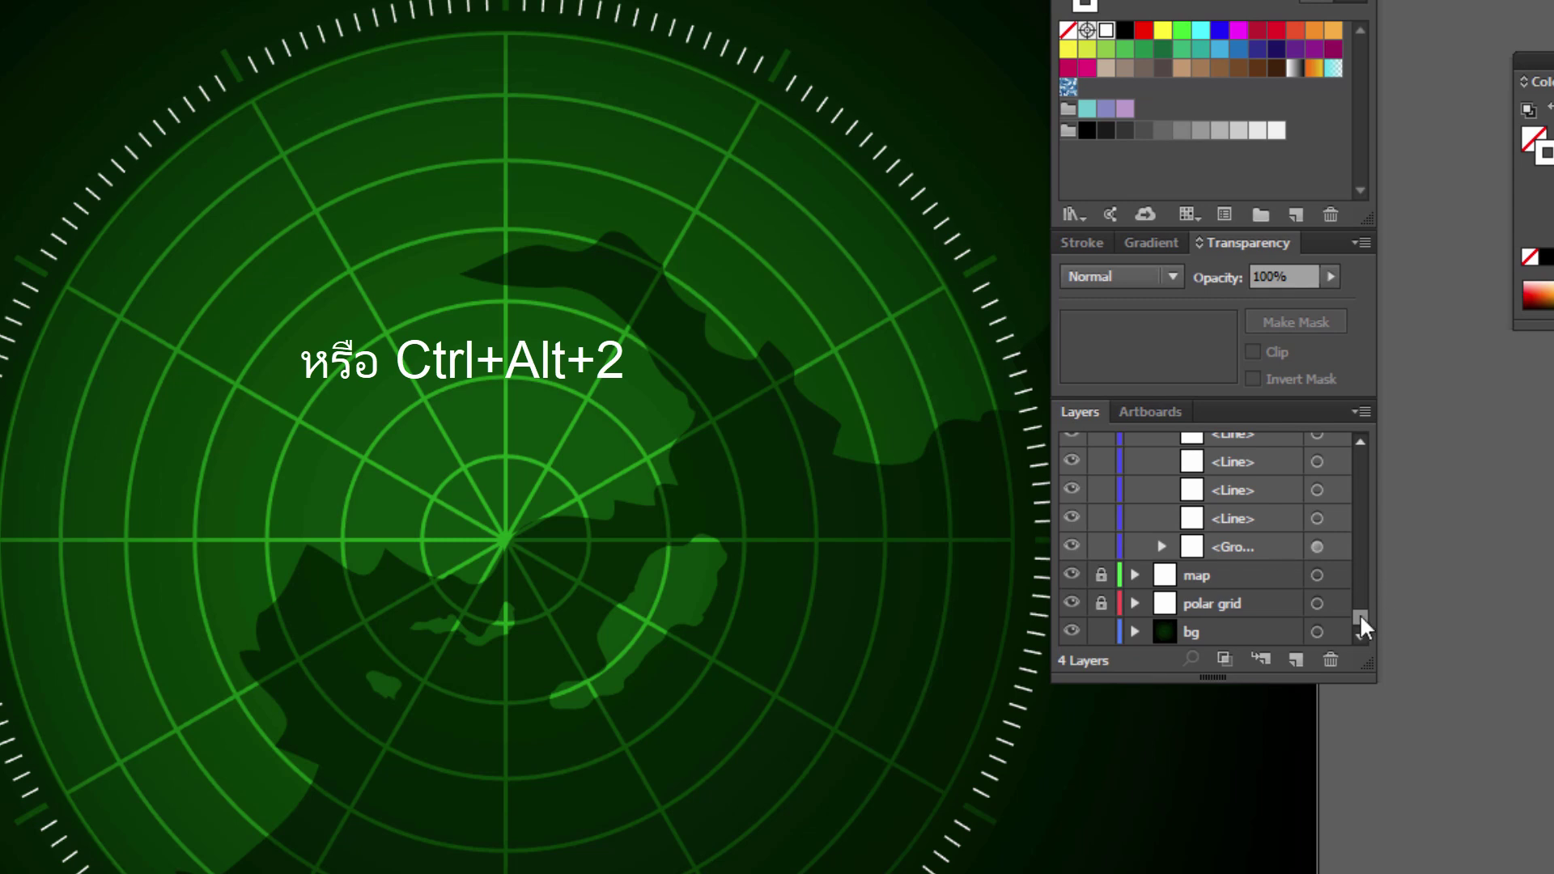
{"action": "left_click_drag", "start_coordinate": [1362, 614], "coordinate": [1362, 442]}
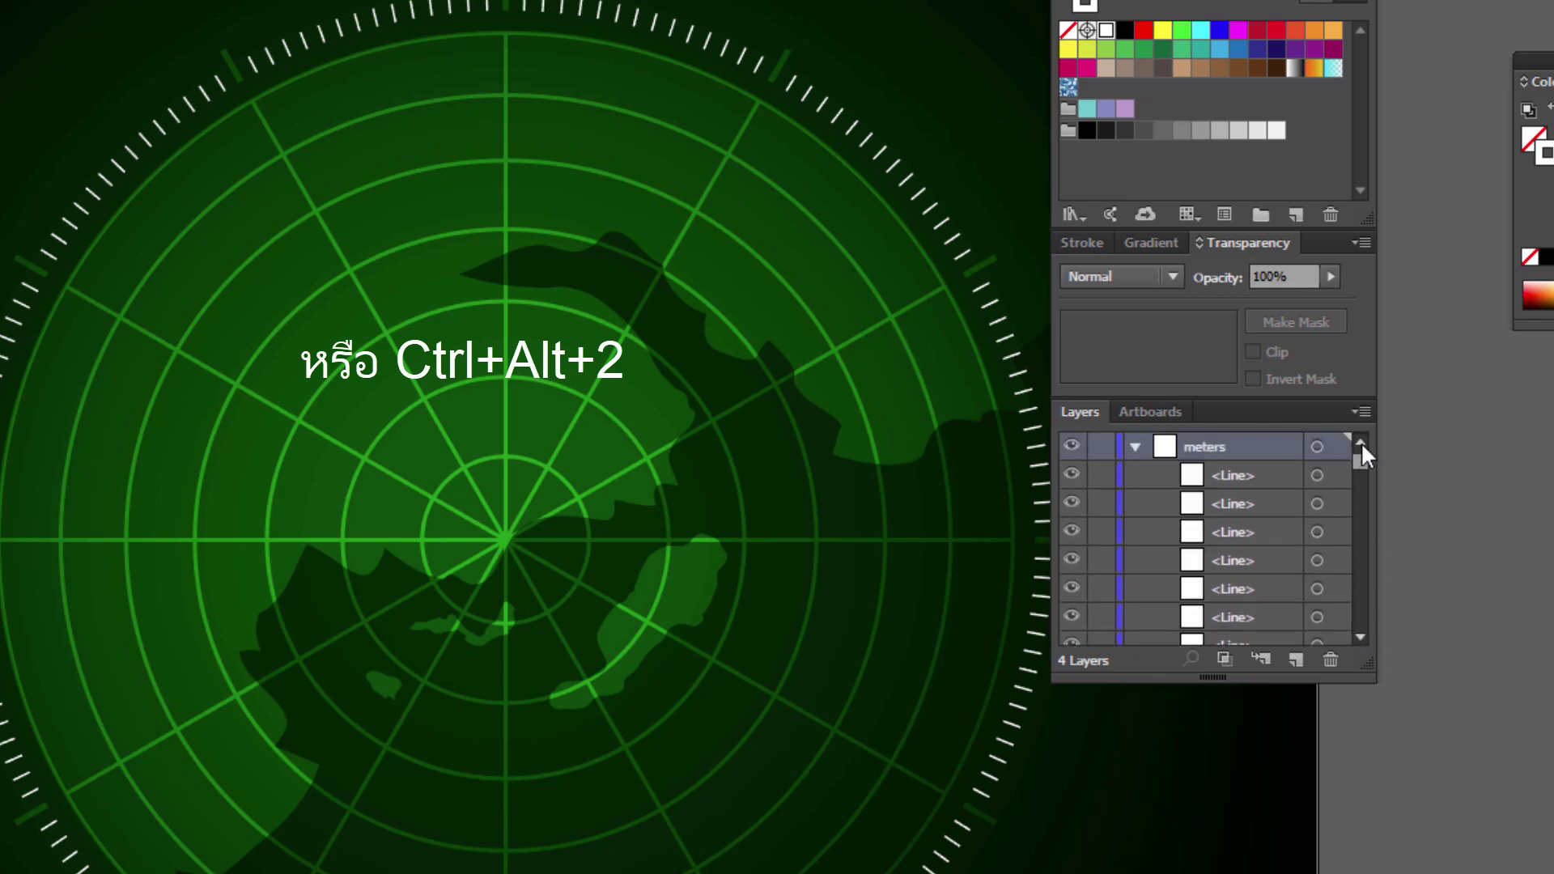
{"action": "left_click", "coordinate": [1133, 446]}
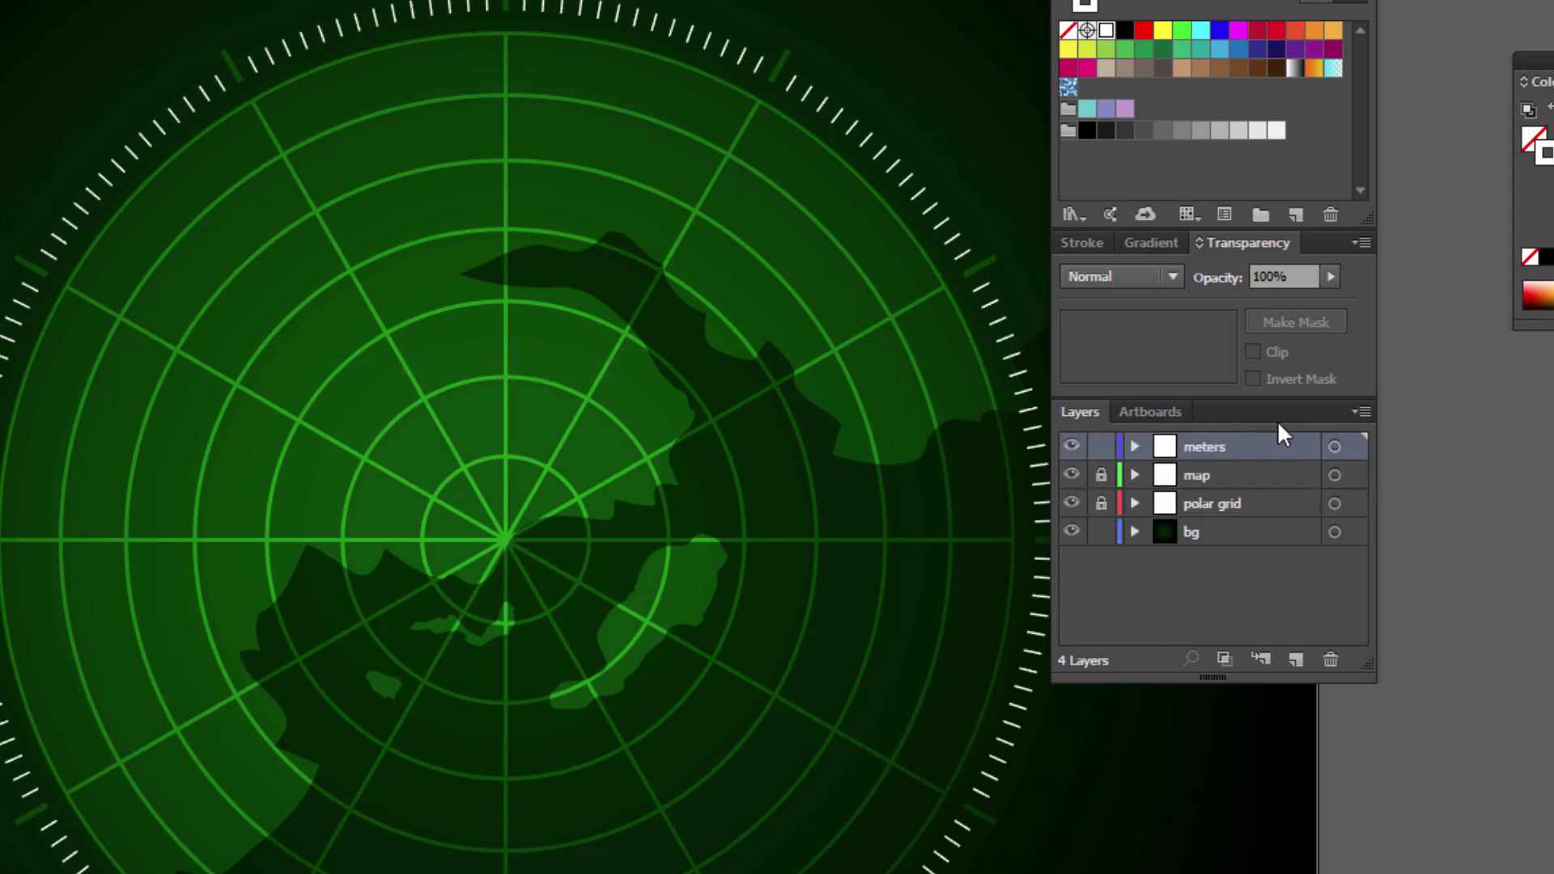
Select the meters-layer tick ring and pick an option from the blending mode list.
{"action": "left_click", "coordinate": [1354, 450]}
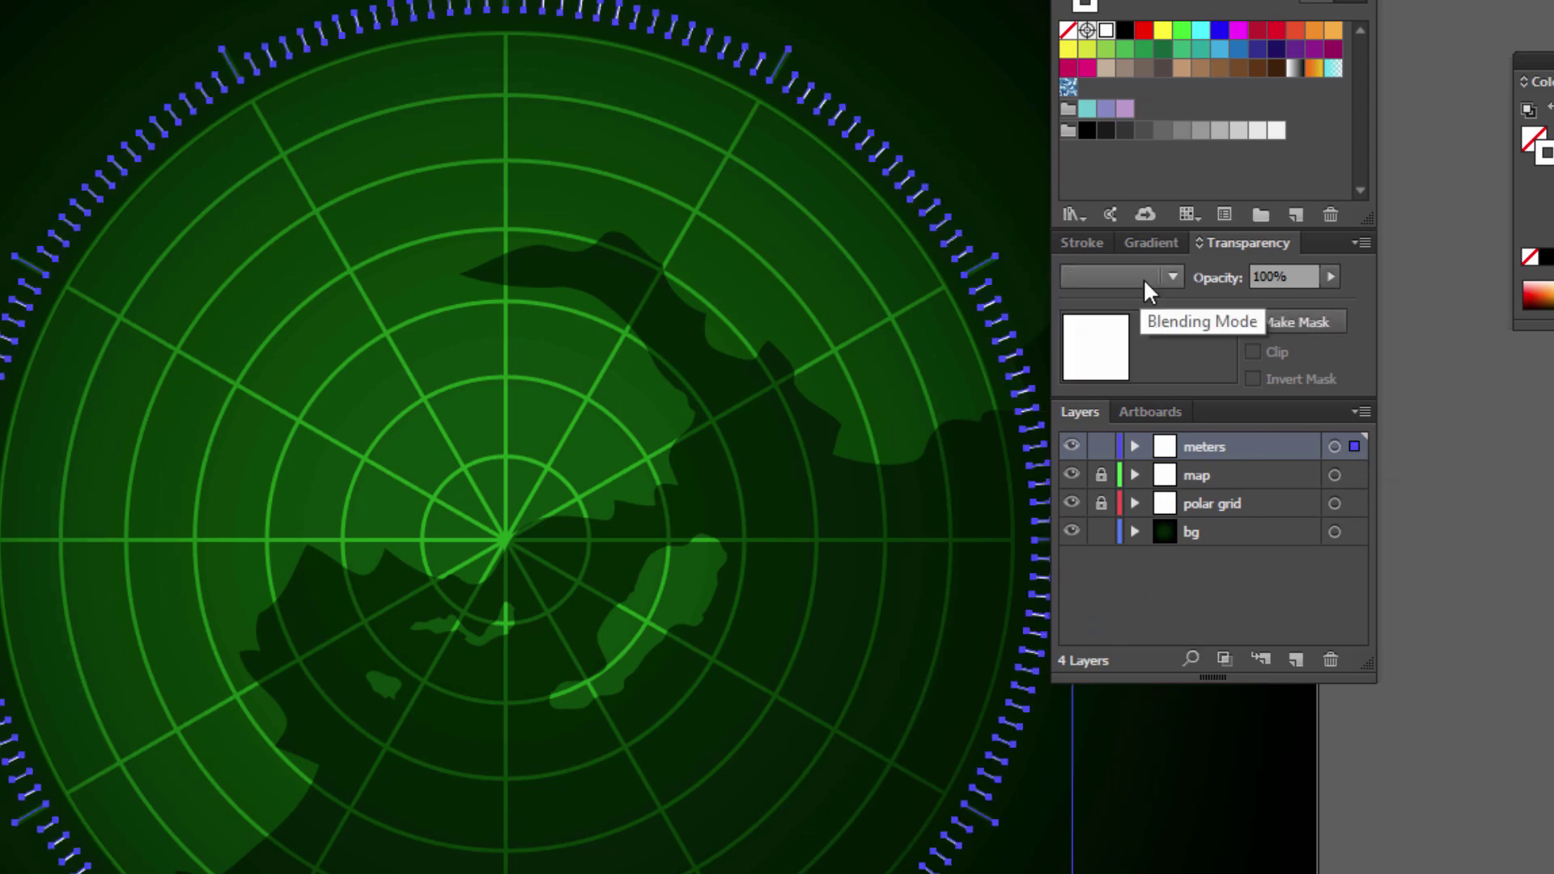
{"action": "left_click", "coordinate": [1143, 274]}
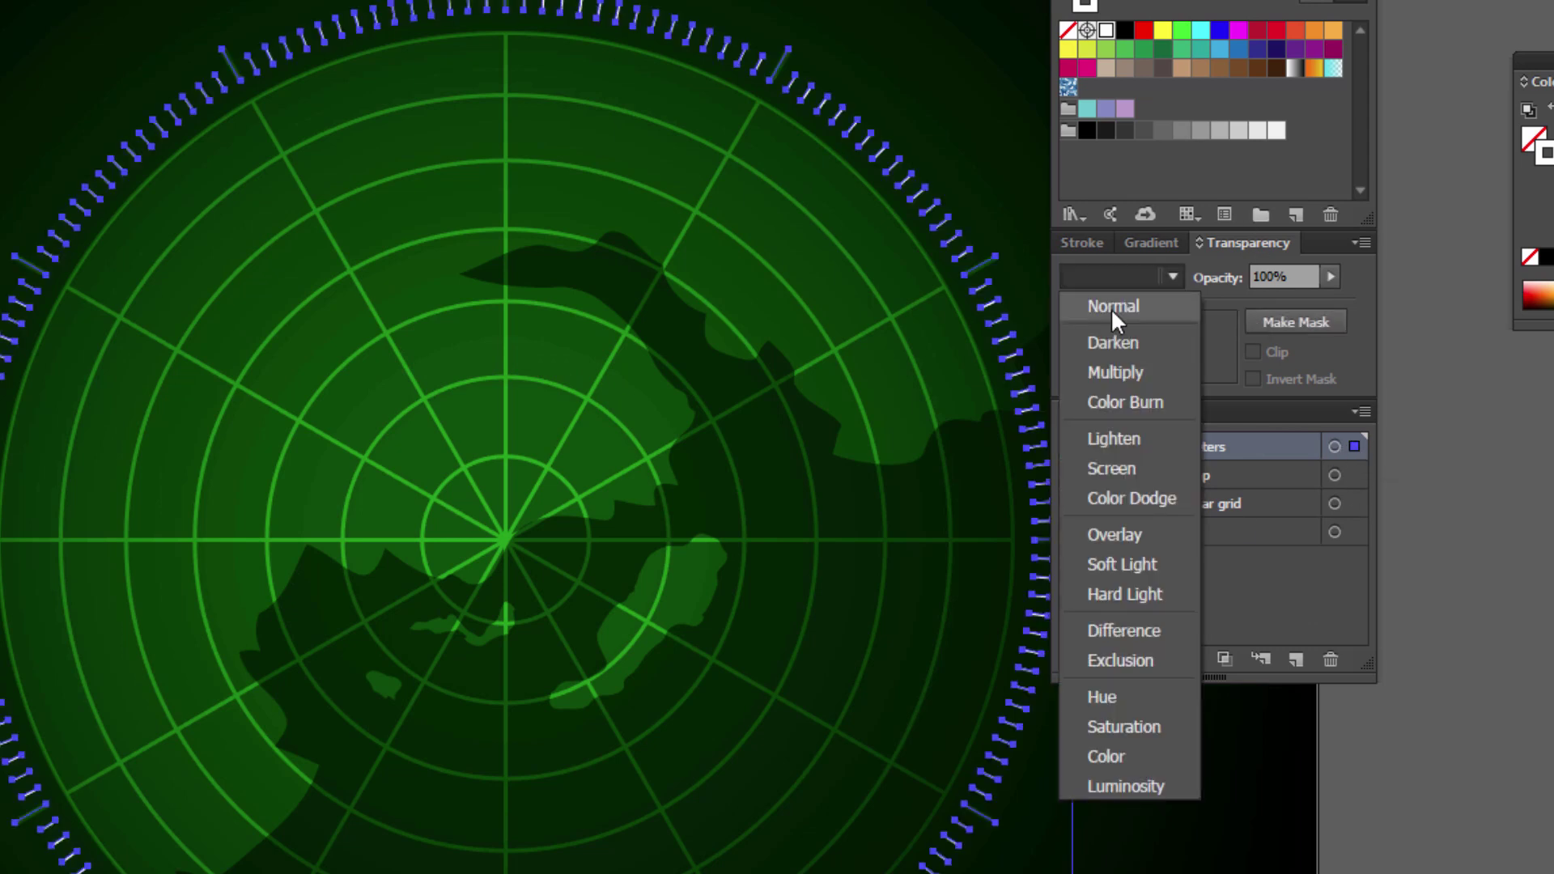
{"action": "left_click", "coordinate": [1116, 314]}
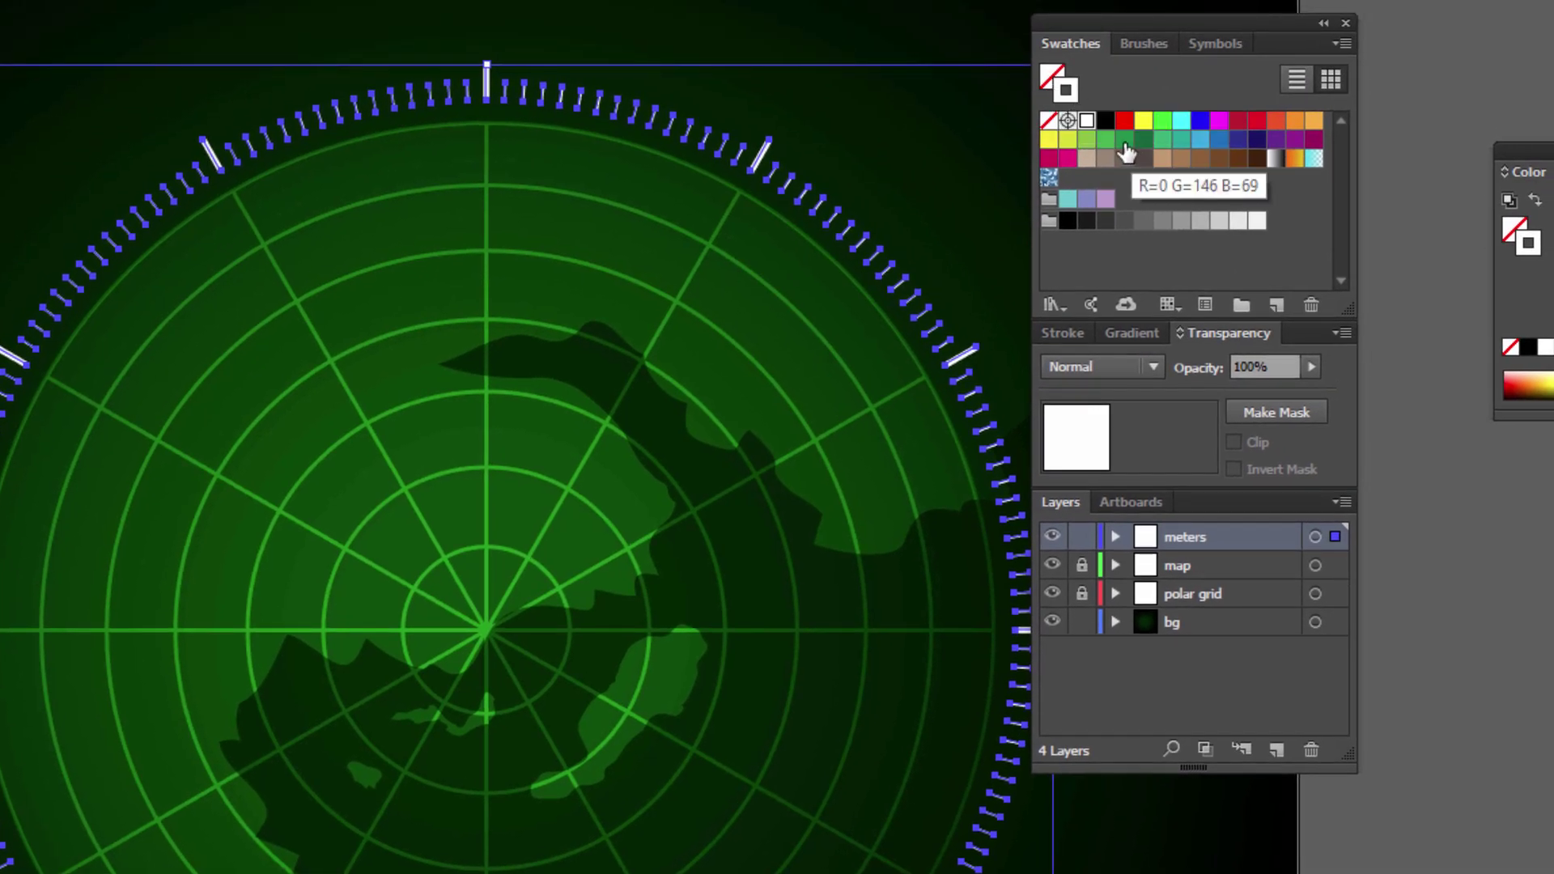
Give the tick ring a green stroke and view the whole artboard.
{"action": "left_click", "coordinate": [1125, 140]}
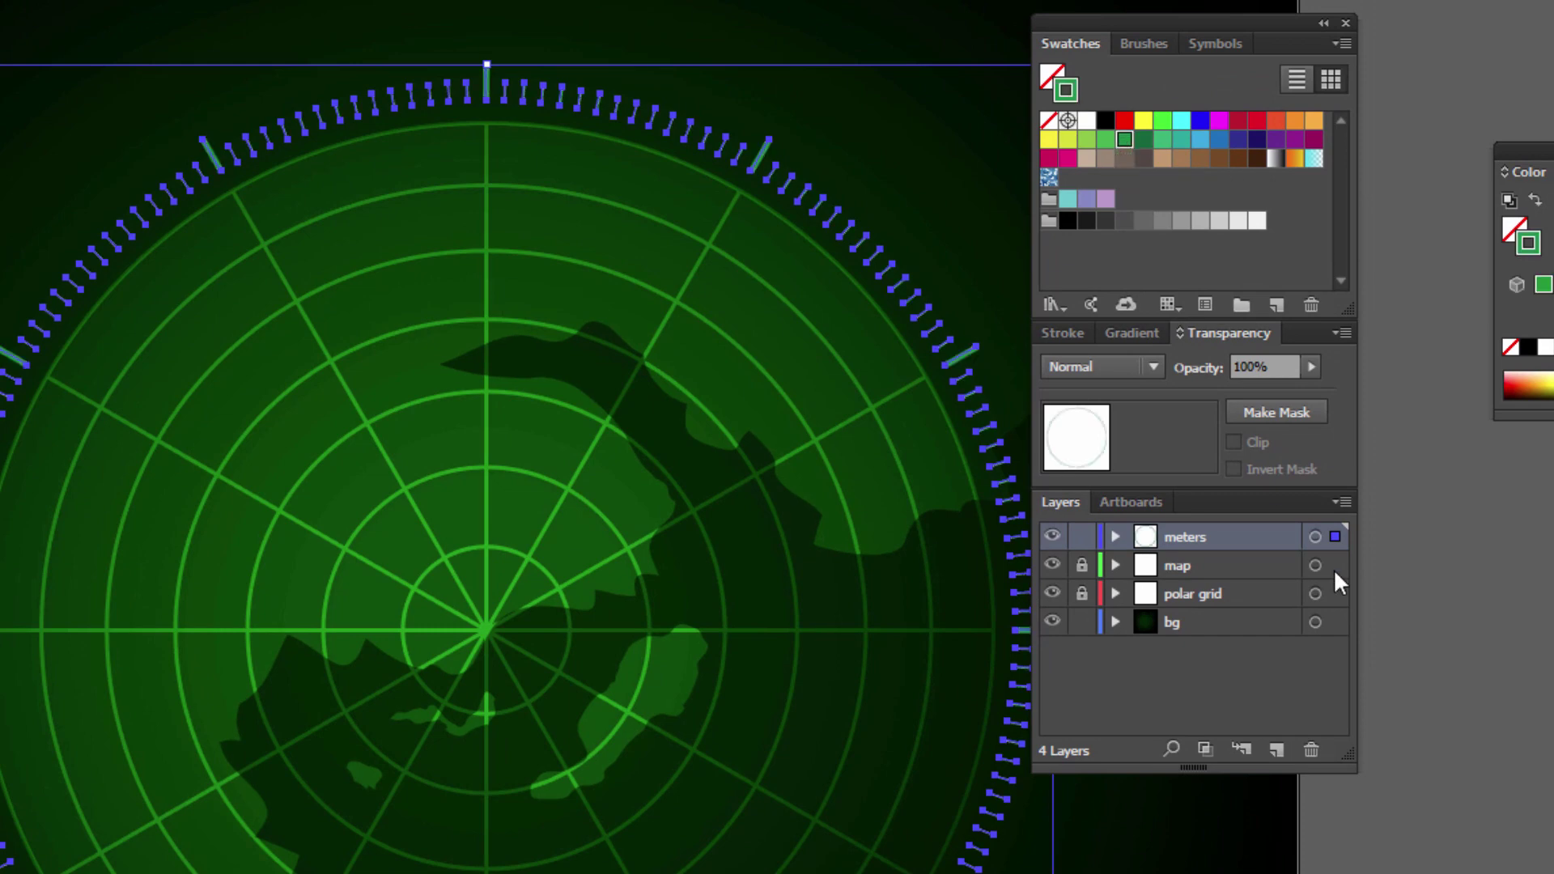
{"action": "left_click", "coordinate": [1484, 625]}
{"action": "key", "text": "ctrl+0"}
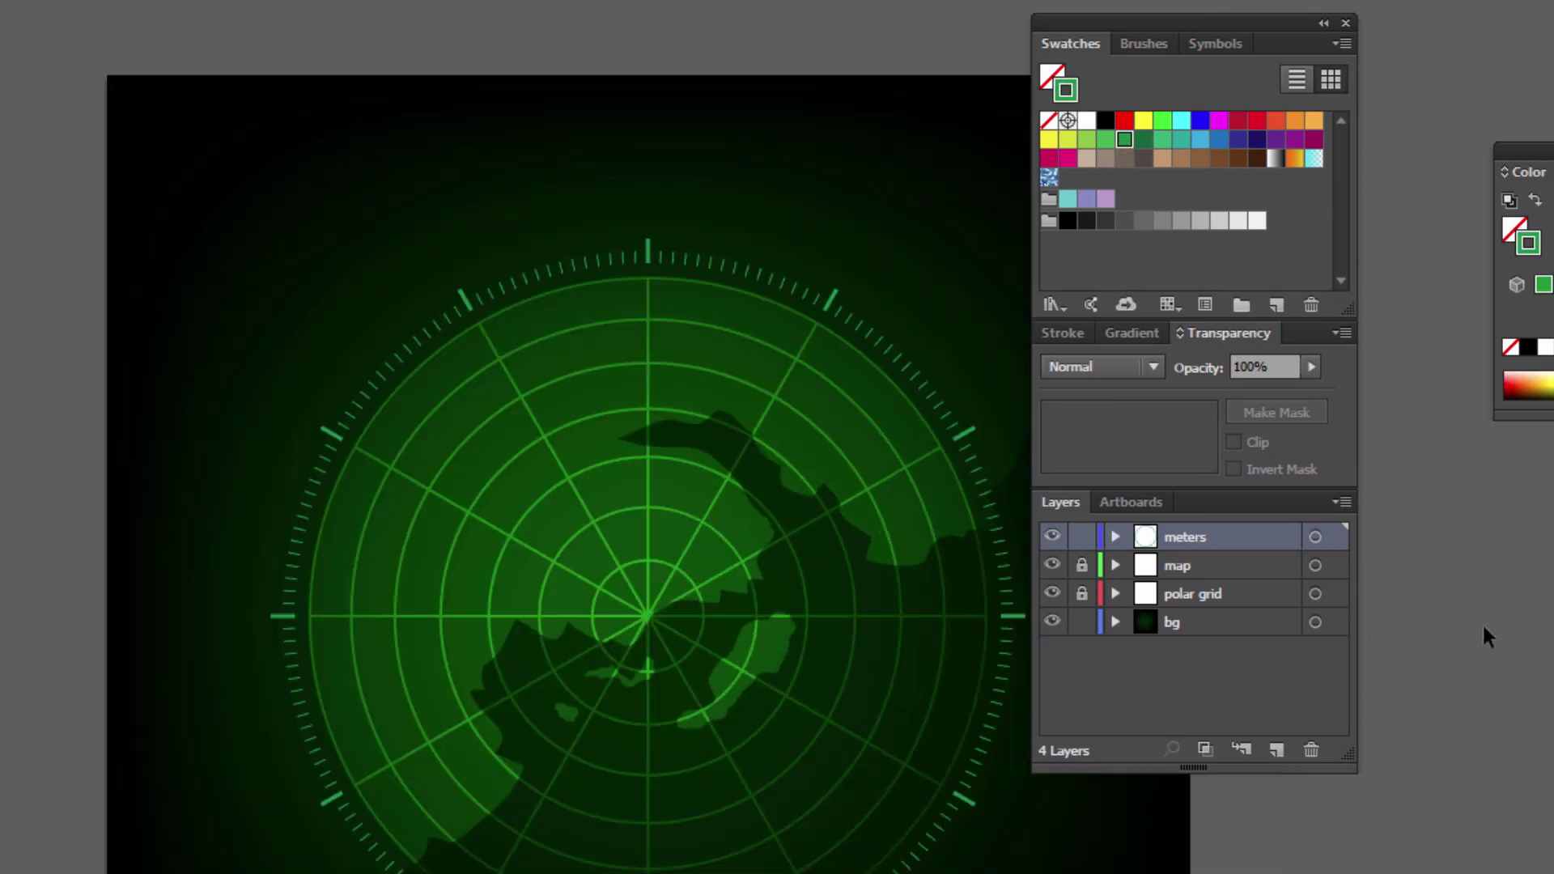
{"action": "key", "text": "ctrl+plus"}
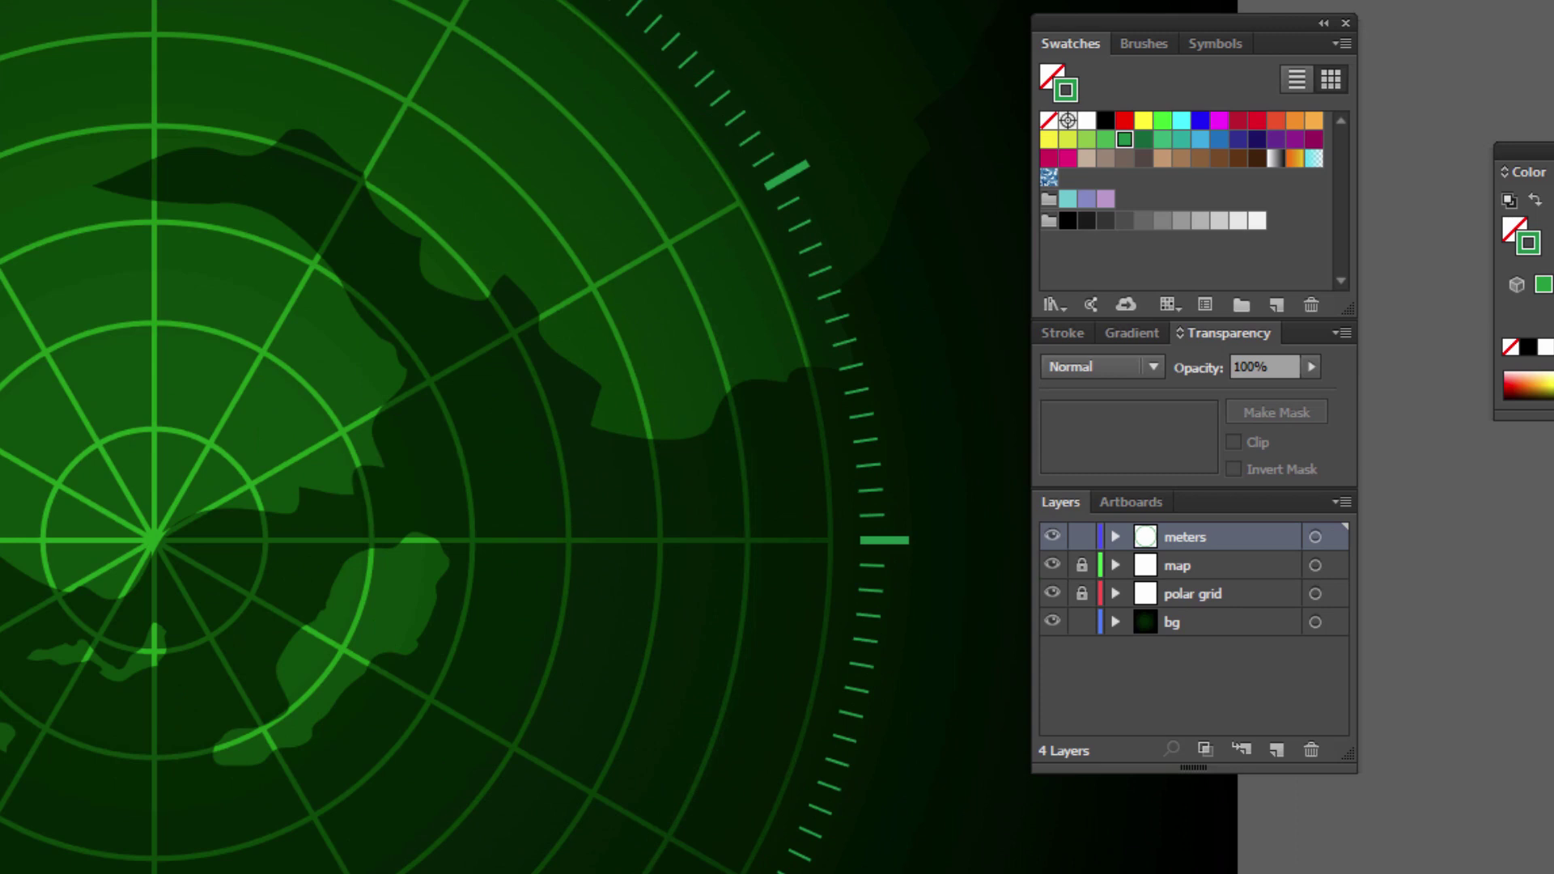
{"action": "key", "text": "ctrl+minus"}
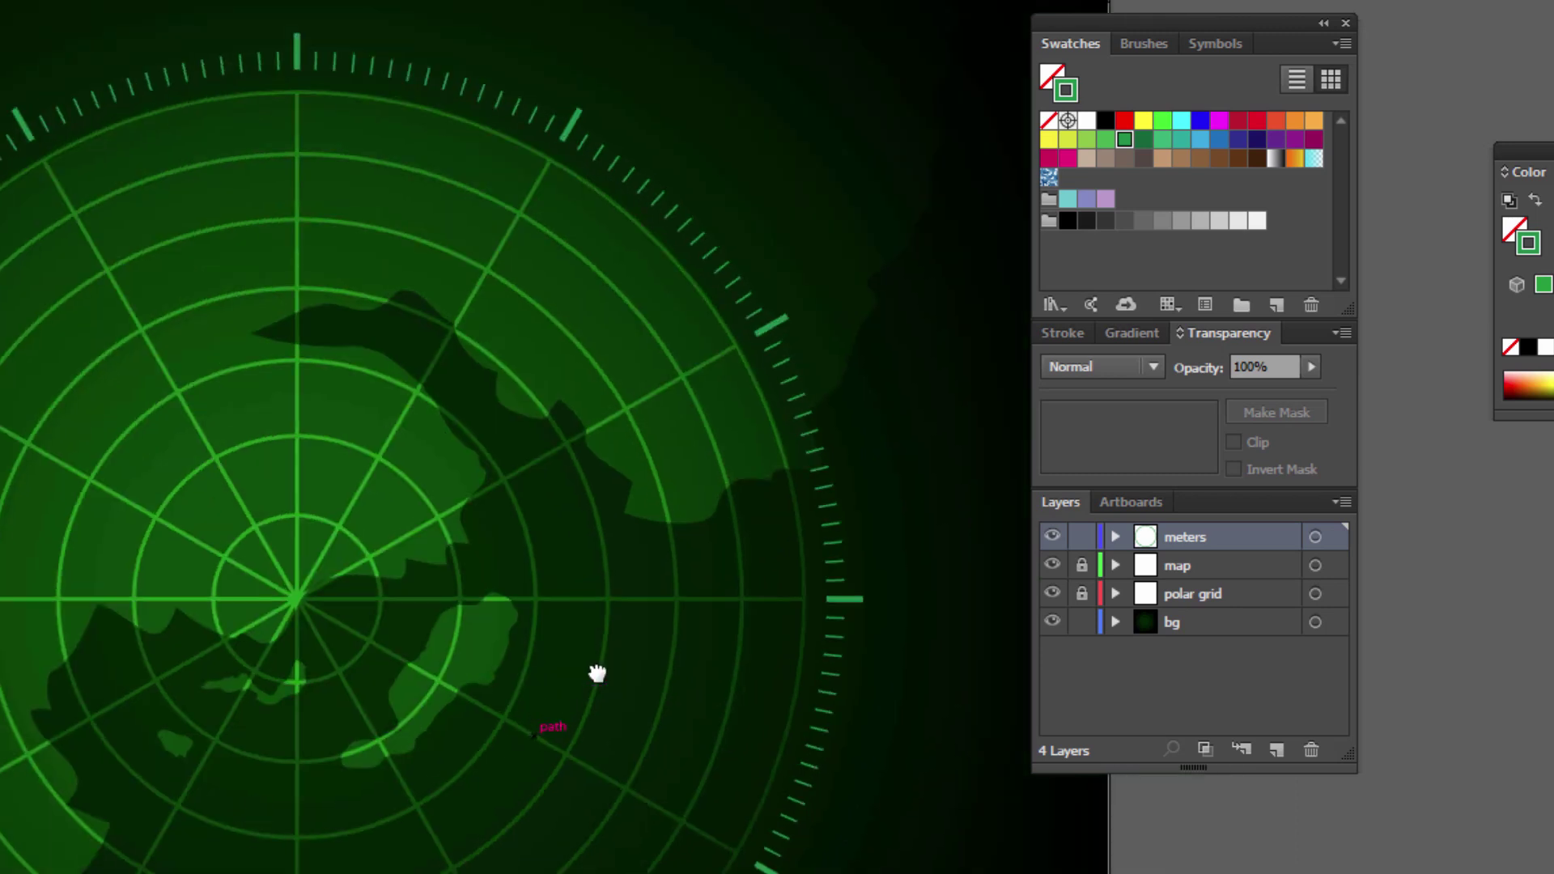
Try a white stroke with Overlay blending on the tick ring.
{"action": "key", "text": "ctrl+a"}
{"action": "left_click", "coordinate": [1087, 121]}
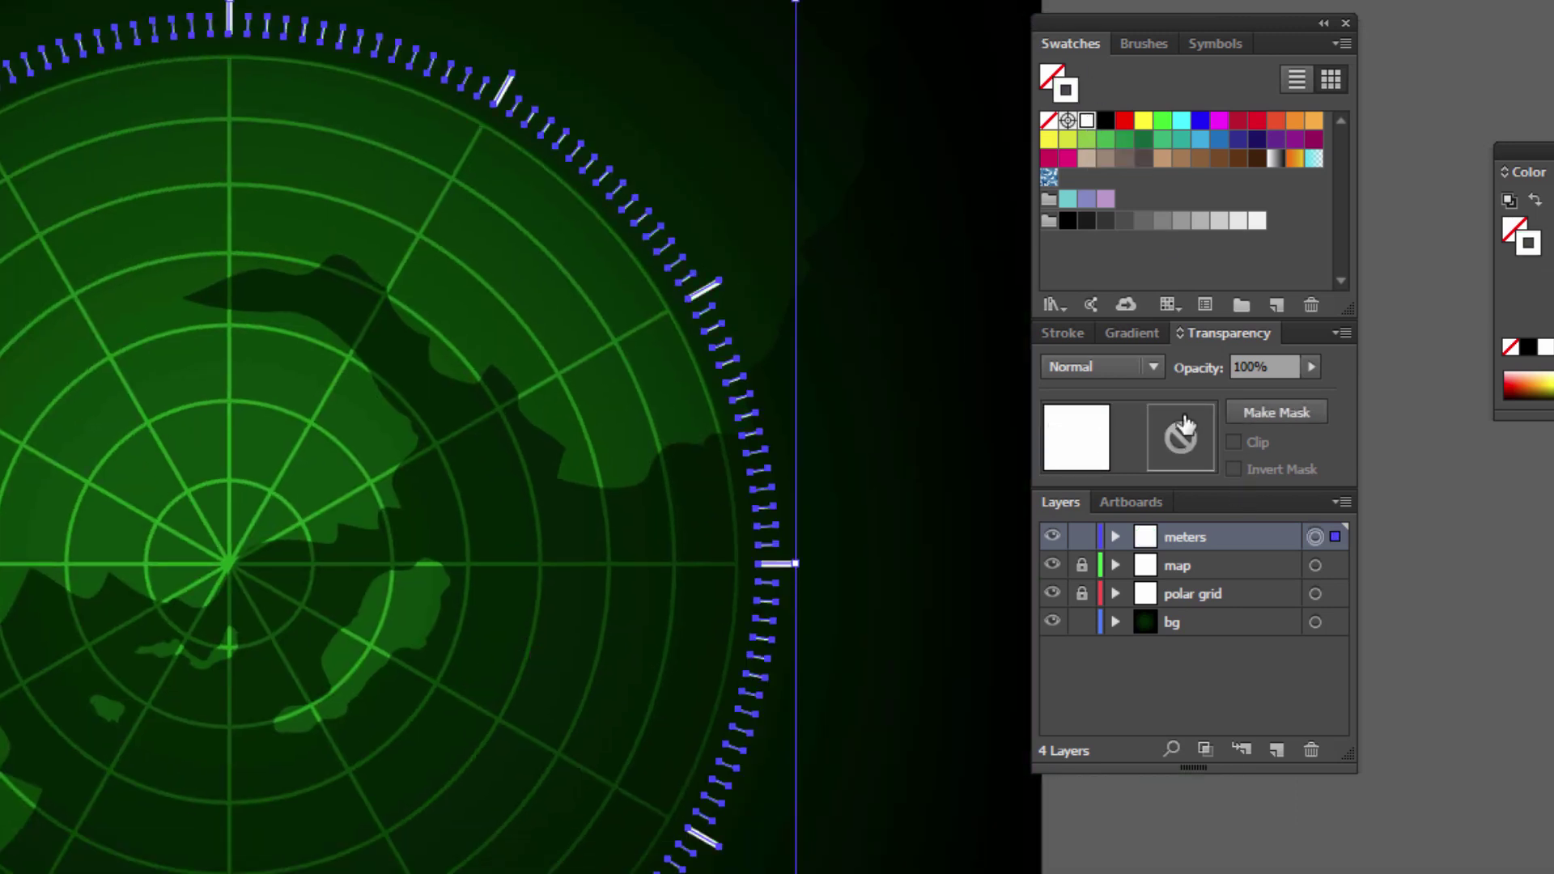
{"action": "left_click", "coordinate": [1127, 367]}
{"action": "left_click", "coordinate": [1141, 628]}
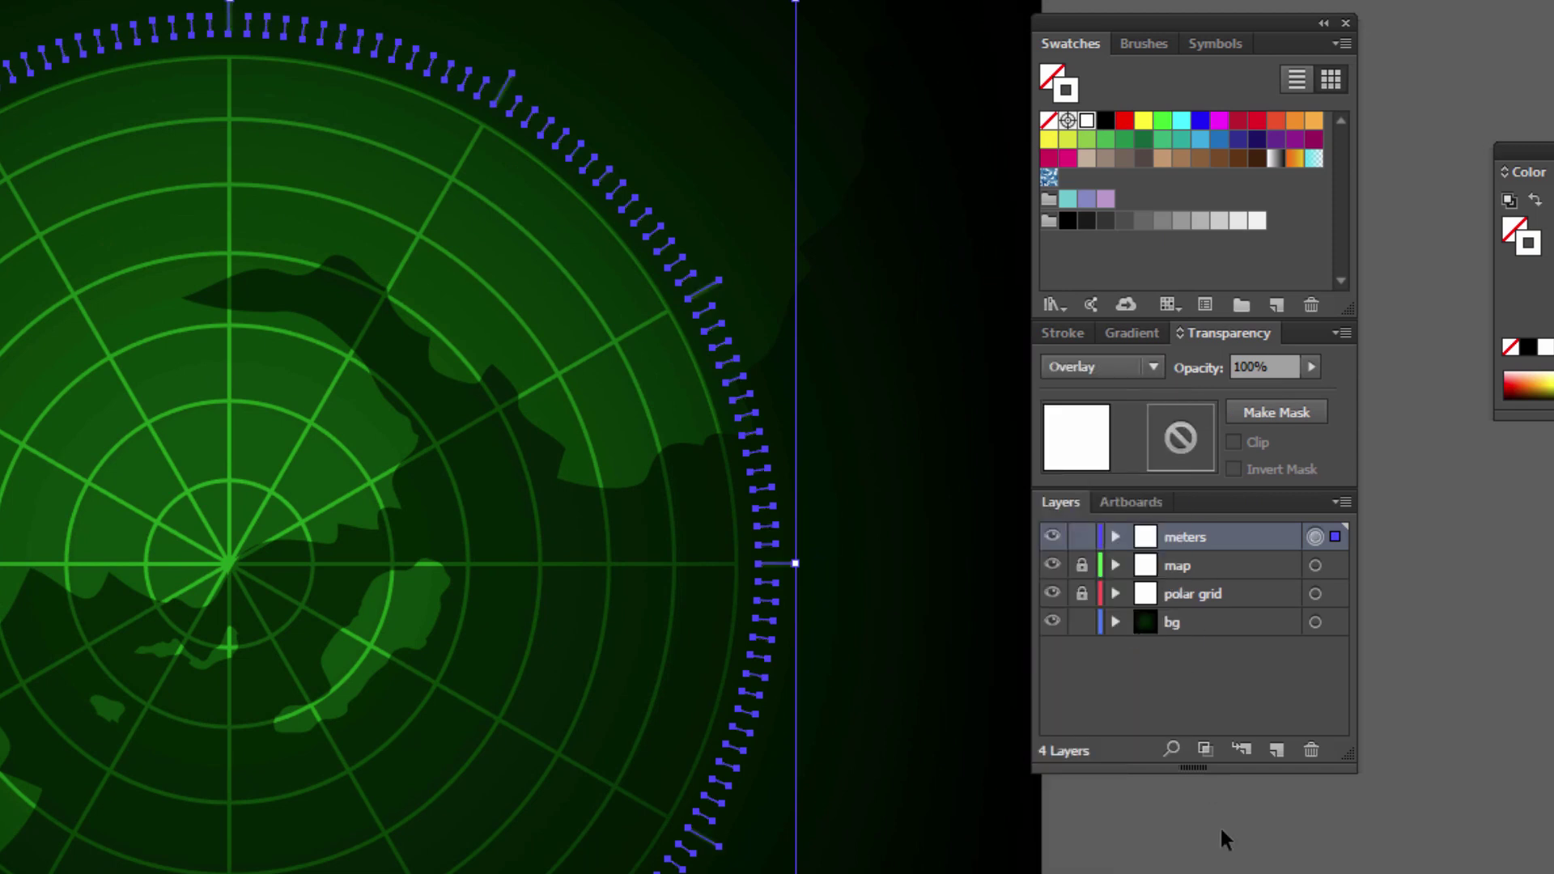
{"action": "left_click", "coordinate": [1221, 826]}
{"action": "key", "text": "ctrl+minus"}
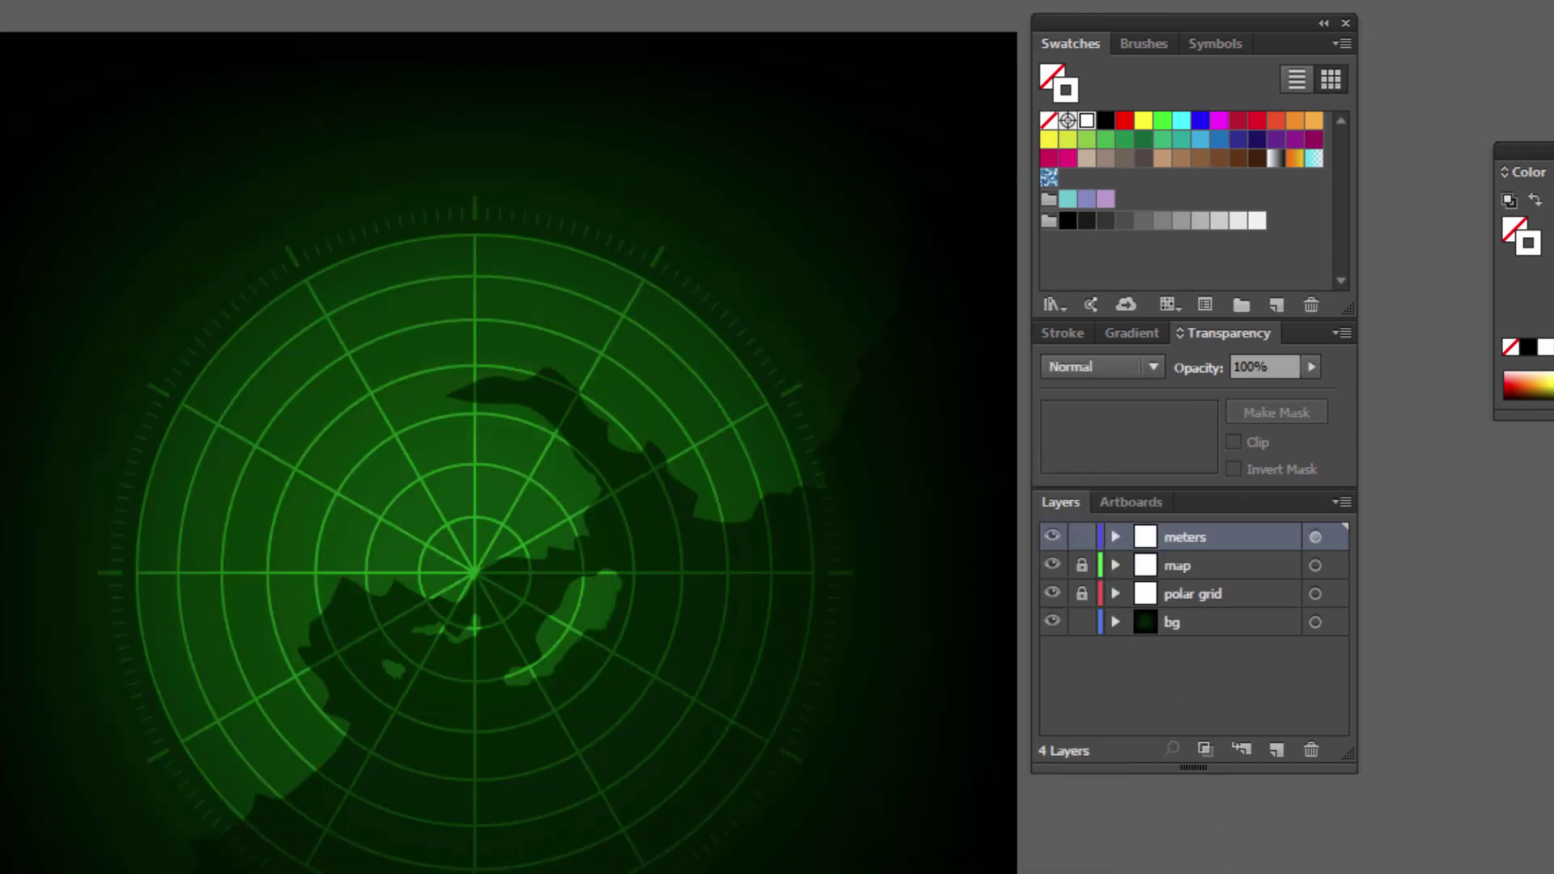
{"action": "key", "text": "ctrl+plus"}
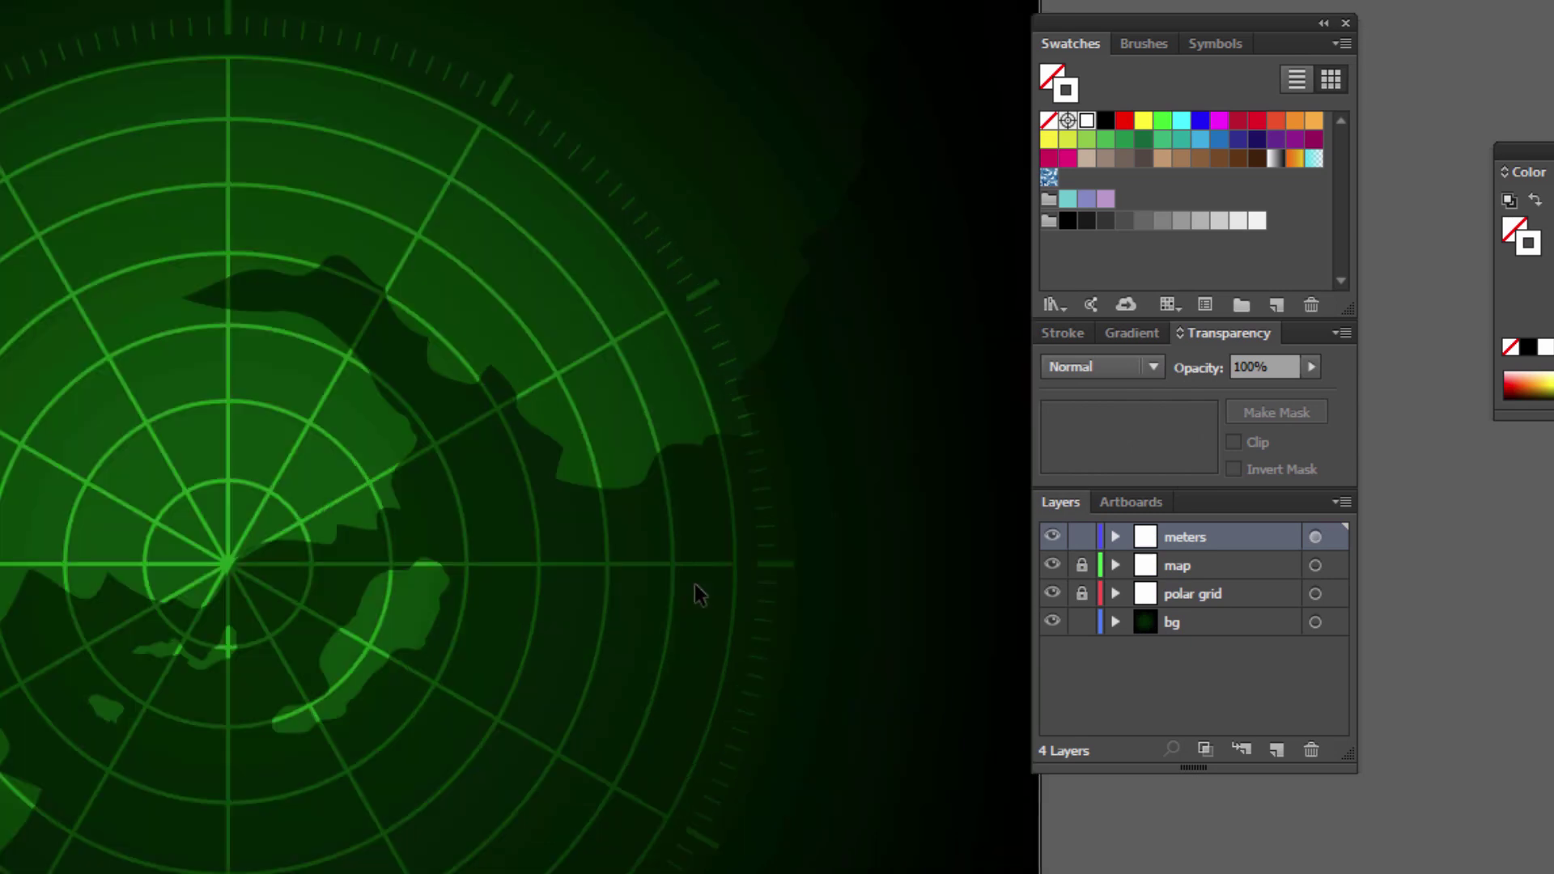
Revert the tick ring stroke to green and zoom out to the whole radar.
{"action": "key", "text": "ctrl+a"}
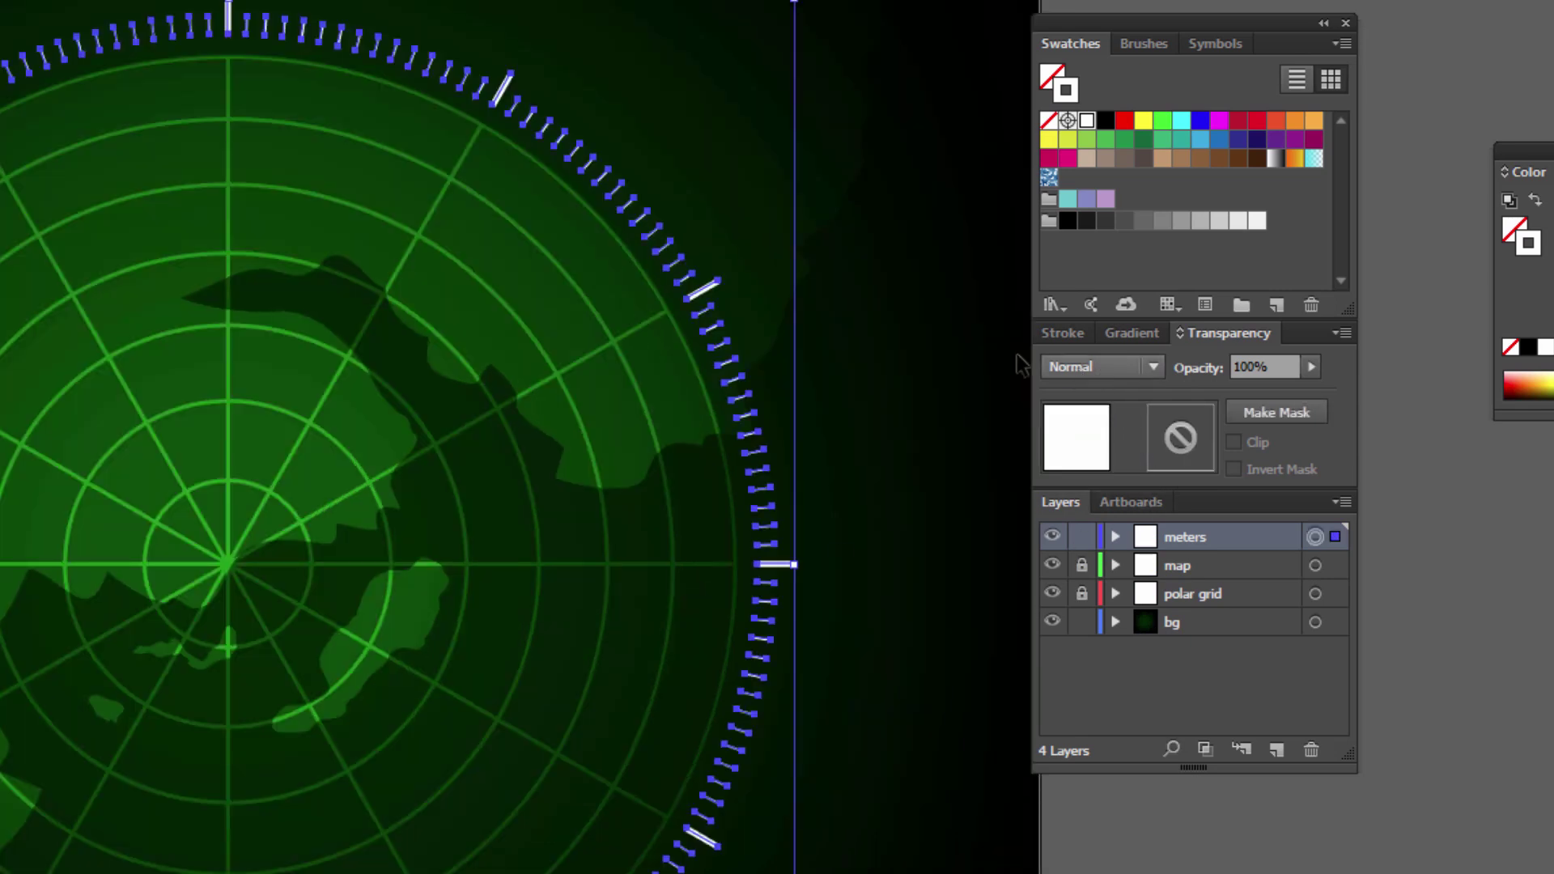
{"action": "left_click", "coordinate": [1124, 140]}
{"action": "key", "text": "ctrl+shift+a"}
{"action": "key", "text": "ctrl+minus"}
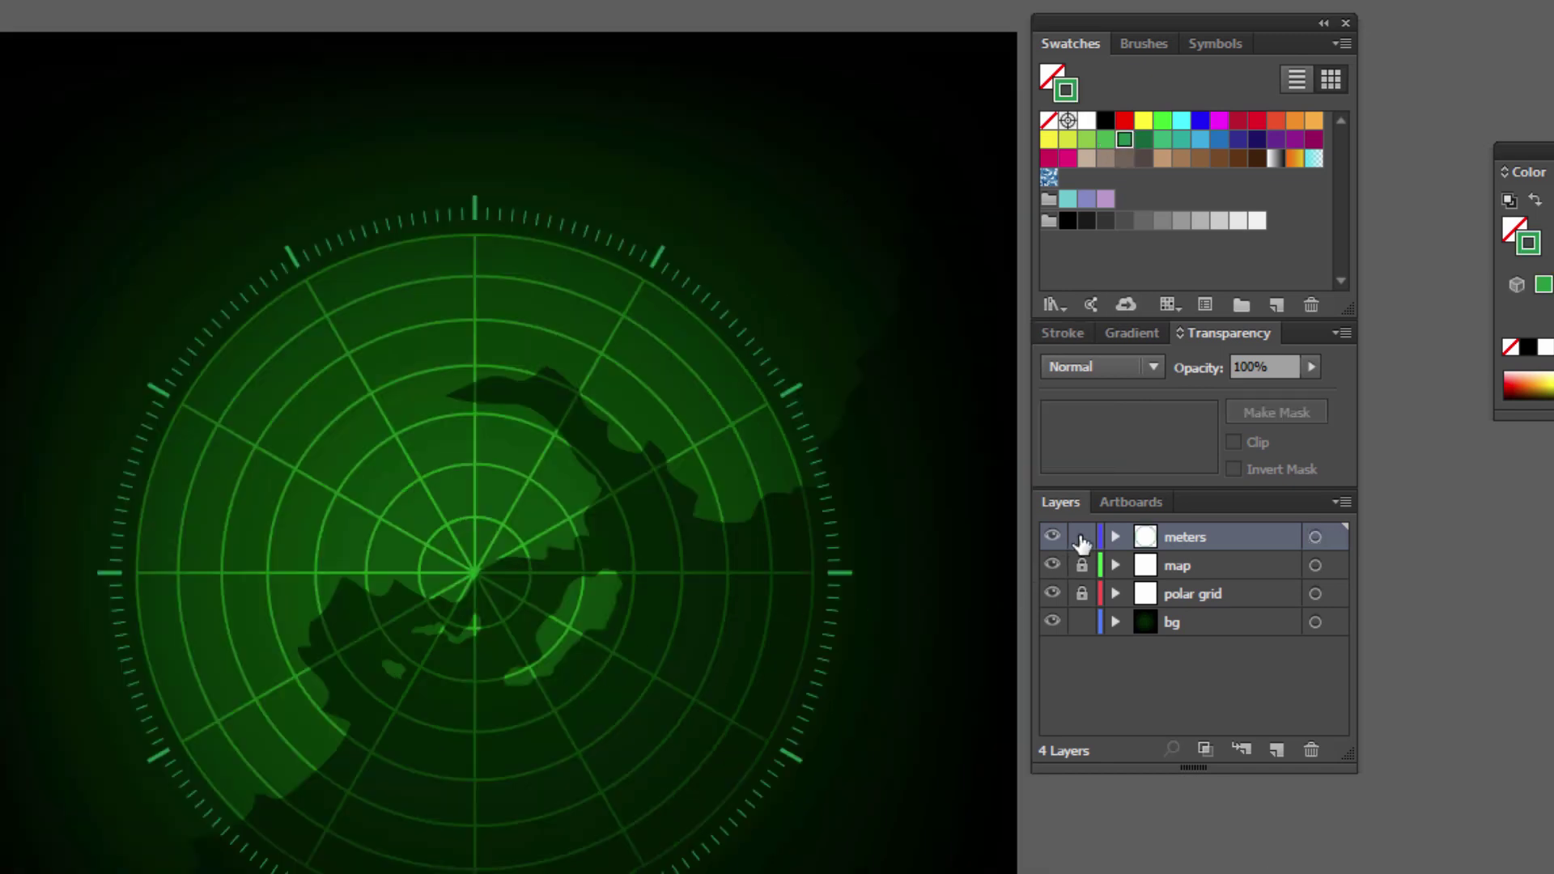
Lock the meters layer, add a new top layer, and swap to green fill with no stroke.
{"action": "left_click", "coordinate": [1082, 538]}
{"action": "left_click", "coordinate": [1276, 750]}
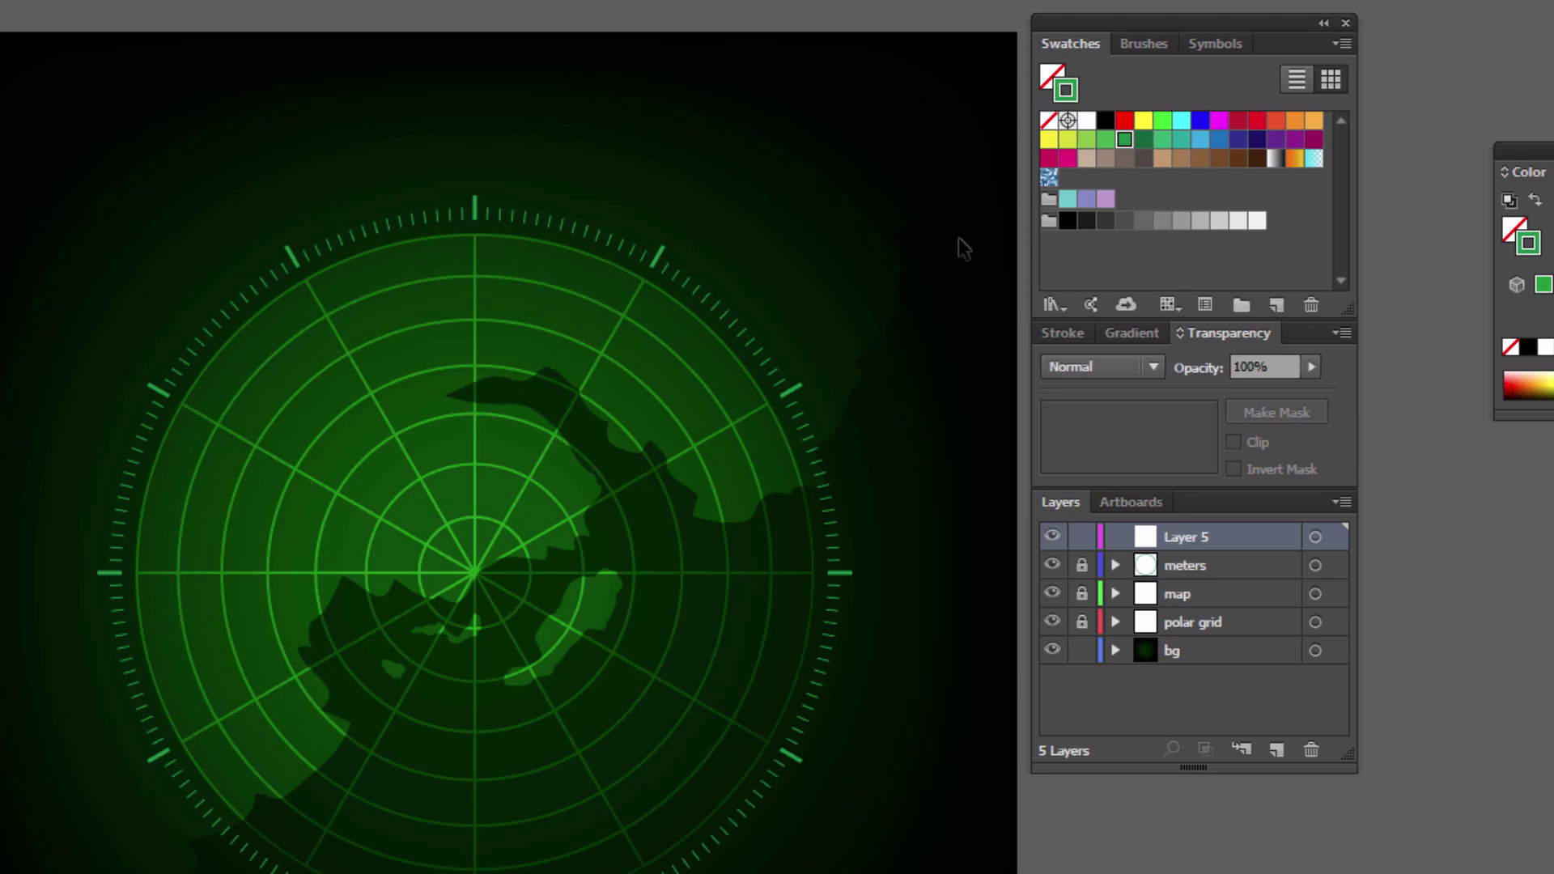
{"action": "key", "text": "shift+x"}
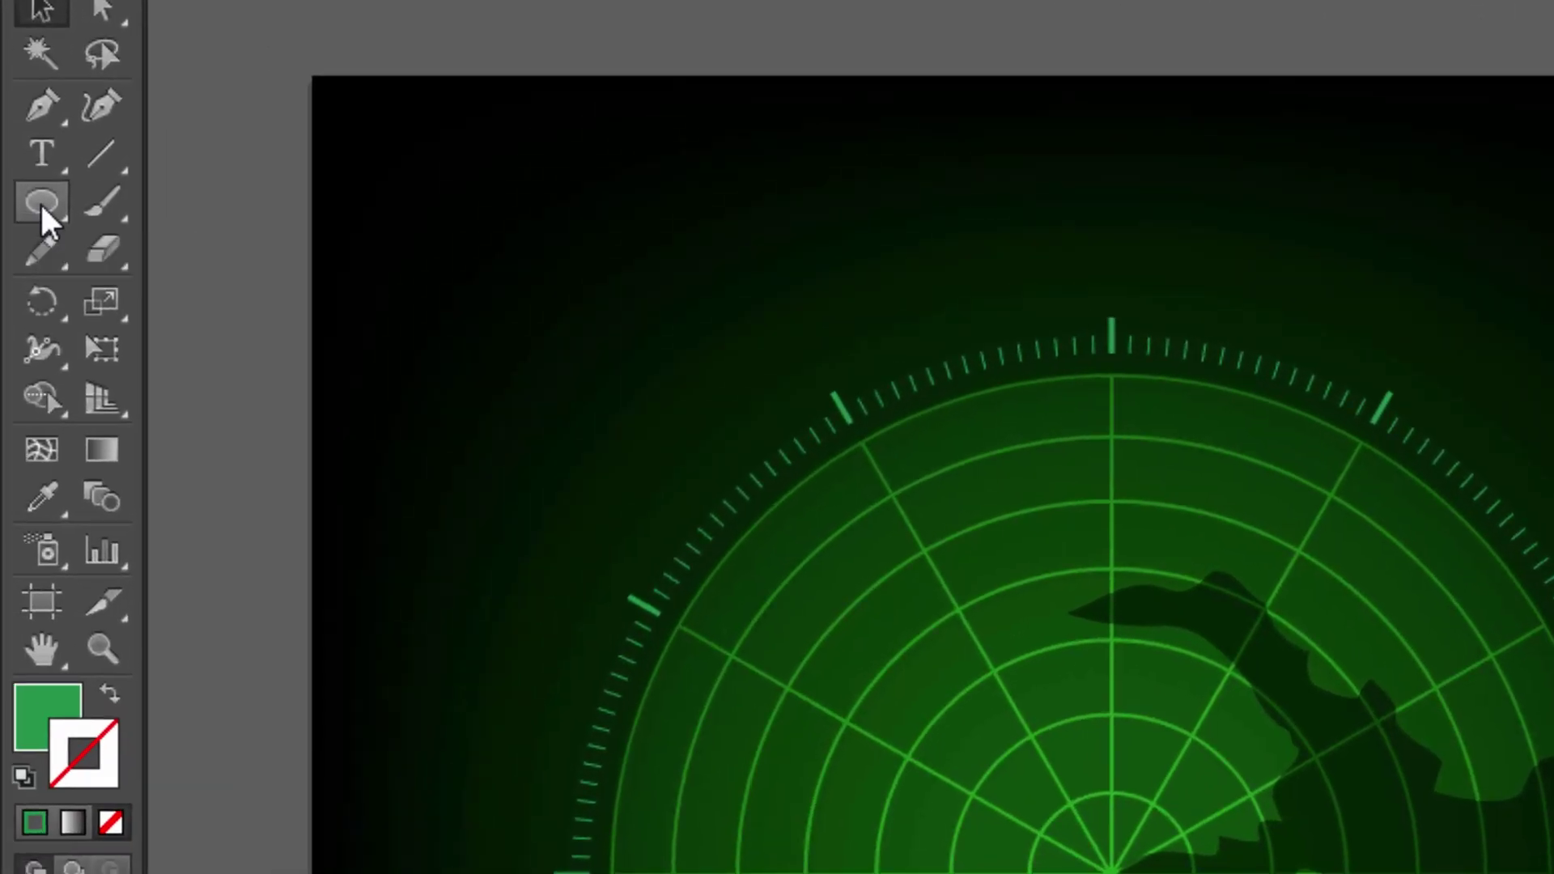
{"action": "left_click", "coordinate": [30, 202]}
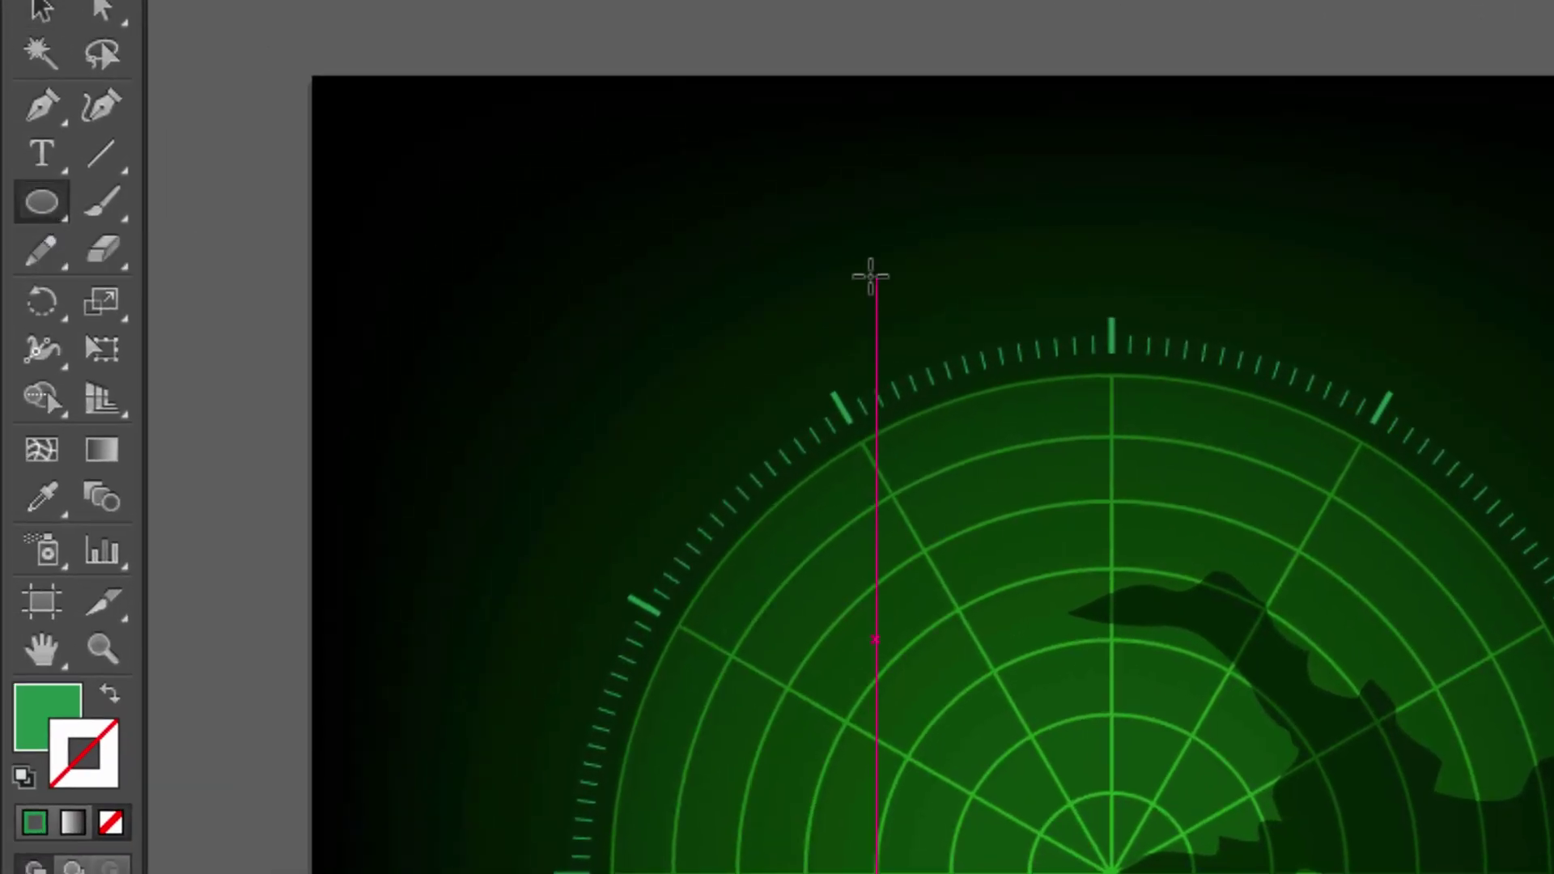
Draw a small green circle inside the radar above the landmass.
{"action": "key", "text": "ctrl+plus"}
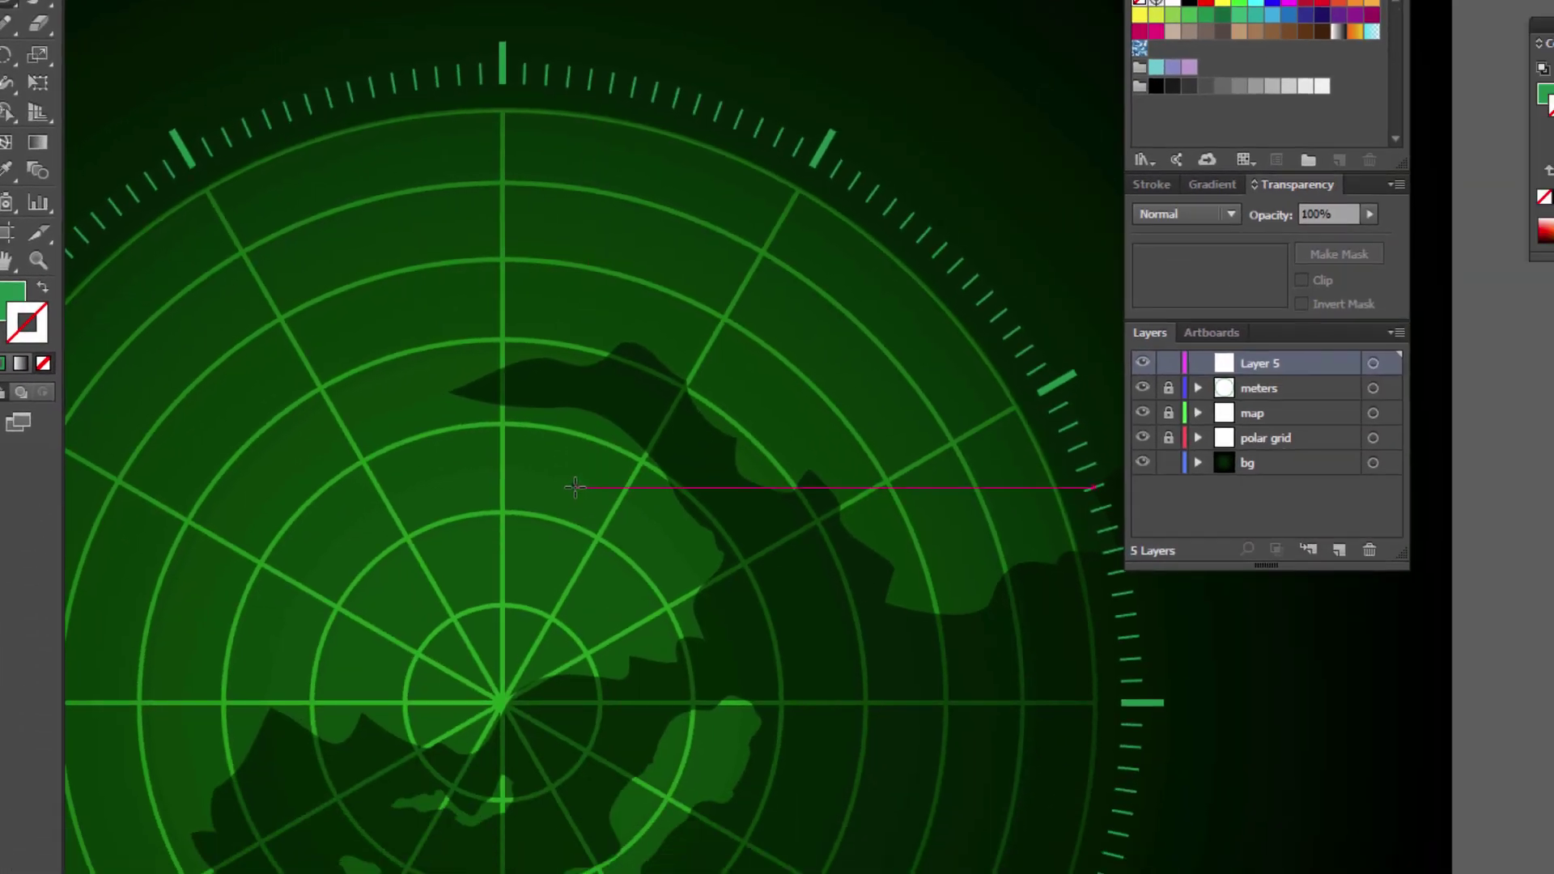
{"action": "left_click_drag", "start_coordinate": [575, 487], "coordinate": [612, 526]}
{"action": "left_click_drag", "start_coordinate": [612, 526], "coordinate": [610, 522]}
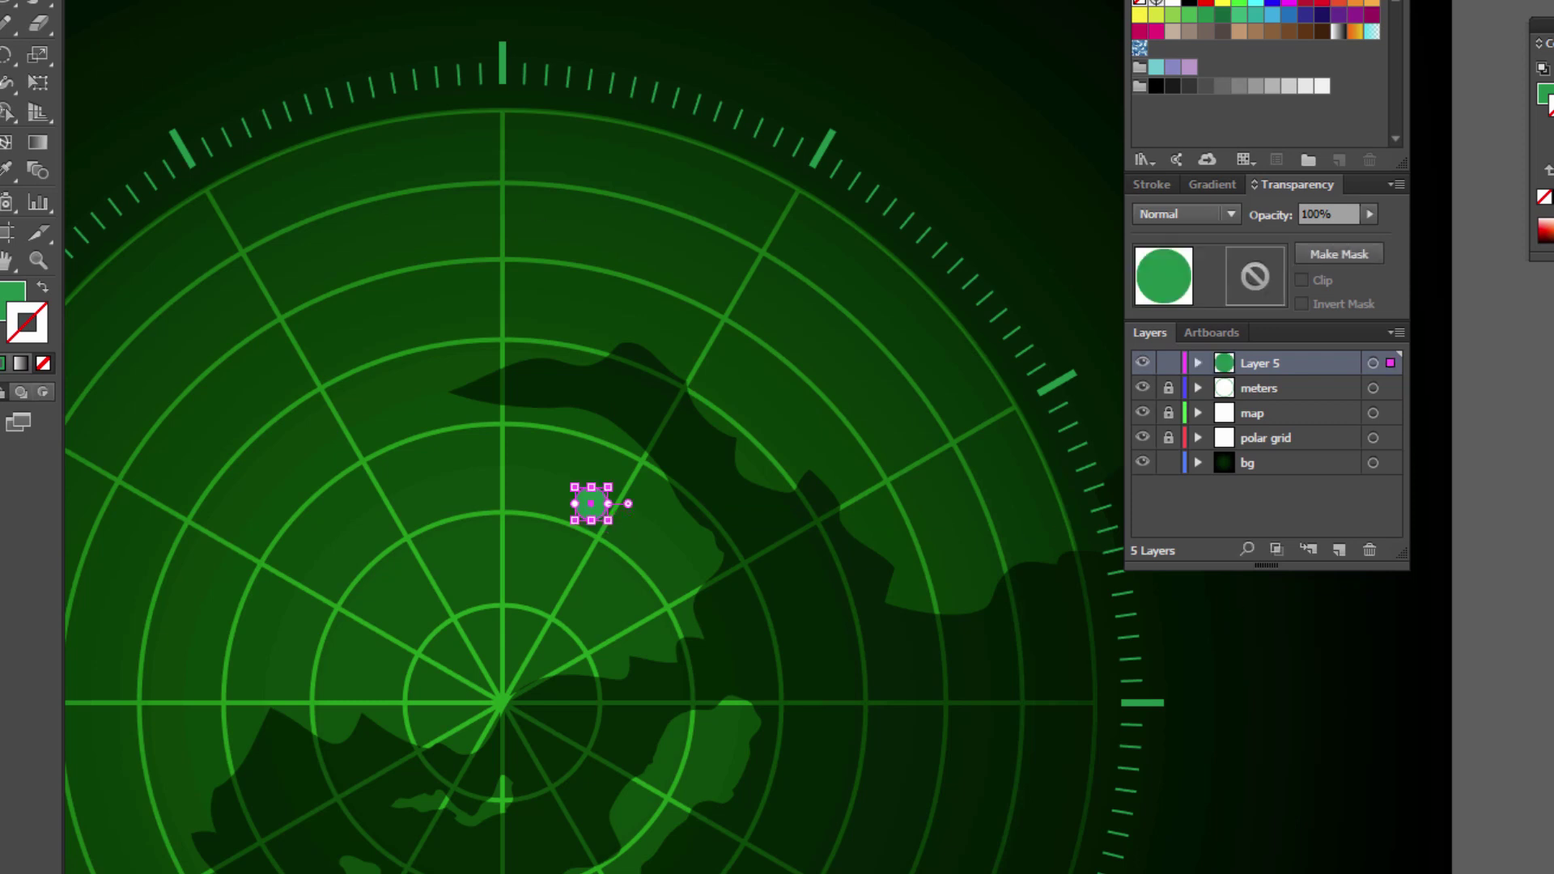
{"action": "left_click", "coordinate": [614, 510]}
{"action": "left_click", "coordinate": [591, 504]}
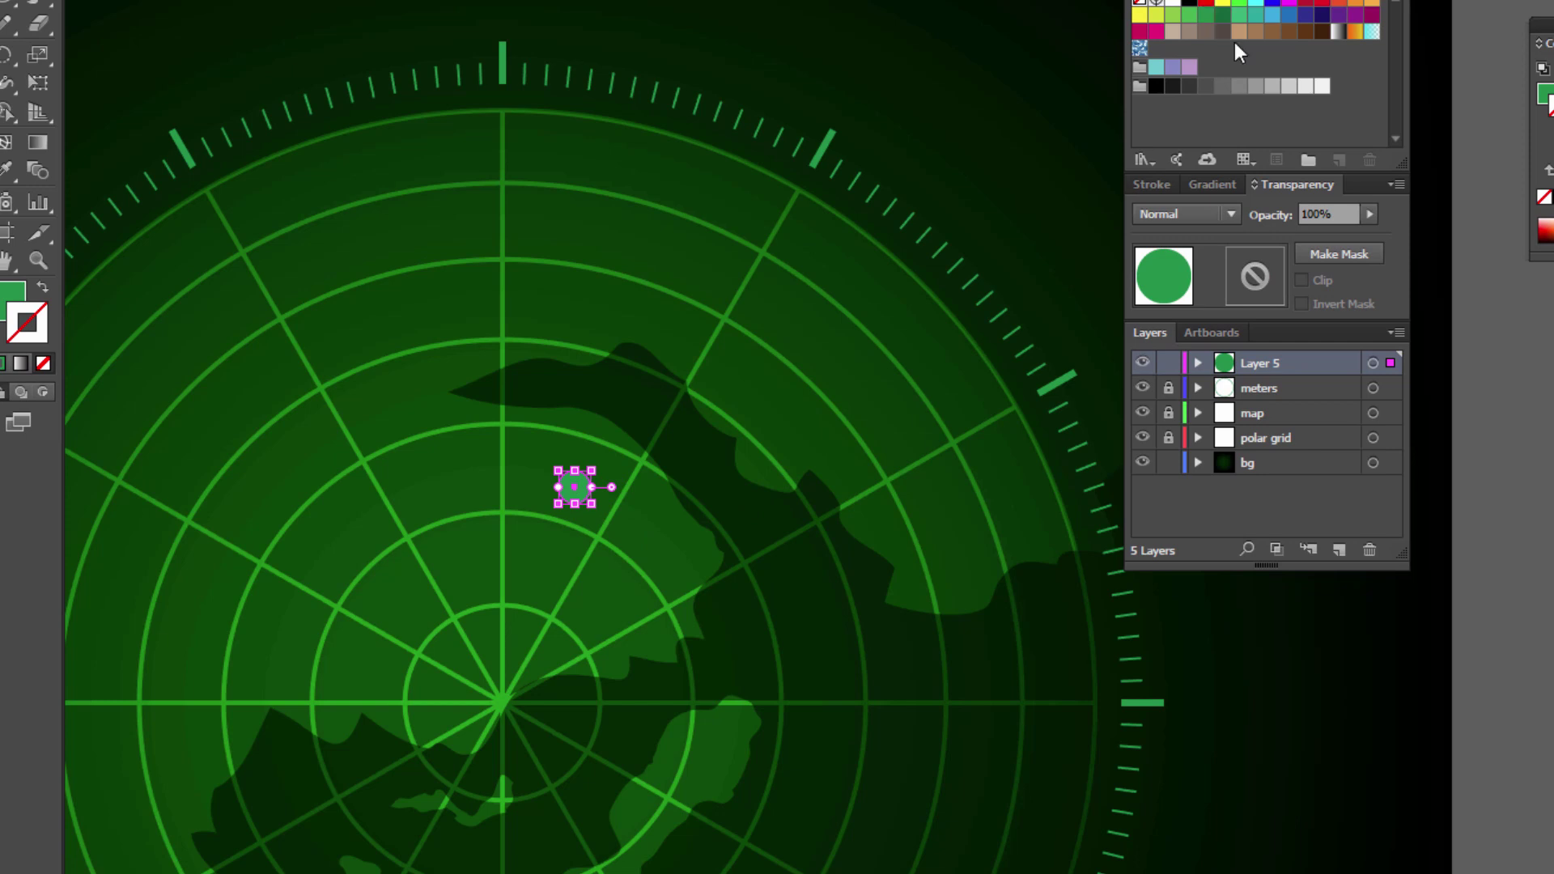
Make the circle's fill active and show the Gradient settings.
{"action": "left_click", "coordinate": [1133, 402]}
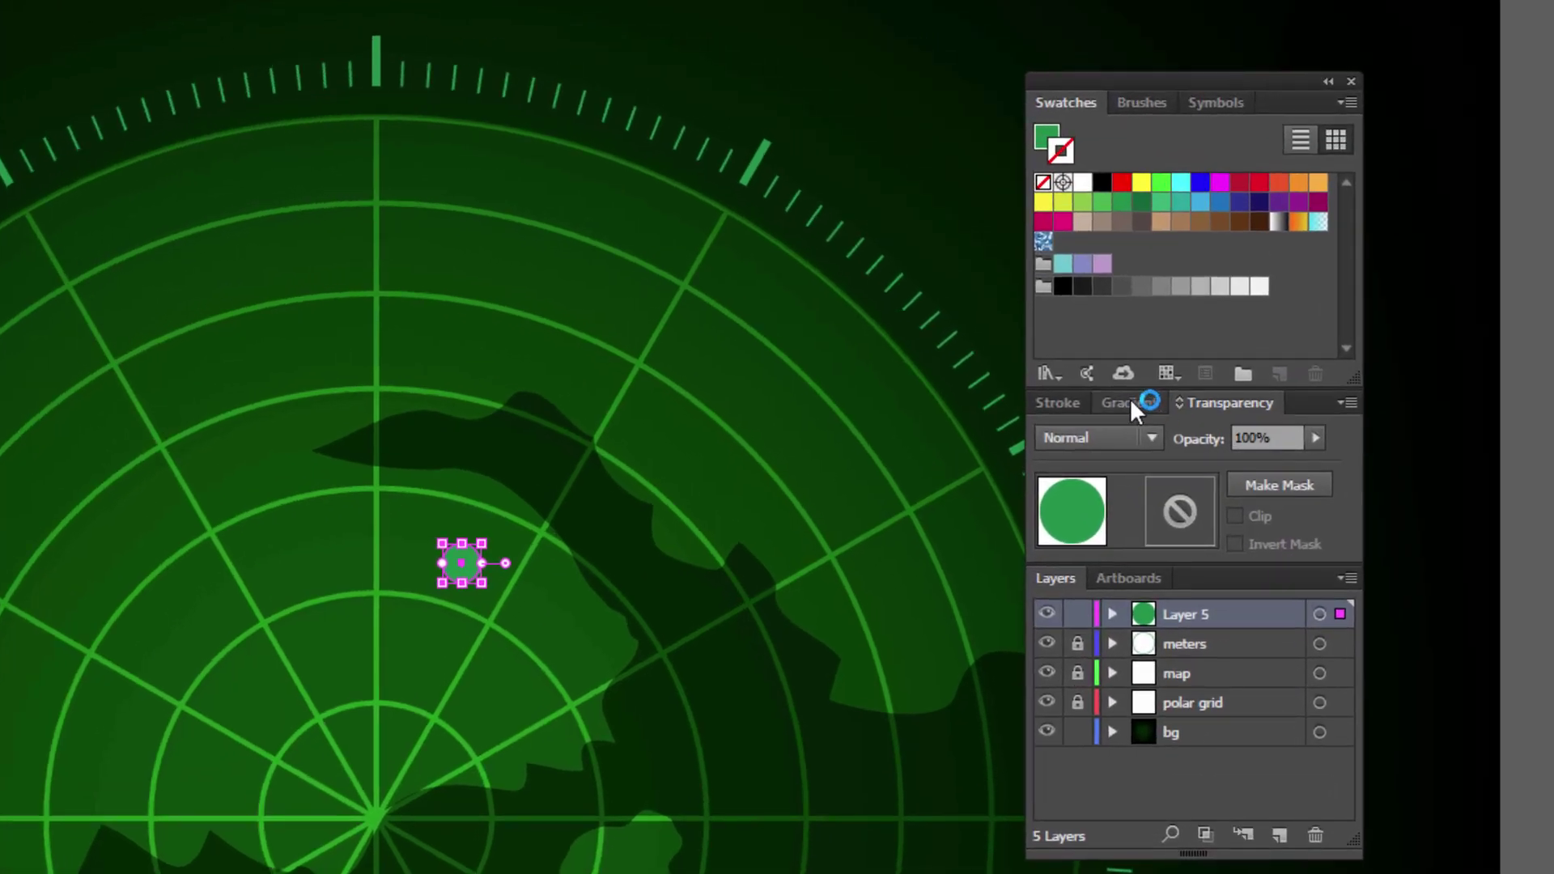
{"action": "left_click", "coordinate": [1051, 143]}
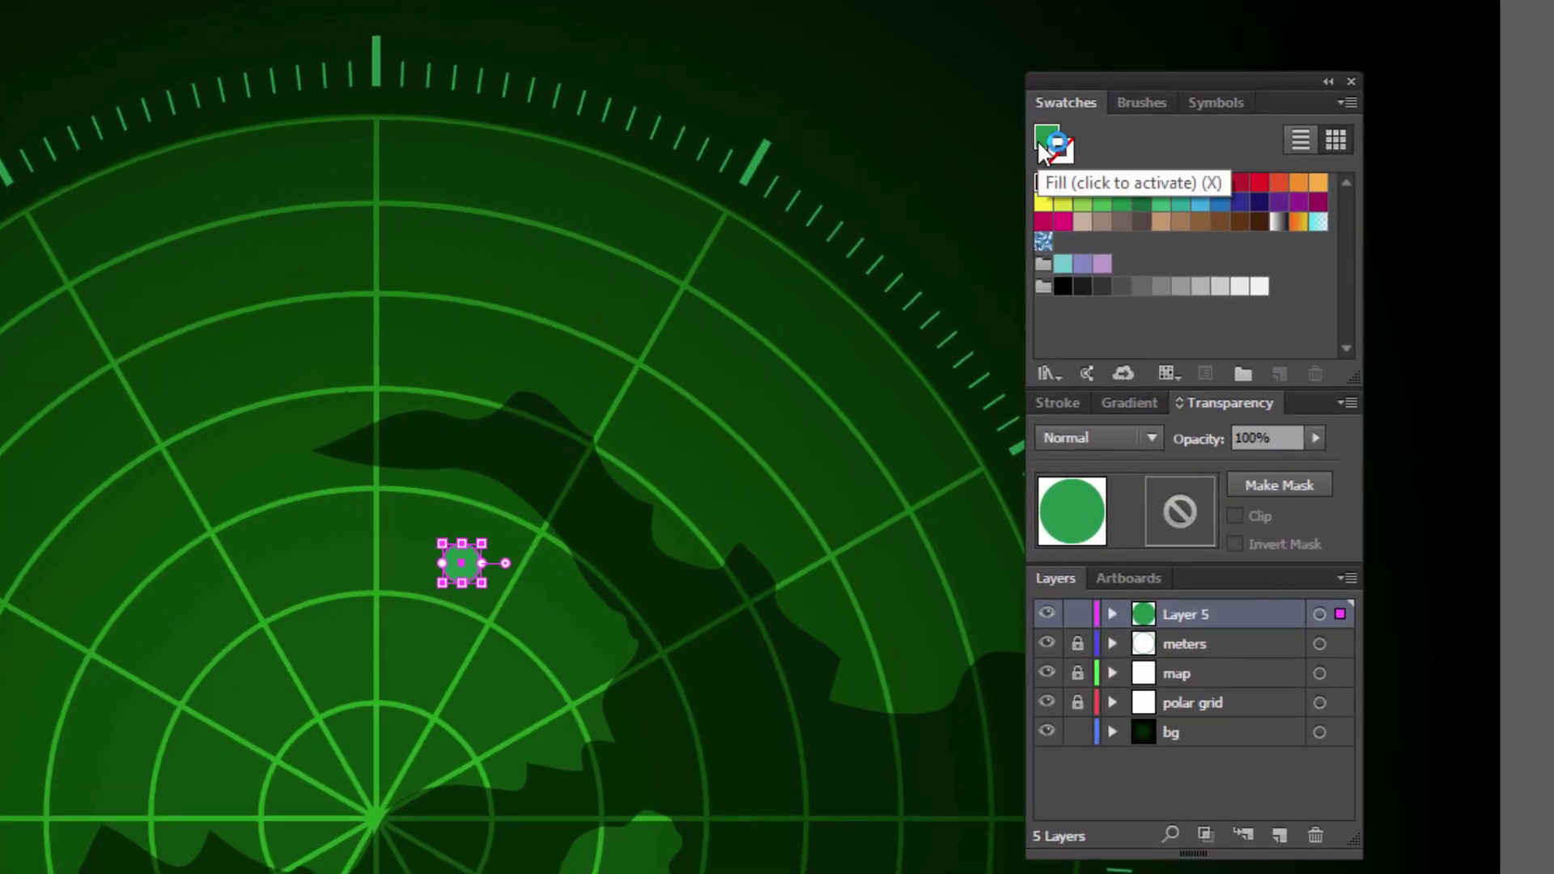
{"action": "left_click", "coordinate": [1045, 142]}
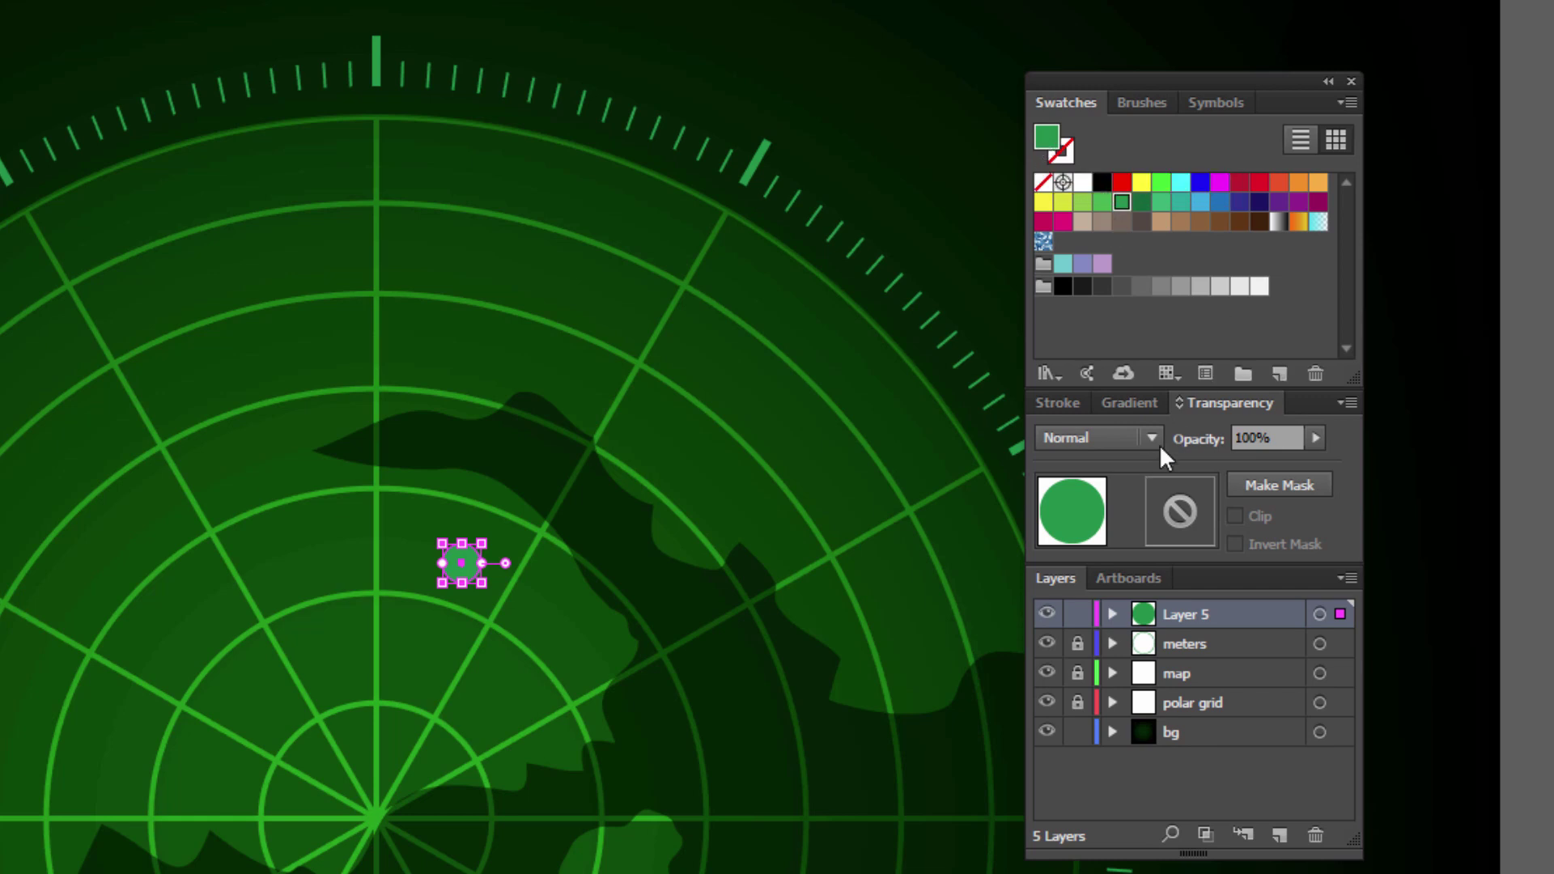
{"action": "left_click", "coordinate": [1139, 405]}
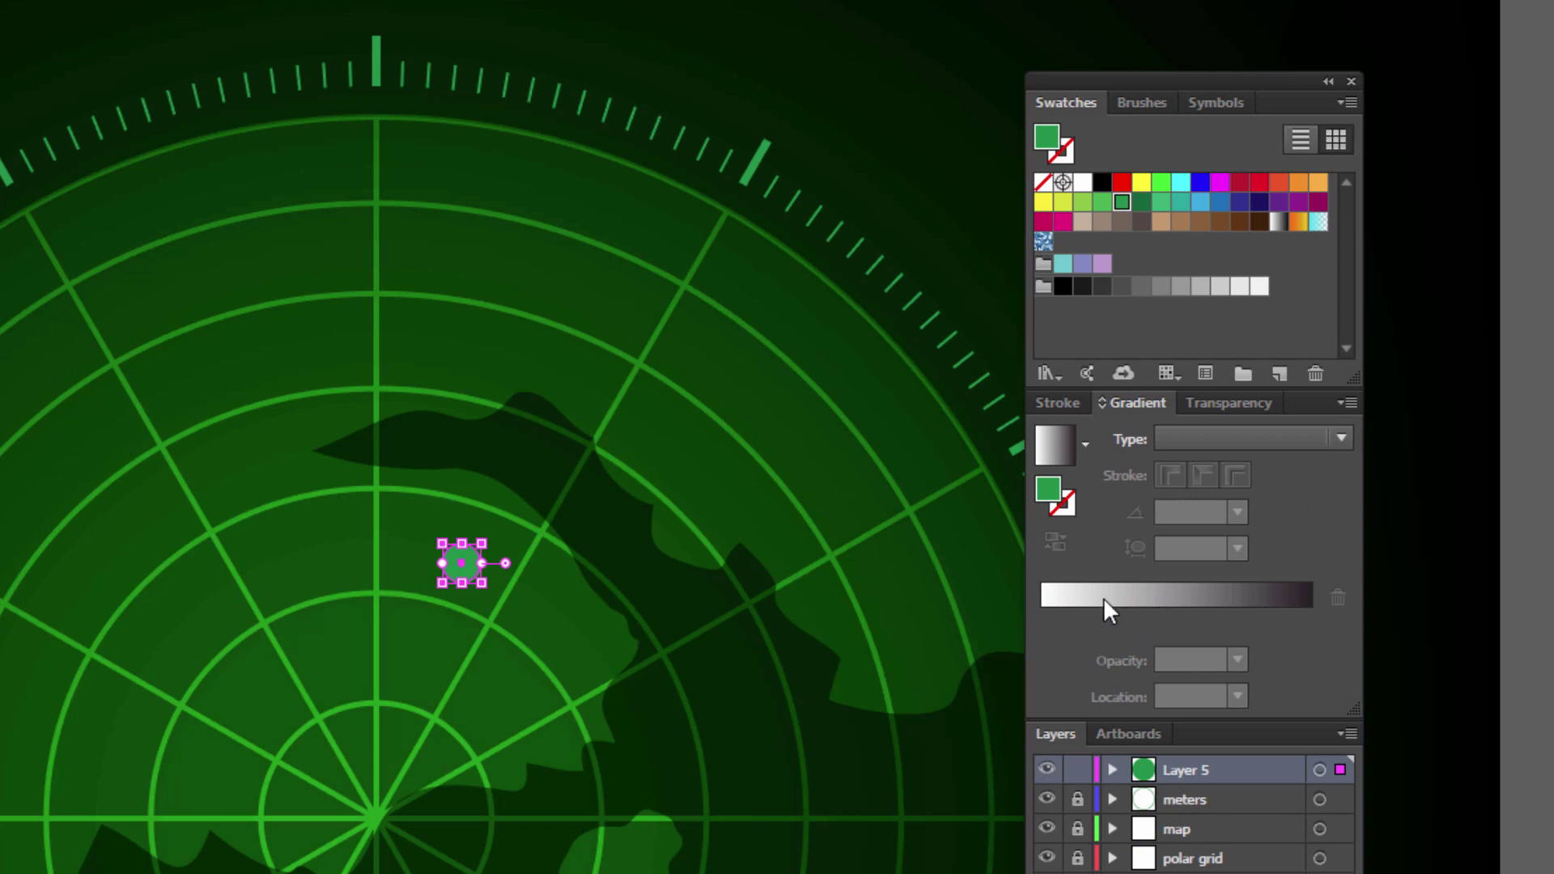
Give the circle a radial gradient with midpoint near 36% and a green inner stop.
{"action": "left_click", "coordinate": [1186, 597]}
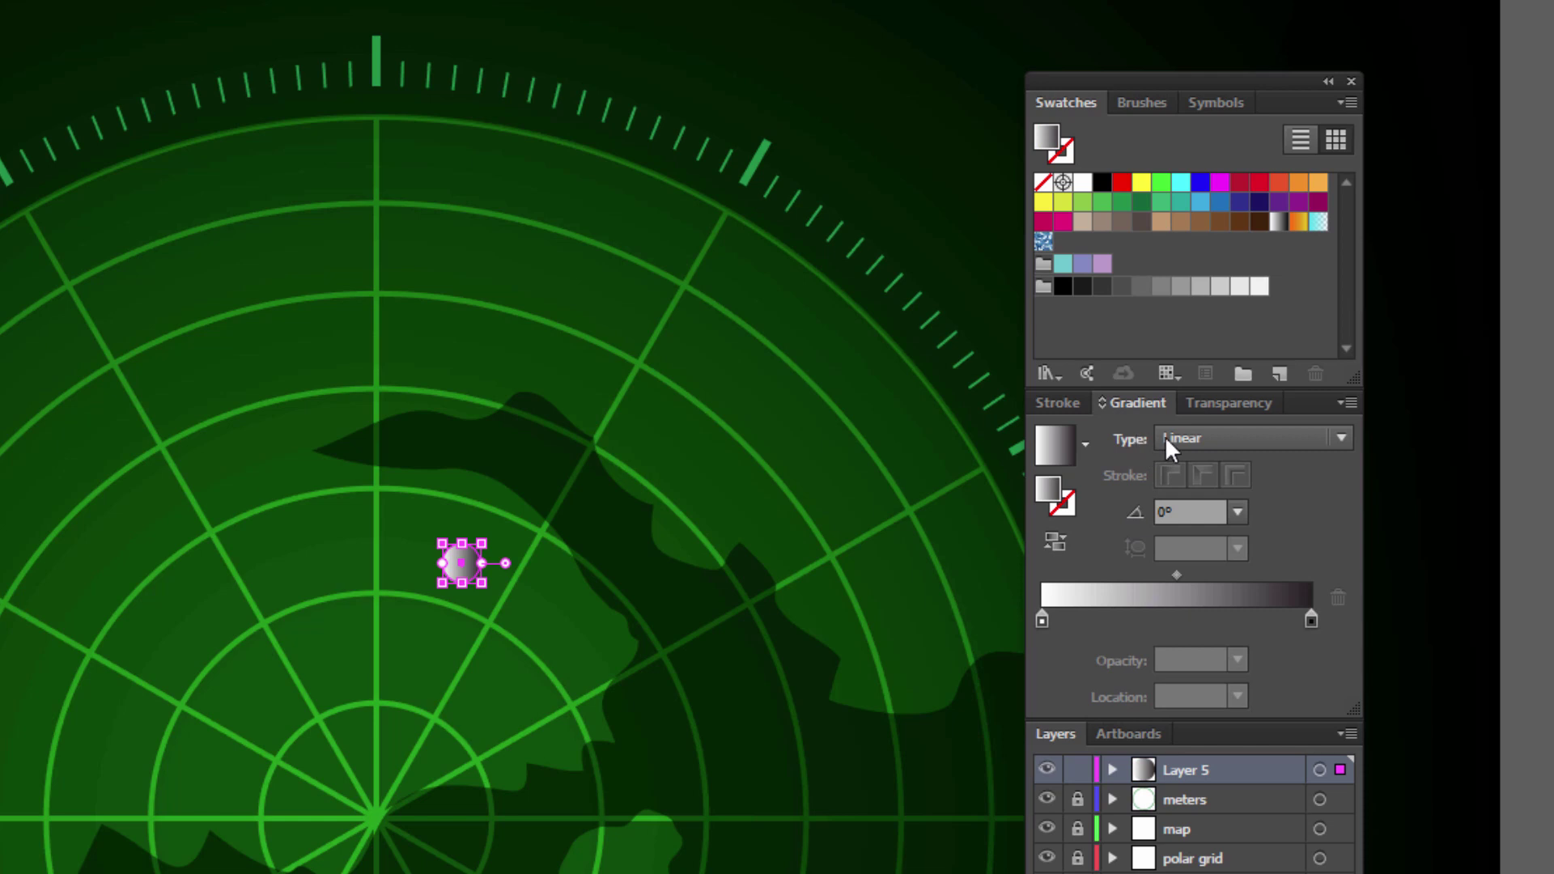
{"action": "left_click", "coordinate": [1227, 446]}
{"action": "left_click", "coordinate": [1211, 498]}
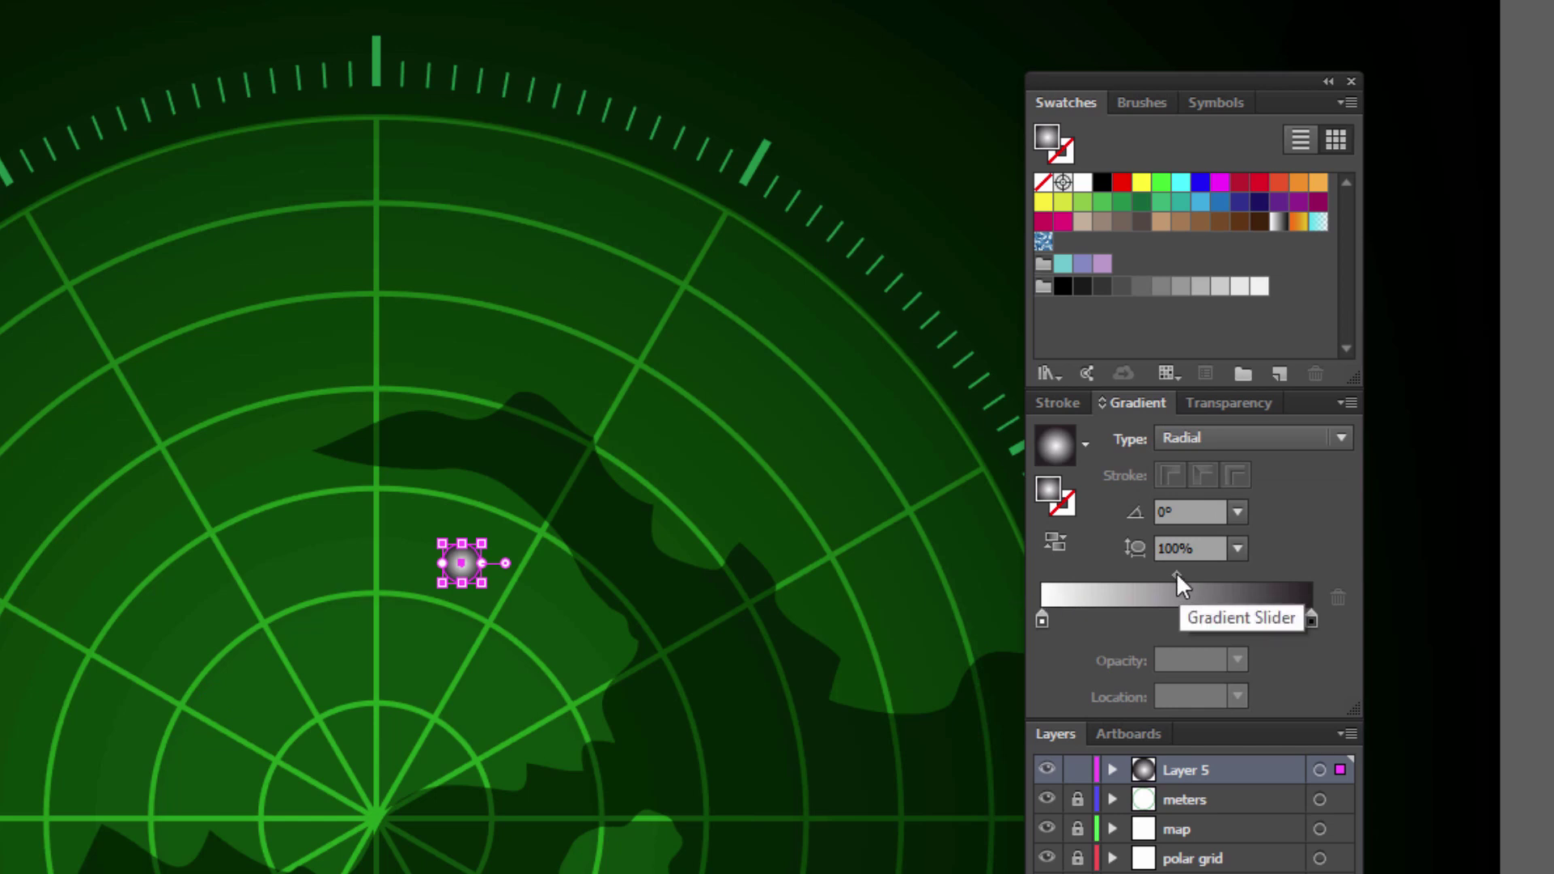
{"action": "left_click_drag", "start_coordinate": [1177, 571], "coordinate": [1137, 571]}
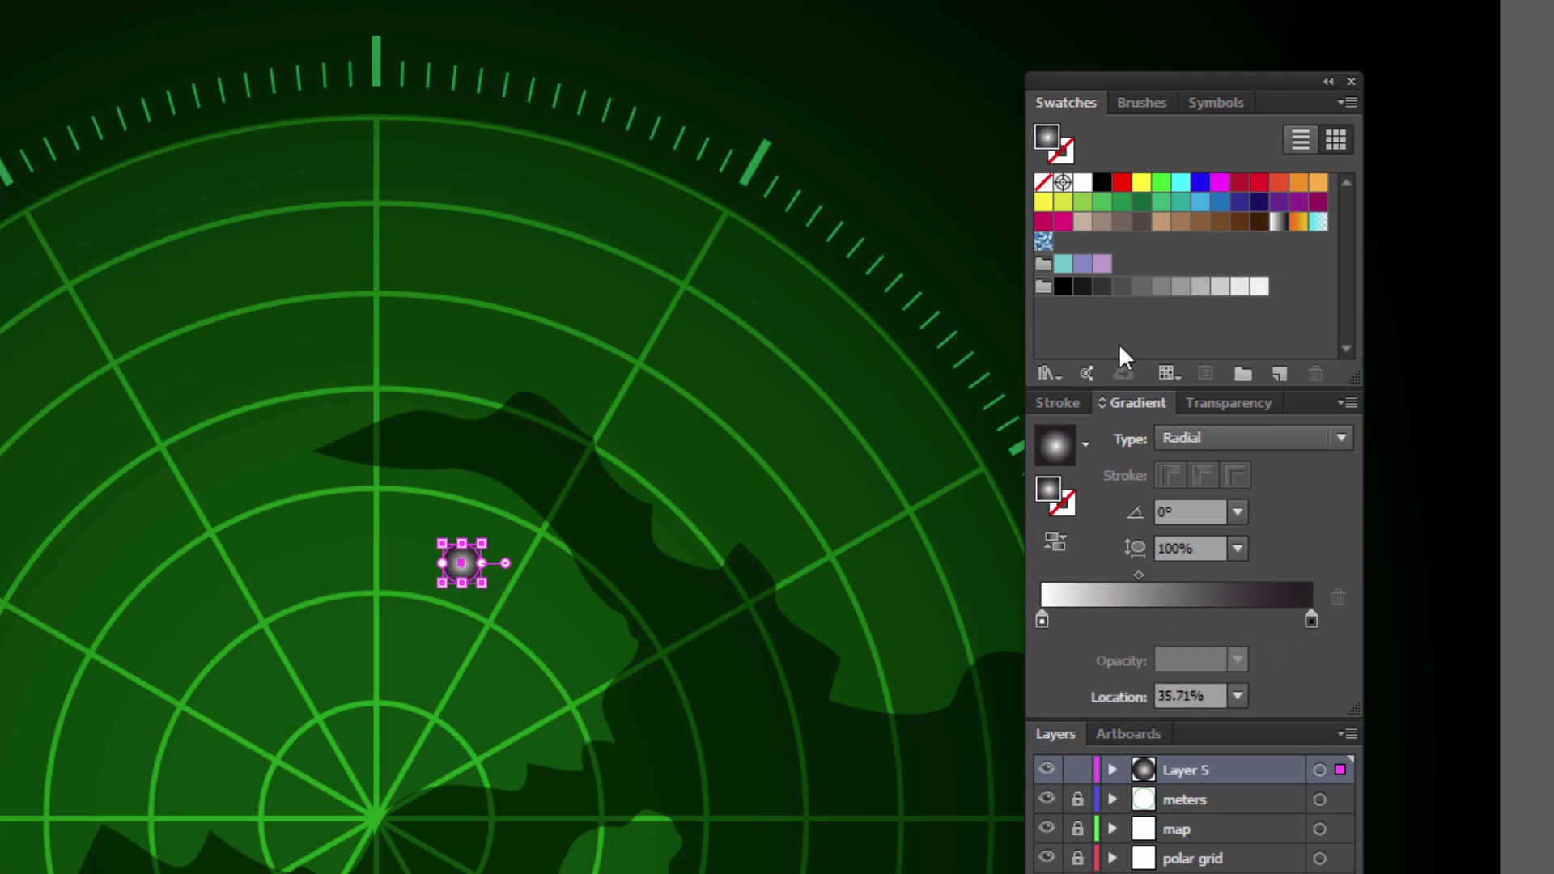
{"action": "left_click_drag", "start_coordinate": [1161, 184], "coordinate": [1051, 607]}
{"action": "left_click_drag", "start_coordinate": [1040, 617], "coordinate": [1039, 617]}
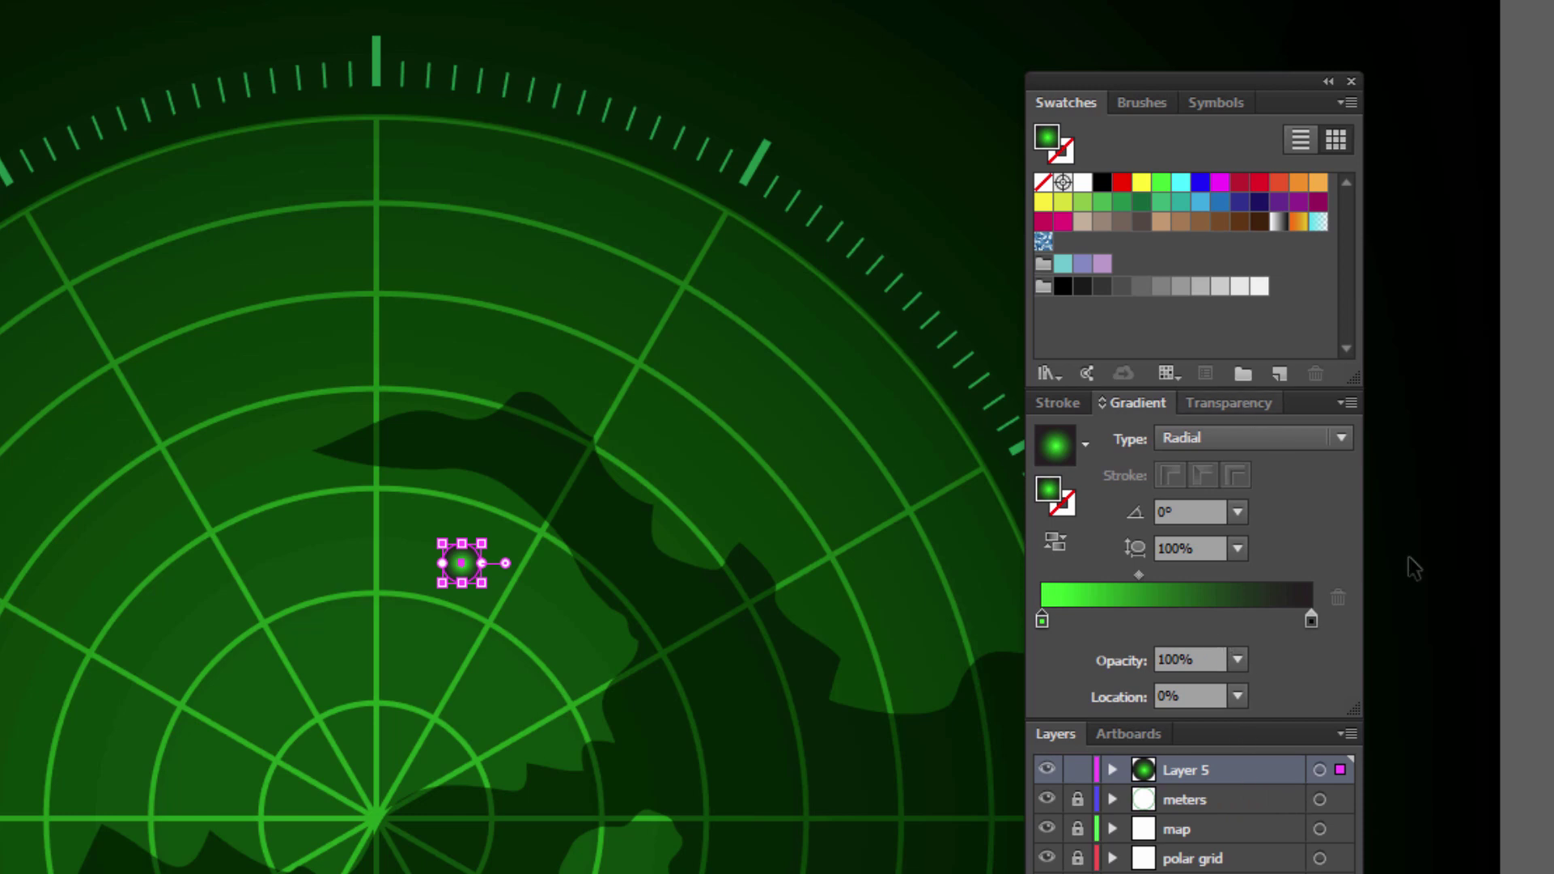
Set the blip's blending mode to Screen and check its glow on the radar.
{"action": "left_click", "coordinate": [1229, 404]}
{"action": "left_click", "coordinate": [1094, 437]}
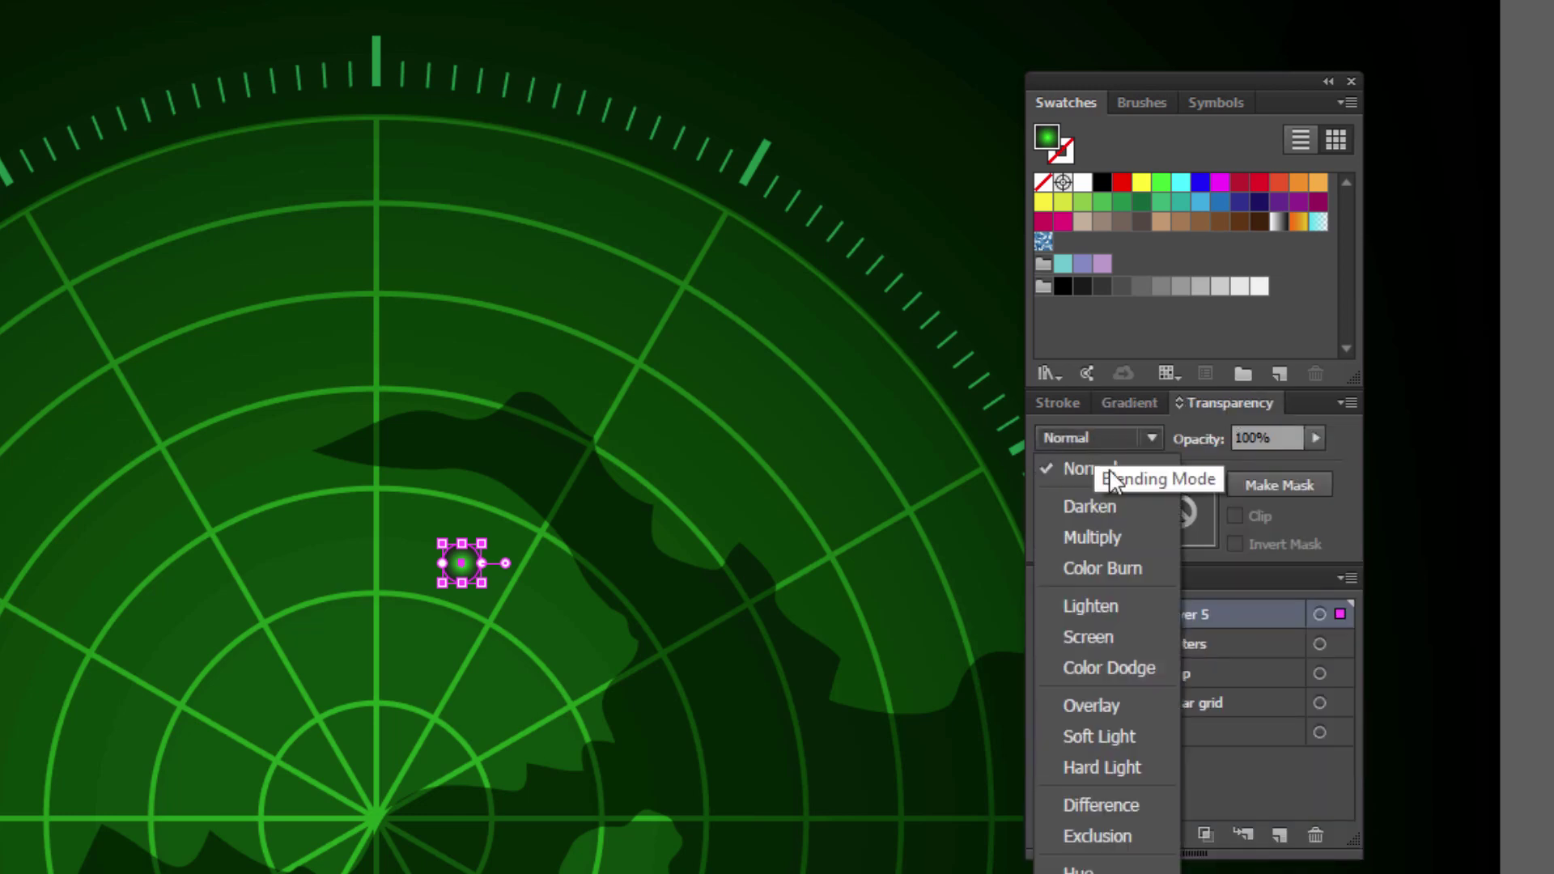
{"action": "left_click", "coordinate": [1119, 634]}
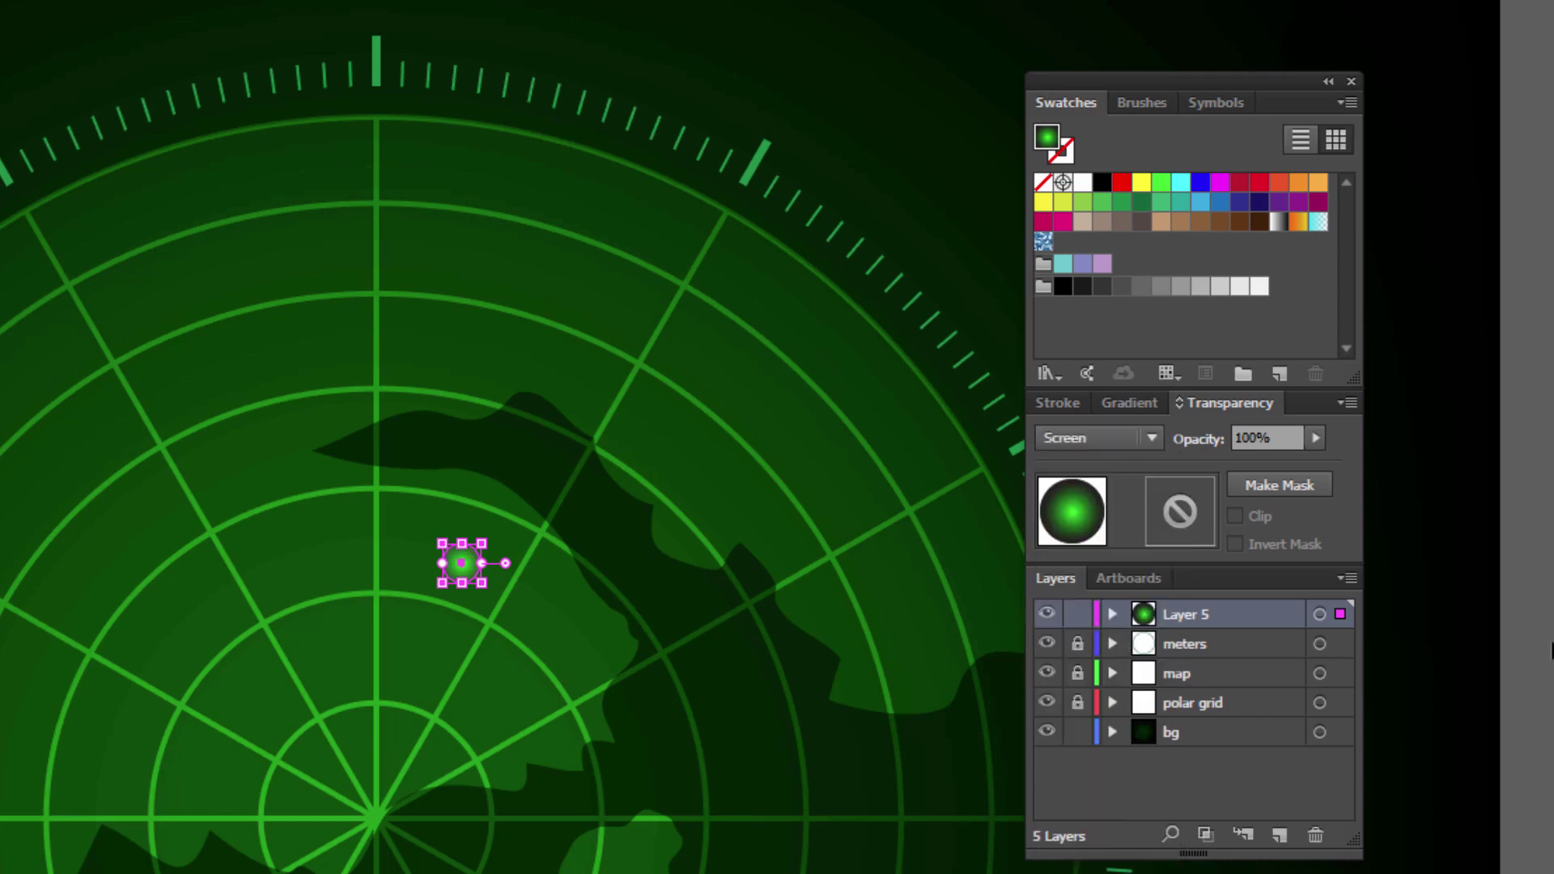
{"action": "left_click", "coordinate": [90, 711]}
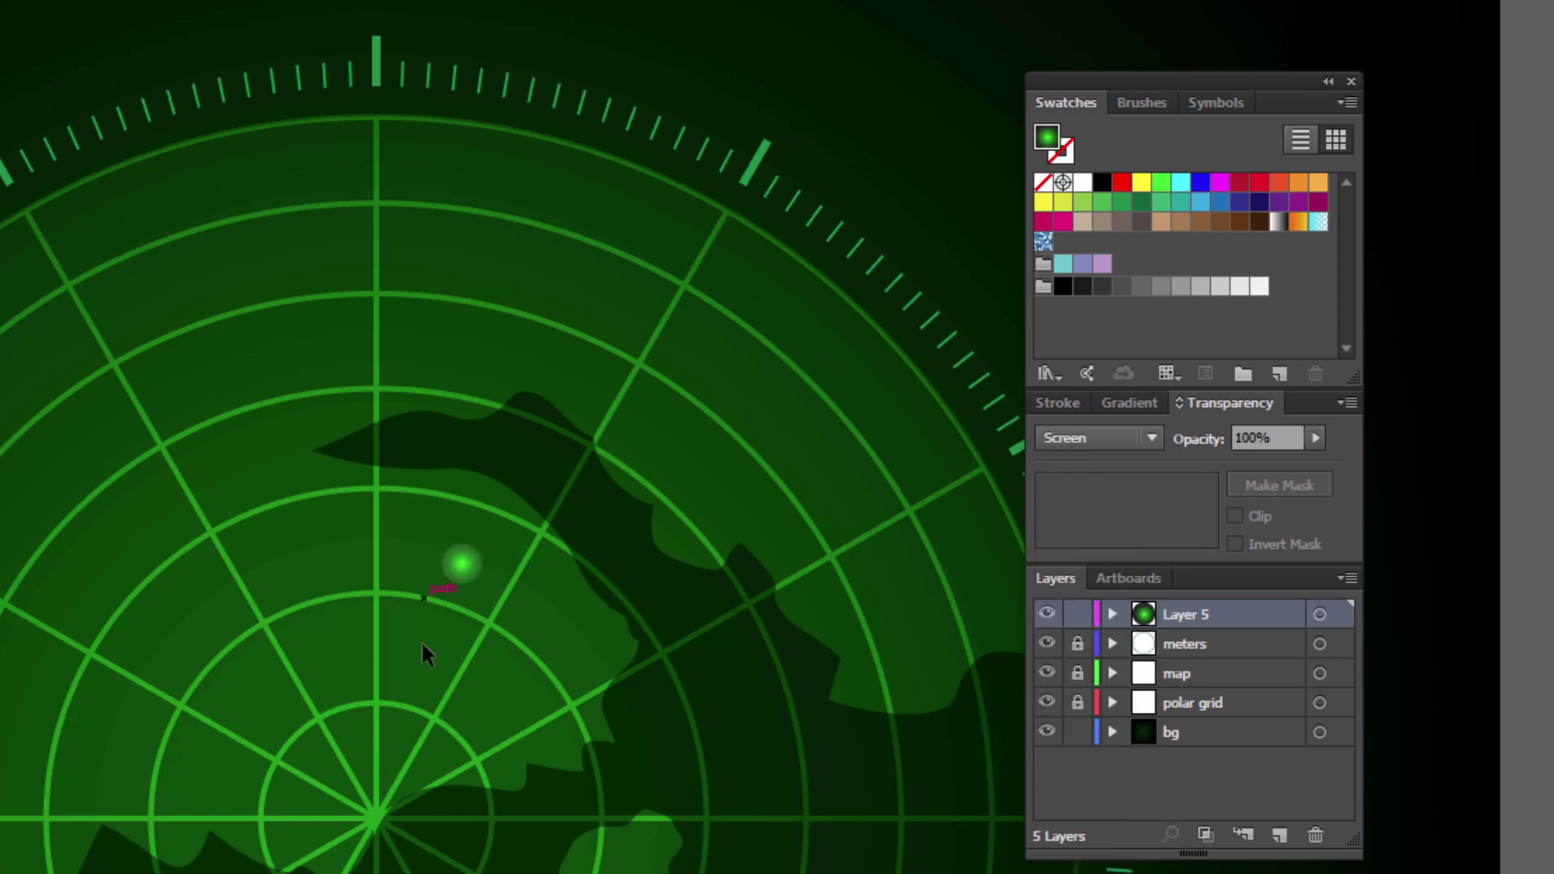
{"action": "left_click", "coordinate": [459, 565]}
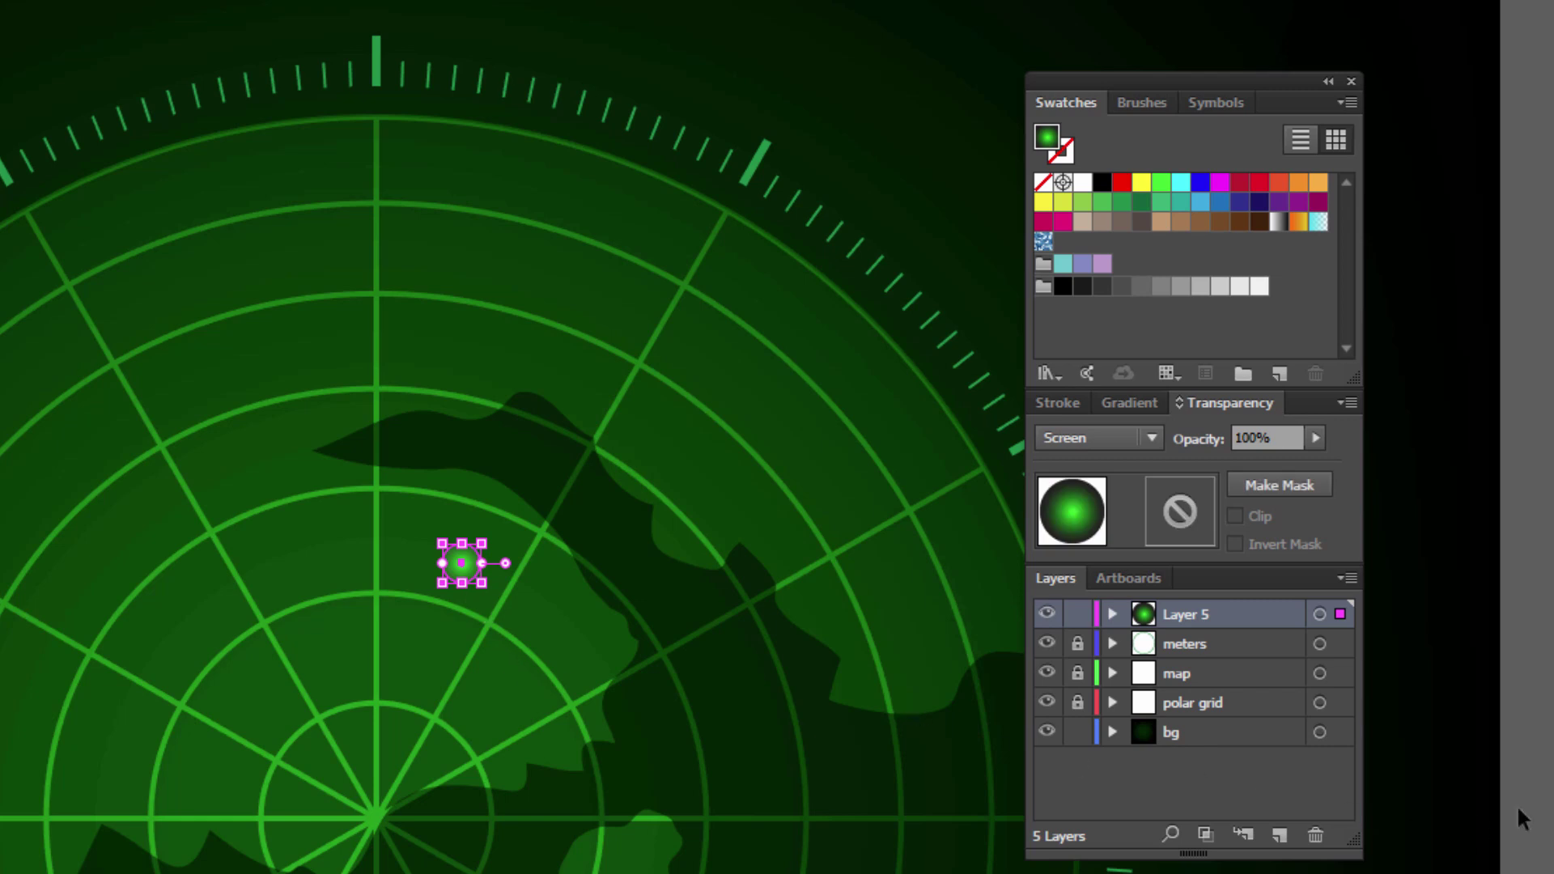
{"action": "left_click", "coordinate": [492, 629]}
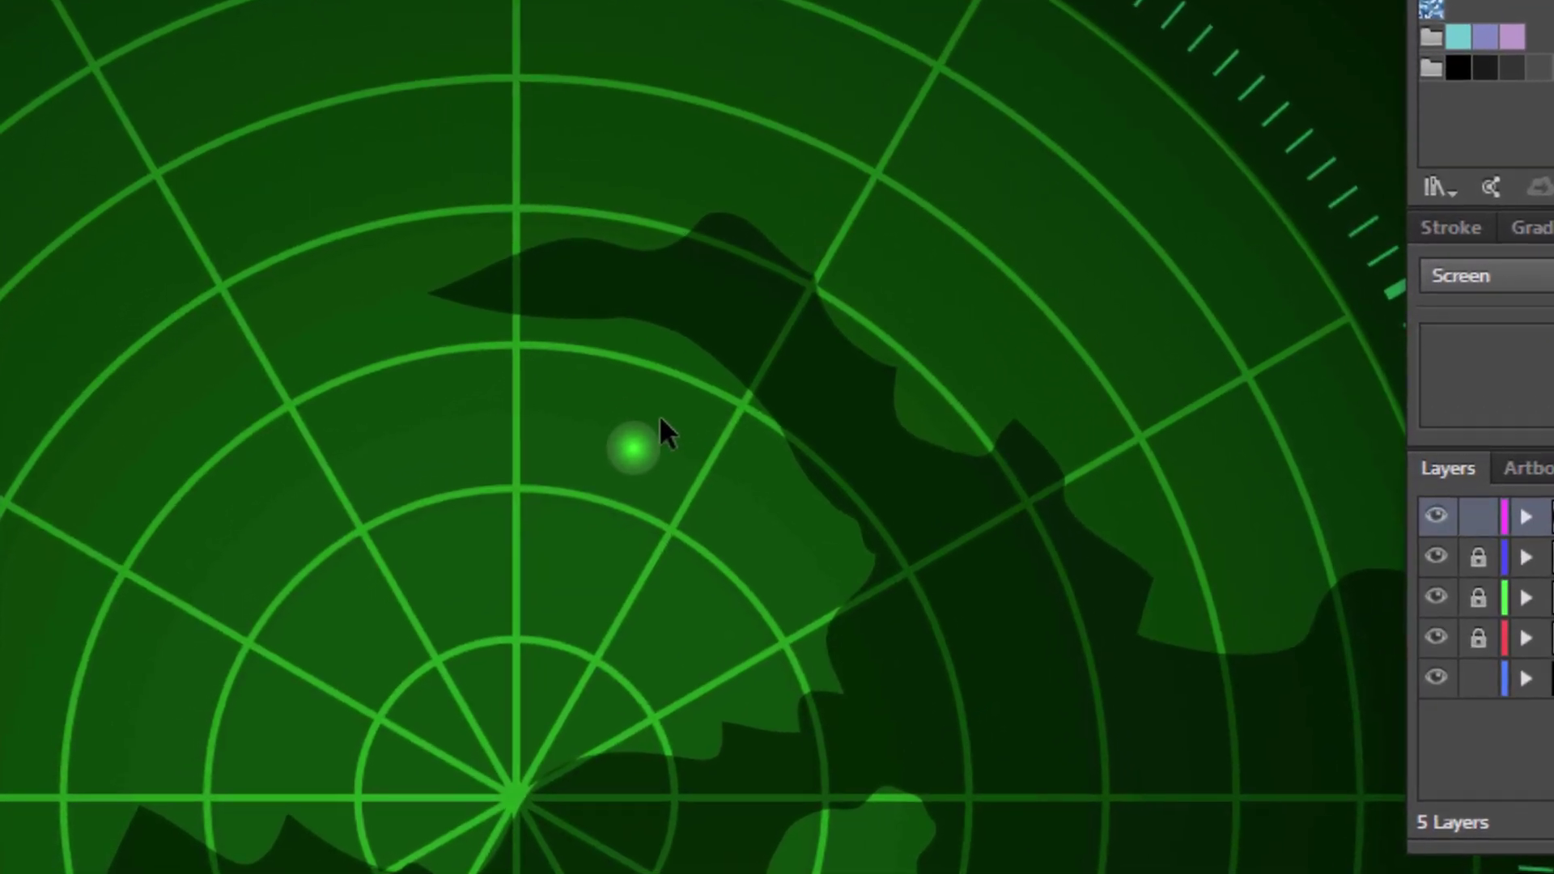
Select the green glow dot and make its gradient's outer stop black.
{"action": "left_click", "coordinate": [634, 447]}
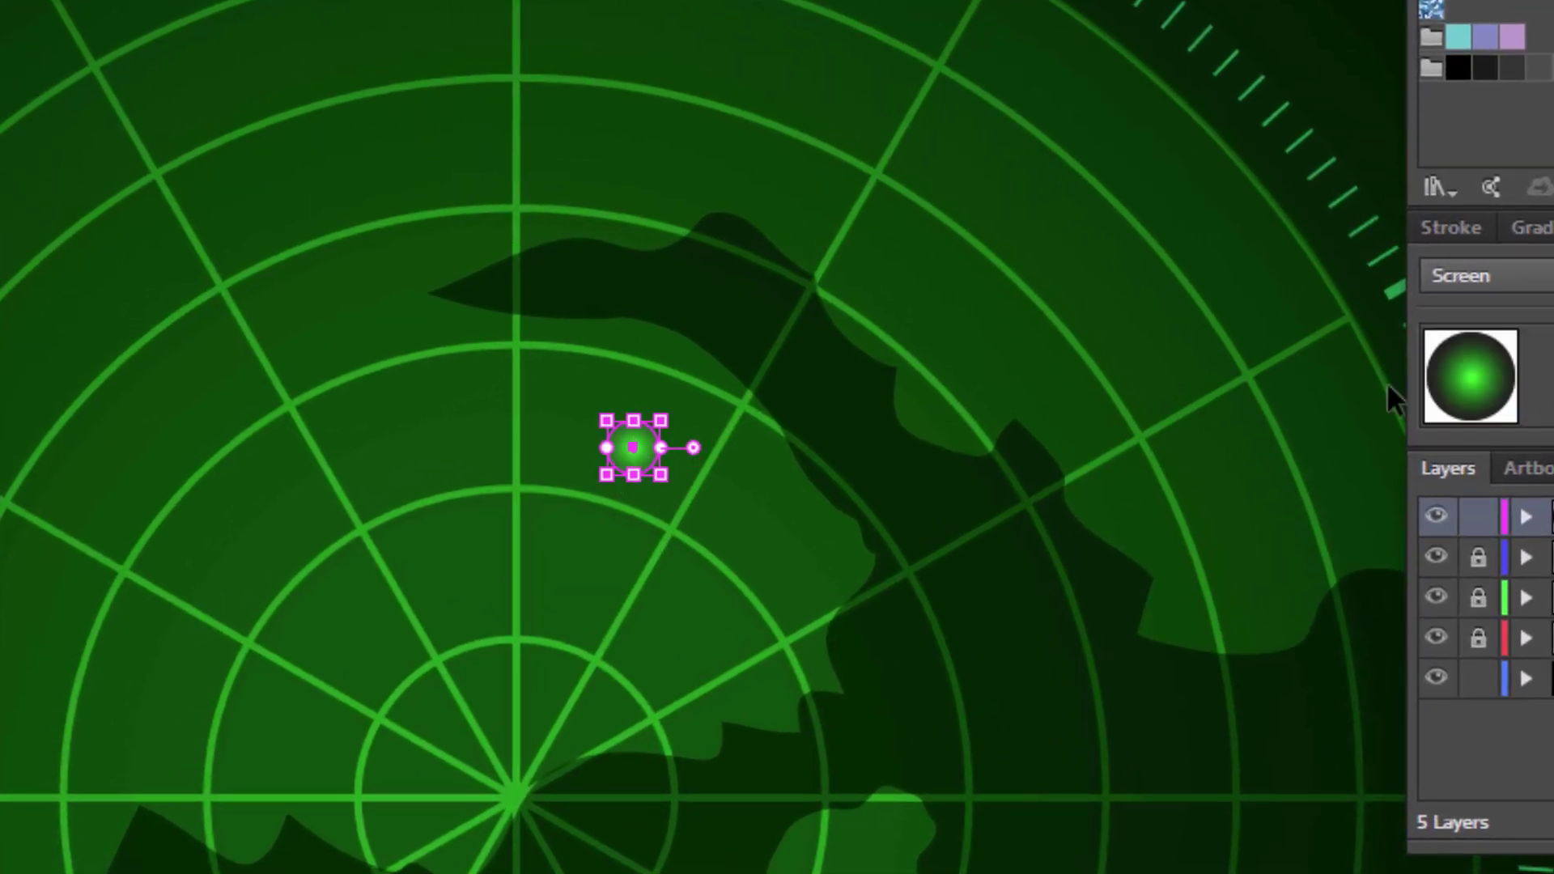
{"action": "left_click", "coordinate": [1533, 227]}
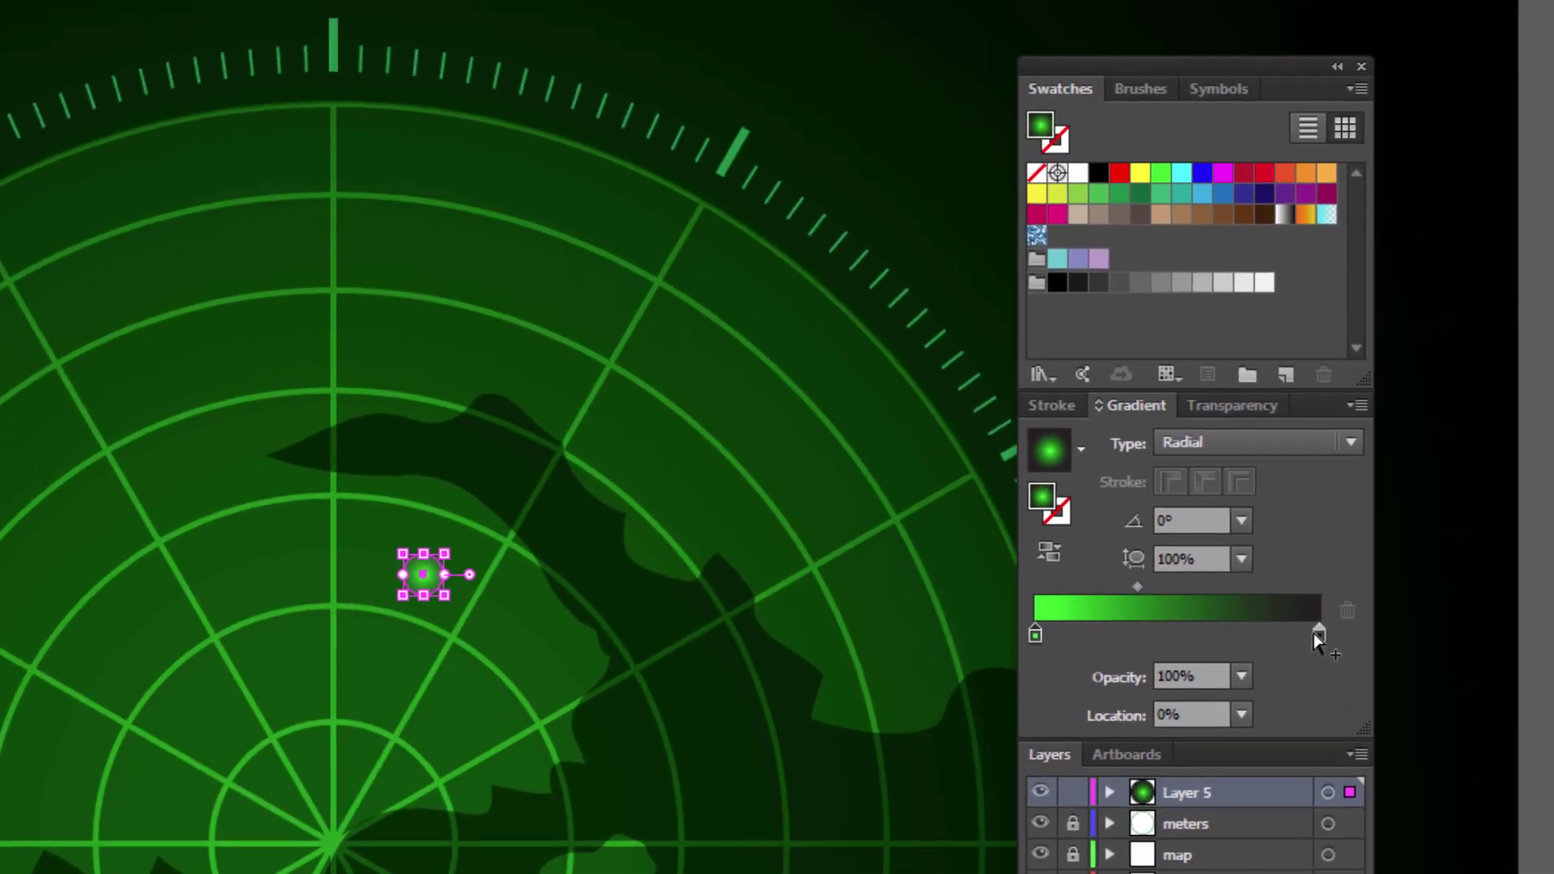
{"action": "left_click", "coordinate": [1319, 634]}
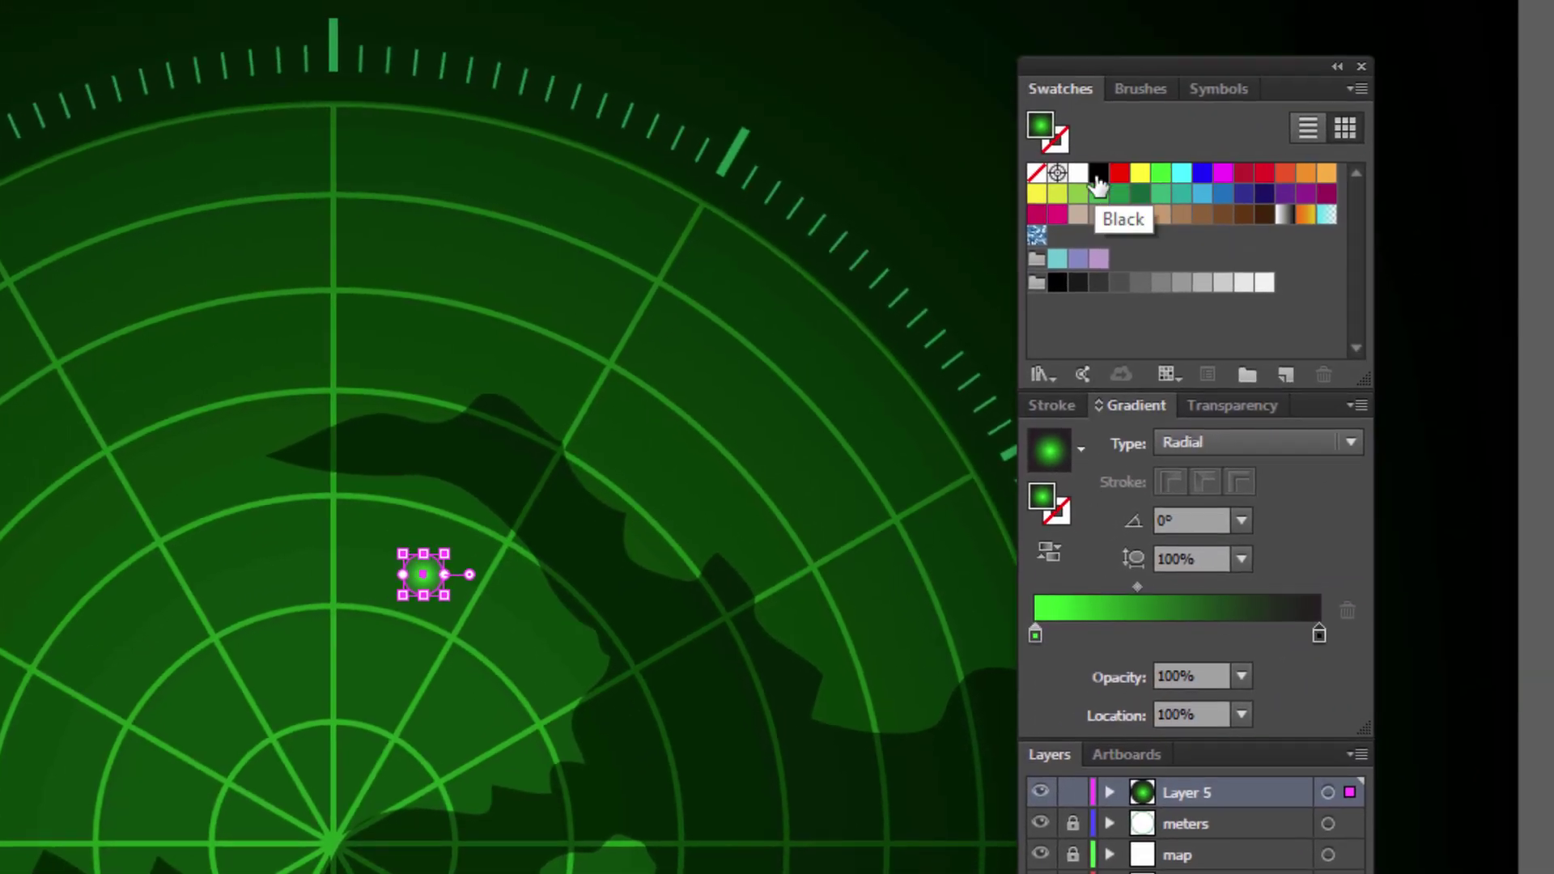
{"action": "left_click_drag", "start_coordinate": [1098, 185], "coordinate": [1321, 638]}
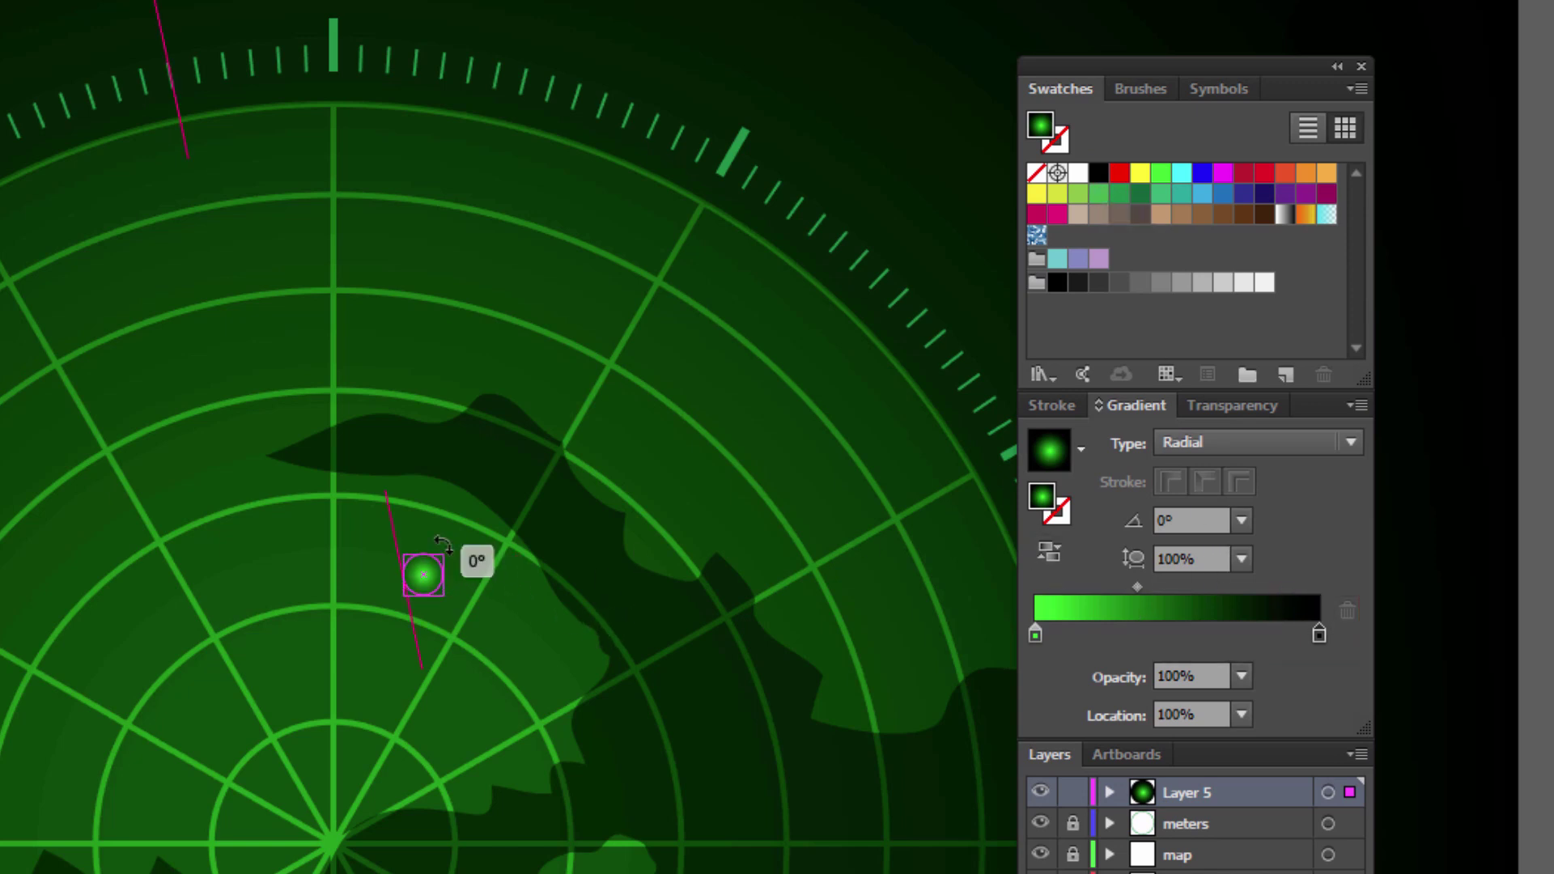
Enlarge the glow, tighten it with an added black stop and midpoint near 22%, and move it up-right.
{"action": "left_click_drag", "start_coordinate": [444, 554], "coordinate": [527, 472]}
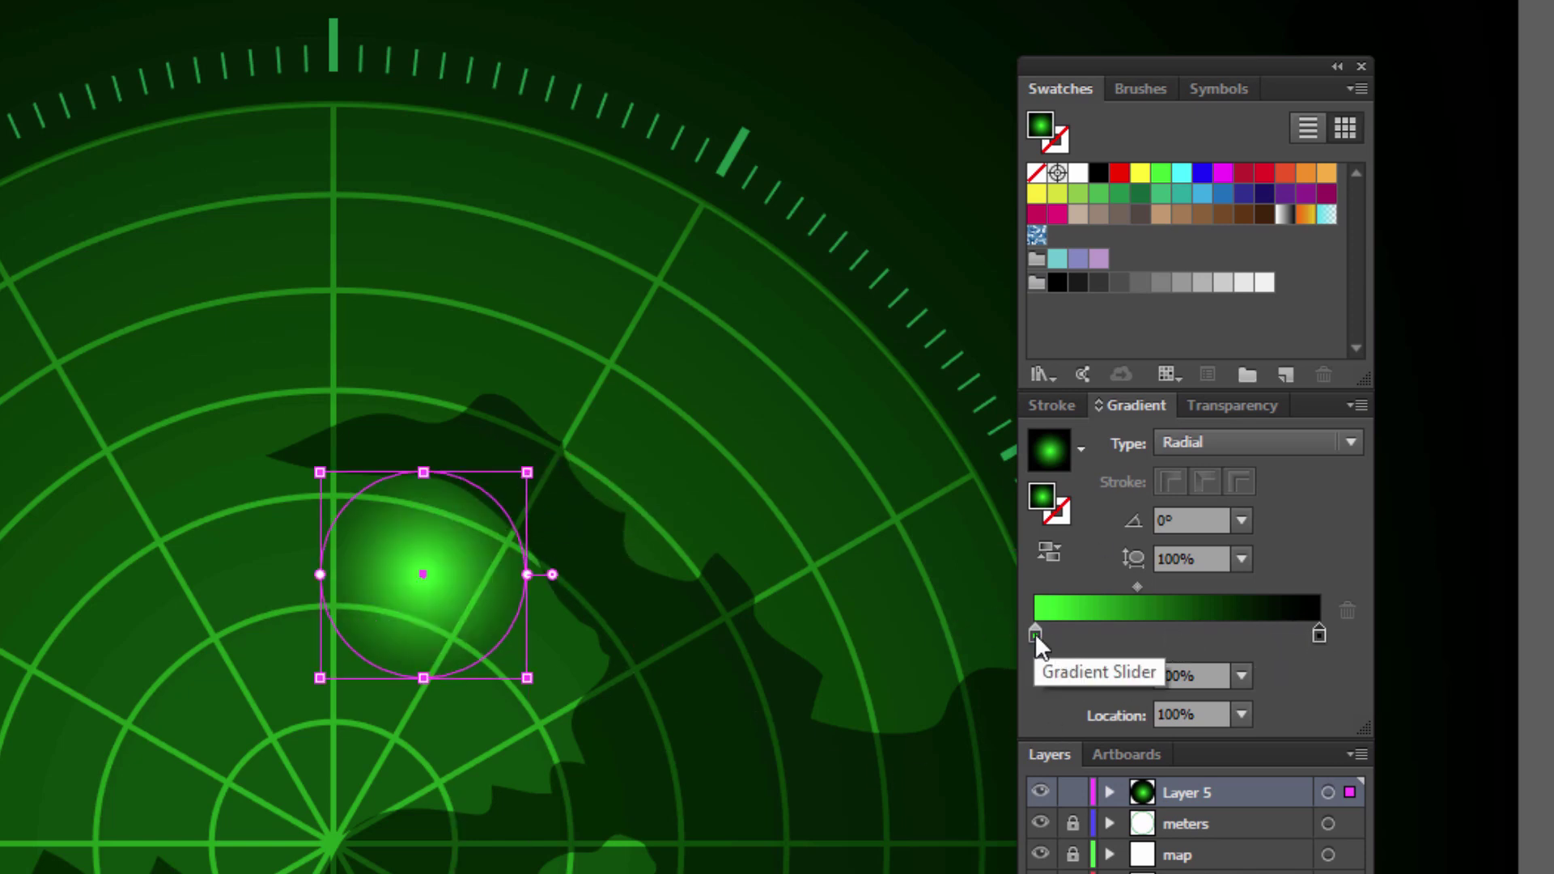
{"action": "mouse_move", "coordinate": [1035, 633]}
{"action": "left_mouse_down"}
{"action": "mouse_move", "coordinate": [1119, 633]}
{"action": "mouse_move", "coordinate": [1102, 629]}
{"action": "left_mouse_up"}
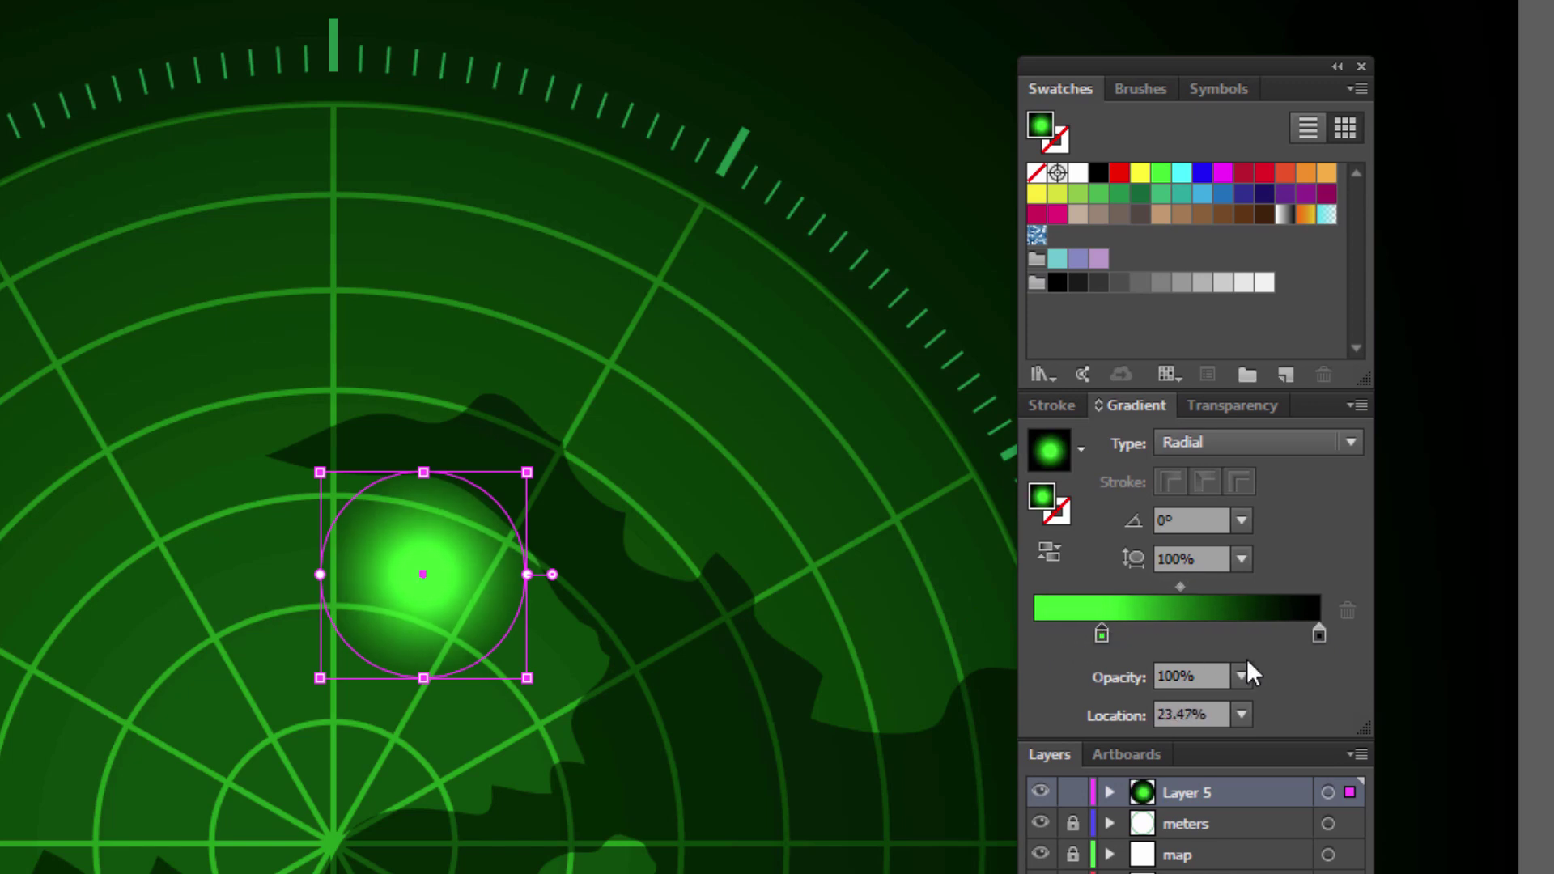
{"action": "left_click_drag", "start_coordinate": [1321, 636], "coordinate": [1197, 635]}
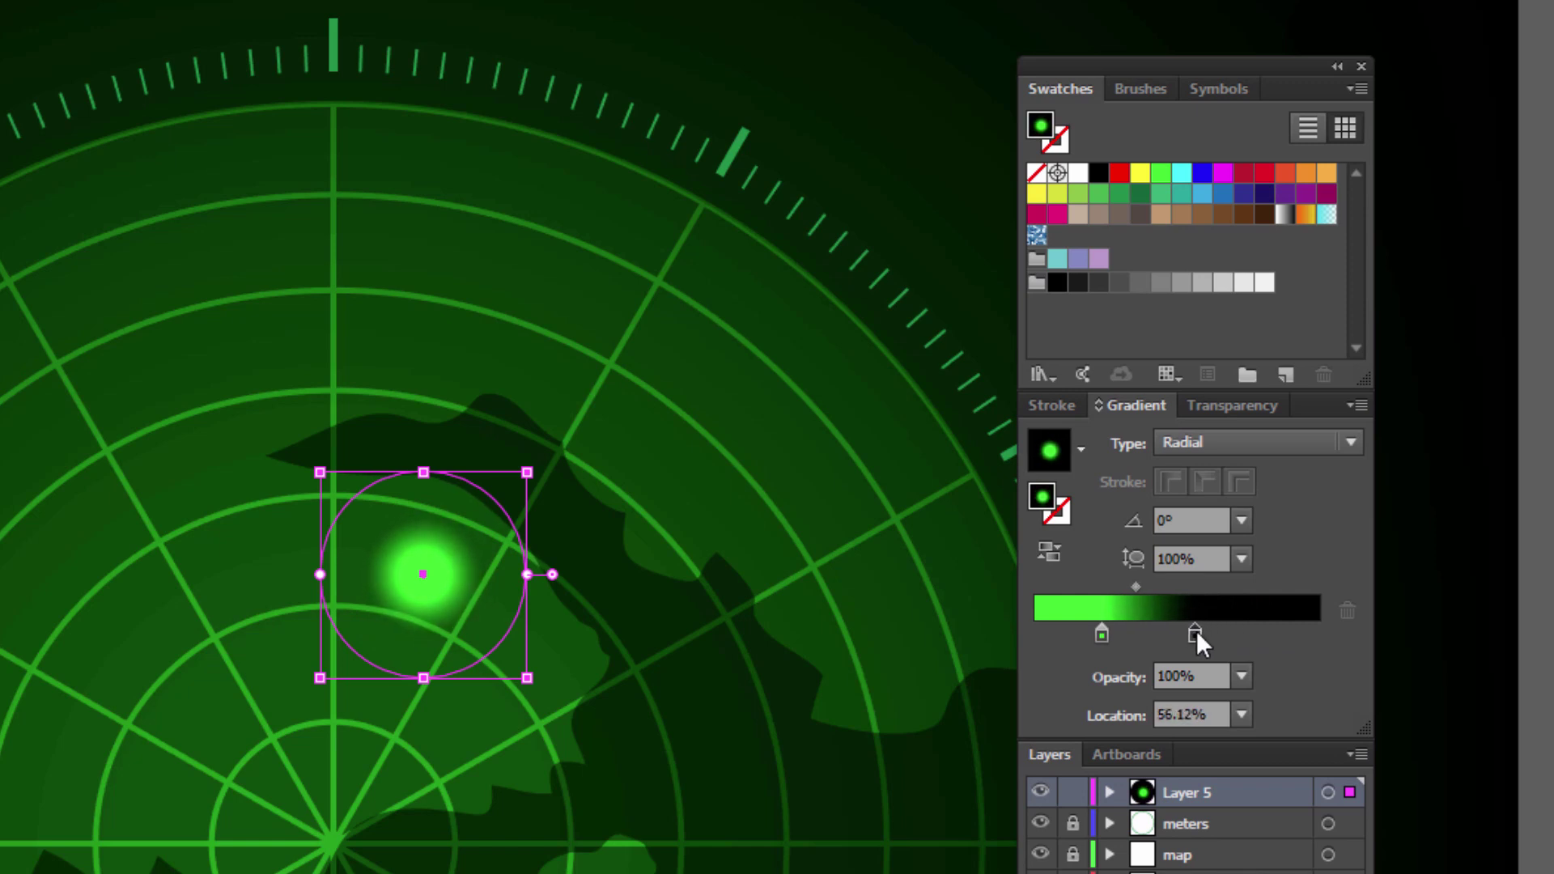
{"action": "left_click_drag", "start_coordinate": [1136, 588], "coordinate": [1124, 591]}
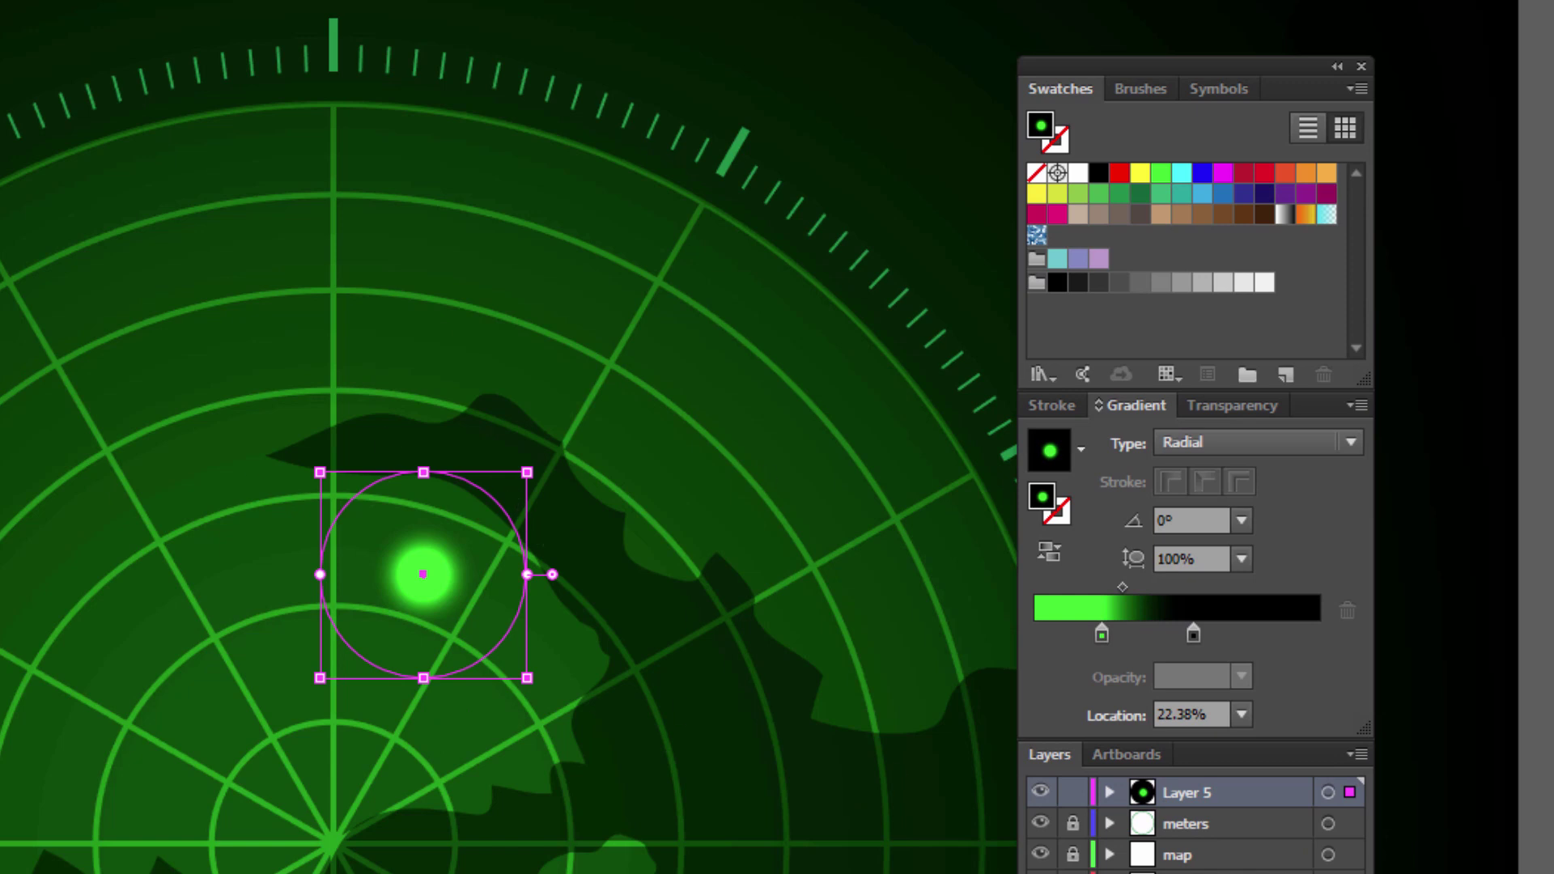
{"action": "mouse_move", "coordinate": [431, 588]}
{"action": "left_mouse_down"}
{"action": "mouse_move", "coordinate": [676, 483]}
{"action": "mouse_move", "coordinate": [677, 465]}
{"action": "left_mouse_up"}
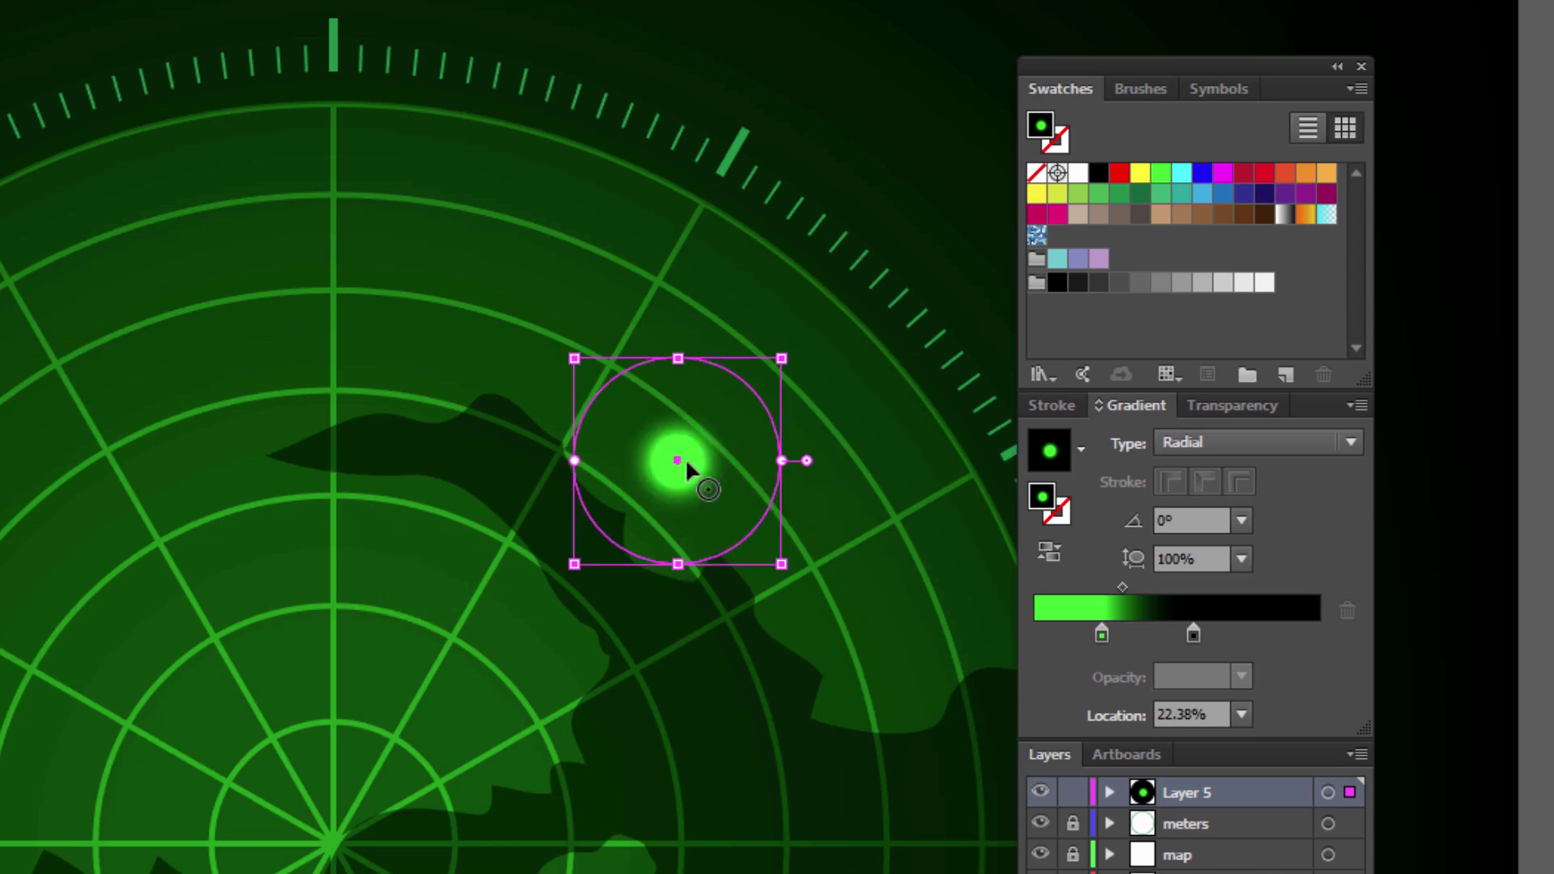
Alt-drag copies of the glowing blip across the upper radar in varied sizes, then deselect and zoom out.
{"action": "left_click_drag", "start_coordinate": [684, 458], "coordinate": [437, 589]}
{"action": "left_click_drag", "start_coordinate": [528, 484], "coordinate": [483, 511]}
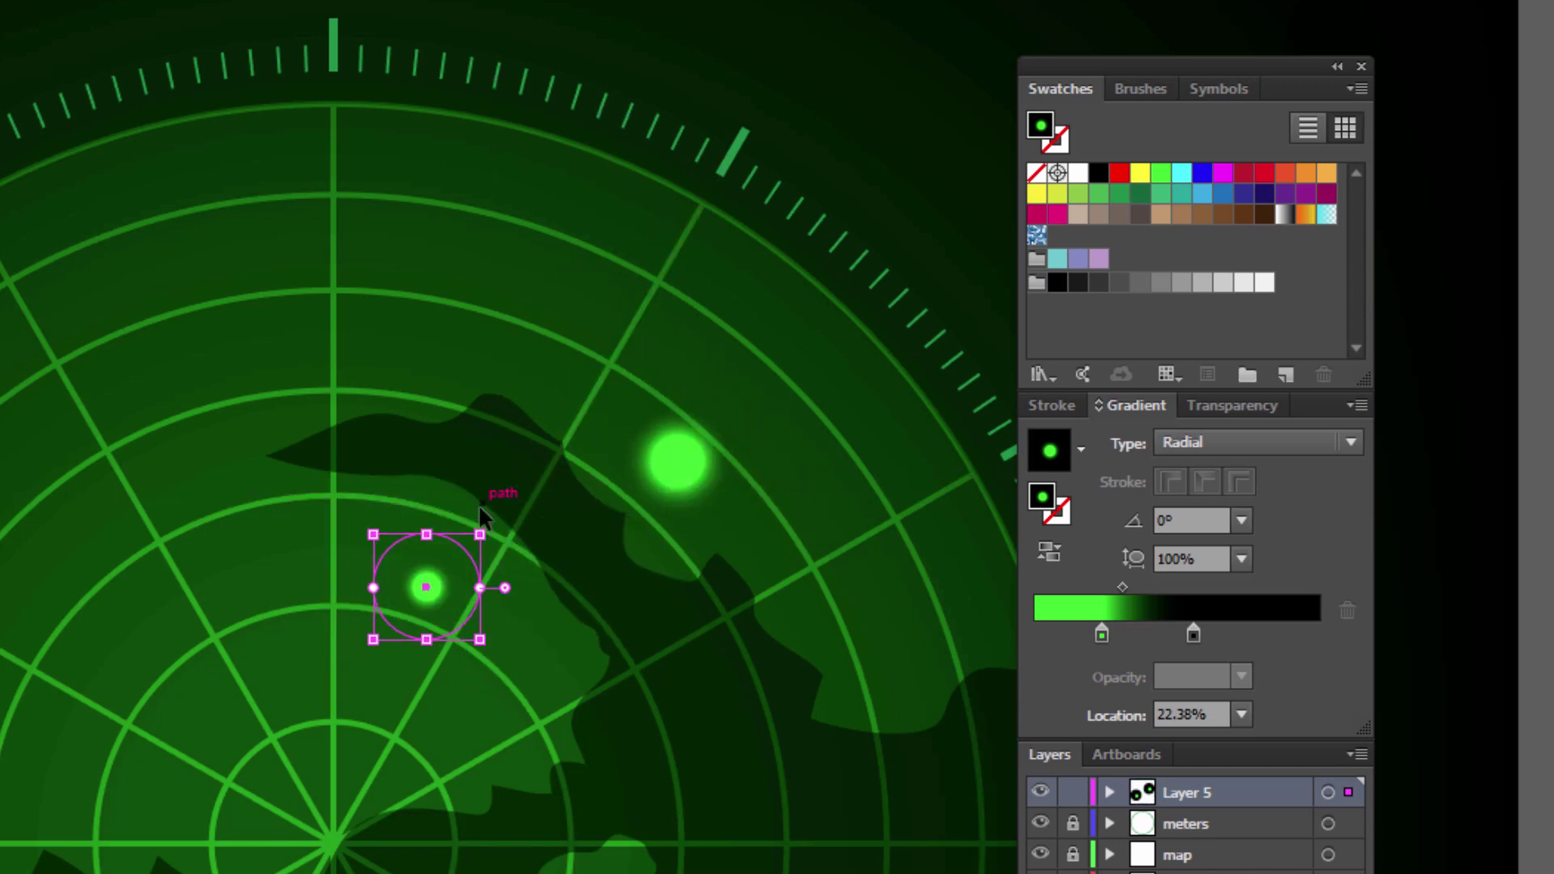
{"action": "left_click", "coordinate": [671, 451]}
{"action": "left_click_drag", "start_coordinate": [662, 452], "coordinate": [488, 311]}
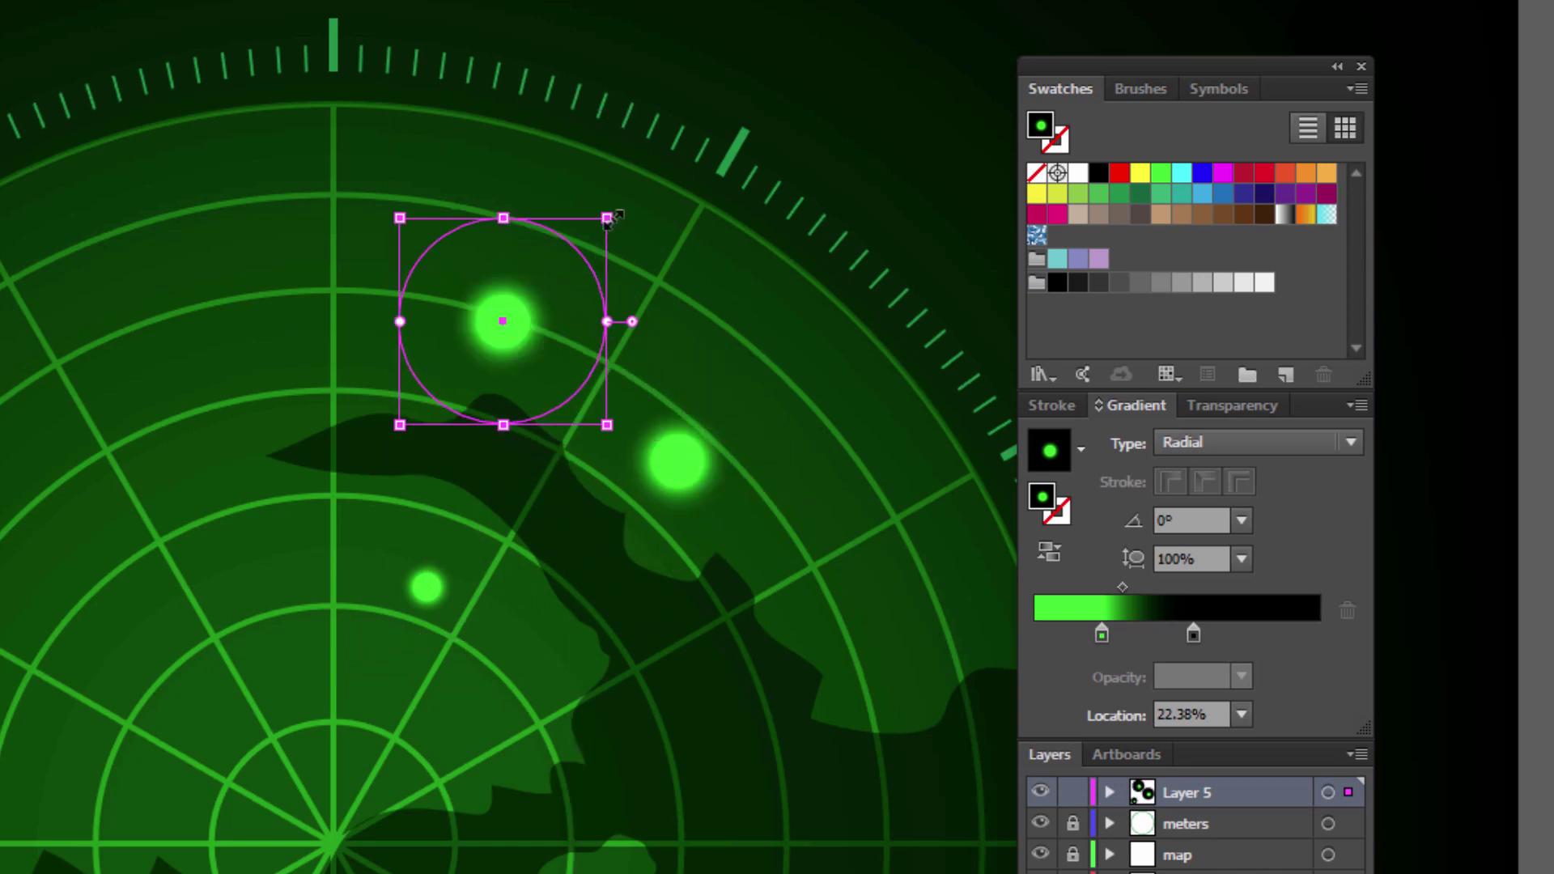
{"action": "mouse_move", "coordinate": [609, 219]}
{"action": "left_mouse_down"}
{"action": "mouse_move", "coordinate": [336, 515]}
{"action": "mouse_move", "coordinate": [369, 339]}
{"action": "mouse_move", "coordinate": [320, 390]}
{"action": "left_mouse_up"}
{"action": "left_click_drag", "start_coordinate": [321, 389], "coordinate": [381, 382]}
{"action": "left_click_drag", "start_coordinate": [337, 444], "coordinate": [375, 645]}
{"action": "mouse_move", "coordinate": [296, 539]}
{"action": "left_mouse_down"}
{"action": "mouse_move", "coordinate": [261, 559]}
{"action": "mouse_move", "coordinate": [138, 416]}
{"action": "mouse_move", "coordinate": [17, 486]}
{"action": "mouse_move", "coordinate": [17, 520]}
{"action": "mouse_move", "coordinate": [94, 534]}
{"action": "mouse_move", "coordinate": [170, 476]}
{"action": "mouse_move", "coordinate": [82, 647]}
{"action": "mouse_move", "coordinate": [211, 297]}
{"action": "mouse_move", "coordinate": [287, 278]}
{"action": "left_mouse_up"}
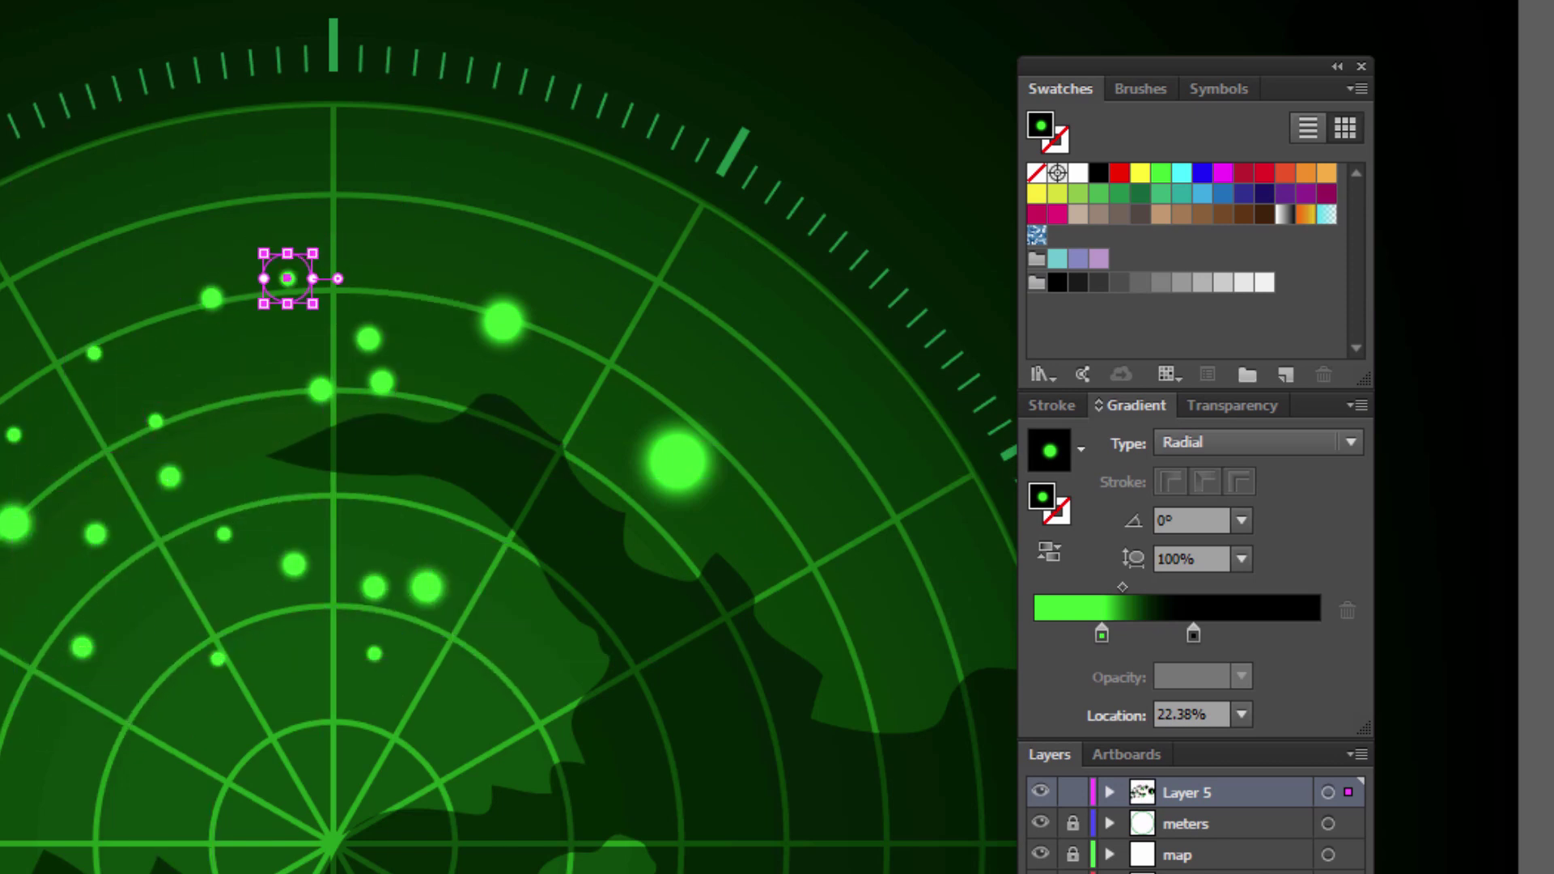
{"action": "key", "text": "ctrl+shift+a"}
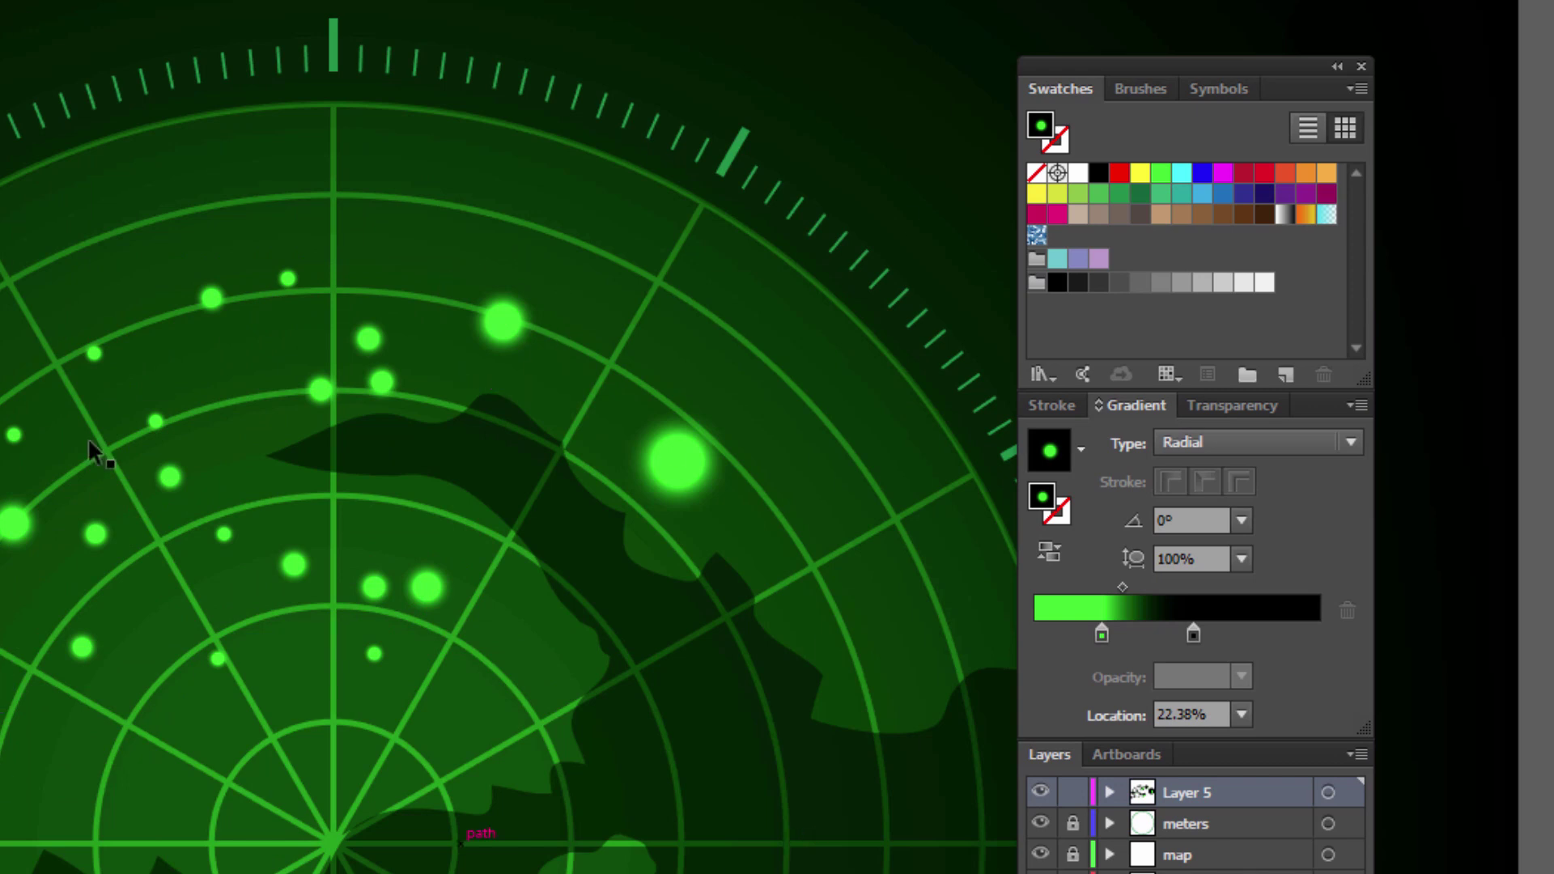
{"action": "key", "text": "ctrl+minus"}
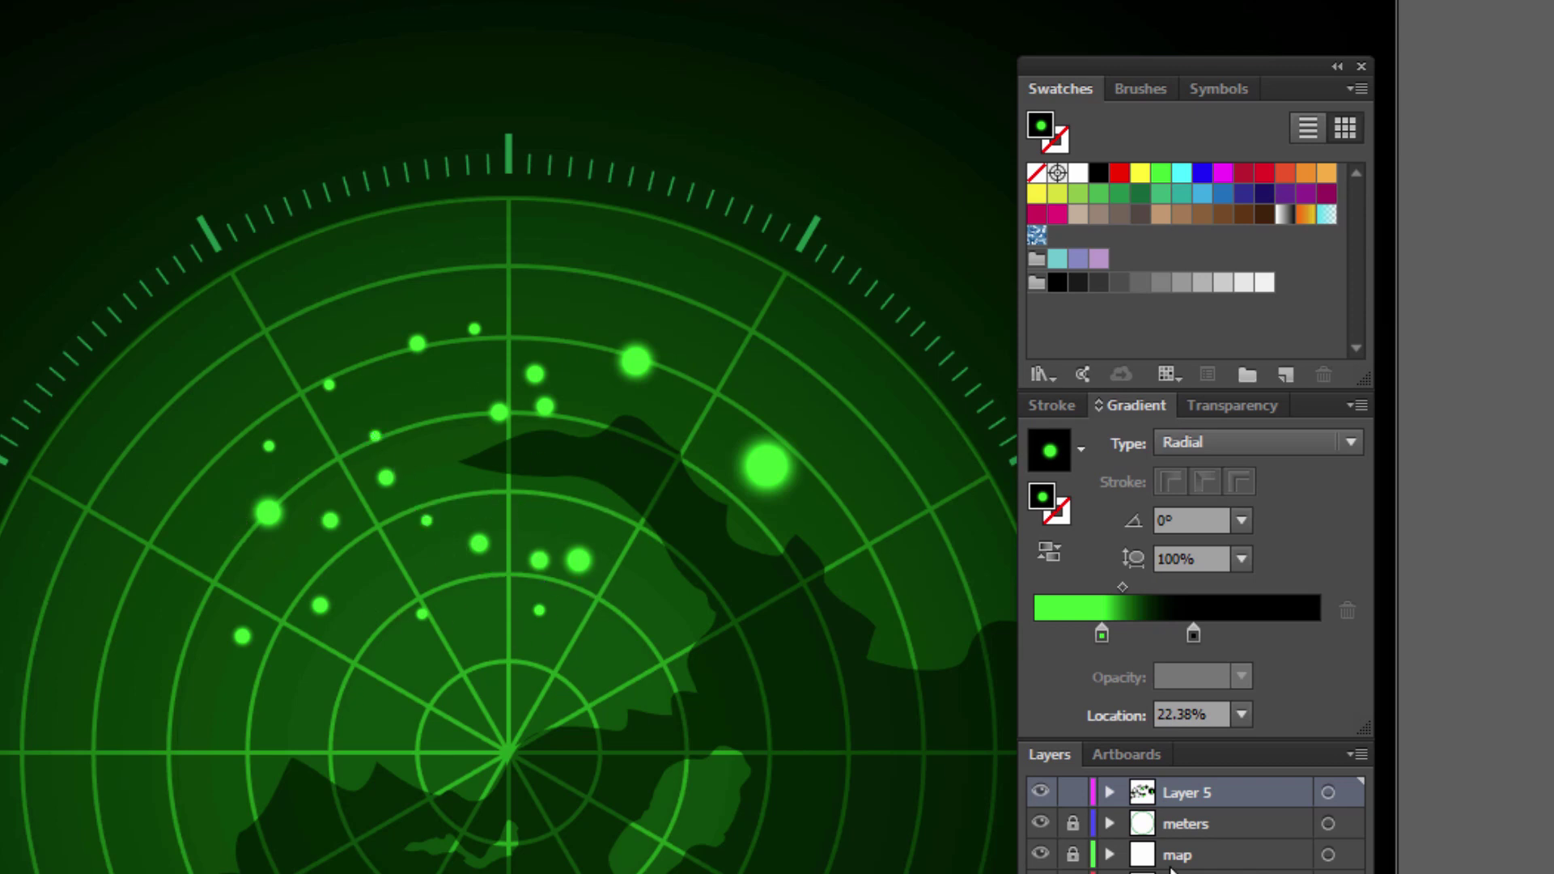
Rename the blips' layer (Layer 5) to 'light'.
{"action": "left_click", "coordinate": [1351, 794]}
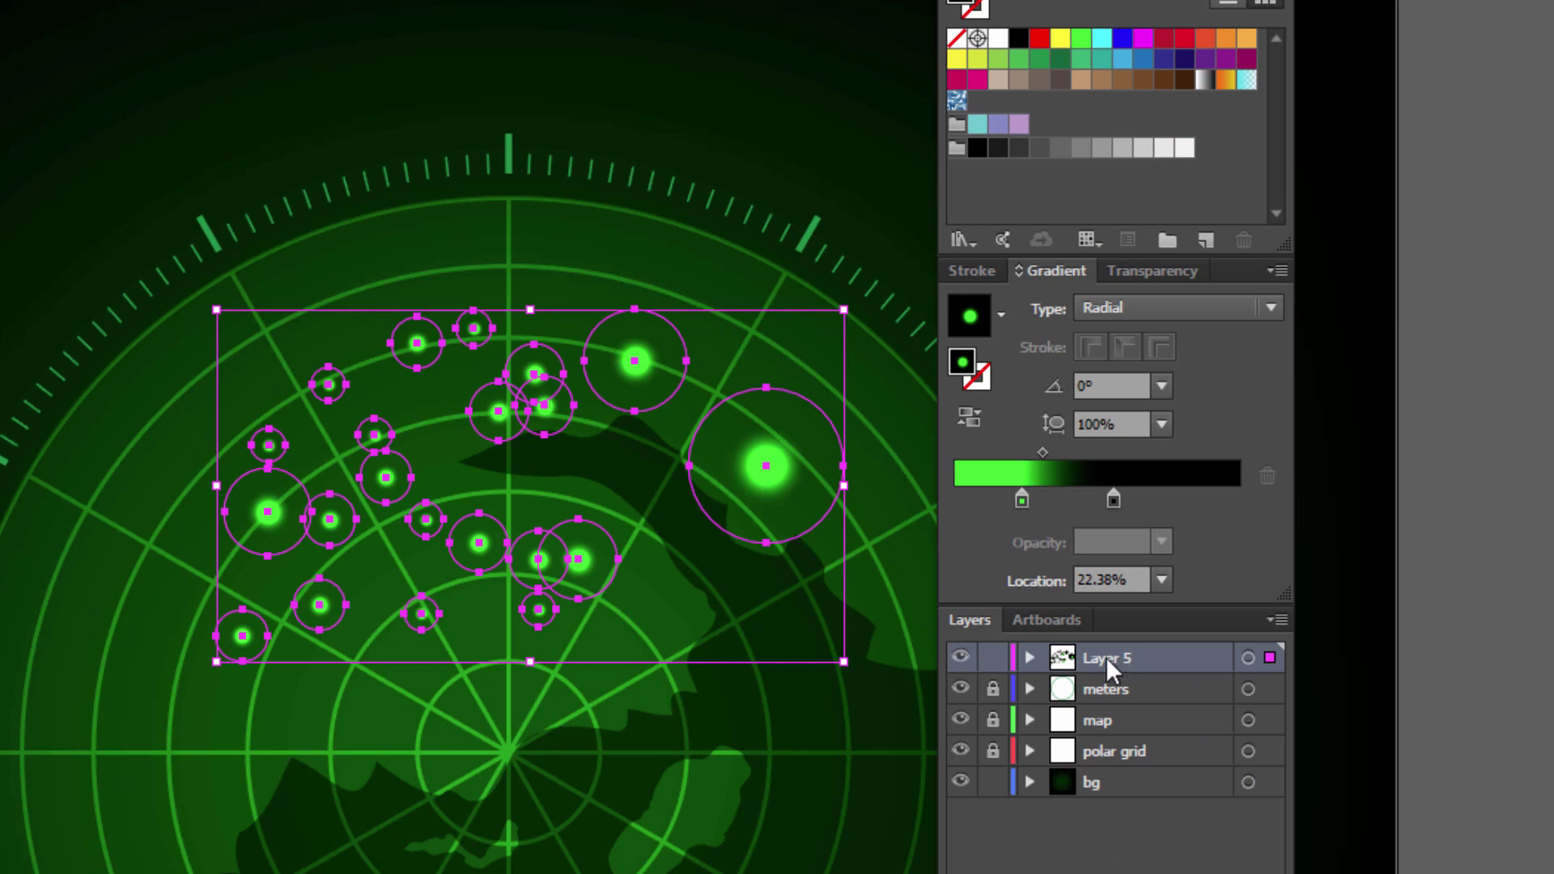
{"action": "double_click", "coordinate": [1100, 654]}
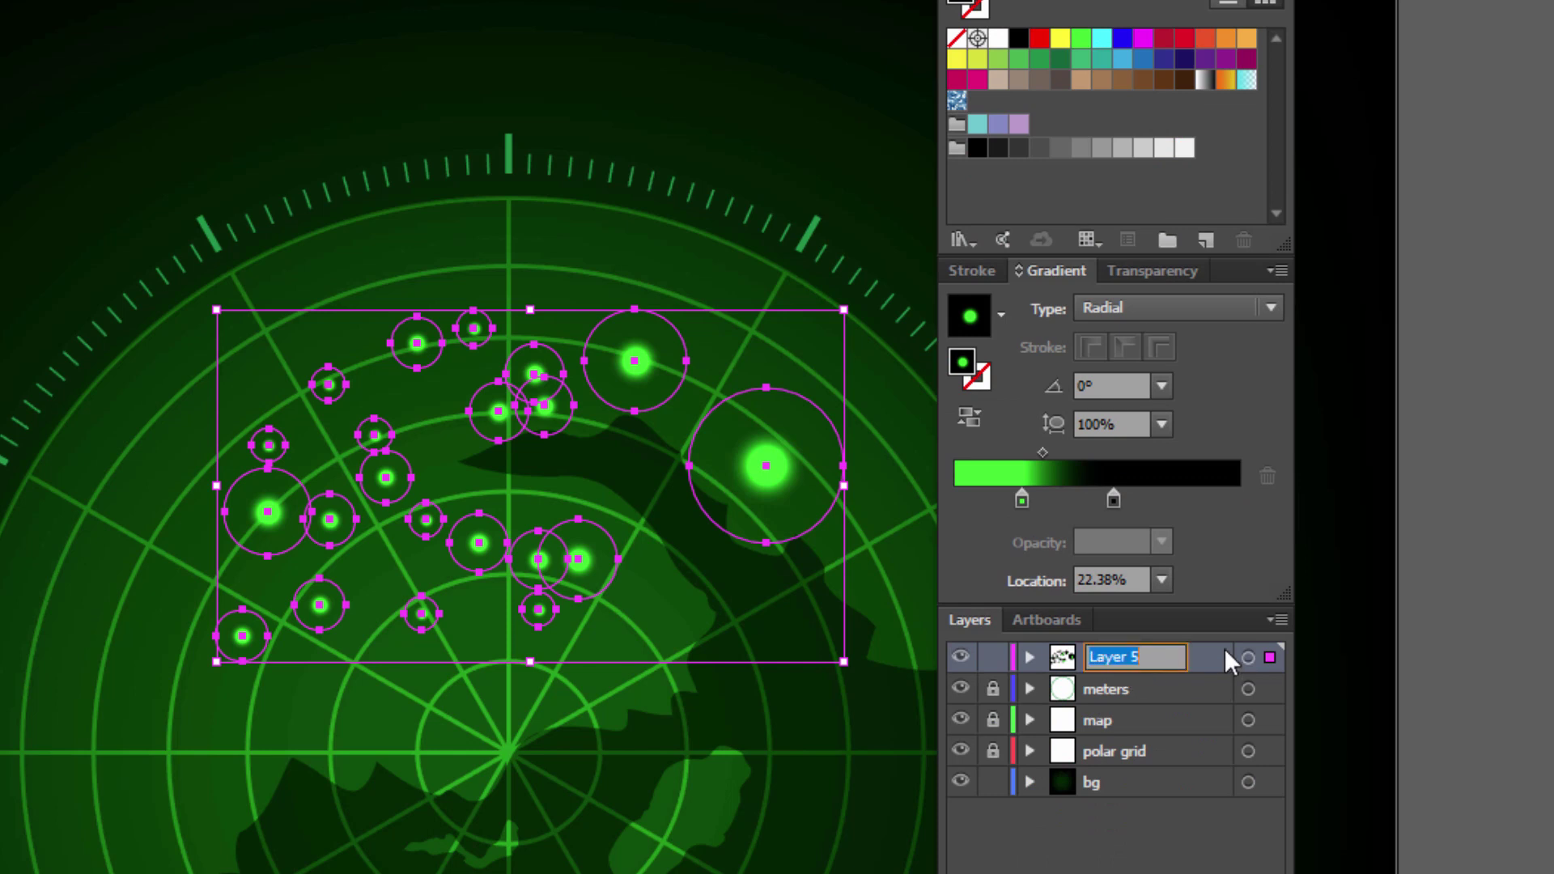
{"action": "type", "text": "light"}
{"action": "key", "text": "Return"}
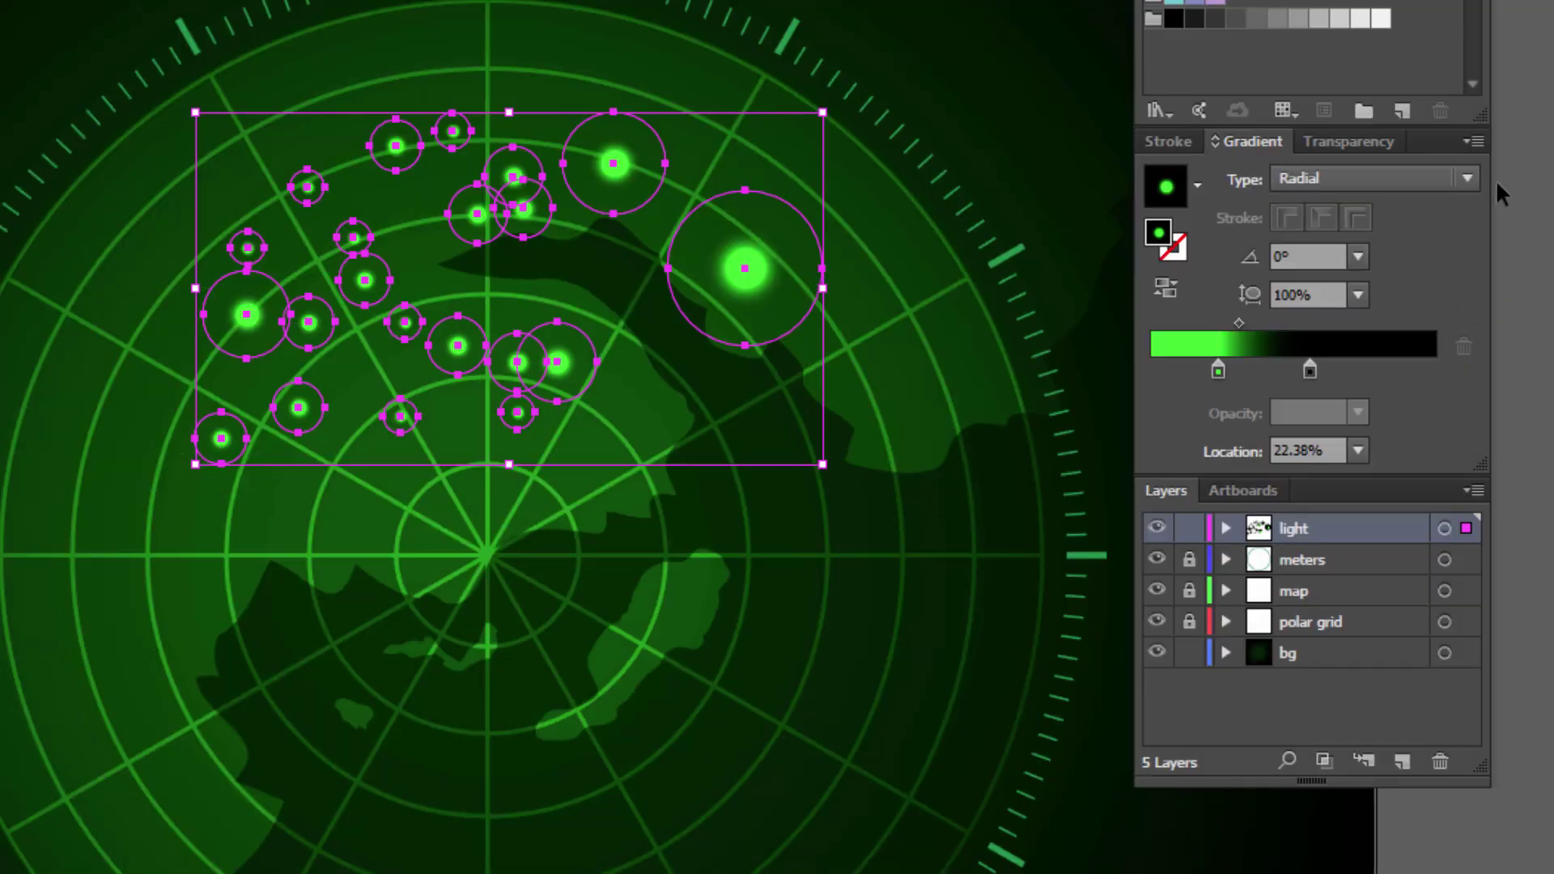
Add a new top layer and name it 'scan'.
{"action": "left_click", "coordinate": [1401, 761]}
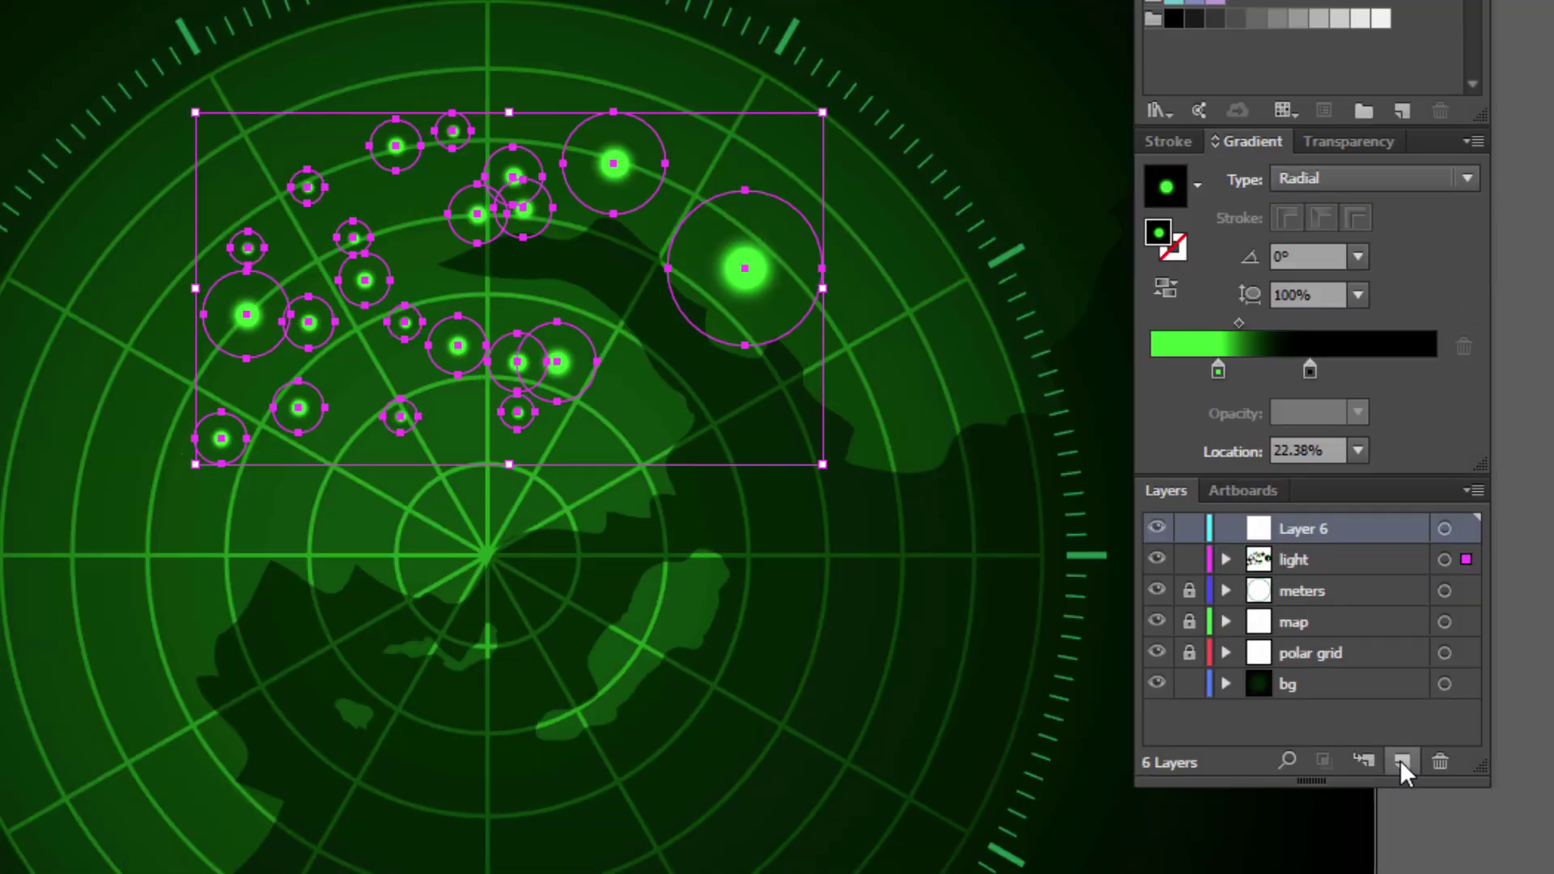
{"action": "double_click", "coordinate": [1298, 531]}
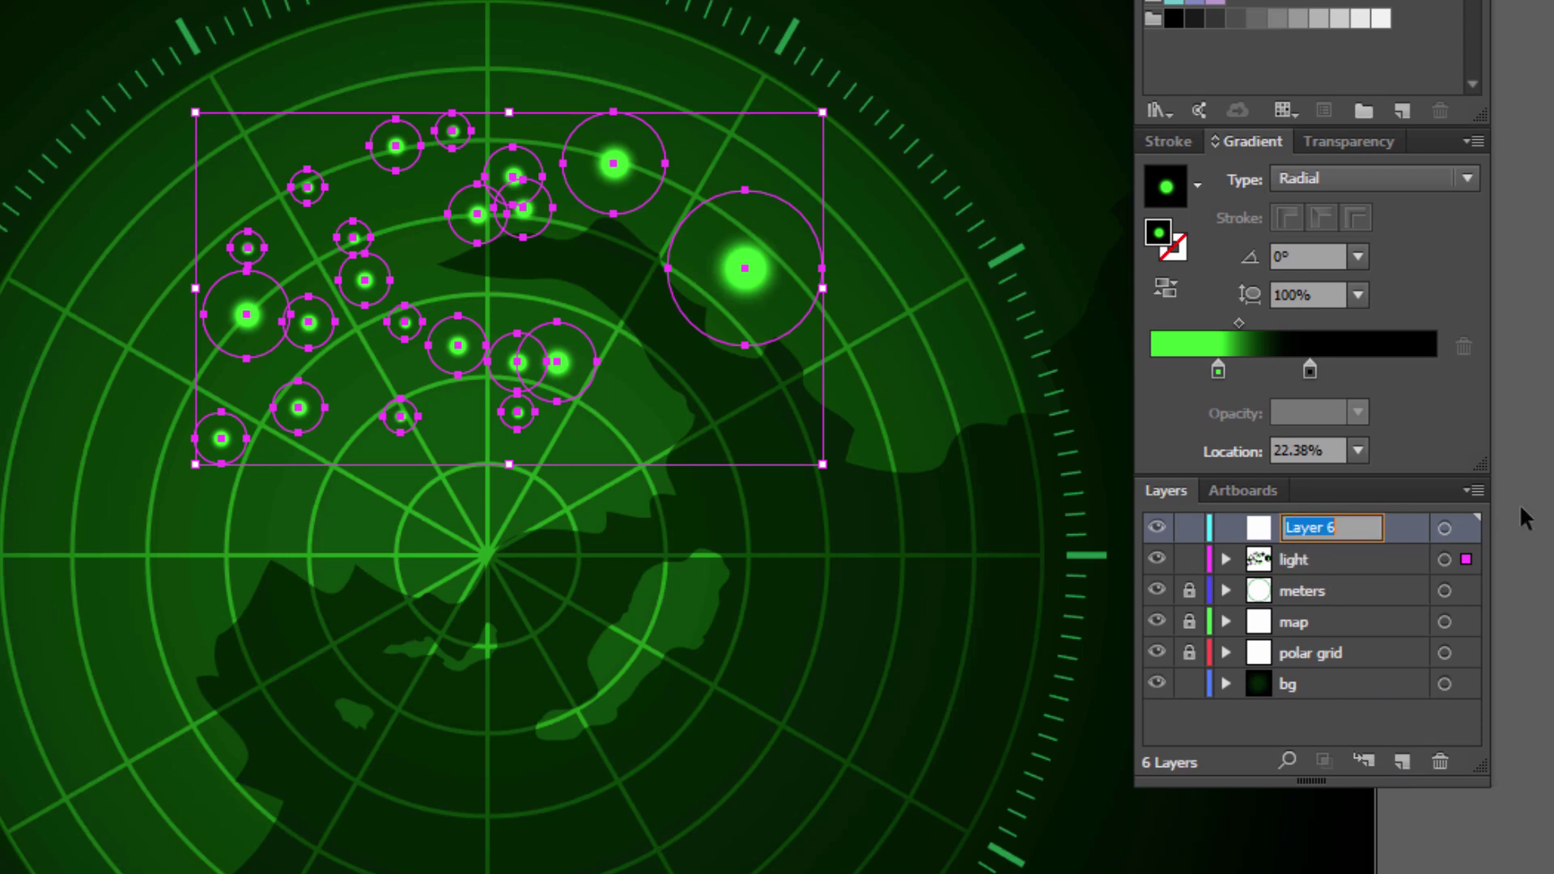
{"action": "type", "text": "sca"}
{"action": "type", "text": "n"}
{"action": "key", "text": "Return"}
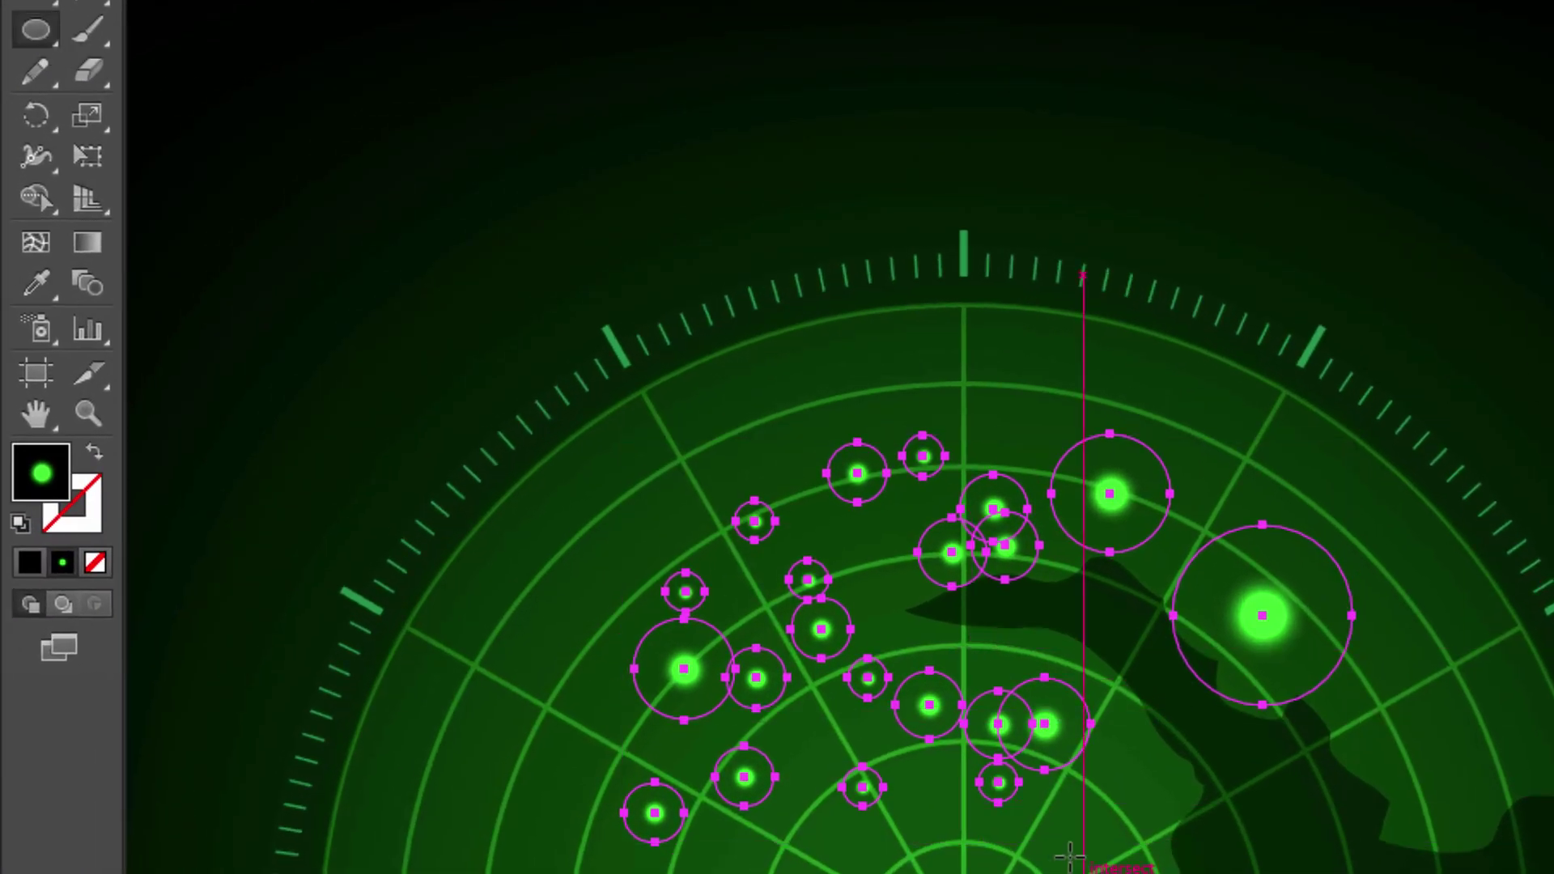
Draw a 250 px circle using the Ellipse tool's exact-size dialog.
{"action": "left_click", "coordinate": [1064, 842]}
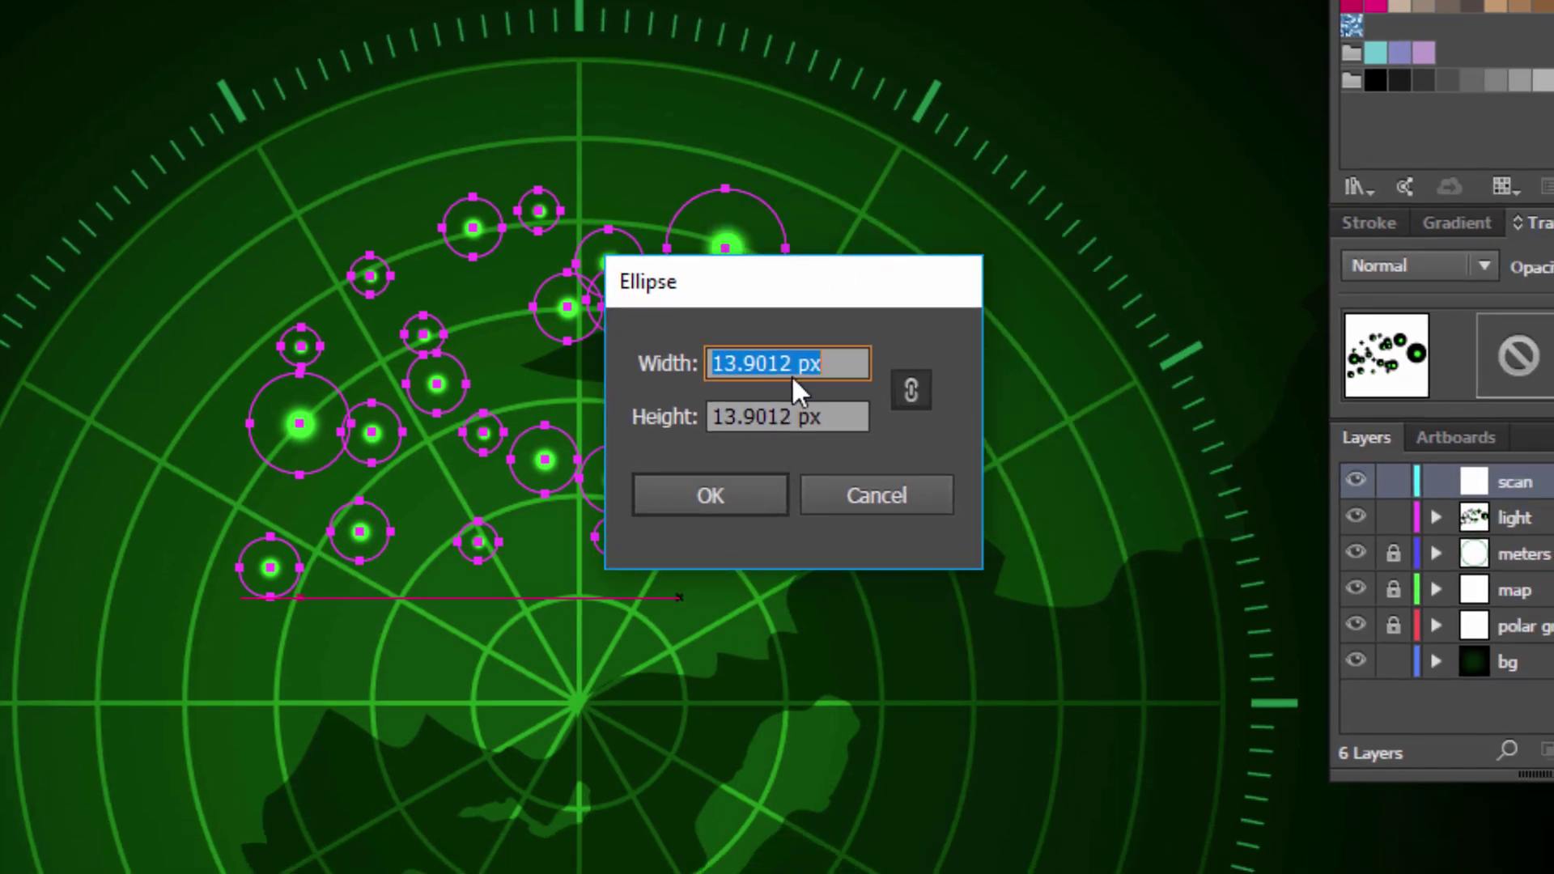
{"action": "left_click", "coordinate": [792, 362]}
{"action": "left_click_drag", "start_coordinate": [792, 363], "coordinate": [229, 361]}
{"action": "type", "text": "250"}
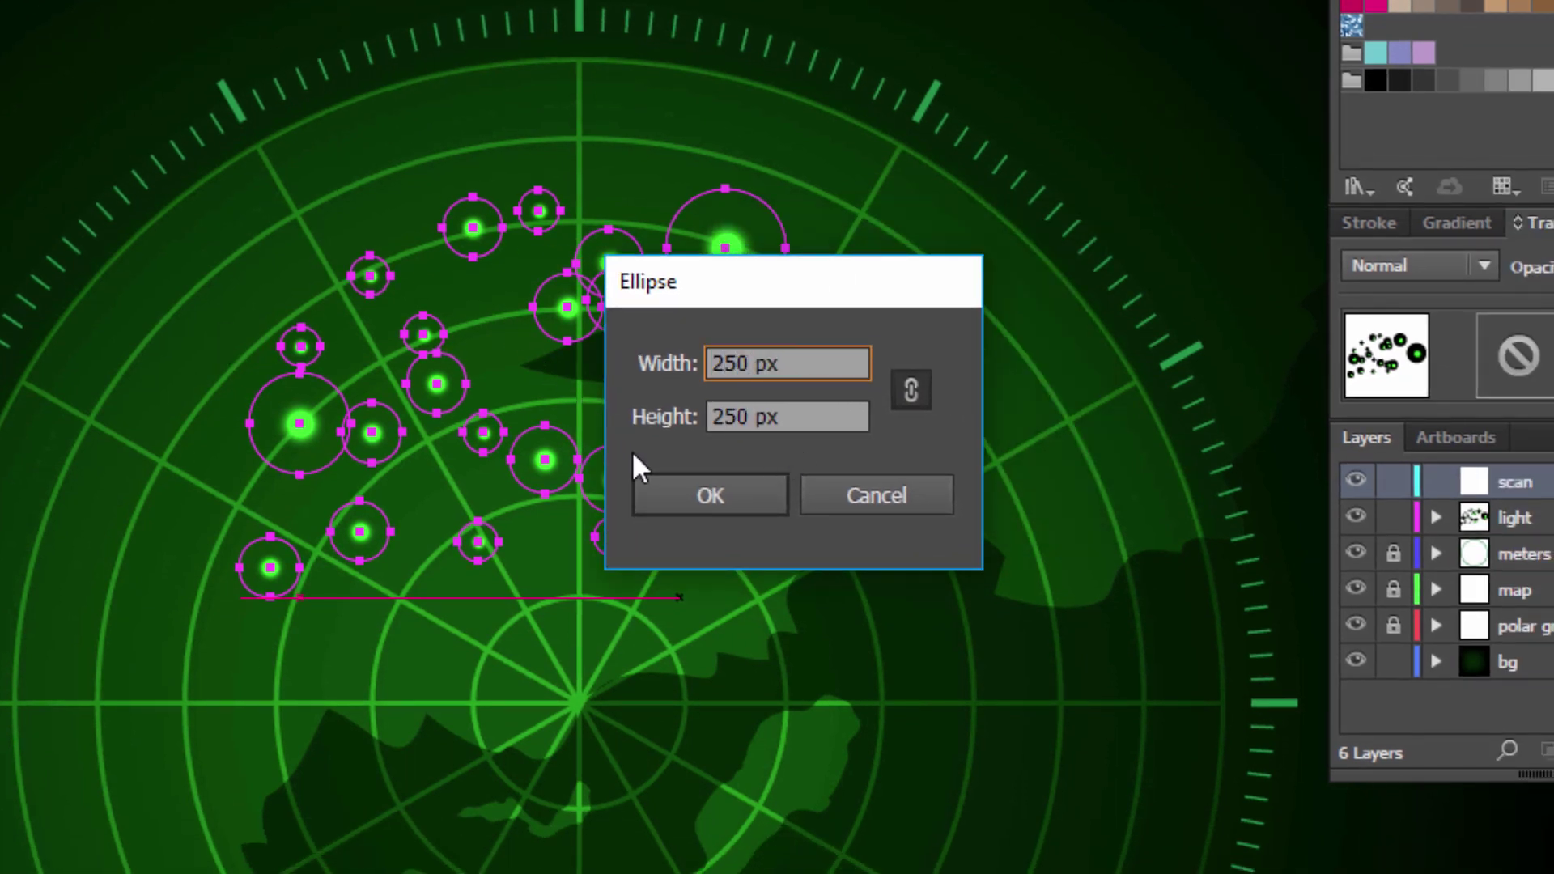
{"action": "left_click", "coordinate": [656, 495]}
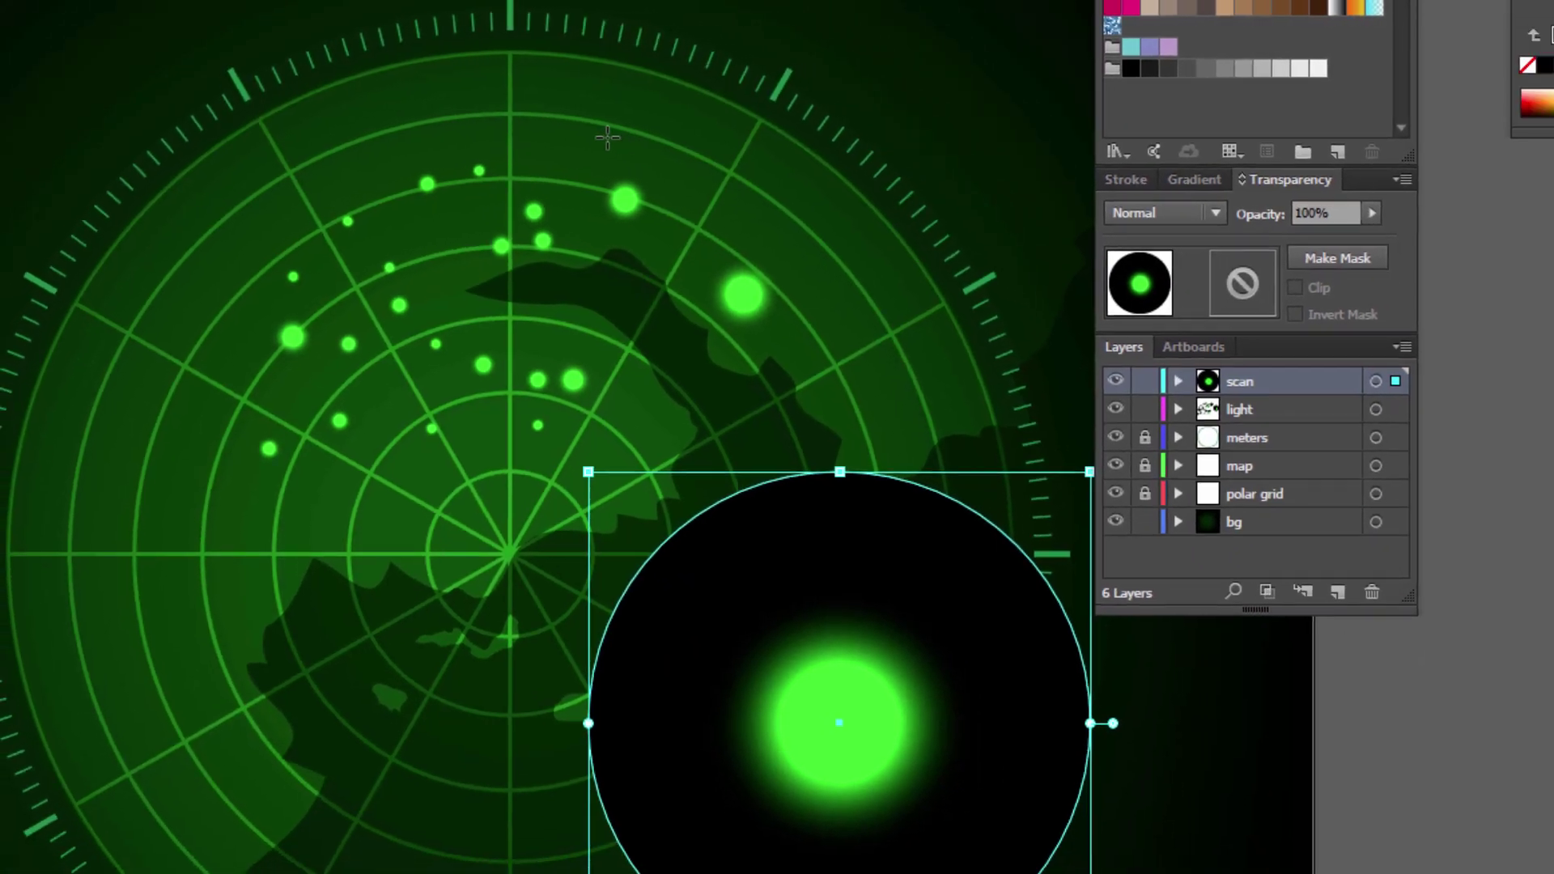
Center the circle horizontally and vertically on the radar and scale it up to about 300 px.
{"action": "scroll", "coordinate": [607, 138], "scroll_direction": "down", "scroll_amount": 4}
{"action": "scroll", "coordinate": [573, 83], "scroll_direction": "up", "scroll_amount": 2}
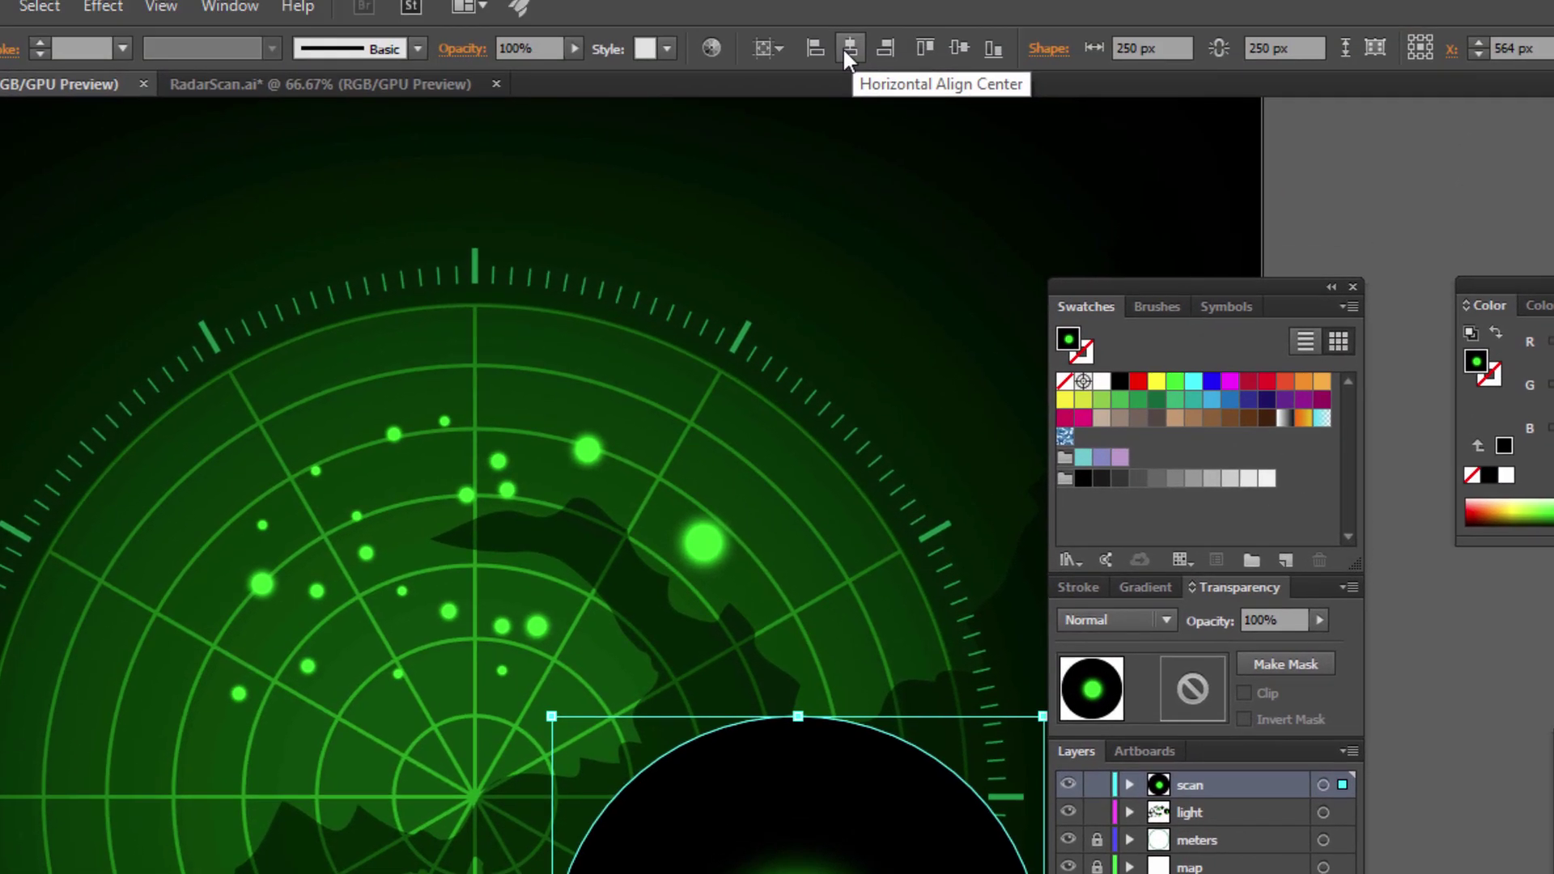
{"action": "left_click", "coordinate": [848, 62]}
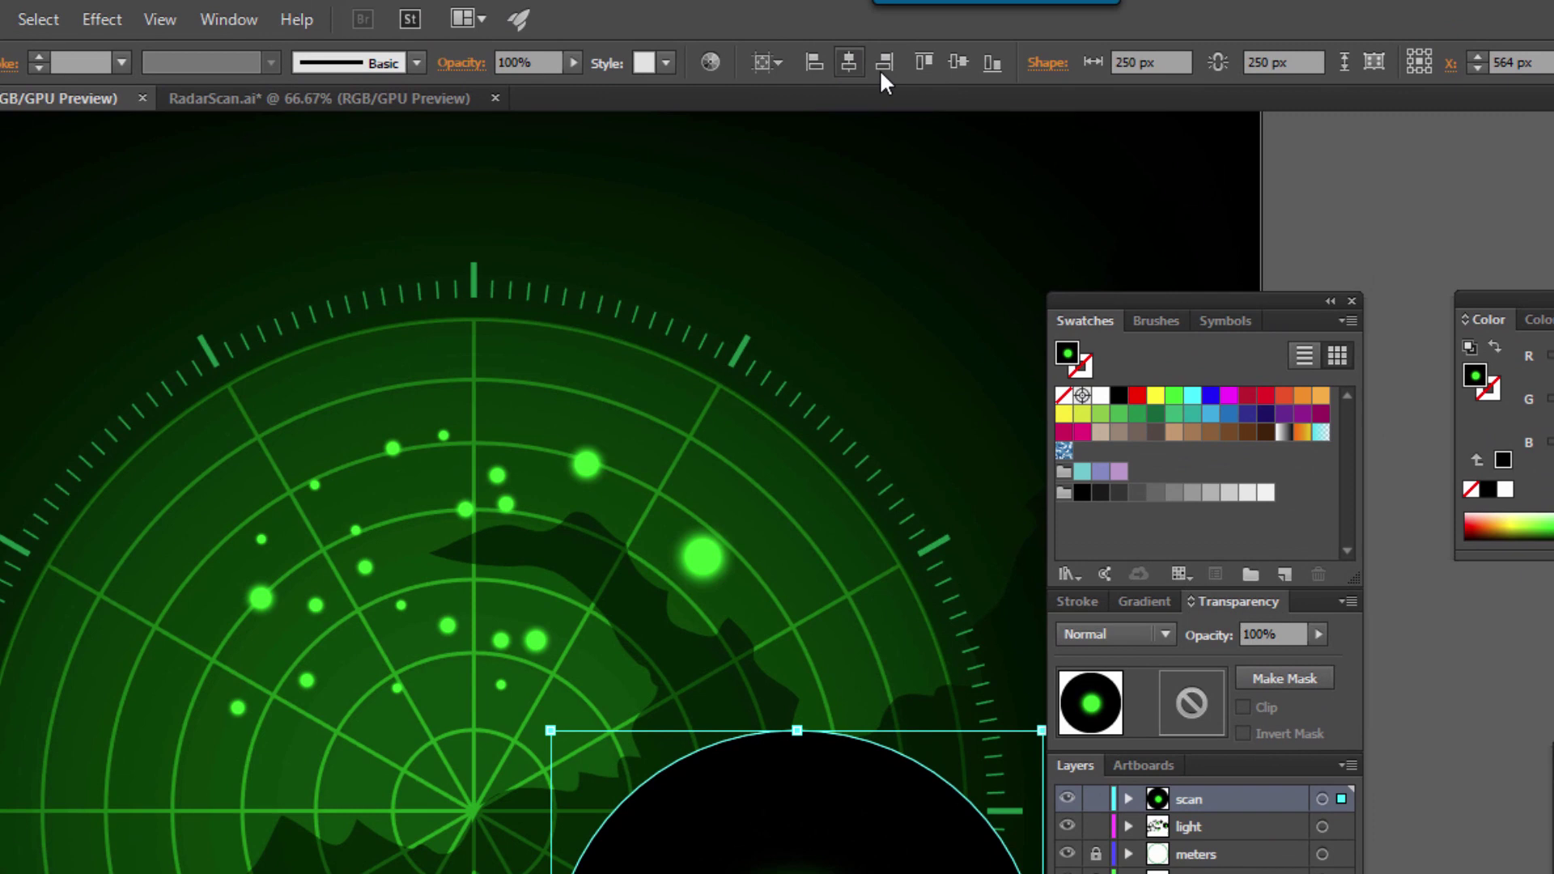
{"action": "left_click", "coordinate": [956, 60]}
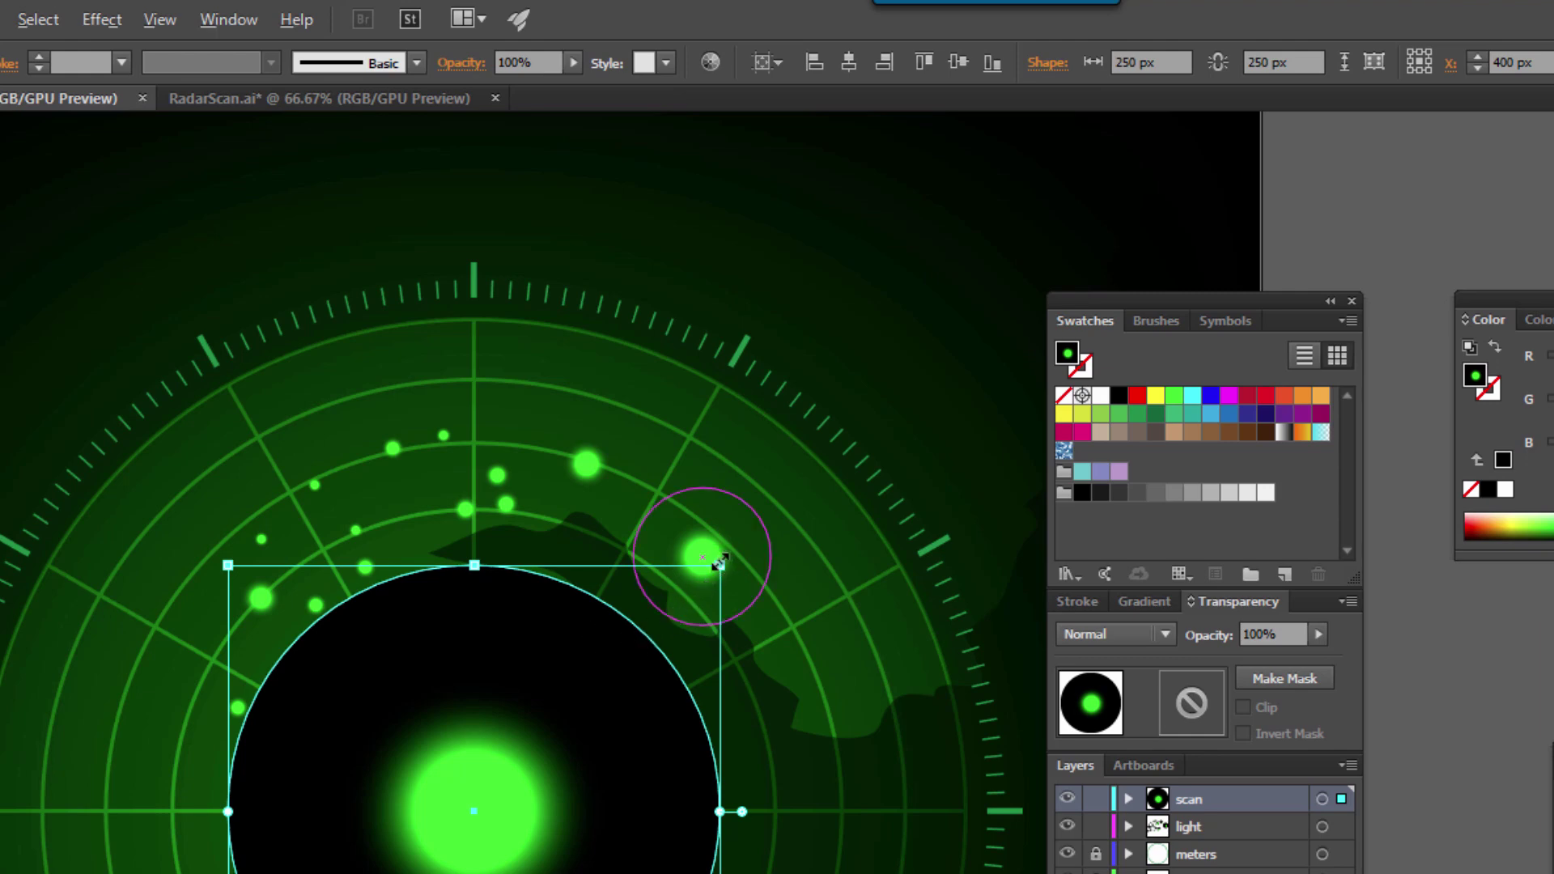
{"action": "left_click_drag", "start_coordinate": [720, 564], "coordinate": [902, 186]}
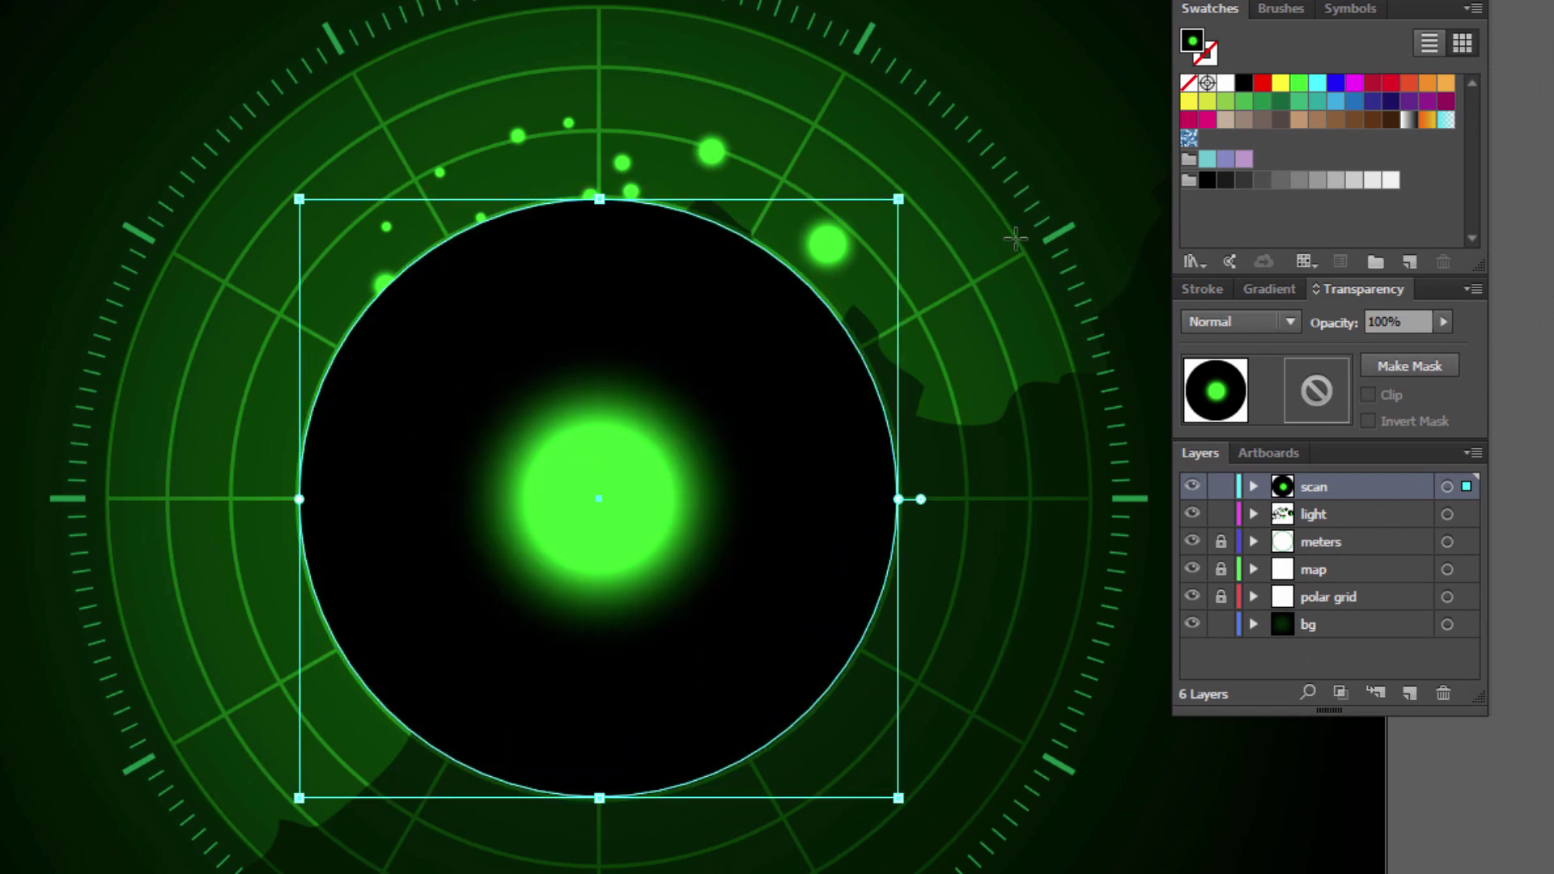
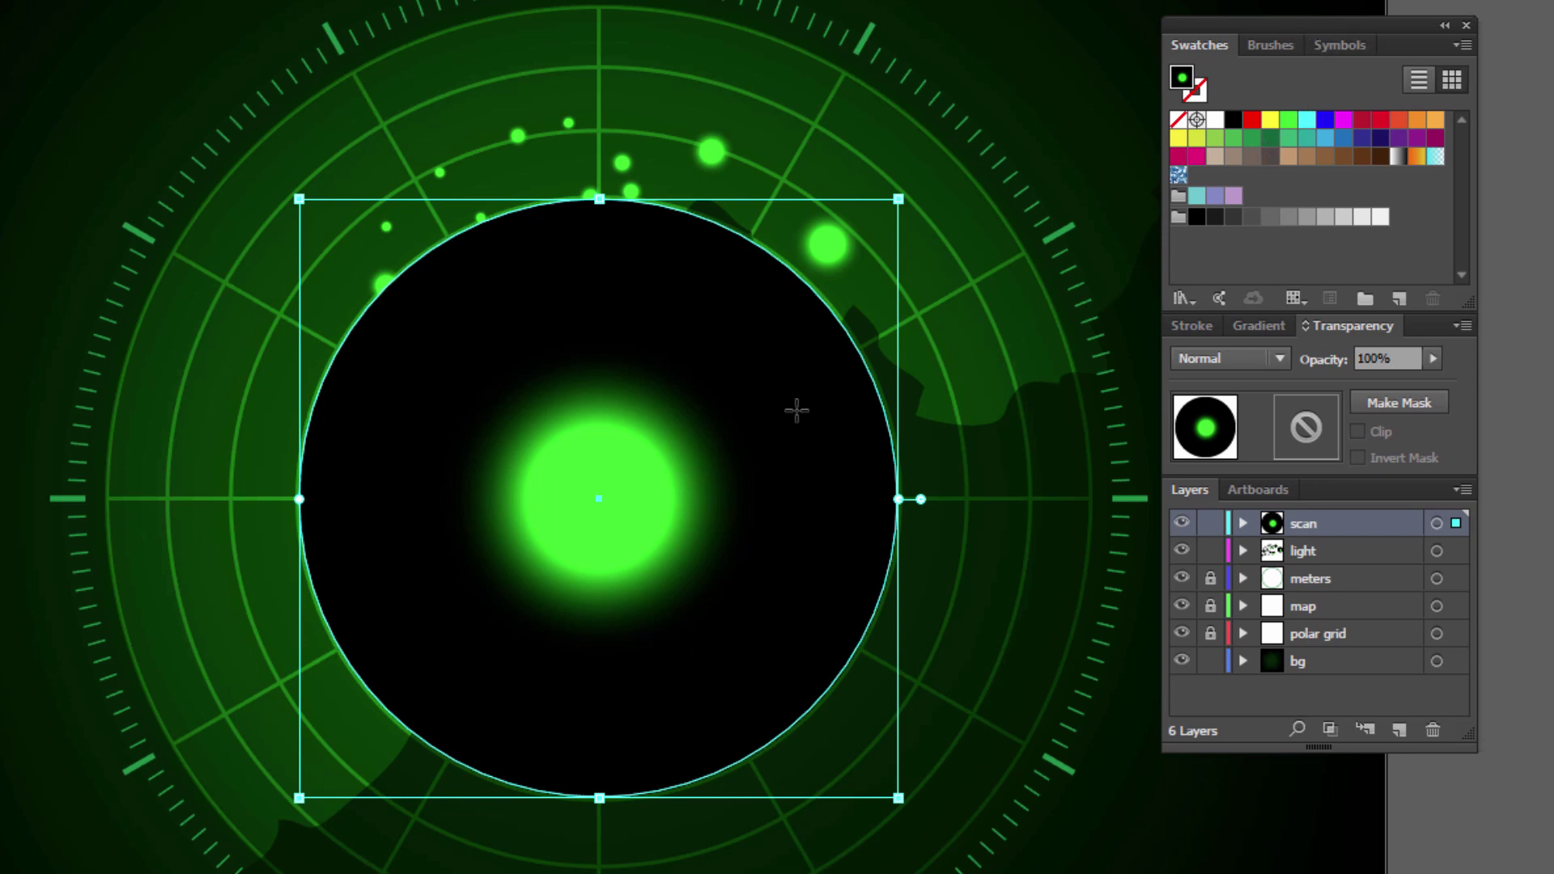
Switch the scan circle's green-to-black gradient type from Radial to Linear.
{"action": "mouse_move", "coordinate": [1300, 24]}
{"action": "left_mouse_down"}
{"action": "mouse_move", "coordinate": [1257, 48]}
{"action": "mouse_move", "coordinate": [1202, 0]}
{"action": "left_mouse_up"}
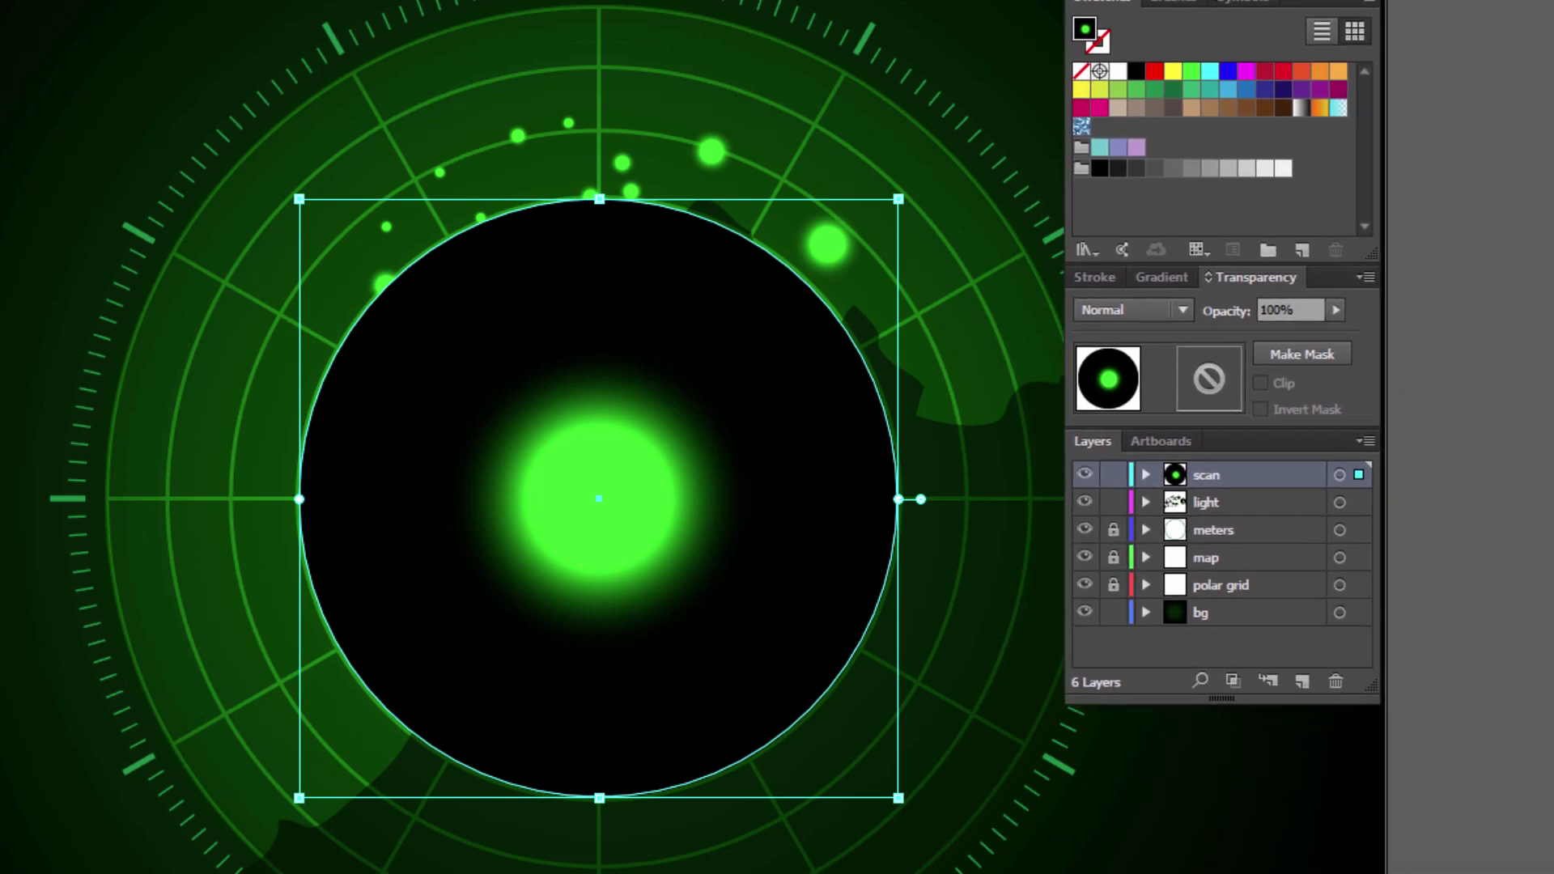
{"action": "left_click", "coordinate": [1150, 275]}
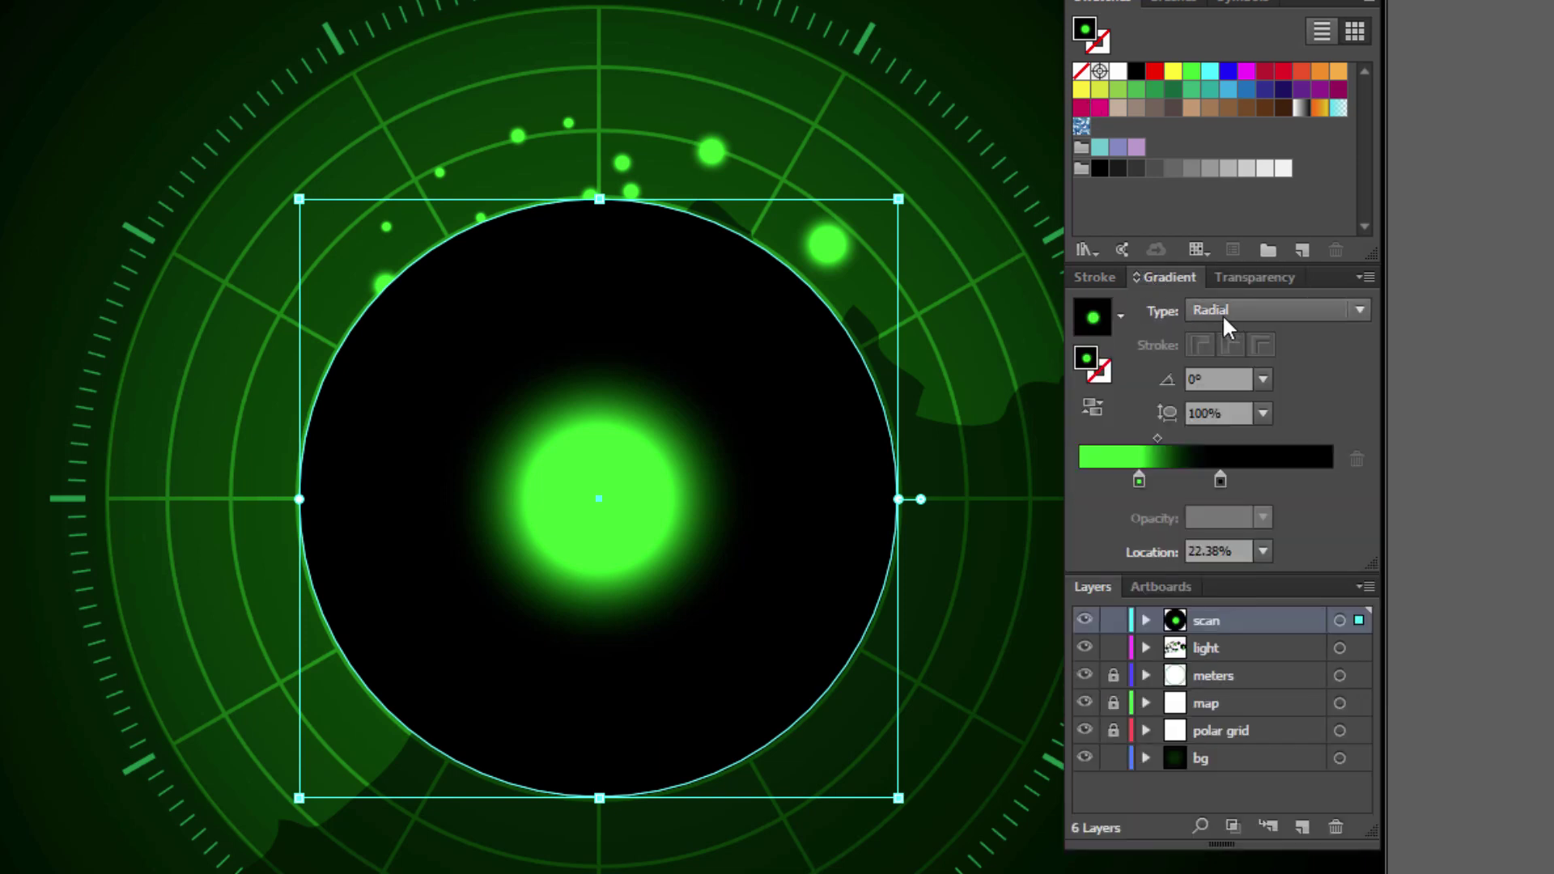
{"action": "left_click", "coordinate": [1265, 316]}
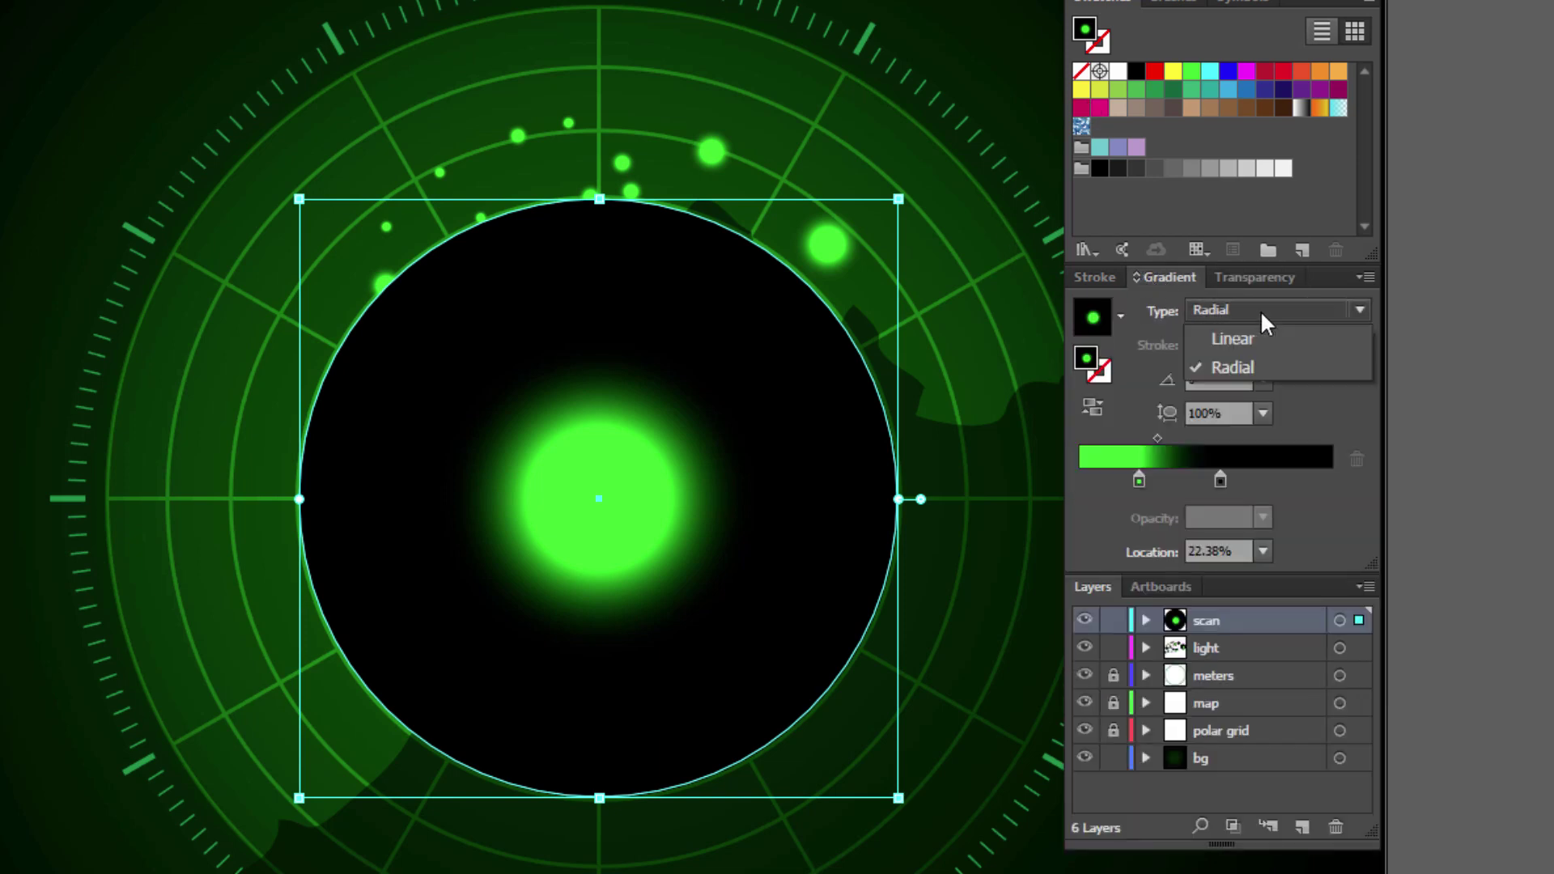
{"action": "left_click", "coordinate": [1234, 340]}
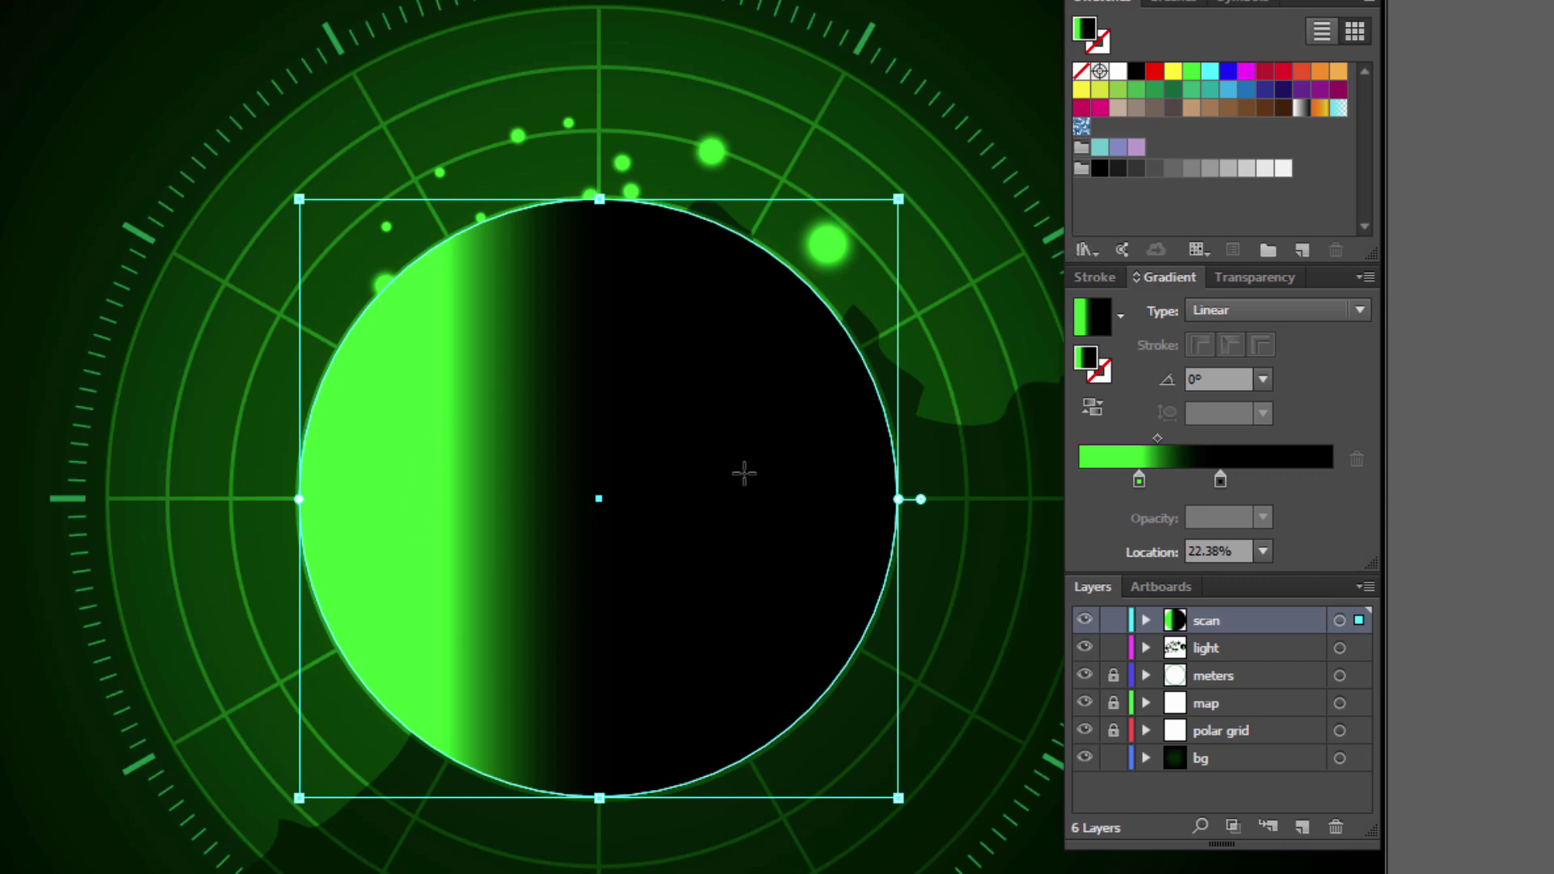
Move the gradient from fill to stroke and raise the stroke weight to about 249 px.
{"action": "key", "text": "slash"}
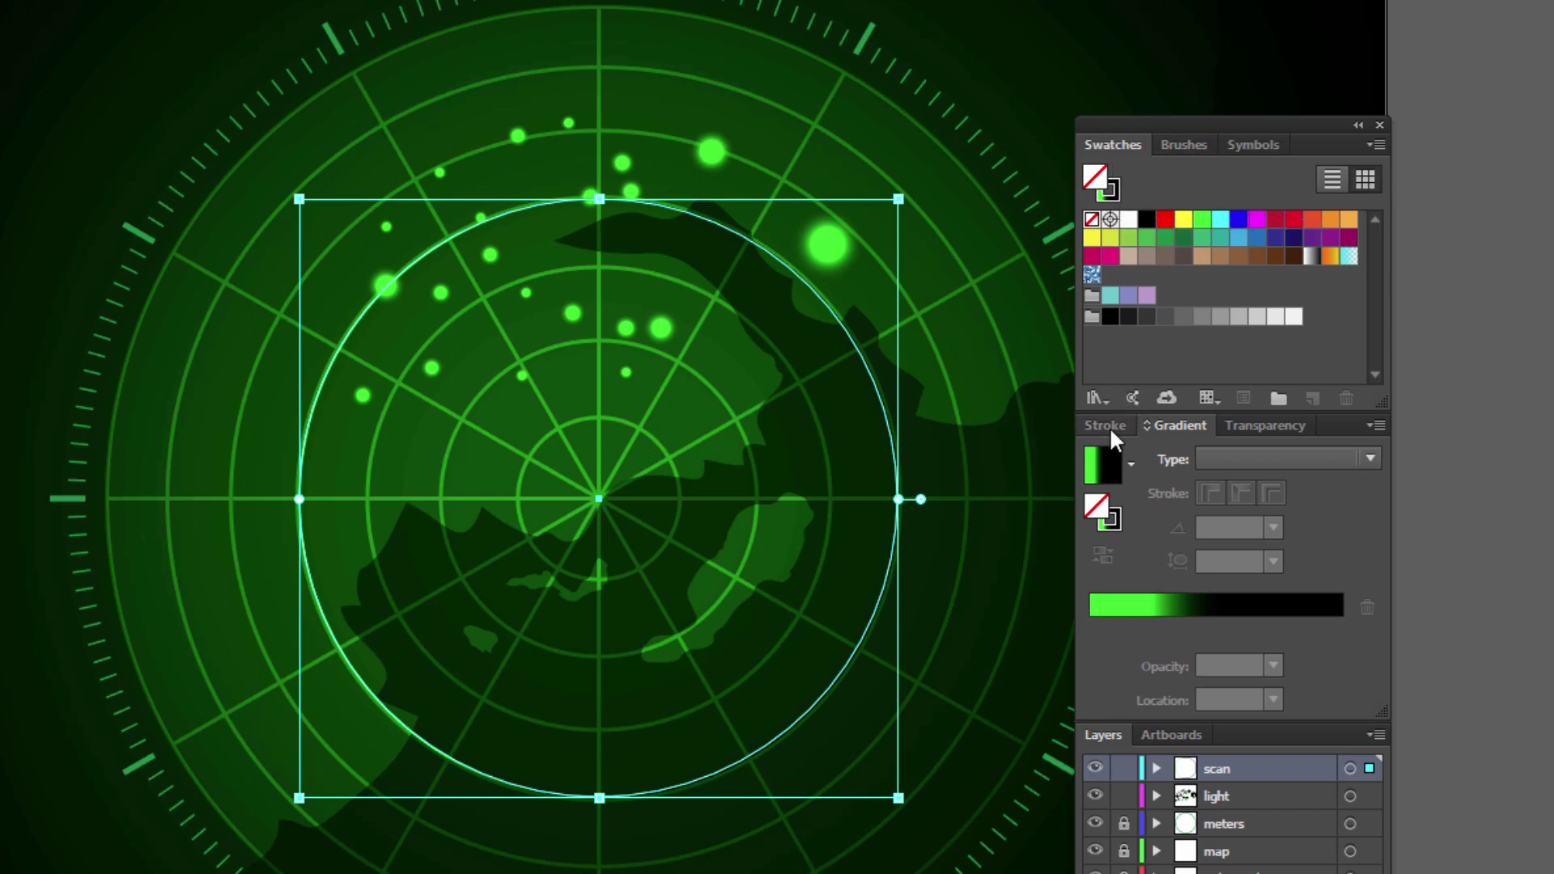
{"action": "left_click_drag", "start_coordinate": [1213, 122], "coordinate": [1231, 4]}
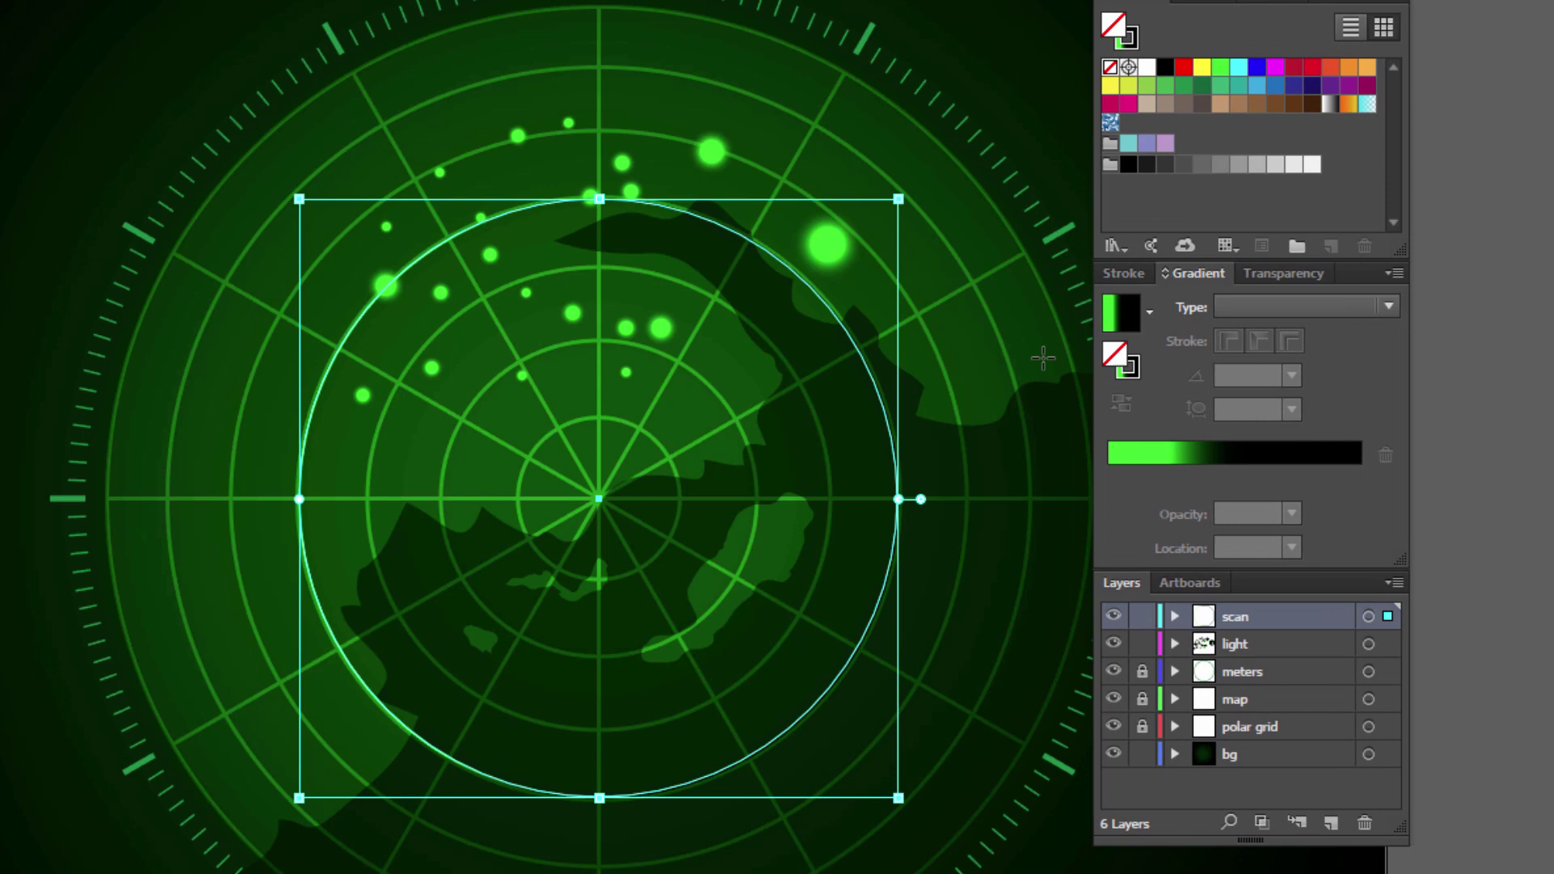
{"action": "left_click", "coordinate": [1129, 274]}
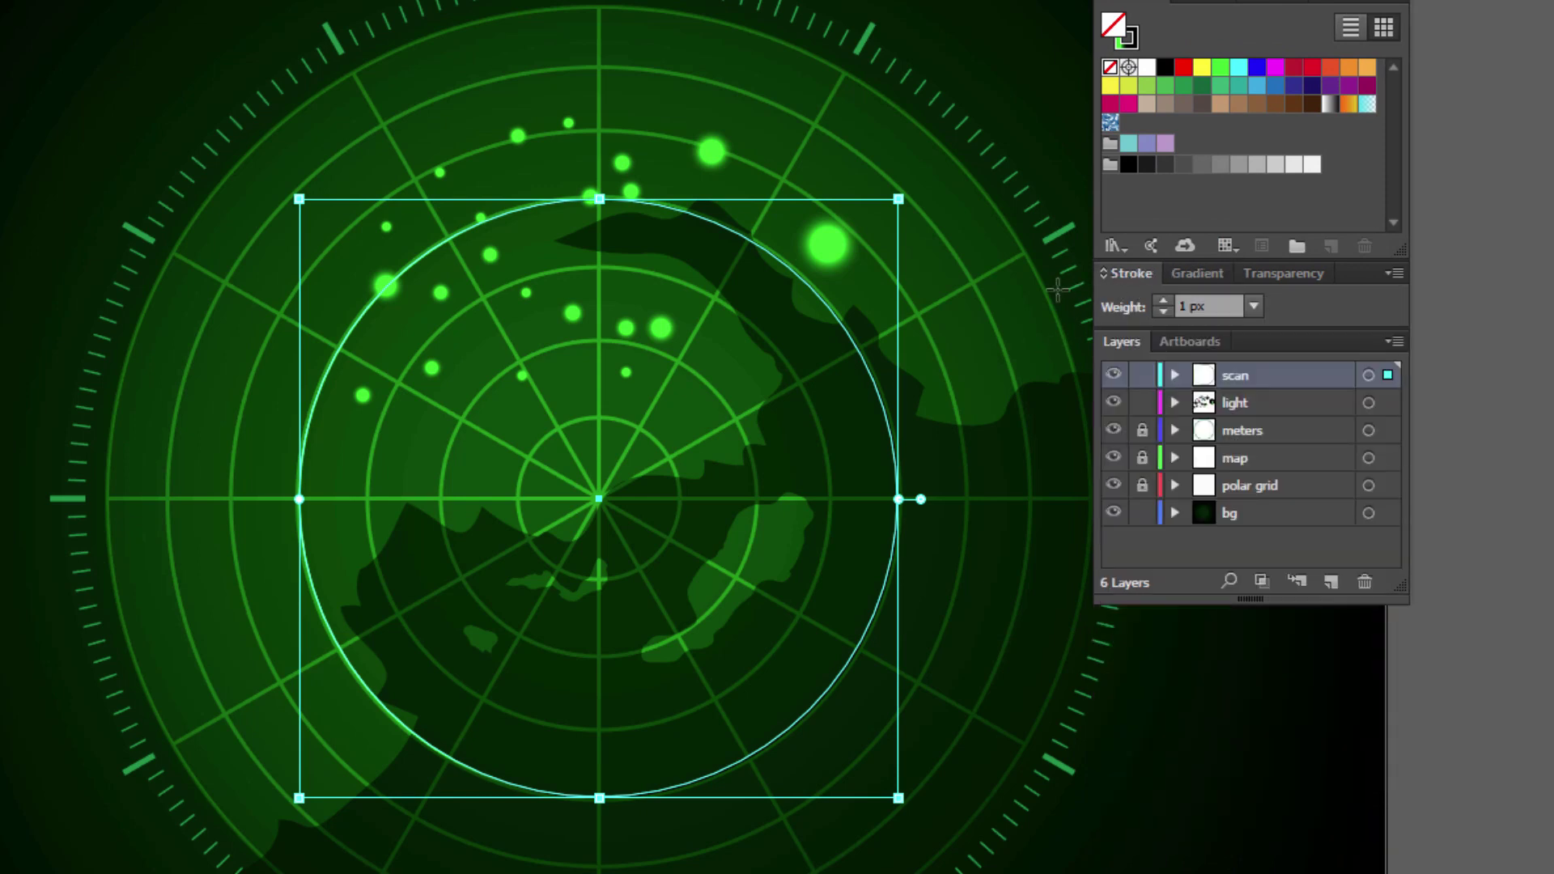
{"action": "left_click", "coordinate": [1164, 301]}
{"action": "left_click", "coordinate": [1164, 301]}
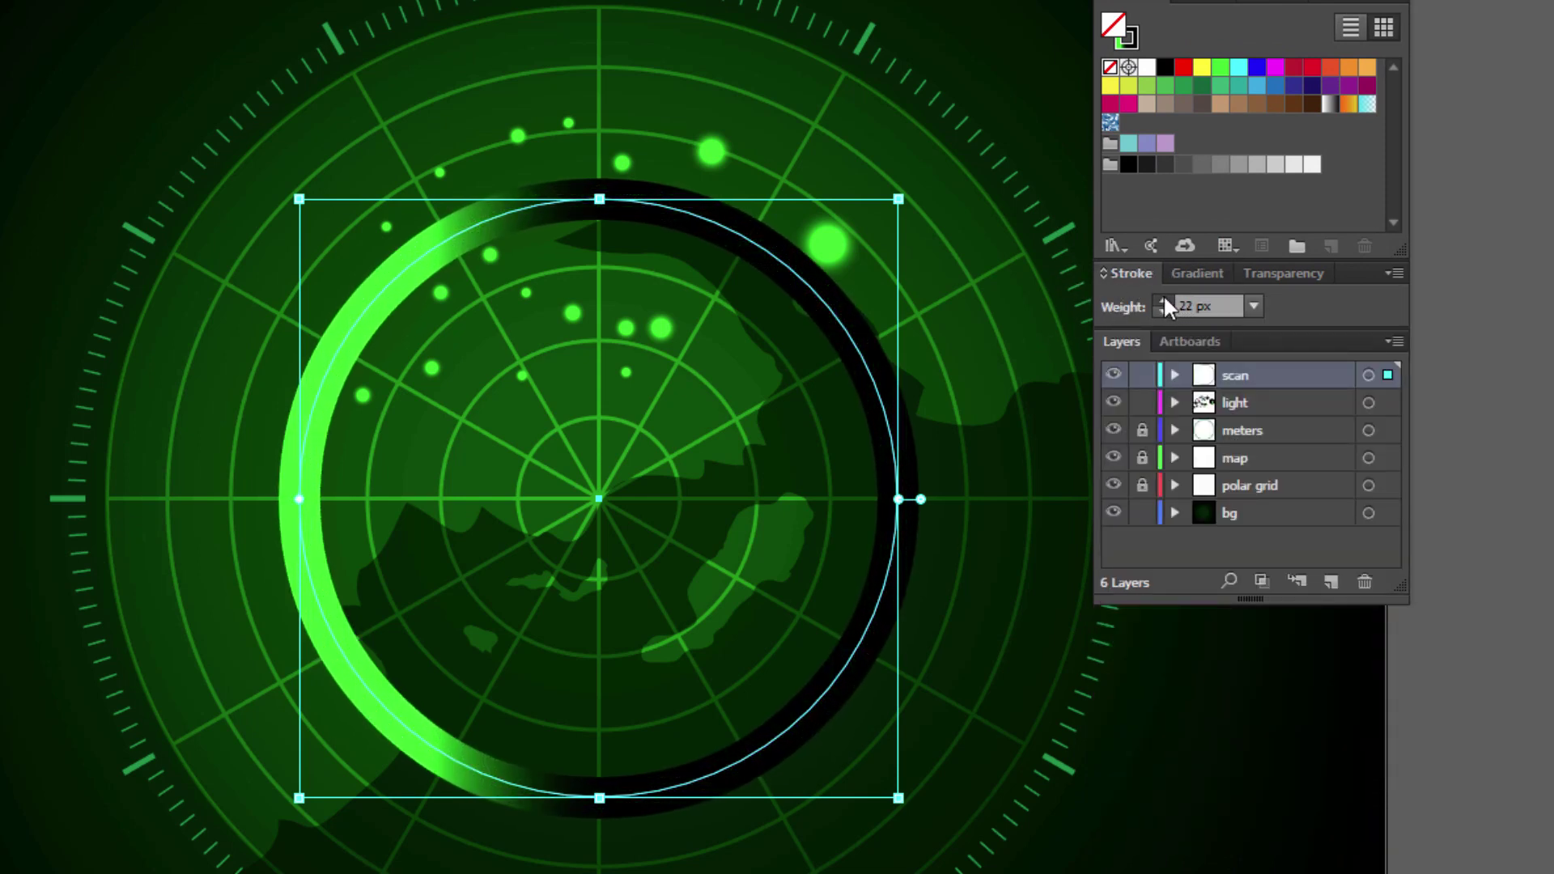
{"action": "left_click", "coordinate": [1164, 301]}
{"action": "left_click", "coordinate": [1164, 301]}
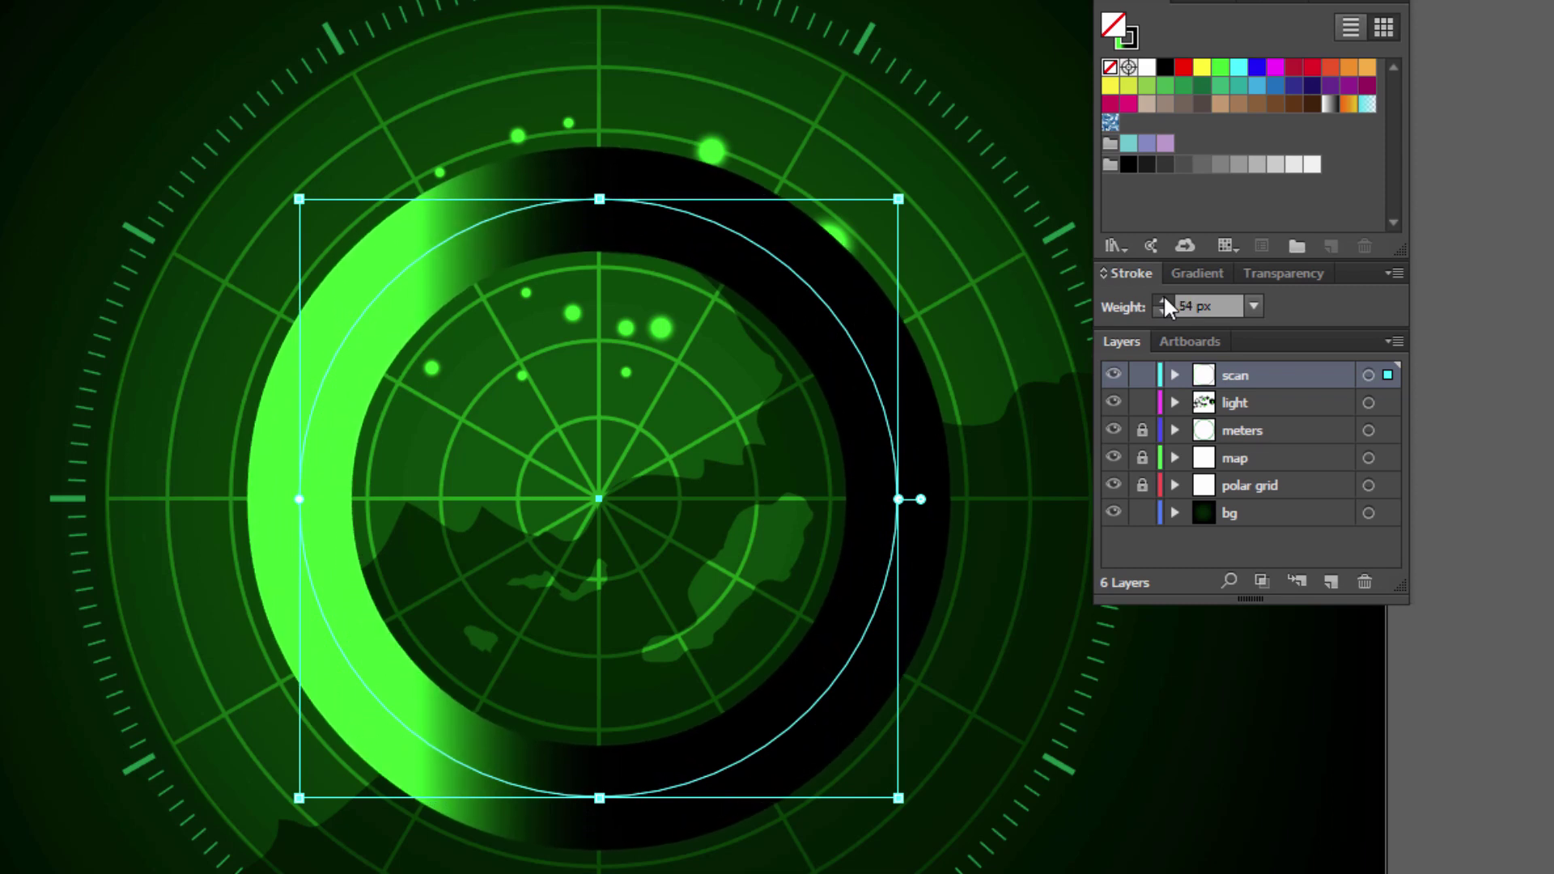
{"action": "left_click", "coordinate": [1163, 301]}
{"action": "left_click", "coordinate": [1163, 301]}
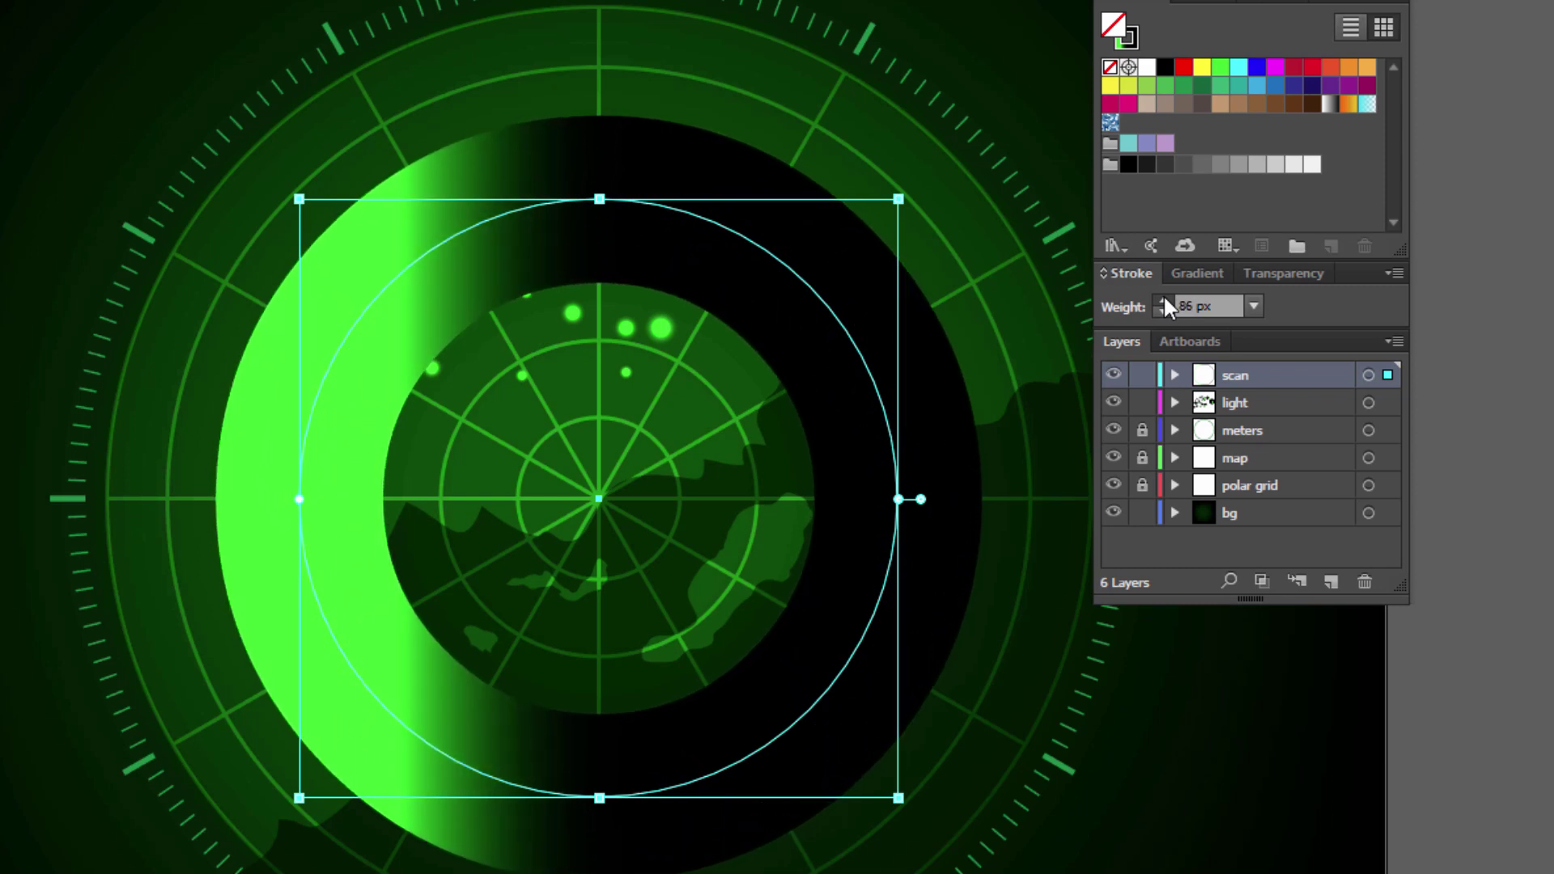
{"action": "left_click", "coordinate": [1164, 301]}
{"action": "left_click", "coordinate": [1164, 301]}
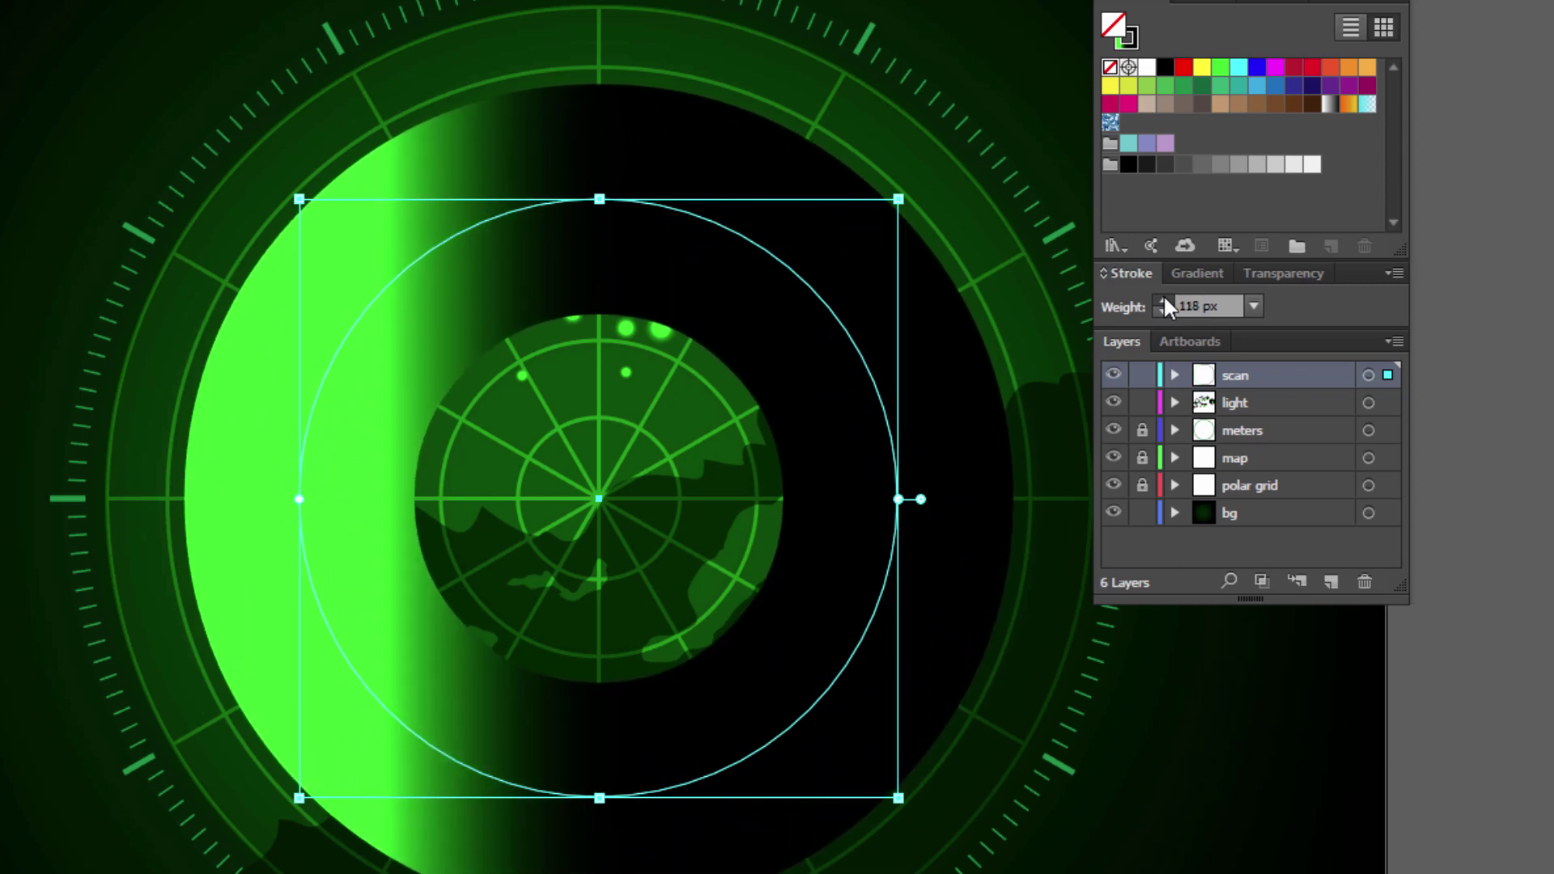
{"action": "left_click", "coordinate": [1164, 301]}
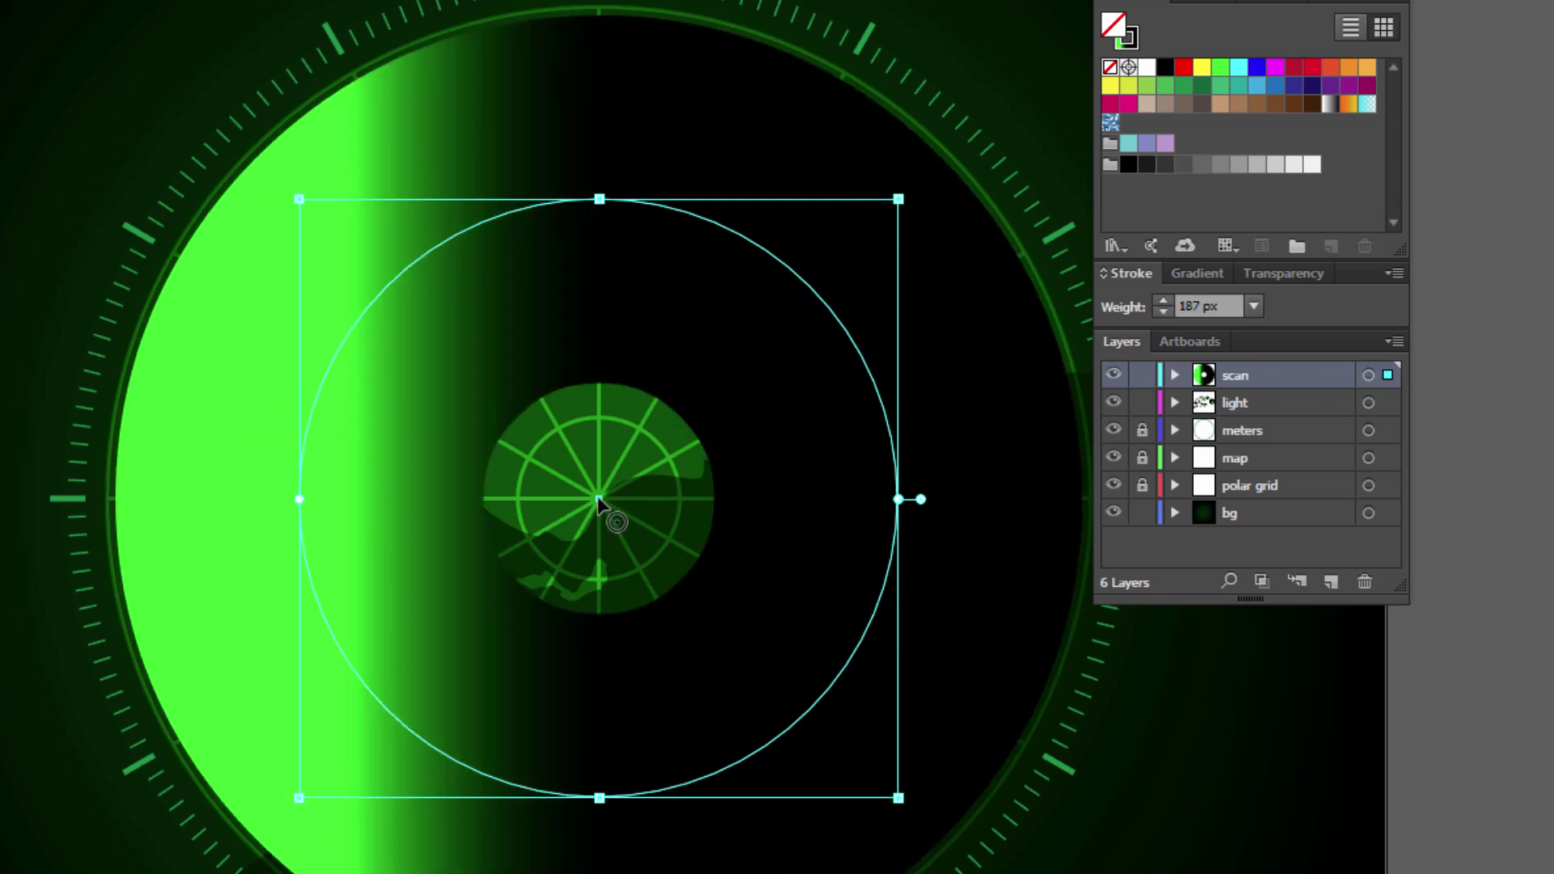
{"action": "left_click", "coordinate": [1163, 301]}
{"action": "left_click", "coordinate": [1164, 301]}
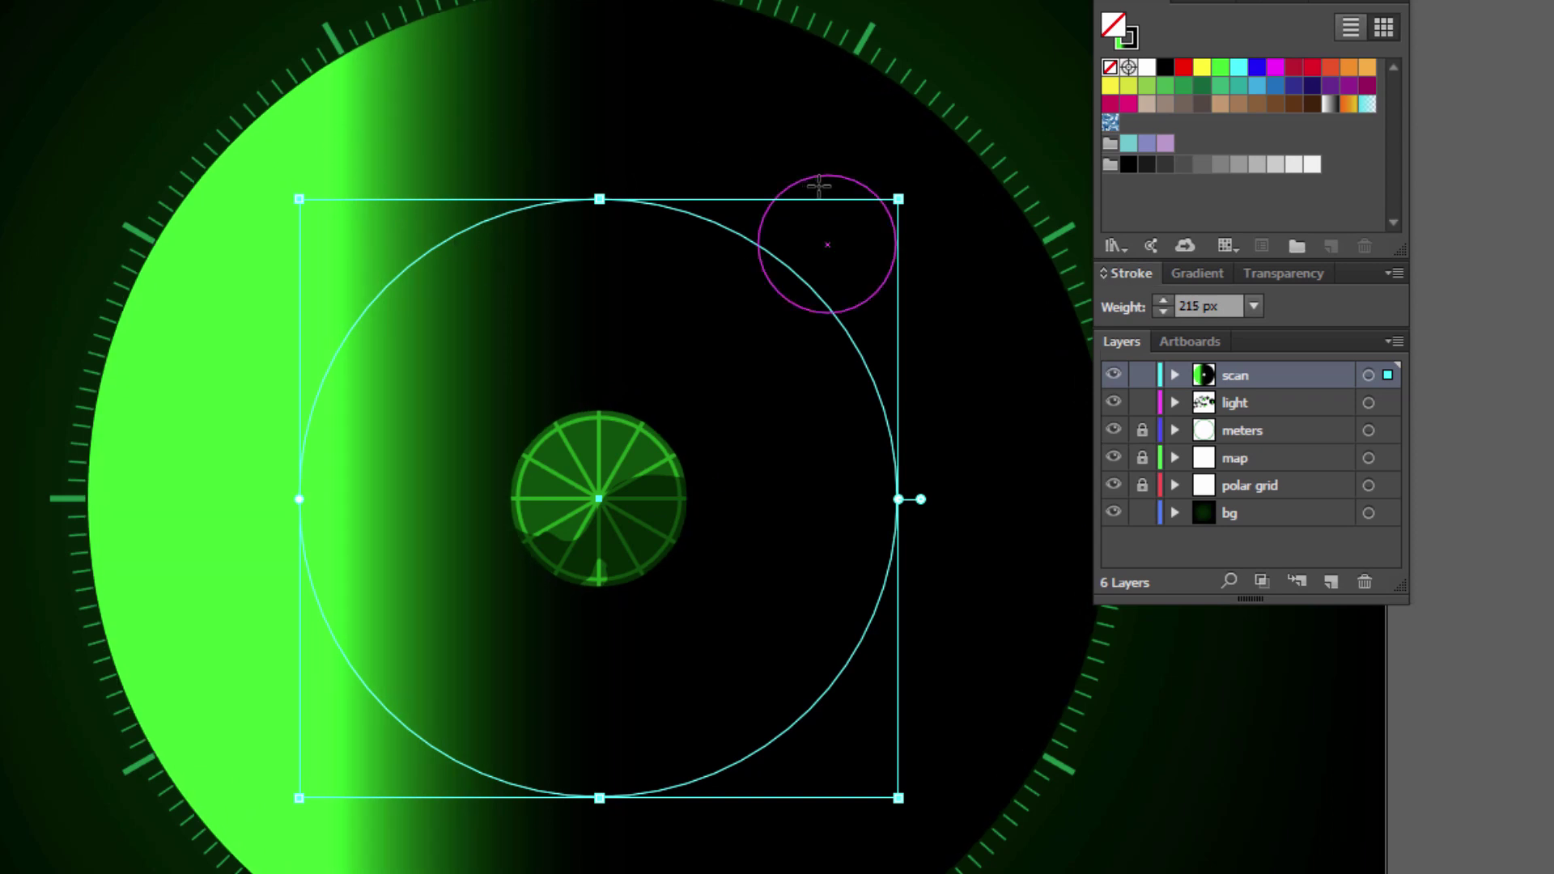
{"action": "left_click", "coordinate": [1163, 301]}
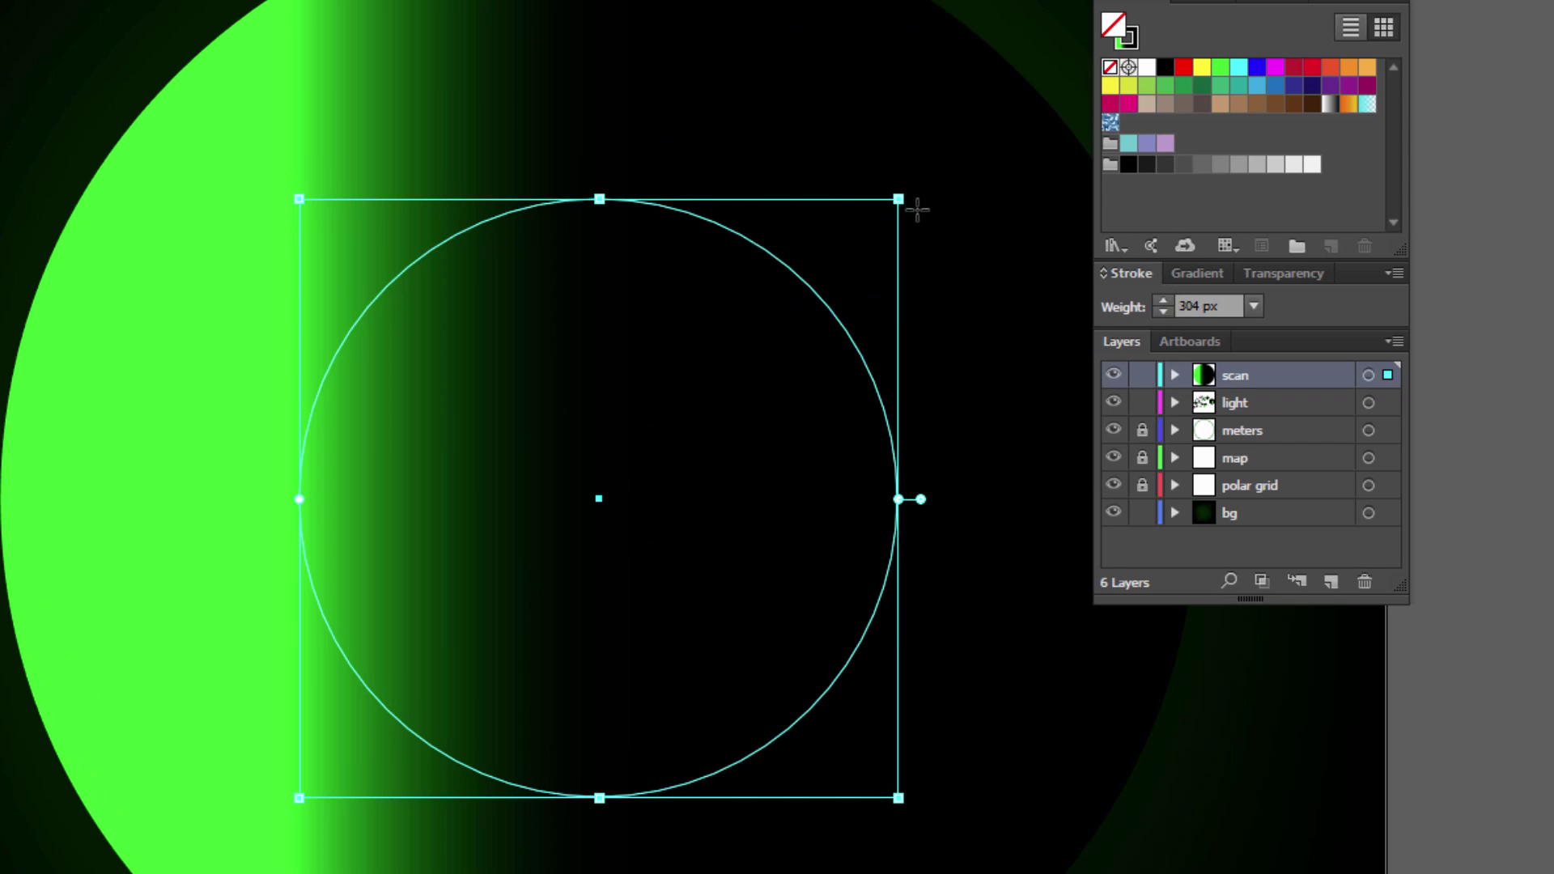
Resize the thick gradient ring about its centre to fit the radar face.
{"action": "left_click_drag", "start_coordinate": [899, 199], "coordinate": [825, 272]}
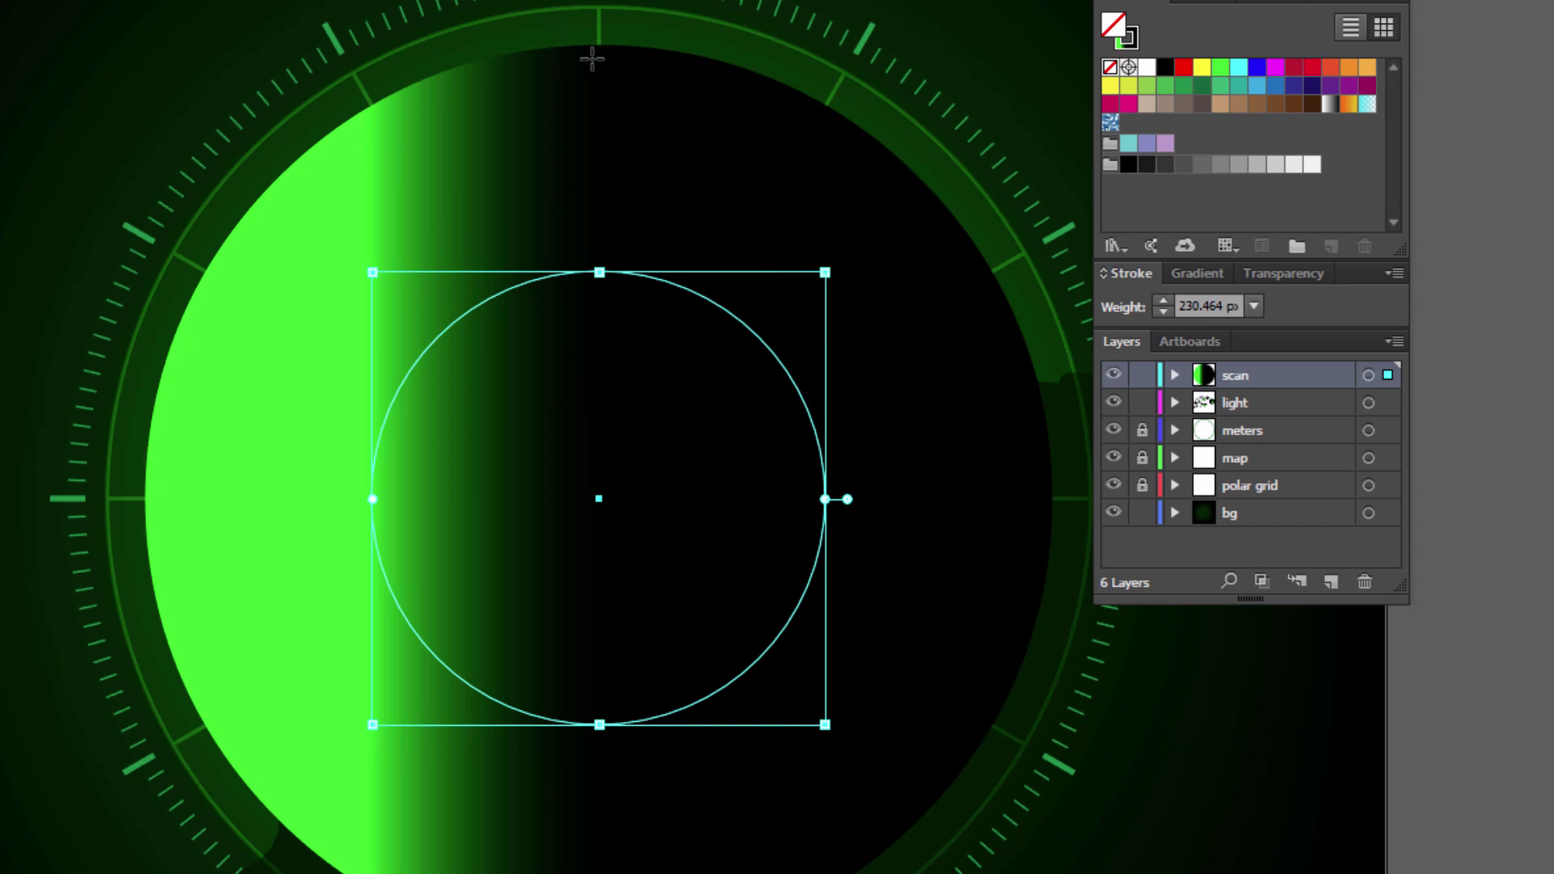
{"action": "left_click", "coordinate": [826, 243]}
{"action": "left_click", "coordinate": [828, 244]}
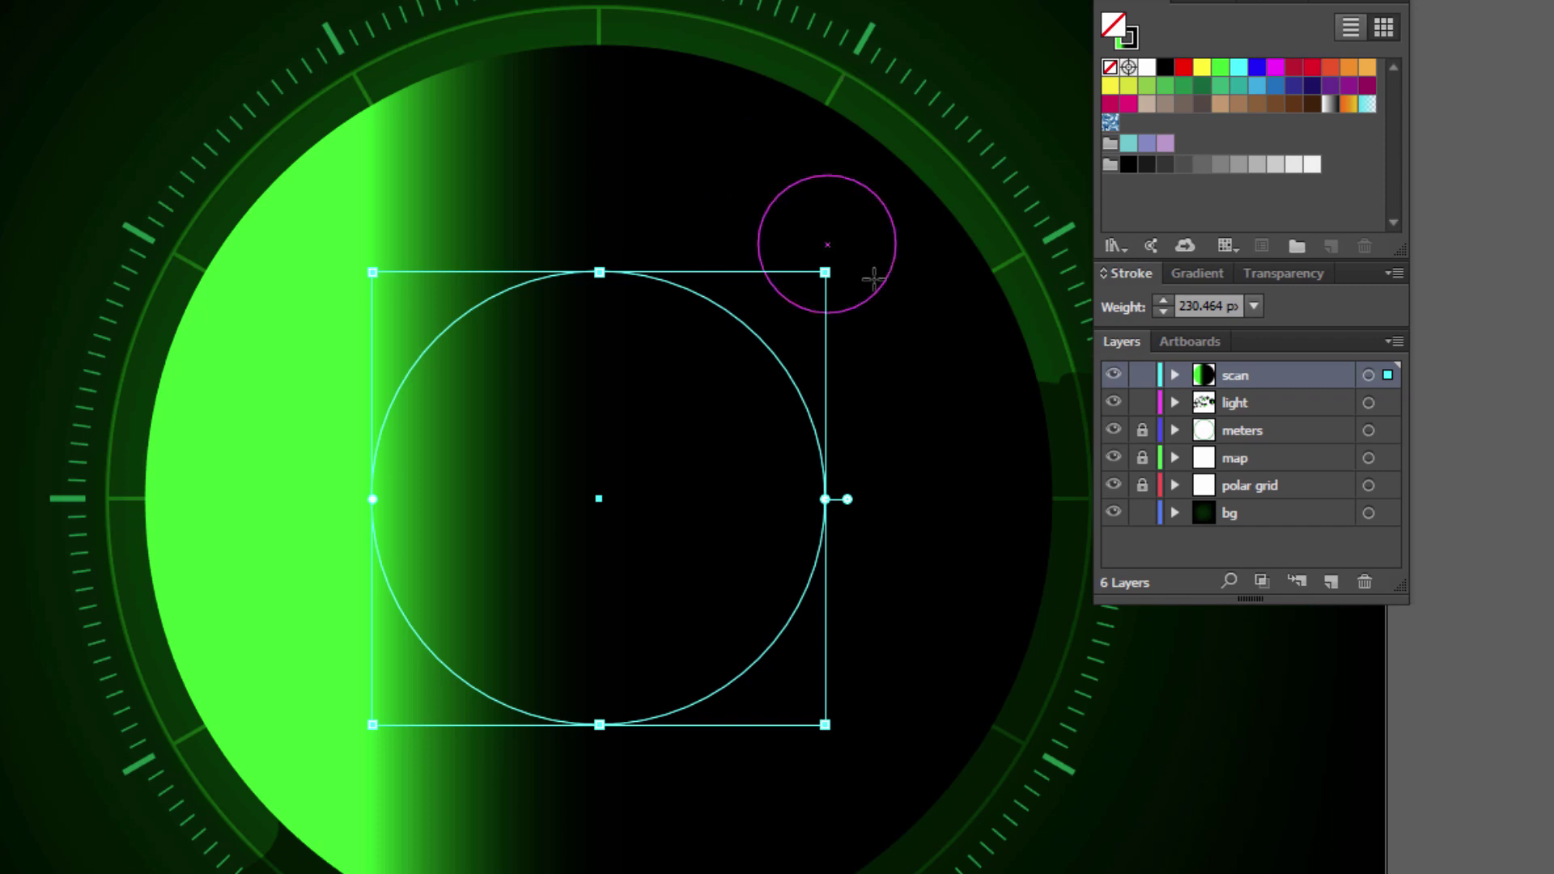
{"action": "left_click_drag", "start_coordinate": [825, 273], "coordinate": [843, 254]}
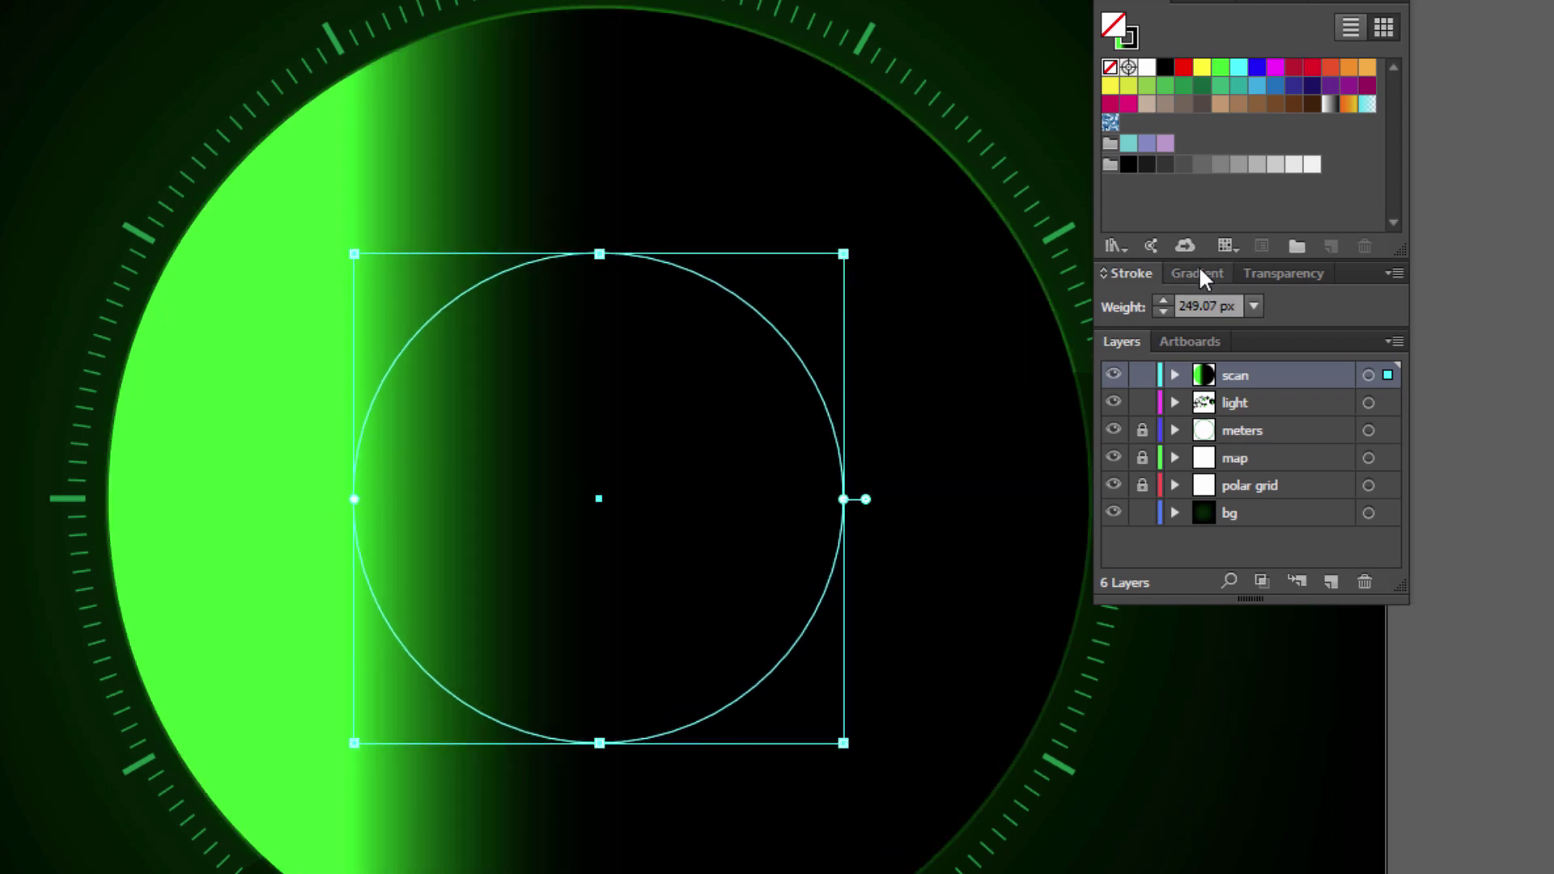
Run the stroke gradient along the path, with green at 0% and black near 15%.
{"action": "left_click", "coordinate": [1201, 274]}
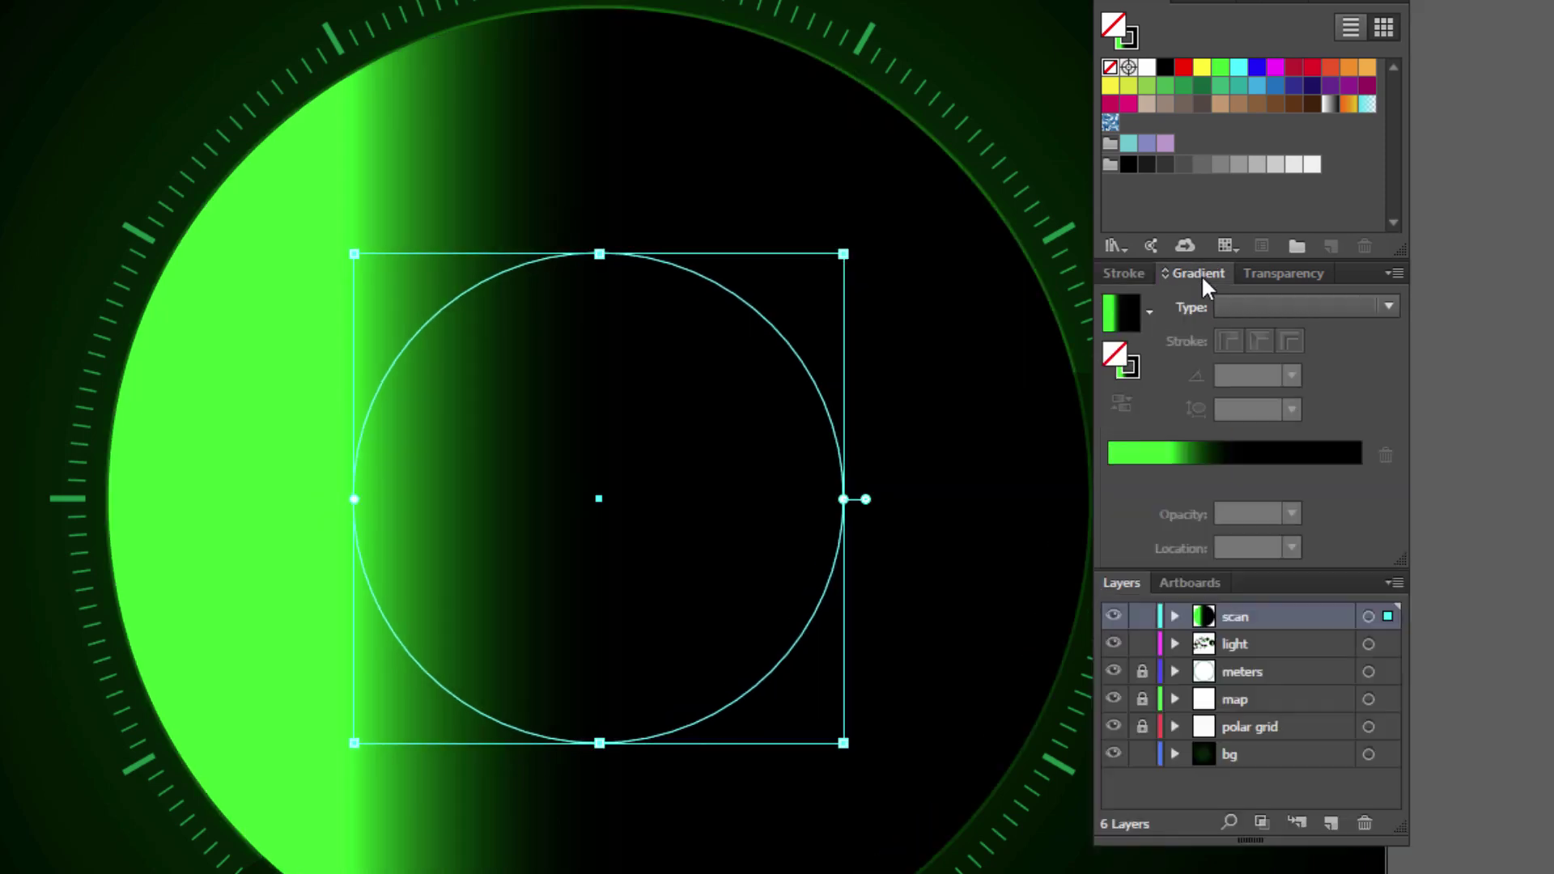
{"action": "left_click", "coordinate": [1134, 368]}
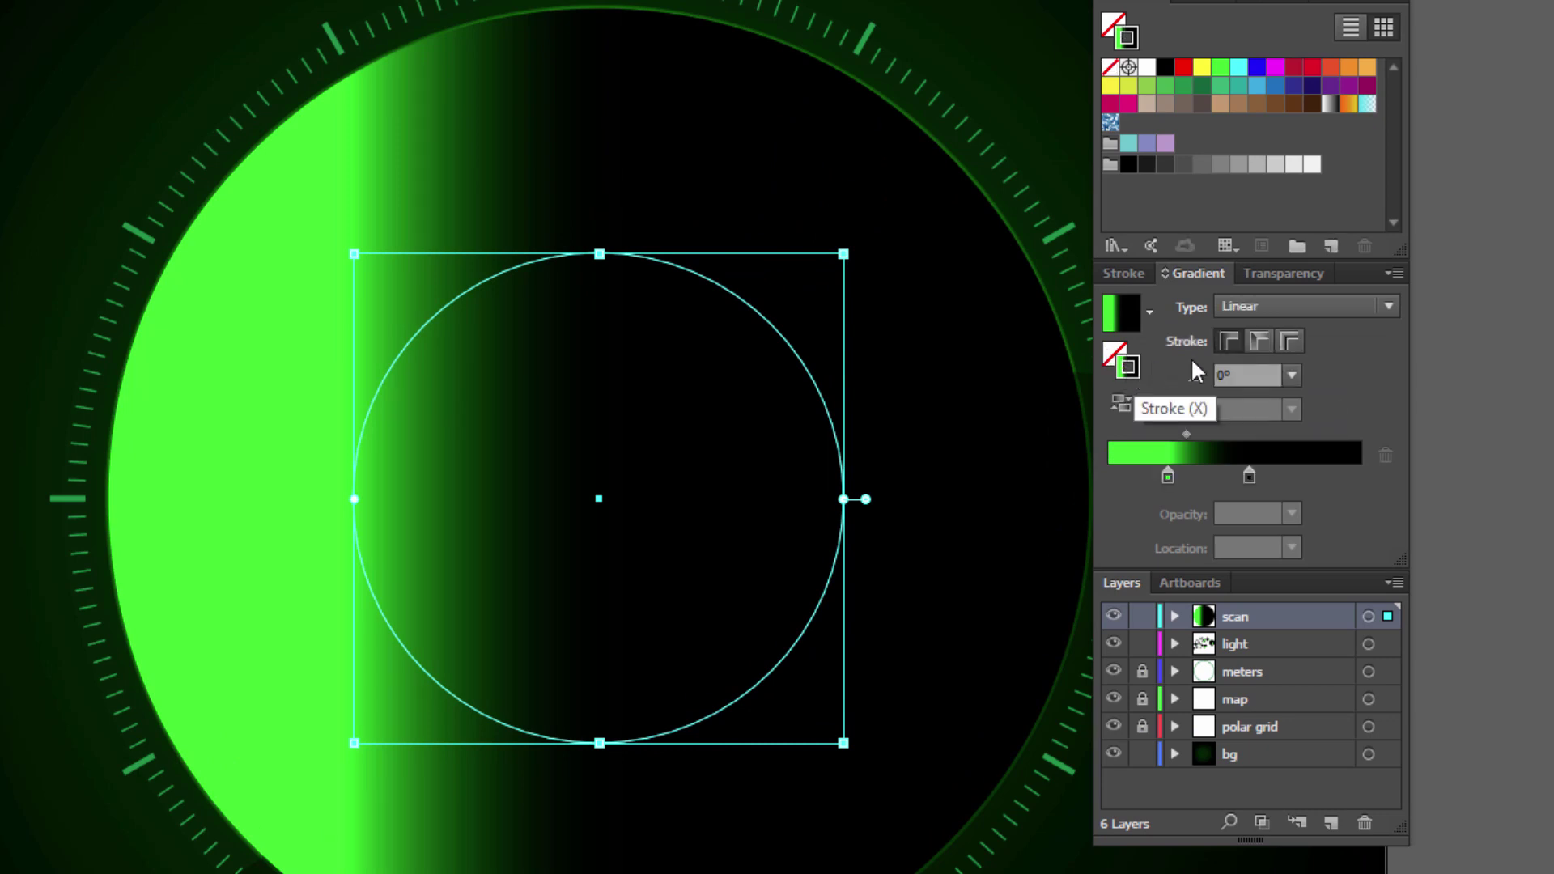
{"action": "left_click", "coordinate": [1257, 342]}
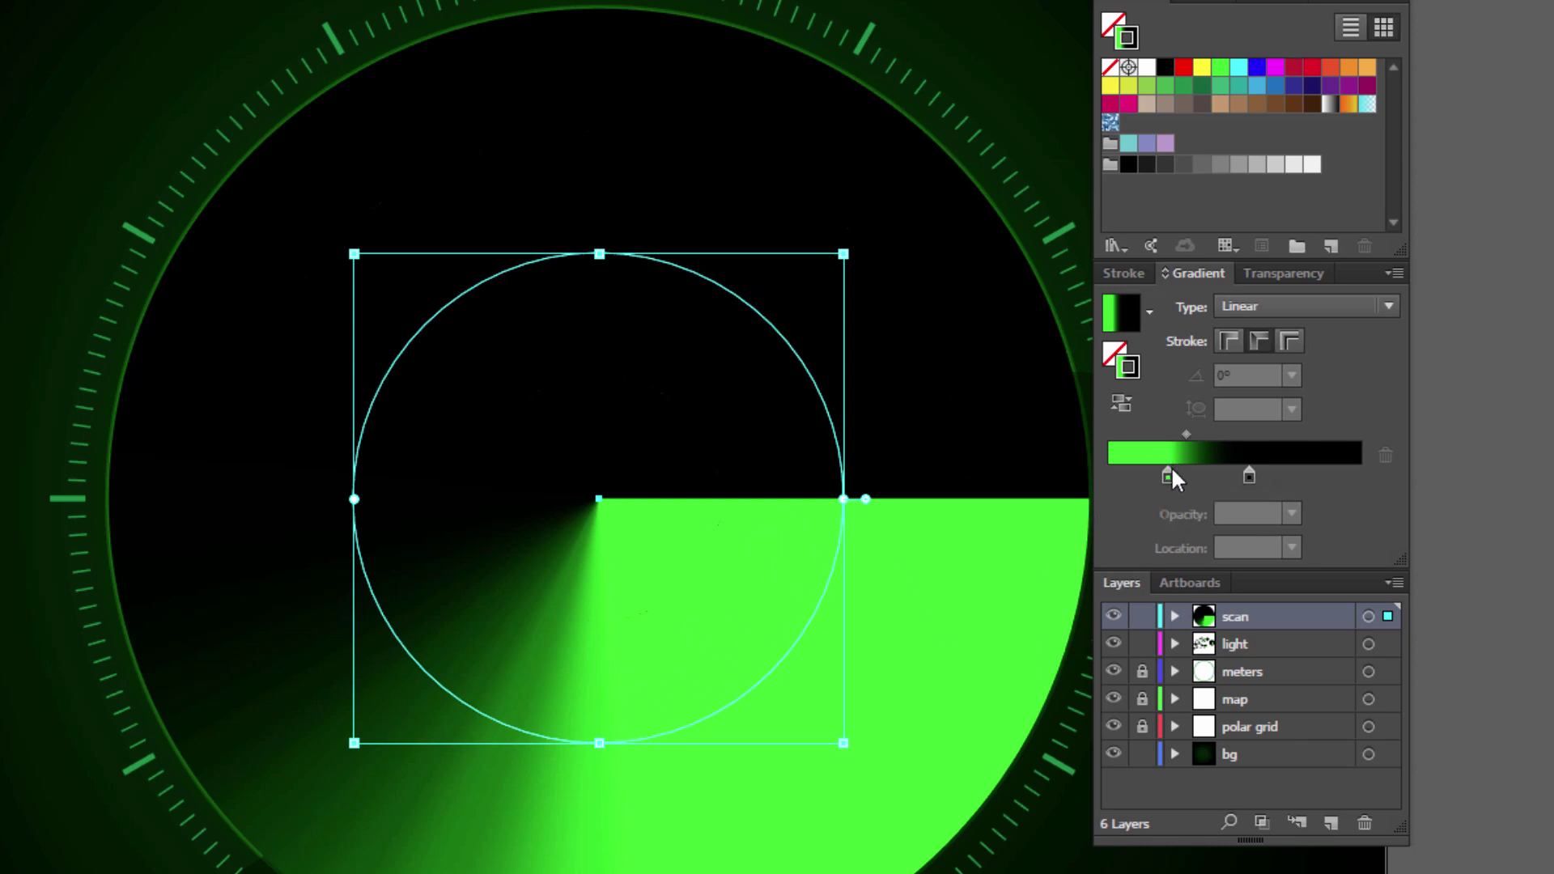
{"action": "mouse_move", "coordinate": [1171, 471]}
{"action": "left_mouse_down"}
{"action": "mouse_move", "coordinate": [1103, 472]}
{"action": "mouse_move", "coordinate": [1123, 436]}
{"action": "left_mouse_up"}
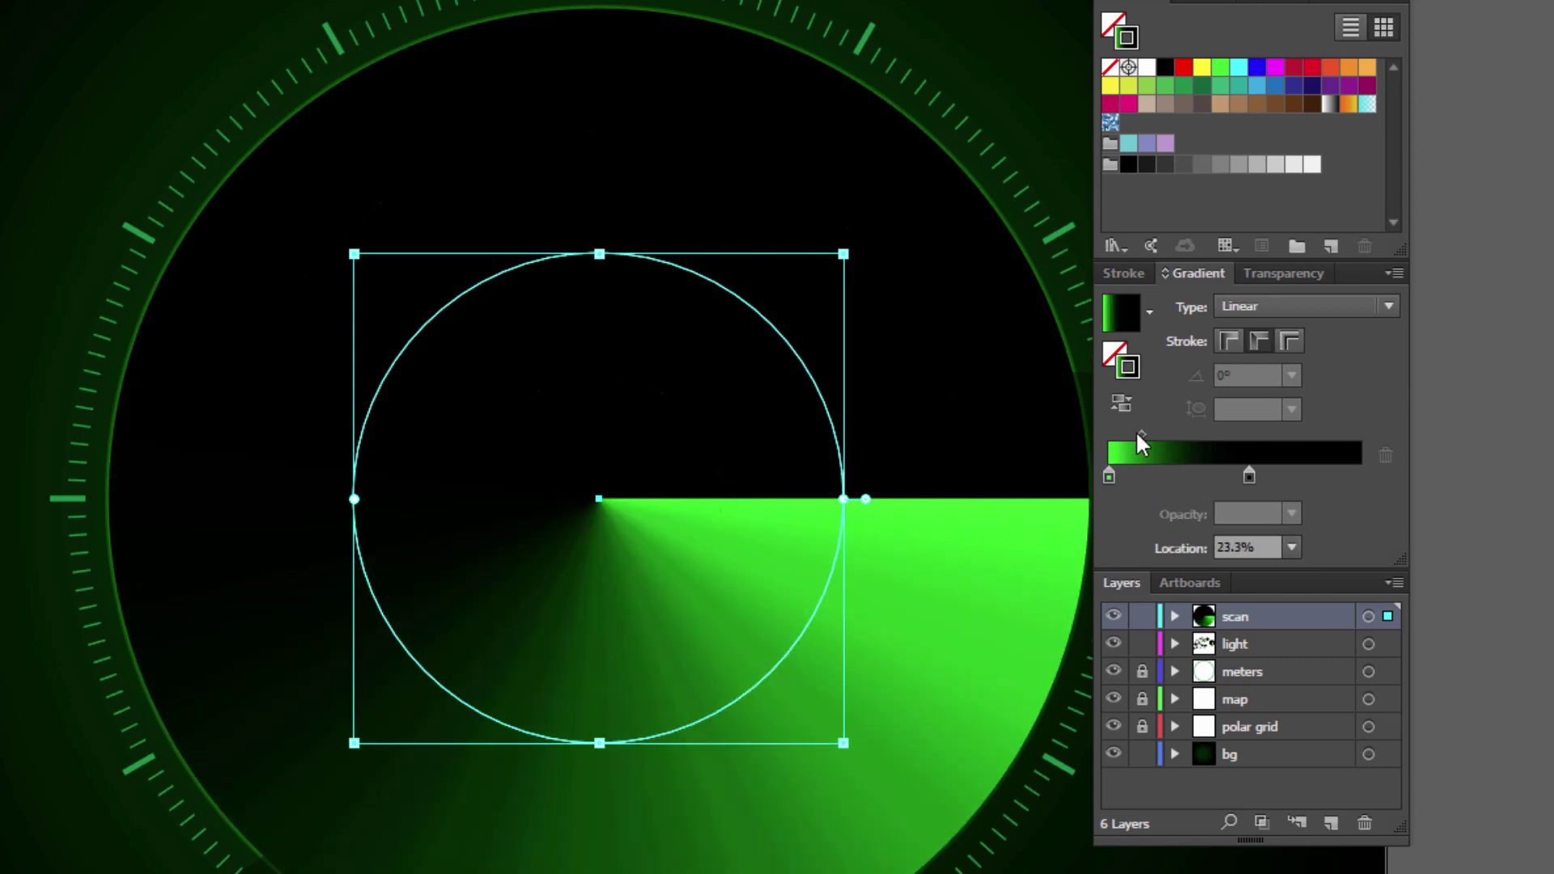
{"action": "left_click", "coordinate": [1248, 476]}
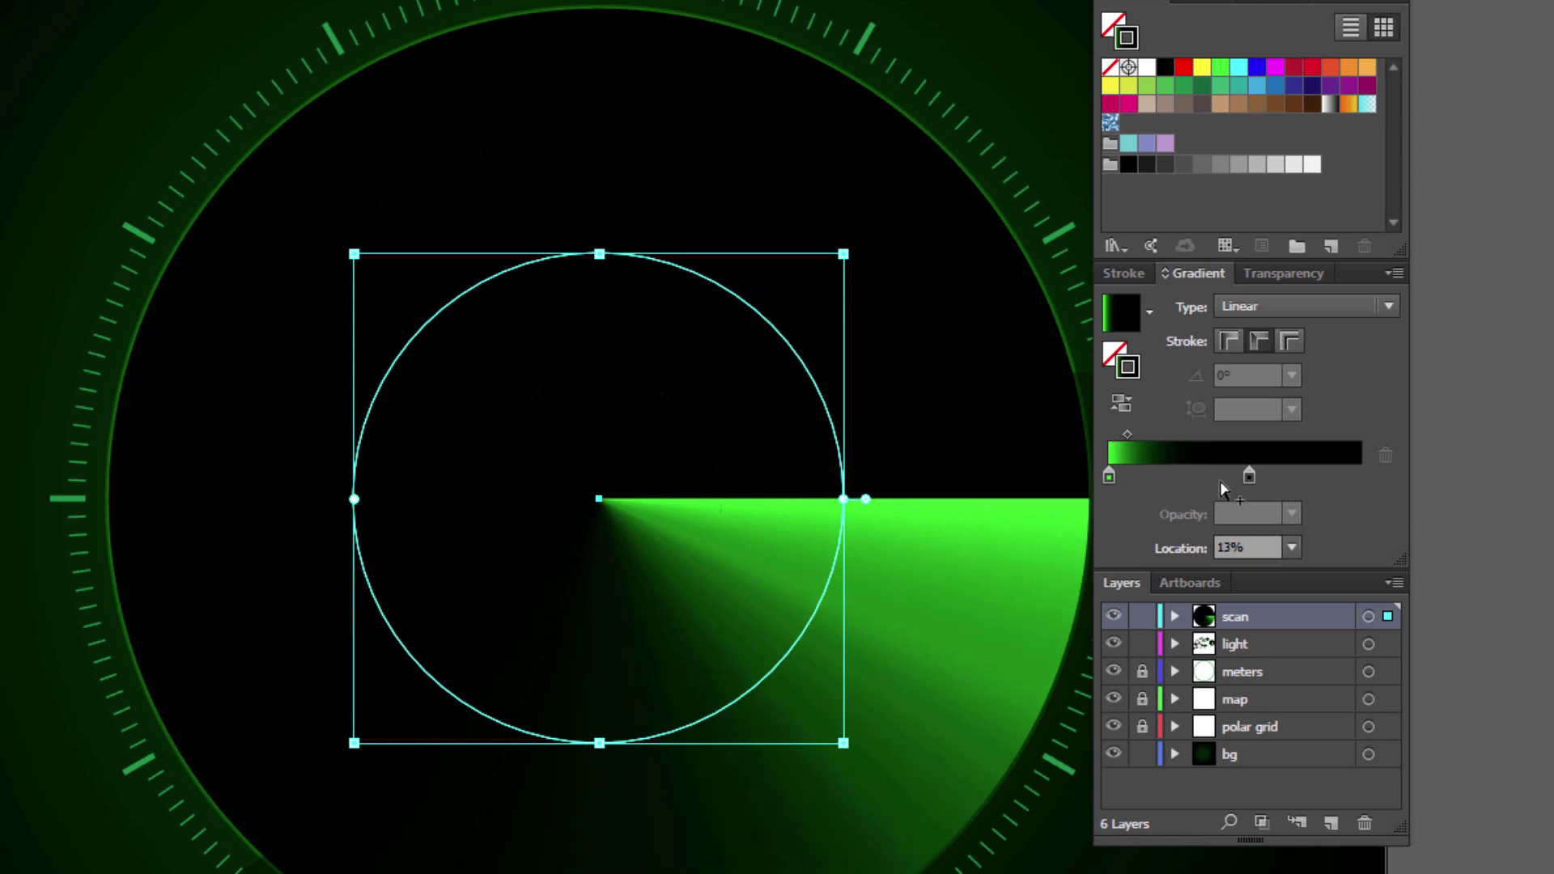
{"action": "left_click_drag", "start_coordinate": [1248, 477], "coordinate": [1145, 476]}
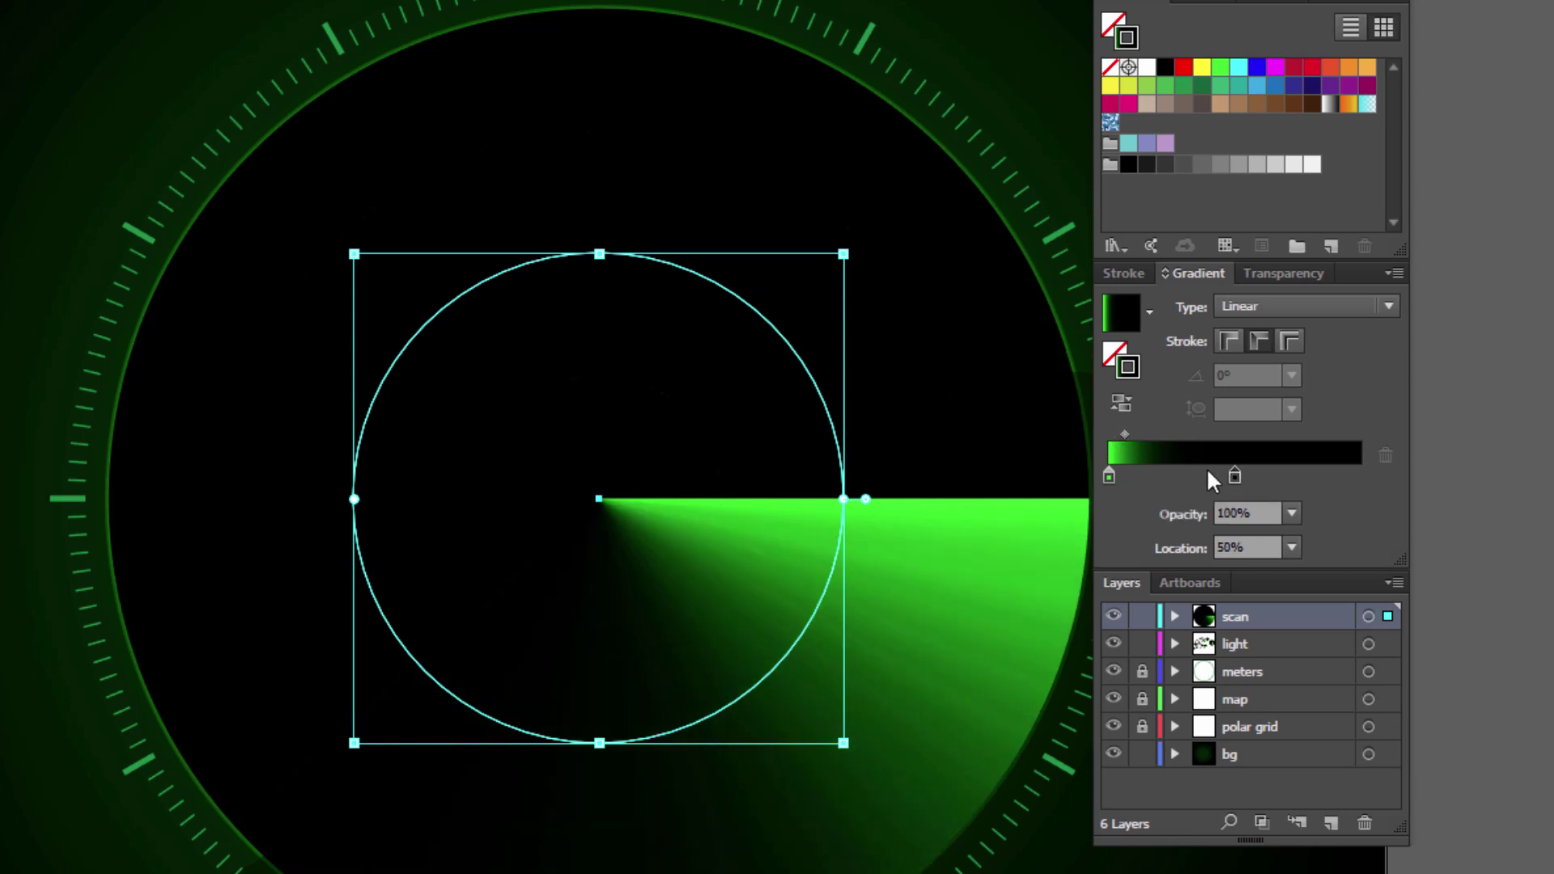
{"action": "left_click", "coordinate": [1270, 274]}
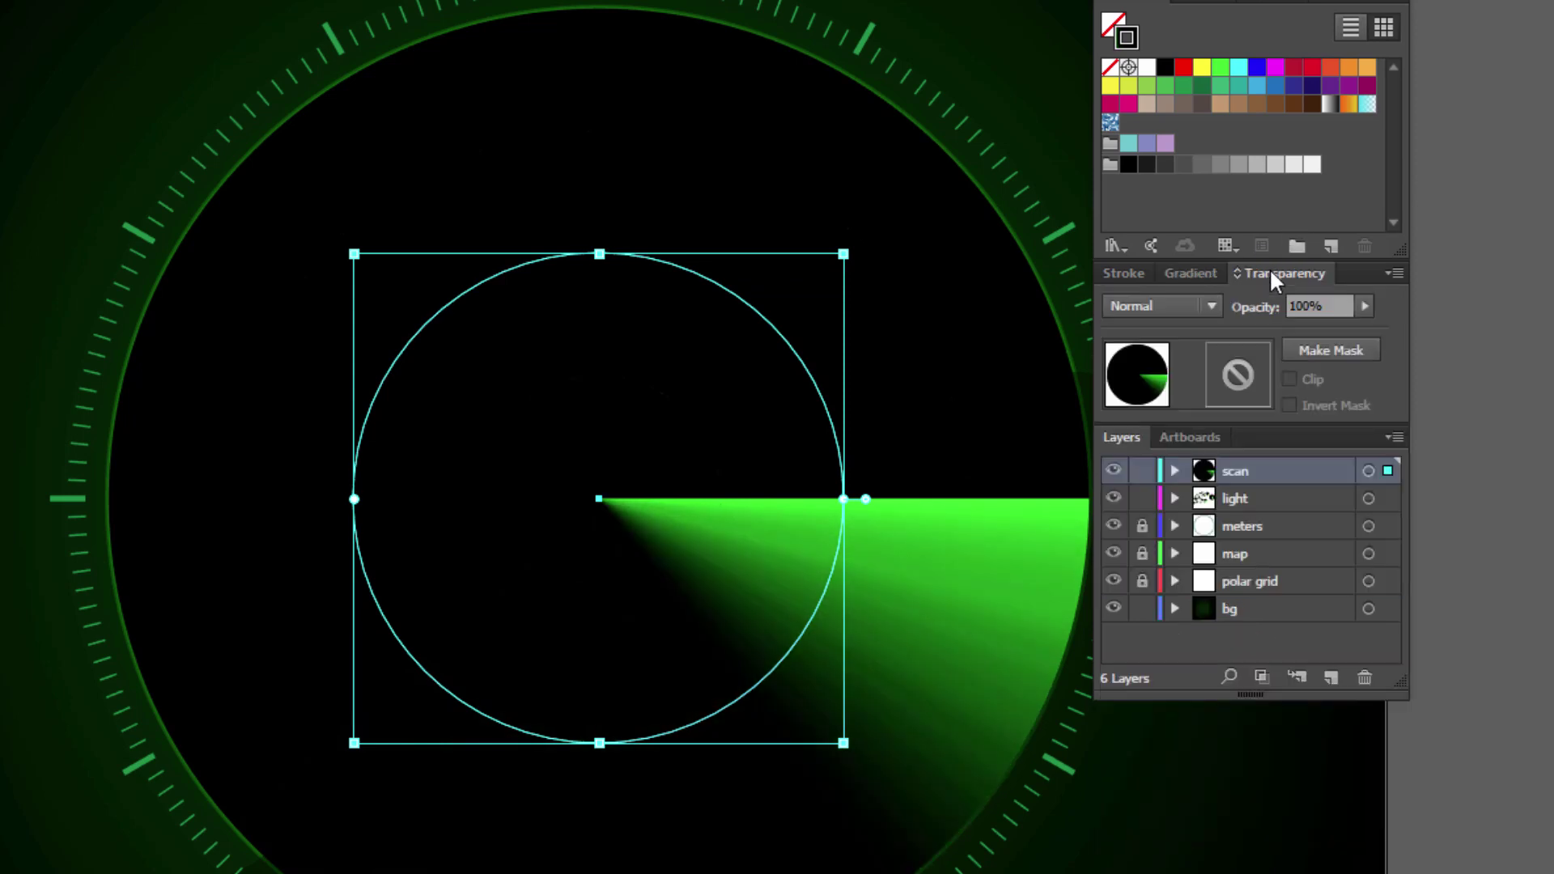
{"action": "left_click", "coordinate": [1164, 304]}
Set the sweep to Screen blending and rotate it to point upward.
{"action": "left_click", "coordinate": [1163, 490]}
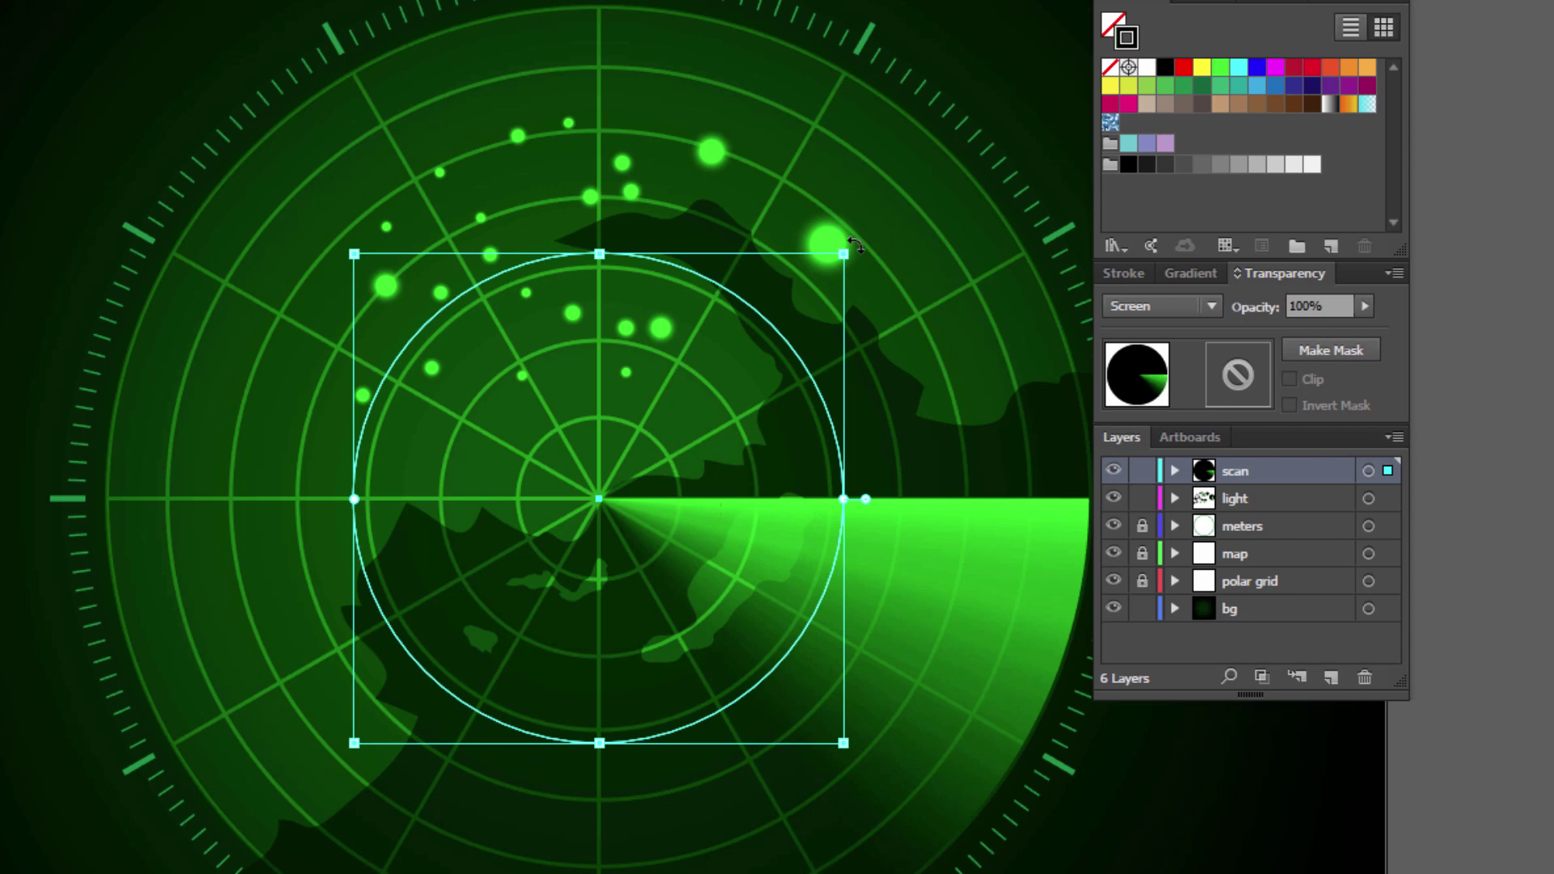
{"action": "mouse_move", "coordinate": [855, 246]}
{"action": "left_mouse_down"}
{"action": "mouse_move", "coordinate": [781, 162]}
{"action": "mouse_move", "coordinate": [613, 94]}
{"action": "left_mouse_up"}
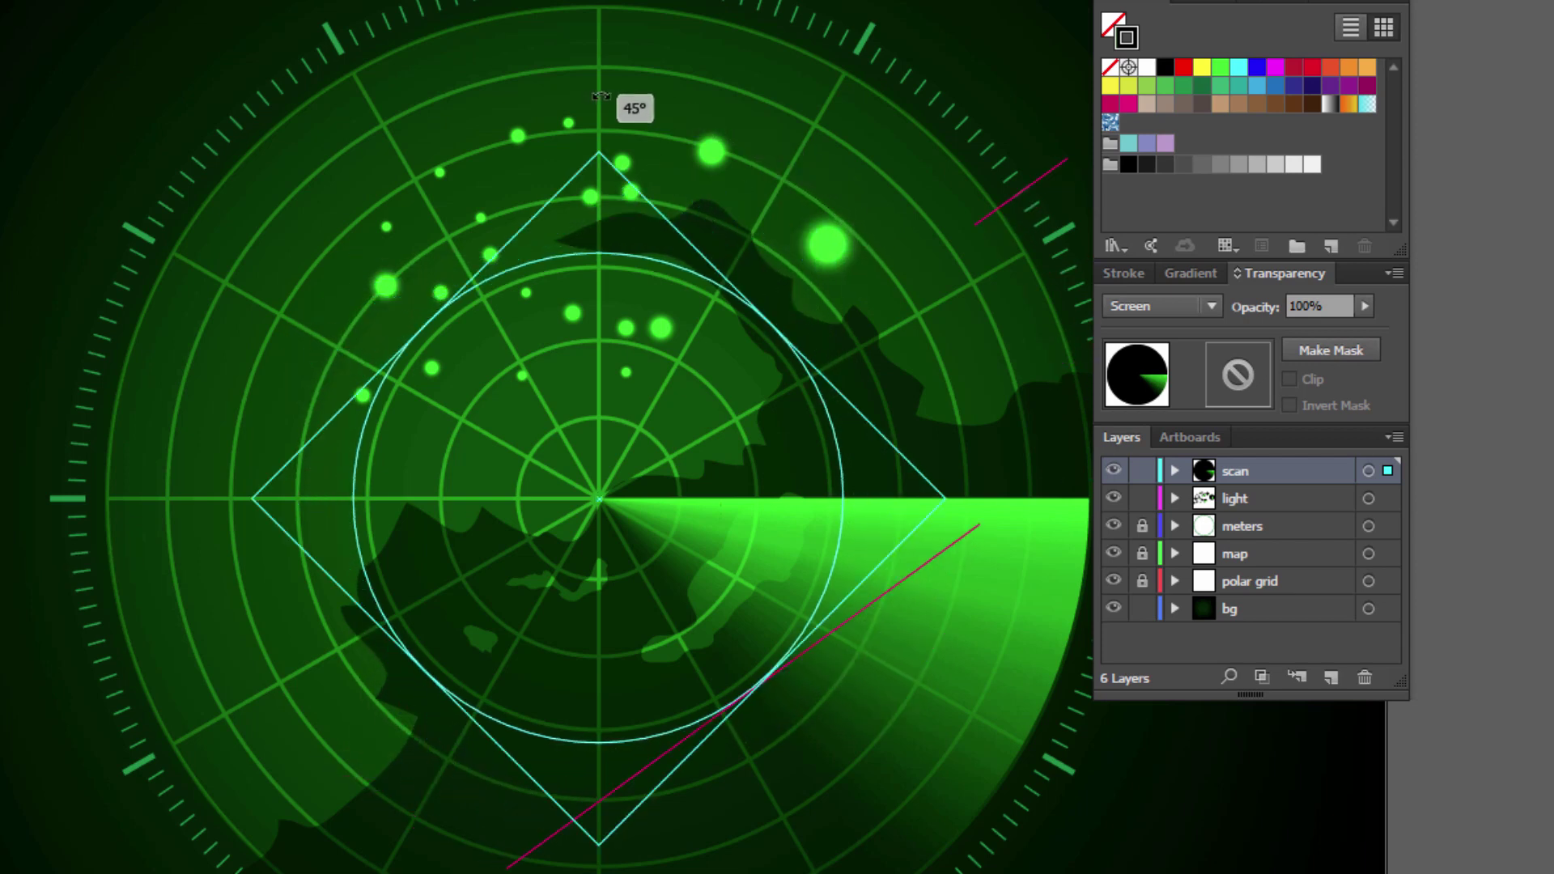
{"action": "left_click", "coordinate": [947, 498]}
{"action": "left_click_drag", "start_coordinate": [954, 496], "coordinate": [882, 394]}
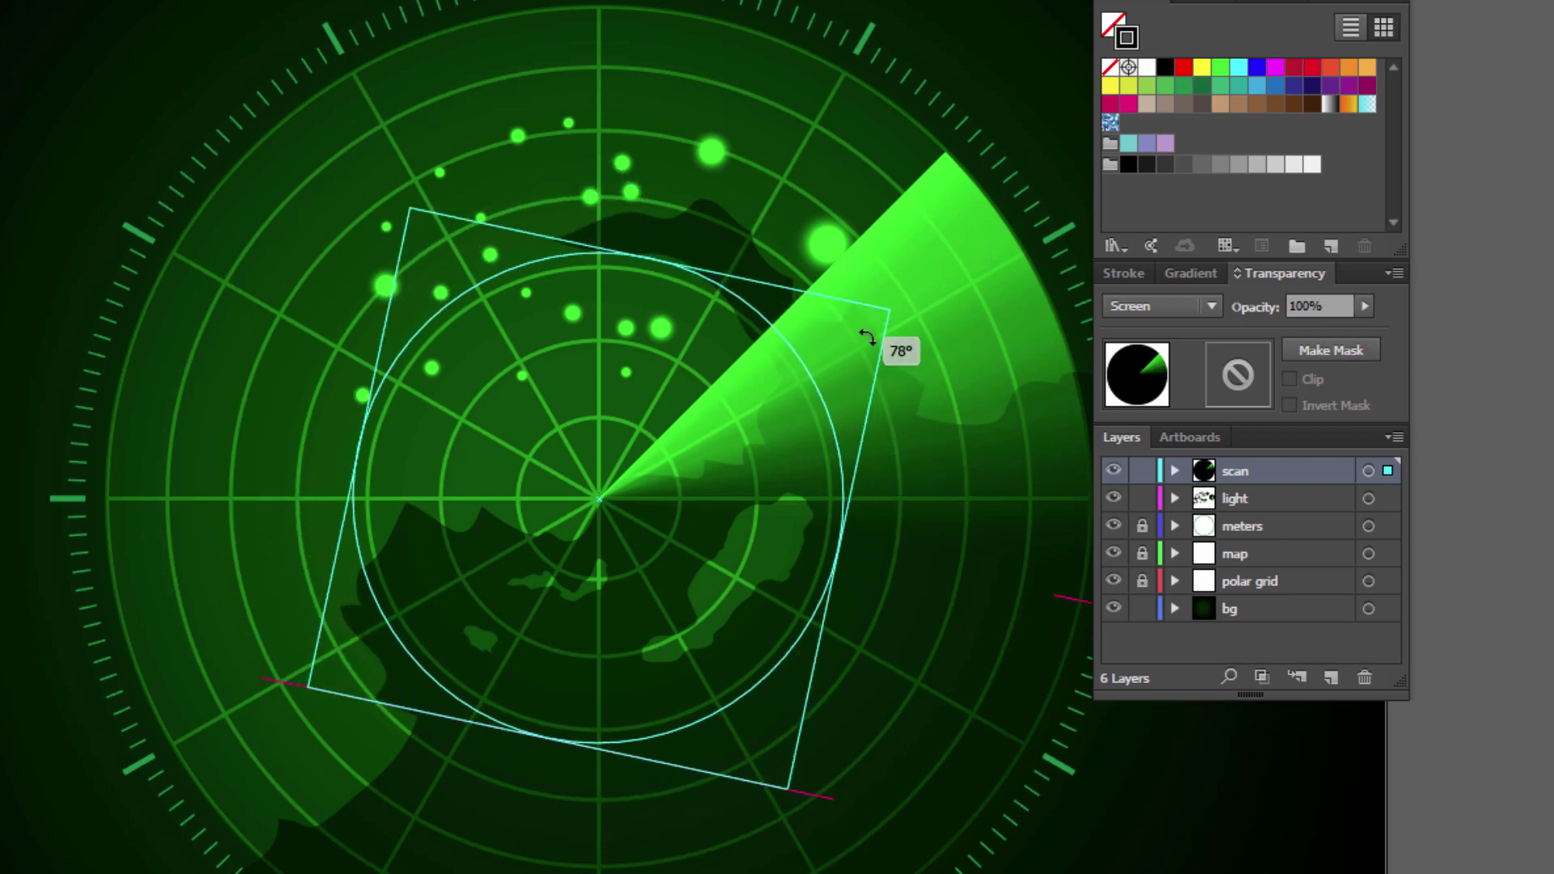
{"action": "mouse_move", "coordinate": [869, 359]}
{"action": "left_mouse_down"}
{"action": "mouse_move", "coordinate": [846, 273]}
{"action": "mouse_move", "coordinate": [916, 344]}
{"action": "left_mouse_up"}
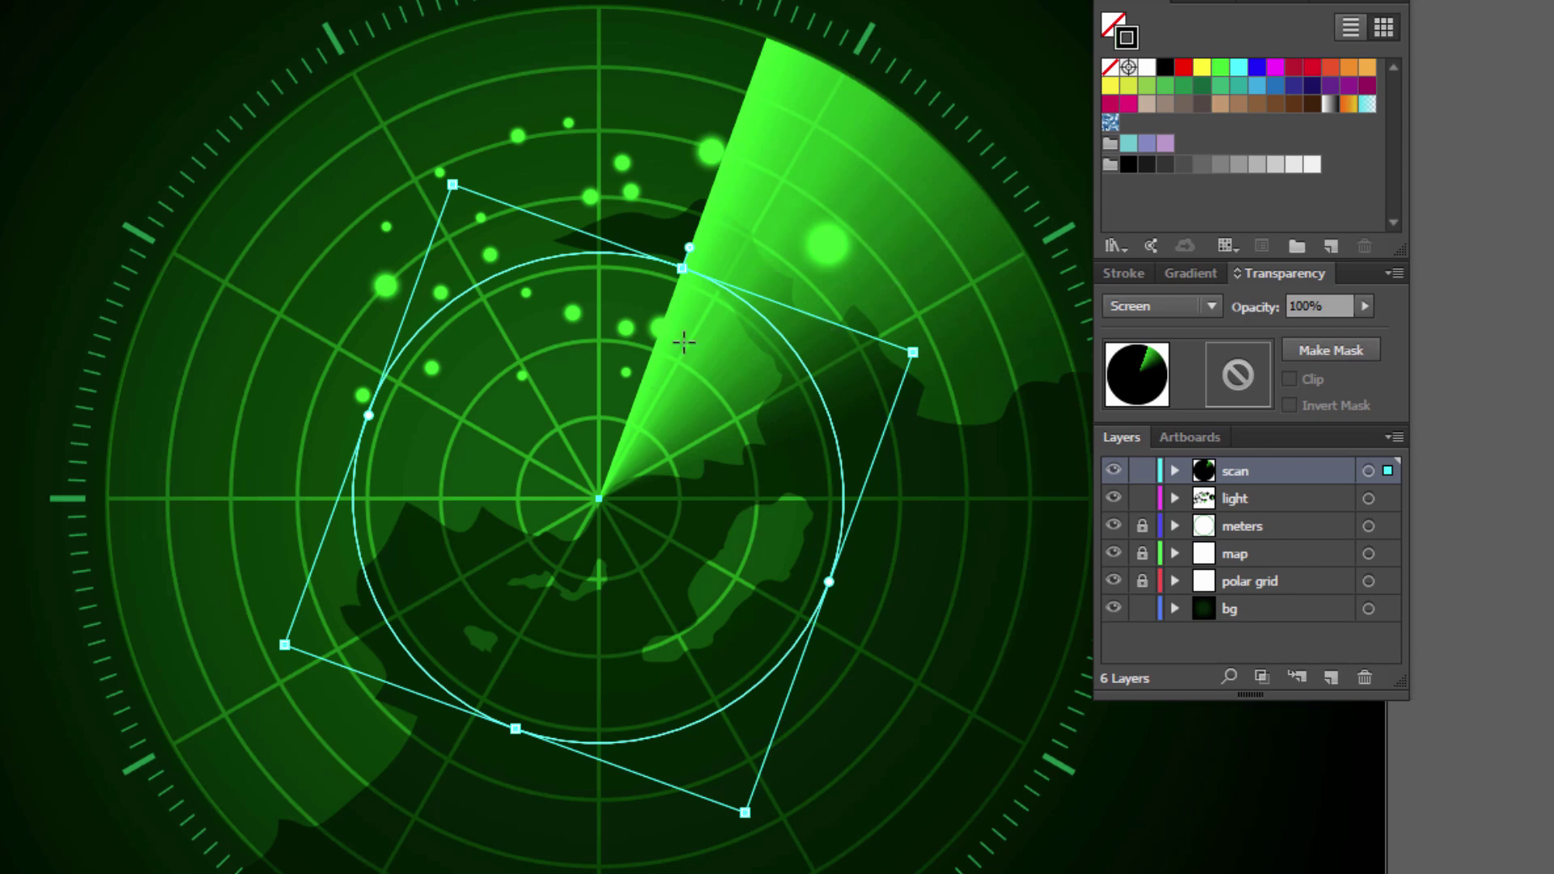
Set the sweep beam's opacity to 70%.
{"action": "left_click", "coordinate": [1319, 307]}
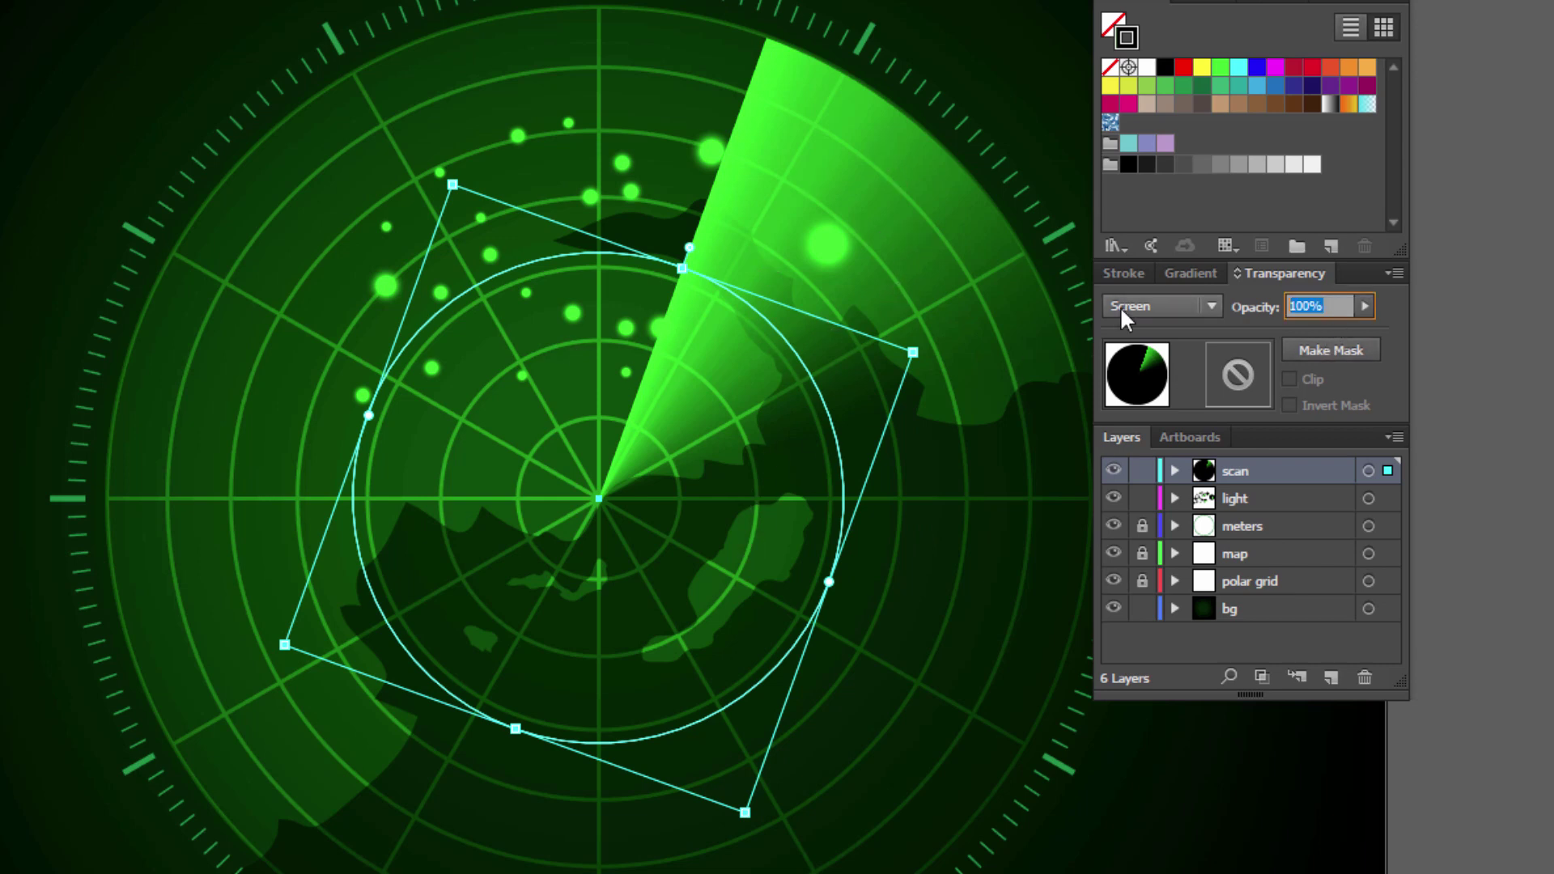
{"action": "type", "text": "70"}
{"action": "key", "text": "Return"}
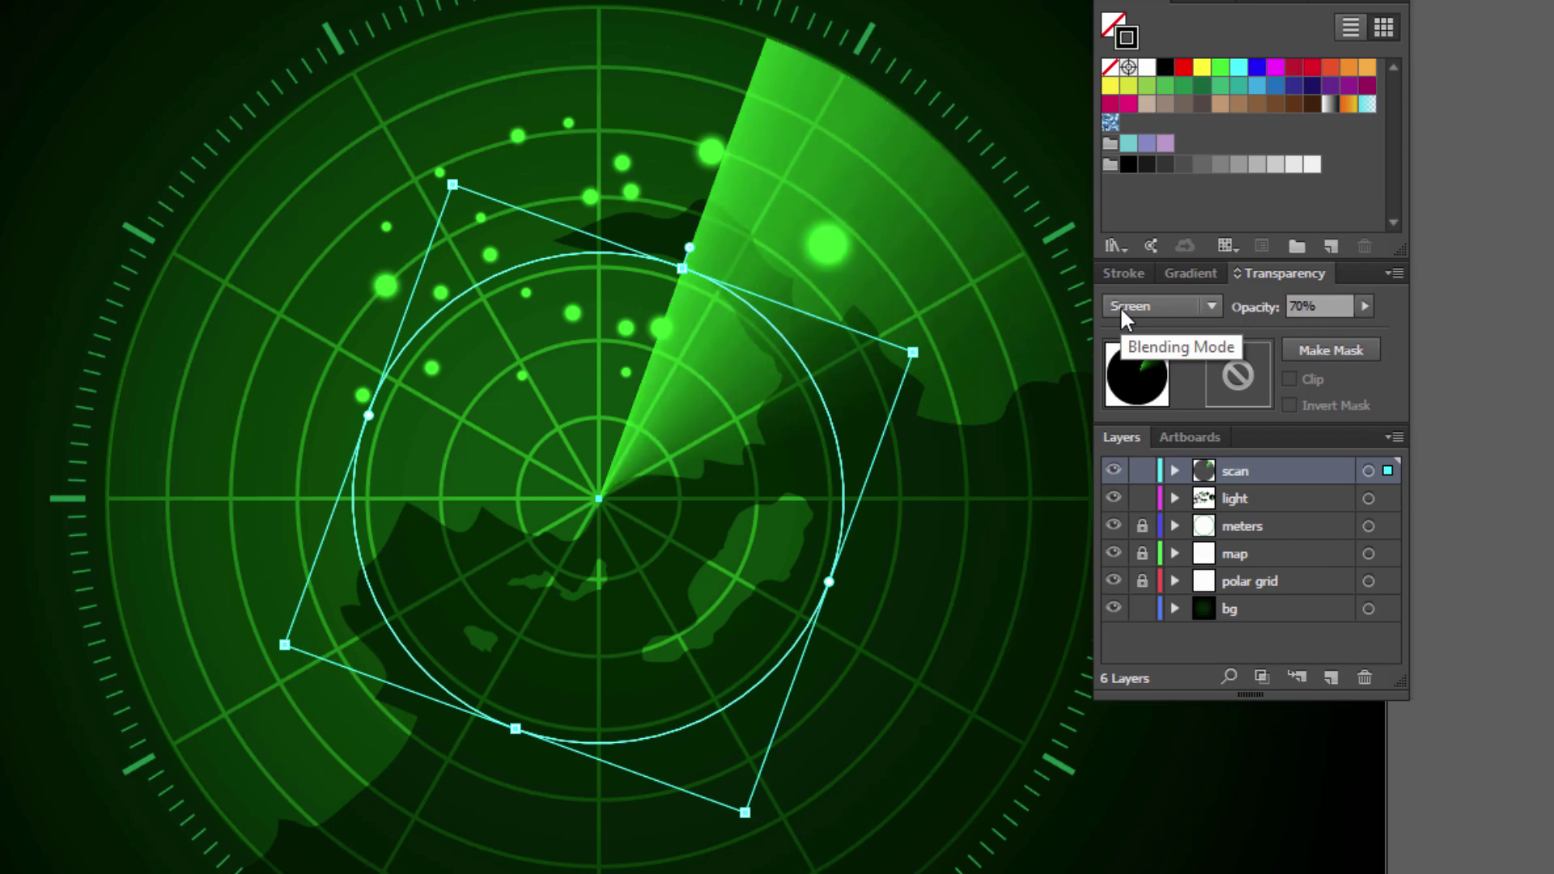
Reverse the sweep beam's gradient so the green end leads.
{"action": "left_click_drag", "start_coordinate": [931, 348], "coordinate": [789, 413]}
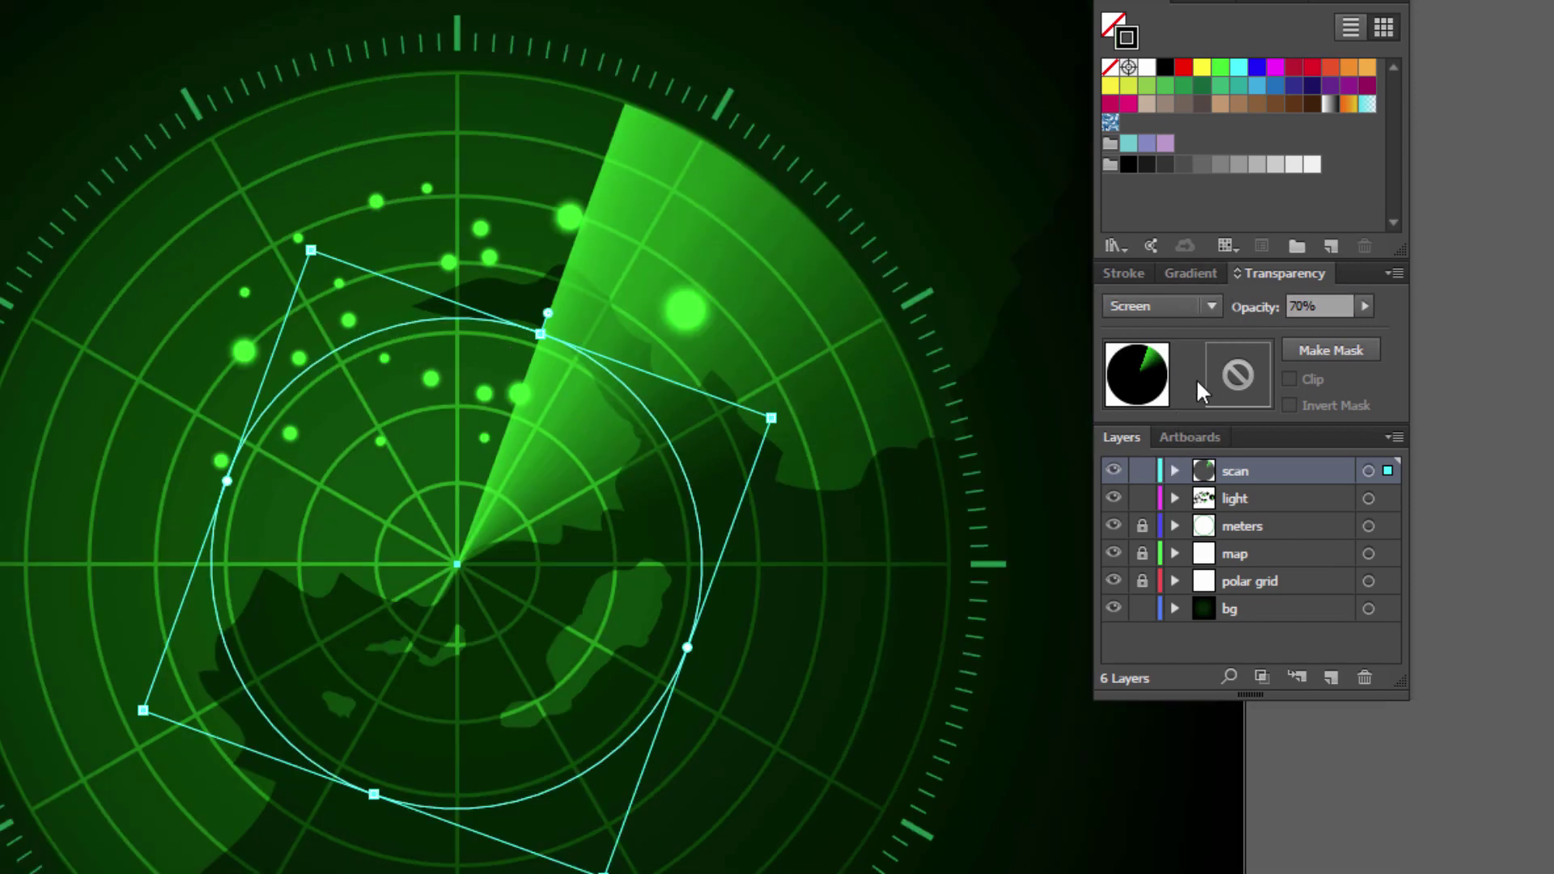
{"action": "key", "text": "ctrl+F9"}
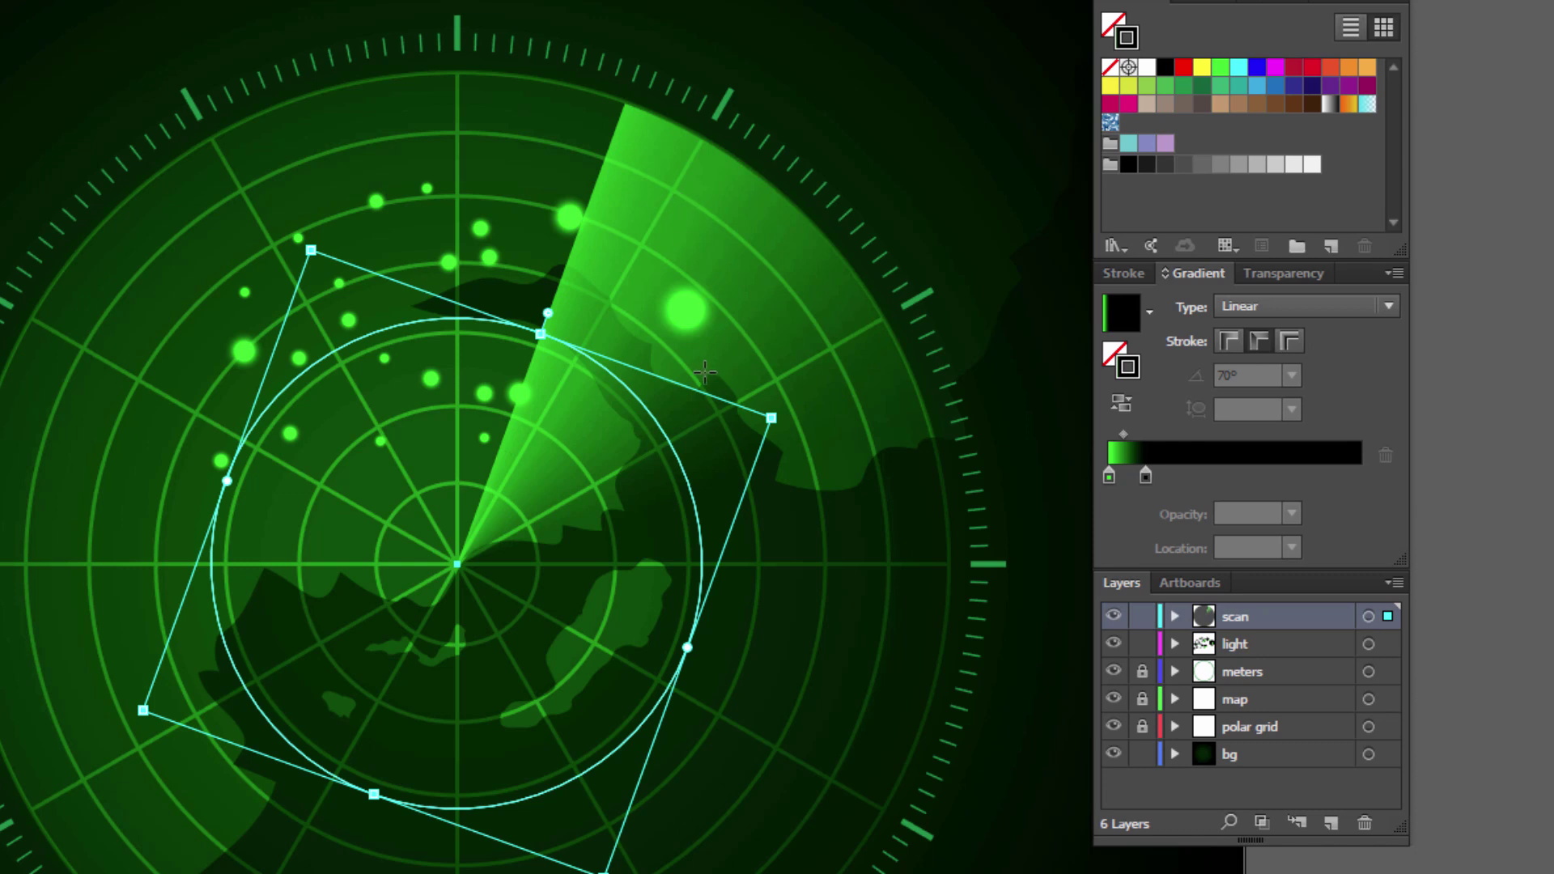
{"action": "left_click", "coordinate": [1120, 405]}
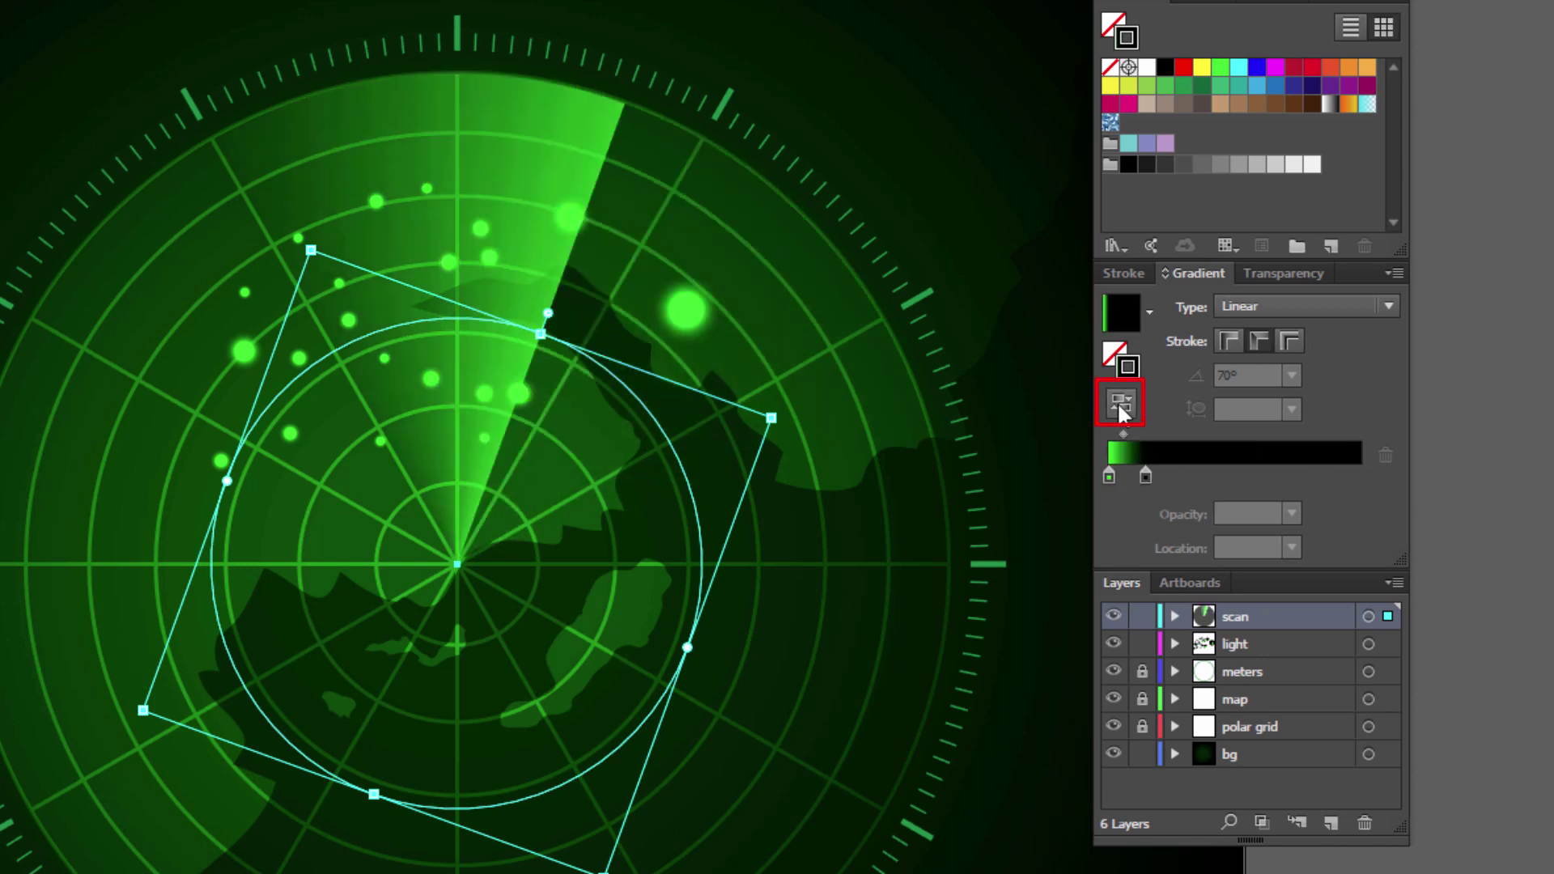
{"action": "left_click", "coordinate": [1120, 405]}
{"action": "left_click", "coordinate": [1120, 405]}
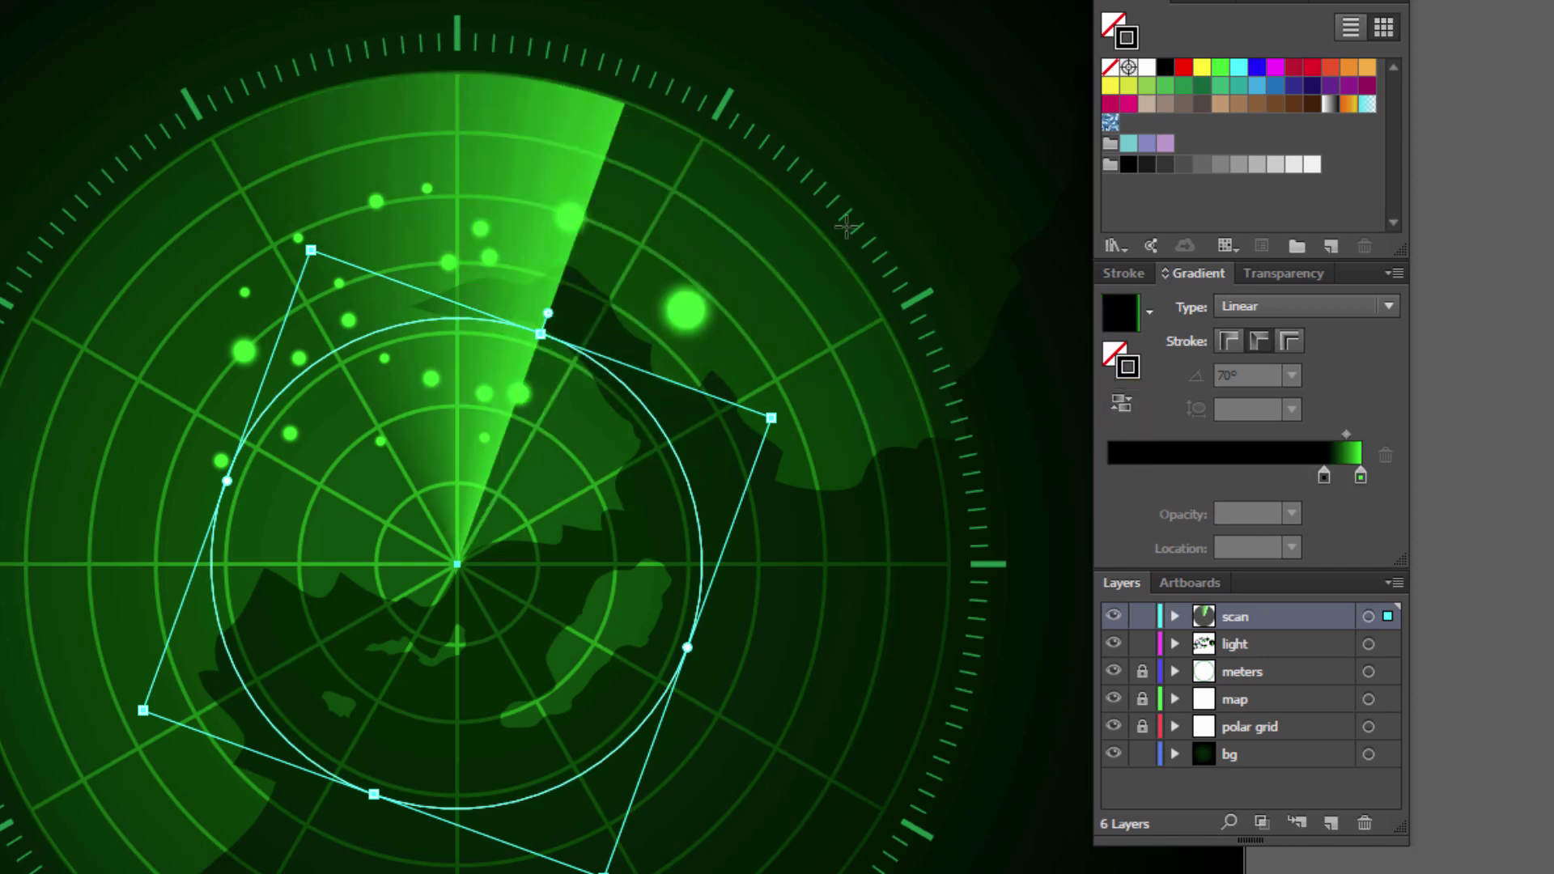
Rotate the sweep beam clockwise toward the upper right.
{"action": "mouse_move", "coordinate": [784, 412]}
{"action": "left_mouse_down"}
{"action": "mouse_move", "coordinate": [879, 597]}
{"action": "mouse_move", "coordinate": [826, 586]}
{"action": "left_mouse_up"}
{"action": "key", "text": "ctrl+z"}
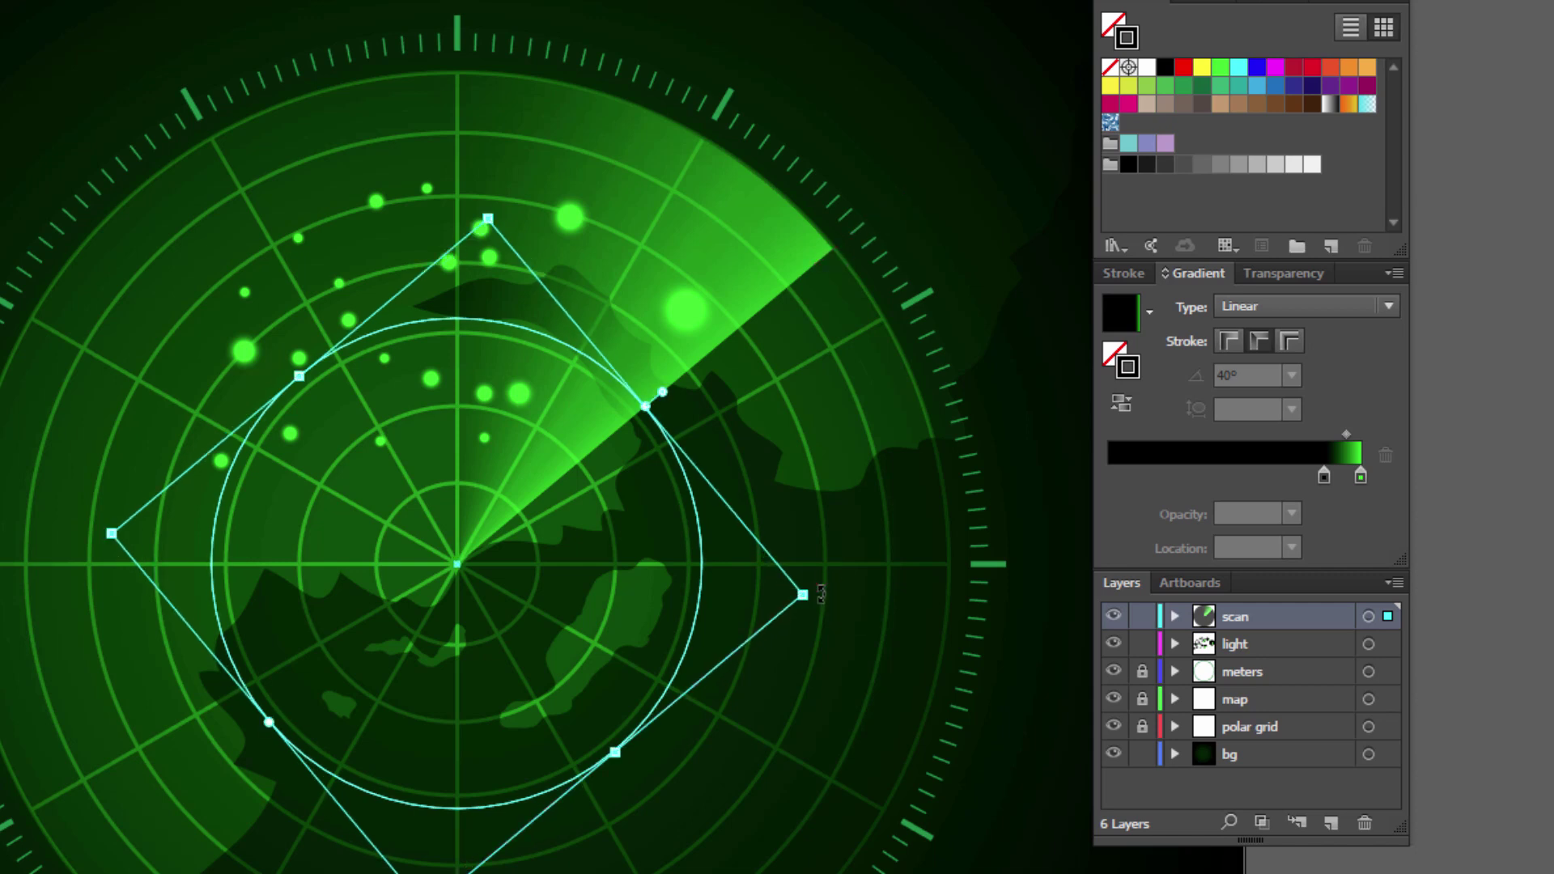
{"action": "mouse_move", "coordinate": [815, 592]}
{"action": "left_mouse_down"}
{"action": "mouse_move", "coordinate": [833, 607]}
{"action": "mouse_move", "coordinate": [812, 617]}
{"action": "left_mouse_up"}
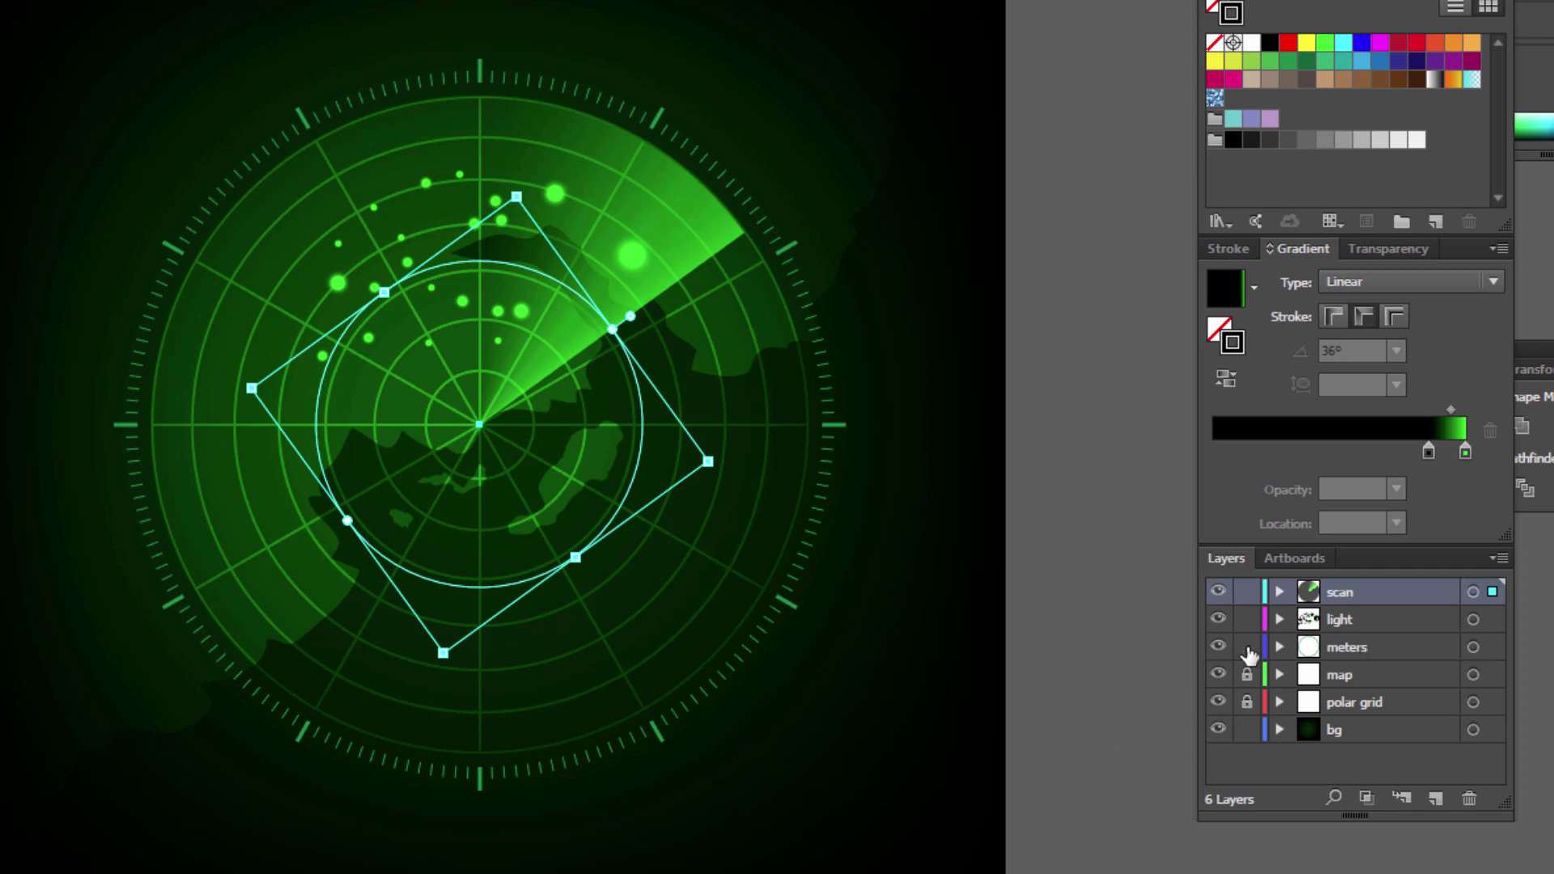
On the meters layer, draw a circle over the radar with no fill.
{"action": "left_click", "coordinate": [1415, 654]}
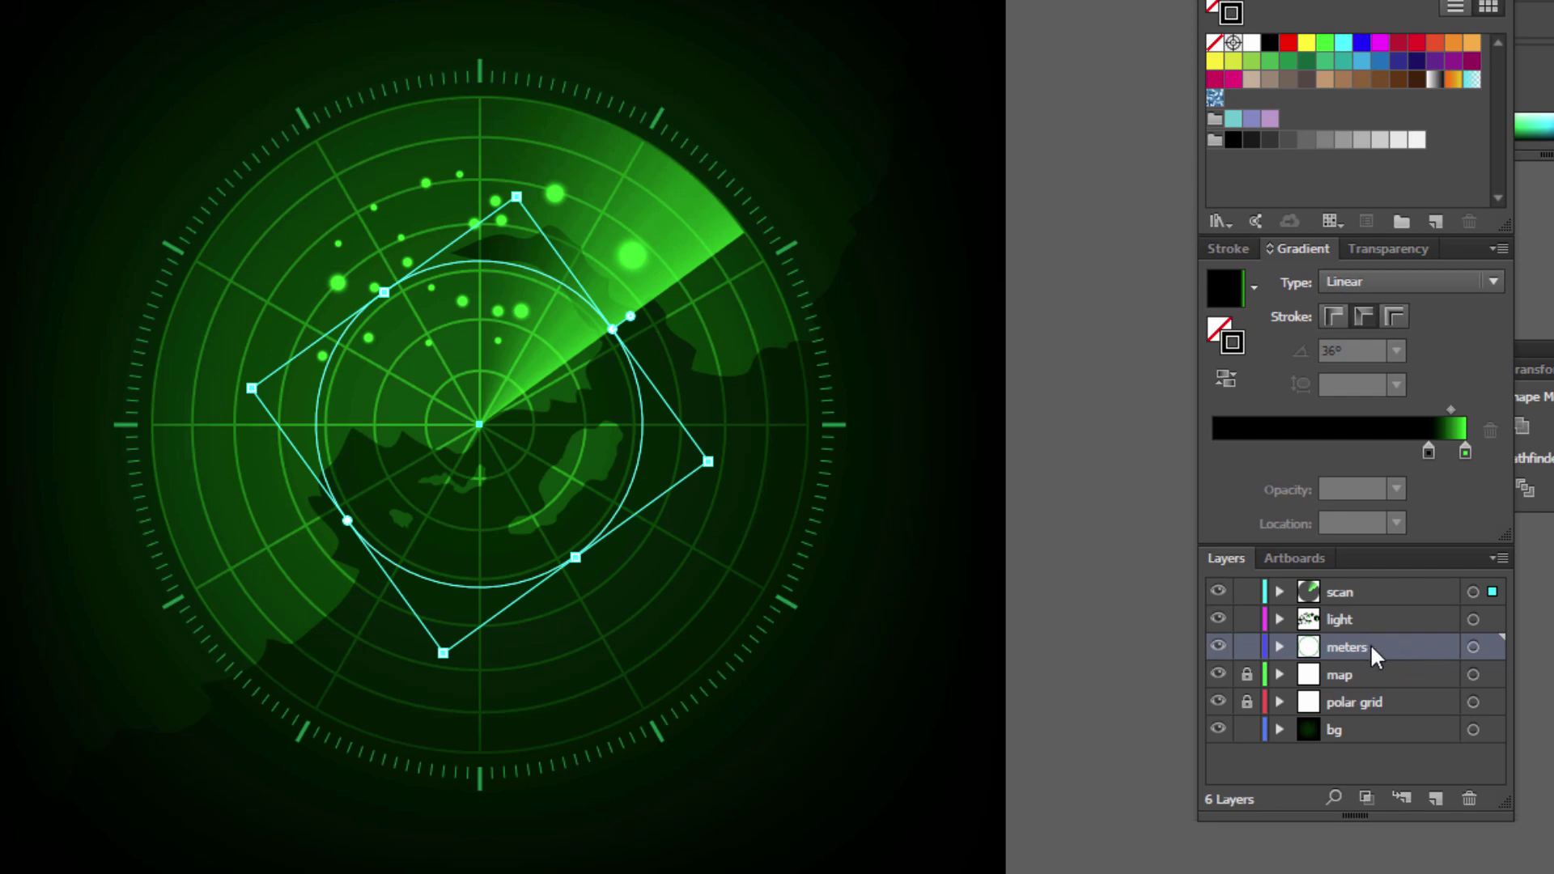
{"action": "left_click_drag", "start_coordinate": [1228, 799], "coordinate": [1082, 663]}
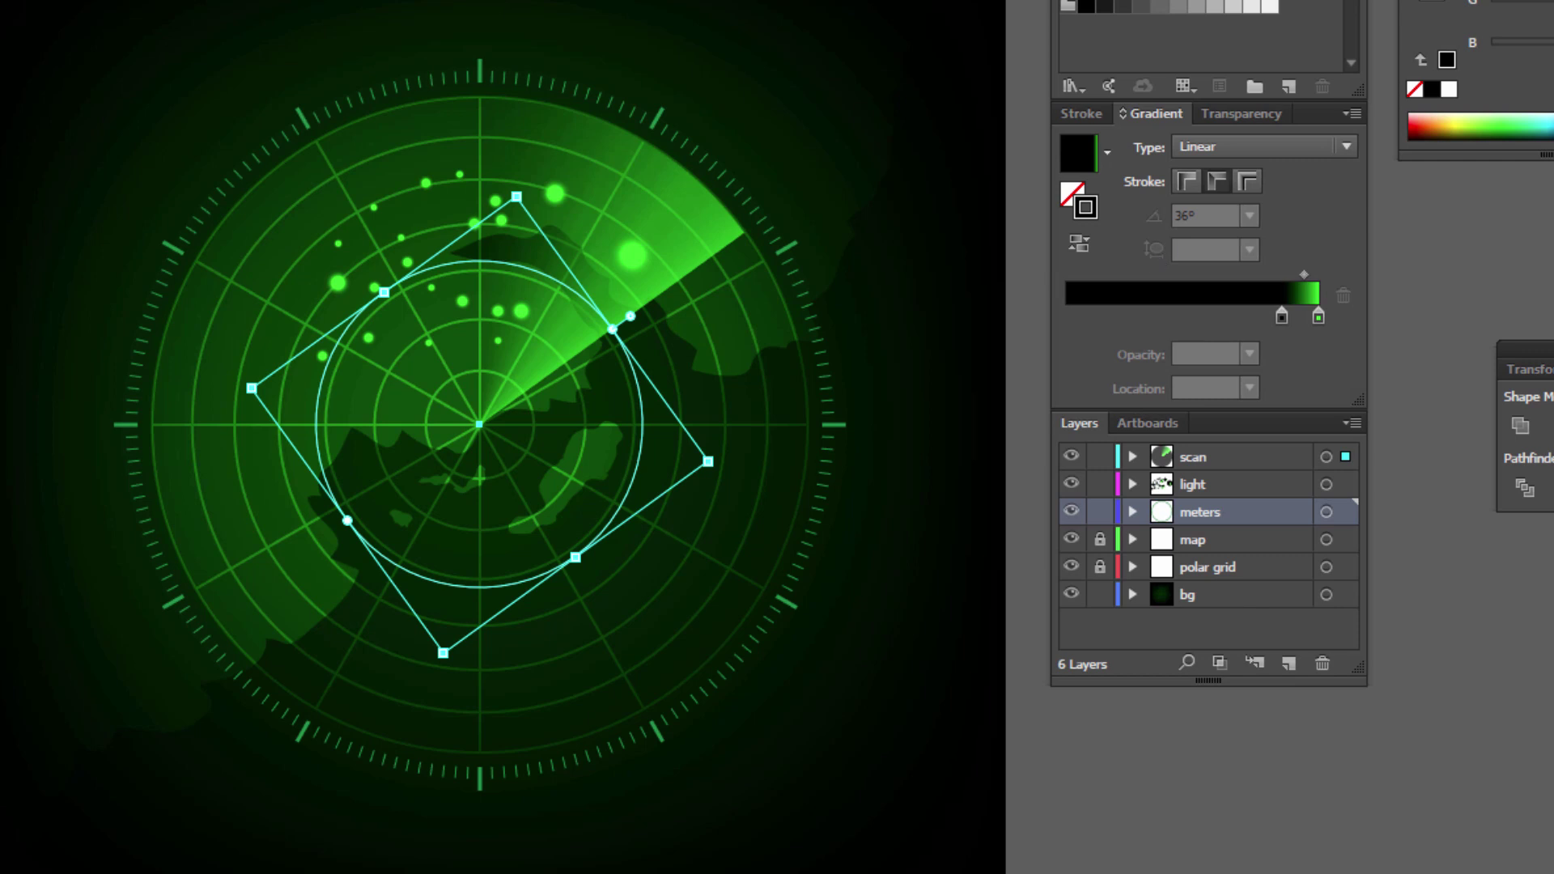
{"action": "key", "text": "ctrl+shift+a"}
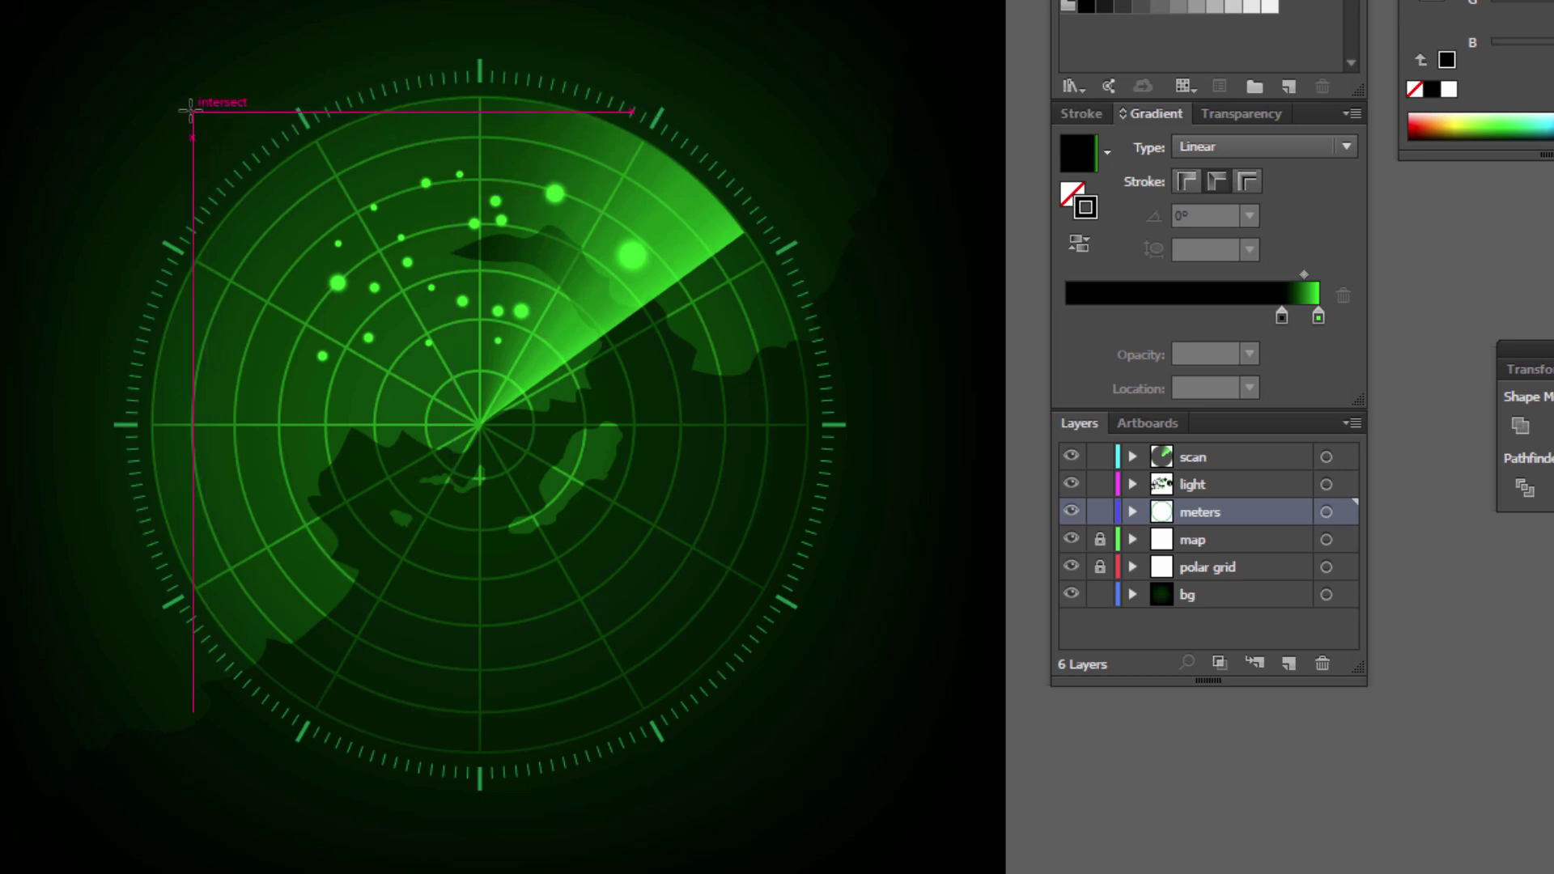
{"action": "left_click_drag", "start_coordinate": [185, 94], "coordinate": [755, 705]}
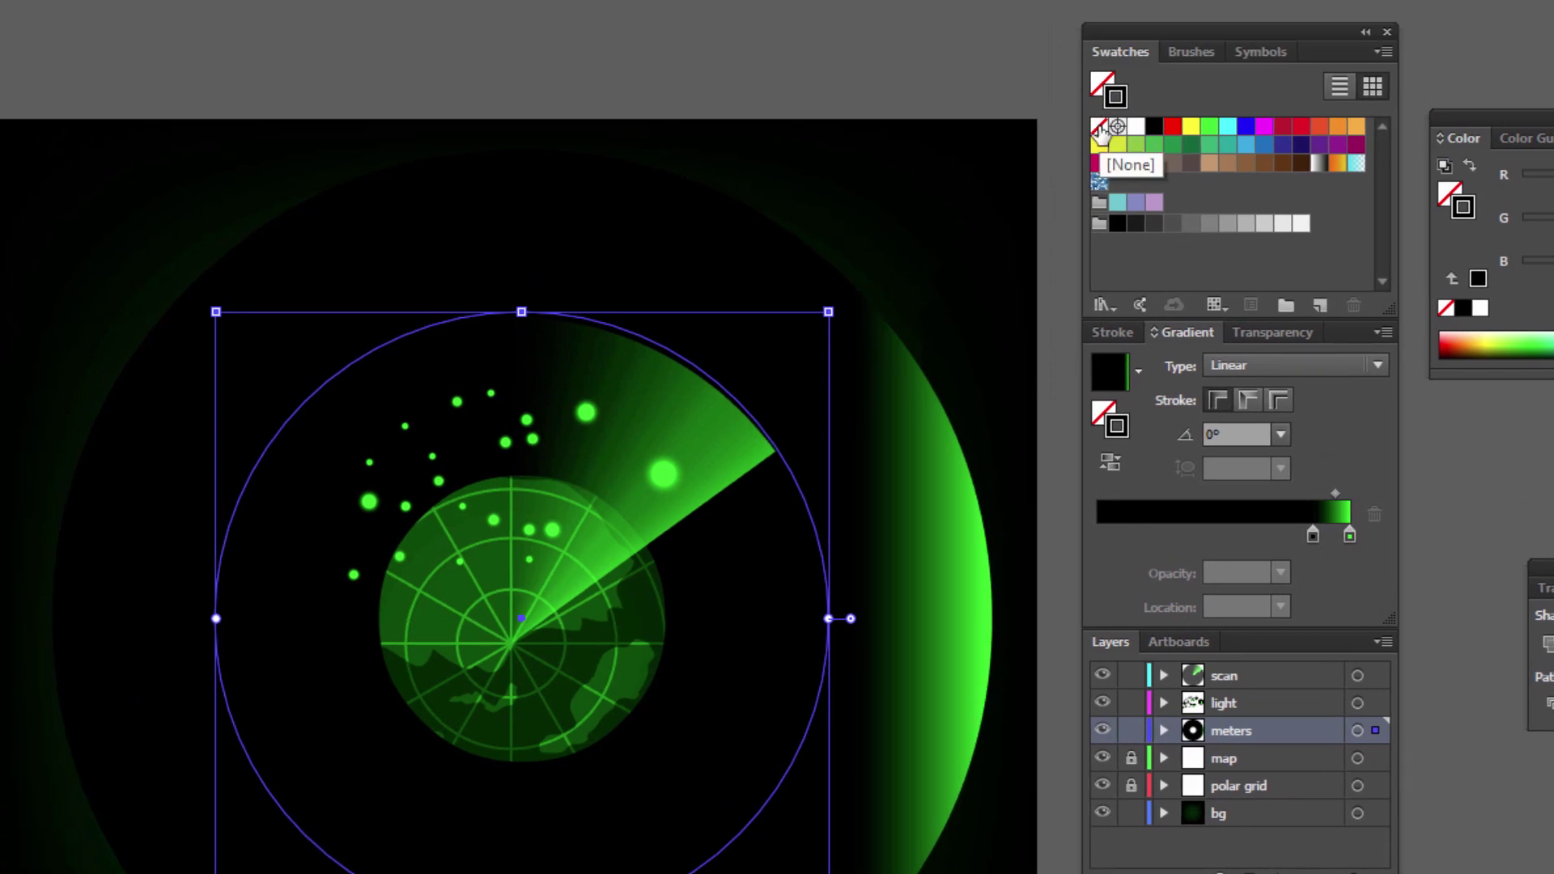
{"action": "left_click", "coordinate": [1099, 127]}
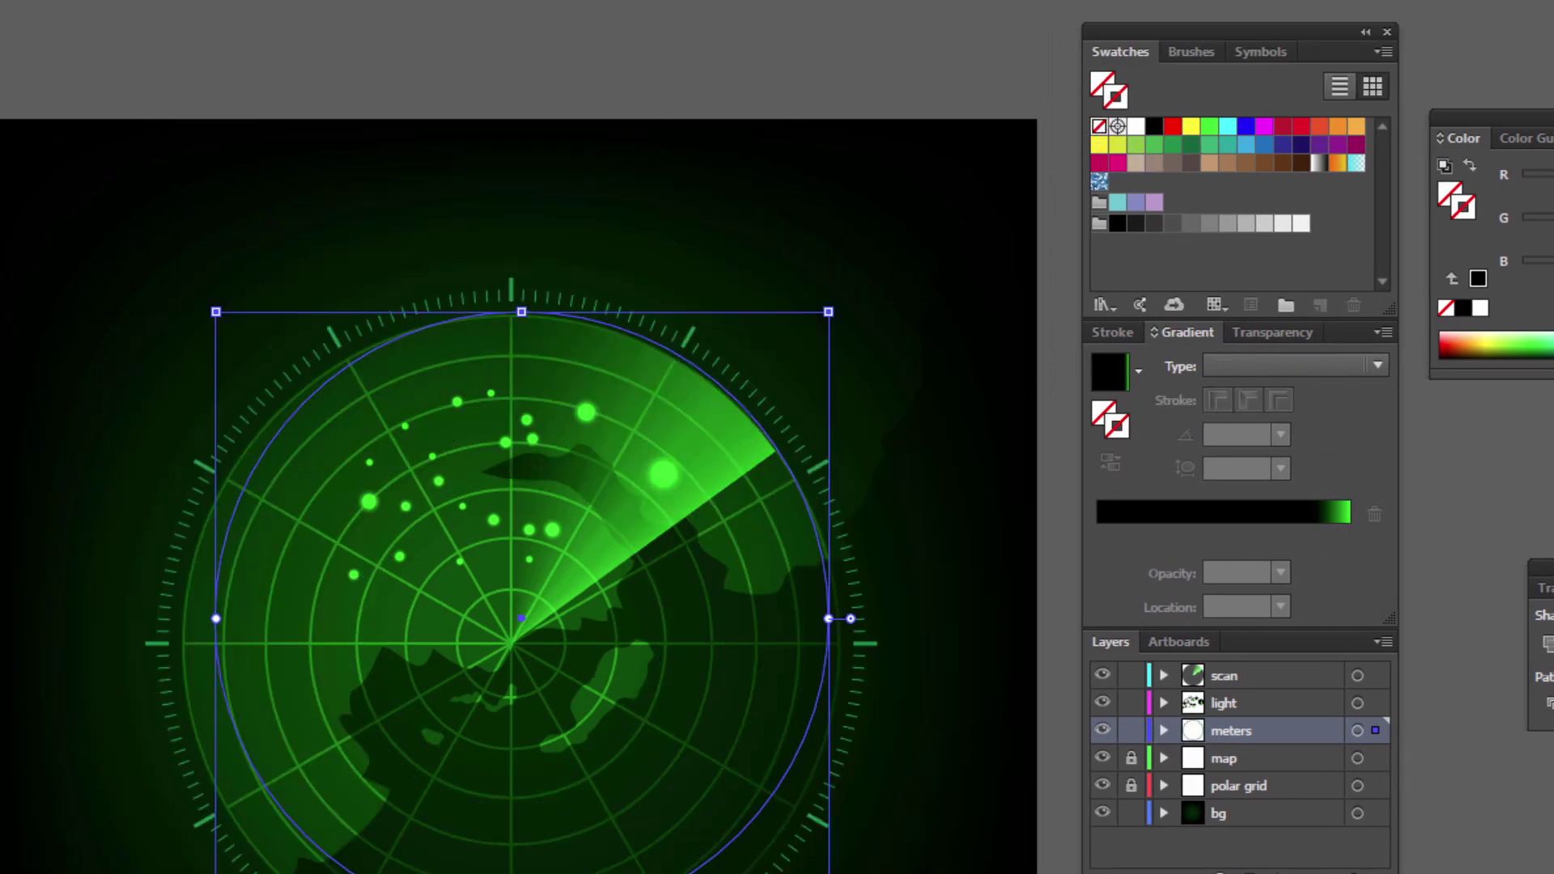
Centre the circle on the radar, scale it to about 590 px, and stroke it white.
{"action": "left_click_drag", "start_coordinate": [521, 618], "coordinate": [511, 643]}
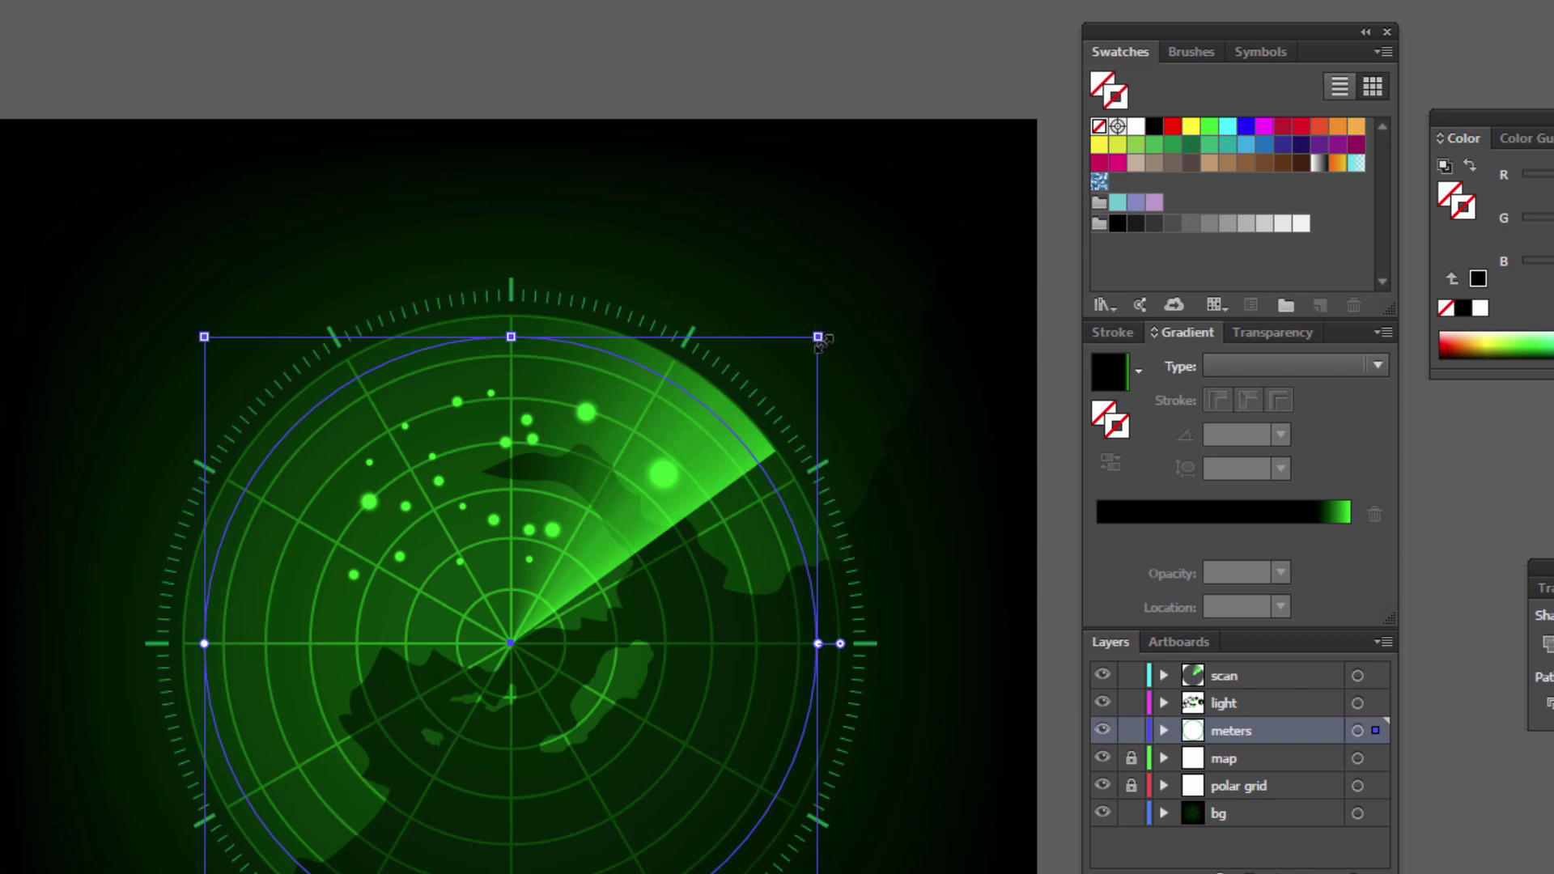
{"action": "left_click_drag", "start_coordinate": [817, 340], "coordinate": [912, 261]}
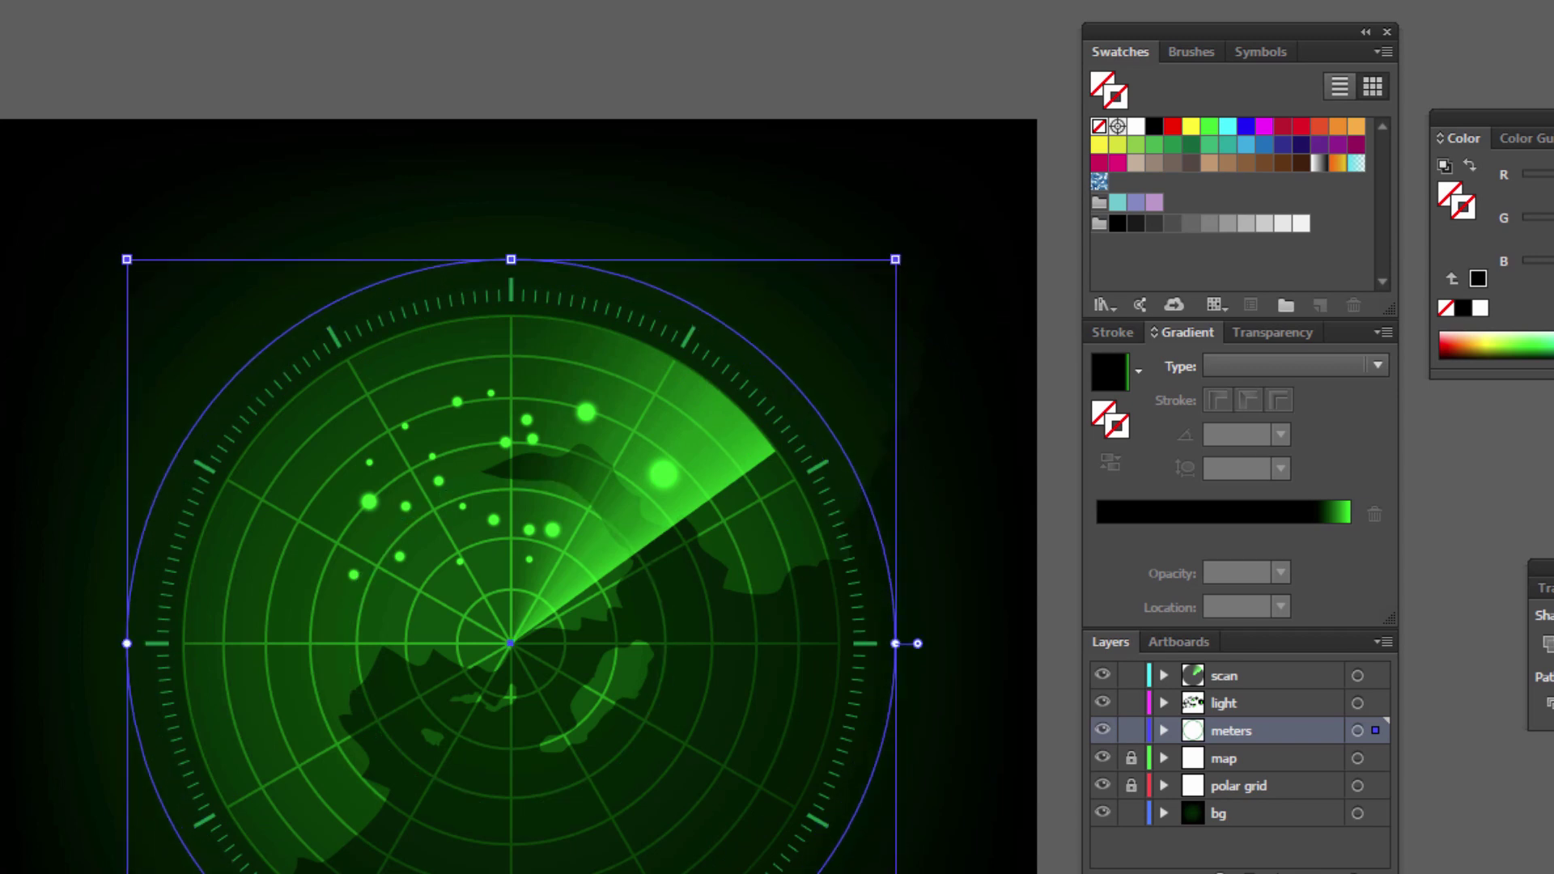
{"action": "left_click", "coordinate": [1136, 126]}
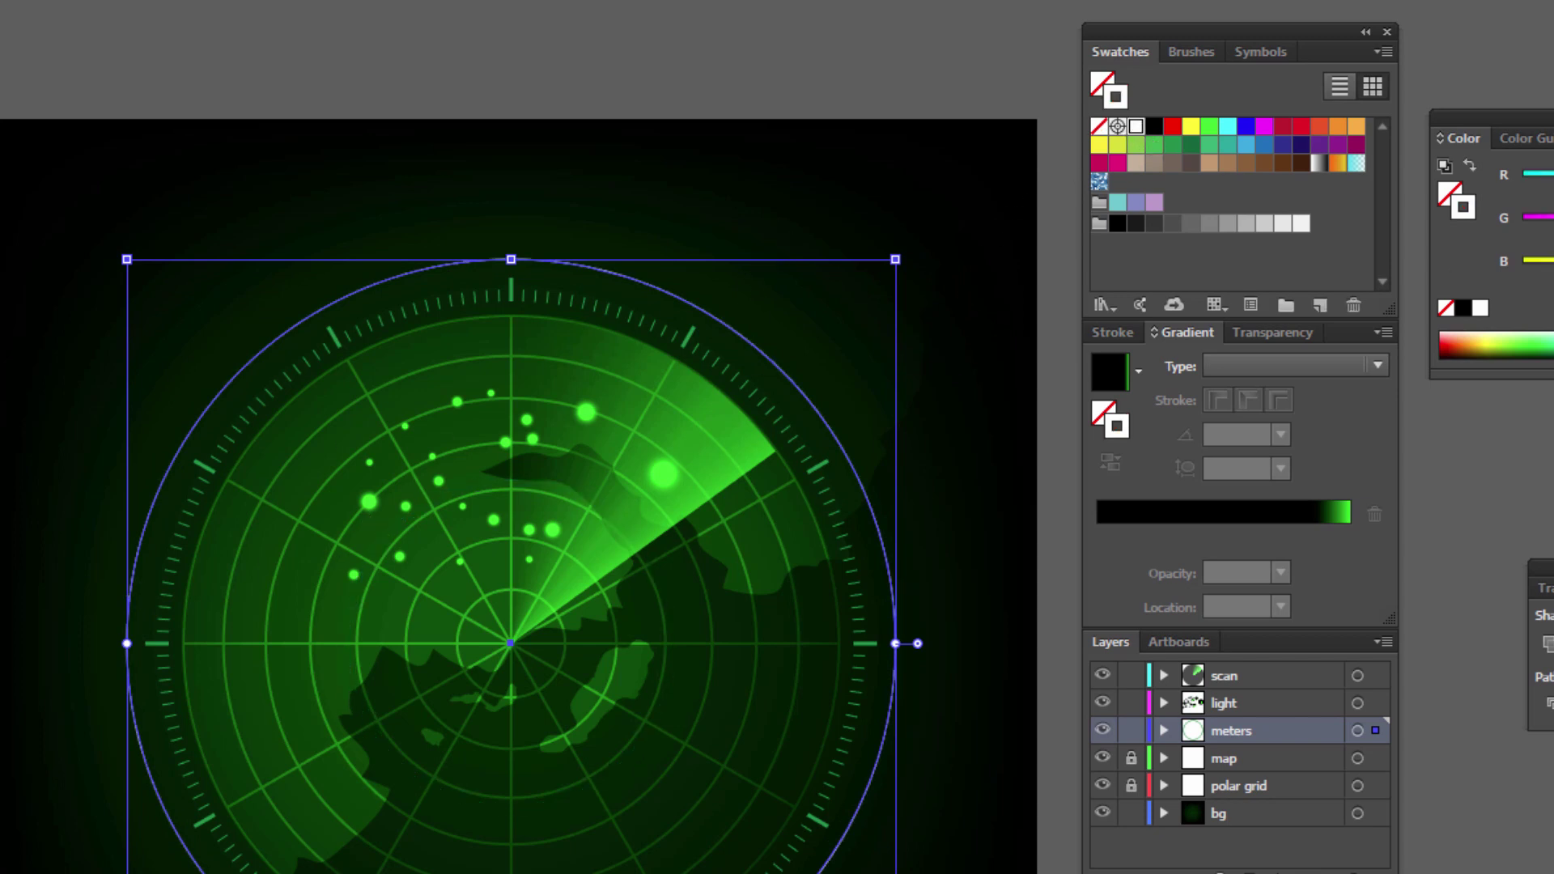
{"action": "key", "text": "ctrl+shift+a"}
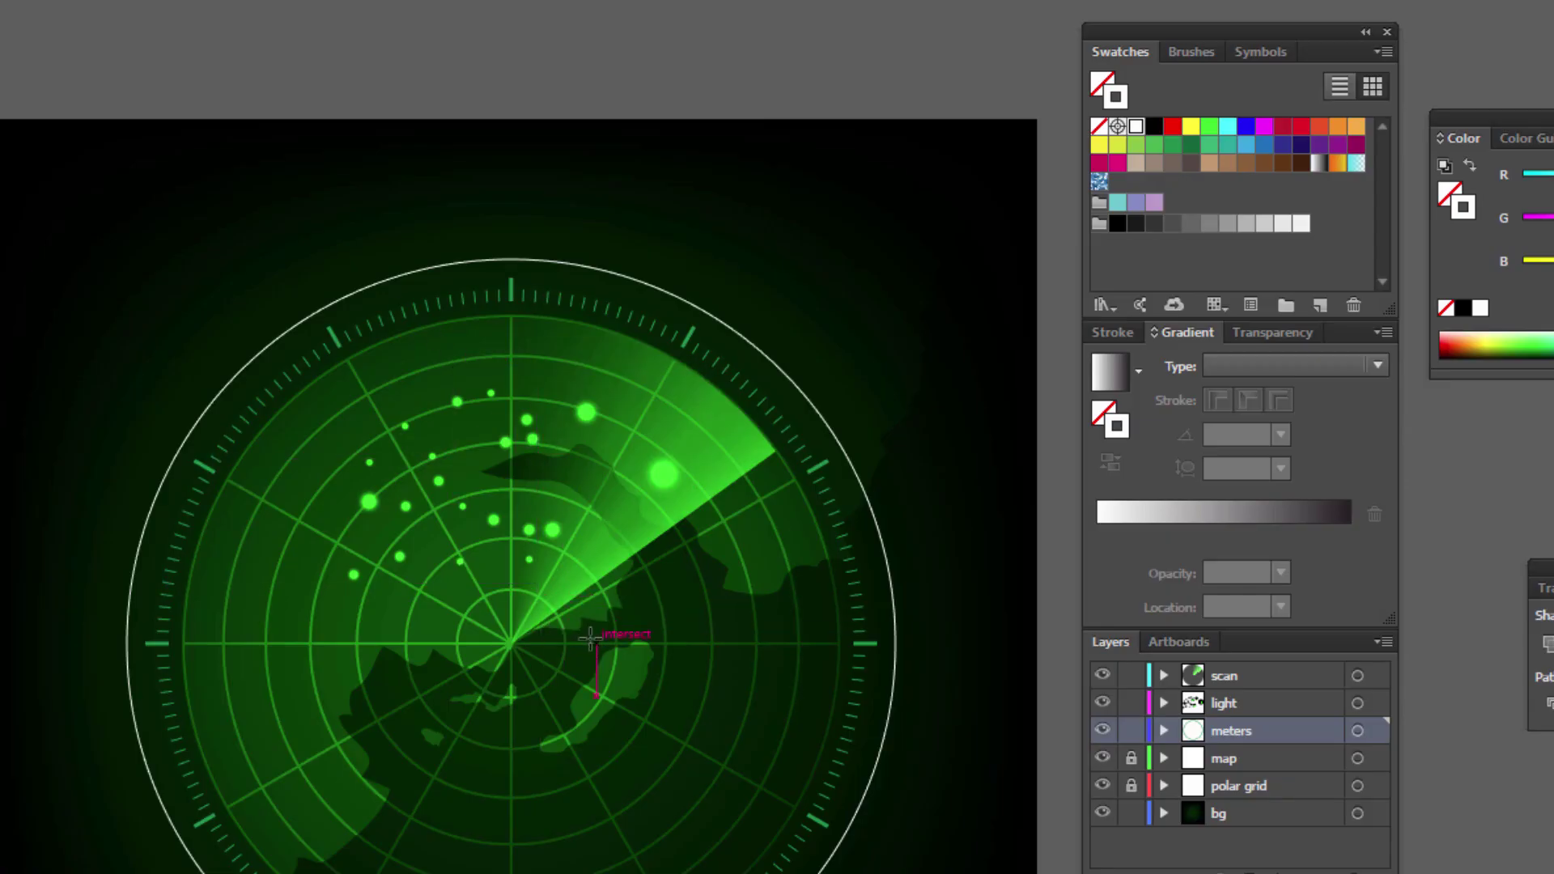
Create a 650 px line at 45° and centre it on the radar.
{"action": "left_click", "coordinate": [524, 579]}
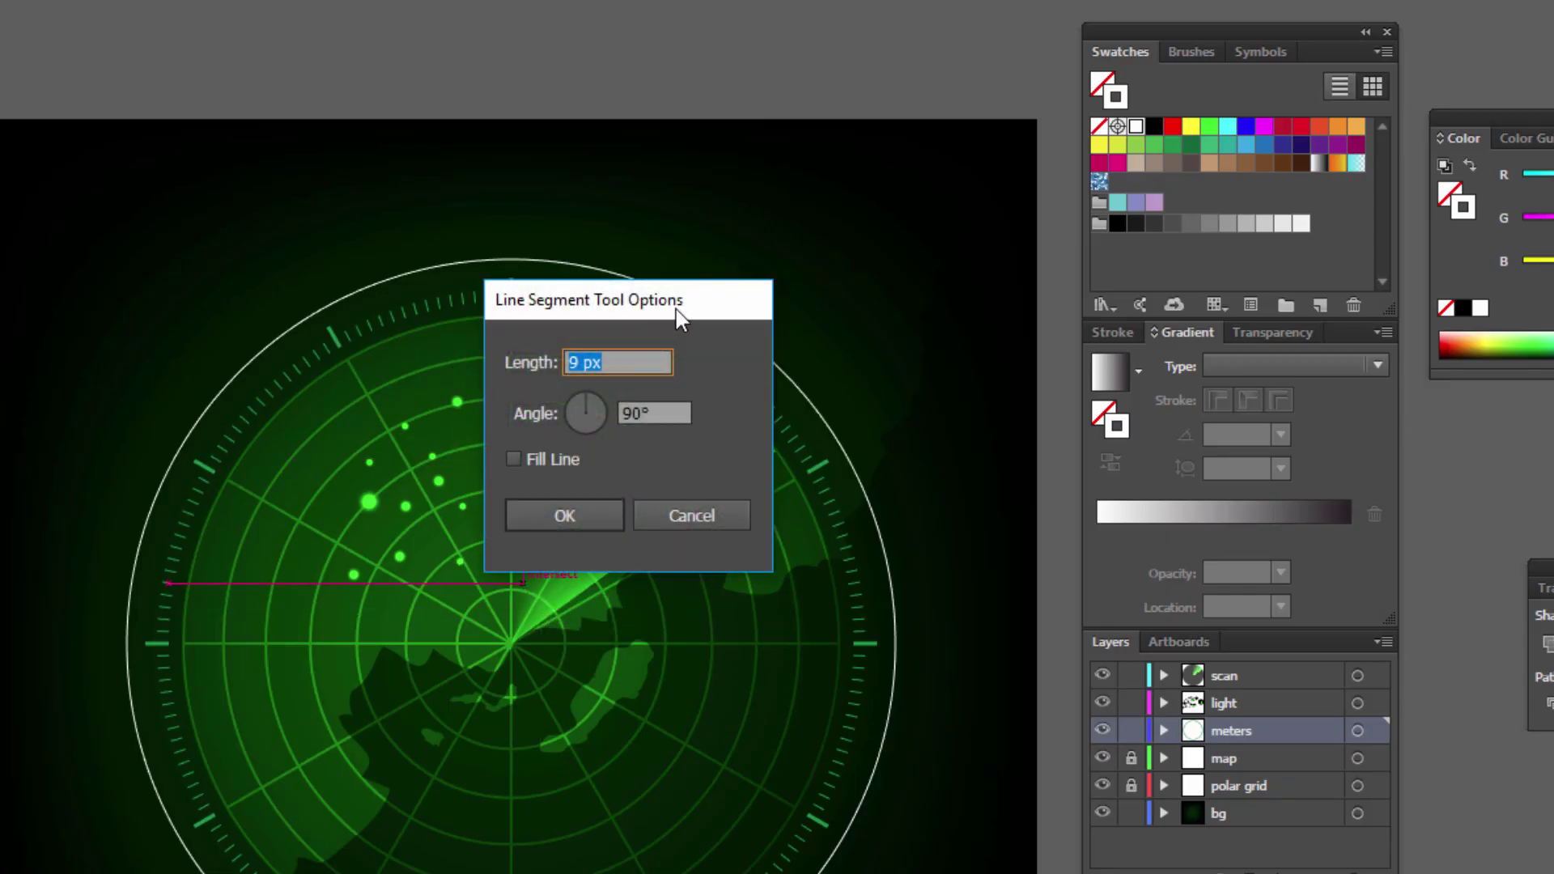
{"action": "left_click_drag", "start_coordinate": [677, 309], "coordinate": [604, 402]}
{"action": "double_click", "coordinate": [557, 508]}
{"action": "type", "text": "45"}
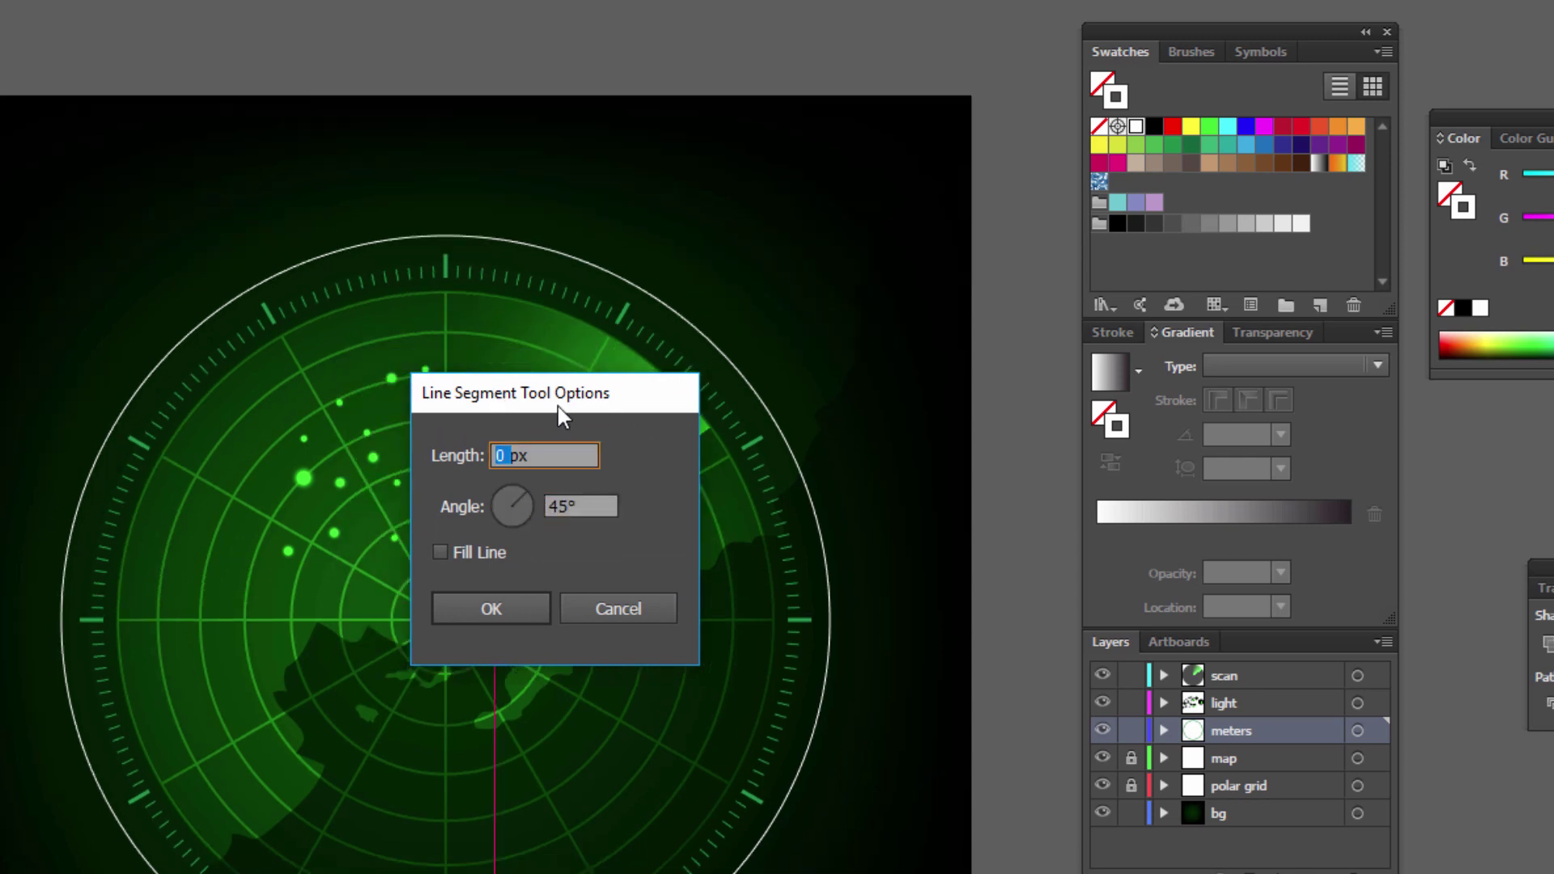
{"action": "type", "text": "650"}
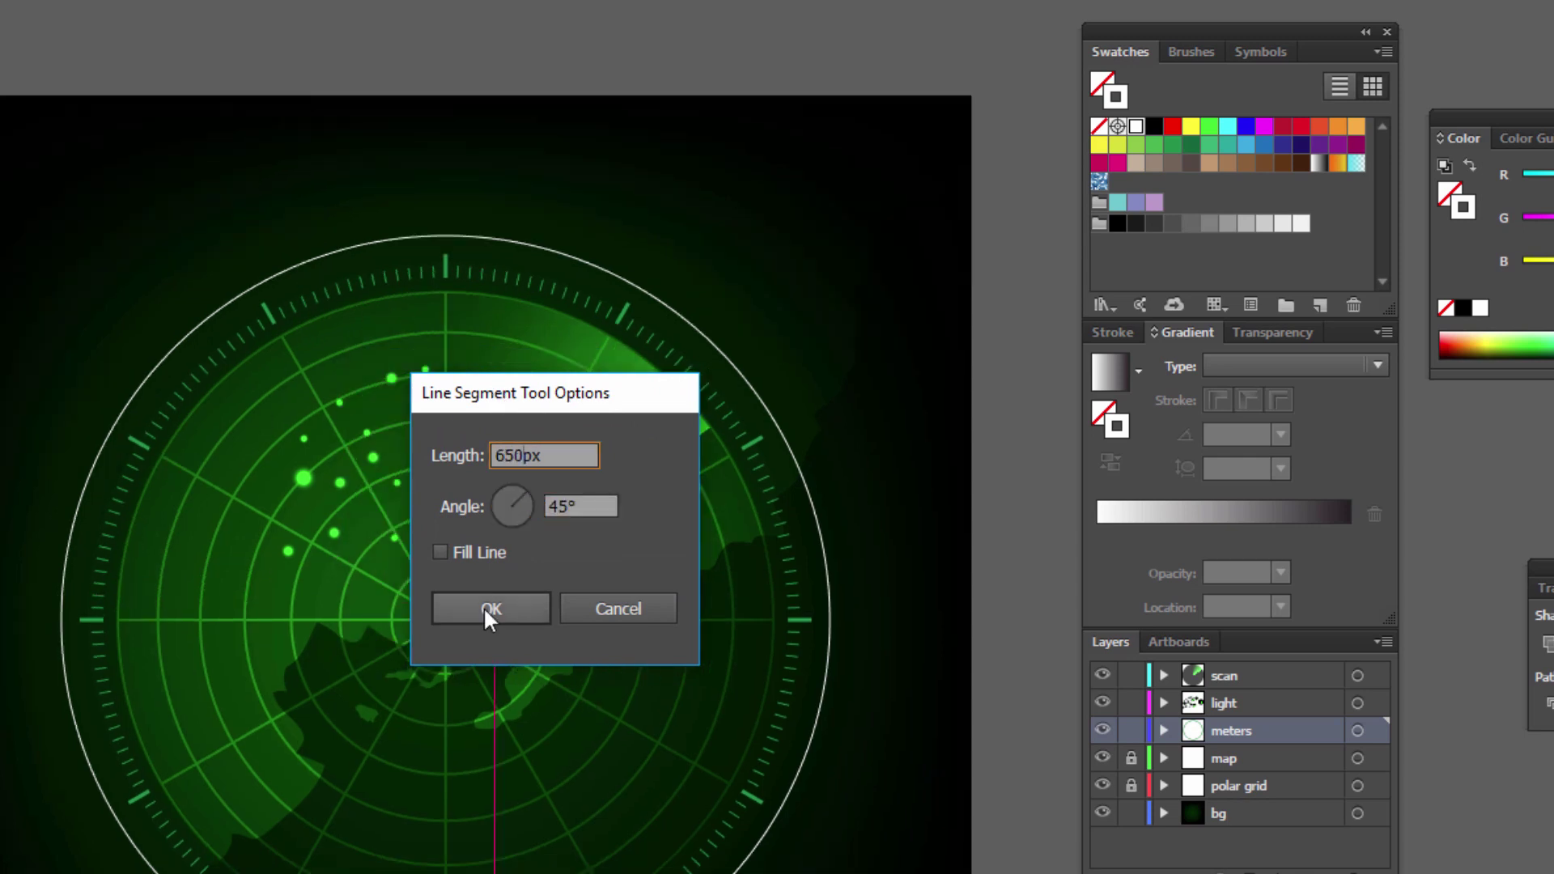
{"action": "left_click", "coordinate": [486, 609]}
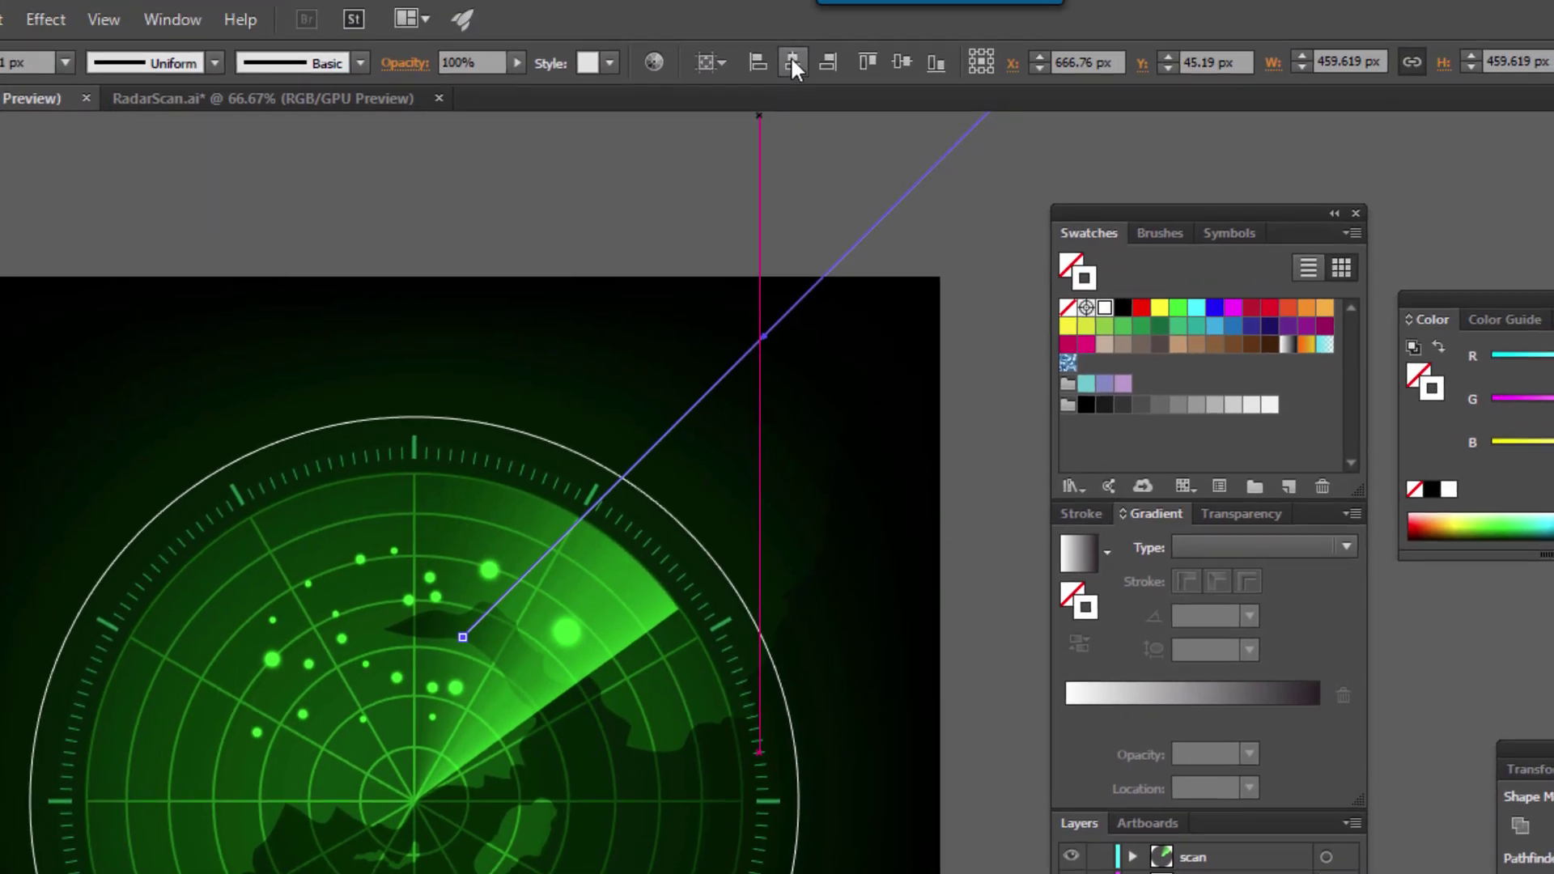
{"action": "left_click", "coordinate": [794, 53]}
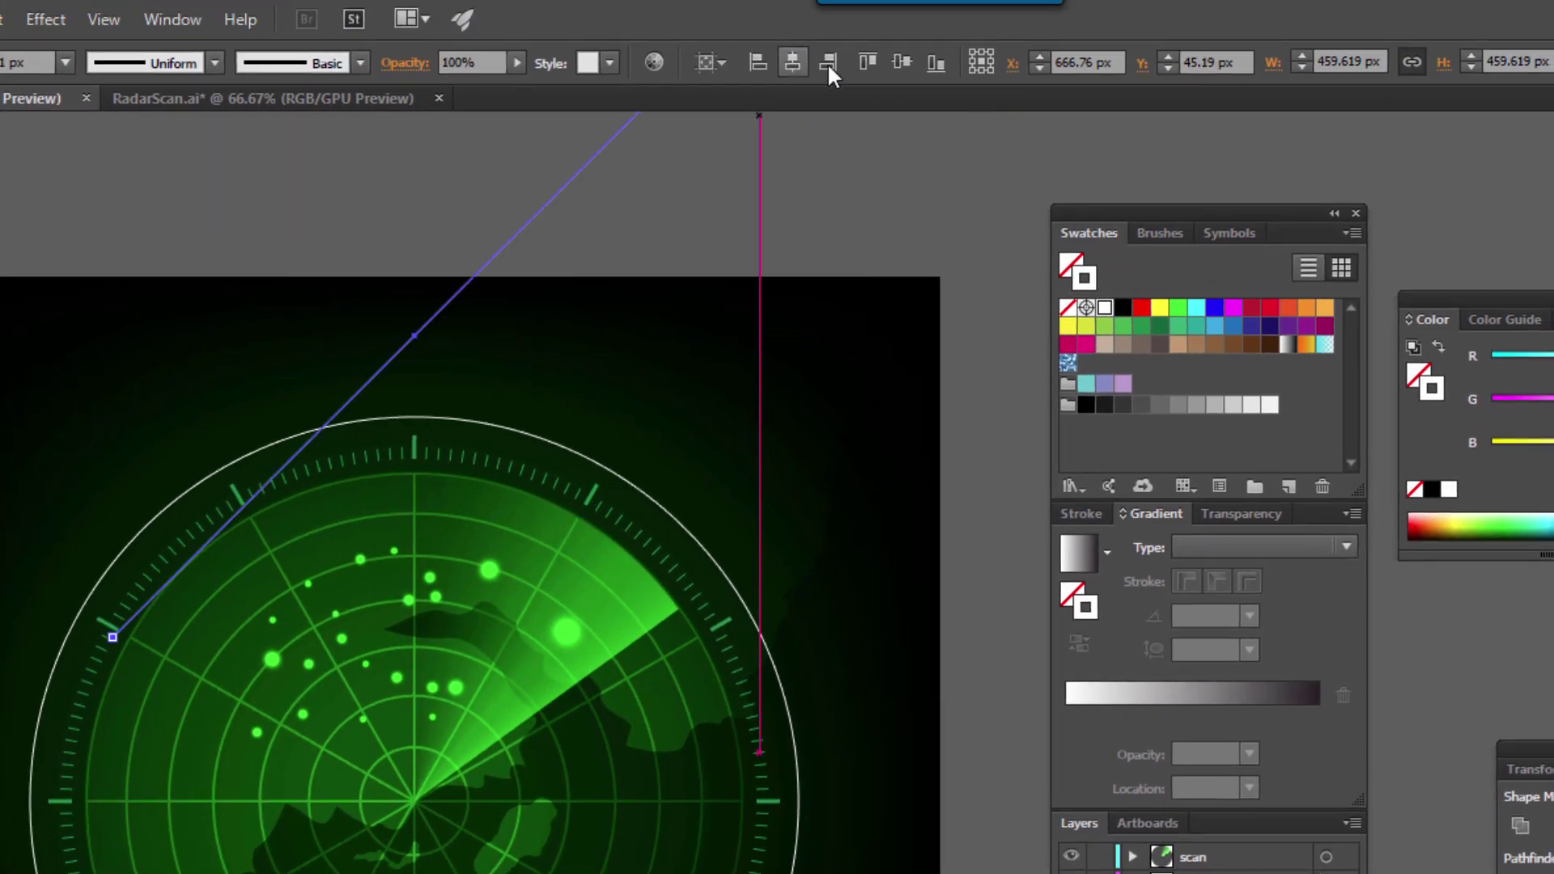
{"action": "left_click", "coordinate": [904, 52]}
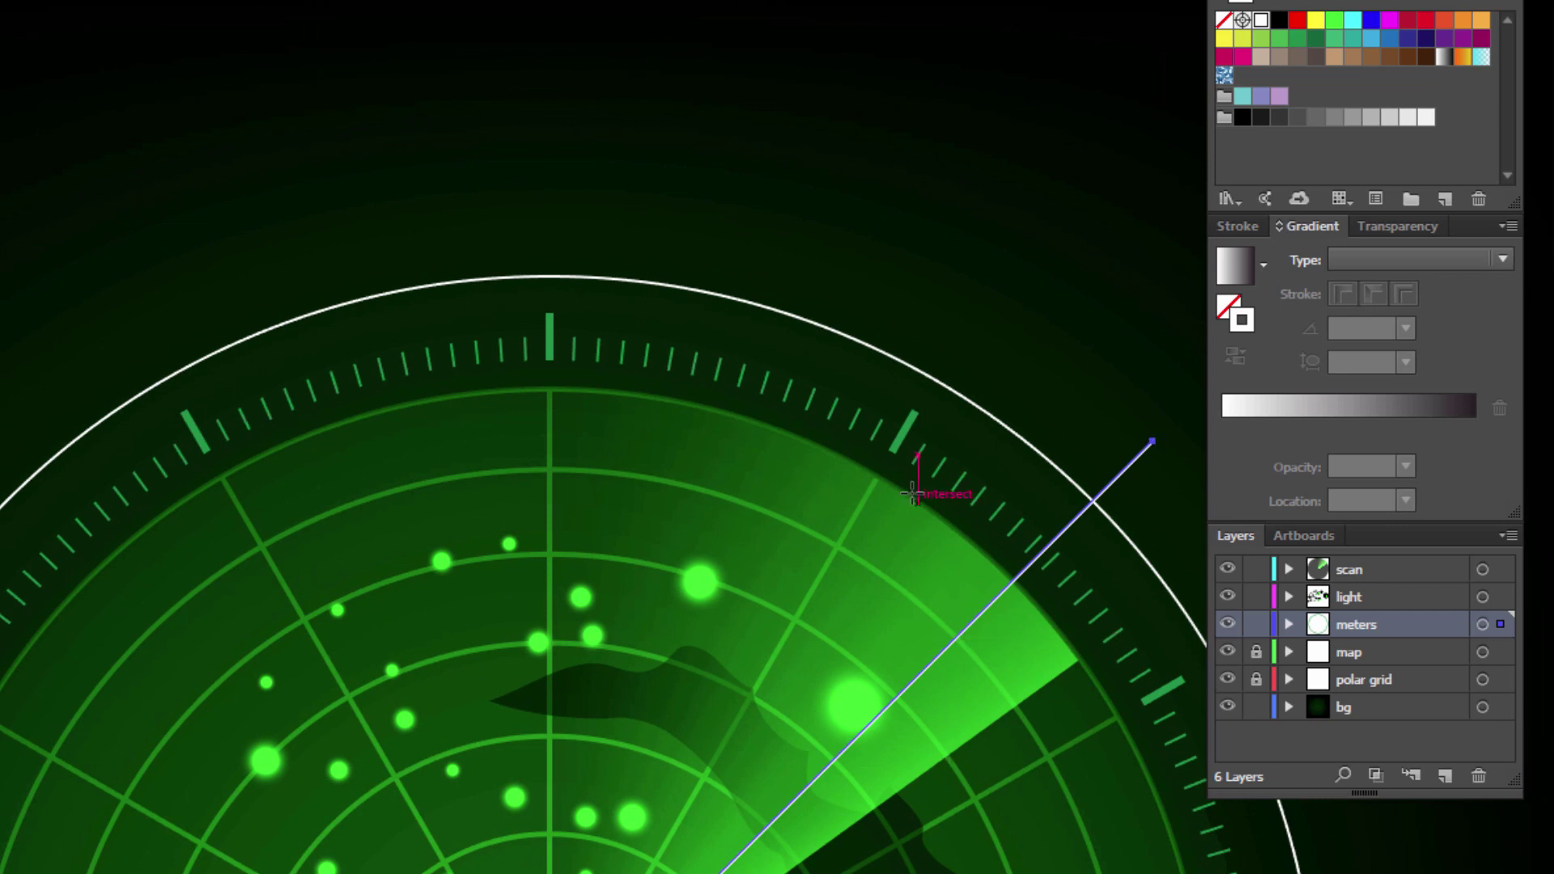
Zoom in on where the diagonal line crosses the outer white ring.
{"action": "left_click_drag", "start_coordinate": [913, 494], "coordinate": [650, 353]}
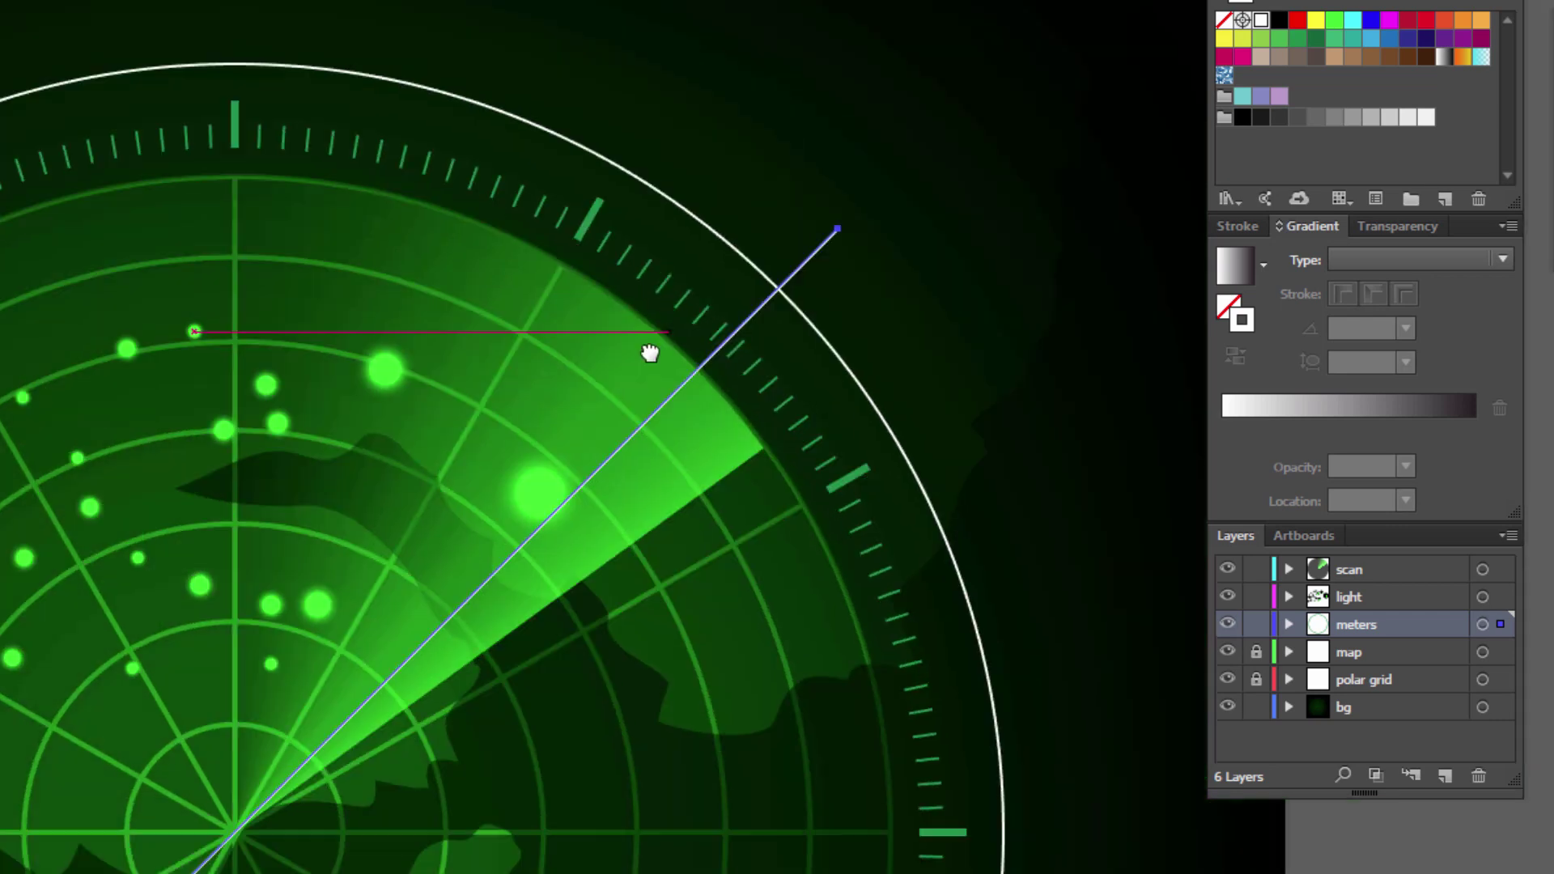
{"action": "key", "text": "ctrl+plus"}
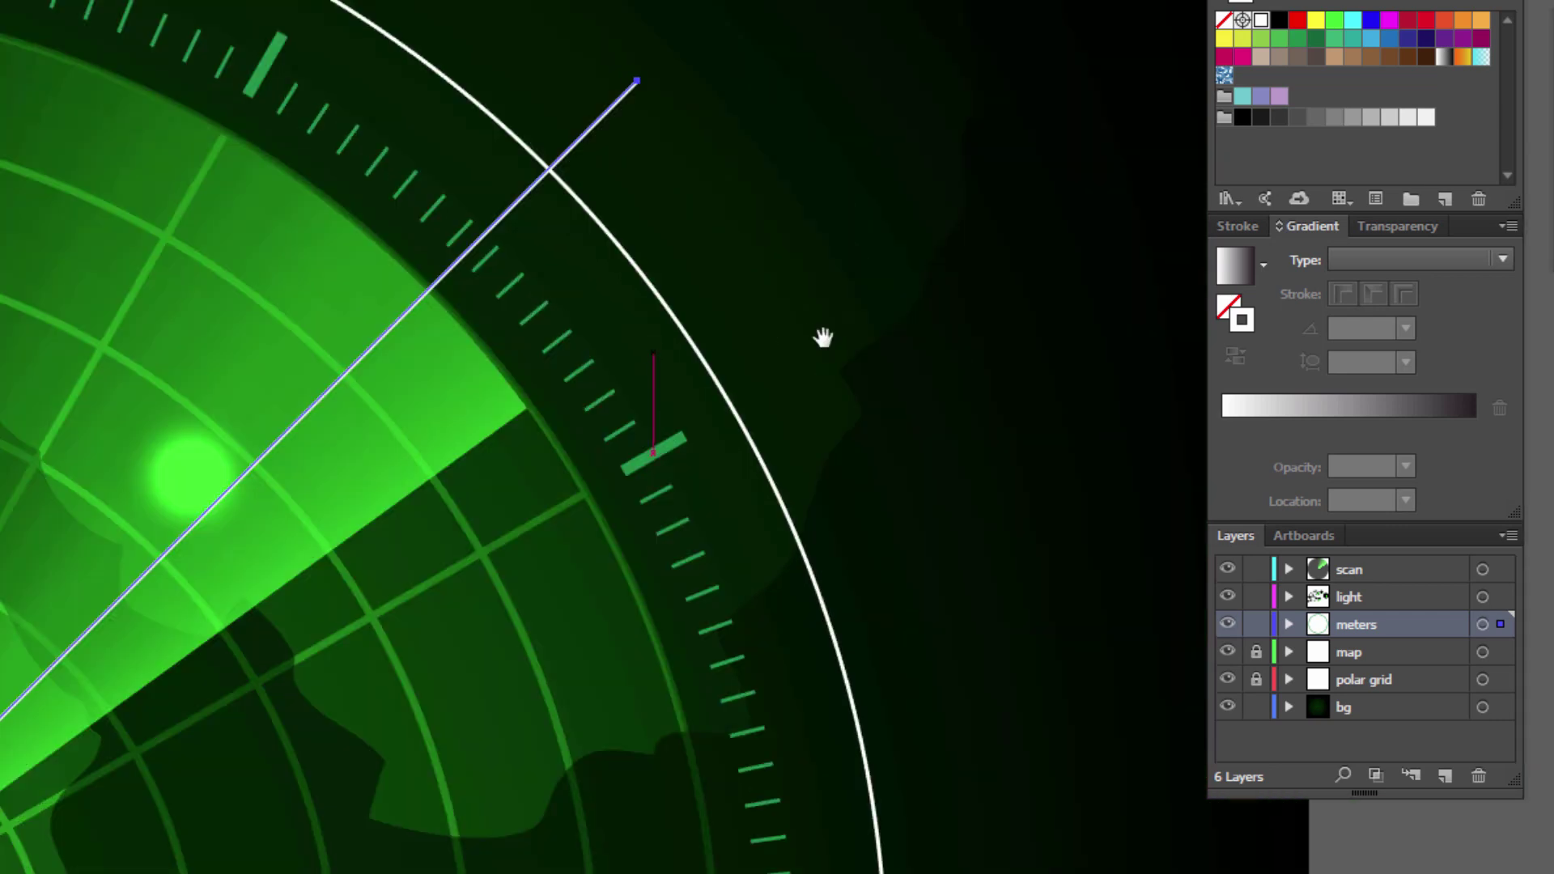
{"action": "left_click_drag", "start_coordinate": [729, 321], "coordinate": [872, 361]}
{"action": "left_click", "coordinate": [721, 236], "text": "shift"}
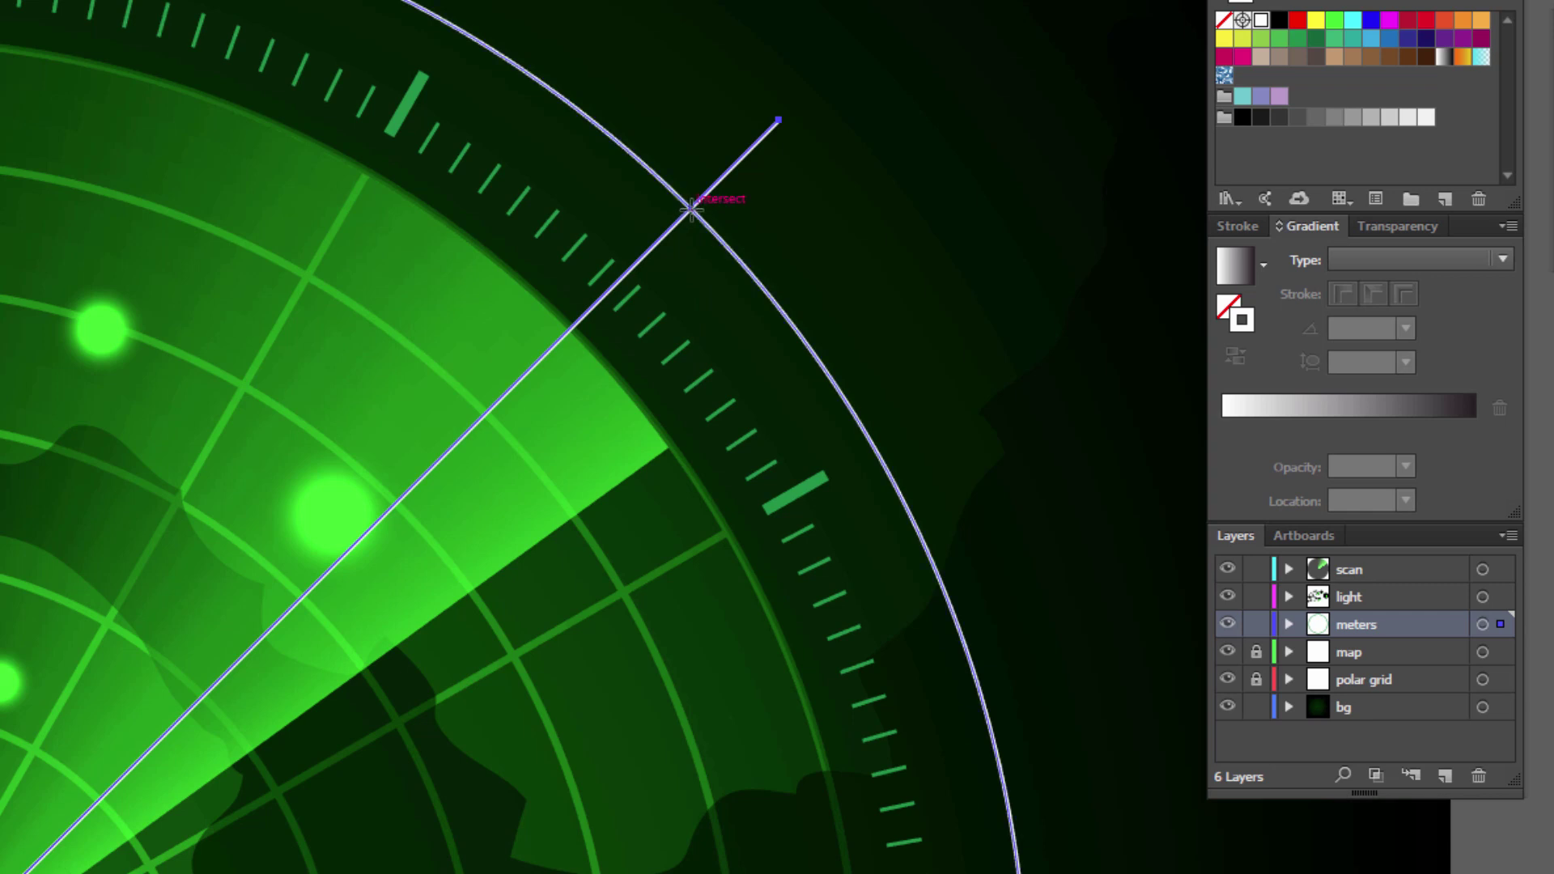
{"action": "left_click", "coordinate": [691, 209], "text": "shift"}
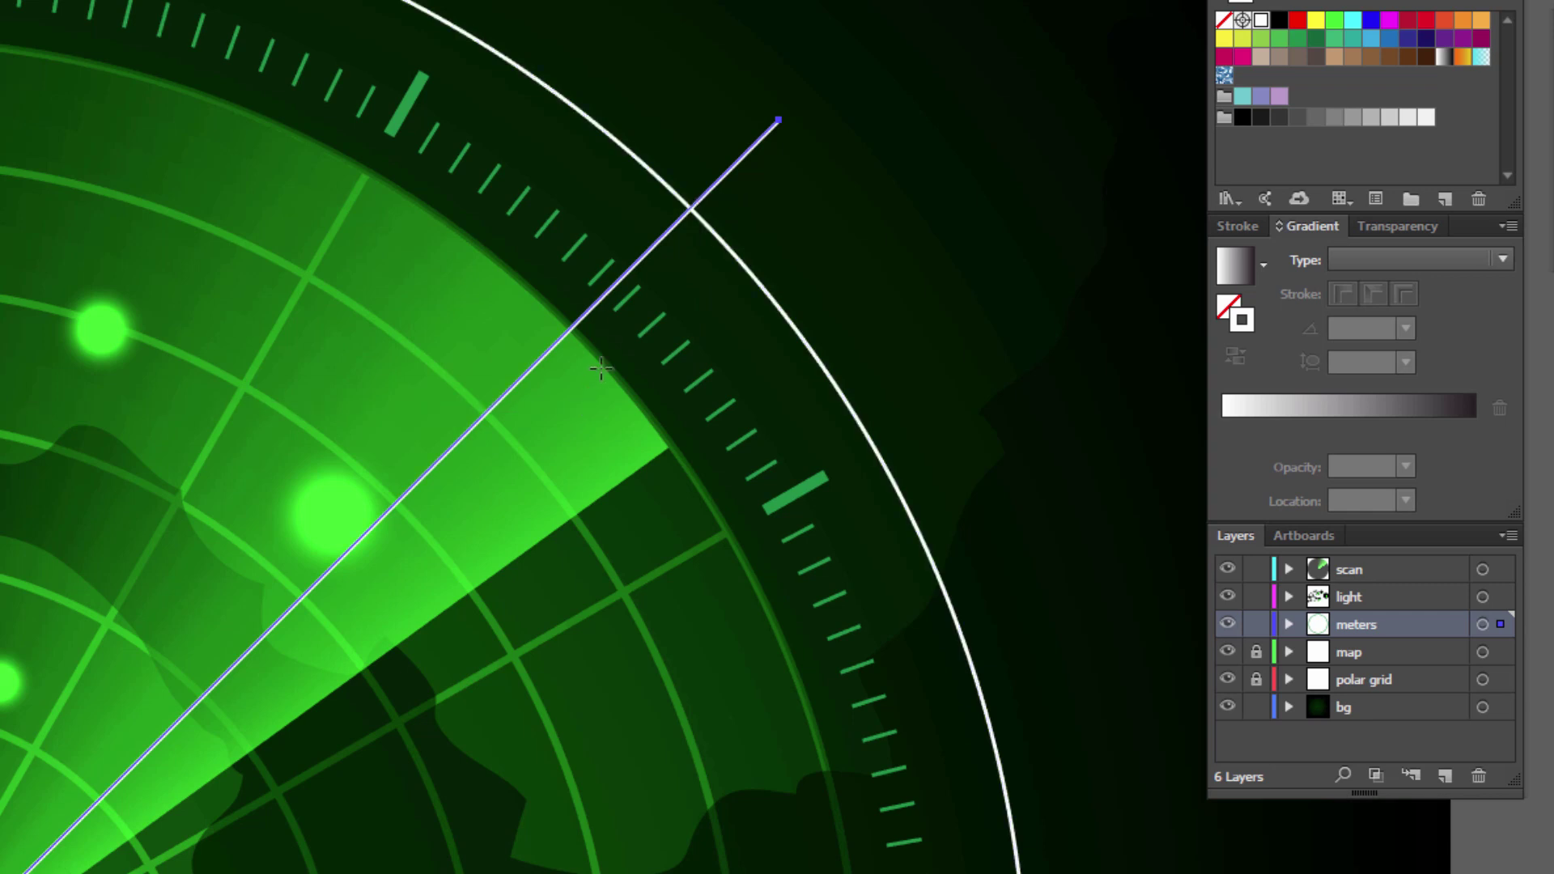
{"action": "left_click", "coordinate": [702, 220], "text": "shift"}
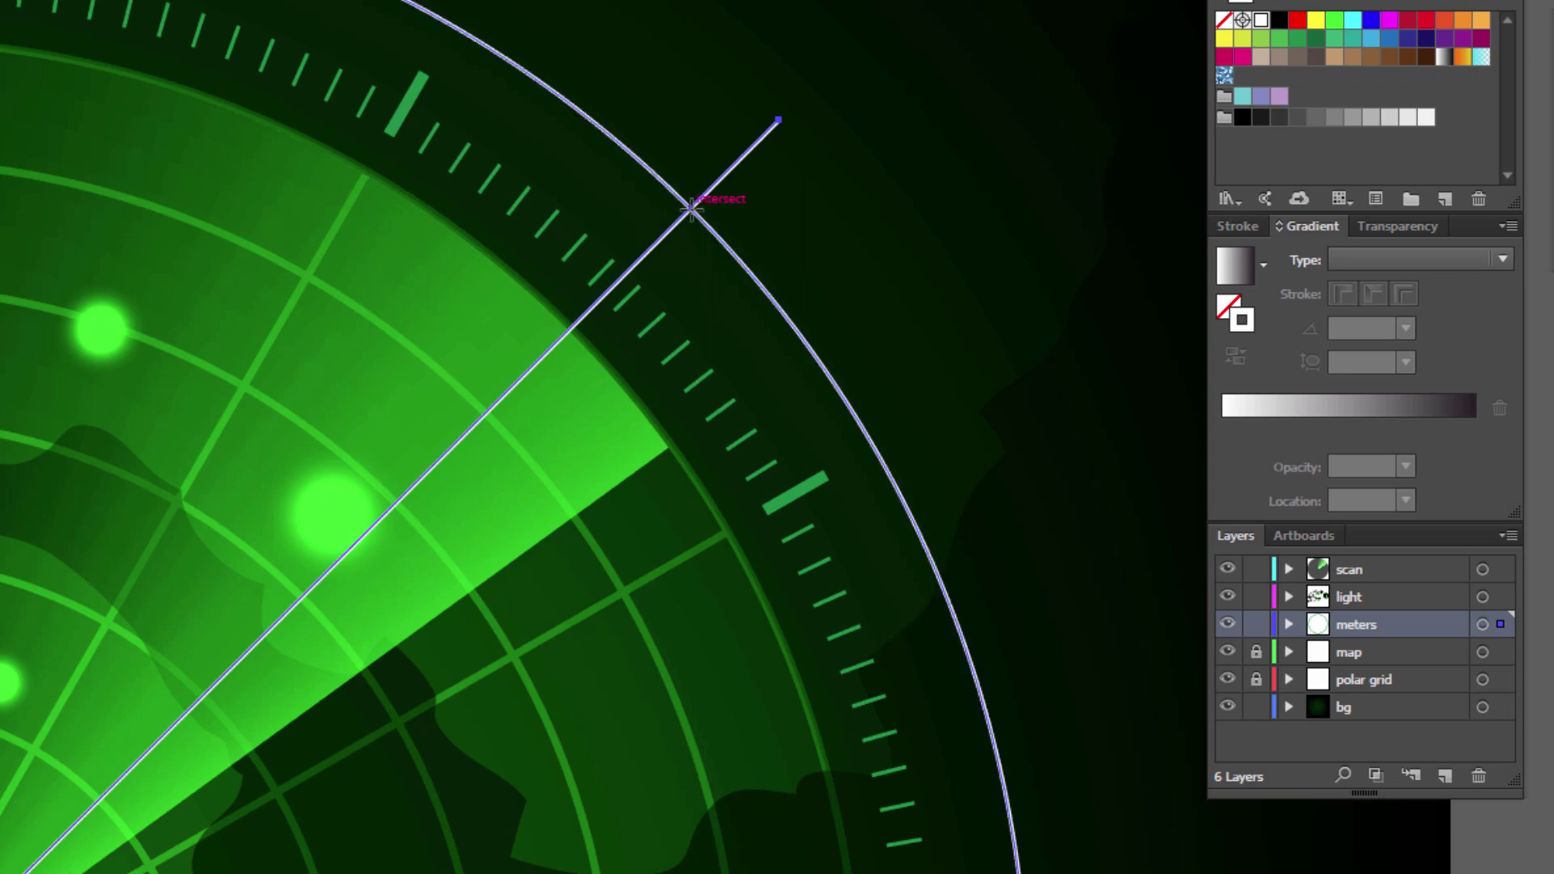
{"action": "key", "text": "ctrl+shift+a"}
{"action": "scroll", "coordinate": [770, 357], "scroll_direction": "up", "scroll_amount": 3}
{"action": "left_click_drag", "start_coordinate": [770, 357], "coordinate": [1063, 196]}
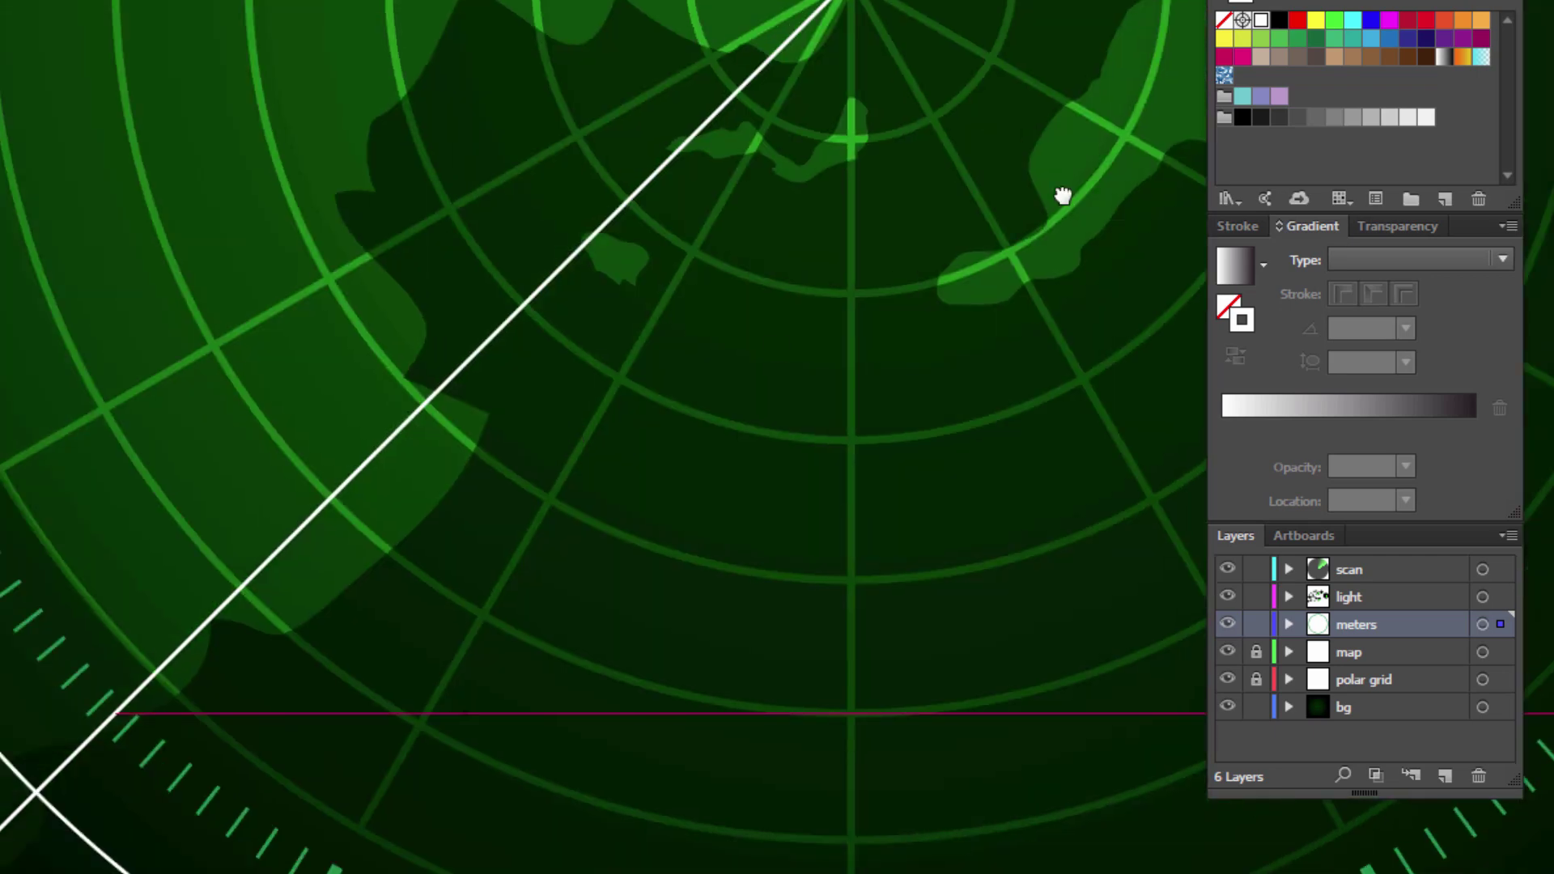
{"action": "scroll", "coordinate": [555, 583], "scroll_direction": "down", "scroll_amount": 2}
{"action": "scroll", "coordinate": [441, 607], "scroll_direction": "up", "scroll_amount": 2}
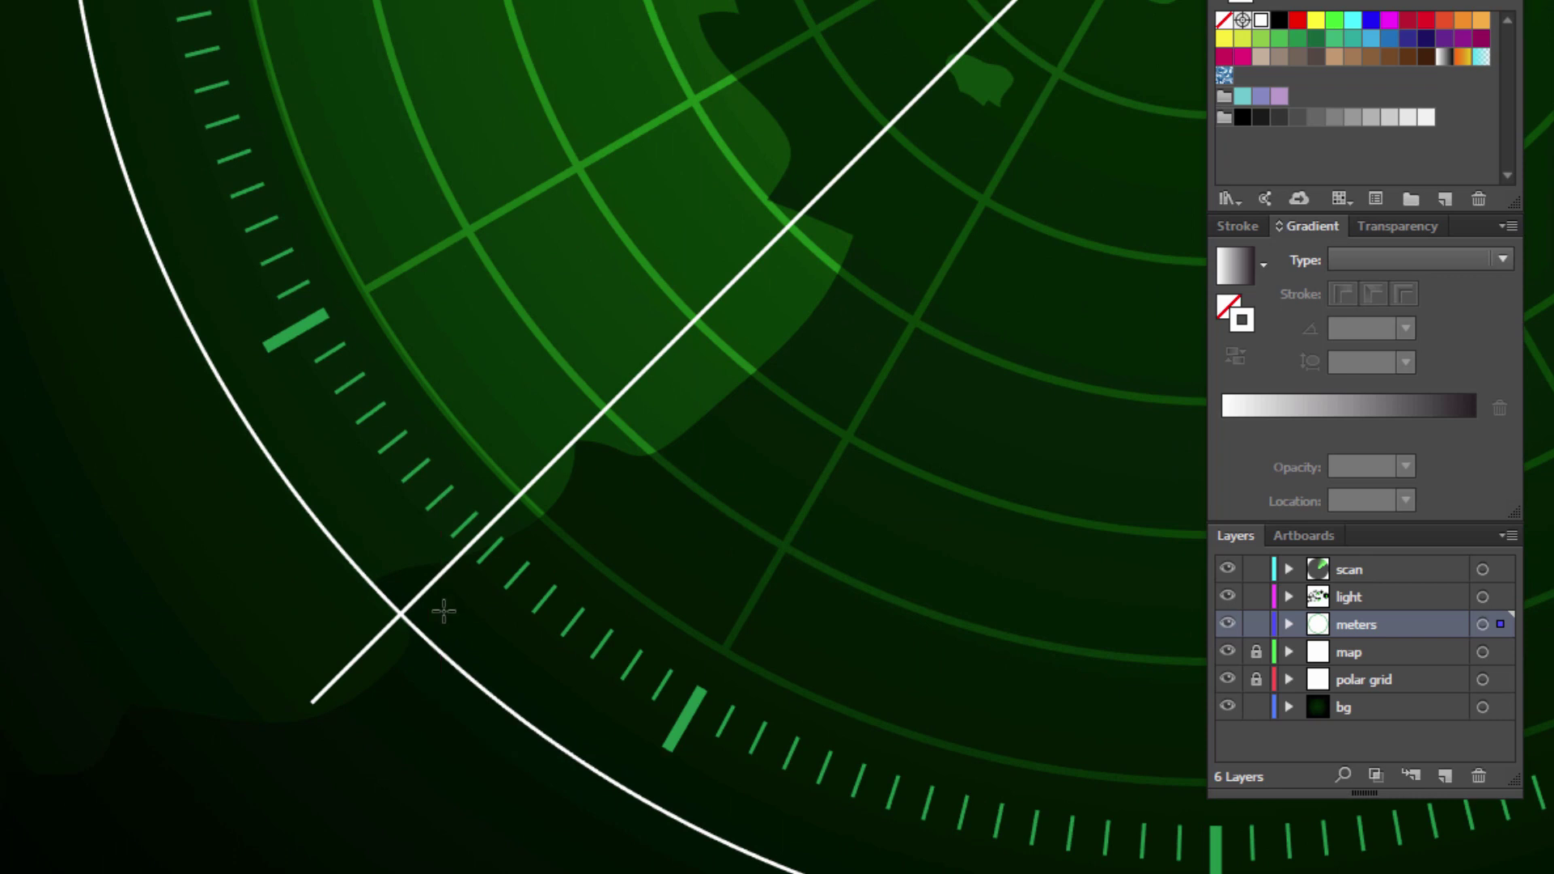
Cut the line at the ring crossing and delete its inner portion.
{"action": "left_click", "coordinate": [400, 615]}
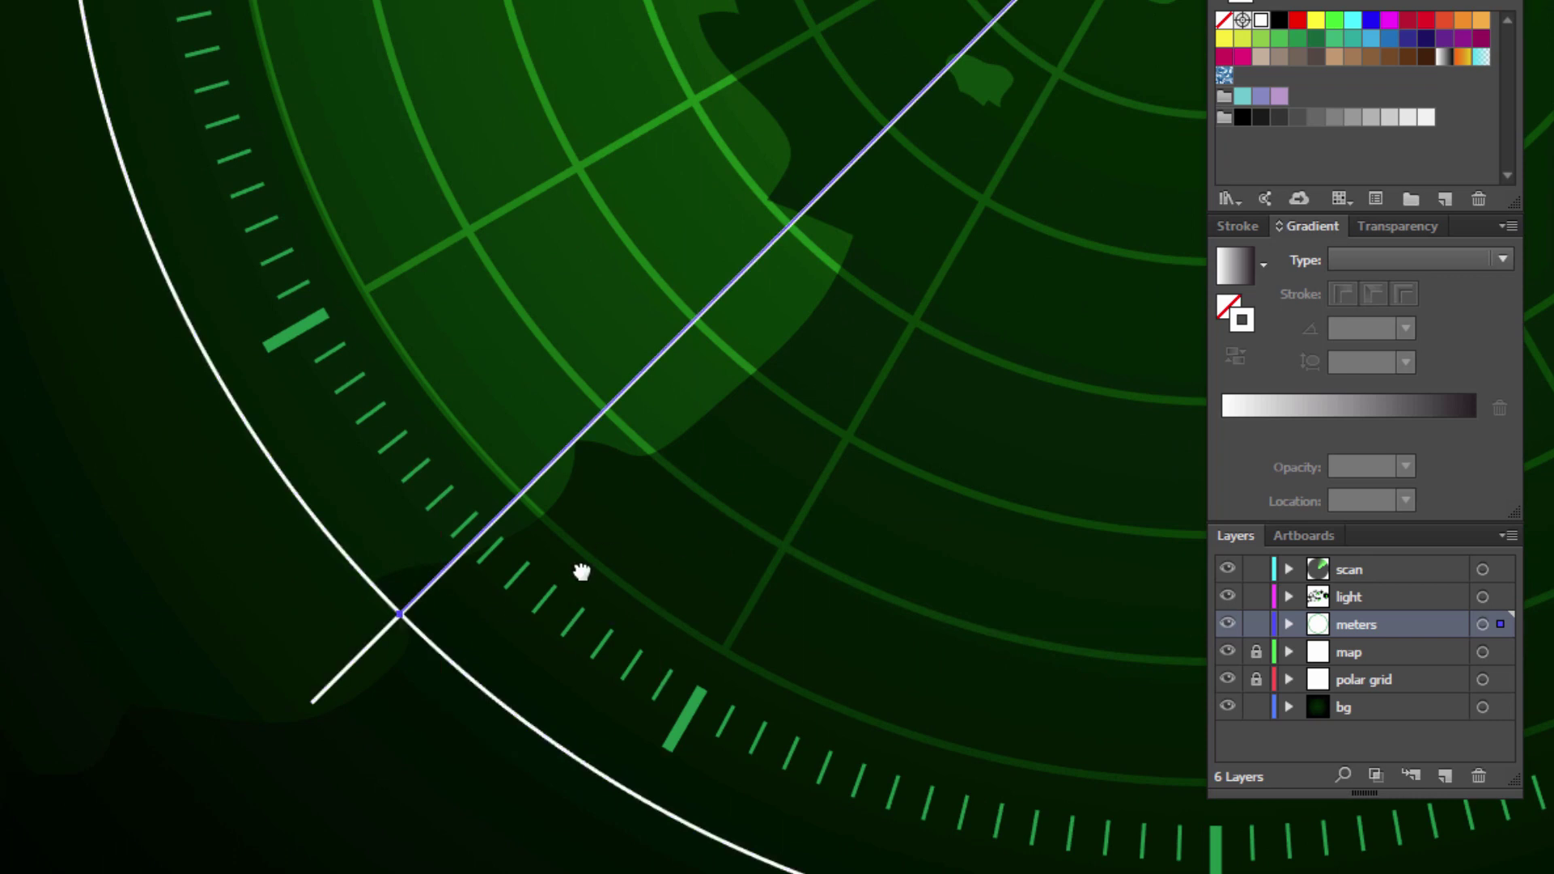
{"action": "scroll", "coordinate": [582, 572], "scroll_direction": "down", "scroll_amount": 1}
{"action": "scroll", "coordinate": [583, 567], "scroll_direction": "down", "scroll_amount": 1}
{"action": "scroll", "coordinate": [571, 599], "scroll_direction": "down", "scroll_amount": 1}
{"action": "scroll", "coordinate": [556, 628], "scroll_direction": "down", "scroll_amount": 1}
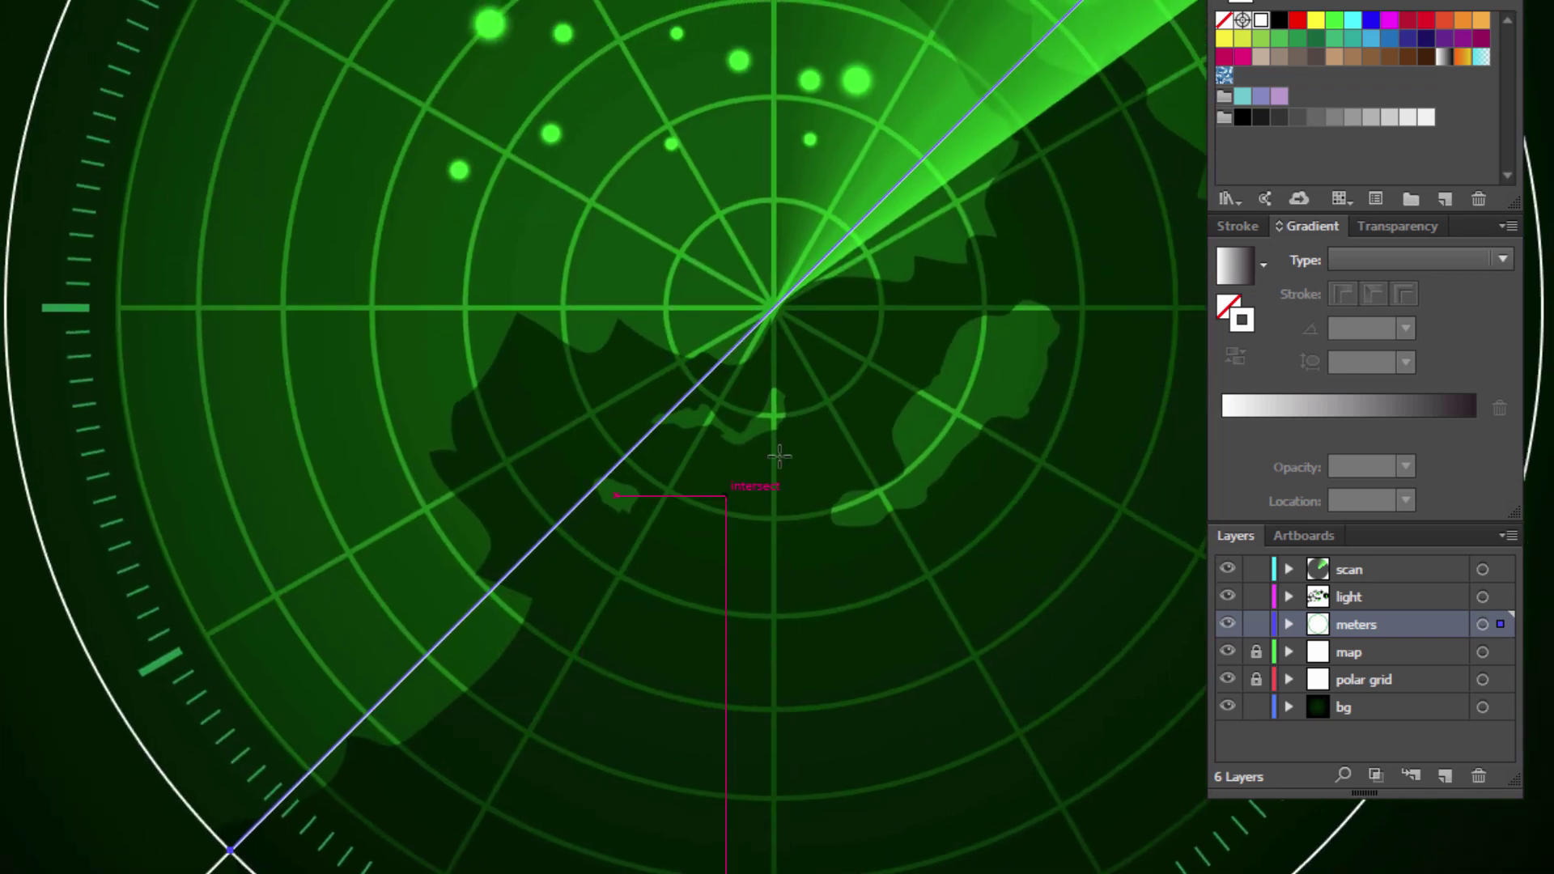
{"action": "scroll", "coordinate": [475, 600], "scroll_direction": "down", "scroll_amount": 1}
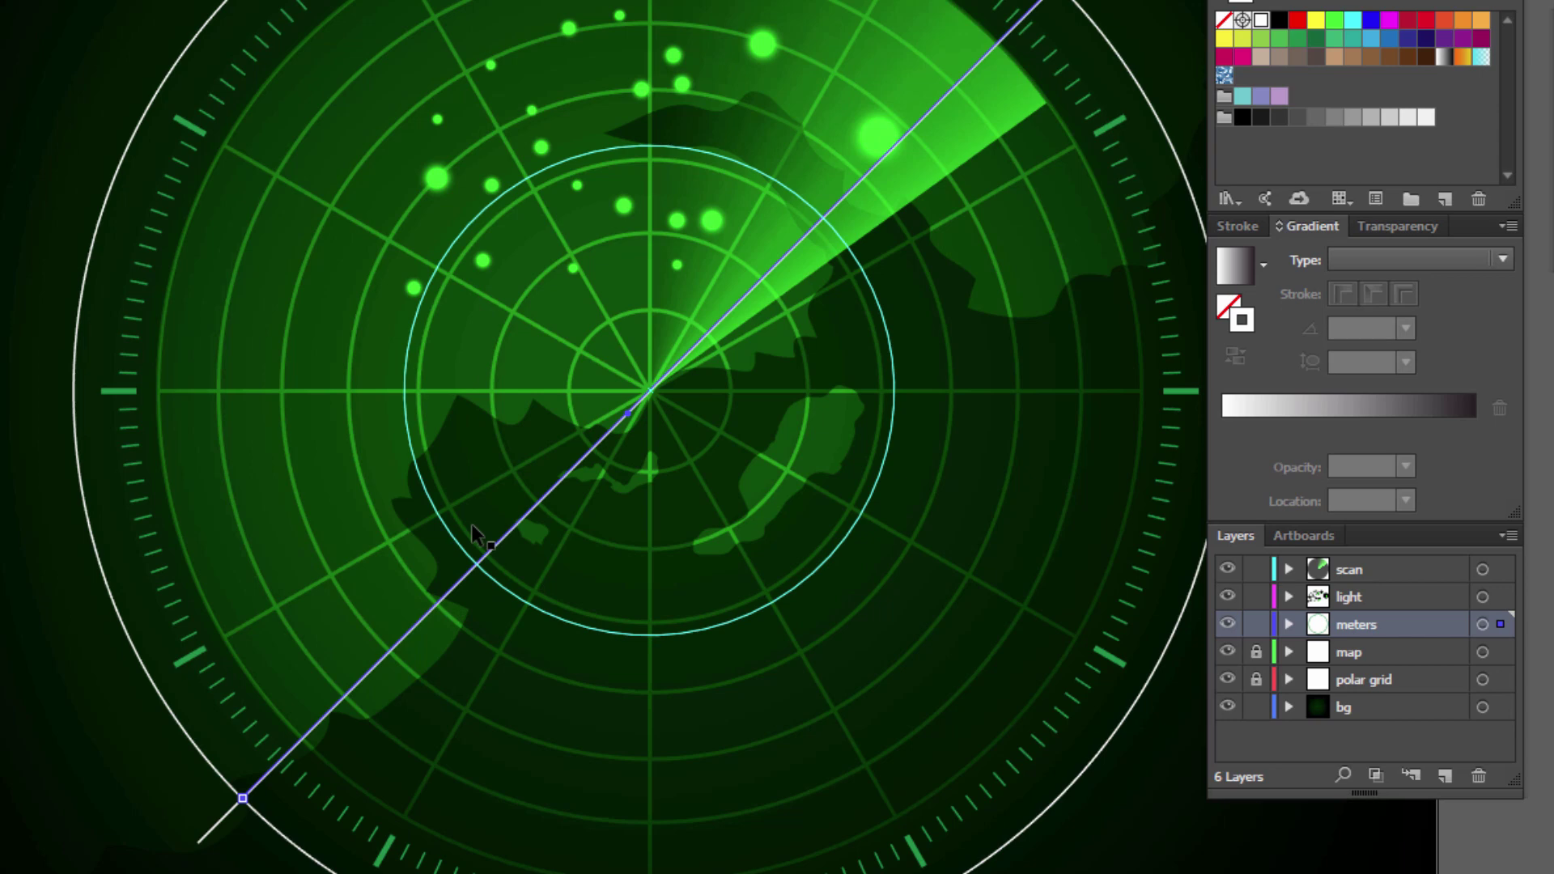
{"action": "key", "text": "Delete"}
{"action": "key", "text": "ctrl+minus"}
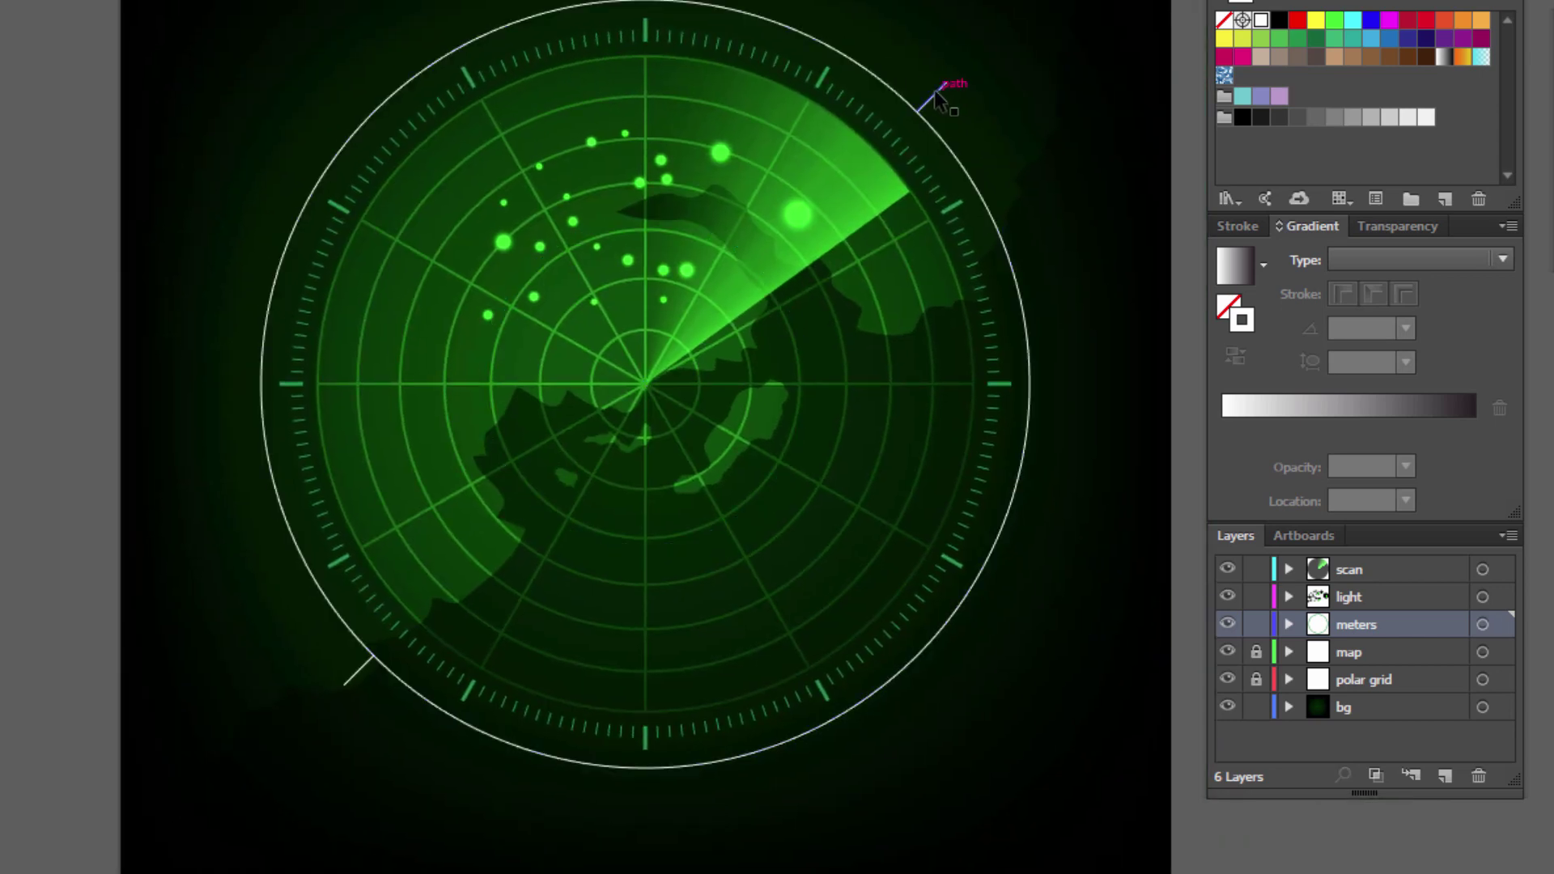
Select the upper-right and lower-left diagonal rim ticks together.
{"action": "left_click", "coordinate": [941, 88]}
{"action": "left_click", "coordinate": [357, 670], "text": "shift"}
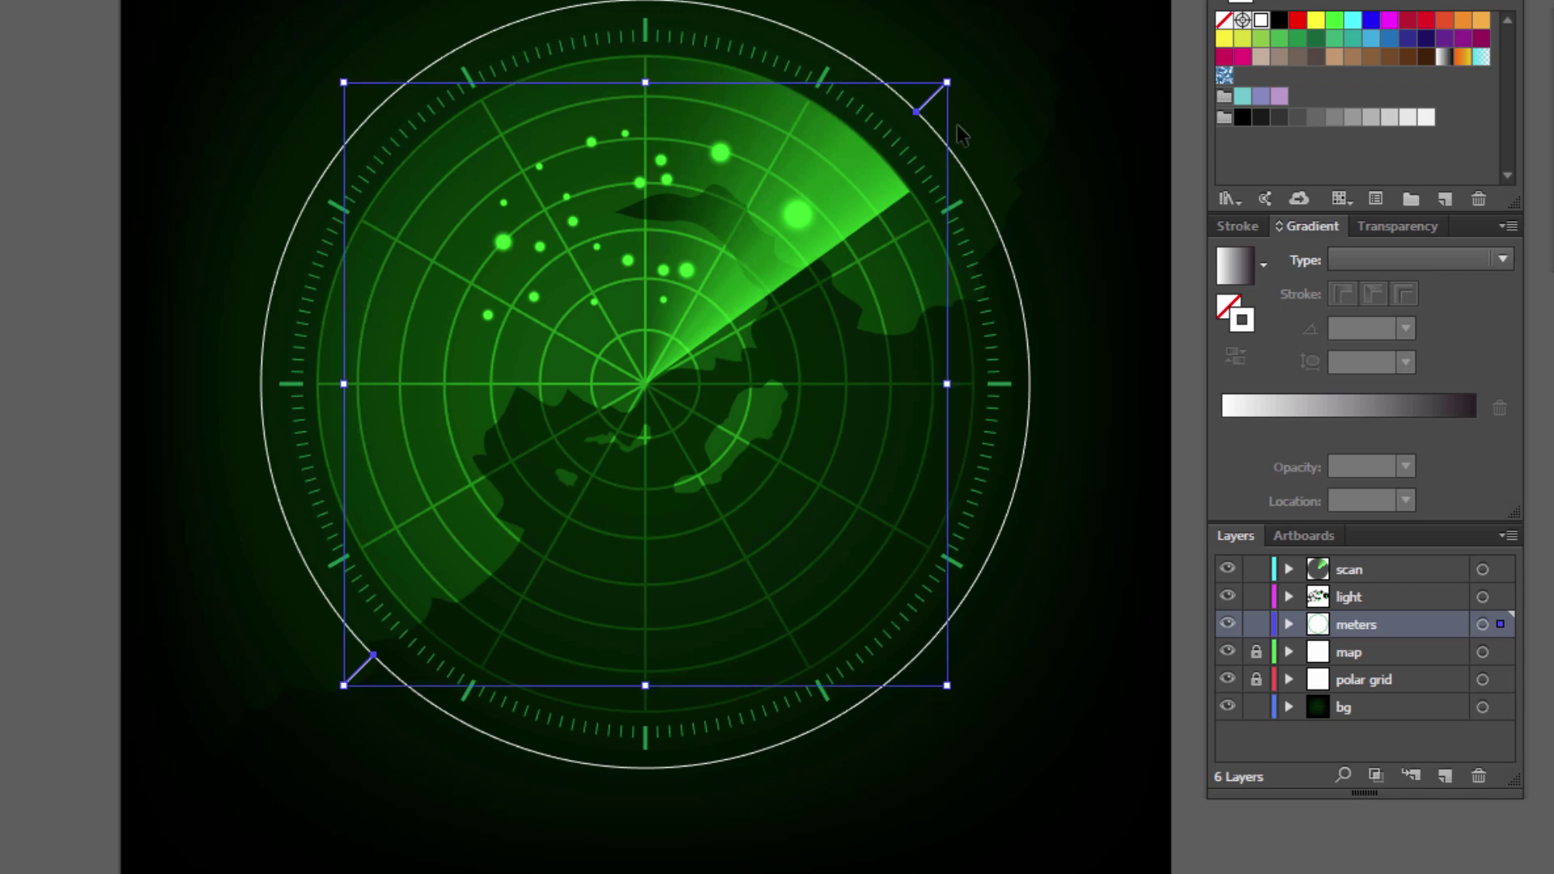
{"action": "right_click", "coordinate": [932, 102]}
{"action": "mouse_move", "coordinate": [1014, 292]}
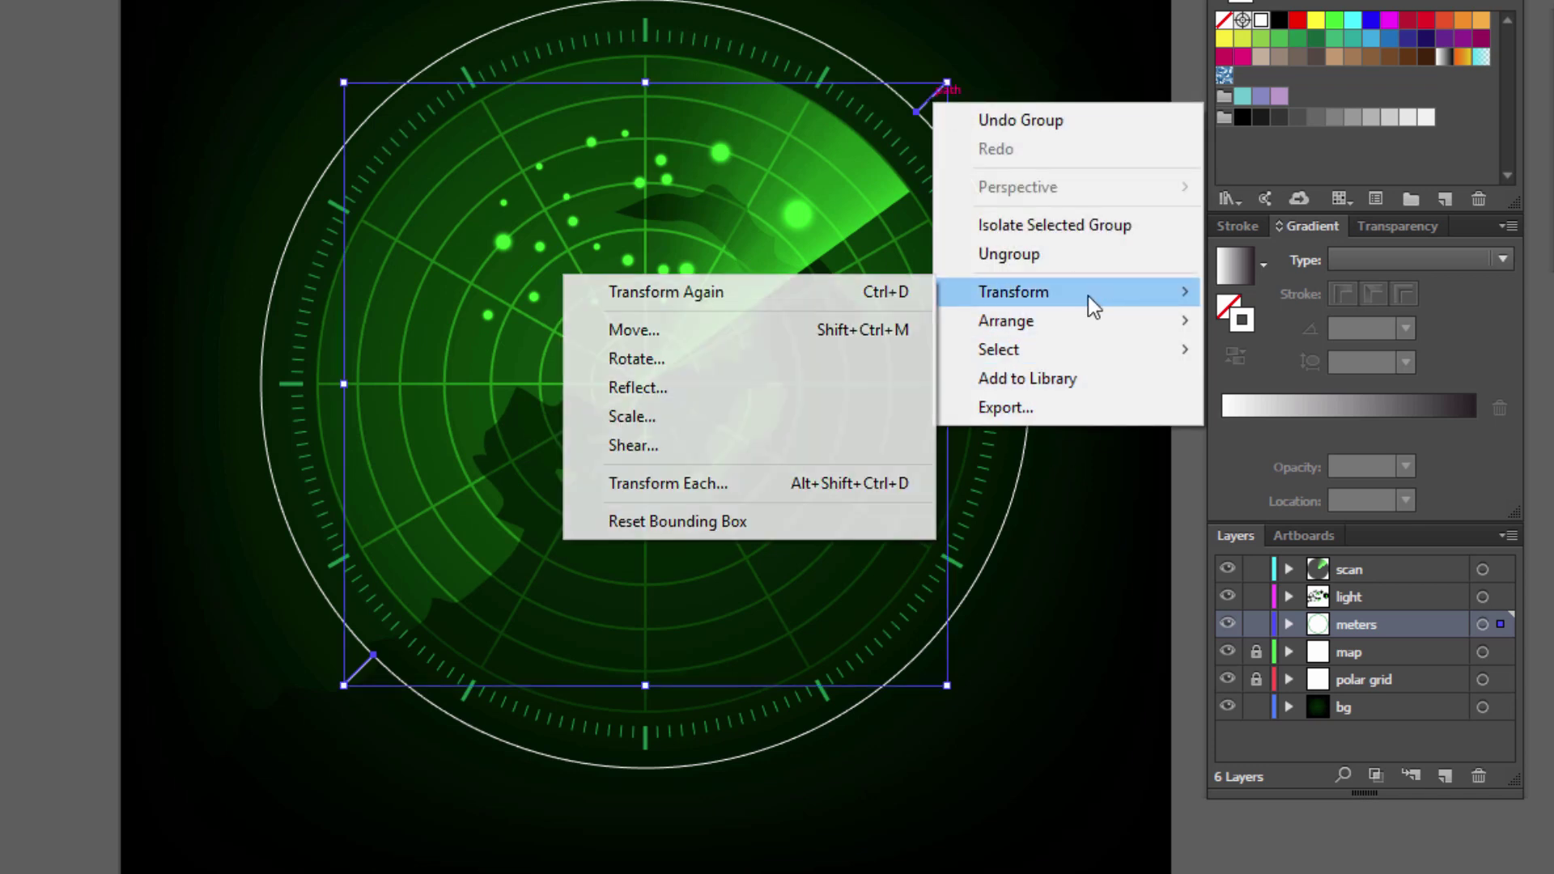
Reflect a vertical copy of both ticks to fill the other two corners.
{"action": "left_click", "coordinate": [649, 384]}
{"action": "mouse_move", "coordinate": [1521, 126]}
{"action": "left_mouse_down"}
{"action": "mouse_move", "coordinate": [958, 160]}
{"action": "mouse_move", "coordinate": [994, 162]}
{"action": "left_mouse_up"}
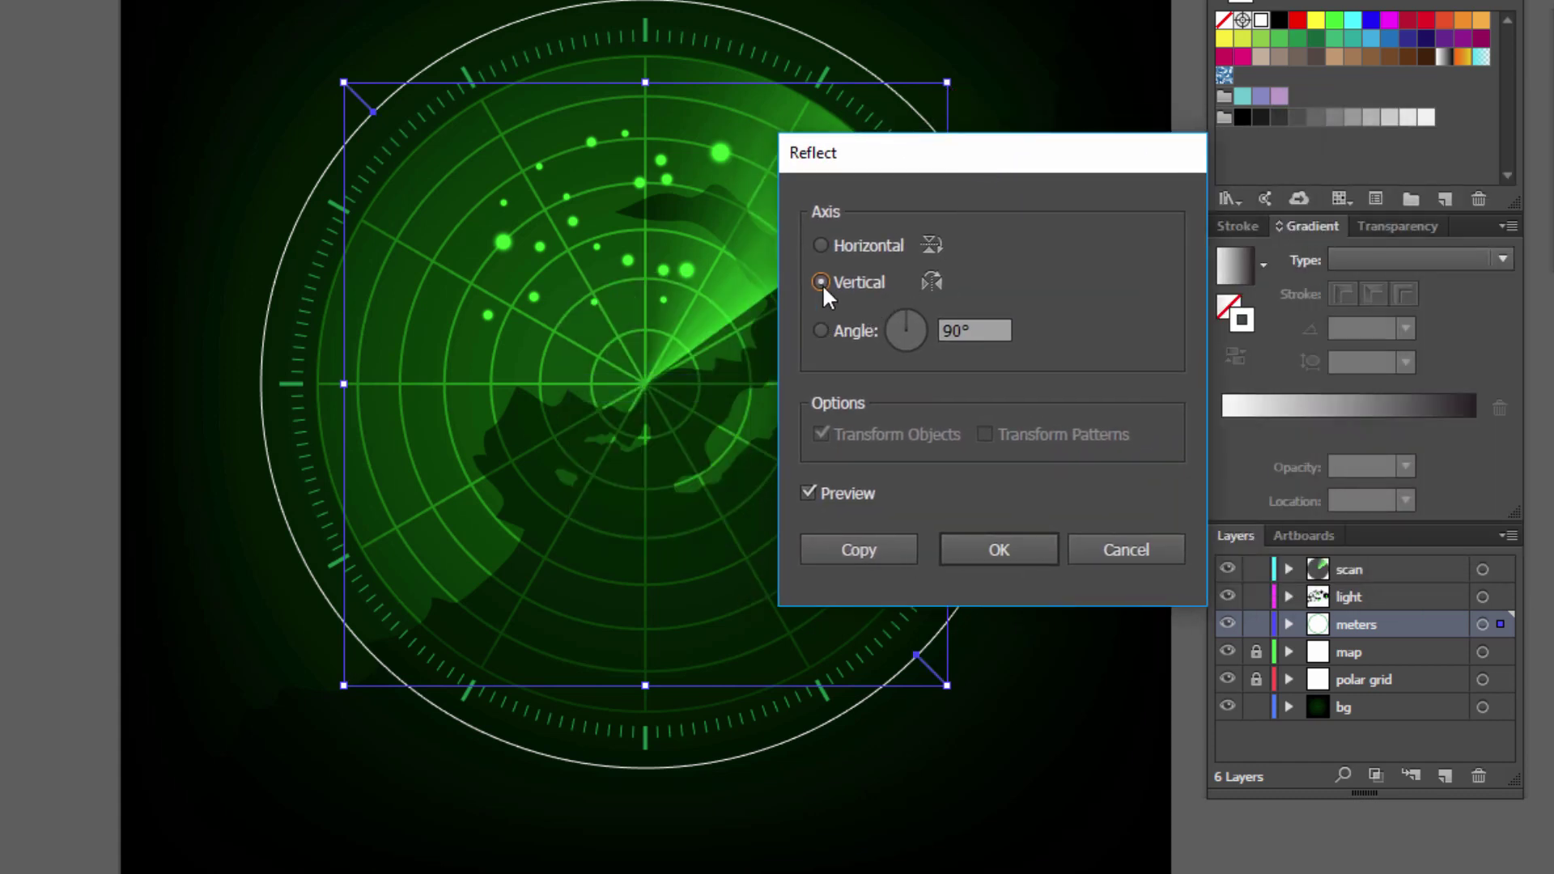
{"action": "mouse_move", "coordinate": [1010, 159]}
{"action": "left_mouse_down"}
{"action": "mouse_move", "coordinate": [1182, 145]}
{"action": "mouse_move", "coordinate": [1193, 106]}
{"action": "left_mouse_up"}
{"action": "left_click", "coordinate": [1003, 454]}
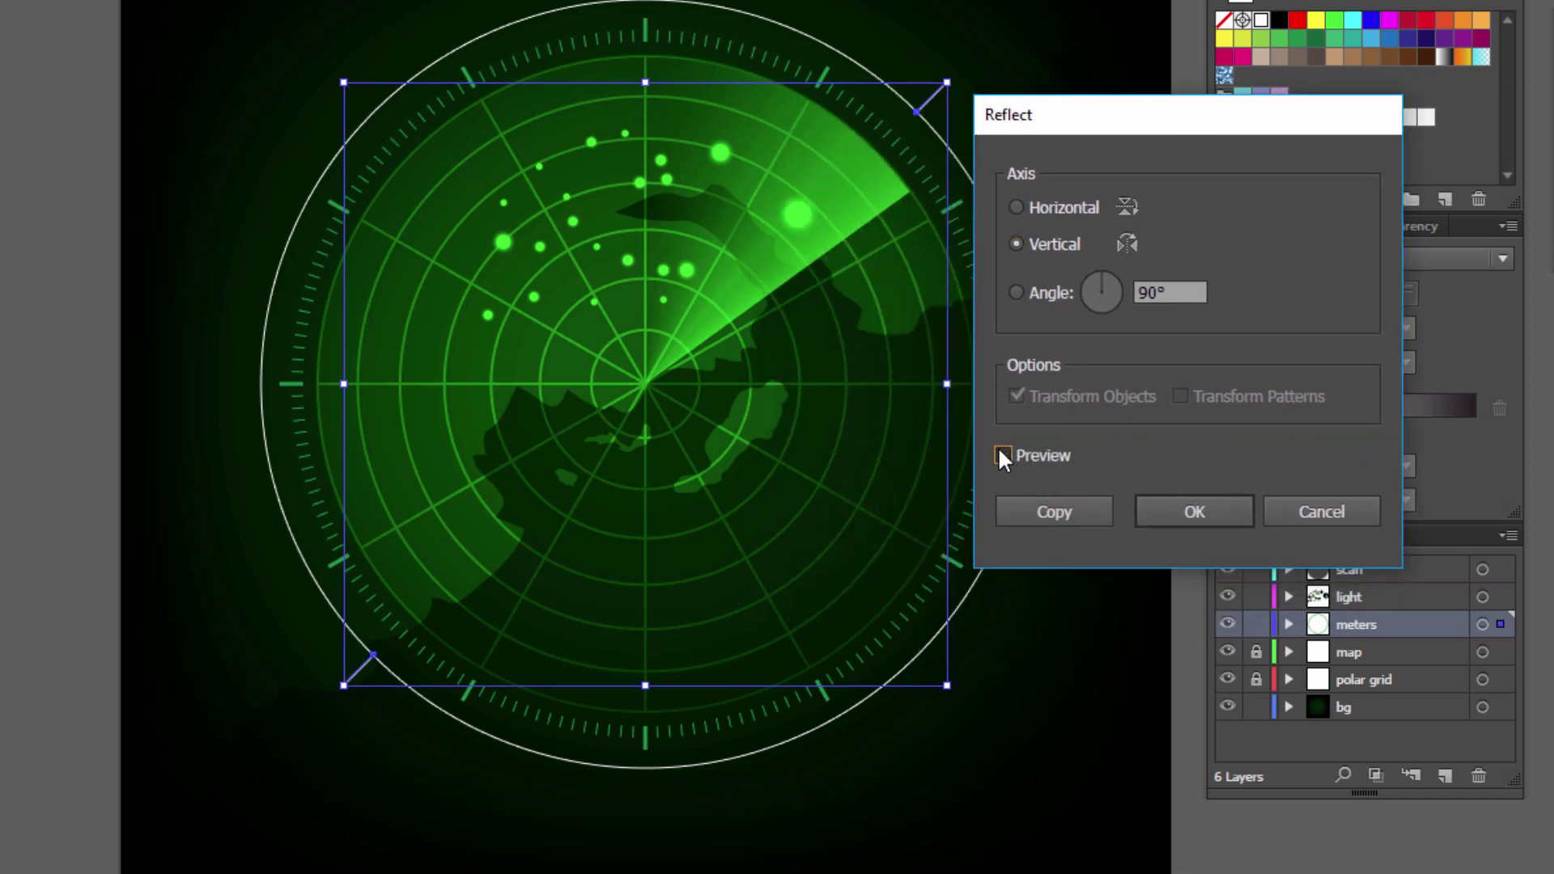
{"action": "left_click", "coordinate": [1000, 452]}
{"action": "left_click", "coordinate": [1001, 453]}
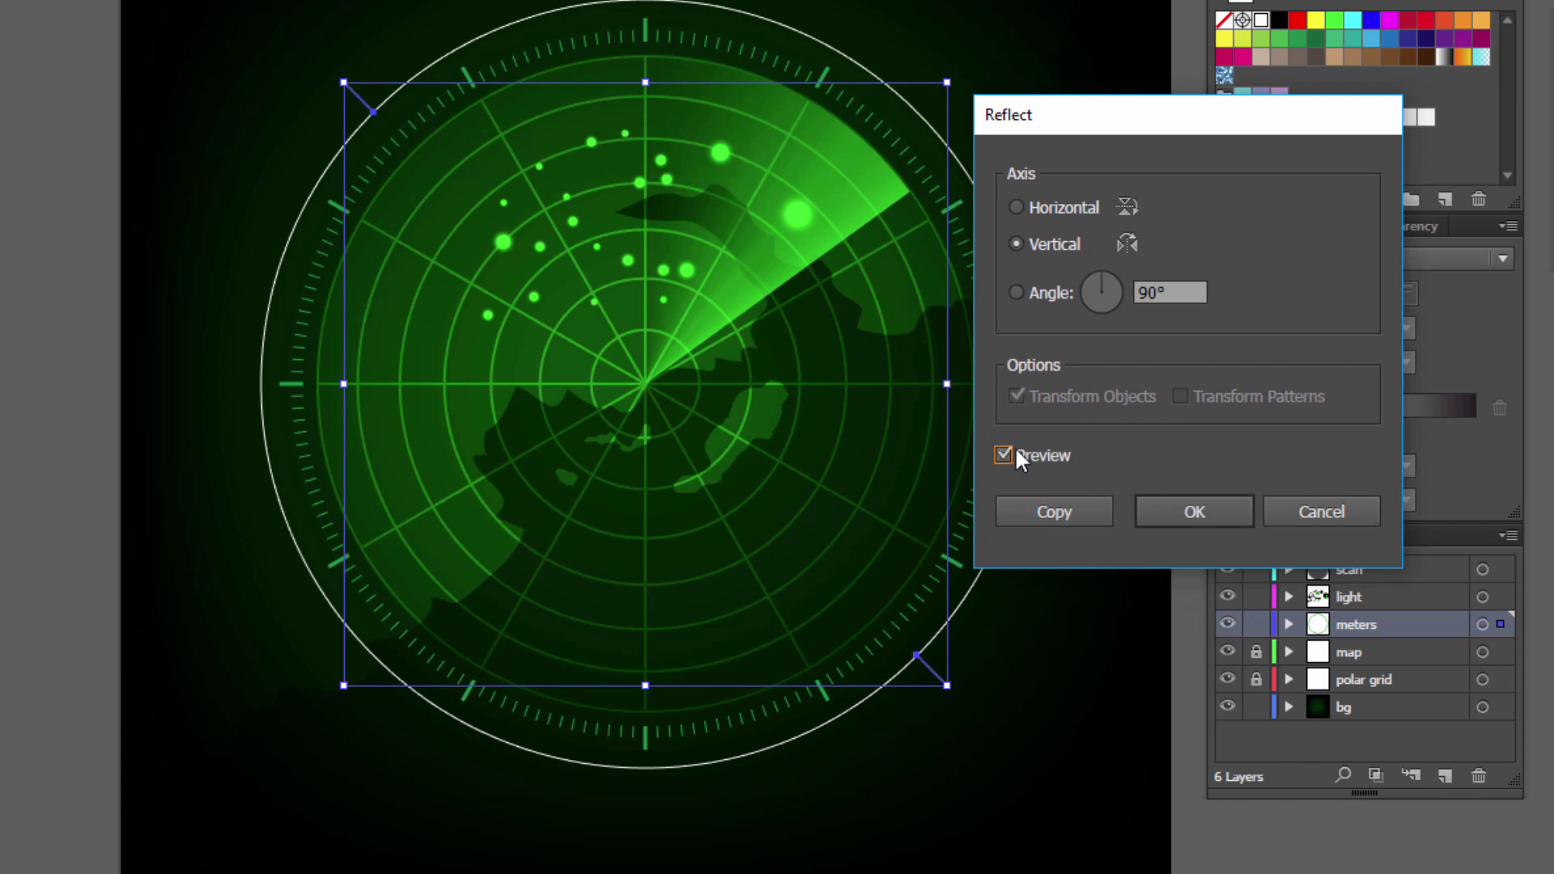
{"action": "left_click", "coordinate": [1052, 513]}
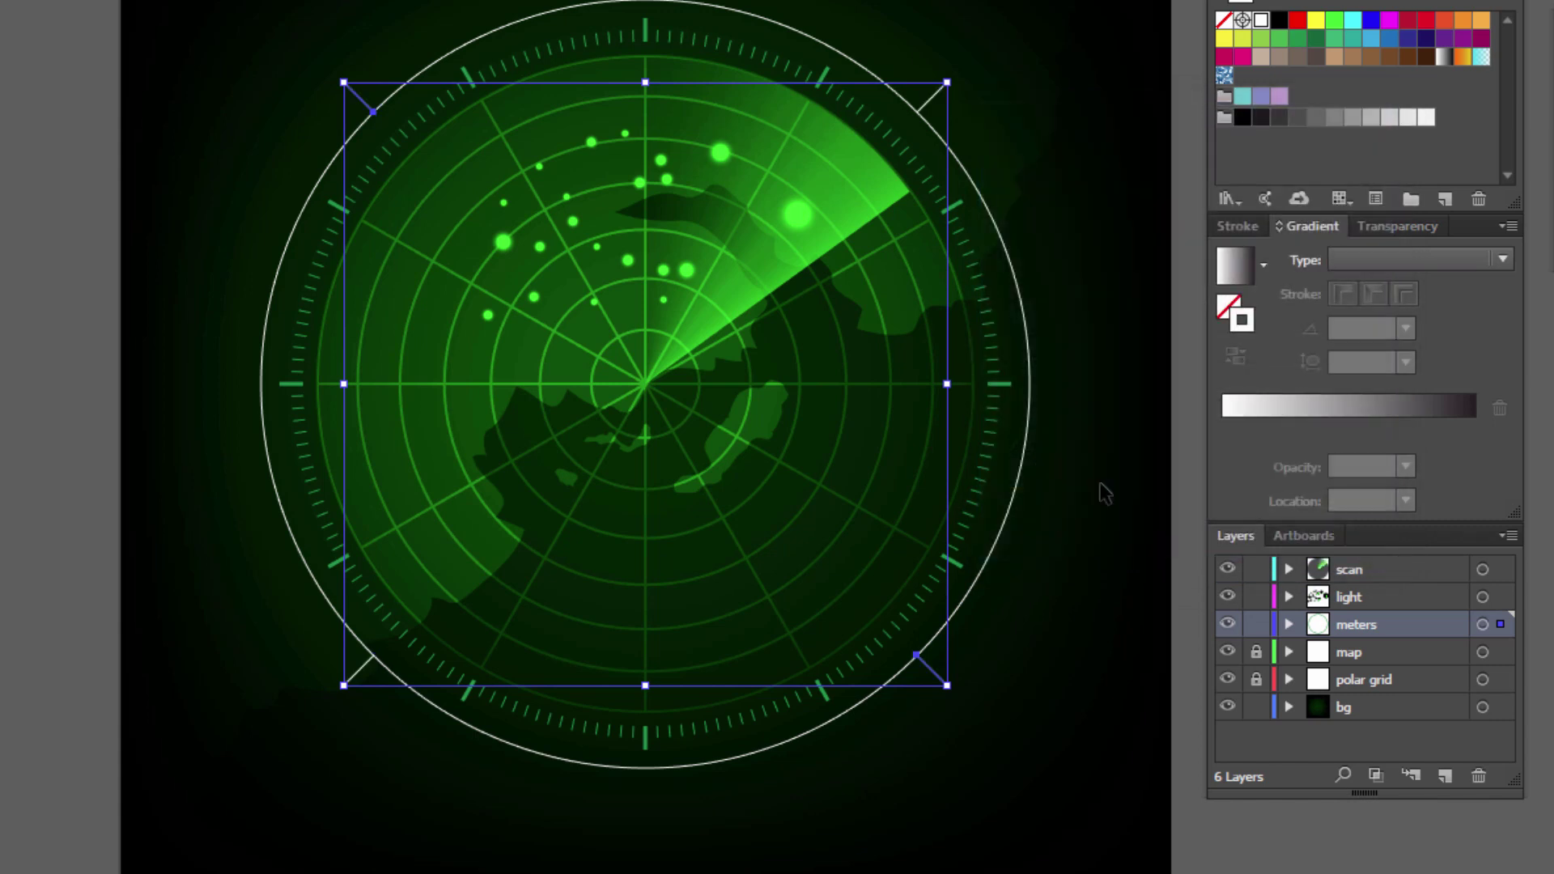
{"action": "left_click_drag", "start_coordinate": [1119, 302], "coordinate": [1106, 330]}
Alt-drag a scaled copy of the outer white ring out to about 614 px.
{"action": "left_click", "coordinate": [1155, 299]}
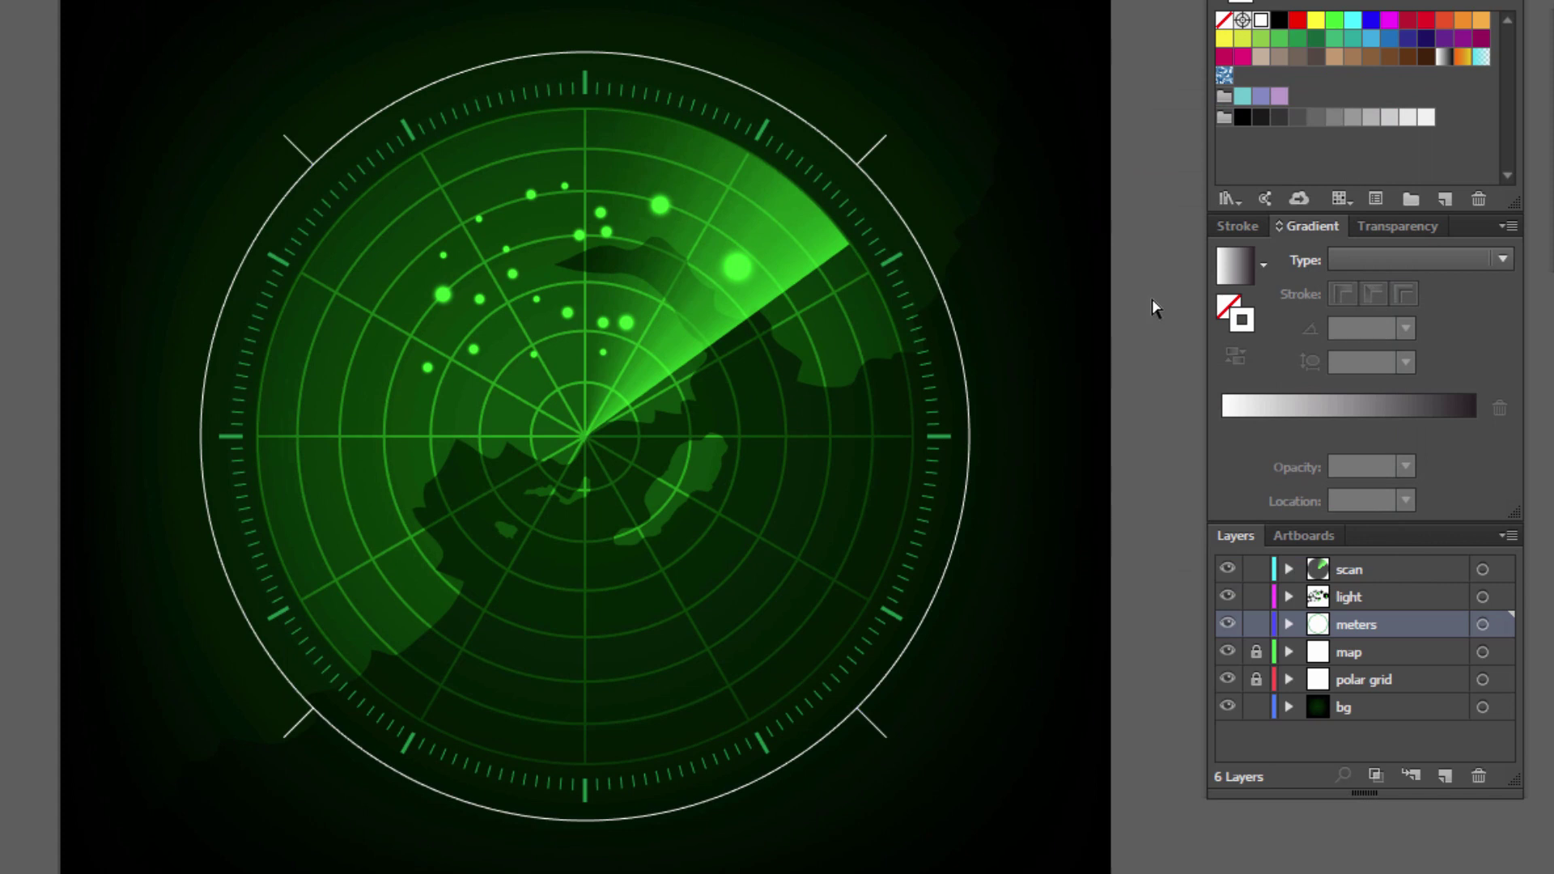
{"action": "left_click_drag", "start_coordinate": [806, 406], "coordinate": [763, 434]}
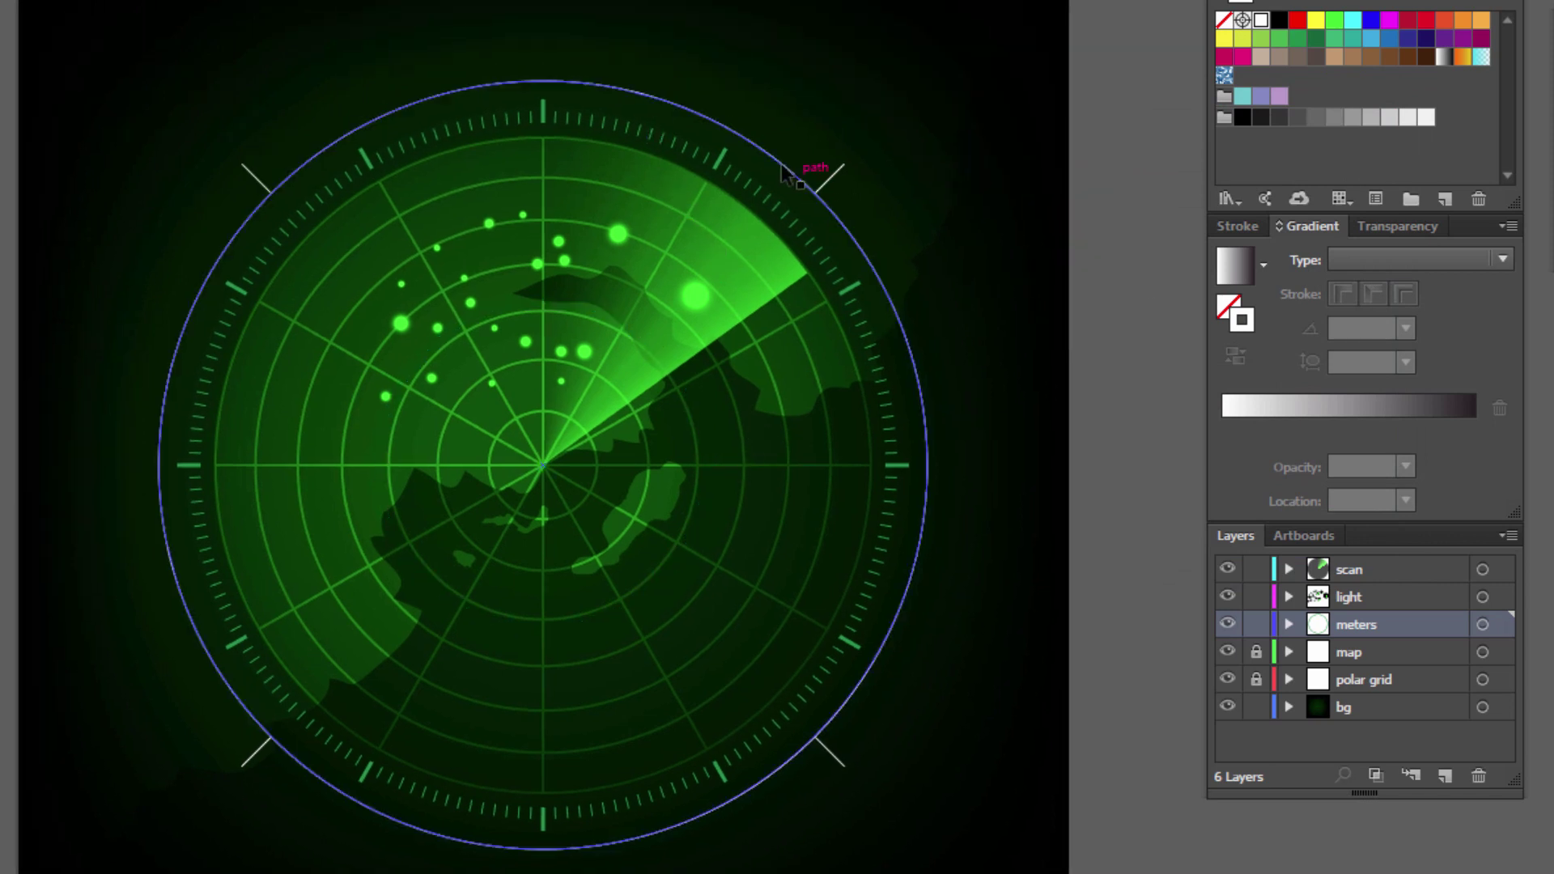
{"action": "left_click", "coordinate": [761, 154]}
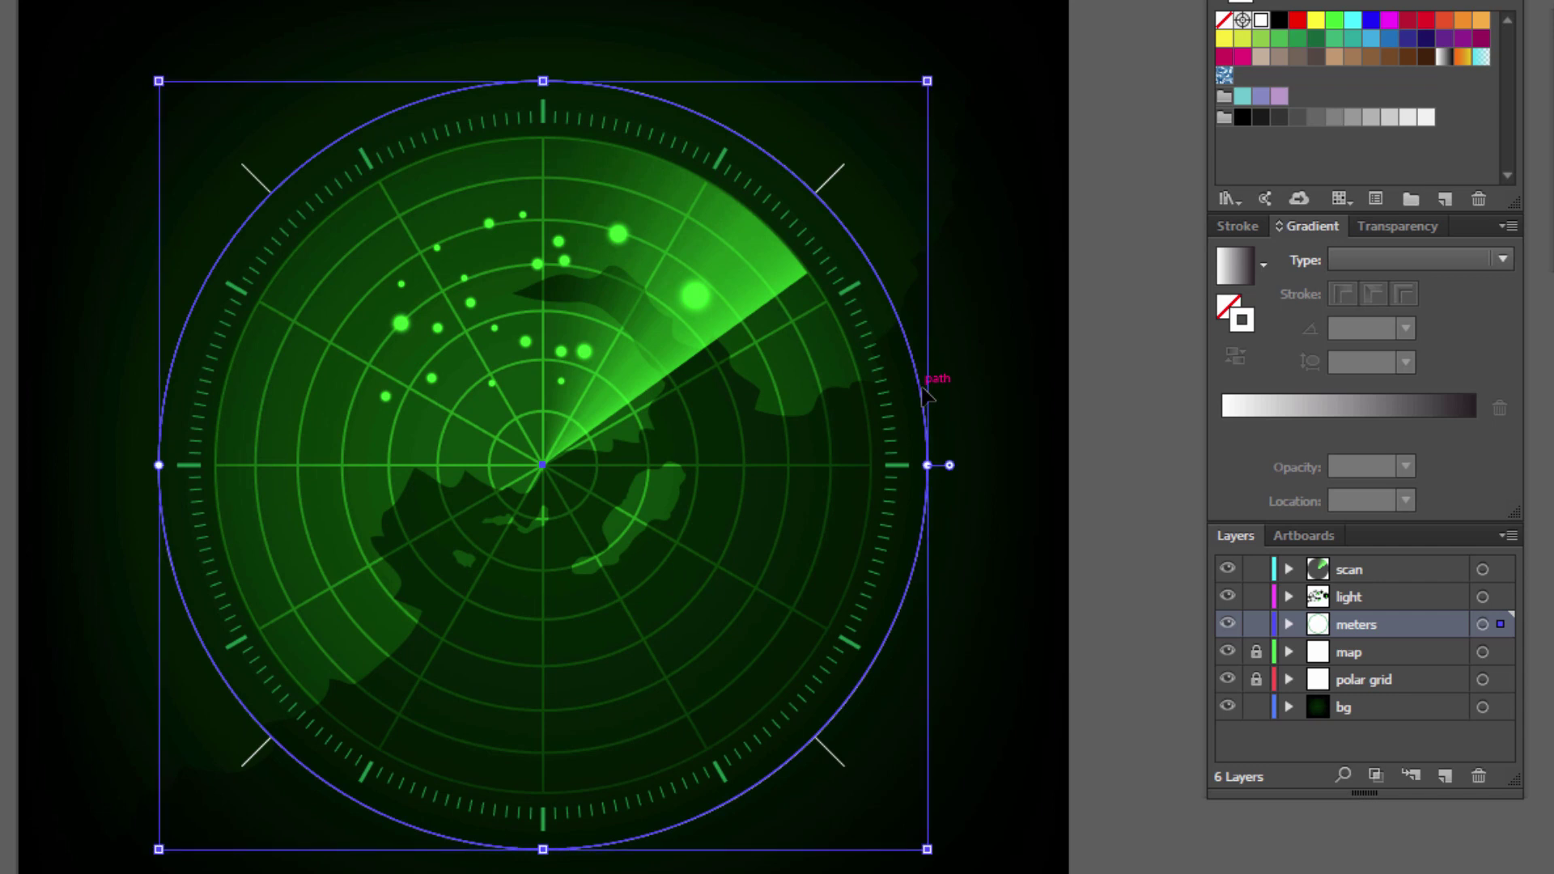
{"action": "key", "text": "a"}
{"action": "key", "text": "v"}
{"action": "left_click_drag", "start_coordinate": [927, 81], "coordinate": [946, 65]}
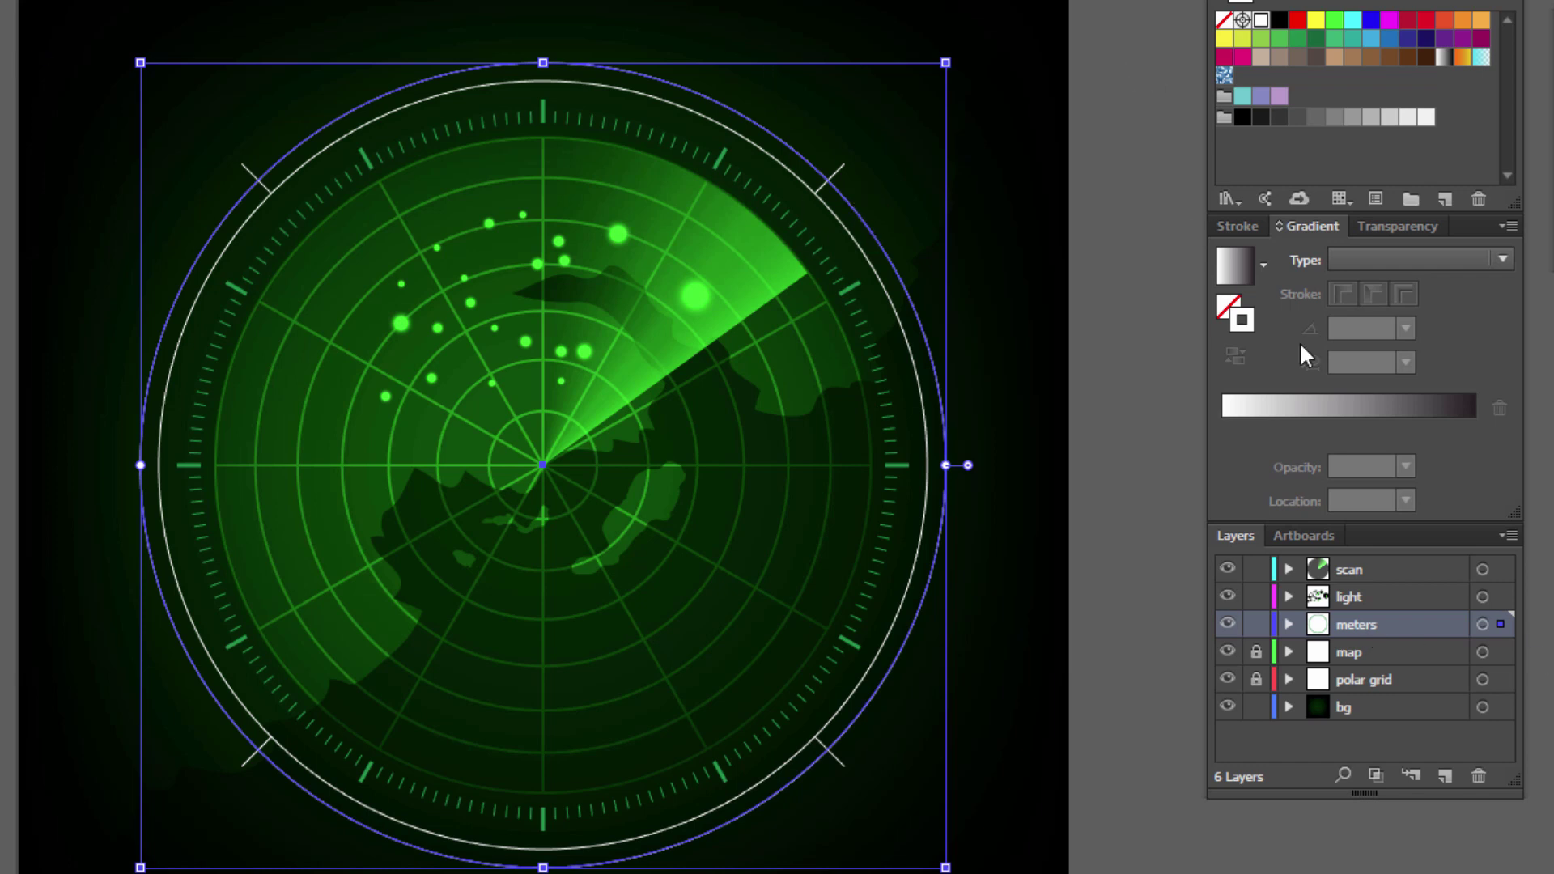
{"action": "left_click", "coordinate": [1245, 229]}
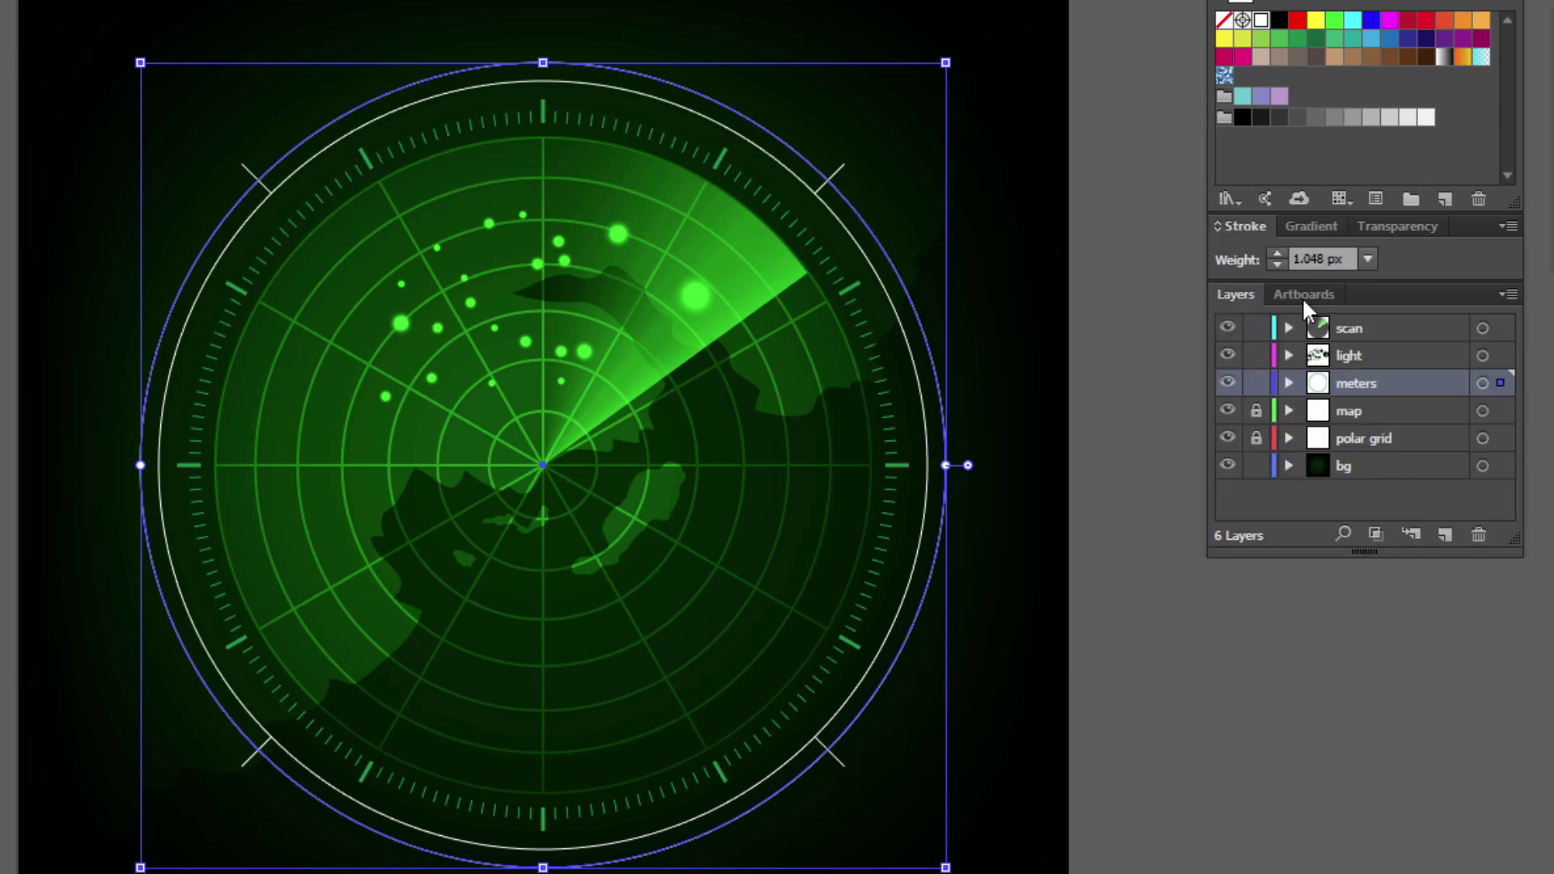
Set the new ring's stroke weight to 11 px.
{"action": "left_click", "coordinate": [1275, 249]}
{"action": "left_click", "coordinate": [1275, 252]}
{"action": "left_click", "coordinate": [1275, 253]}
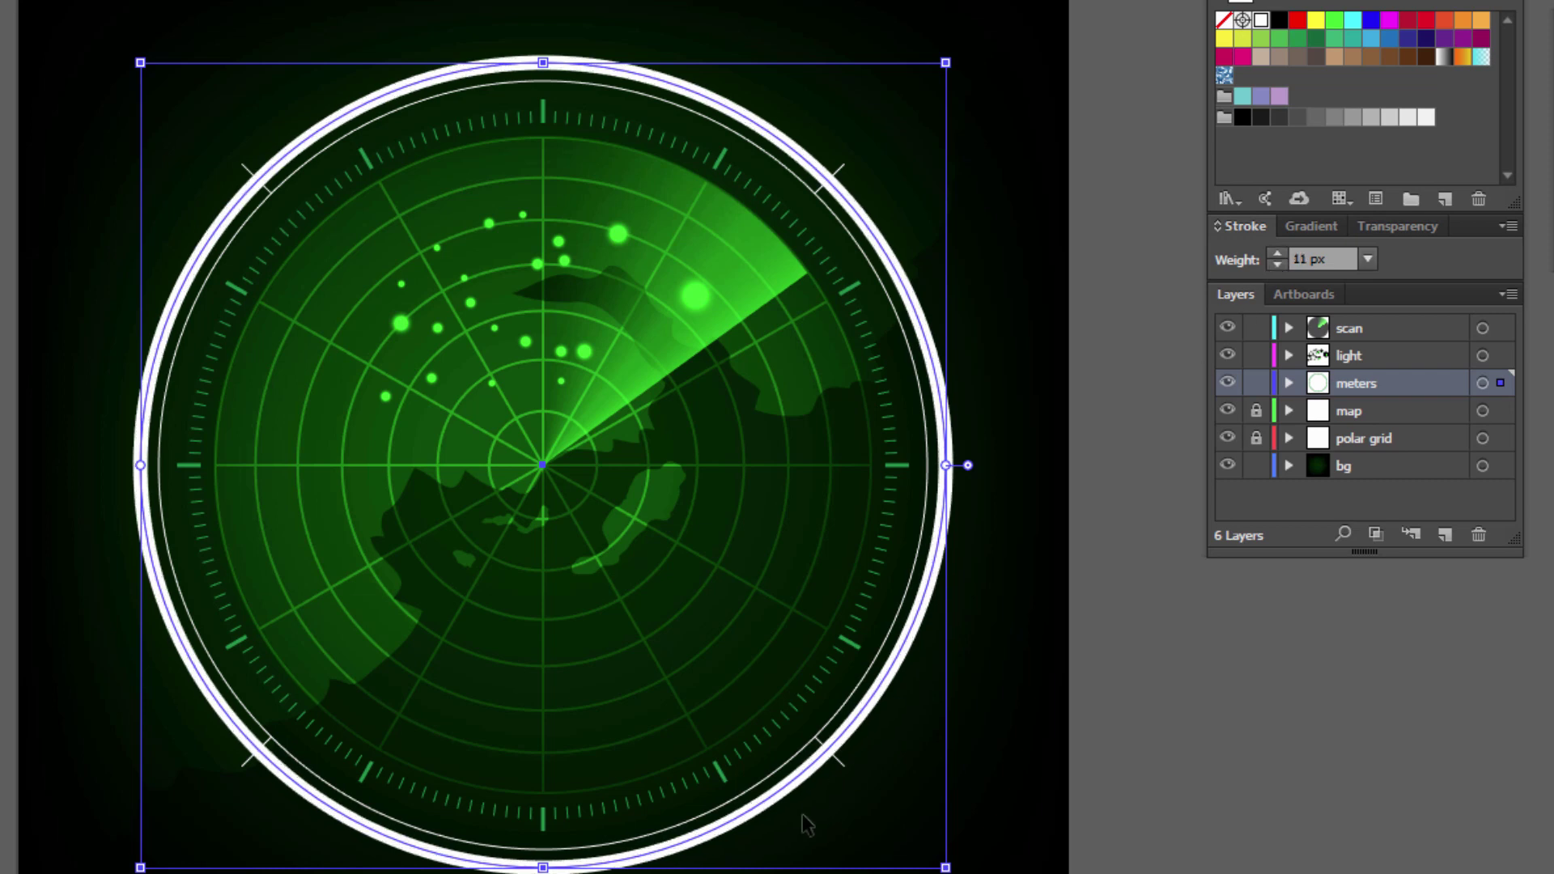
{"action": "left_click_drag", "start_coordinate": [1026, 764], "coordinate": [1031, 751]}
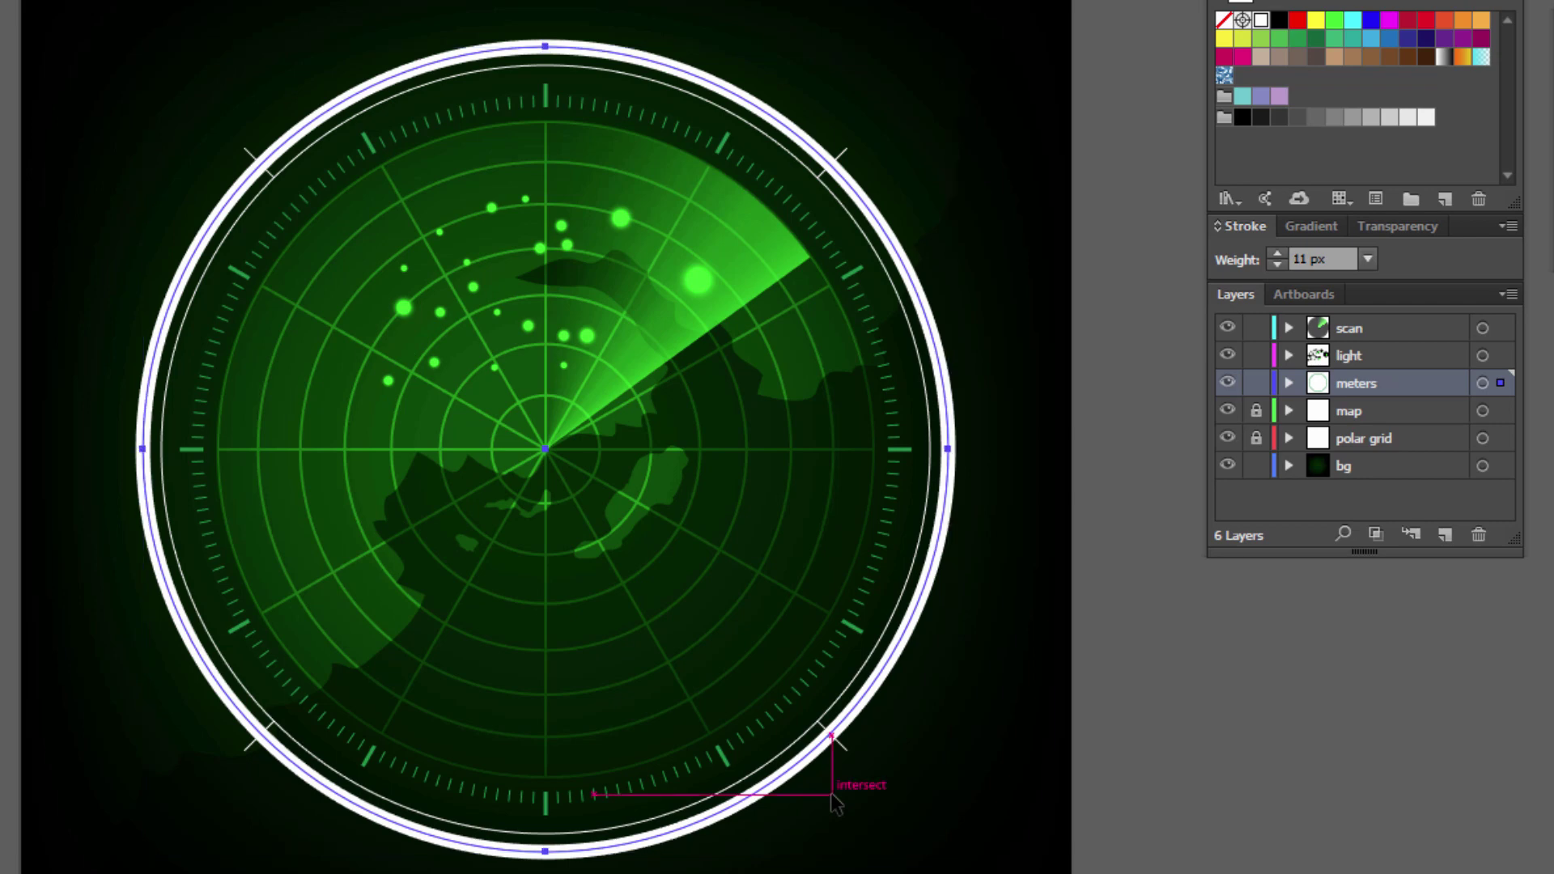
{"action": "key", "text": "ctrl+plus"}
{"action": "left_click_drag", "start_coordinate": [833, 794], "coordinate": [956, 641]}
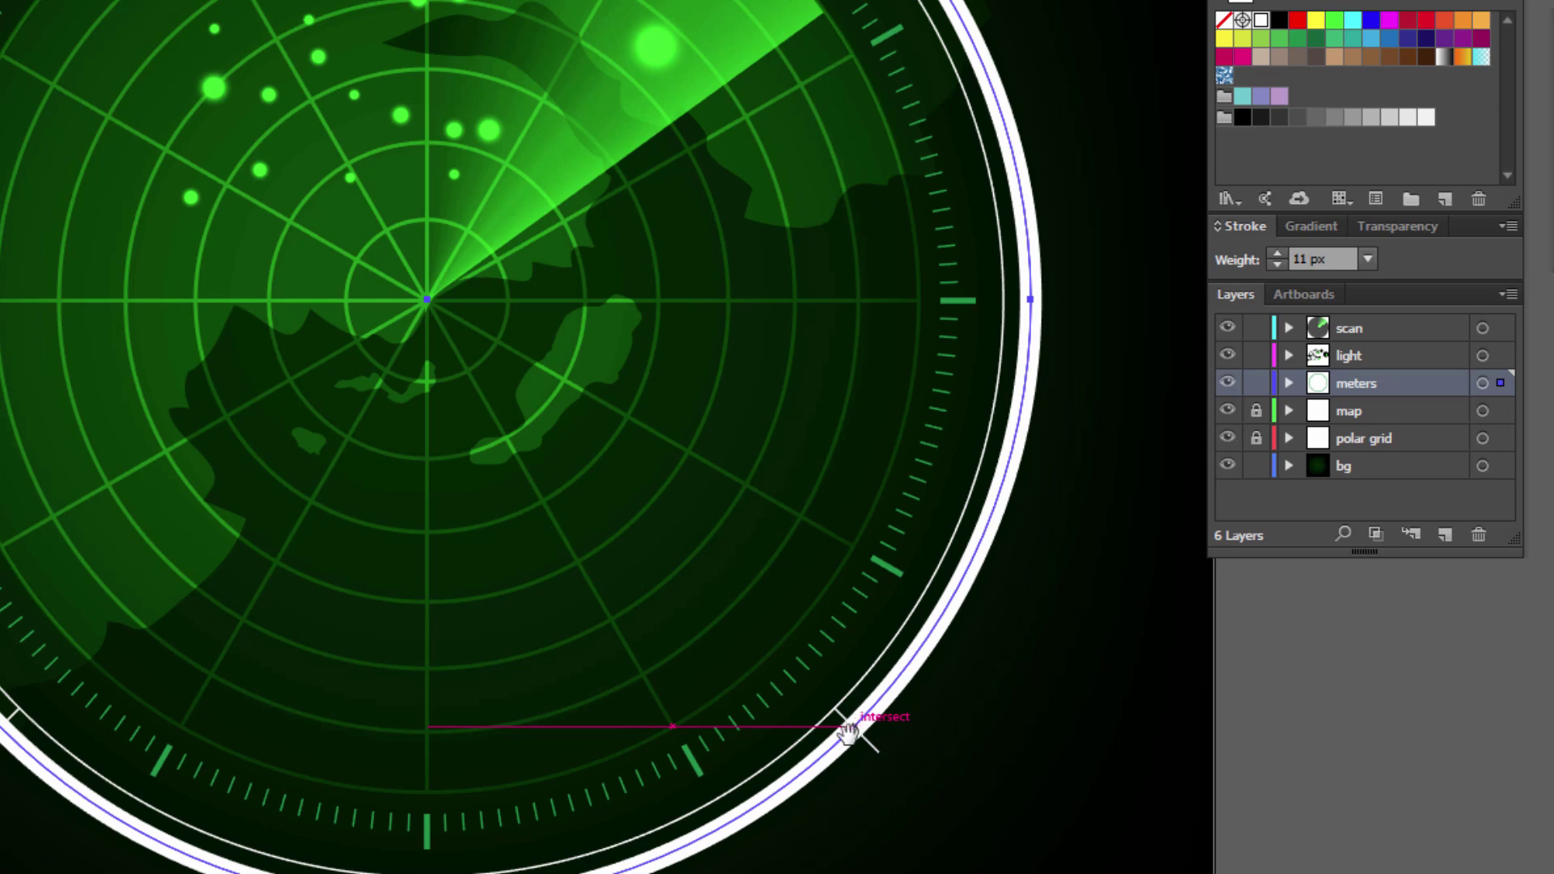
{"action": "left_click_drag", "start_coordinate": [856, 726], "coordinate": [961, 698]}
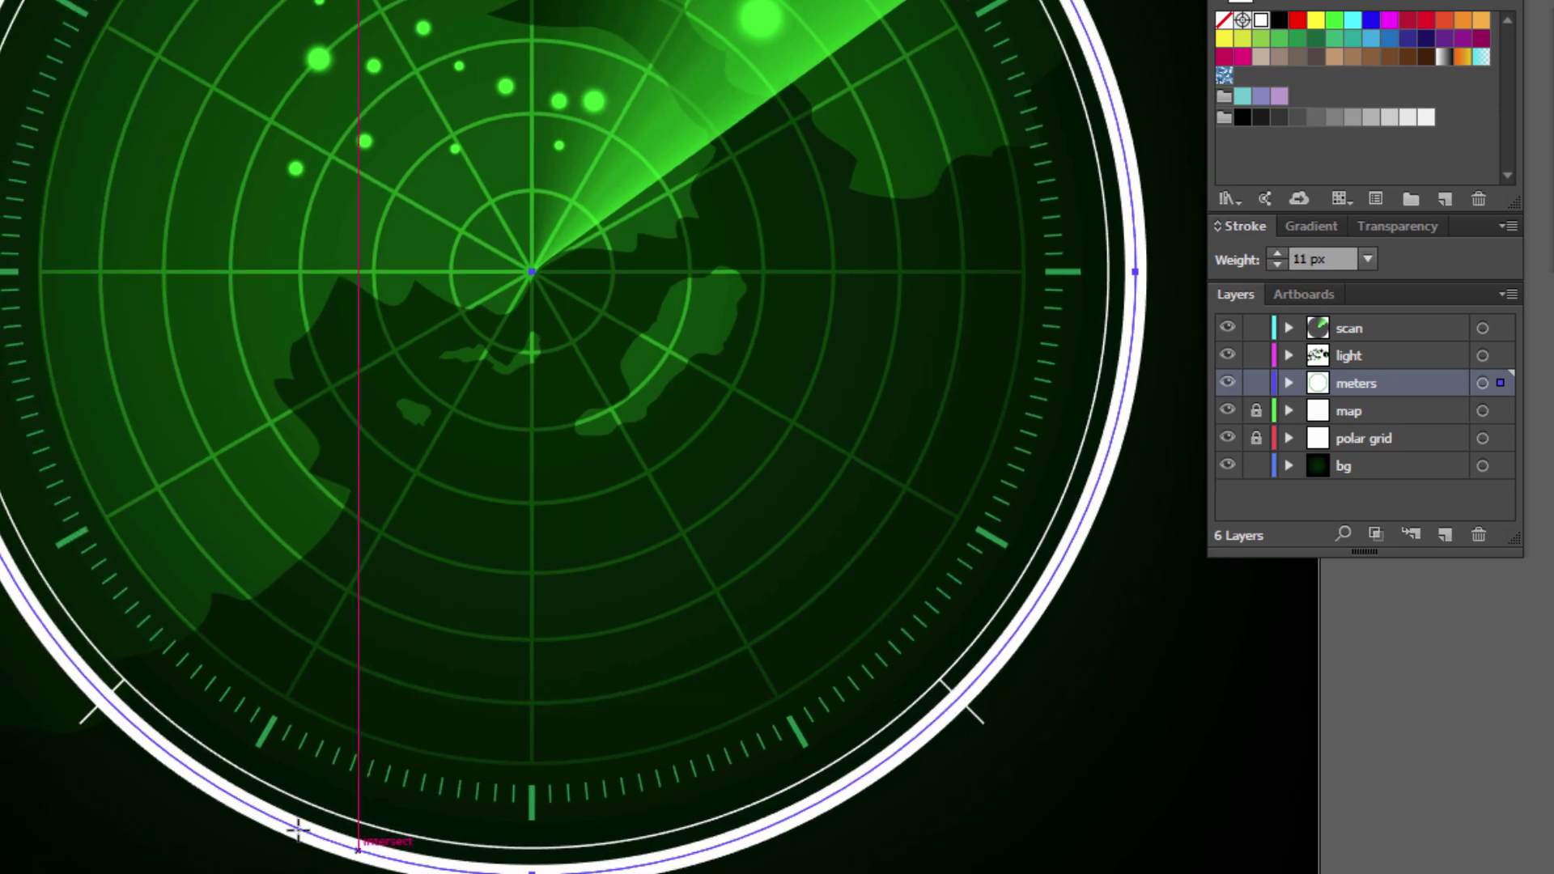
{"action": "left_click_drag", "start_coordinate": [506, 4], "coordinate": [550, 137]}
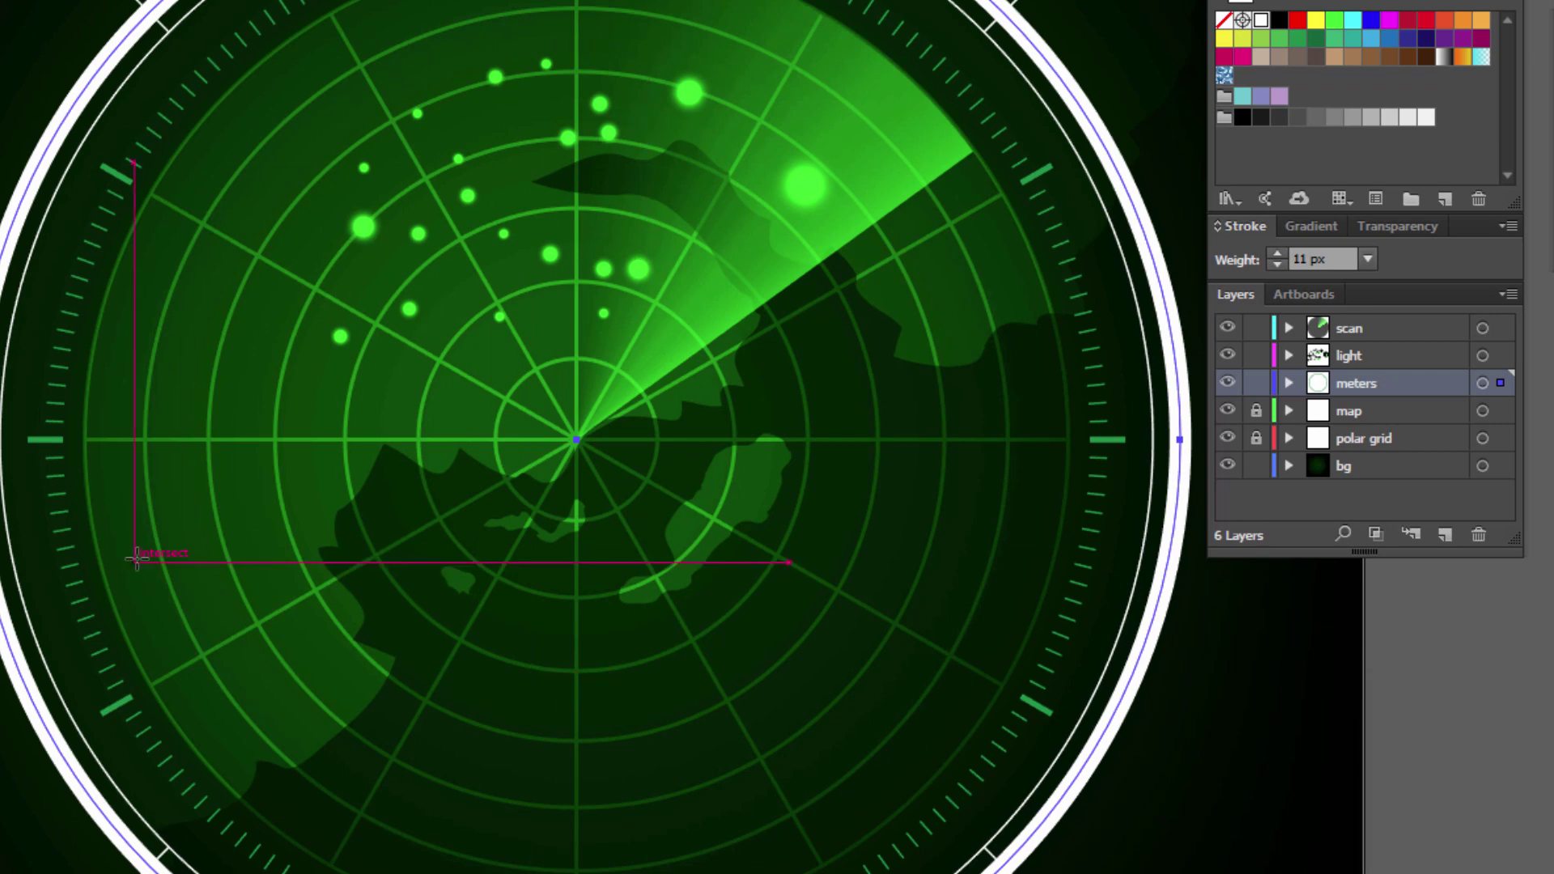
{"action": "left_click_drag", "start_coordinate": [764, 673], "coordinate": [676, 512]}
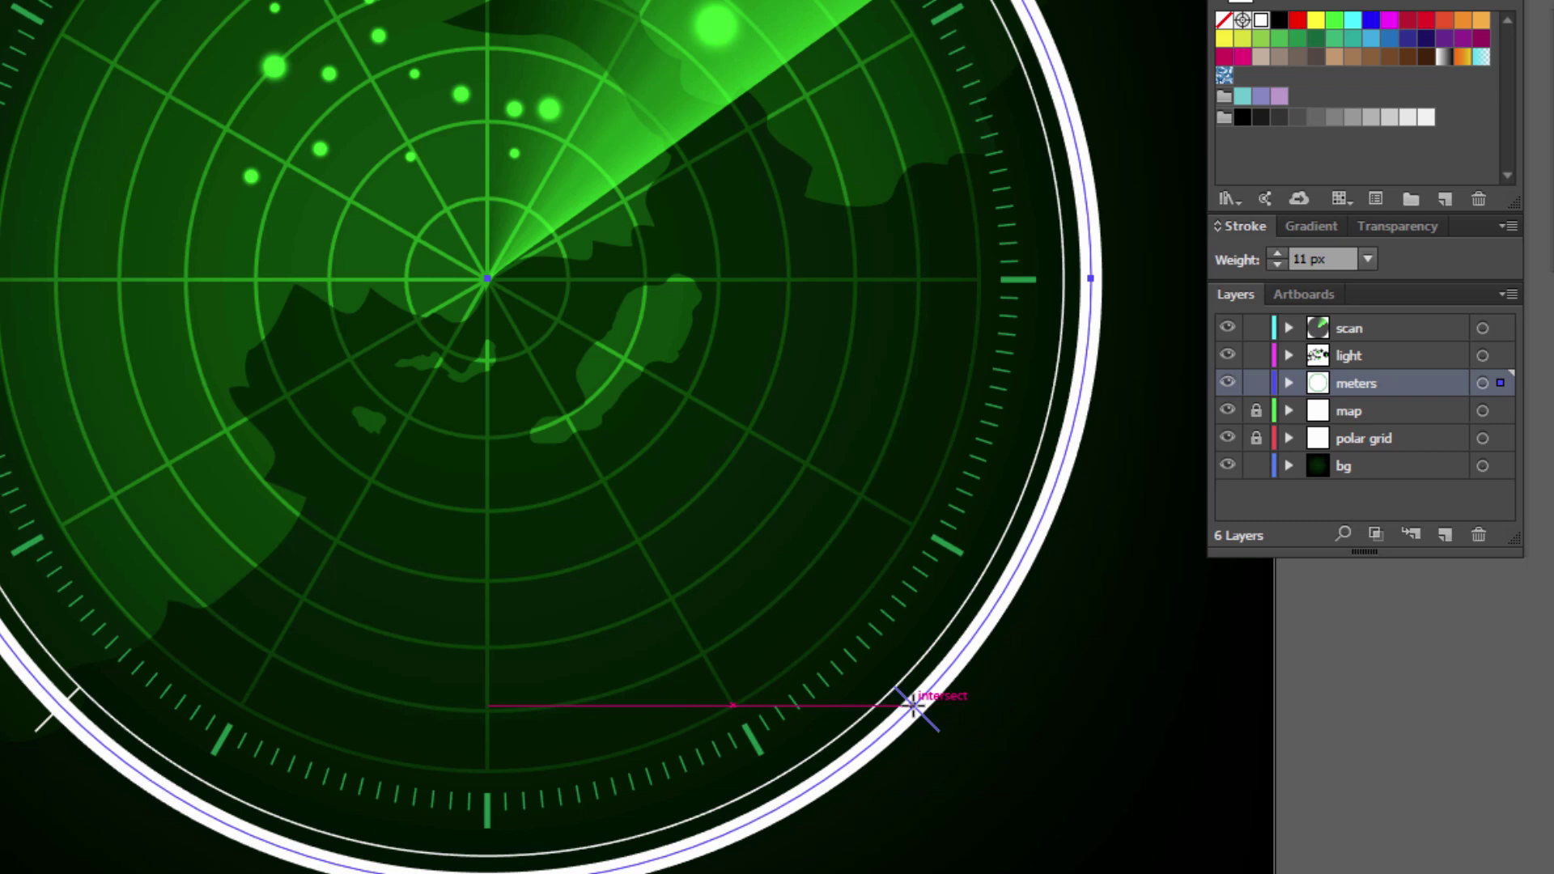
Cut the ring at both lower tick crossings and delete the bottom arc.
{"action": "left_click_drag", "start_coordinate": [914, 706], "coordinate": [806, 814]}
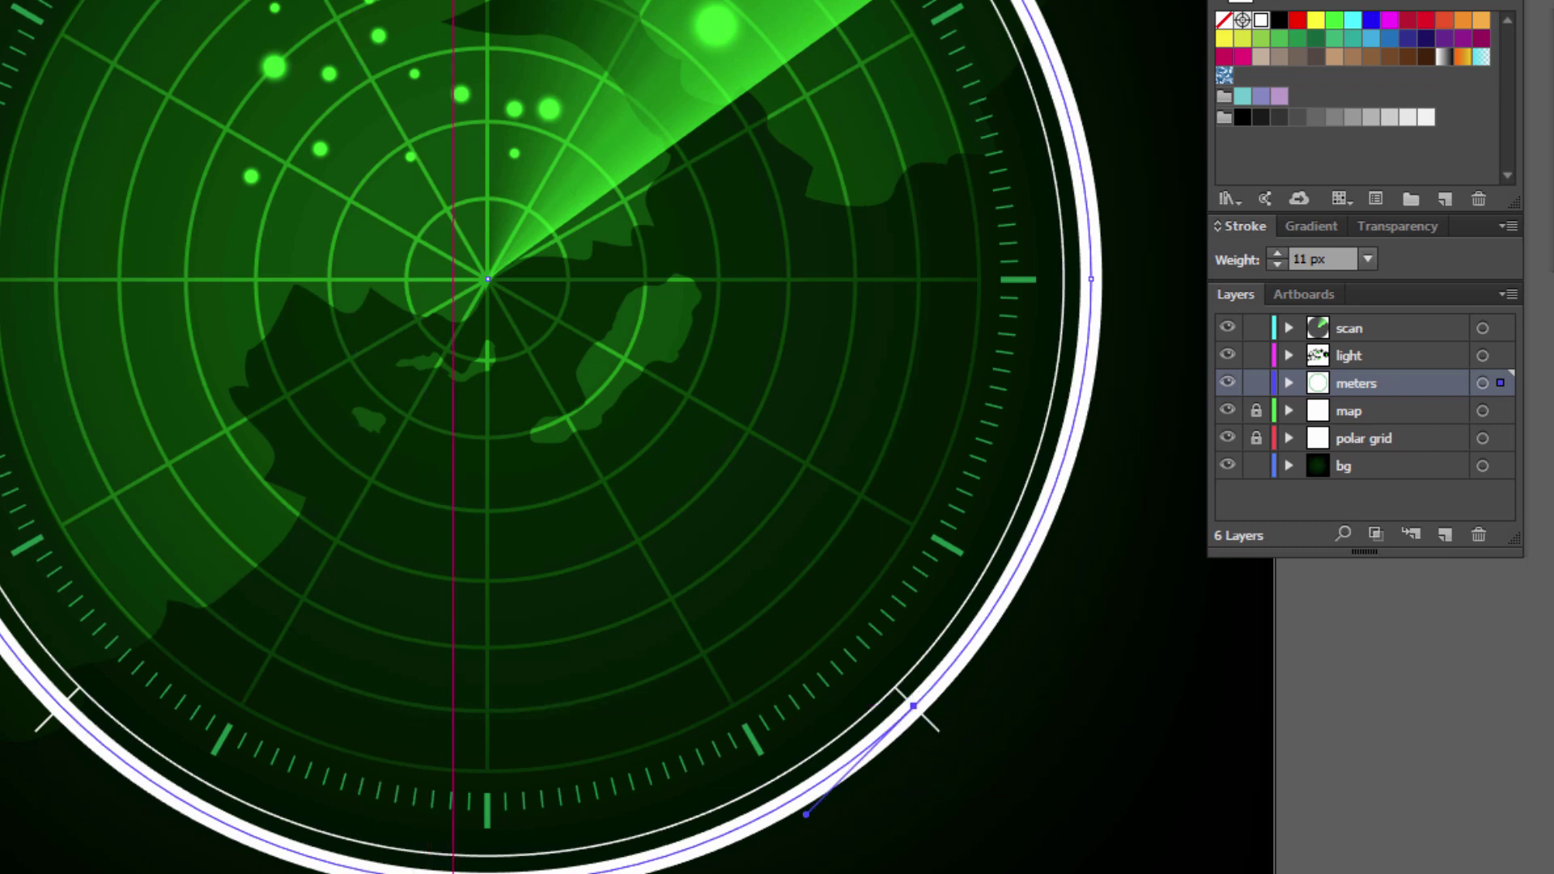
{"action": "left_click_drag", "start_coordinate": [343, 840], "coordinate": [595, 873]}
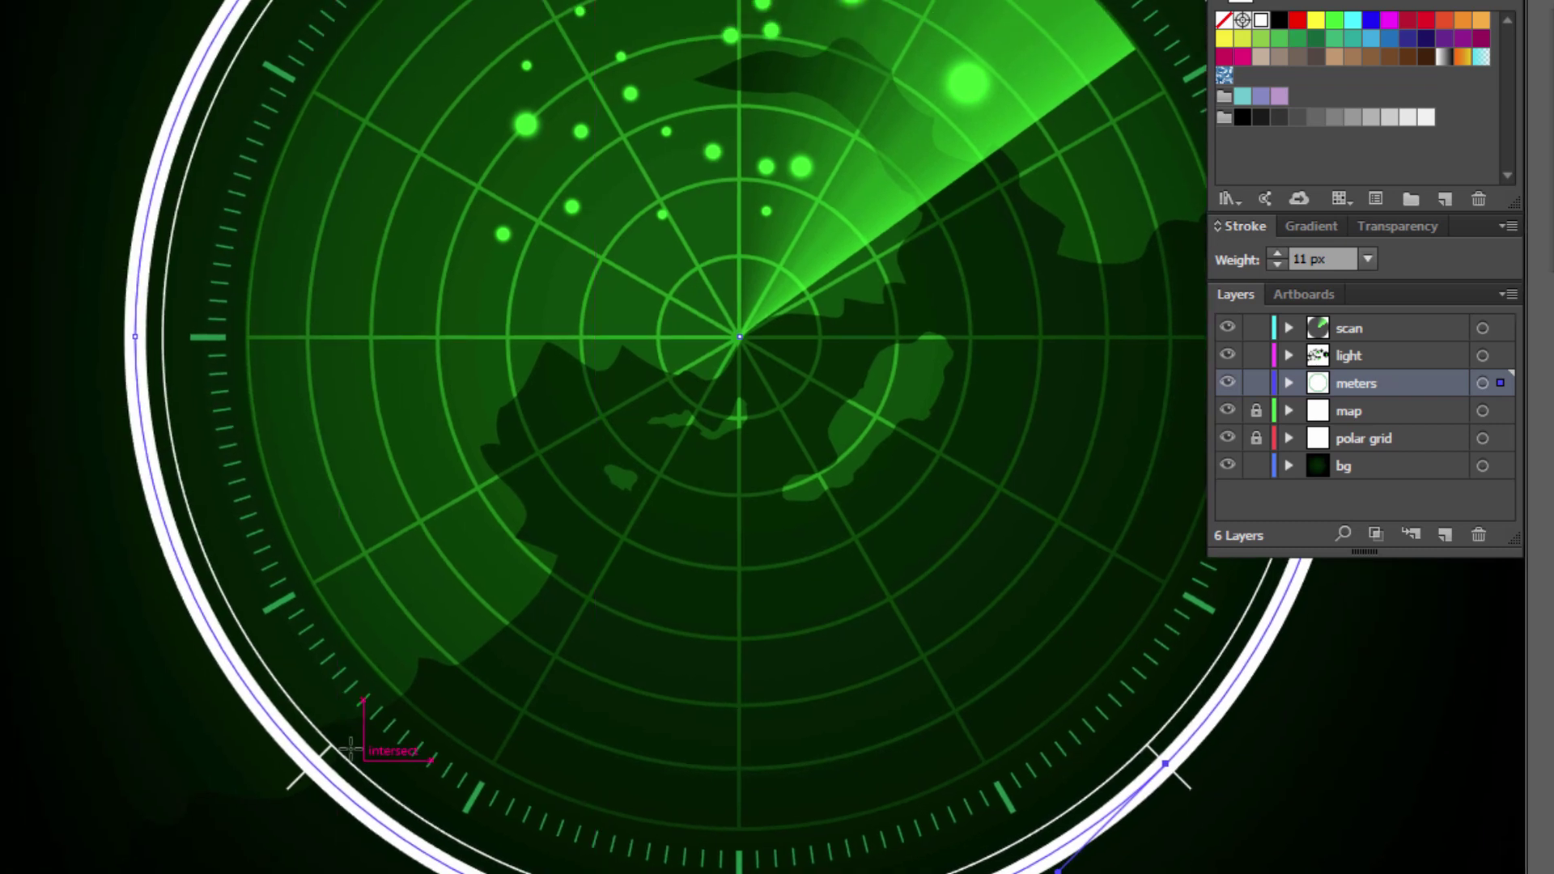
{"action": "left_click", "coordinate": [310, 761]}
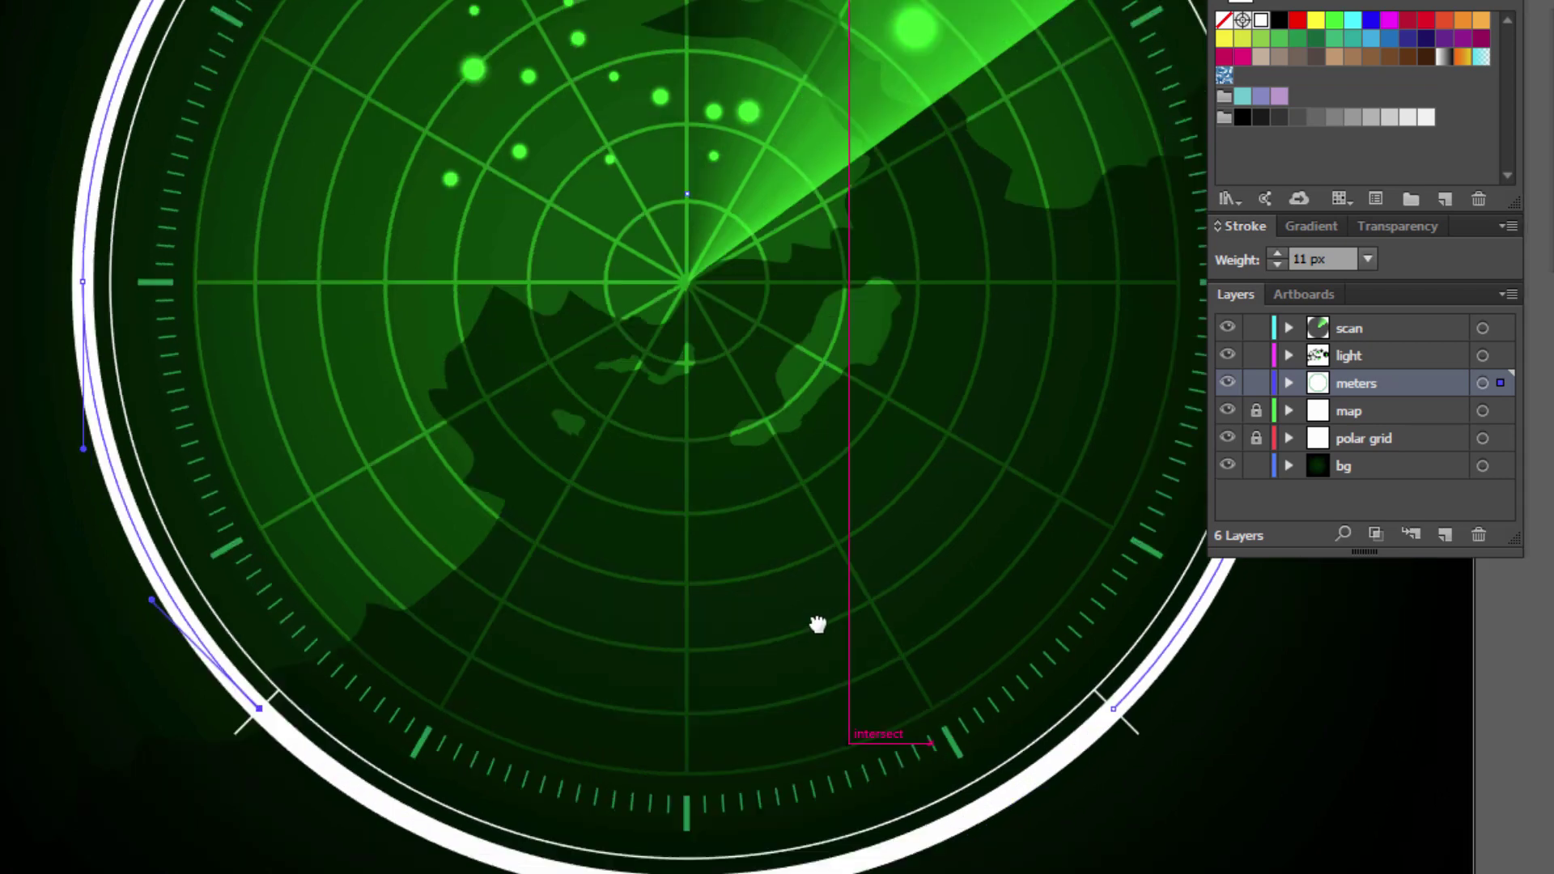
{"action": "left_click_drag", "start_coordinate": [923, 723], "coordinate": [701, 552]}
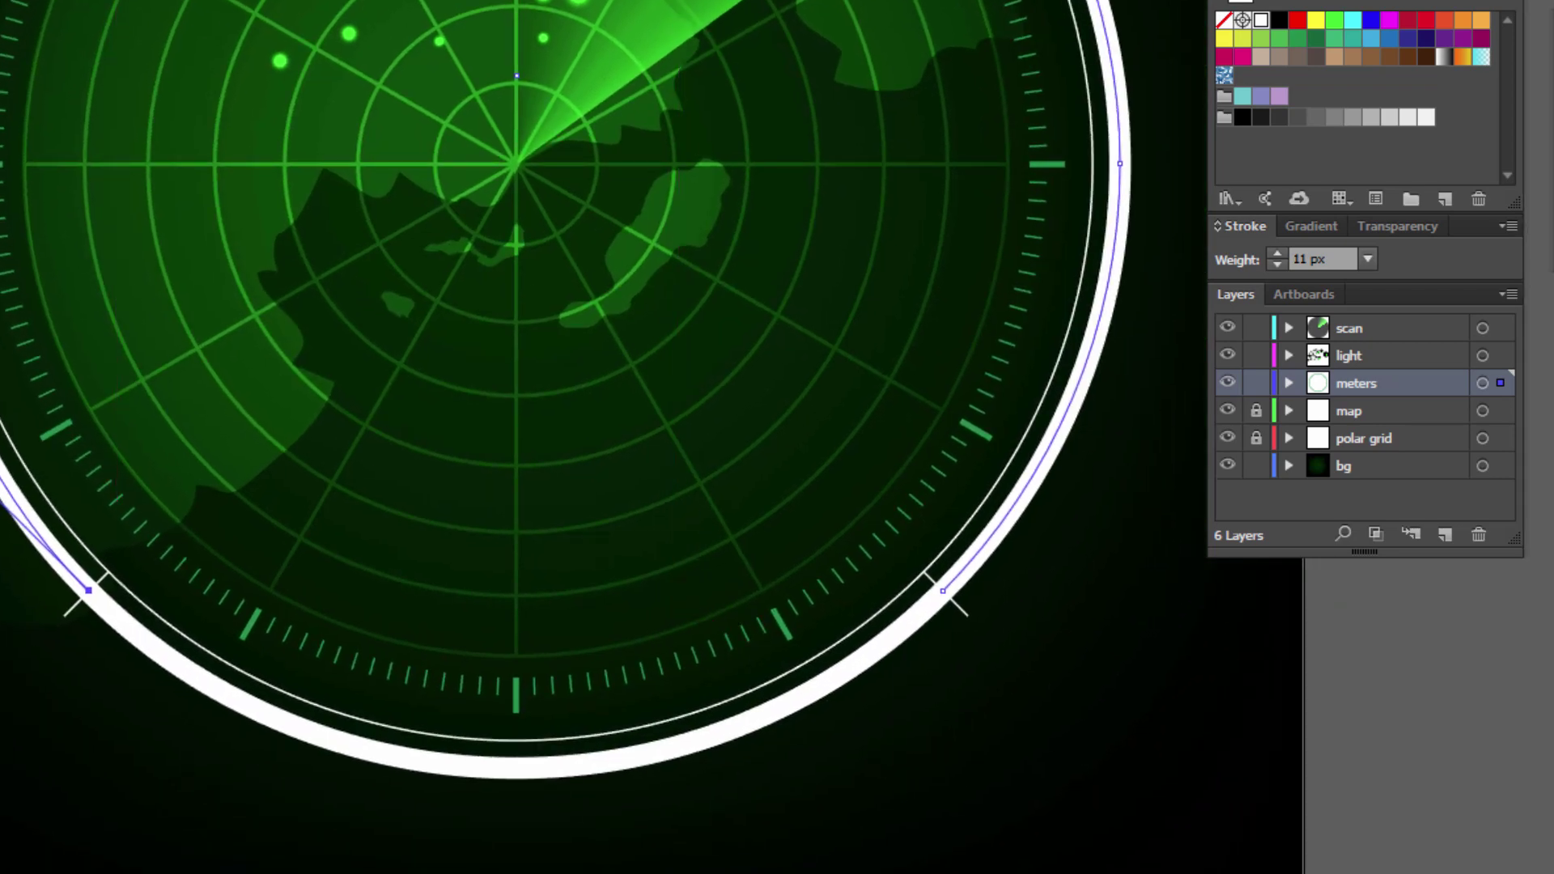
{"action": "key", "text": "v"}
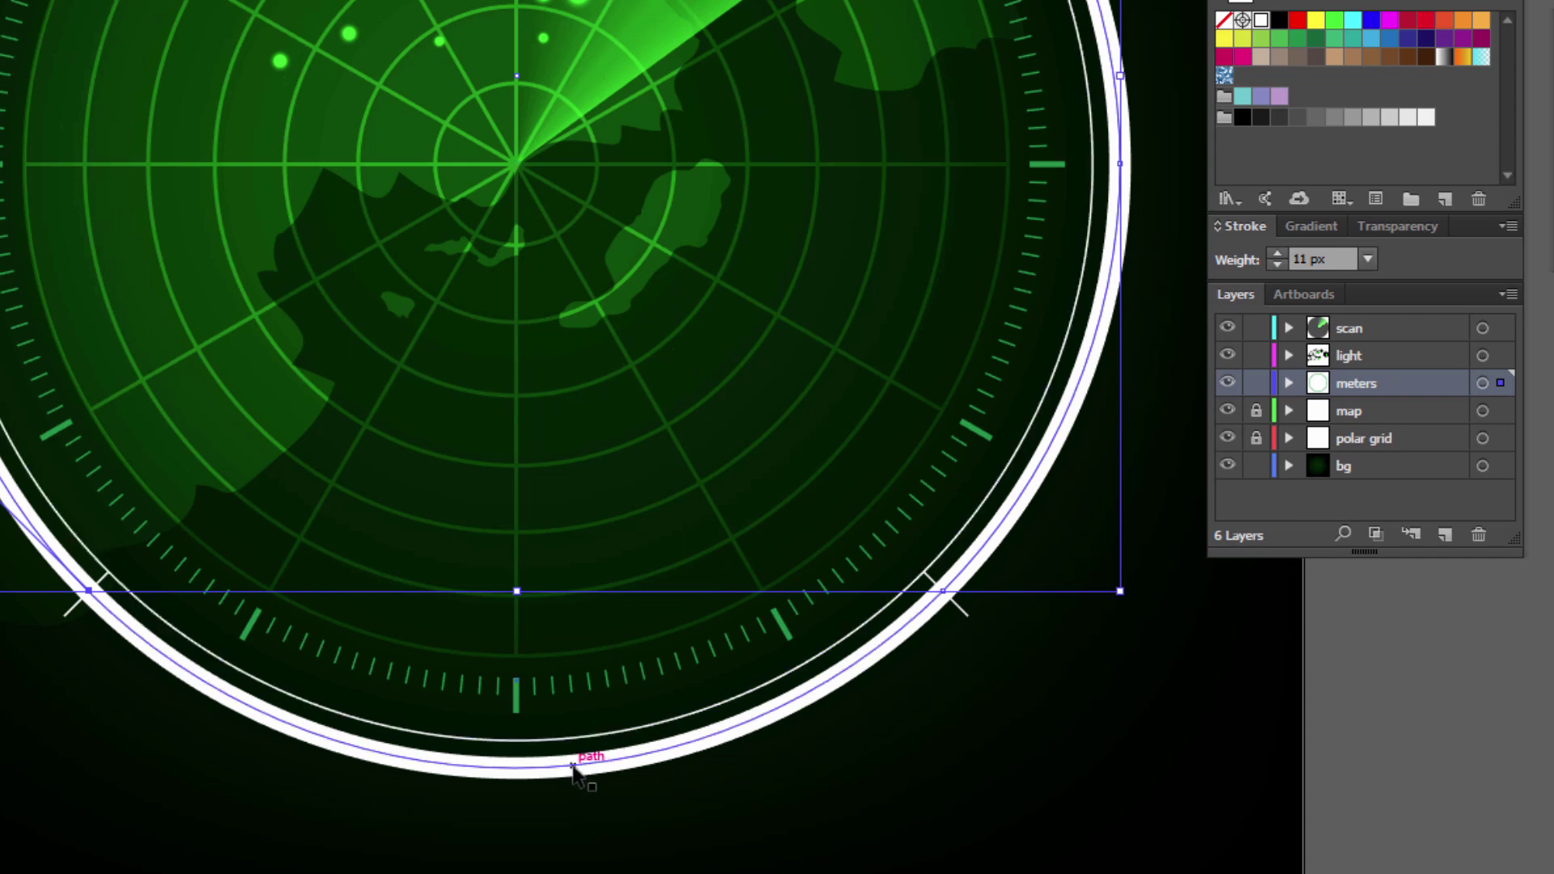
{"action": "left_click", "coordinate": [572, 767]}
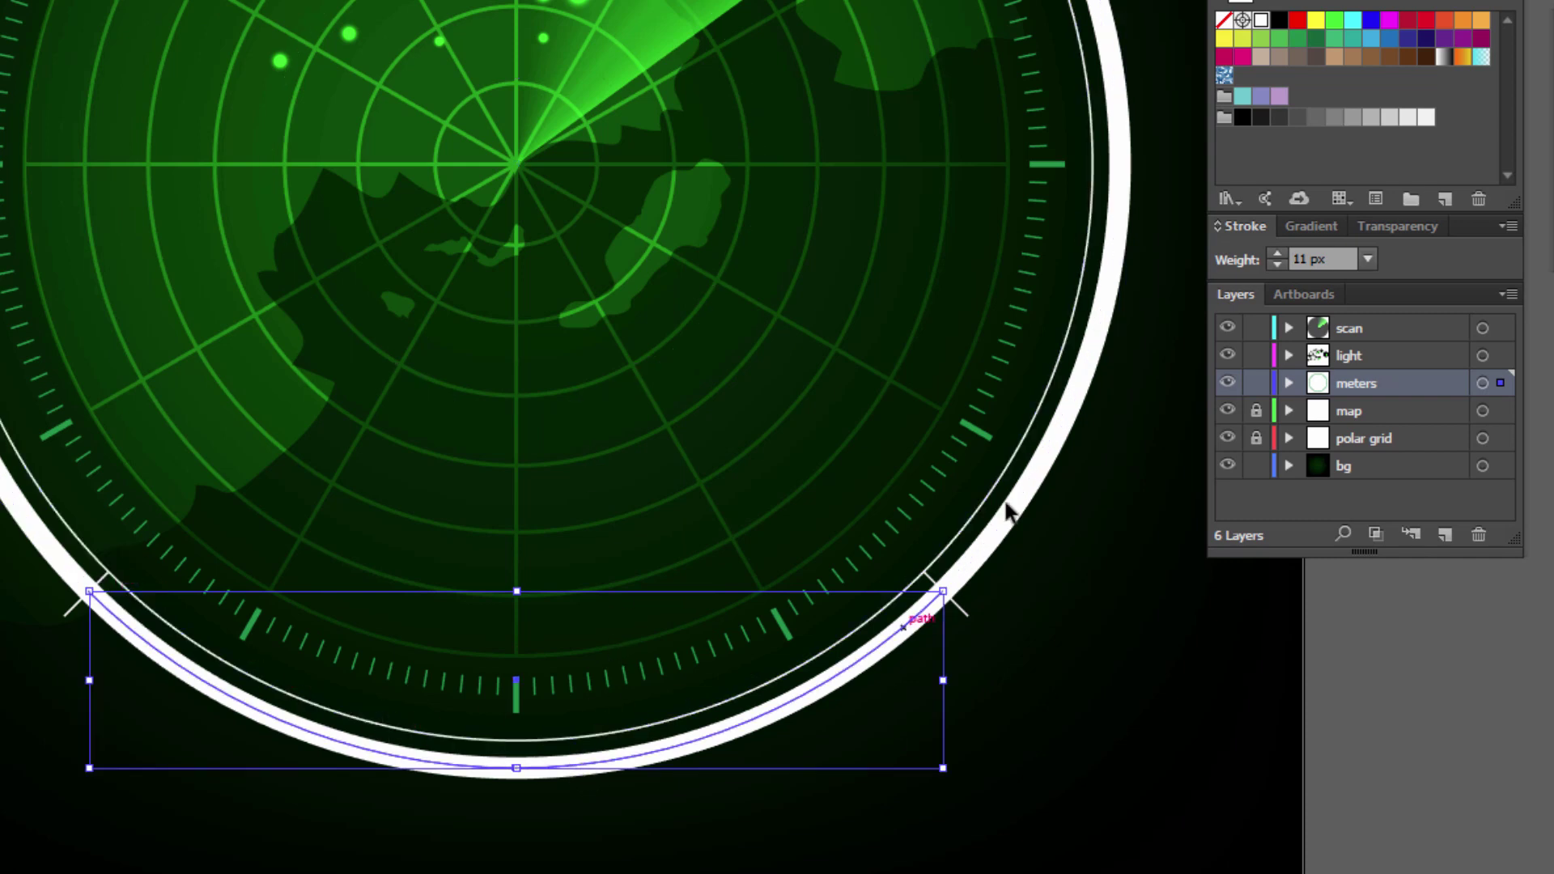
{"action": "key", "text": "Delete"}
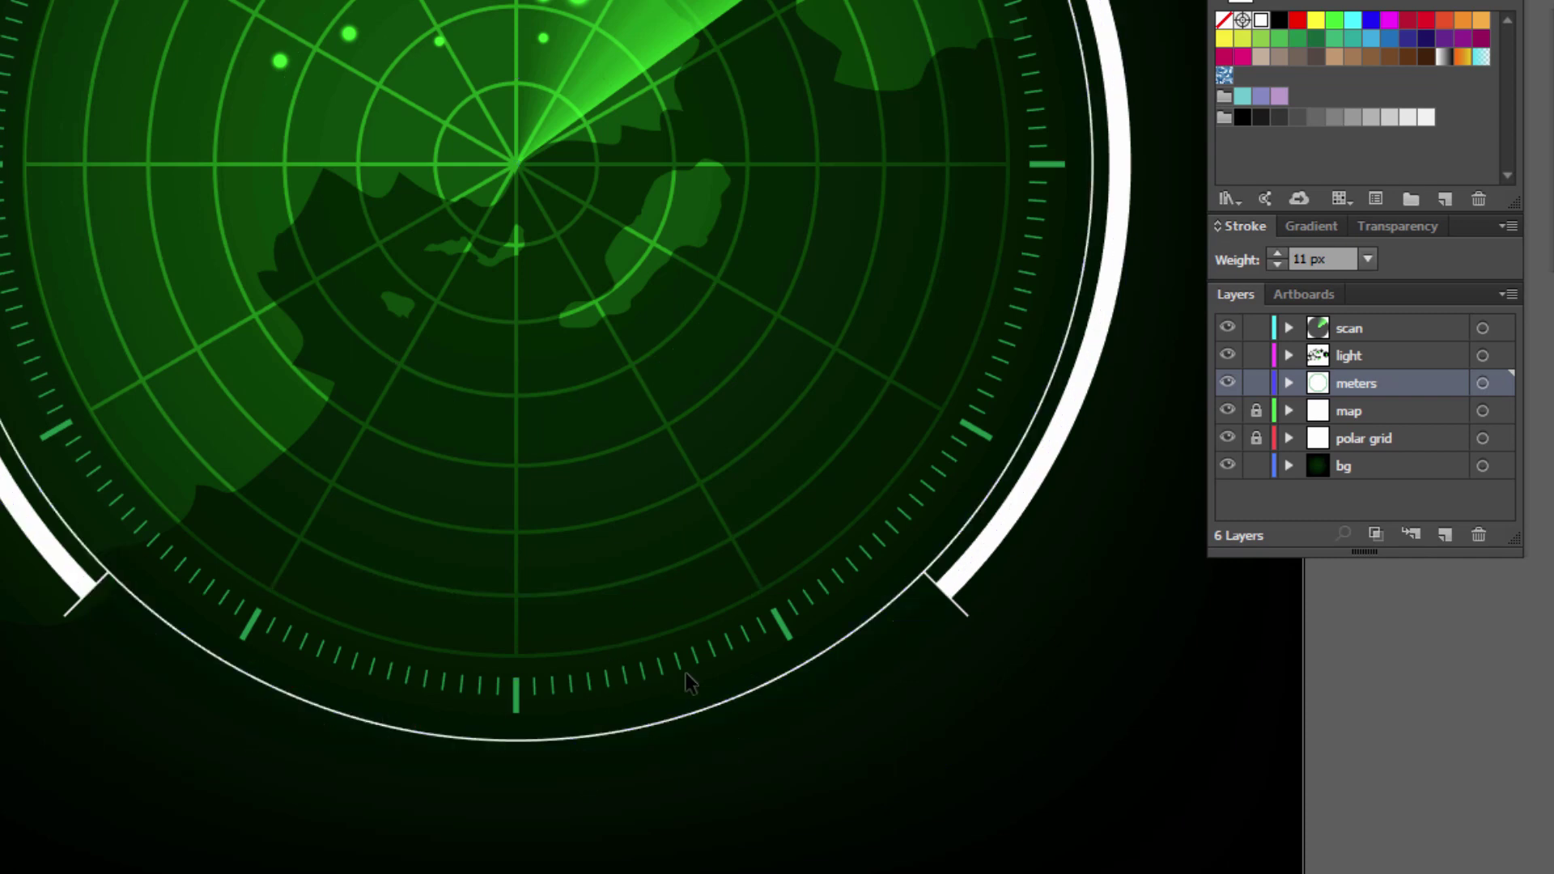
Colour the thick right arc and thin inner ring green, then lock the meters layer.
{"action": "mouse_move", "coordinate": [583, 510]}
{"action": "left_mouse_down"}
{"action": "mouse_move", "coordinate": [618, 569]}
{"action": "mouse_move", "coordinate": [896, 337]}
{"action": "mouse_move", "coordinate": [869, 570]}
{"action": "mouse_move", "coordinate": [882, 640]}
{"action": "mouse_move", "coordinate": [807, 604]}
{"action": "left_mouse_up"}
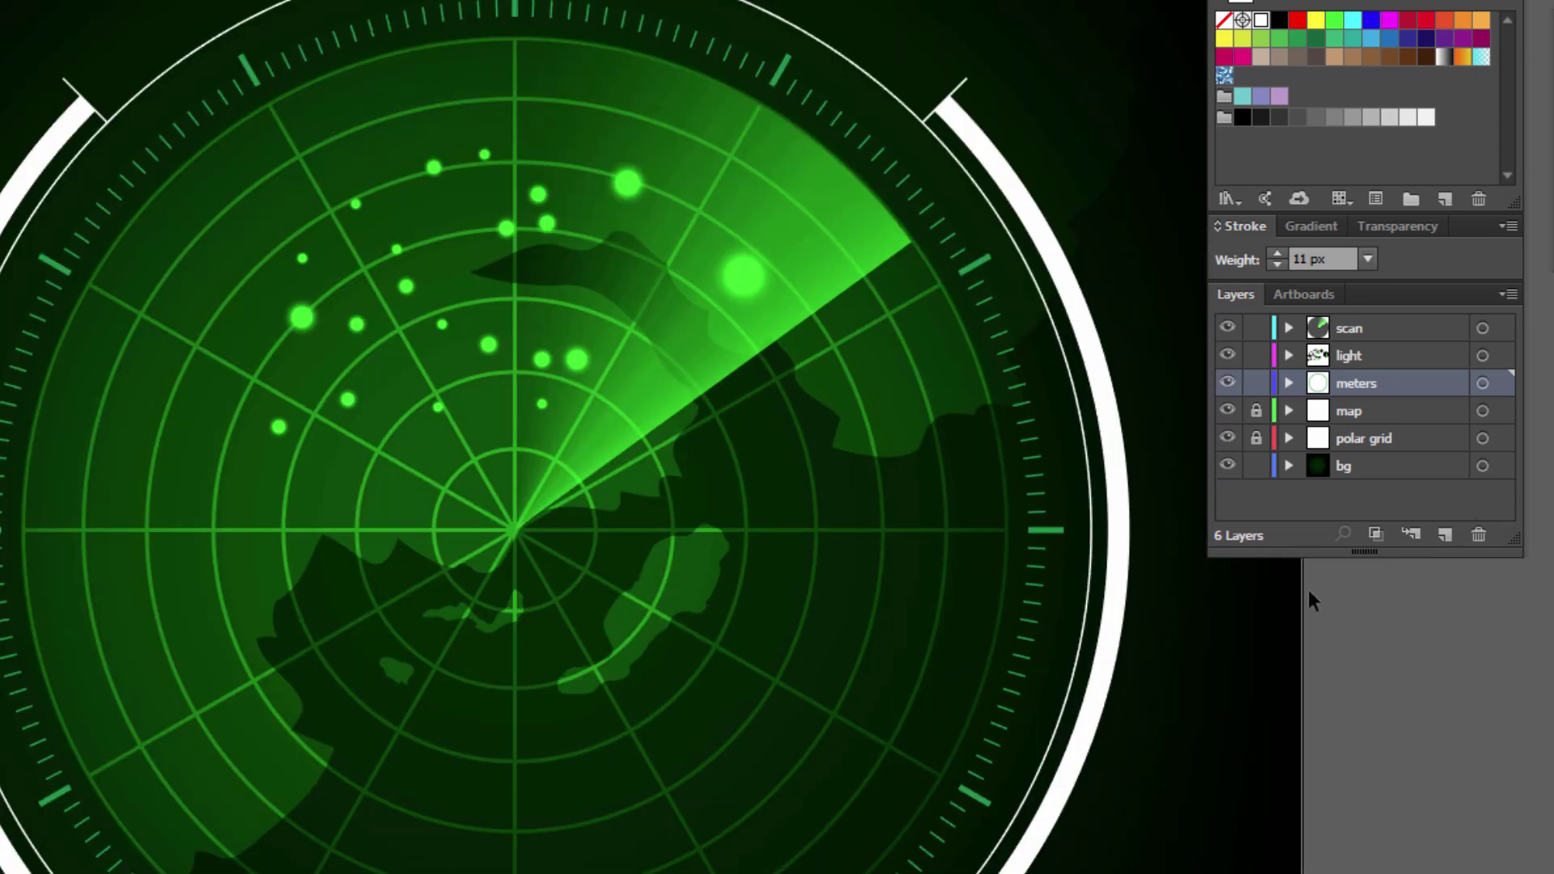
{"action": "left_click_drag", "start_coordinate": [899, 561], "coordinate": [1012, 460]}
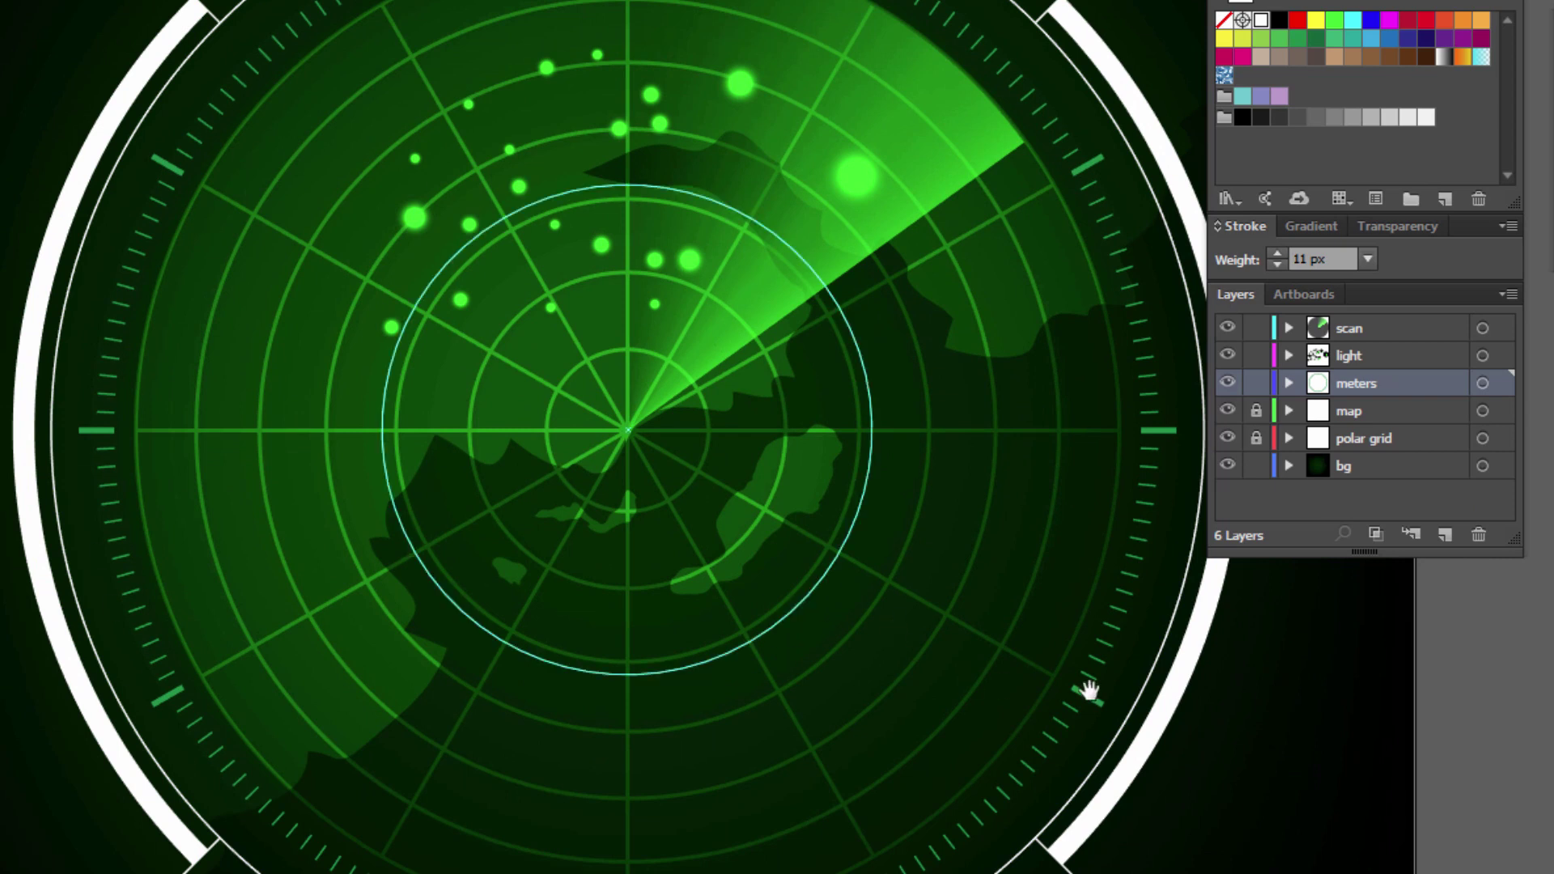
{"action": "left_click_drag", "start_coordinate": [1084, 688], "coordinate": [865, 622]}
{"action": "left_click", "coordinate": [861, 704]}
{"action": "left_click", "coordinate": [779, 774], "text": "shift"}
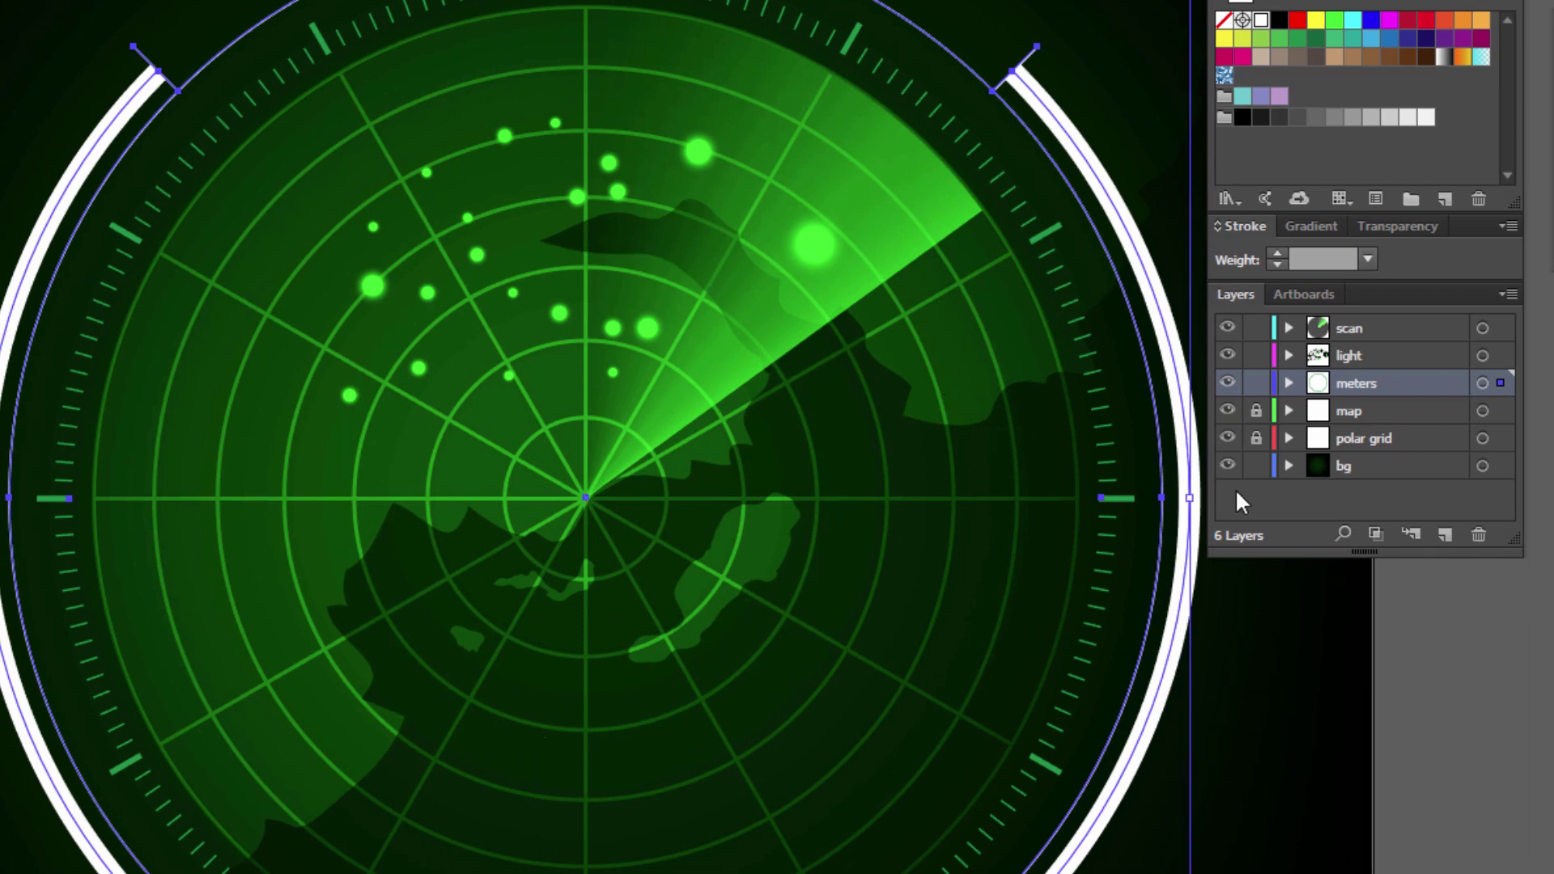
{"action": "left_click", "coordinate": [1279, 39]}
{"action": "left_click", "coordinate": [1353, 564]}
{"action": "key", "text": "ctrl+0"}
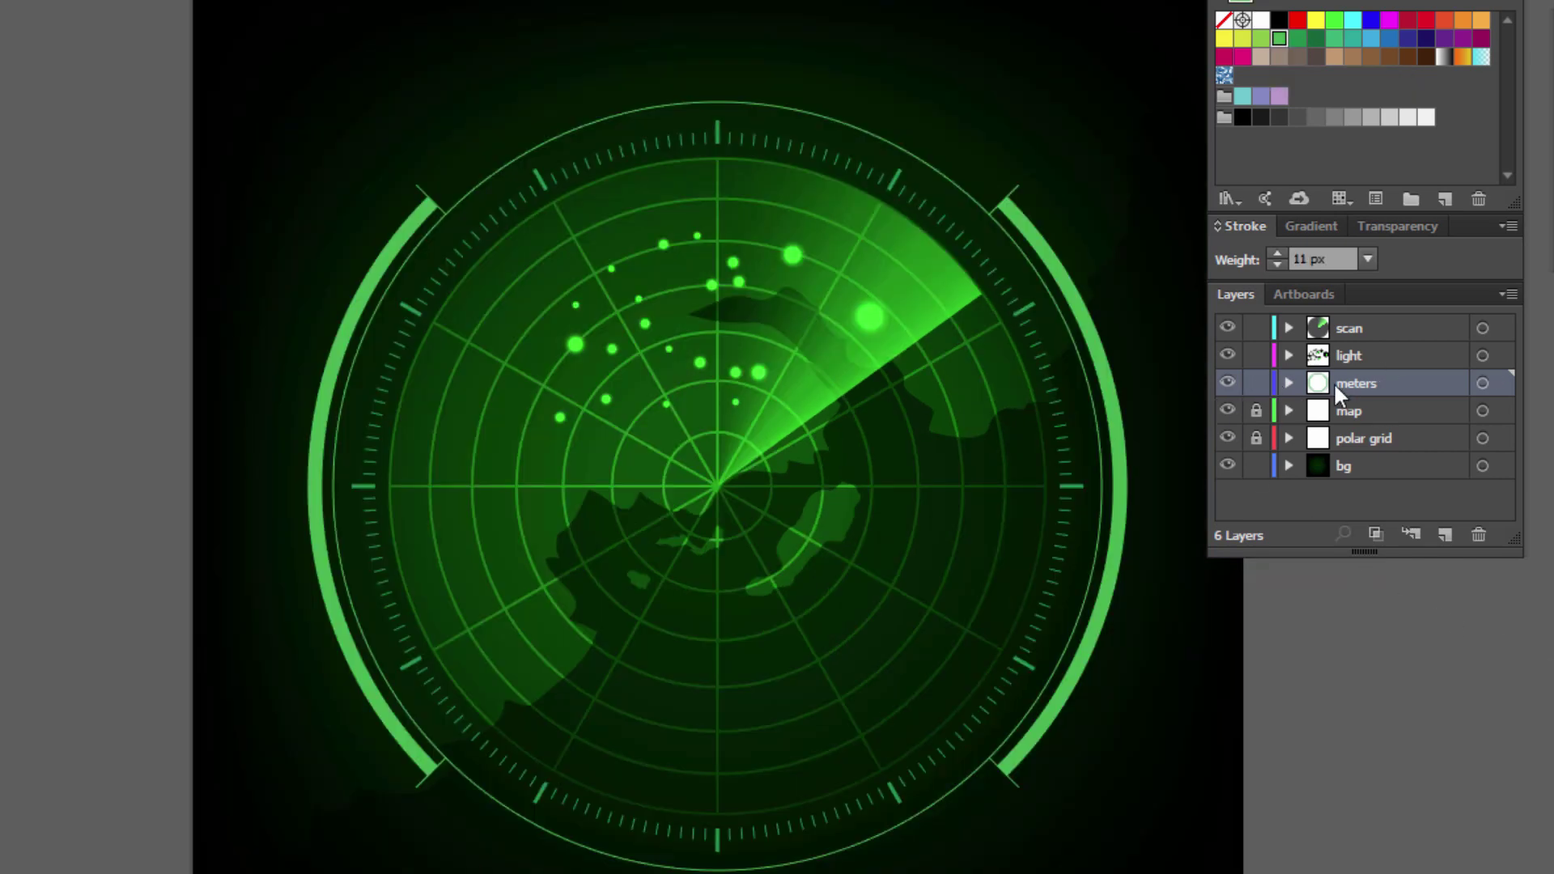
{"action": "left_click", "coordinate": [1255, 384]}
Add Layer 7 at the top of the stack and draw a line along the artboard's top edge.
{"action": "left_click", "coordinate": [1446, 531]}
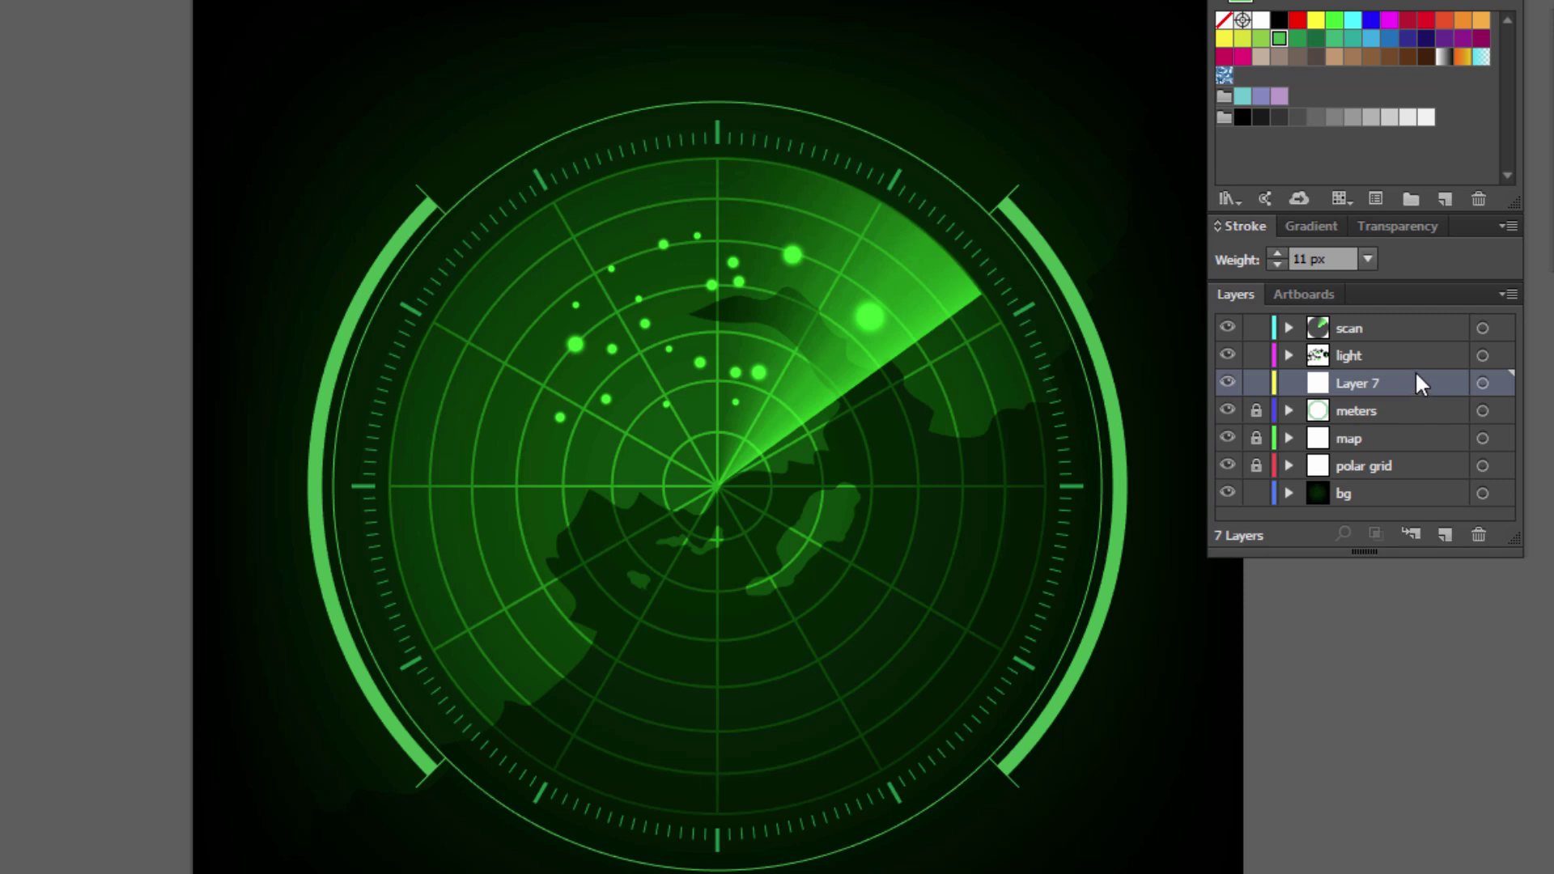
{"action": "left_click_drag", "start_coordinate": [1431, 380], "coordinate": [1429, 317]}
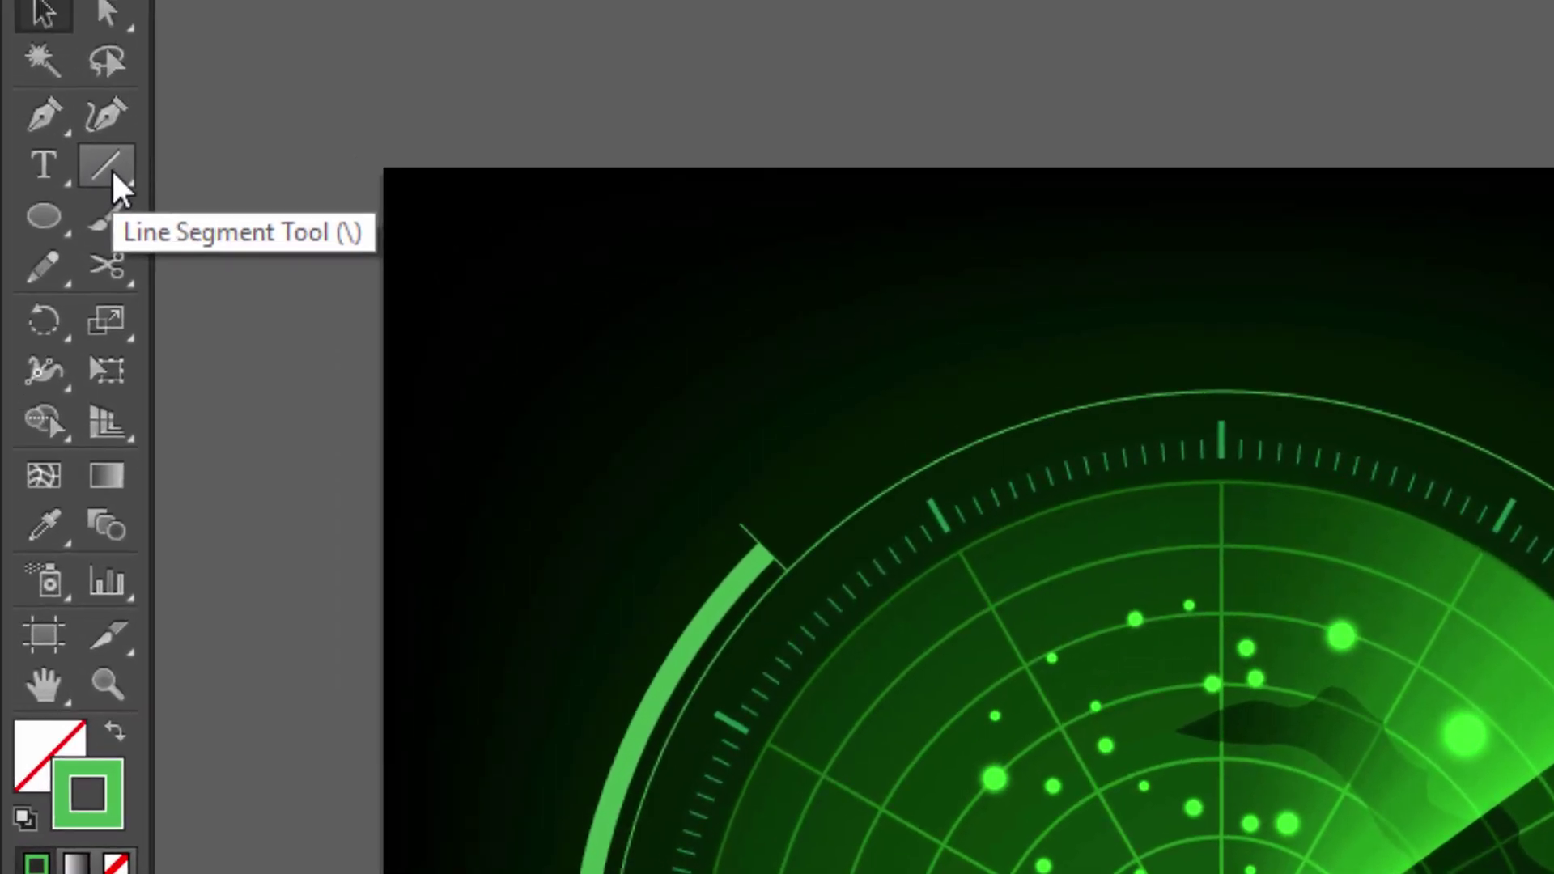
{"action": "left_click", "coordinate": [107, 166]}
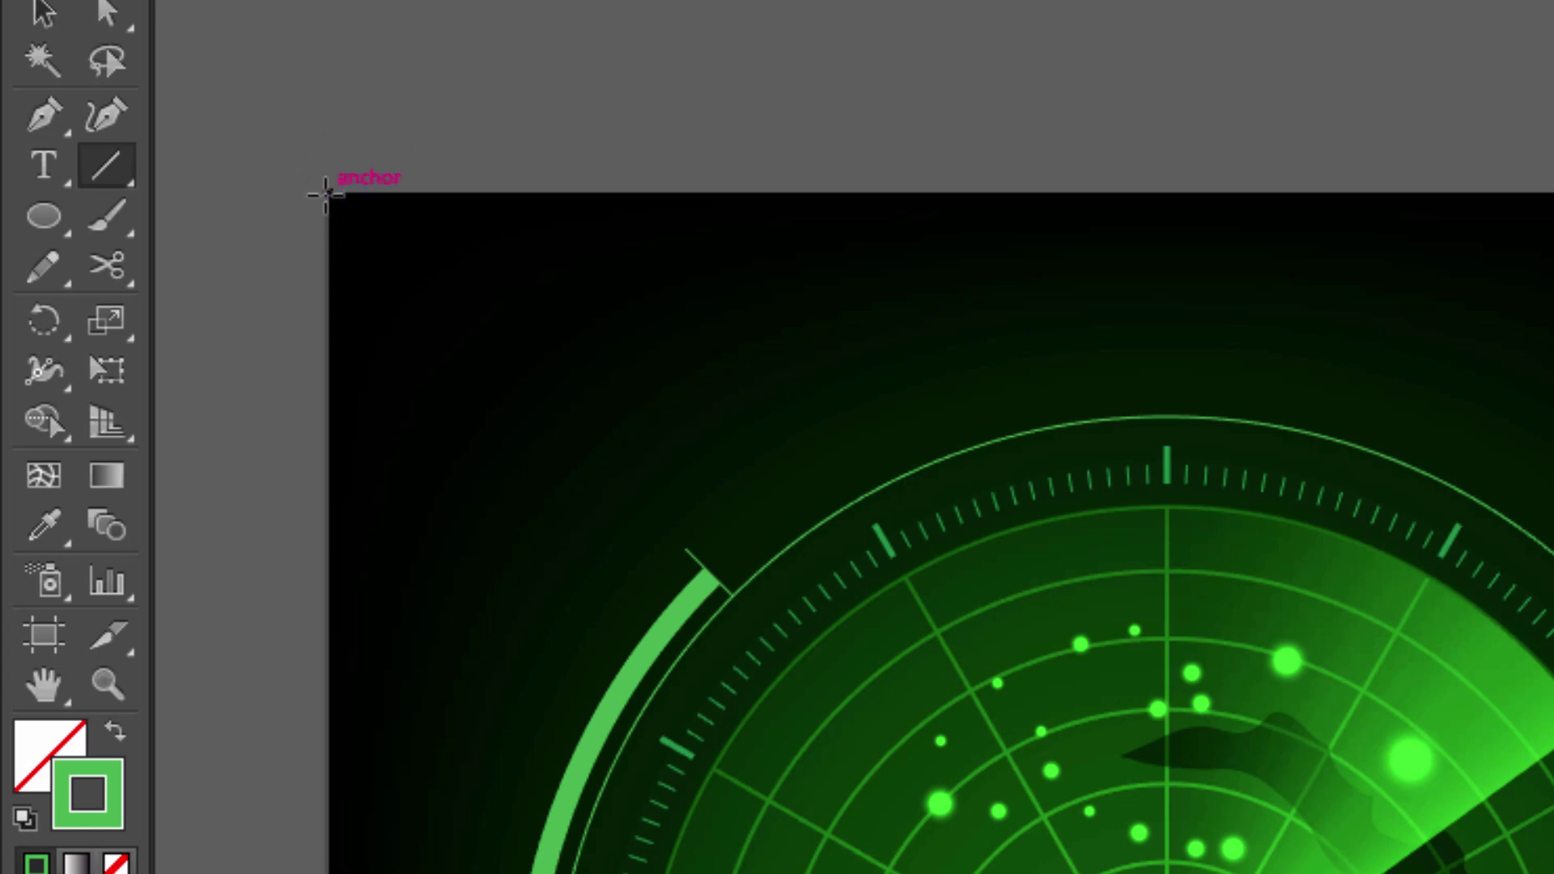
{"action": "mouse_move", "coordinate": [324, 193]}
{"action": "left_mouse_down"}
{"action": "mouse_move", "coordinate": [1119, 150]}
{"action": "mouse_move", "coordinate": [1551, 150]}
{"action": "left_mouse_up"}
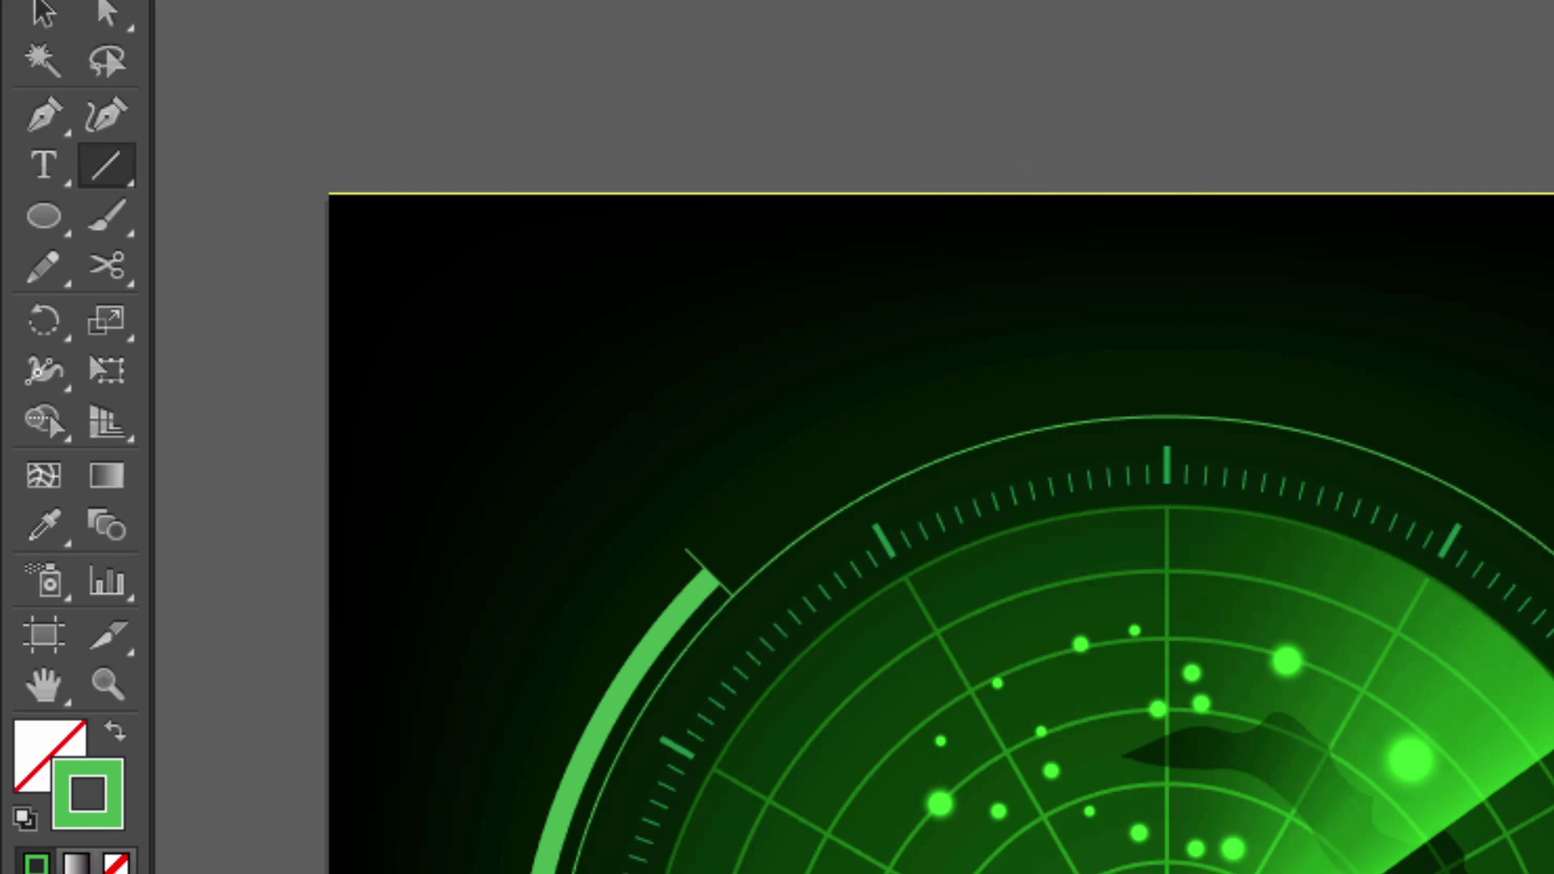
{"action": "mouse_move", "coordinate": [1301, 208]}
{"action": "left_mouse_down"}
{"action": "mouse_move", "coordinate": [1226, 182]}
{"action": "mouse_move", "coordinate": [1299, 117]}
{"action": "left_mouse_up"}
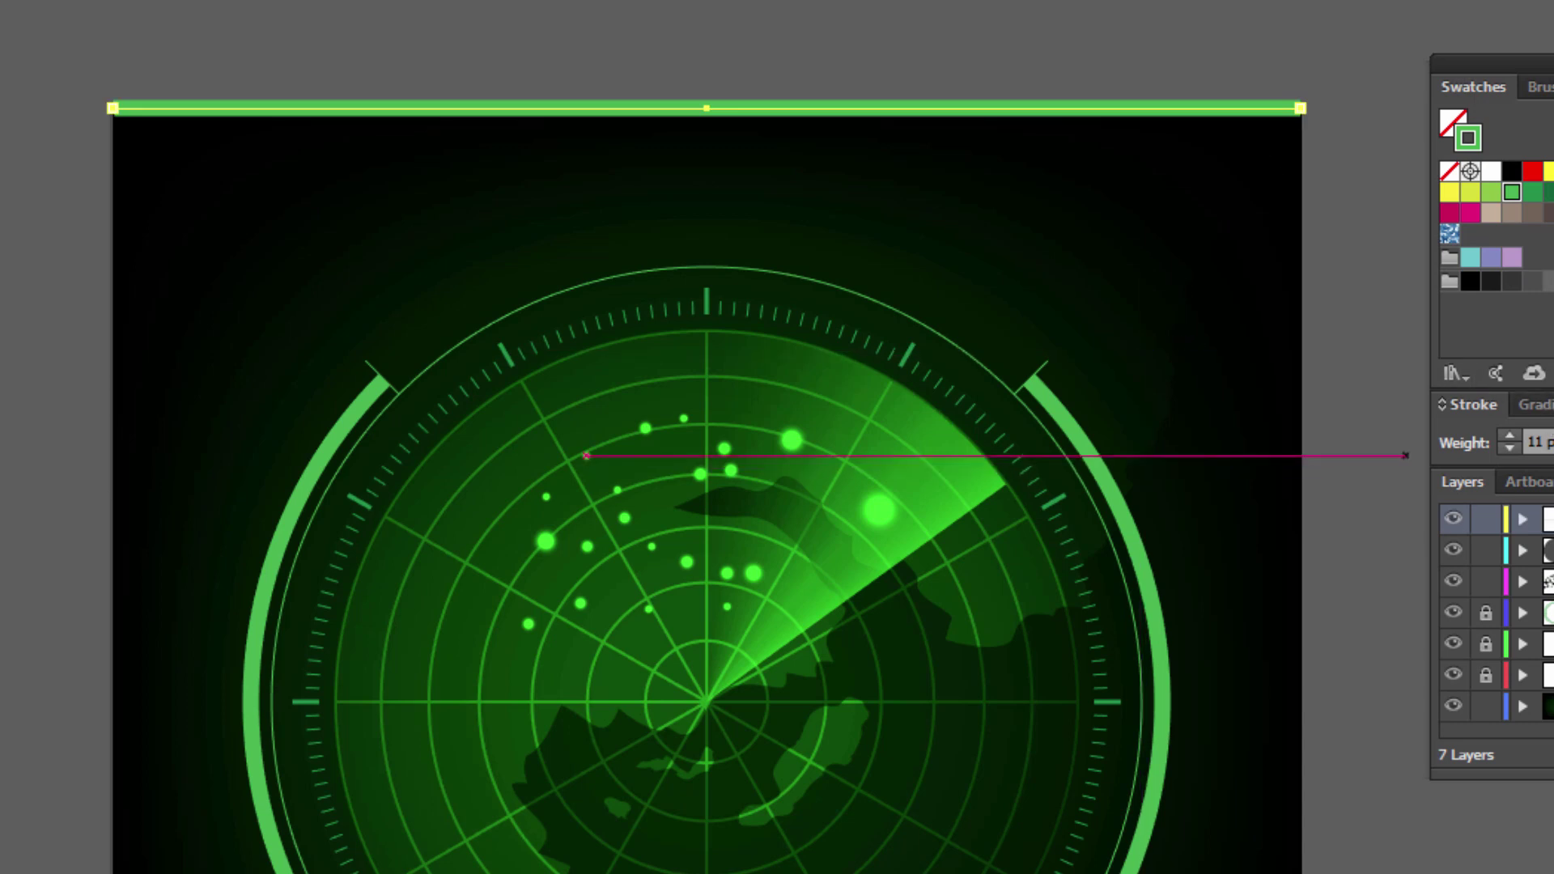
Give the line a white stroke with 1 px weight.
{"action": "left_click", "coordinate": [1492, 173]}
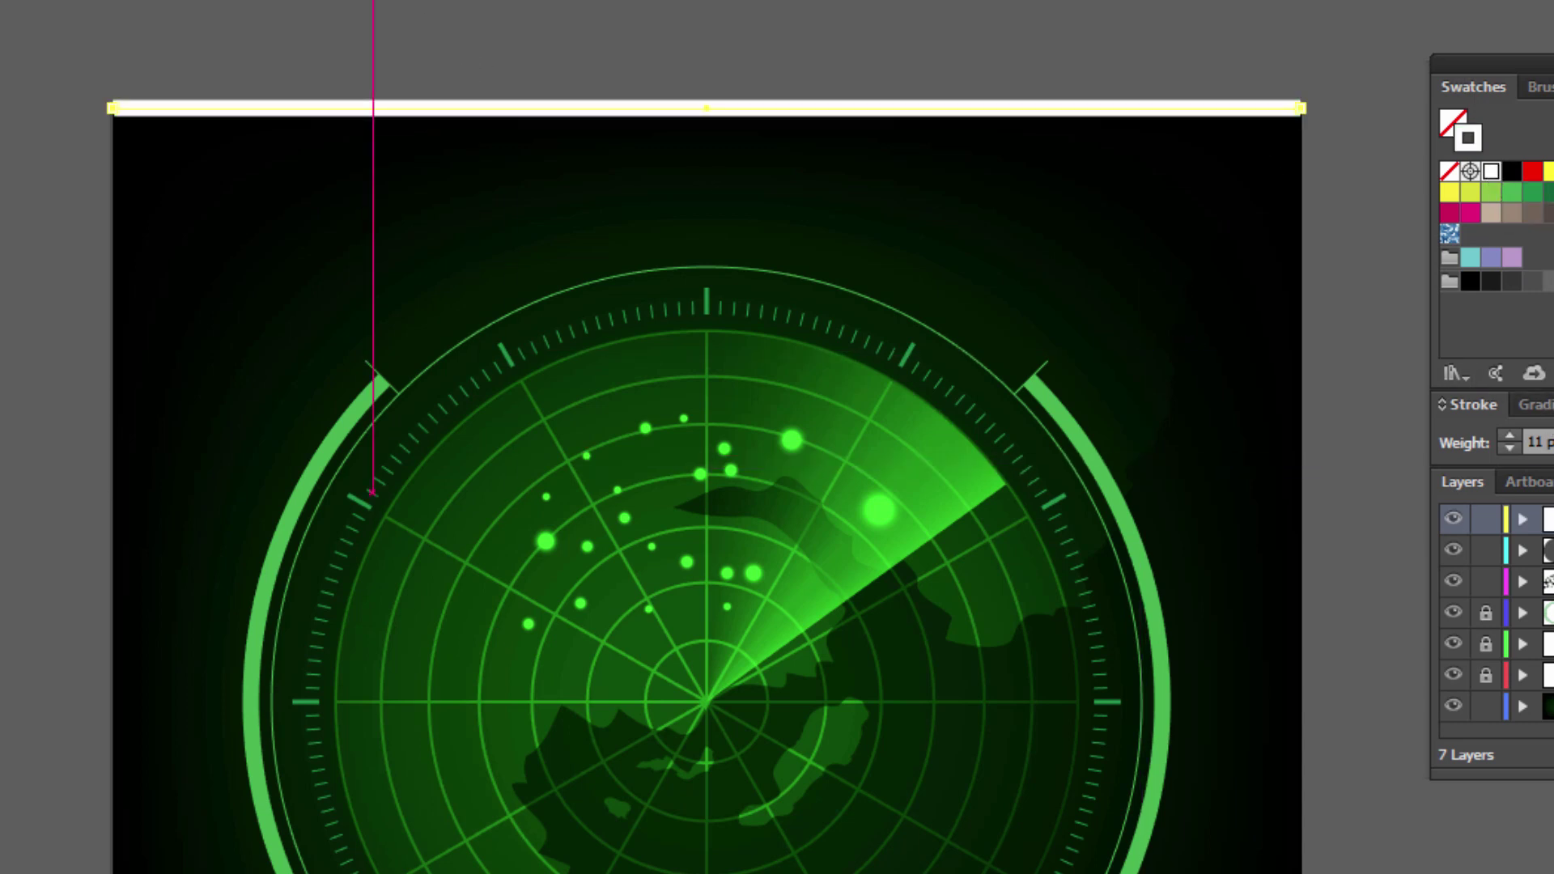
{"action": "key", "text": "Down"}
{"action": "key", "text": "Down"}
{"action": "key", "text": "Down"}
{"action": "key", "text": "Down"}
{"action": "key", "text": "Down"}
{"action": "key", "text": "Down"}
{"action": "key", "text": "Down"}
{"action": "key", "text": "Down"}
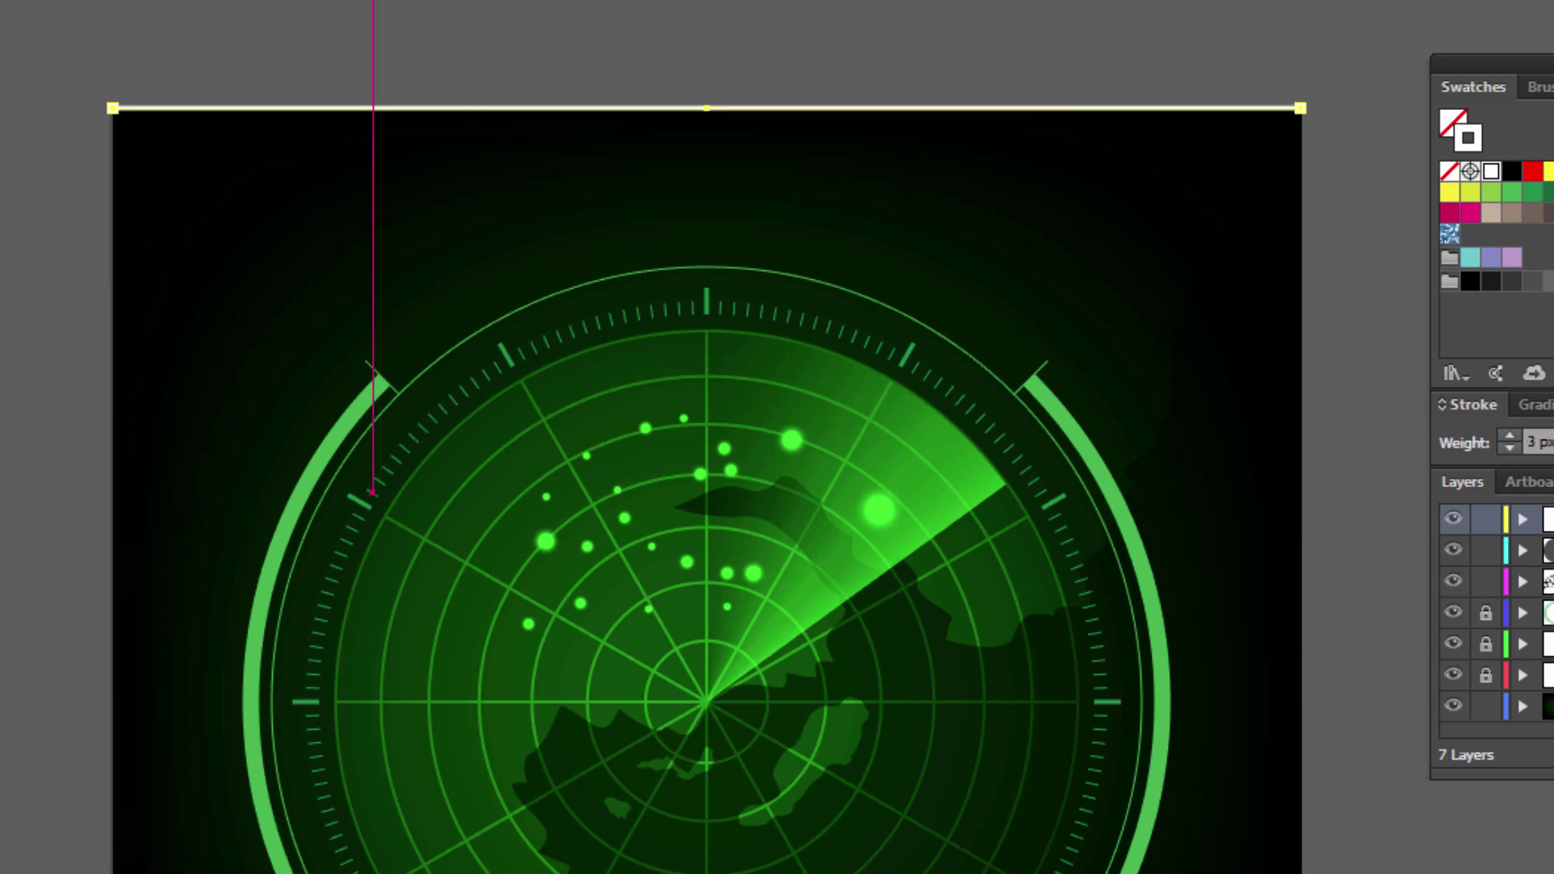
{"action": "key", "text": "Down"}
{"action": "key", "text": "Down"}
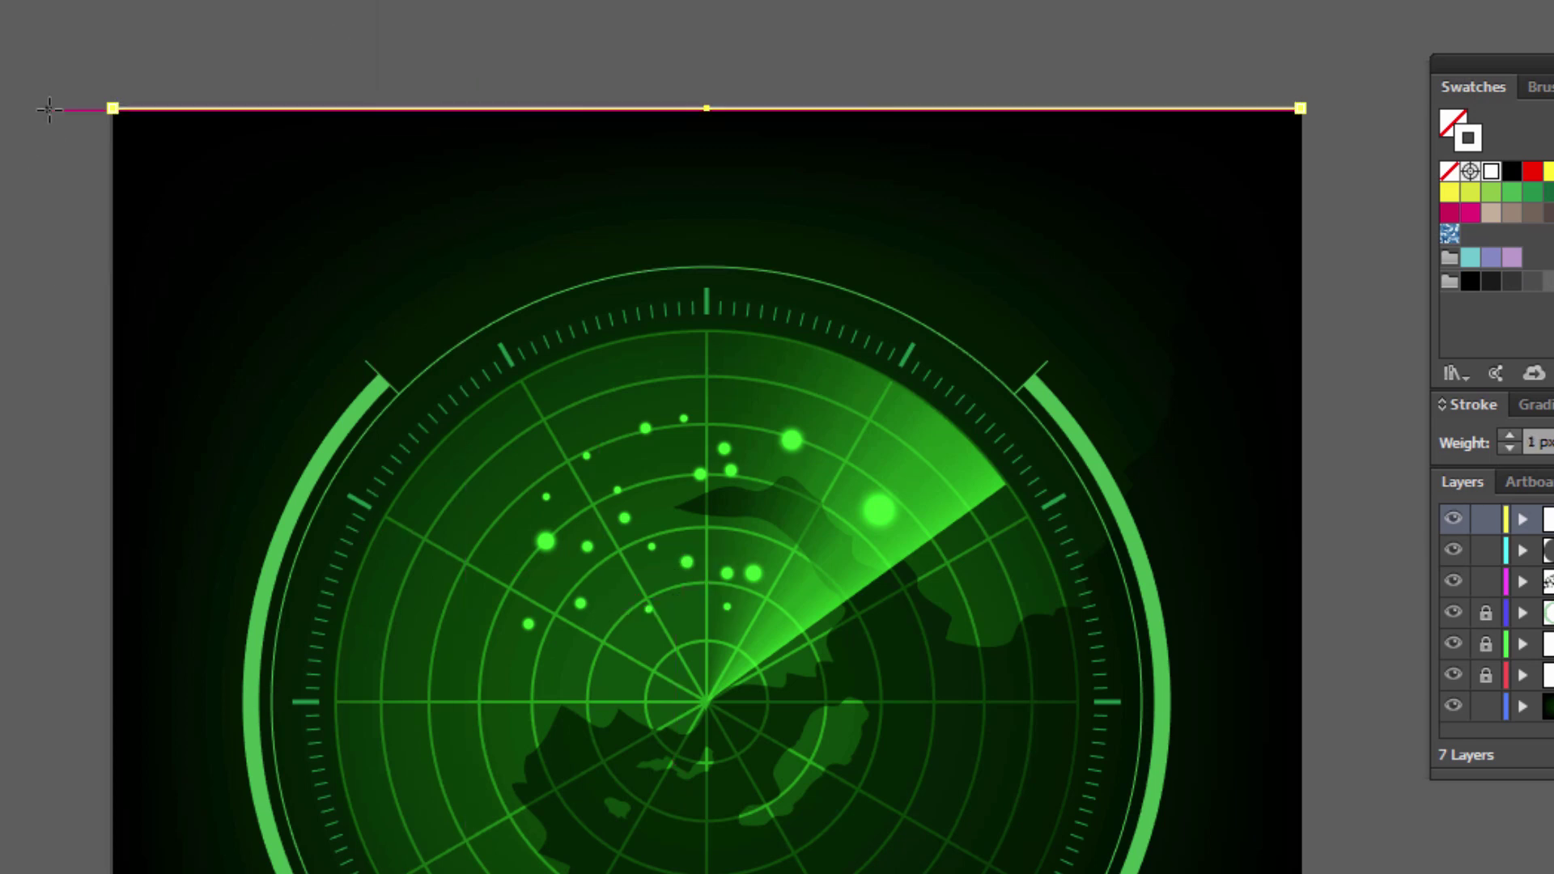
{"action": "key", "text": "ctrl+plus"}
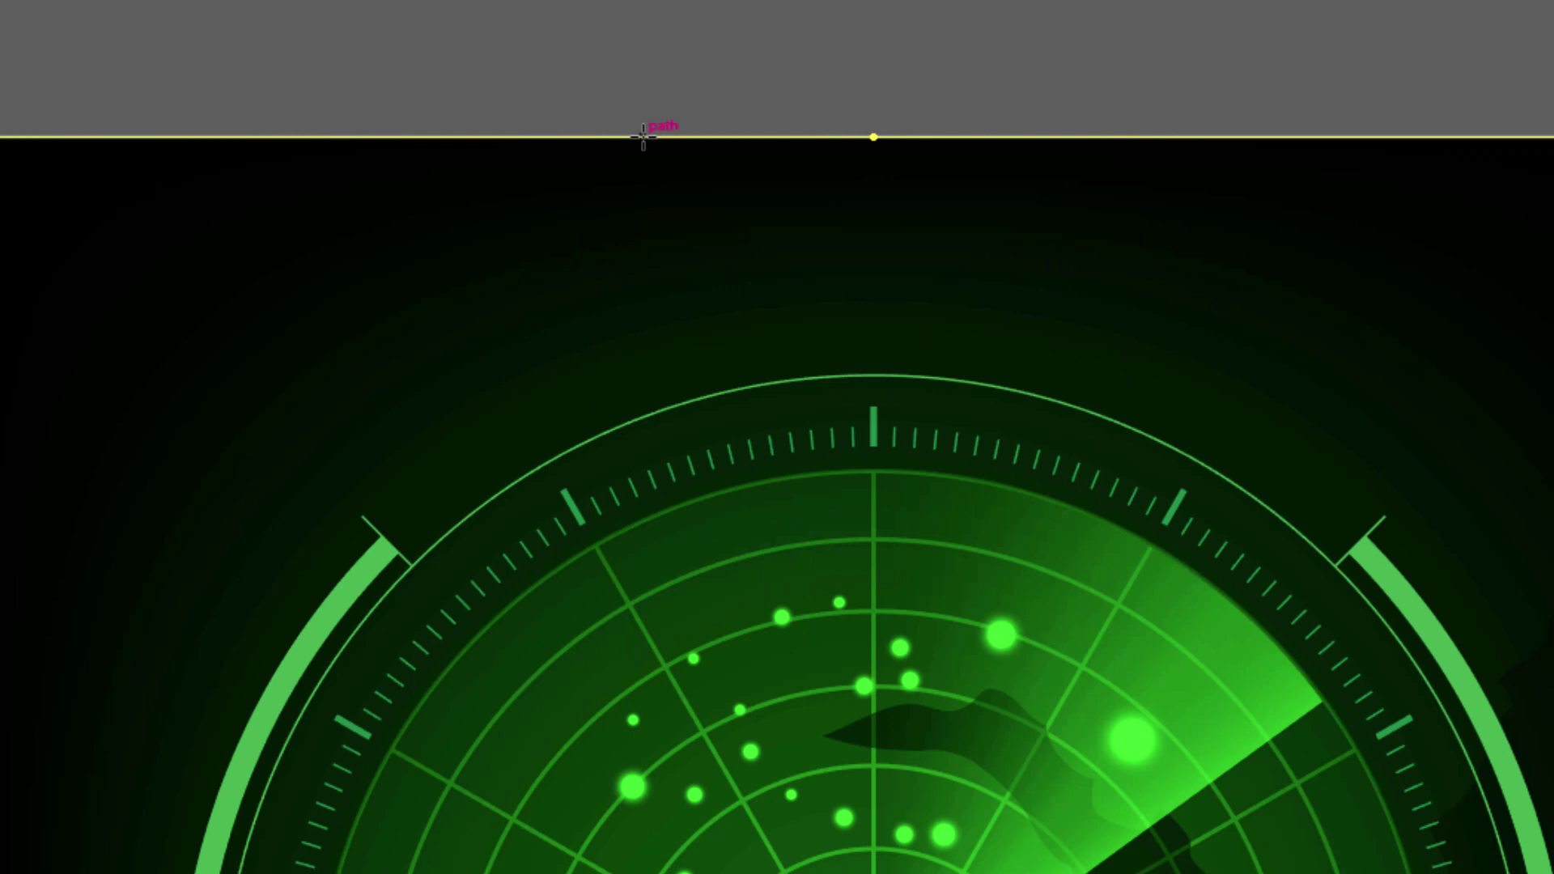
In the line's Move dialog, enter Horizontal 0 px and Vertical 5 px.
{"action": "right_click", "coordinate": [644, 137]}
{"action": "mouse_move", "coordinate": [735, 524]}
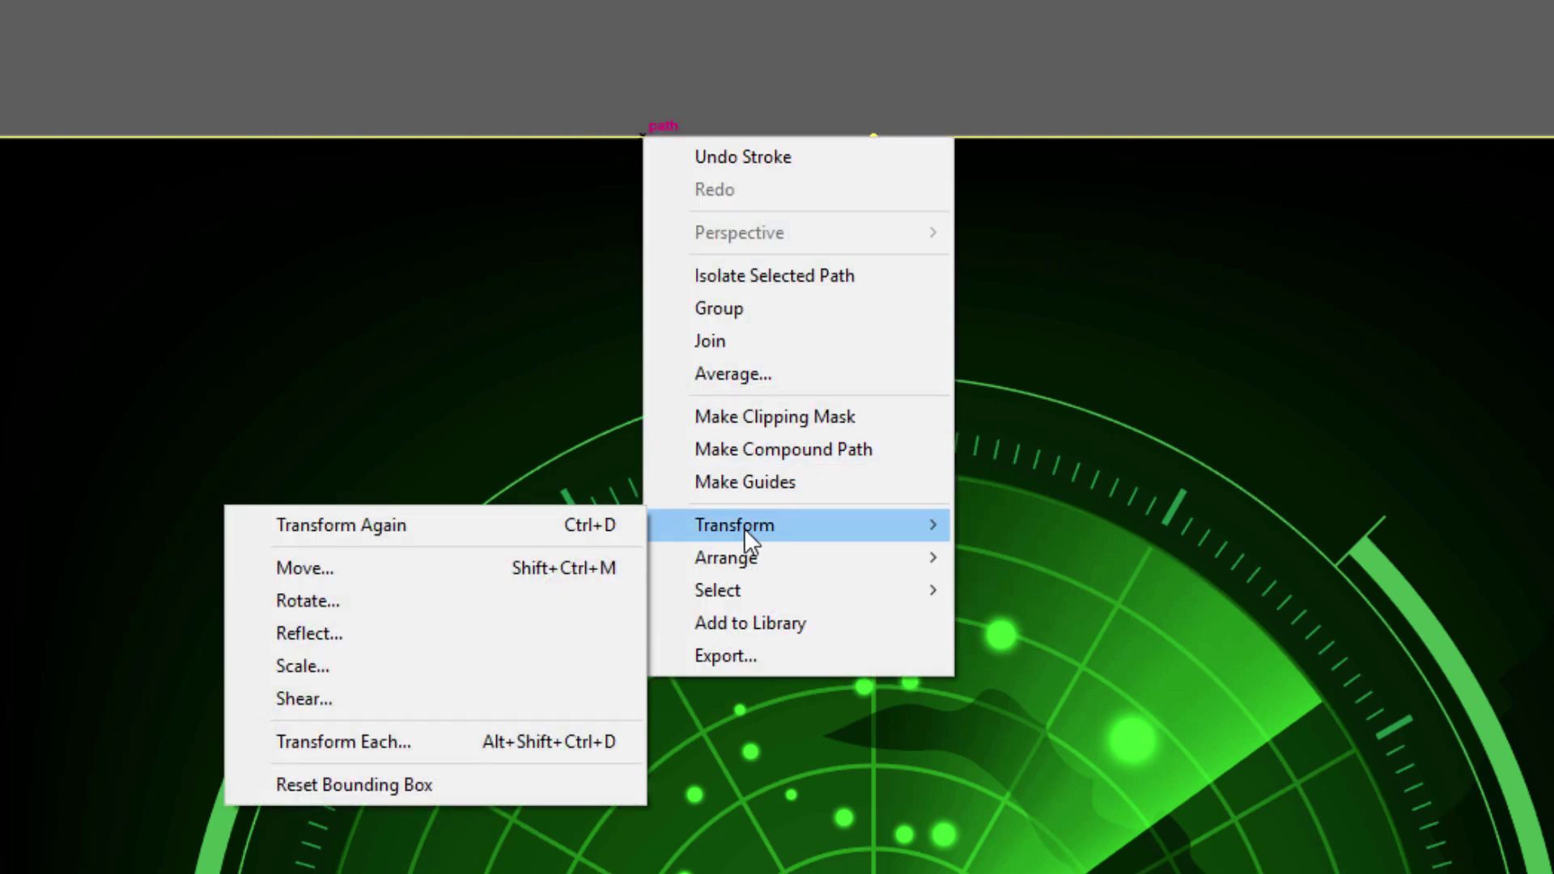
{"action": "left_click", "coordinate": [371, 570]}
{"action": "left_click_drag", "start_coordinate": [1315, 343], "coordinate": [1148, 388]}
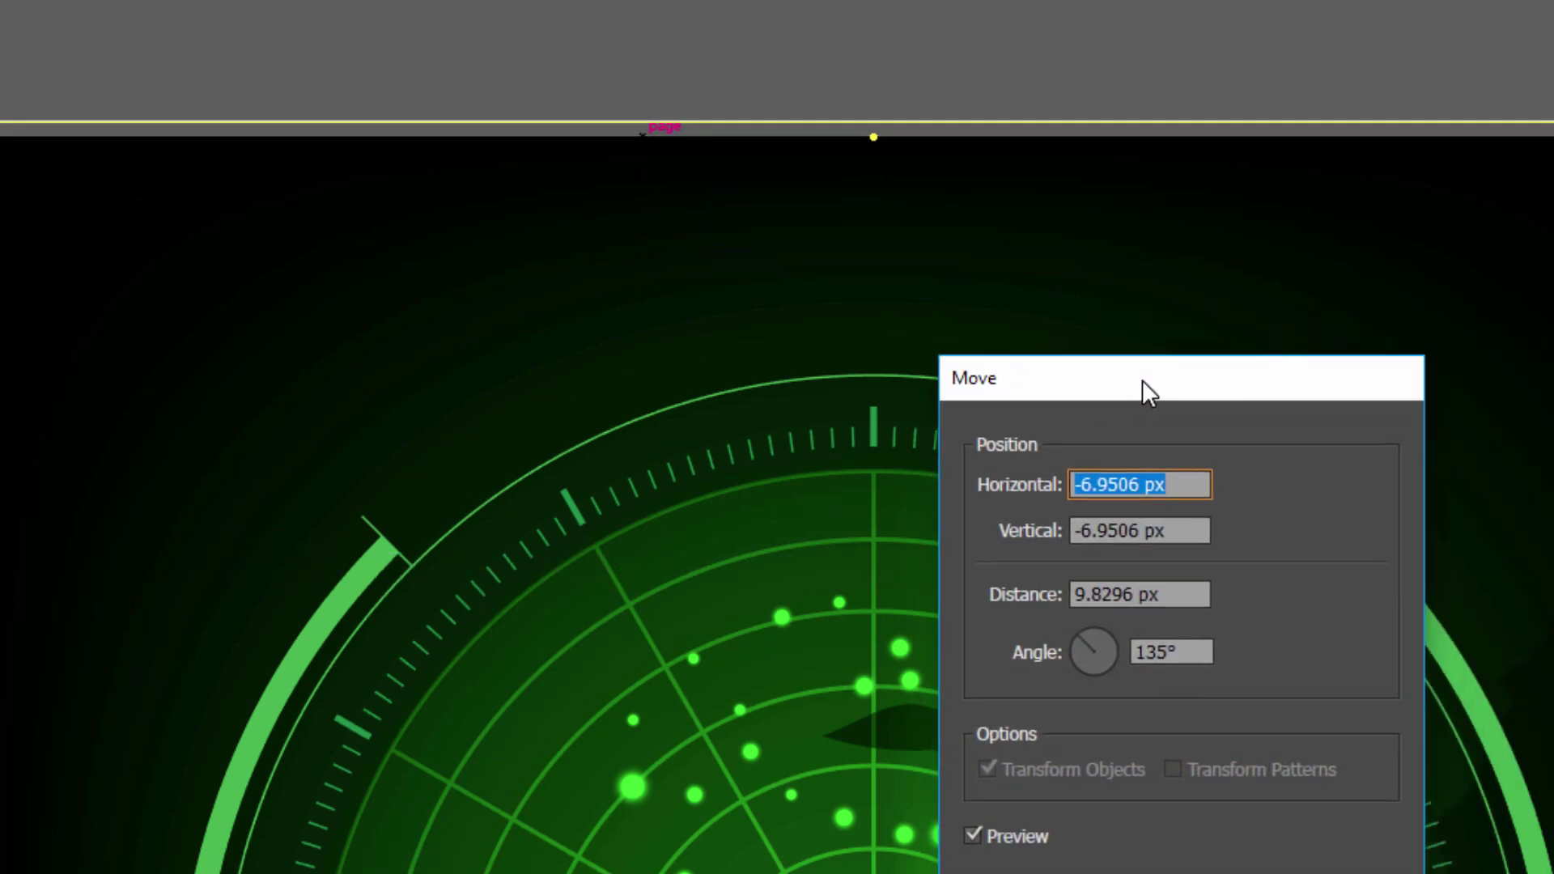
{"action": "double_click", "coordinate": [1140, 487]}
{"action": "type", "text": "0"}
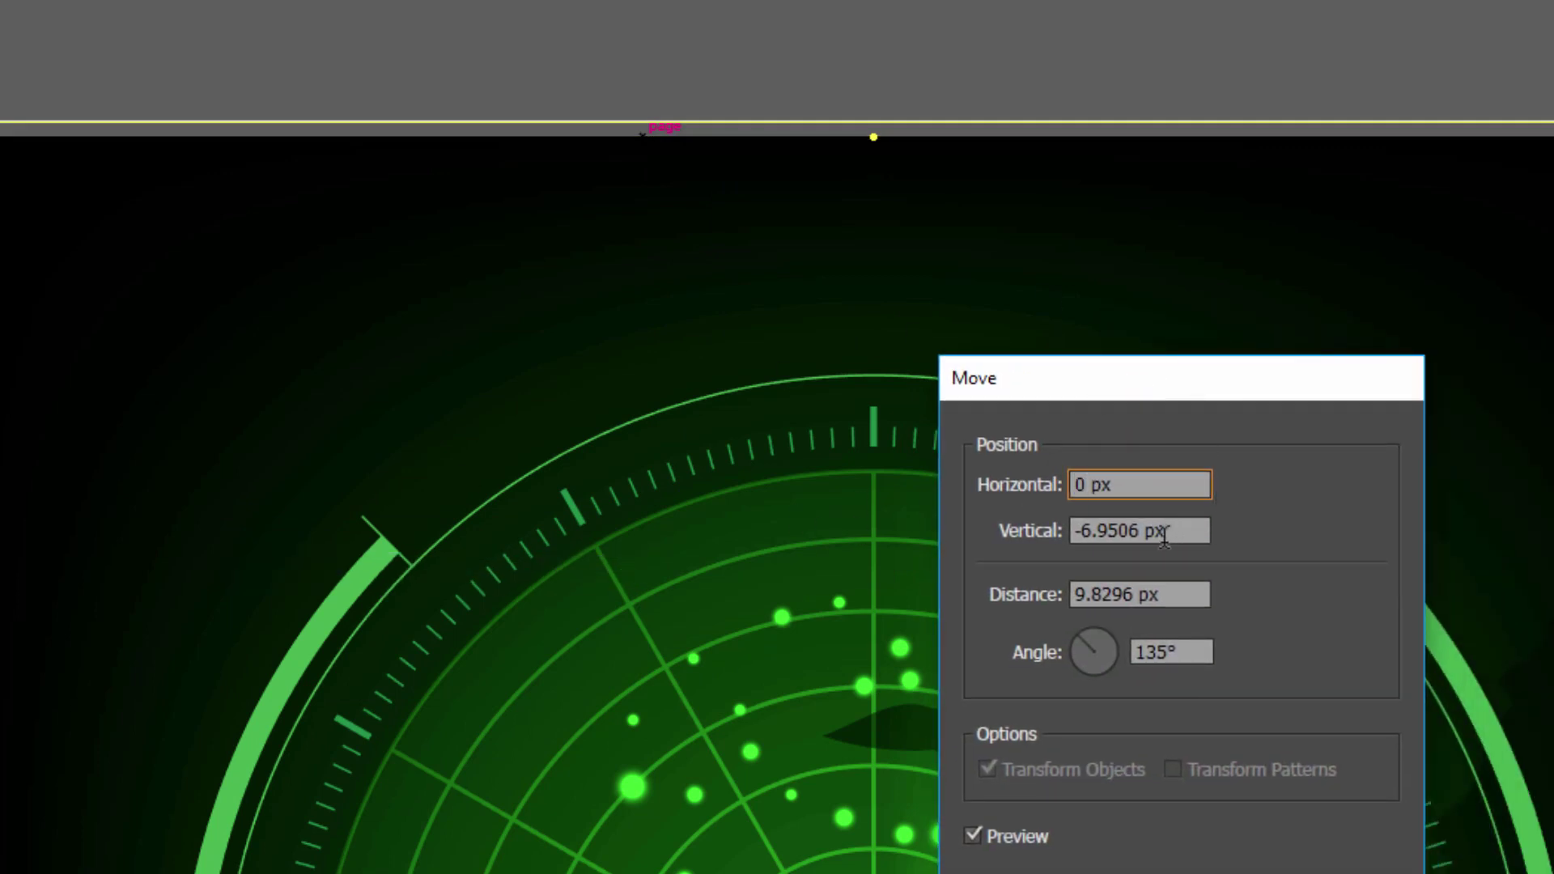
{"action": "key", "text": "Tab"}
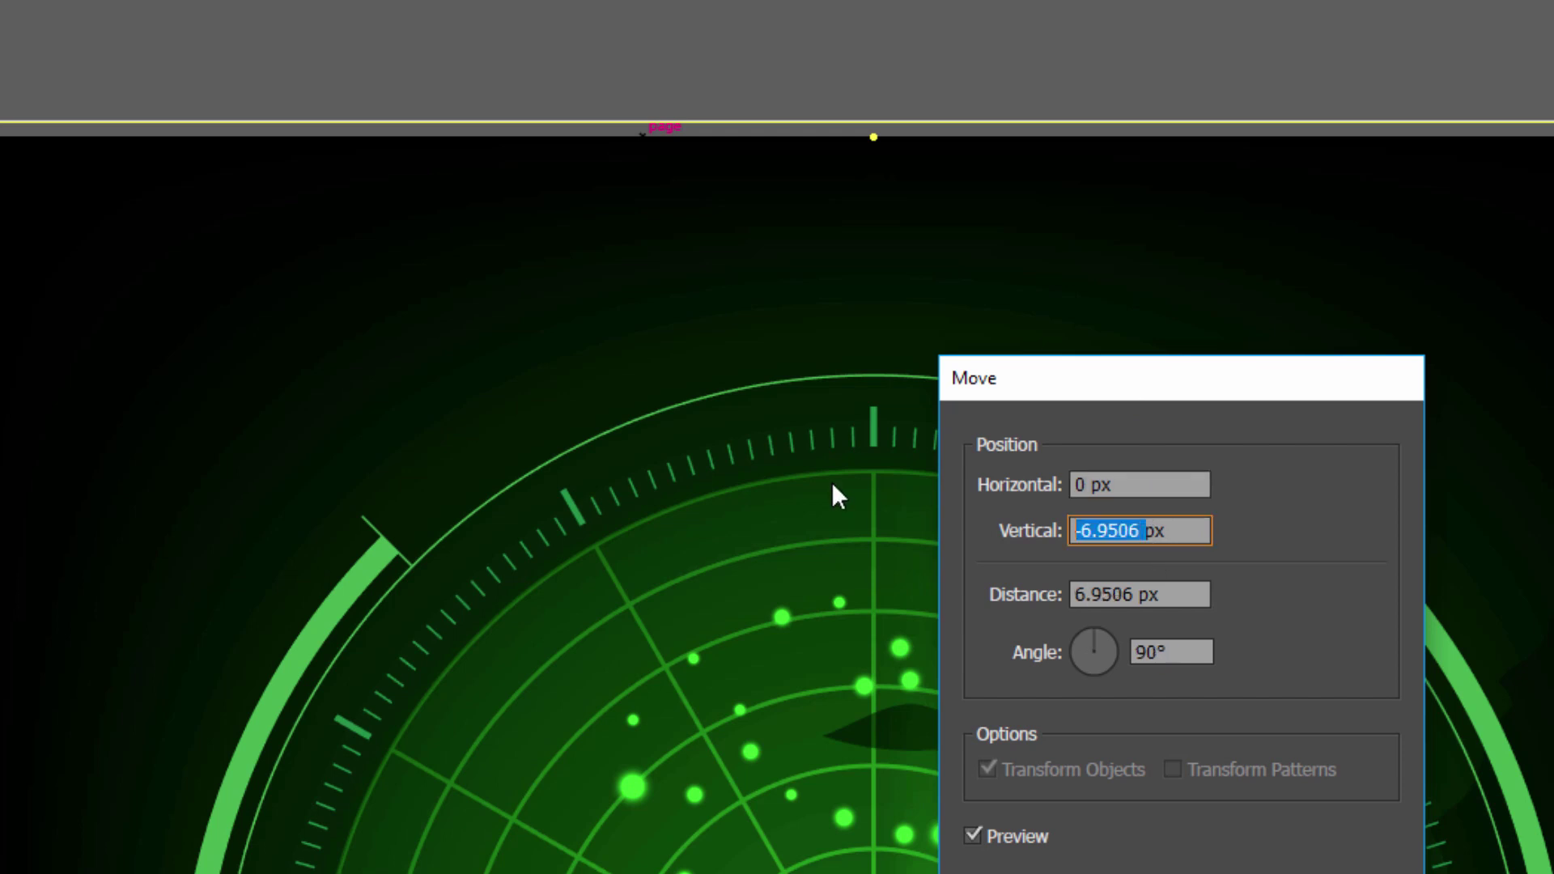
{"action": "type", "text": "5"}
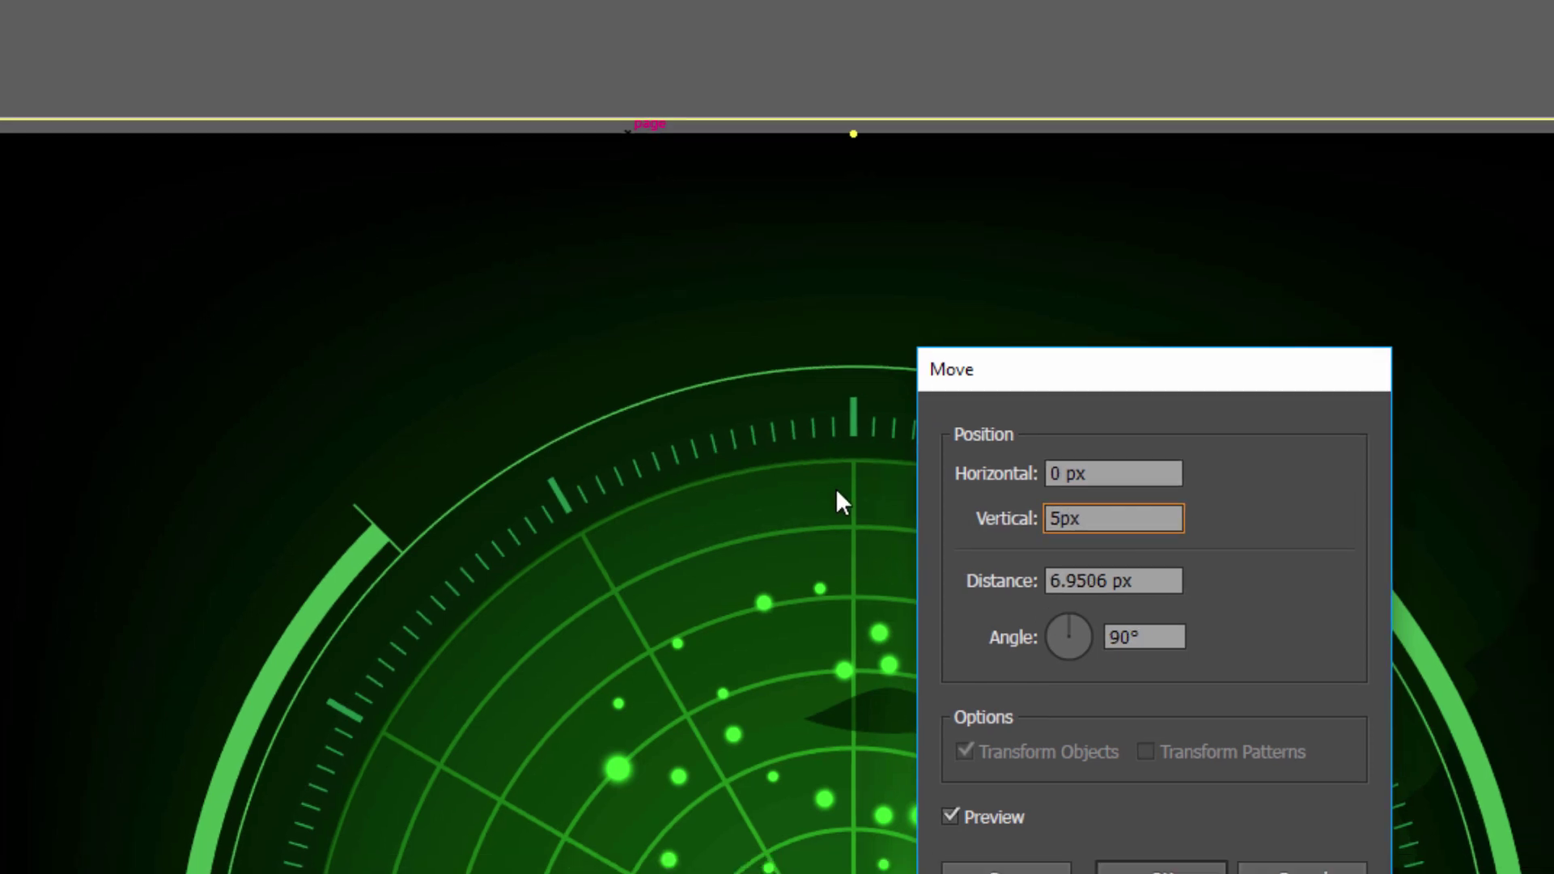
Preview the 5 px shift and place a copy of the line below.
{"action": "left_click", "coordinate": [876, 752]}
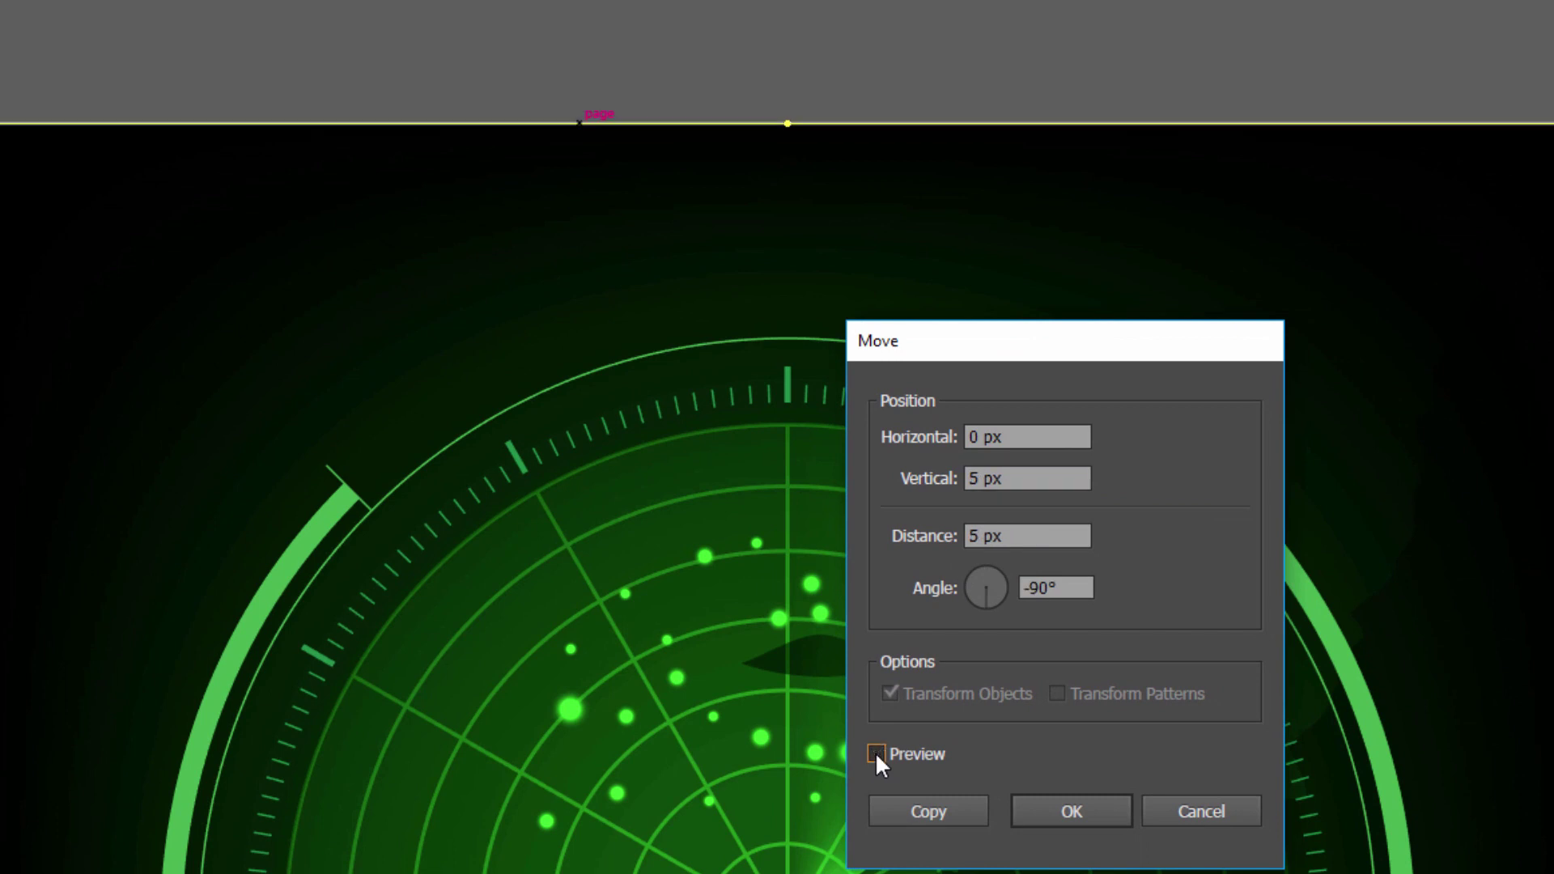
{"action": "left_click", "coordinate": [876, 752]}
{"action": "left_click", "coordinate": [876, 753]}
{"action": "left_click", "coordinate": [876, 753]}
{"action": "left_click_drag", "start_coordinate": [1046, 338], "coordinate": [986, 337]}
{"action": "left_click", "coordinate": [818, 752]}
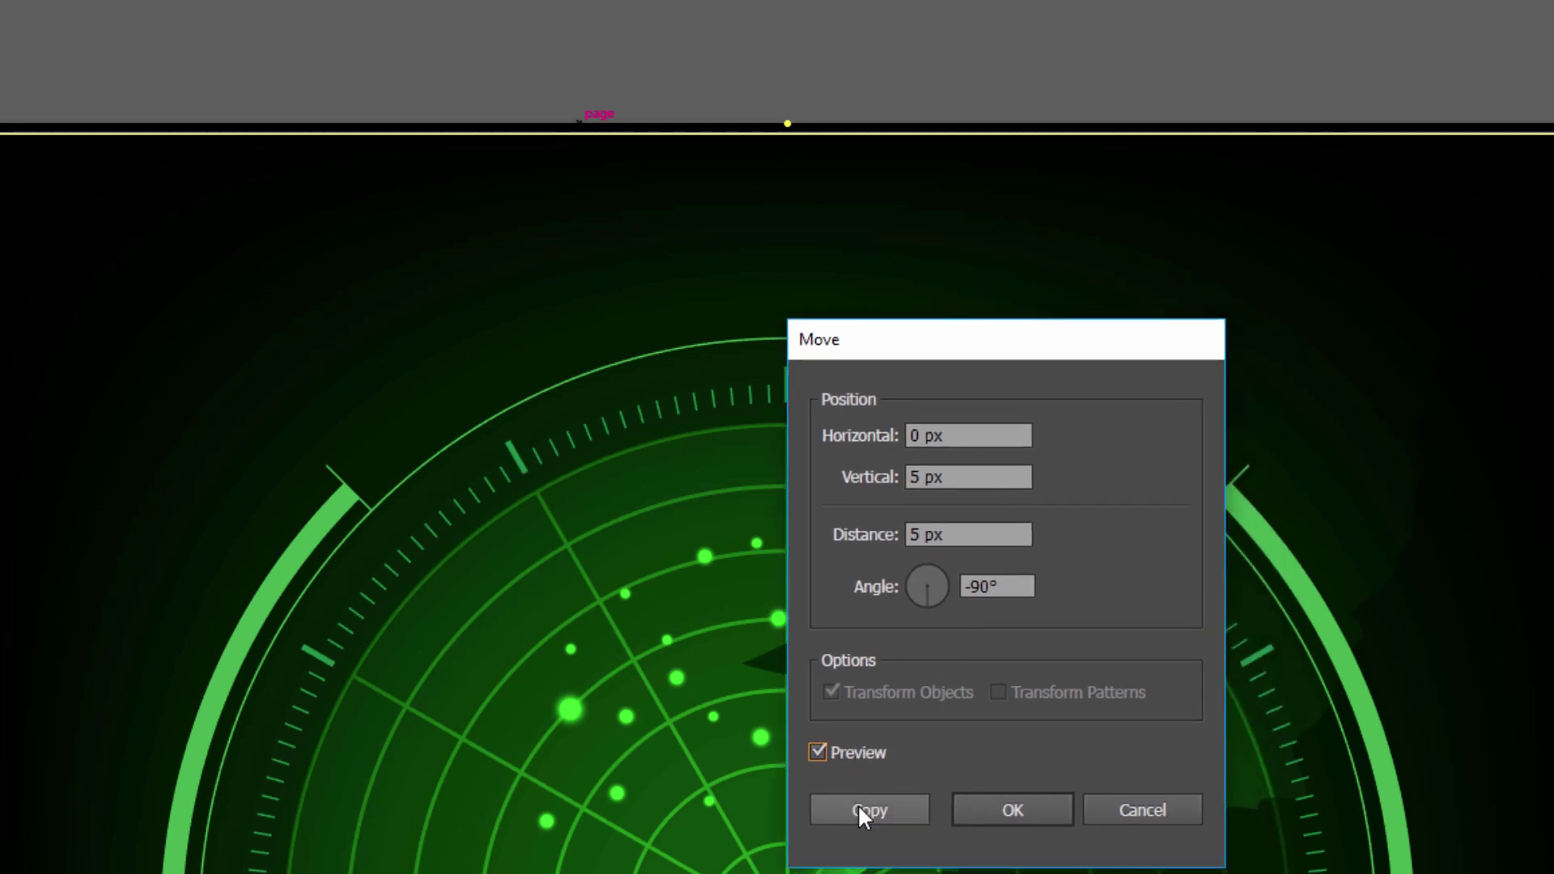
{"action": "left_click", "coordinate": [864, 809]}
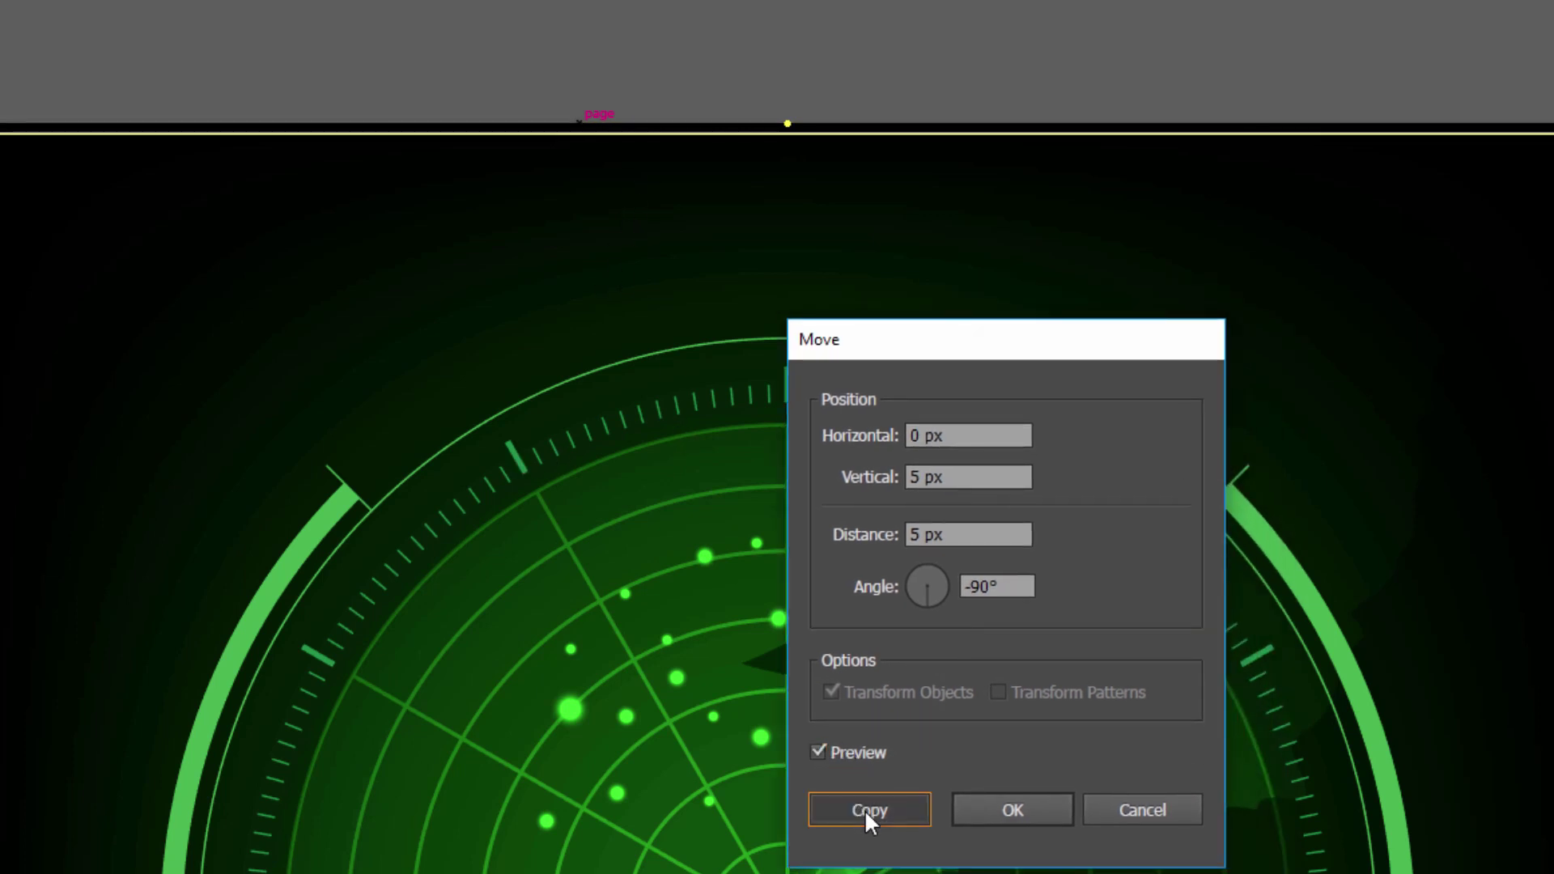
{"action": "key", "text": "ctrl+minus"}
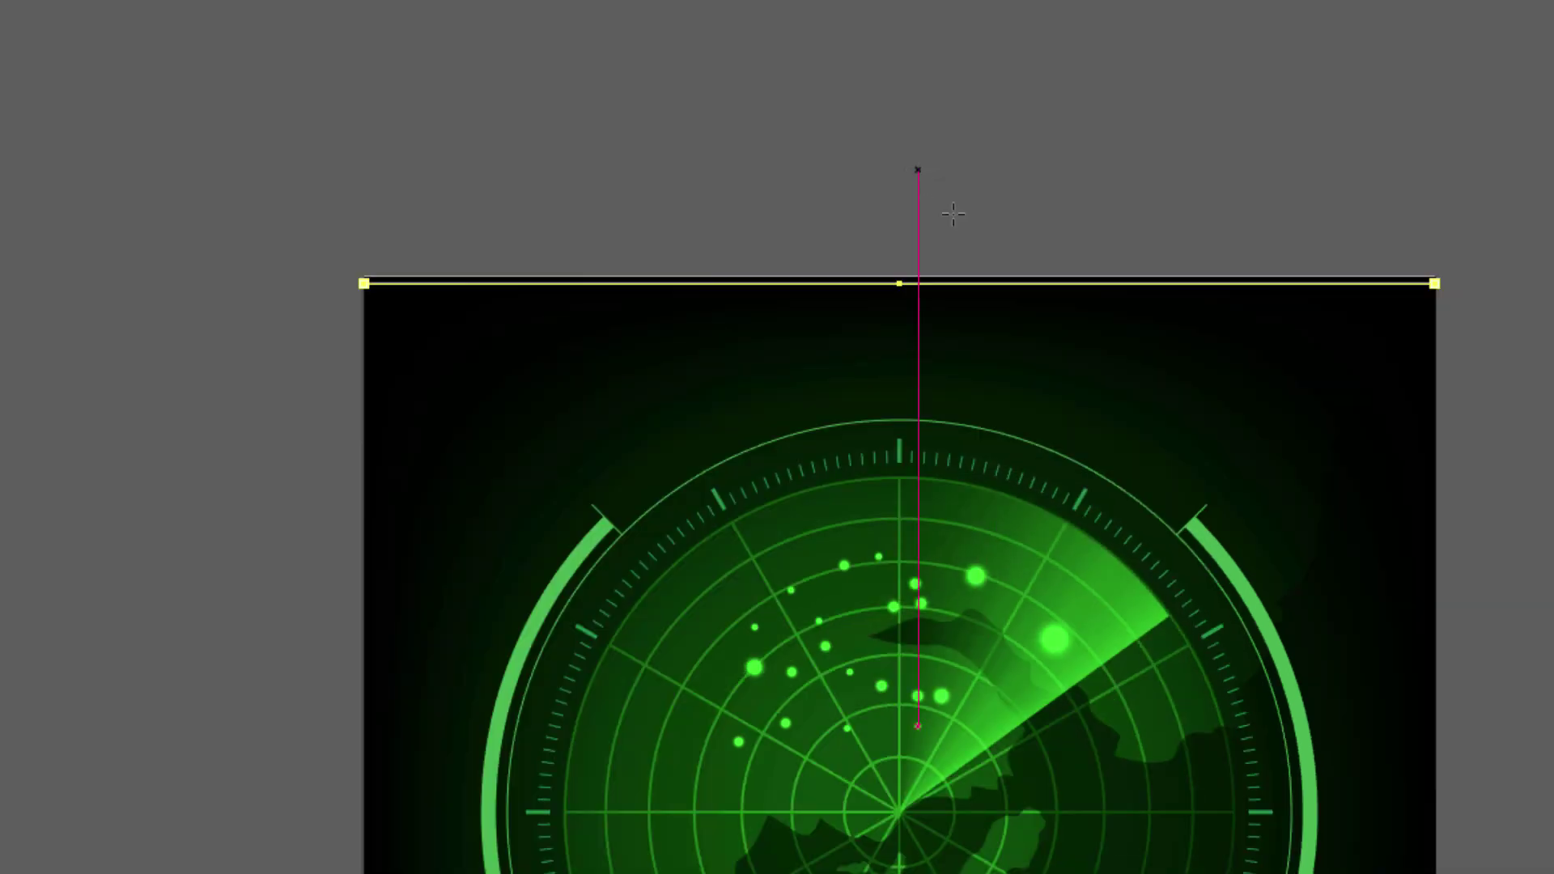
Repeat the 5 px copy with Ctrl+D down the artboard, then select all Layer 7 lines.
{"action": "left_click_drag", "start_coordinate": [1079, 389], "coordinate": [1013, 215]}
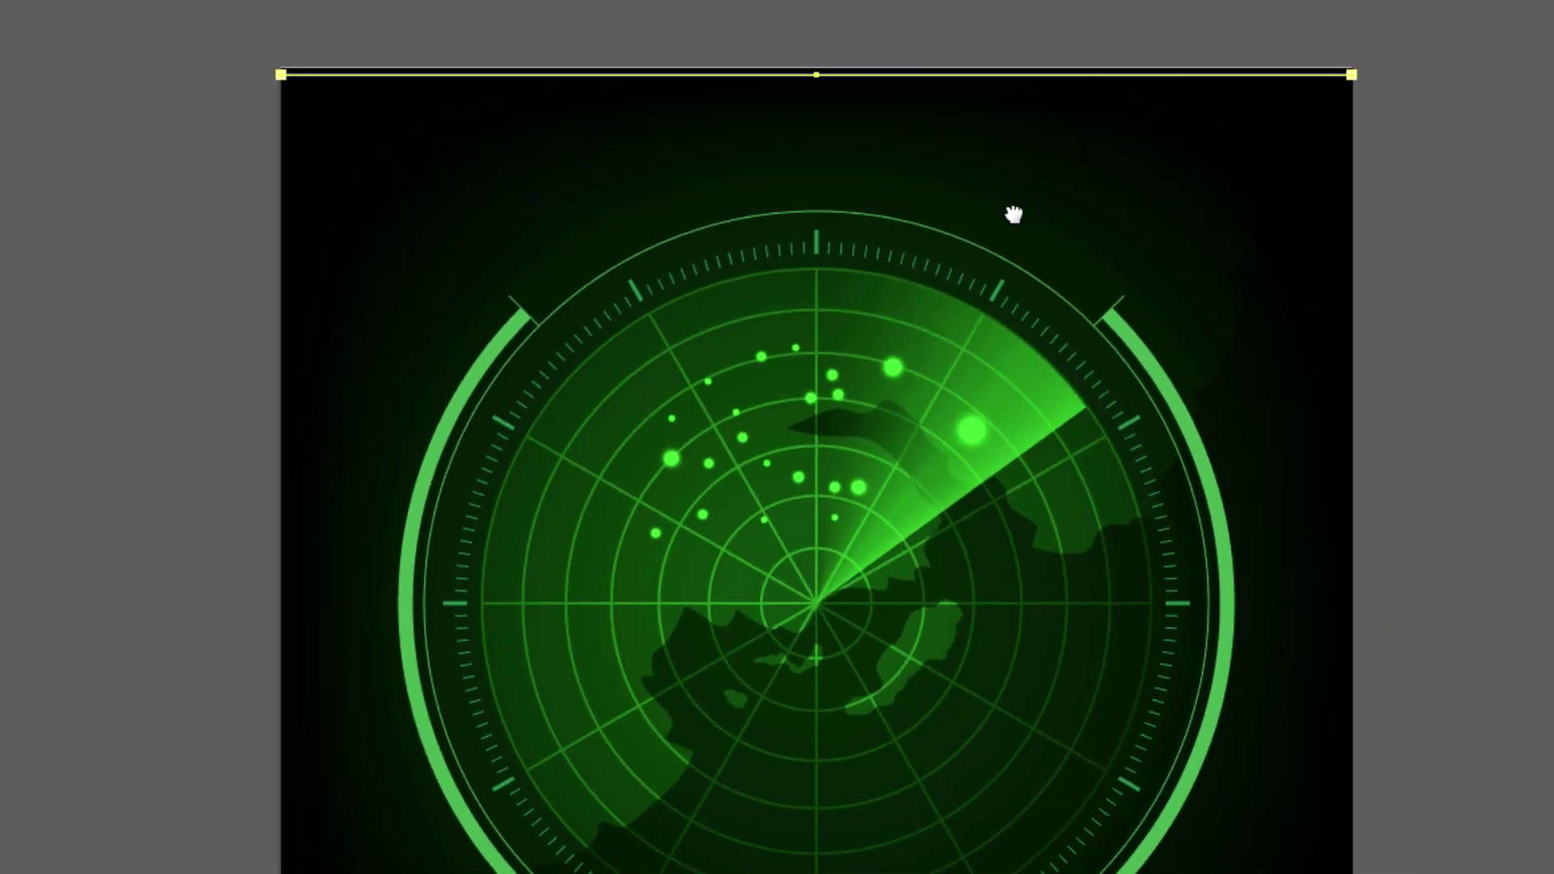
{"action": "key", "text": "ctrl+d"}
{"action": "key", "text": "ctrl+d"}
{"action": "key", "text": "ctrl+d"}
{"action": "key", "text": "ctrl+d"}
{"action": "key", "text": "ctrl+d"}
{"action": "key", "text": "ctrl+d"}
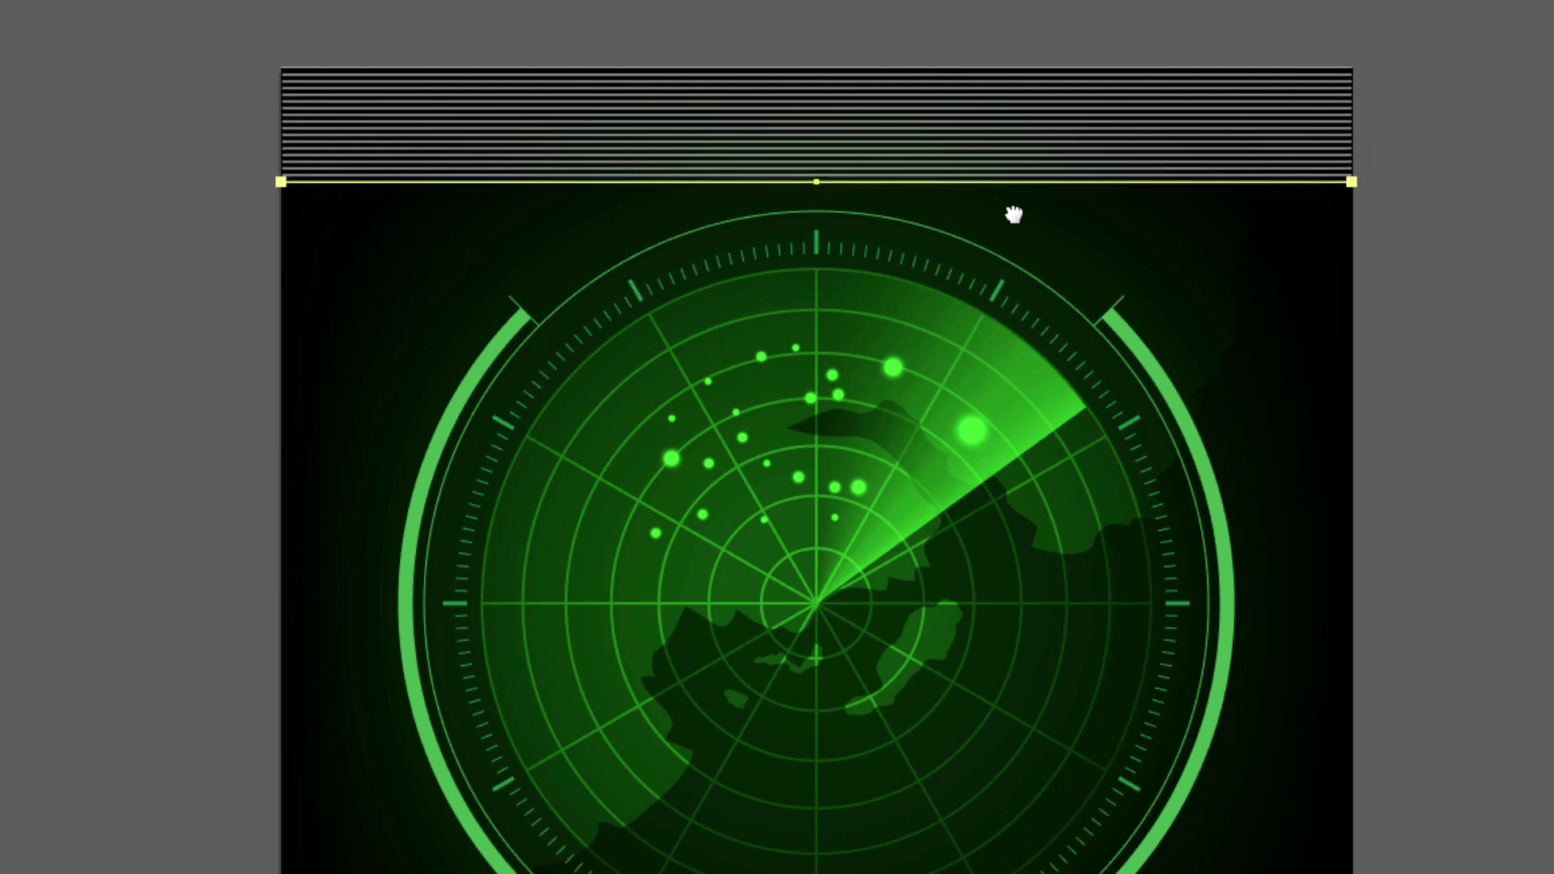
{"action": "key", "text": "ctrl+d"}
{"action": "key", "text": "ctrl+d"}
{"action": "key", "text": "ctrl+d"}
{"action": "key", "text": "ctrl+d"}
{"action": "key", "text": "ctrl+d"}
{"action": "key", "text": "ctrl+d"}
{"action": "key", "text": "ctrl+d"}
{"action": "key", "text": "ctrl+d"}
{"action": "key", "text": "ctrl+d"}
{"action": "key", "text": "ctrl+d"}
{"action": "key", "text": "ctrl+d"}
{"action": "key", "text": "ctrl+d"}
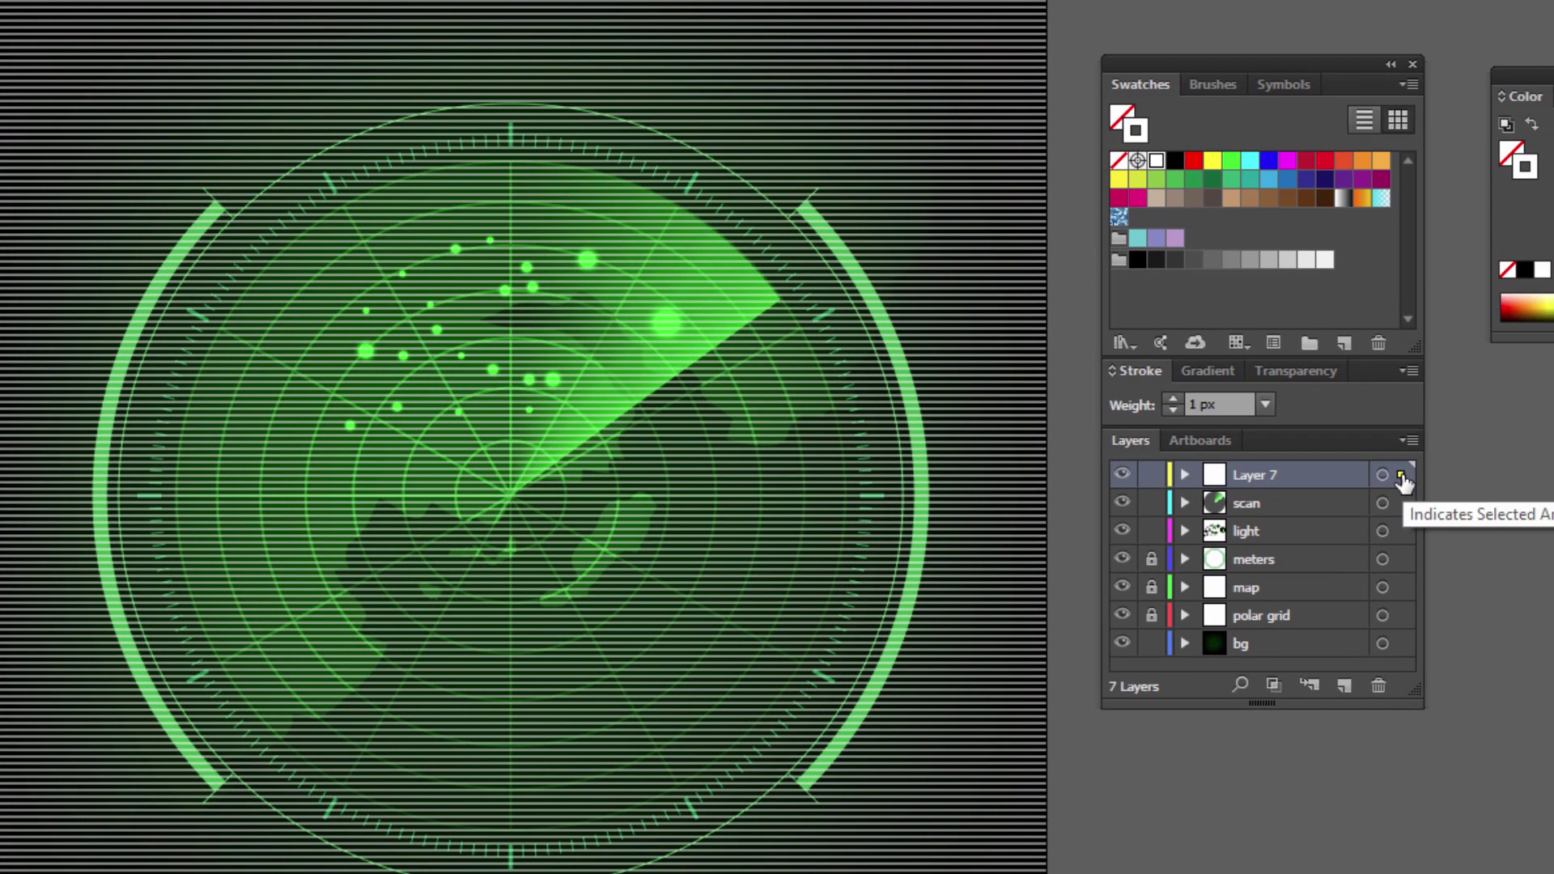
{"action": "left_click", "coordinate": [1402, 478]}
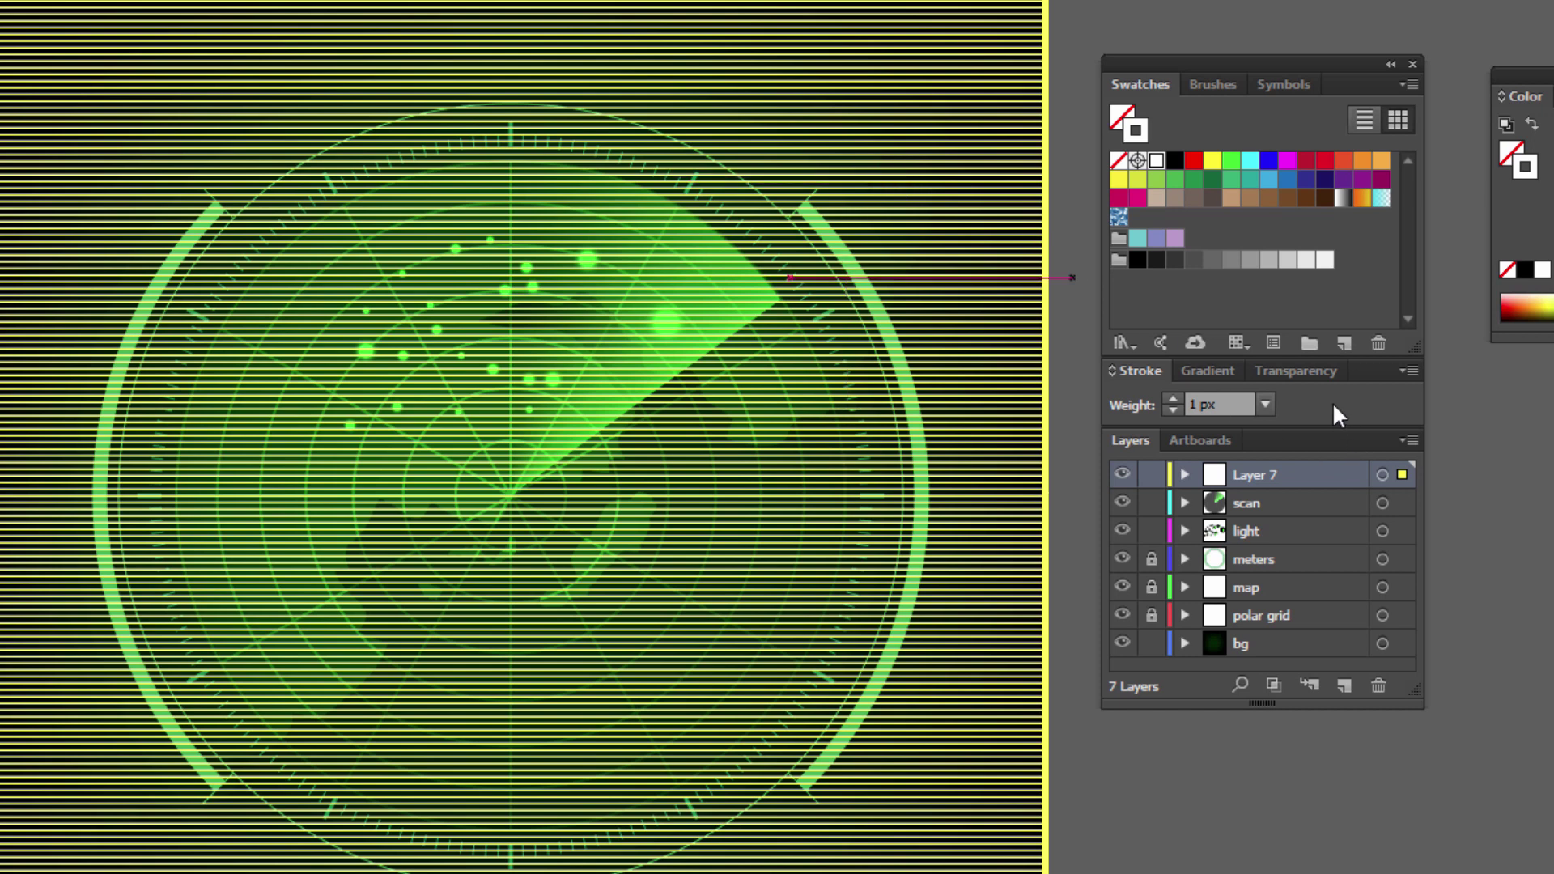
Set the selected lines' blend mode to Overlay in the Transparency panel.
{"action": "left_click", "coordinate": [1299, 372]}
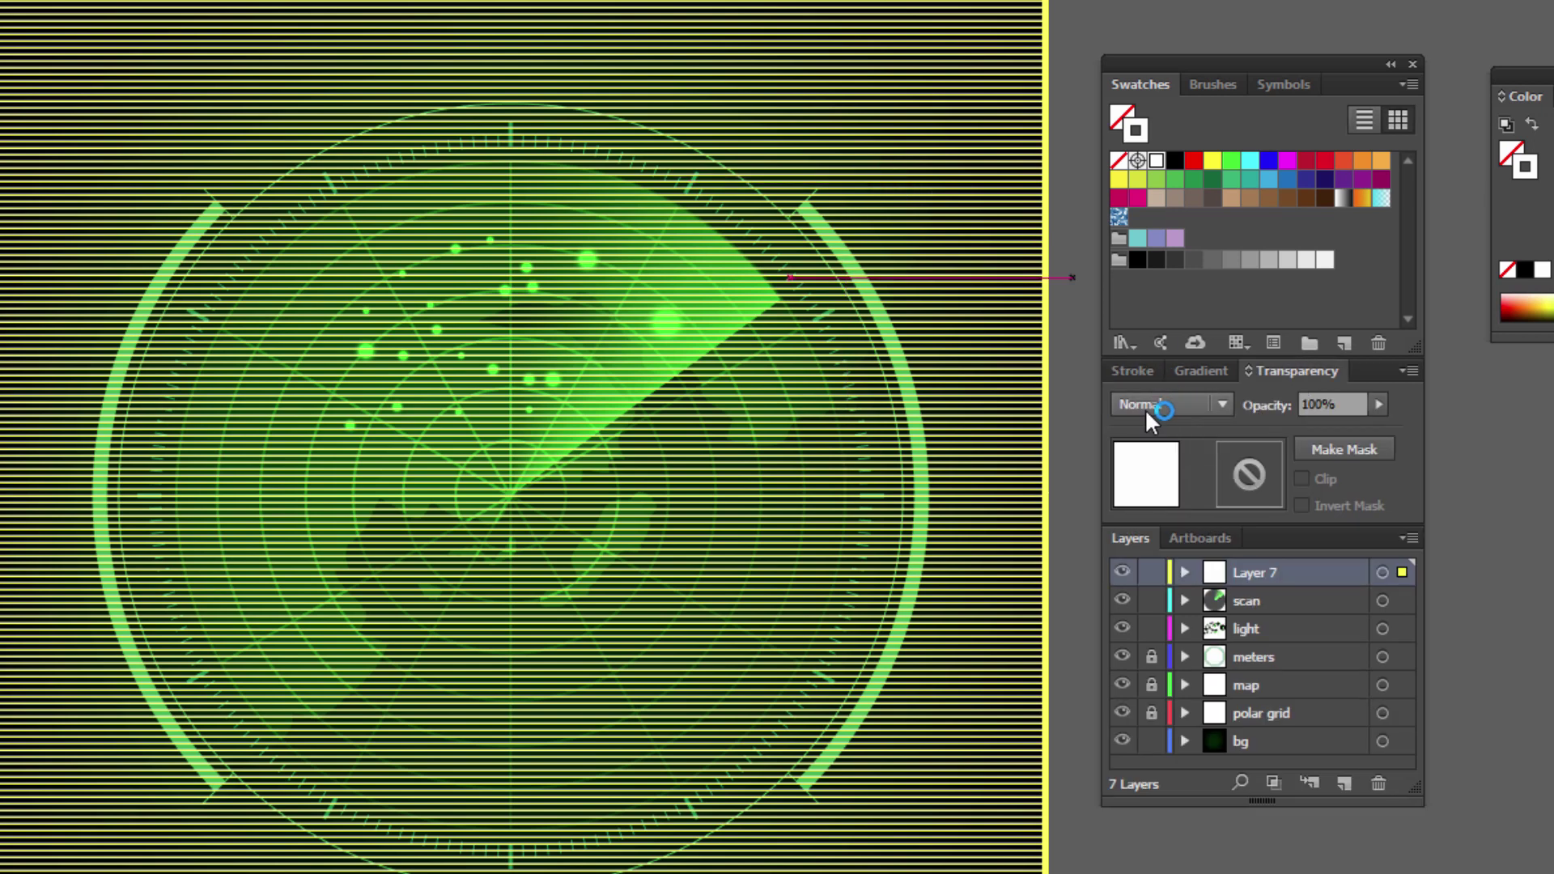
{"action": "left_click", "coordinate": [1167, 406]}
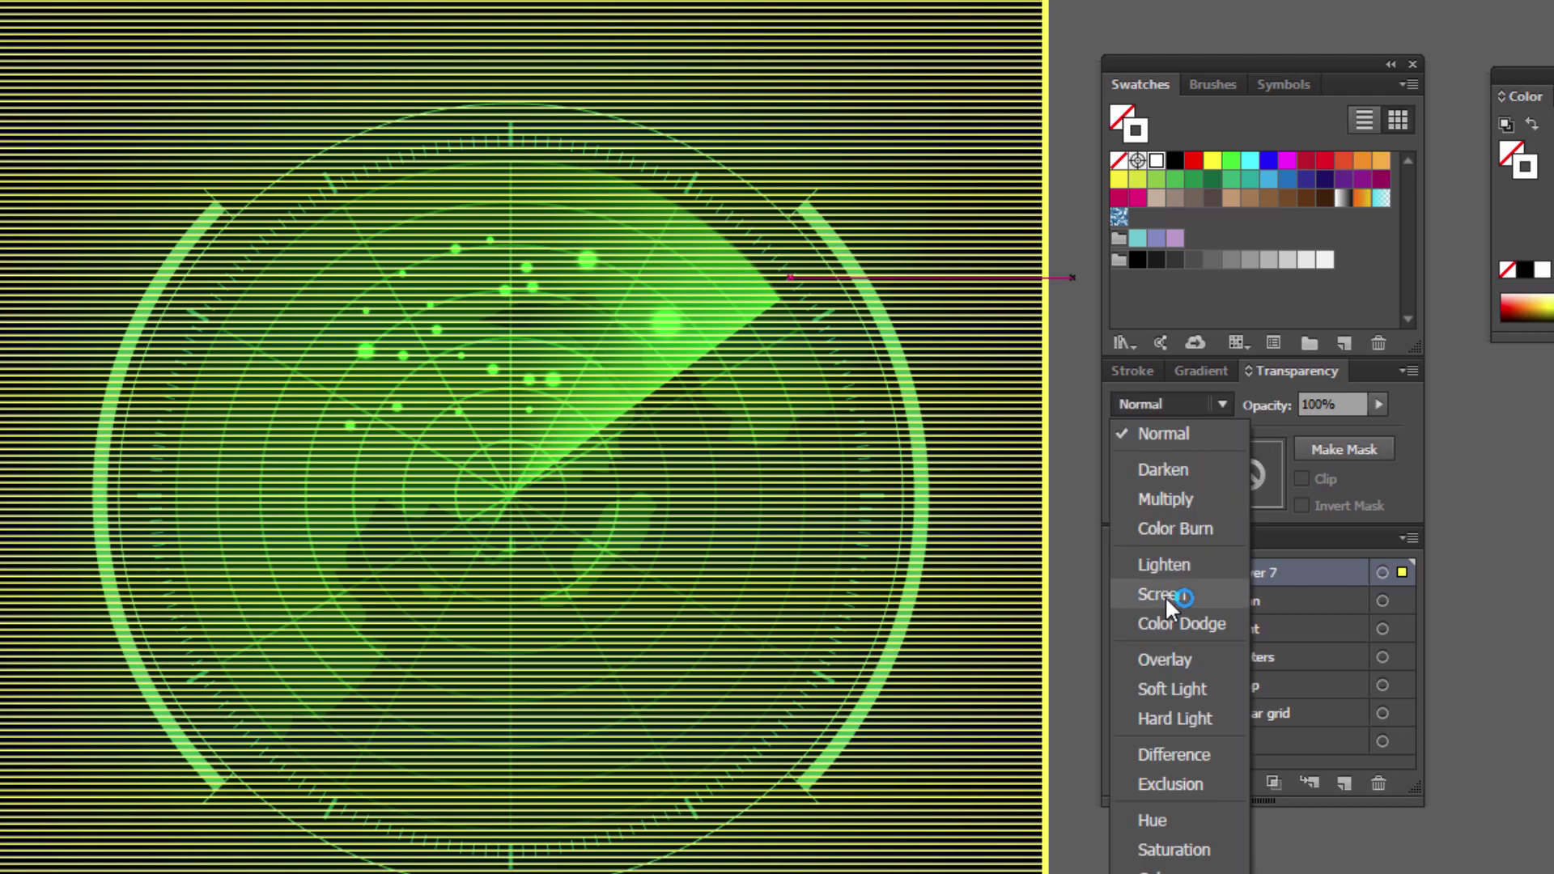
{"action": "left_click", "coordinate": [1170, 661]}
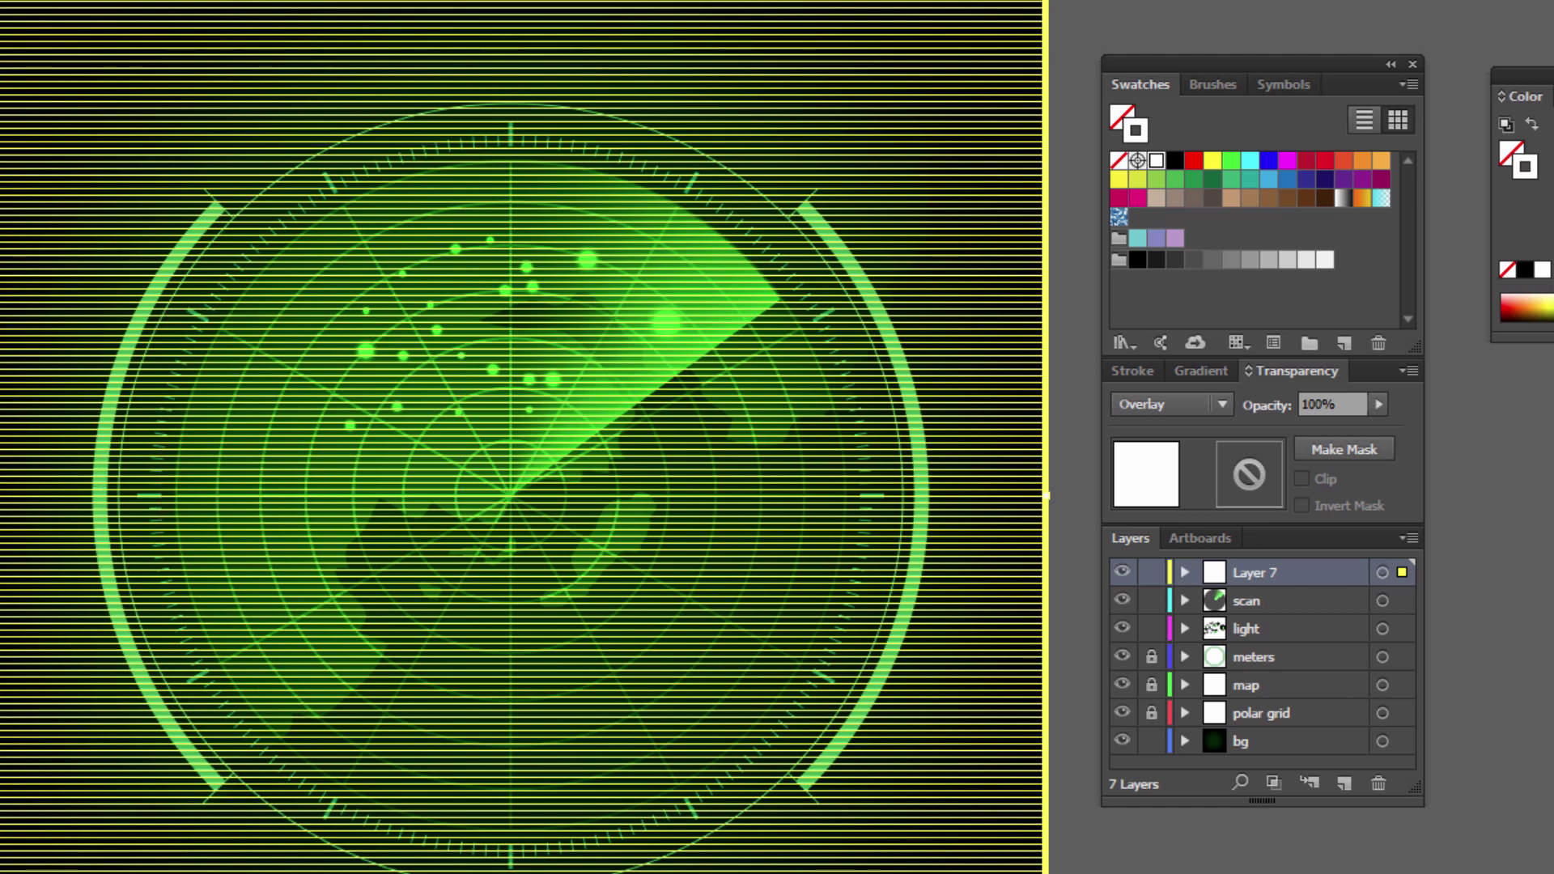
Deselect and zoom out and back in to check the scanline texture.
{"action": "left_click", "coordinate": [1046, 495]}
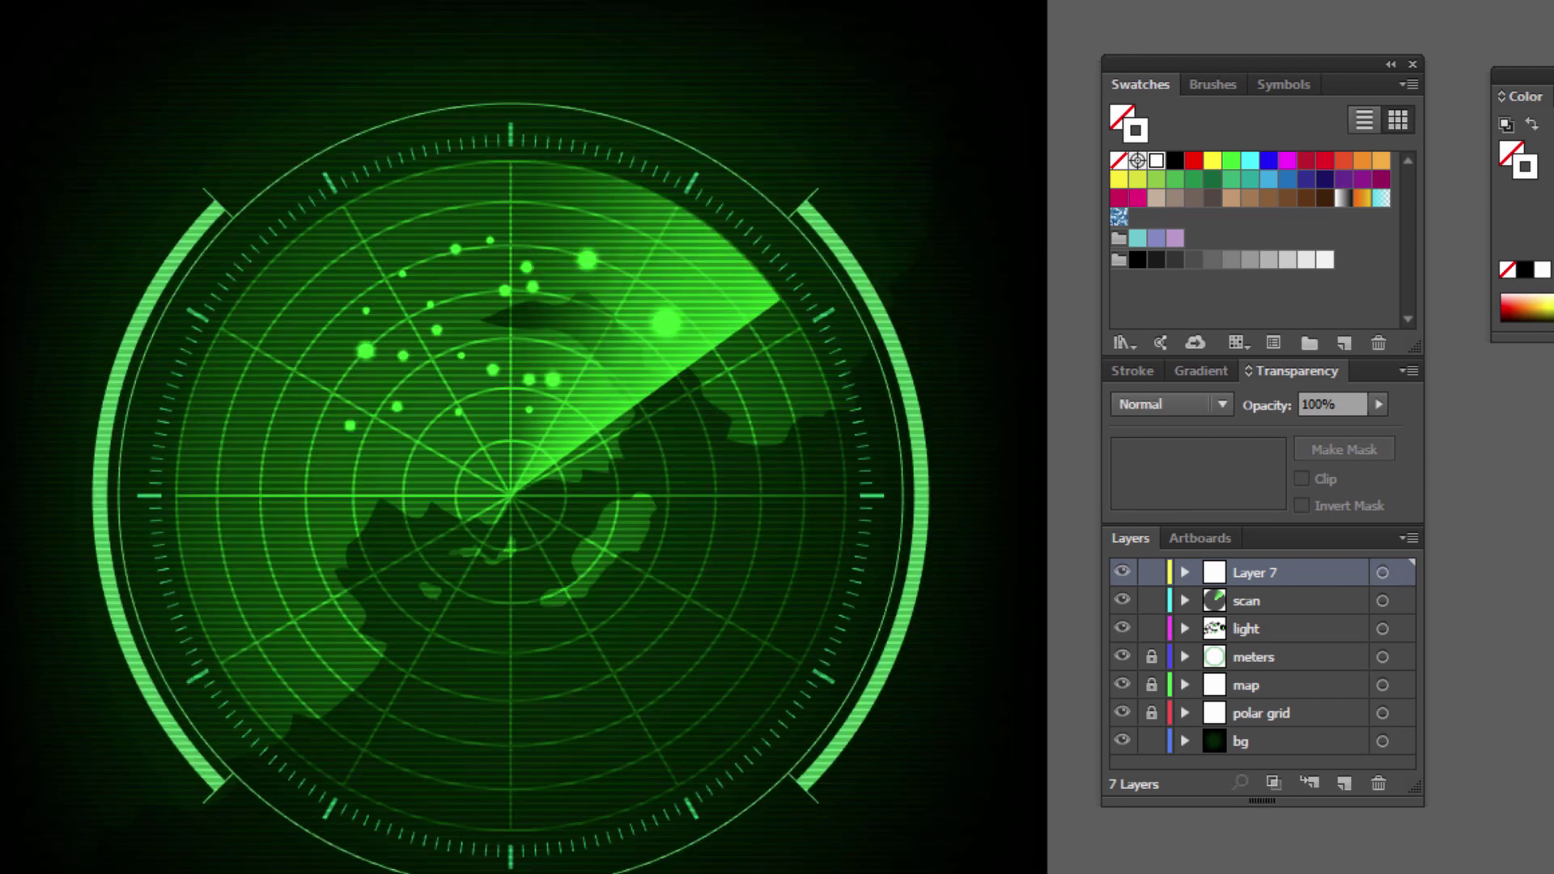
{"action": "key", "text": "ctrl+minus"}
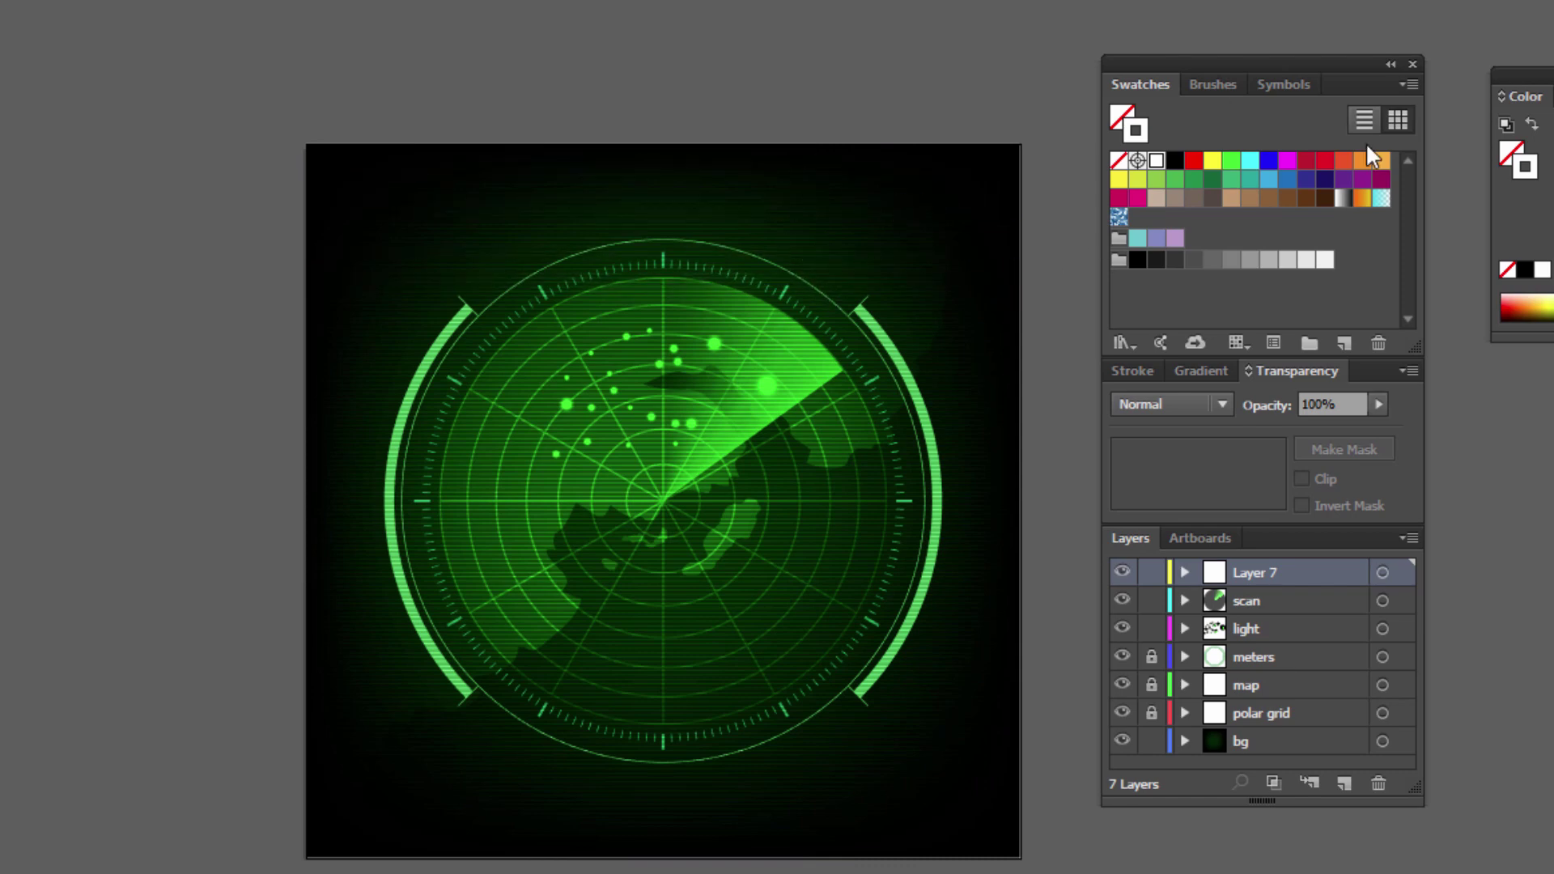
{"action": "key", "text": "ctrl+plus"}
{"action": "left_click_drag", "start_coordinate": [694, 475], "coordinate": [714, 509]}
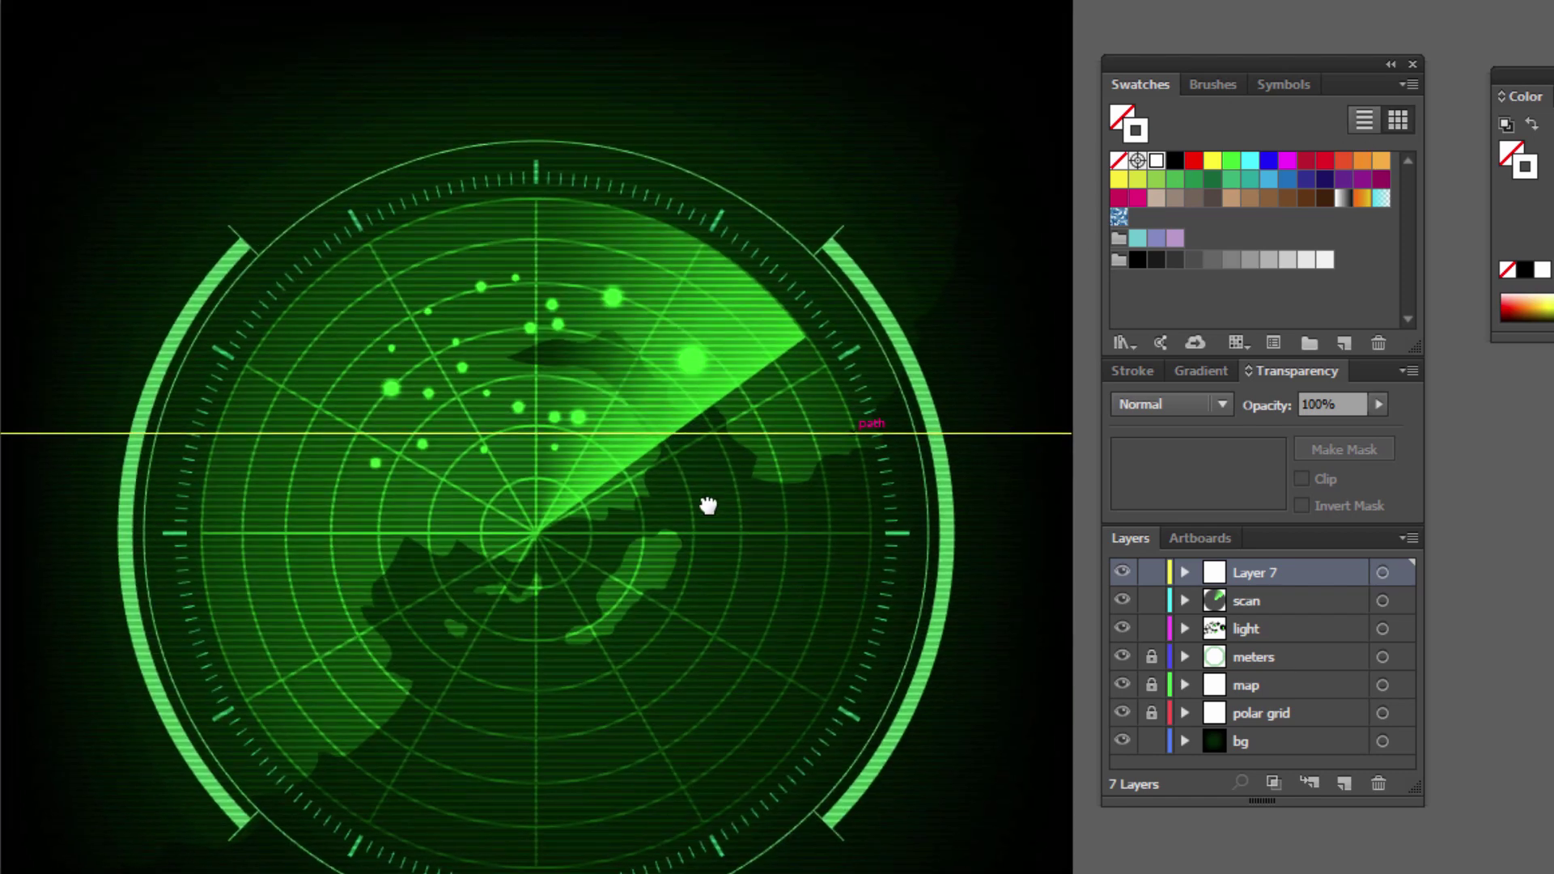